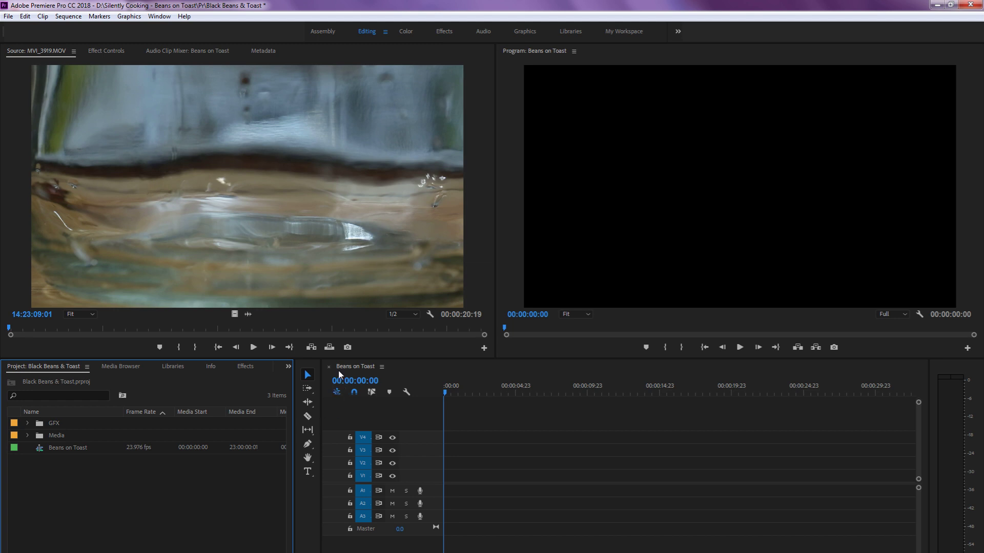
left_click(507, 416)
left_click(56, 467)
left_click(492, 423)
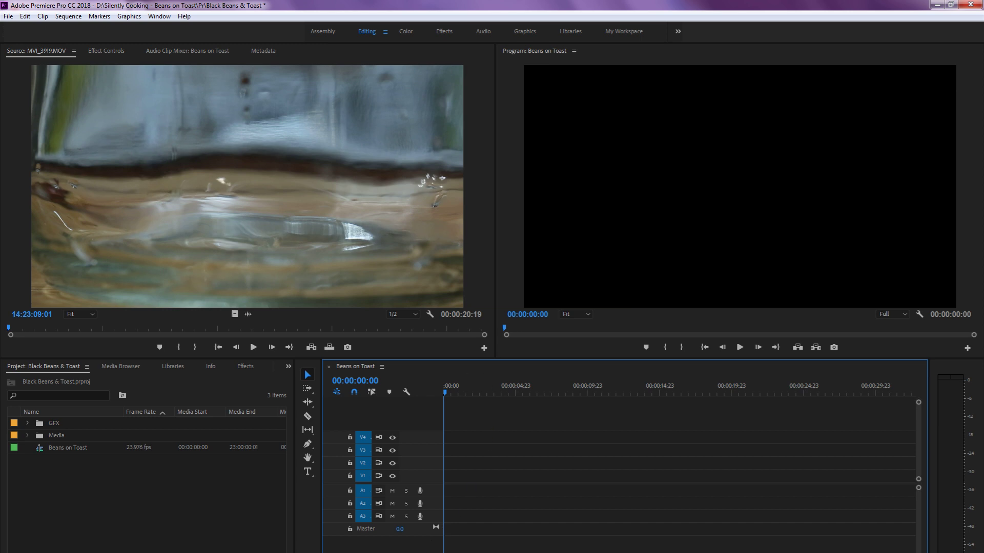
left_click(364, 528)
left_click(535, 328)
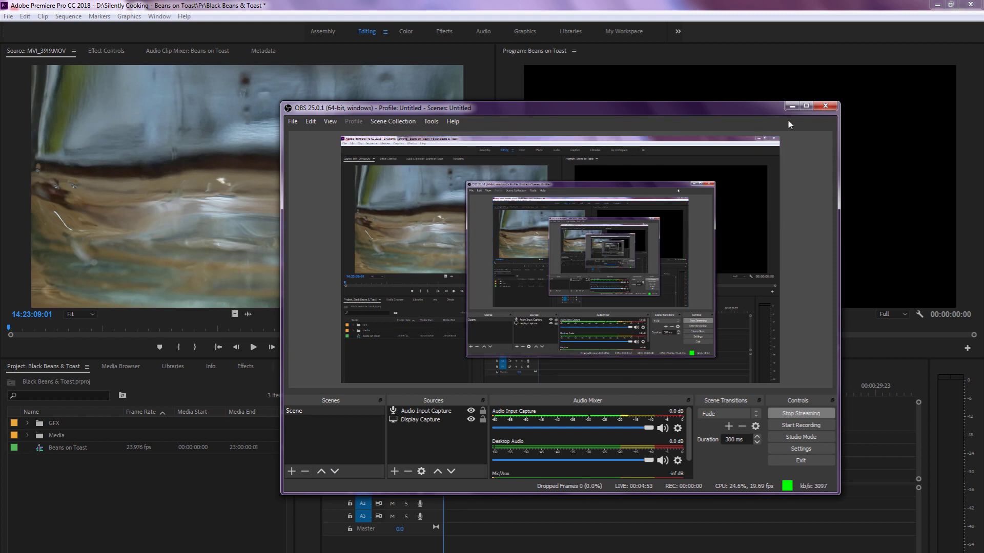
left_click(826, 108)
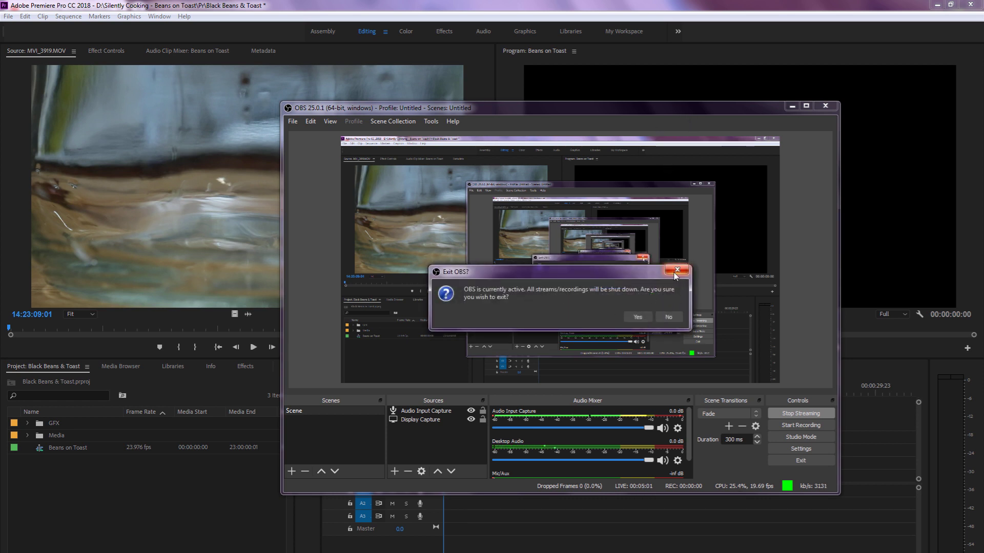
left_click(667, 318)
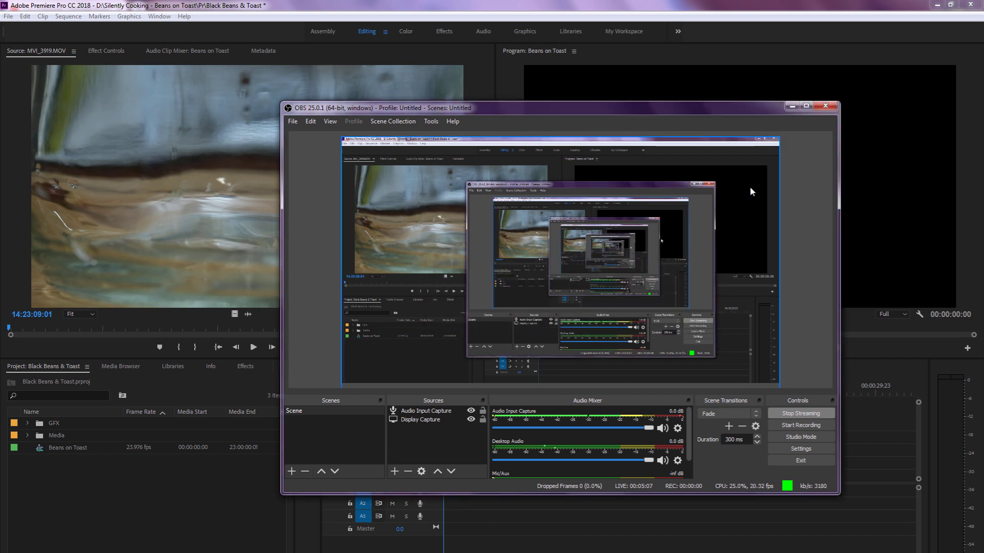
left_click(790, 108)
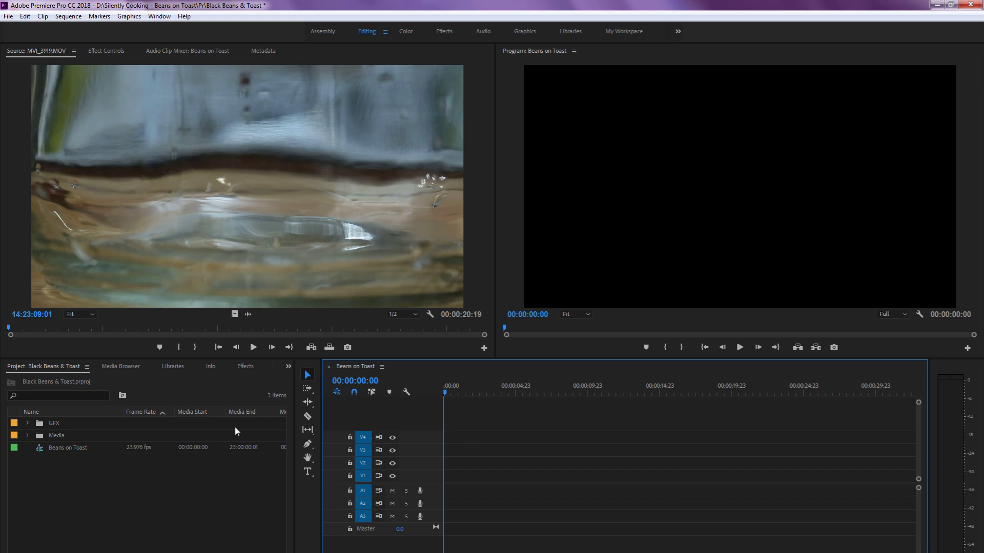
Look through the footage in the Media bin and the graphics in the GFX bin, collapsing each bin after viewing
left_click(118, 491)
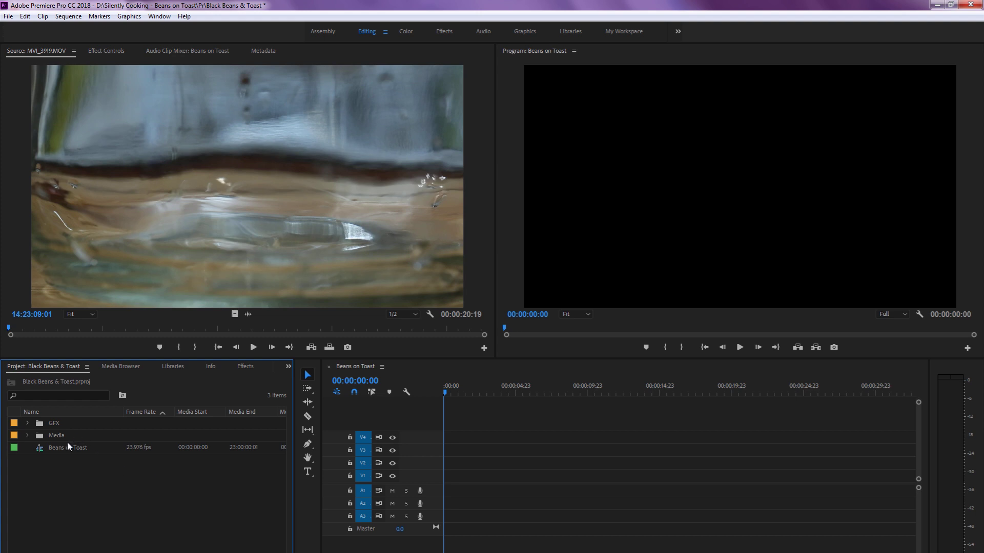
left_click(27, 436)
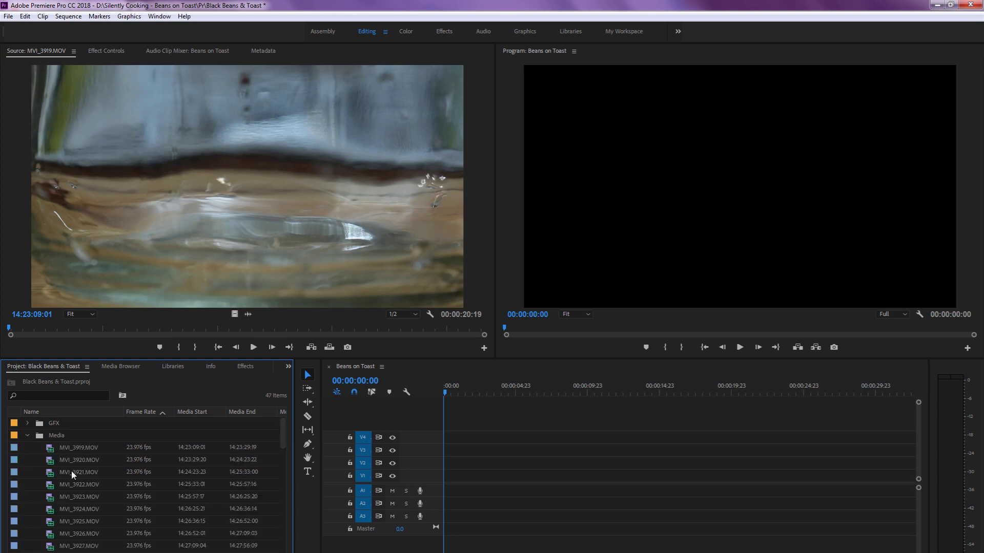
scroll(71, 471, "down", 5)
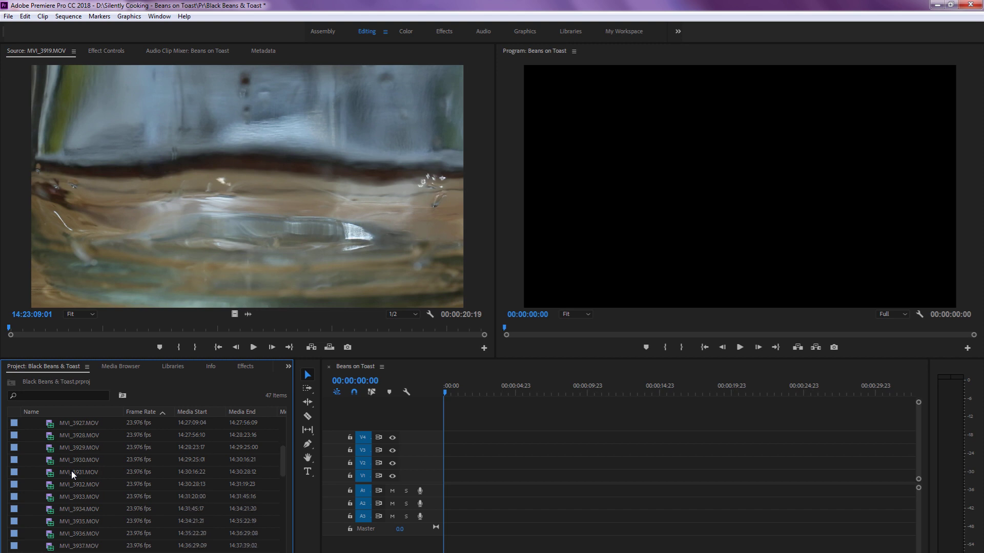
scroll(72, 471, "down", 5)
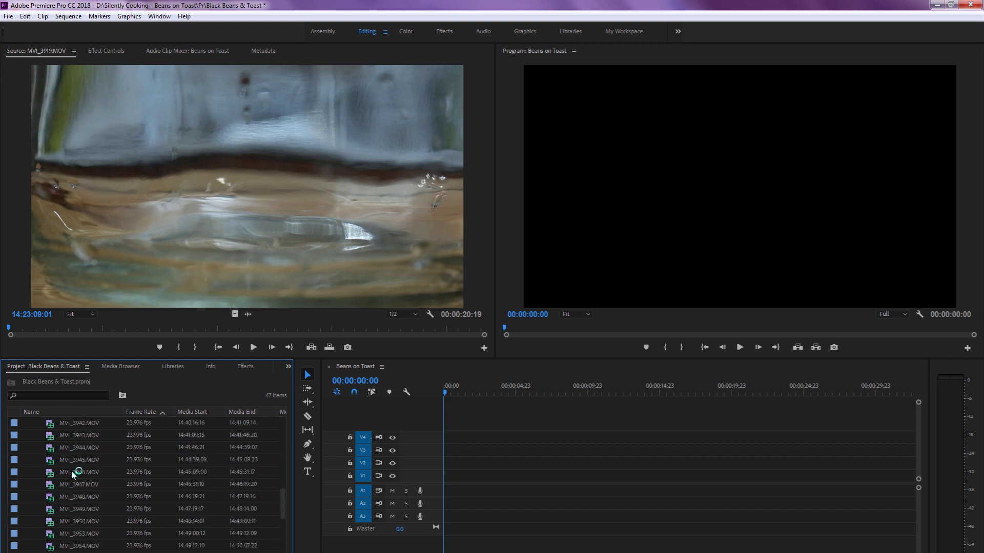
scroll(72, 471, "down", 5)
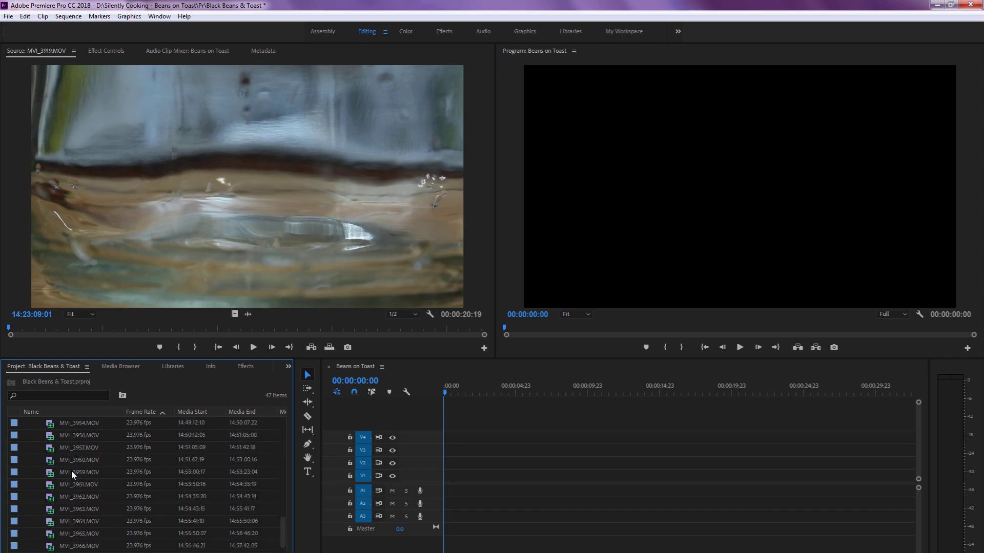
scroll(72, 471, "down", 1)
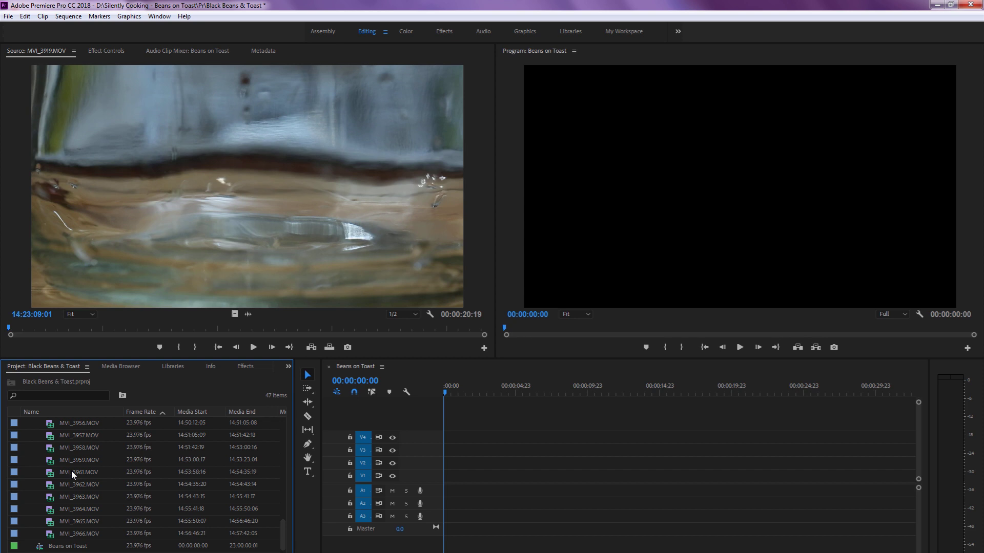
scroll(108, 466, "up", 12)
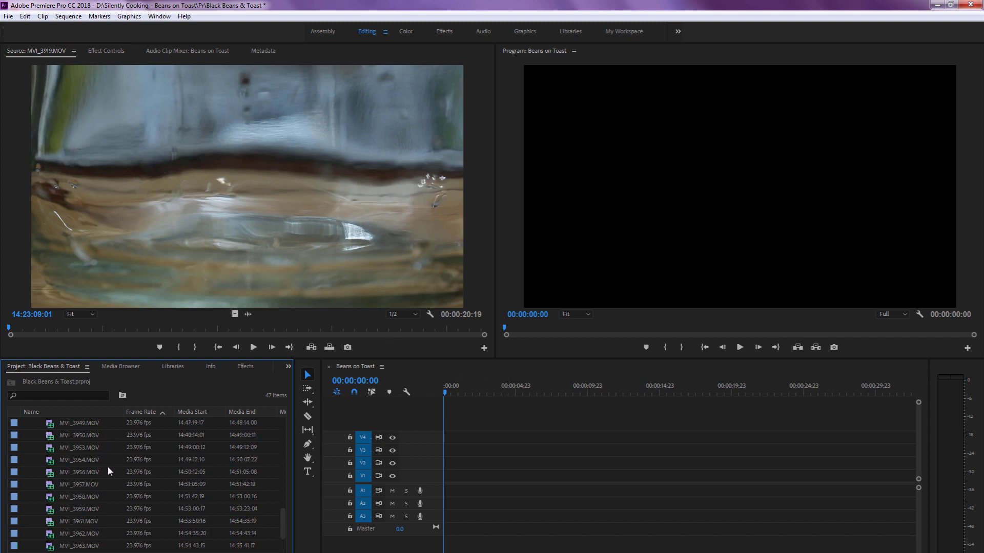
scroll(107, 466, "down", 3)
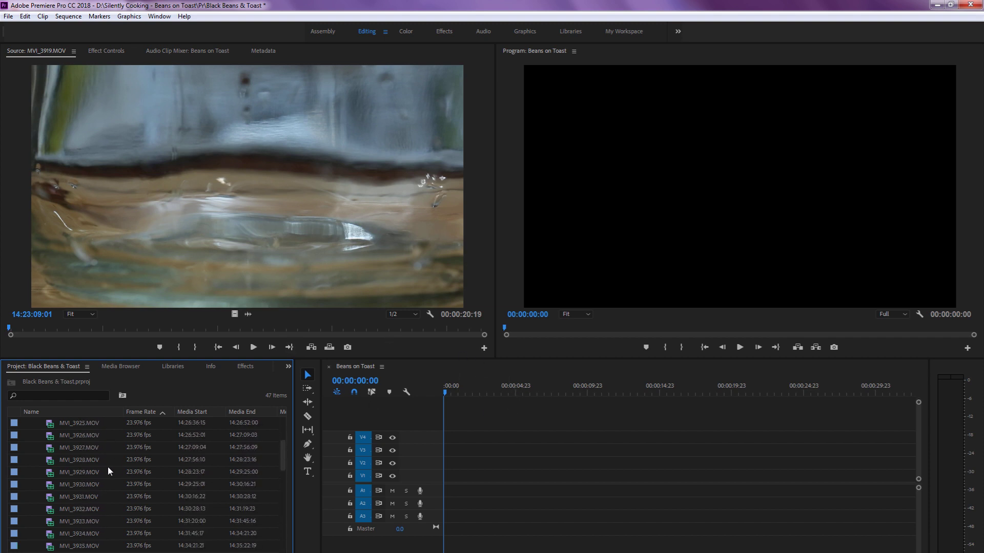
scroll(108, 466, "up", 3)
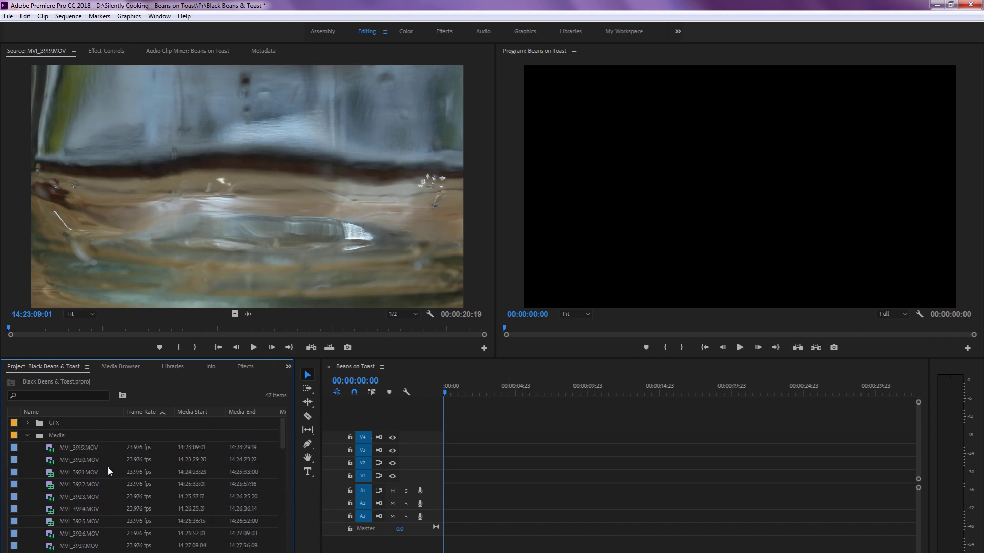
left_click(28, 436)
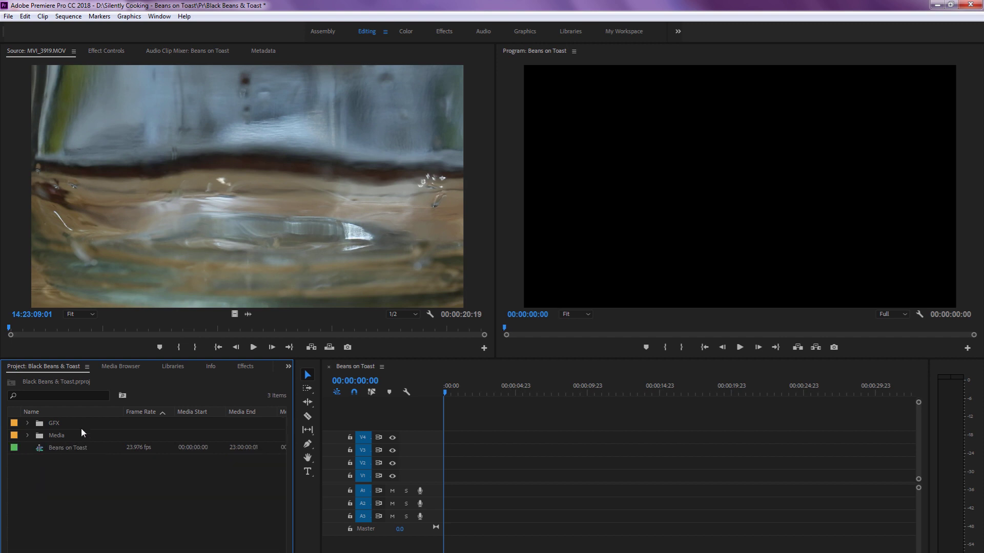
left_click(27, 423)
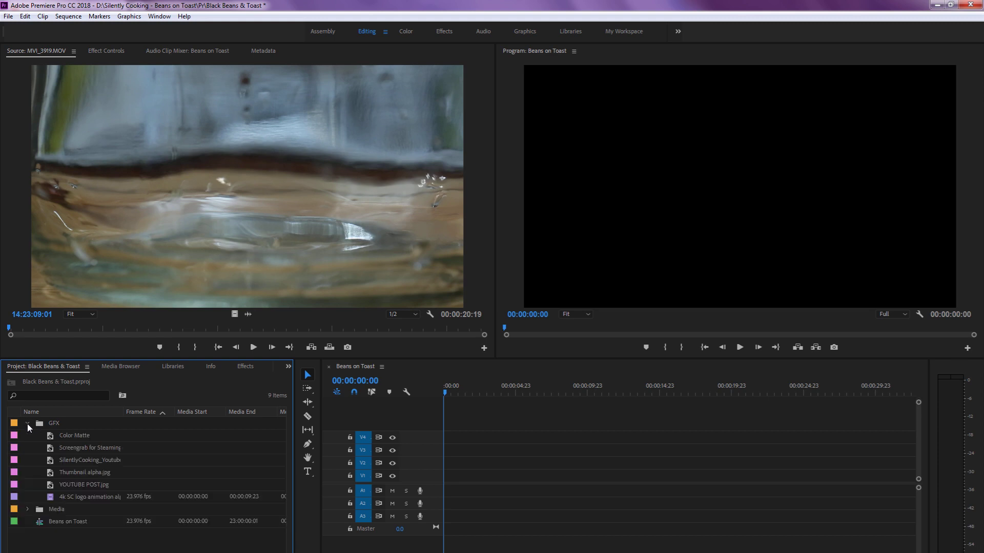
left_click(27, 423)
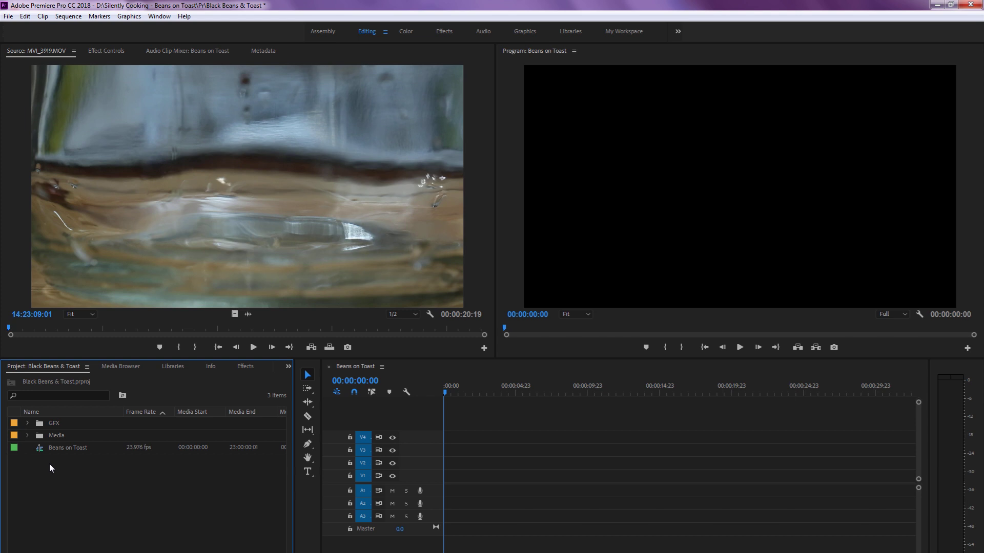
Expand the Media bin again and browse its list of MOV clips from beginning to end and back
left_click(27, 435)
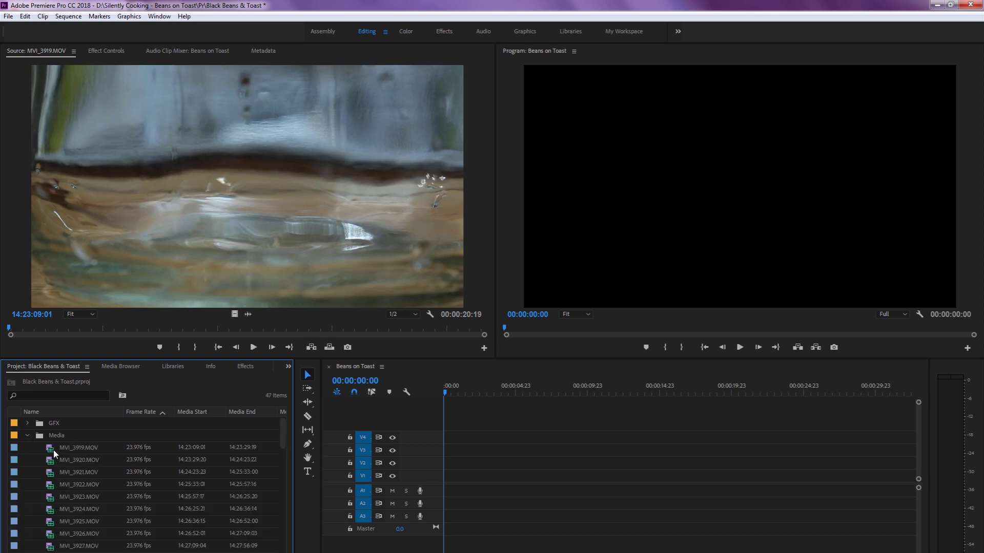
scroll(53, 450, "down", 7)
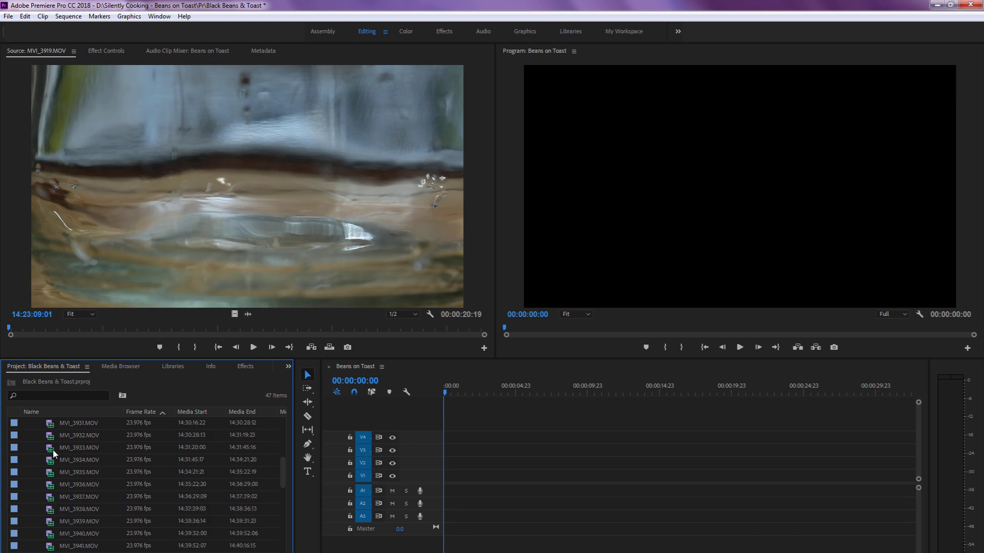
scroll(54, 449, "down", 8)
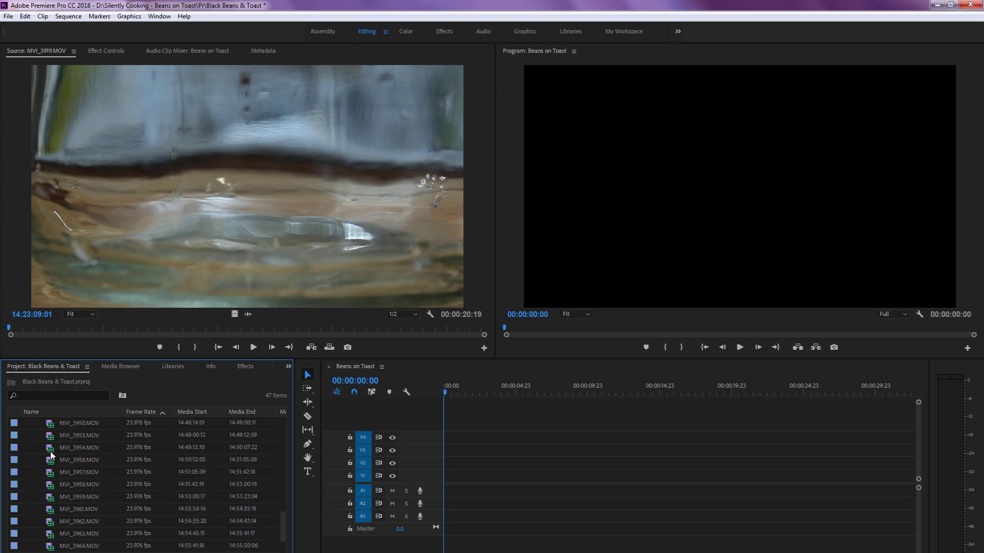
scroll(51, 453, "up", 8)
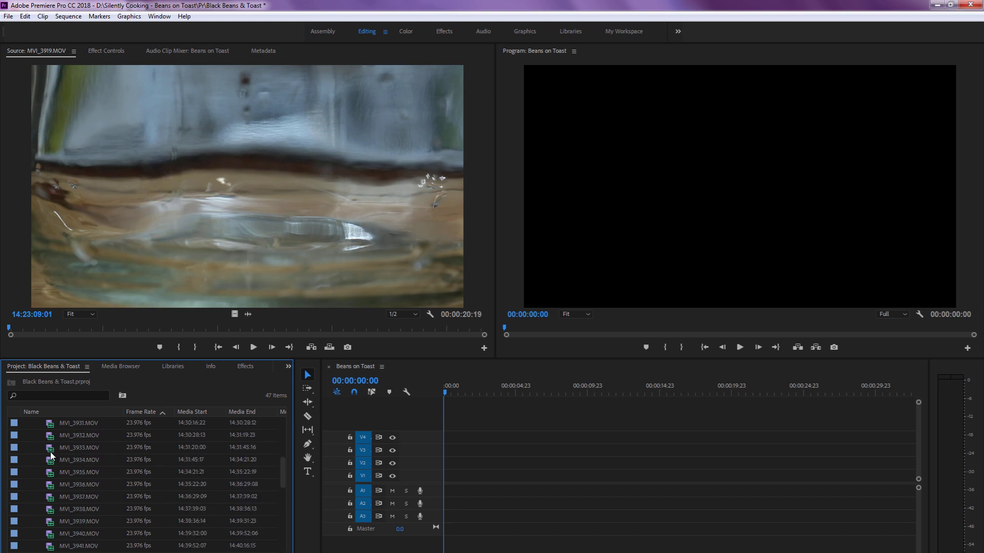
scroll(52, 455, "up", 7)
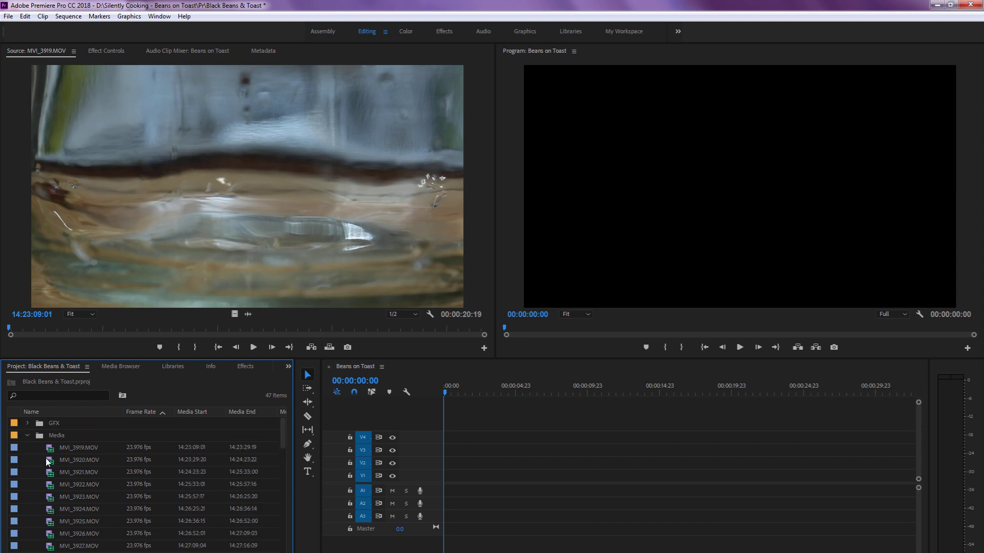
scroll(49, 459, "down", 2)
scroll(47, 462, "up", 1)
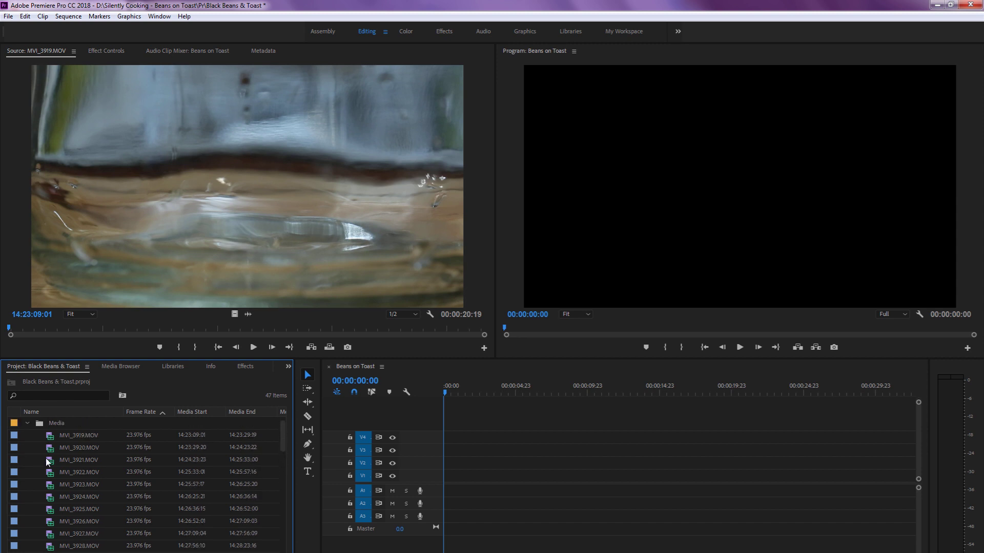
scroll(48, 461, "up", 1)
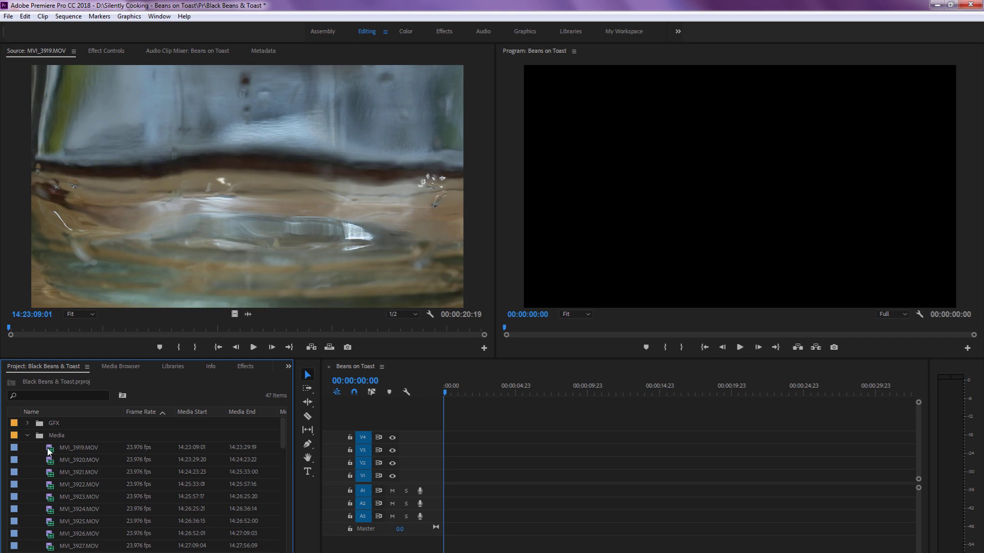
Load MVI_3919.MOV into the Source monitor and preview the frame at 14:23:13:13
double_click(49, 449)
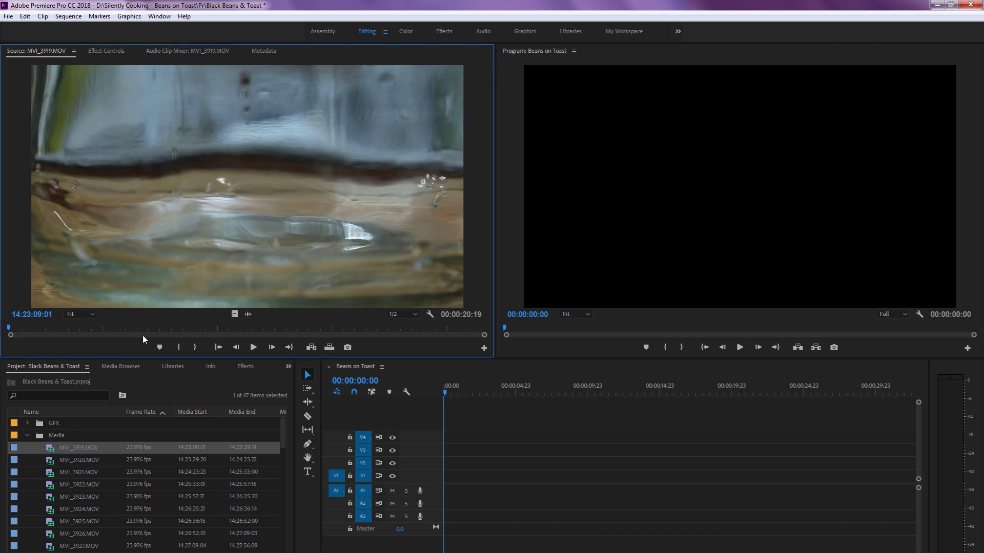
left_click(121, 331)
left_click(456, 414)
Load MVI_3965.MOV from the end of the Media bin into the Source monitor and preview it at about 14:56:27
scroll(110, 485, "down", 6)
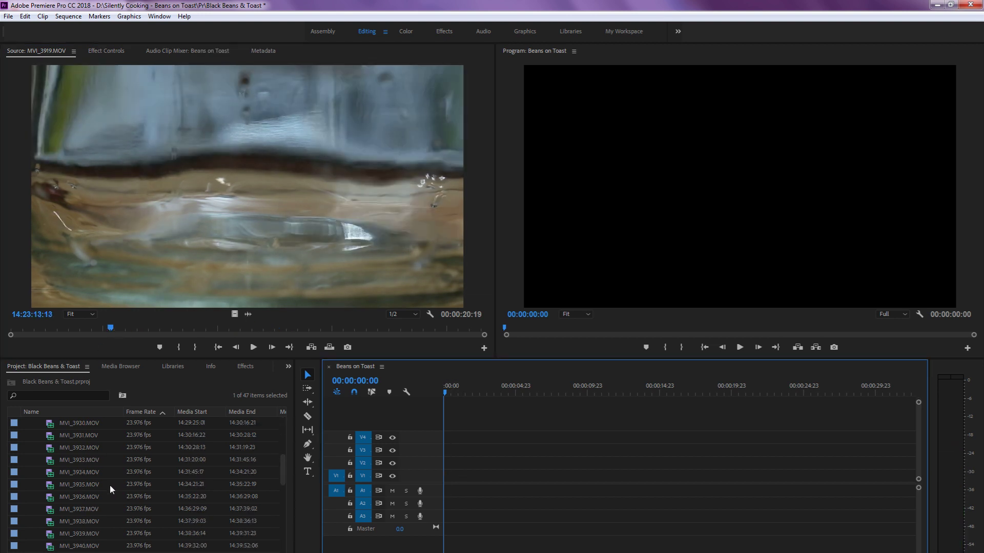
scroll(108, 516, "down", 7)
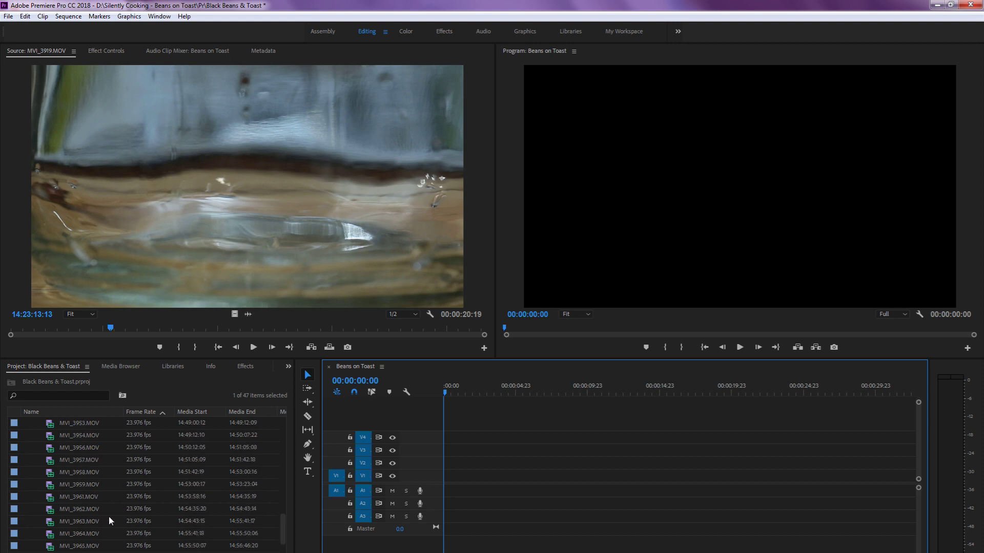
left_click(51, 537)
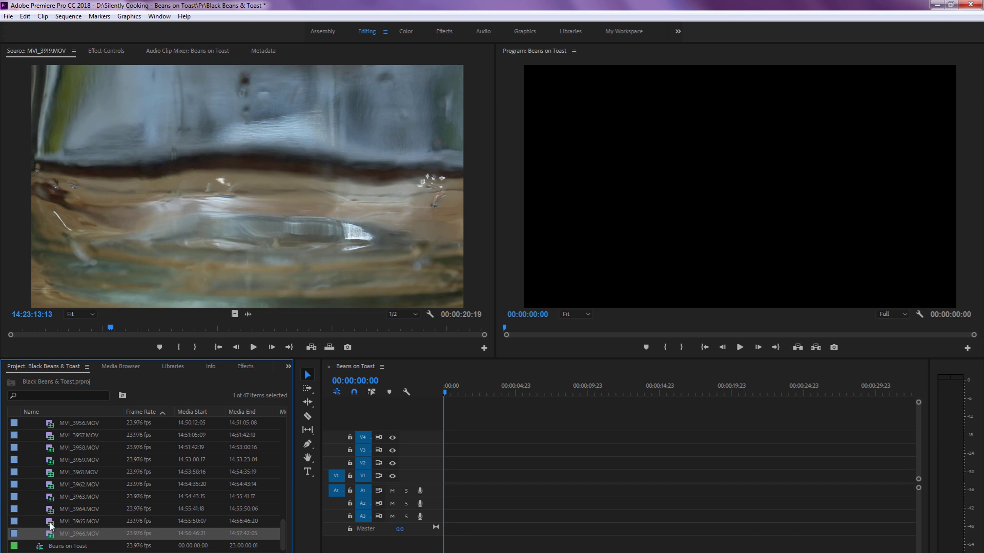
double_click(50, 523)
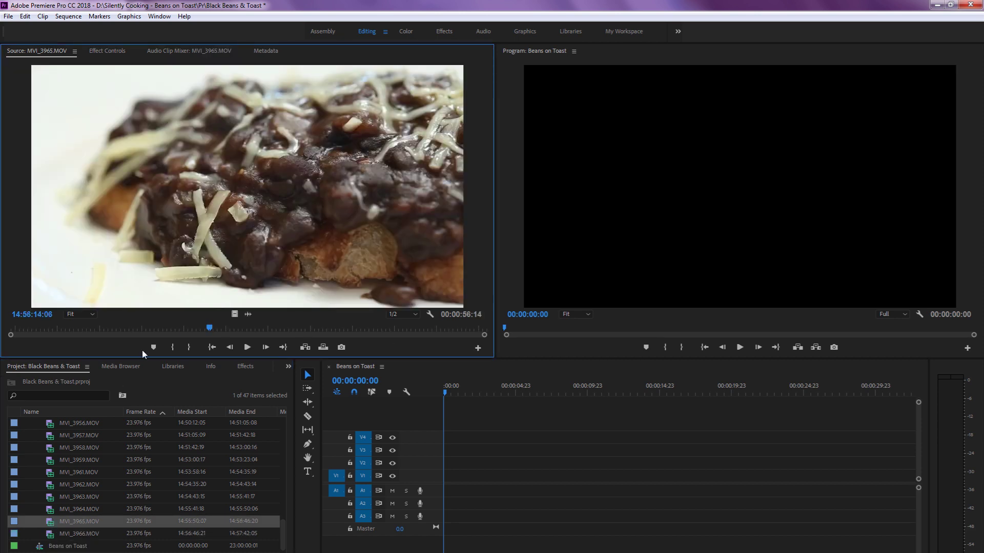
left_click(322, 331)
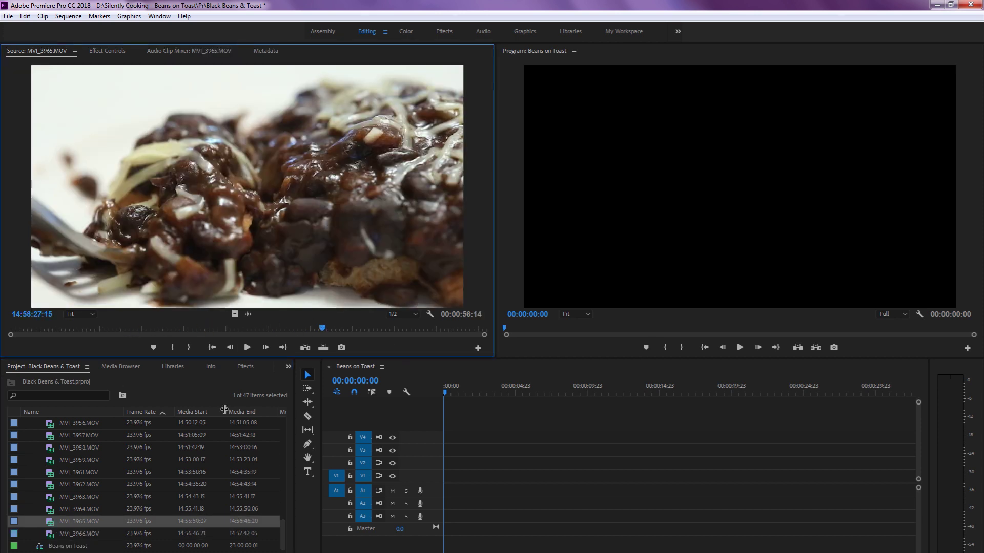
Compare MVI_3964.MOV, MVI_3963.MOV and MVI_3965.MOV in the Source monitor, scrubbing MVI_3964 and MVI_3965 back near their beginnings
double_click(47, 510)
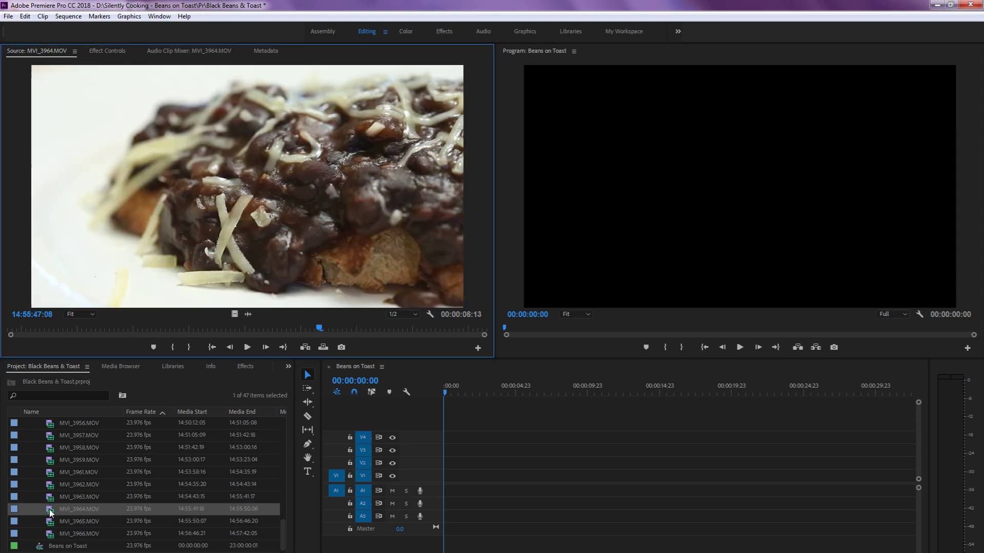
double_click(51, 498)
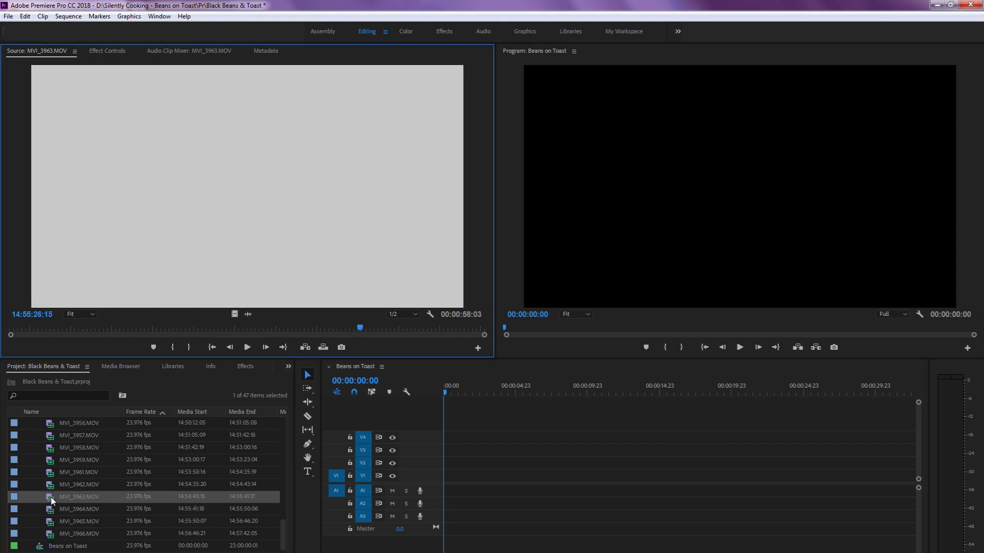
double_click(50, 510)
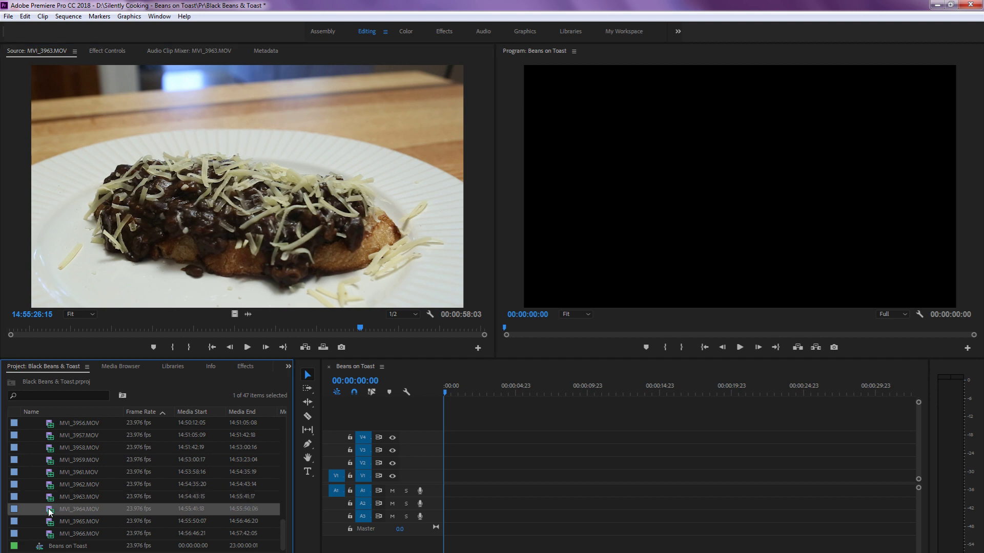
left_click_drag(284, 325, 83, 331)
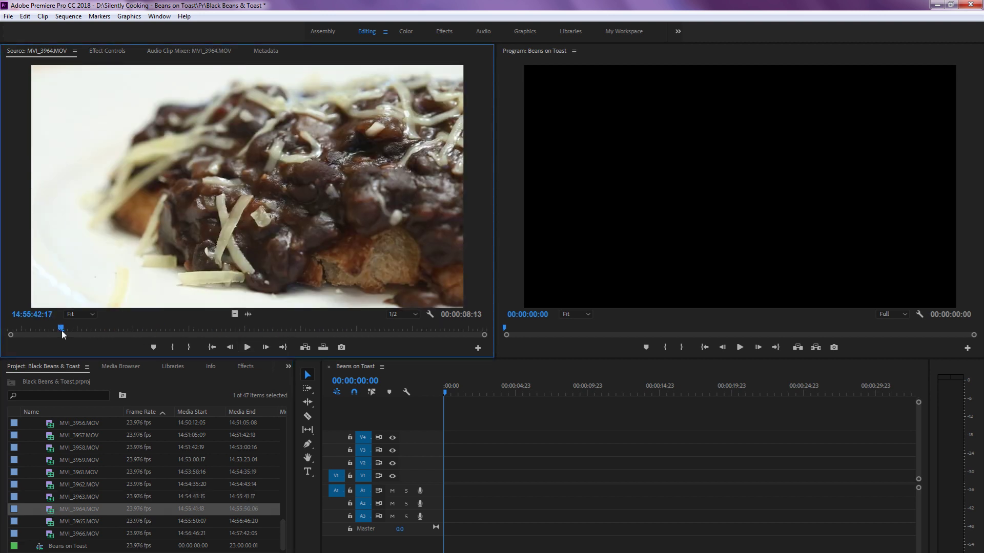
double_click(49, 522)
left_click_drag(154, 330, 53, 328)
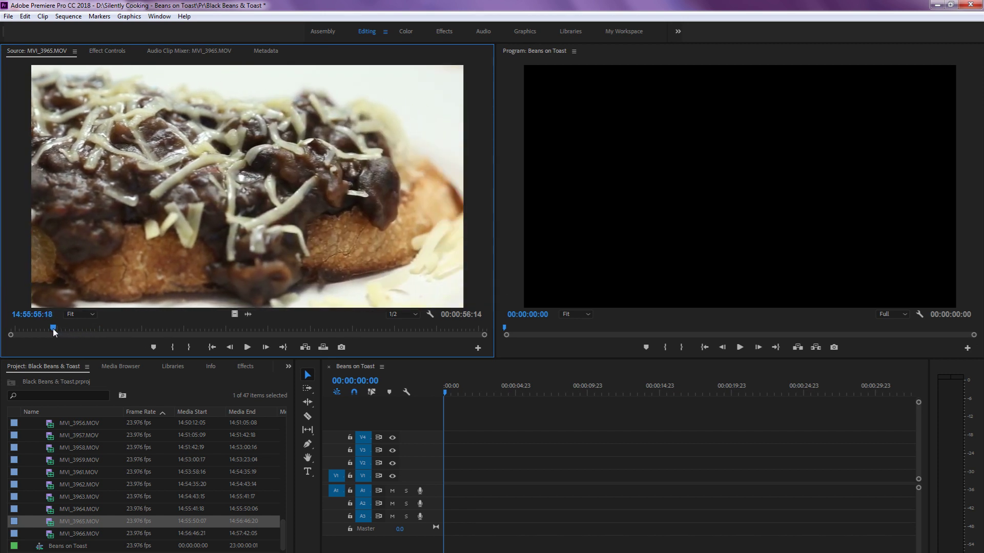
Play MVI_3965.MOV from near its beginning and mark a 12-second range with its out point at 14:56:05:09
key("space")
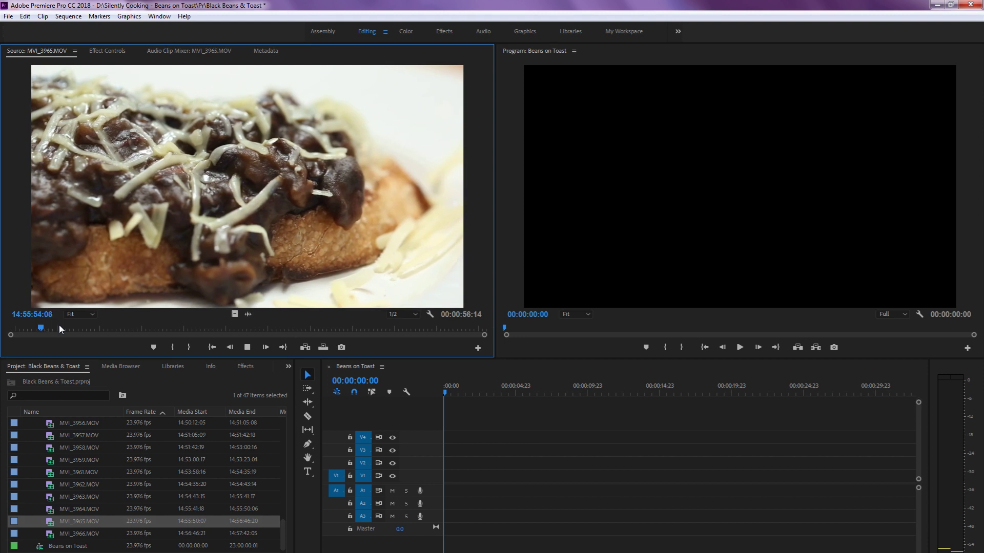
key("space")
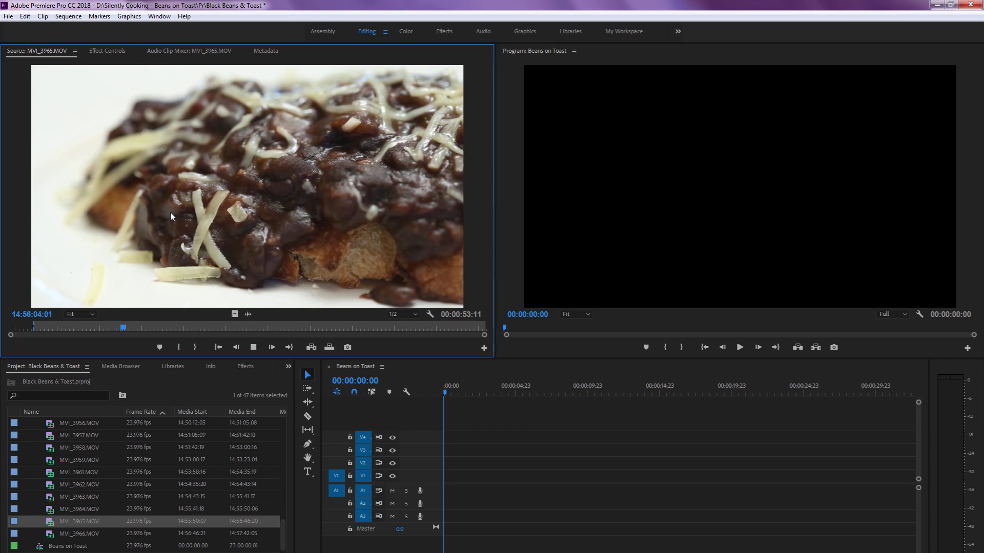
key("space")
key("Left")
key("Left")
key("Left")
key("o")
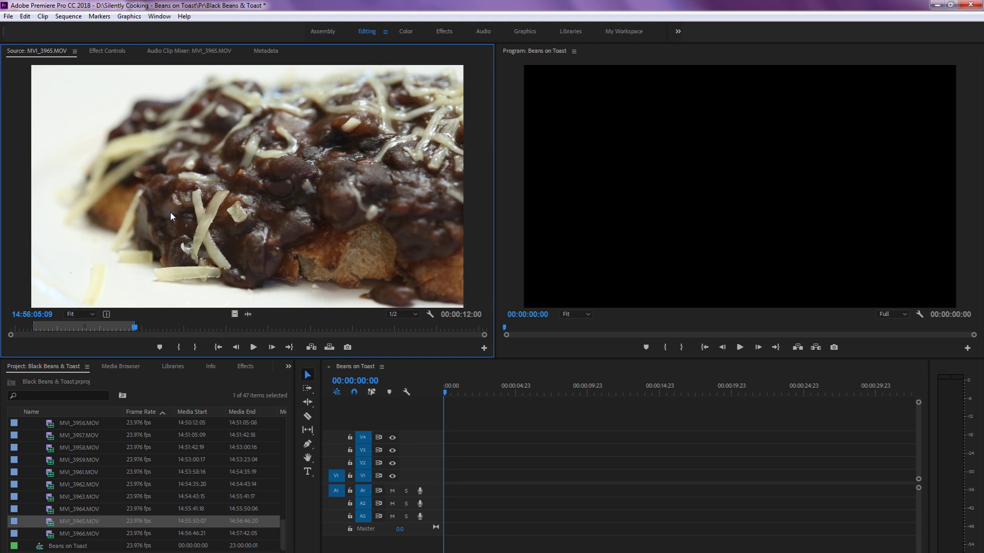
Overwrite the marked MVI_3965.MOV range onto tracks V1 and A1 at the sequence start and return the playhead to 00:00:00:00
key("period")
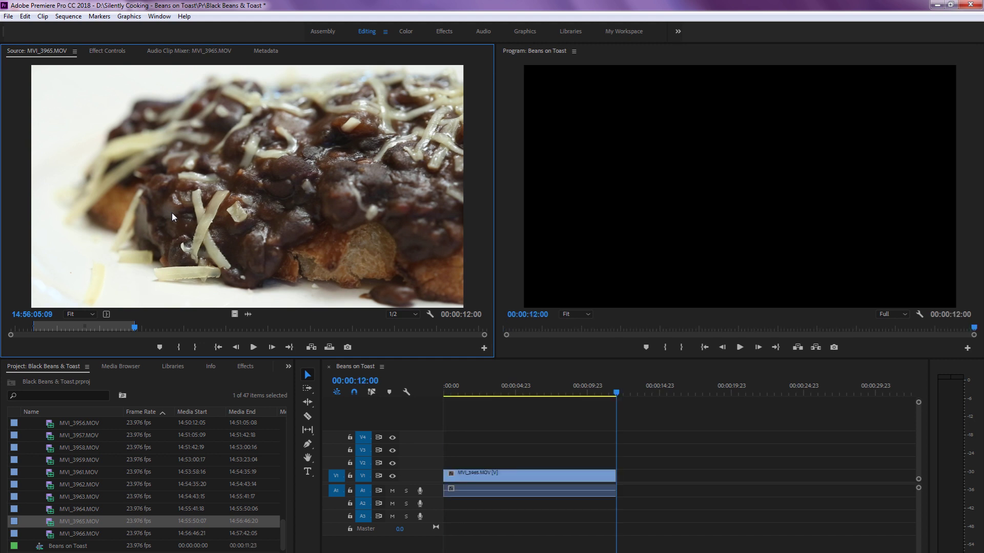
left_click(520, 416)
key("Home")
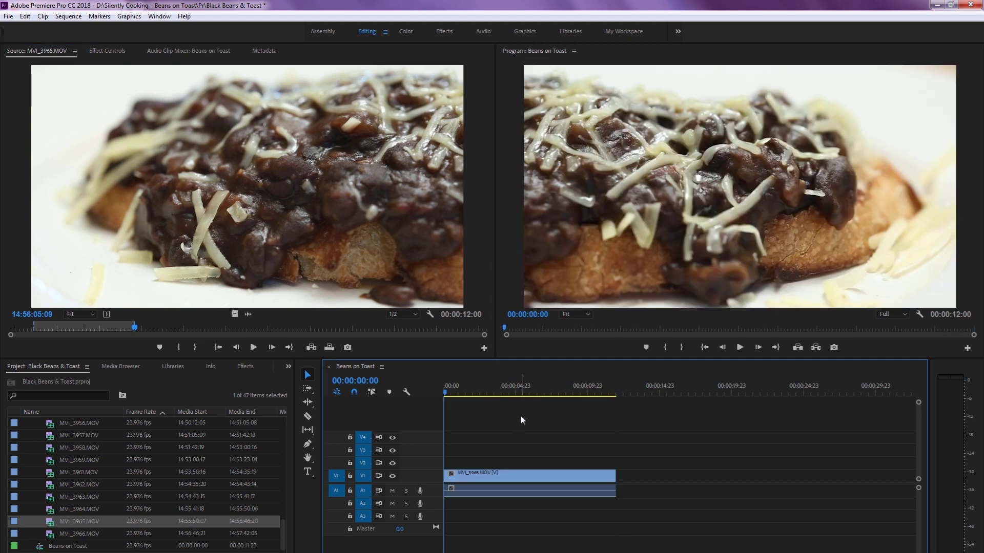
Expand the height of audio track A1 in the Beans on Toast timeline
key("equal")
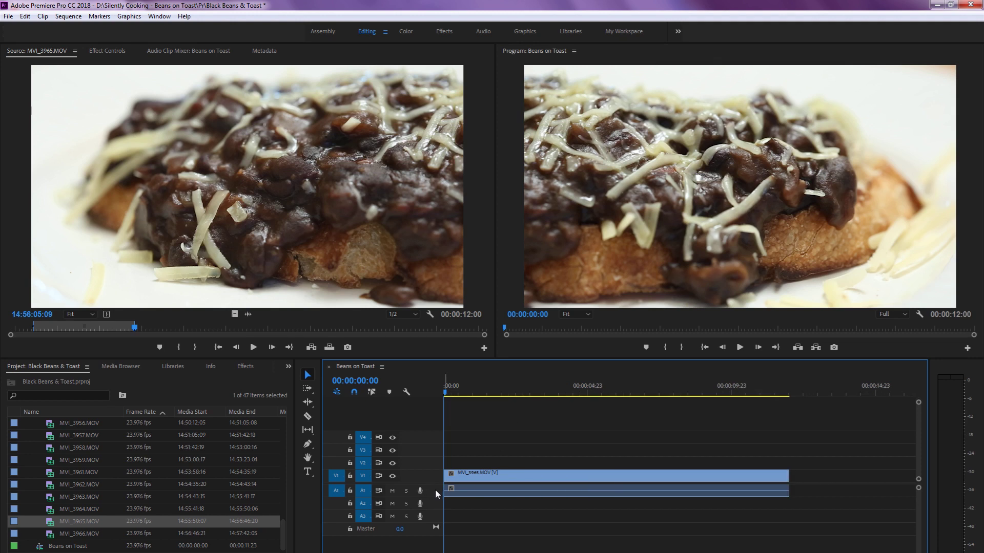
double_click(435, 489)
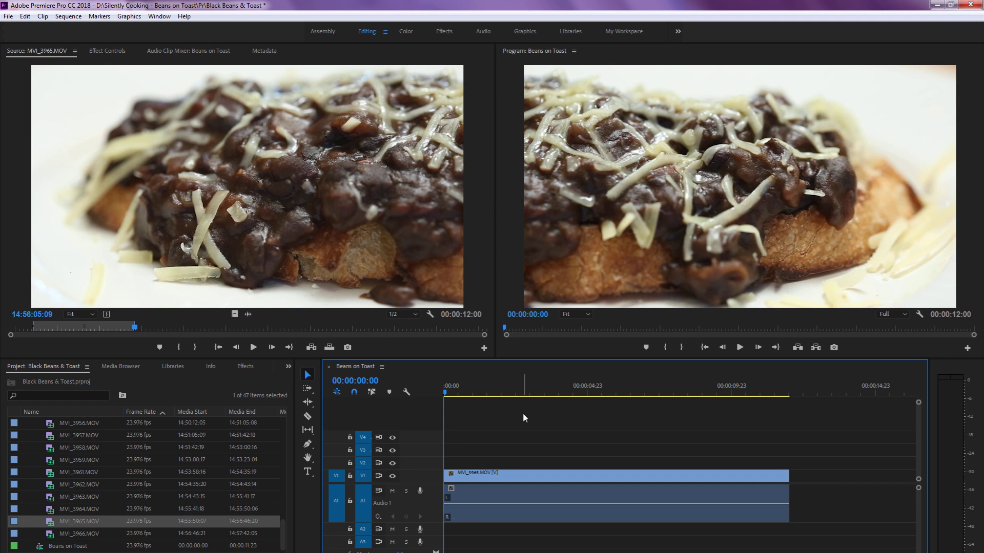
key("minus")
key("minus")
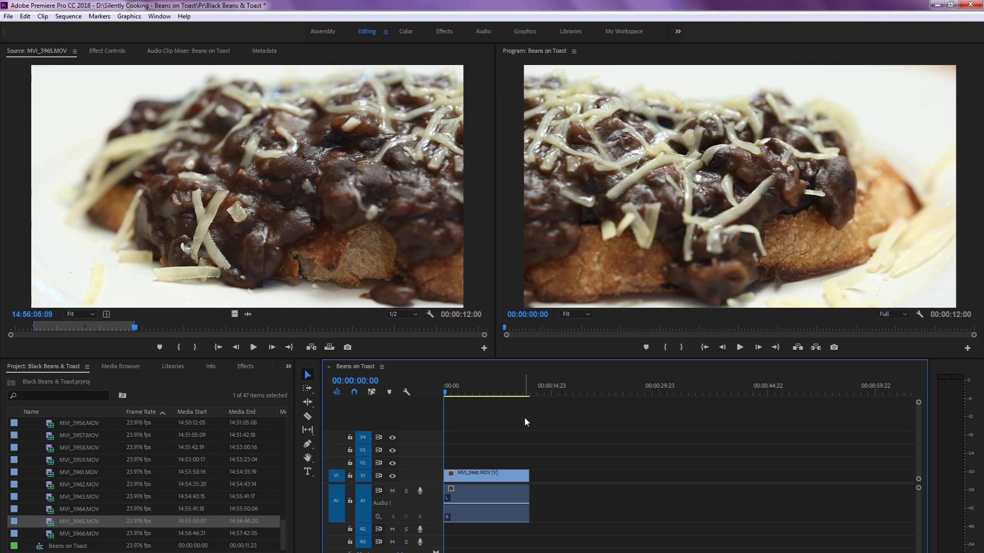
Snap the sequence playhead to the end of the placed clip and return to the first clips in the Media bin
left_click(594, 393)
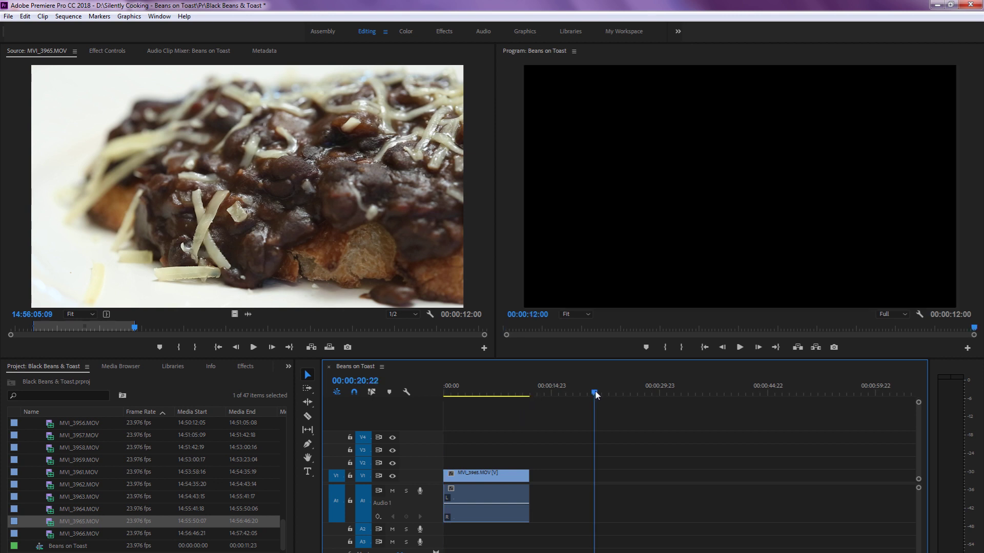
key("Up")
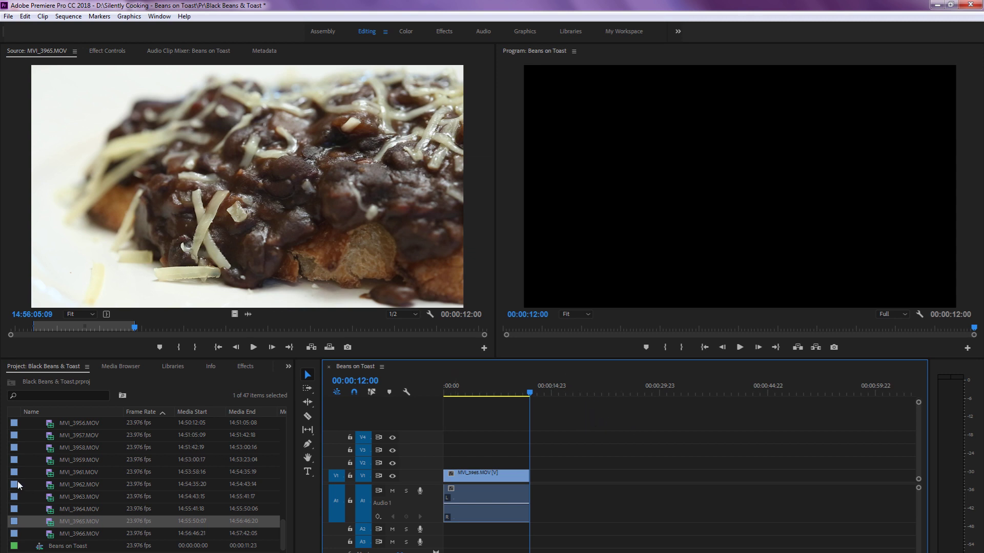
scroll(41, 475, "up", 7)
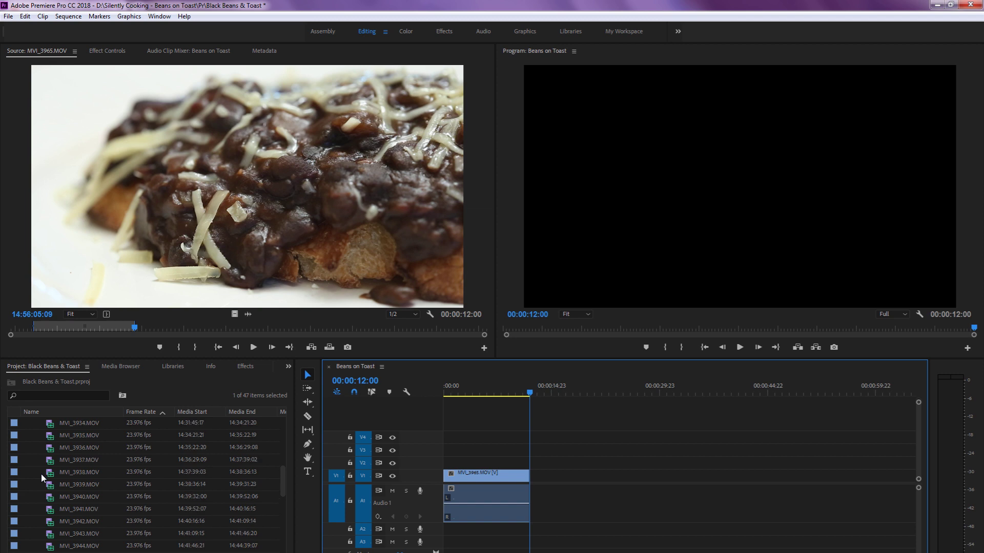
scroll(41, 474, "up", 6)
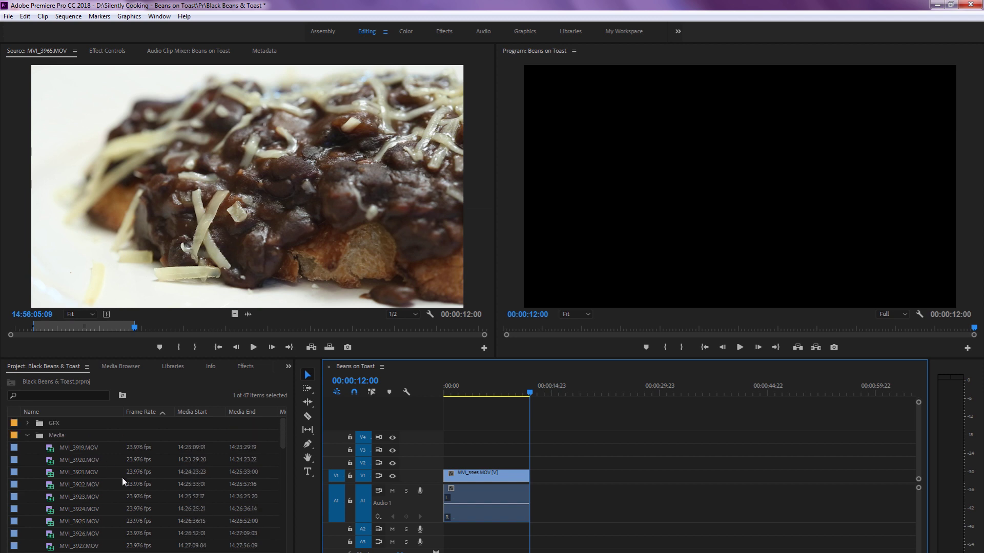
Play the placed clip from about its middle and set the sequence playhead back to 00:00:06:03
left_click(487, 391)
key("space")
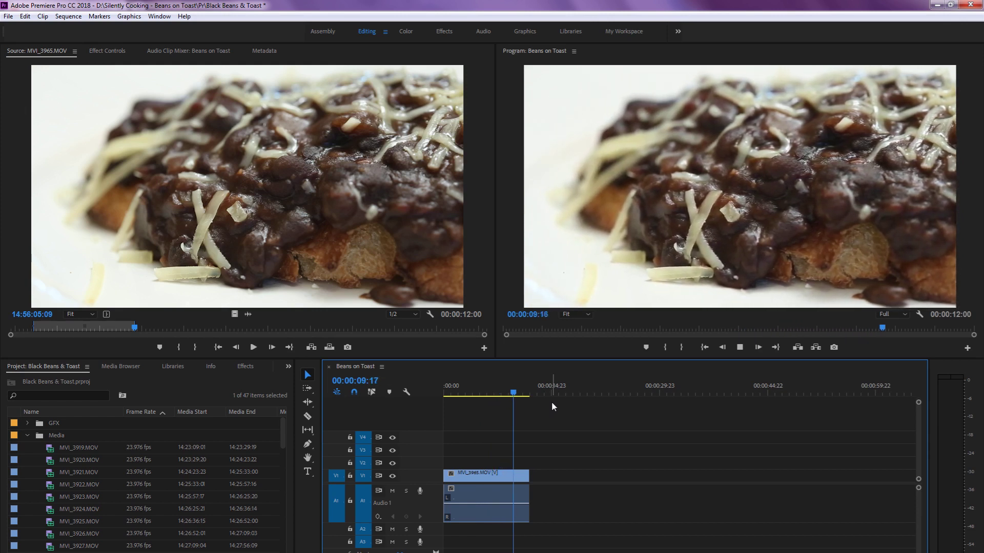
key("space")
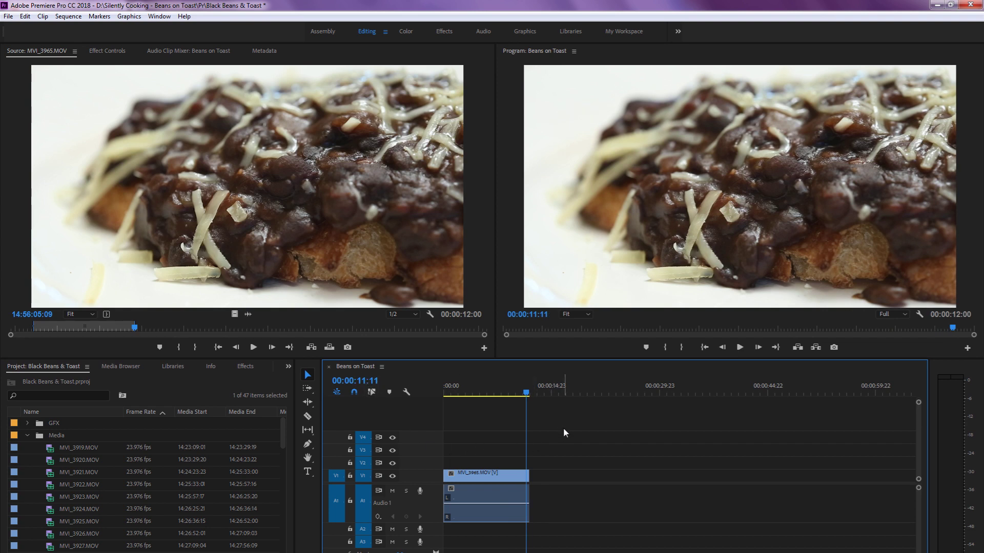
left_click(489, 398)
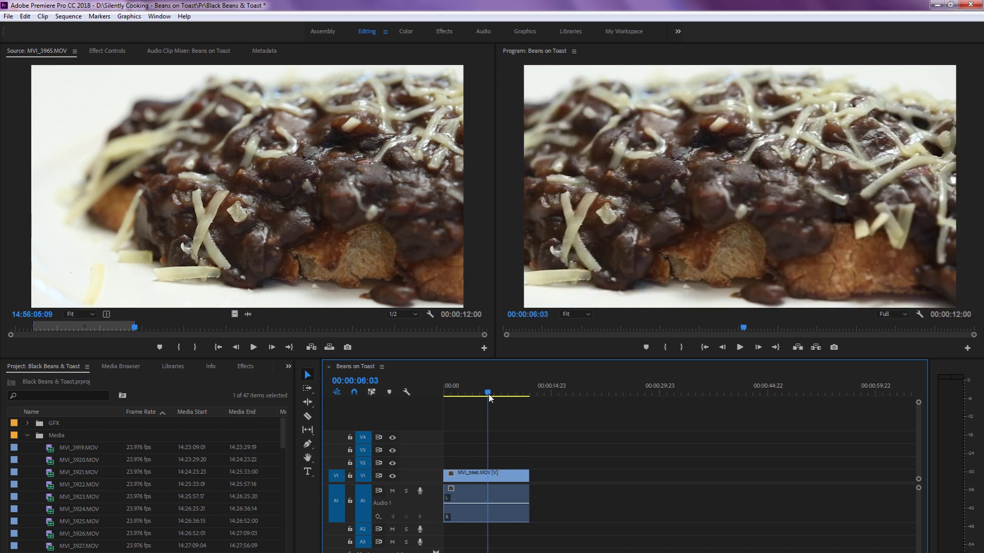
Compare the sequence's start with its end, stepping between the clip's last frame at 00:00:11:23 and the empty frame at 00:00:12:00
key("Home")
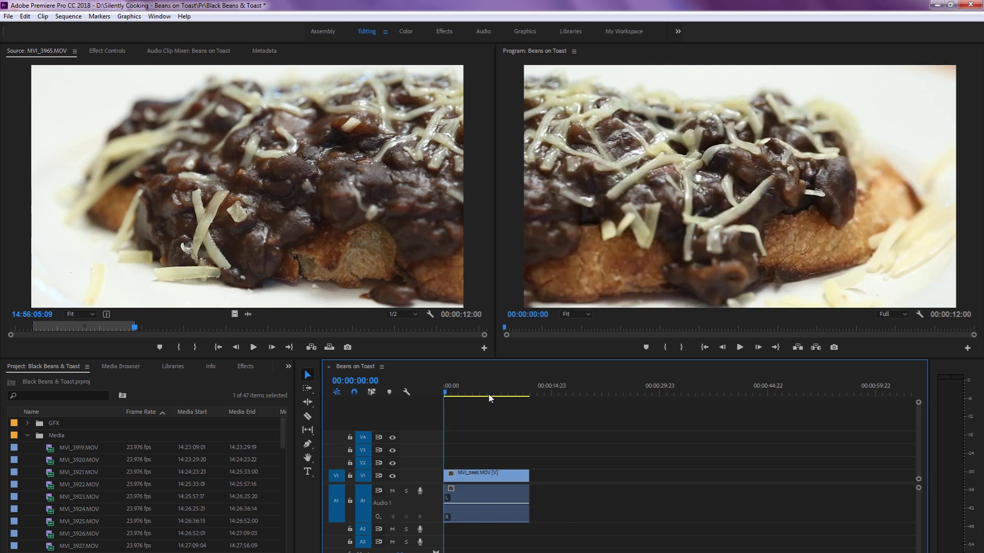
key("End")
key("Right")
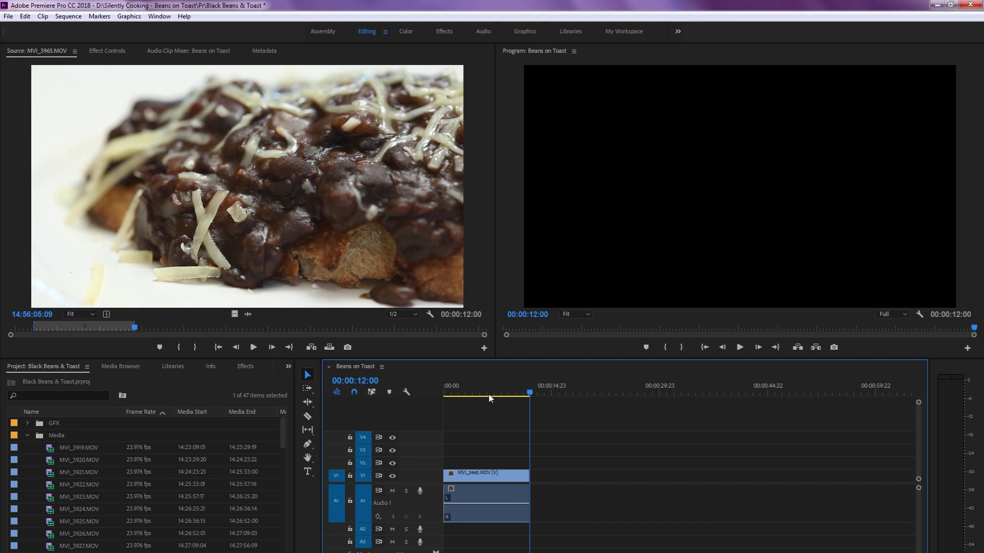
key("Left")
key("Right")
key("Left")
key("Right")
key("Home")
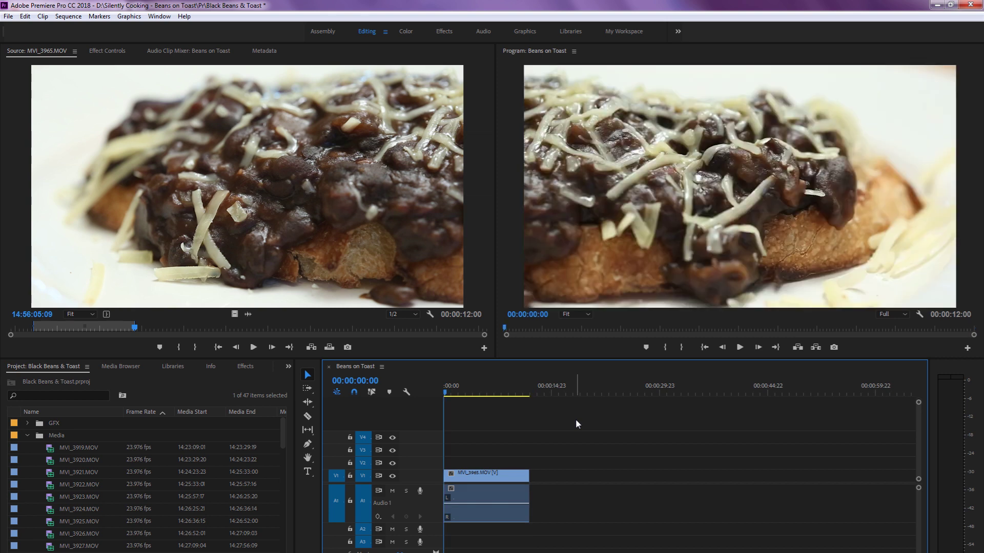
key("End")
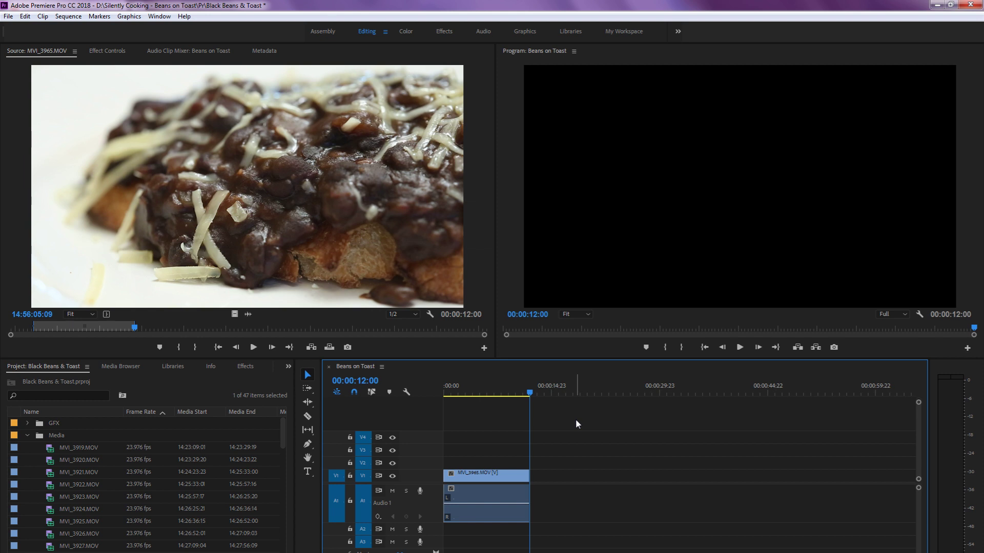
key("Left")
key("Right")
key("Left")
key("Right")
key("Left")
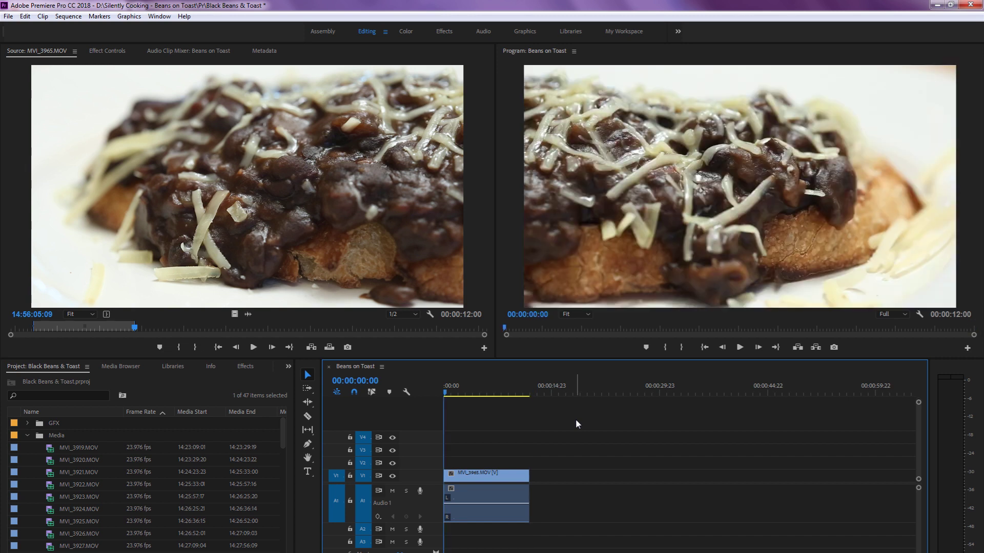
key("Right")
key("Left")
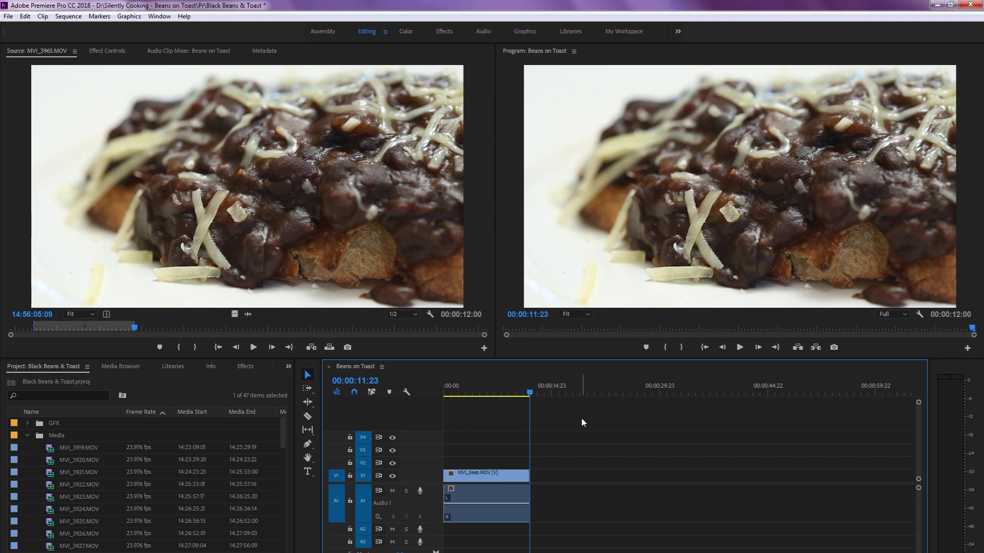
key("Right")
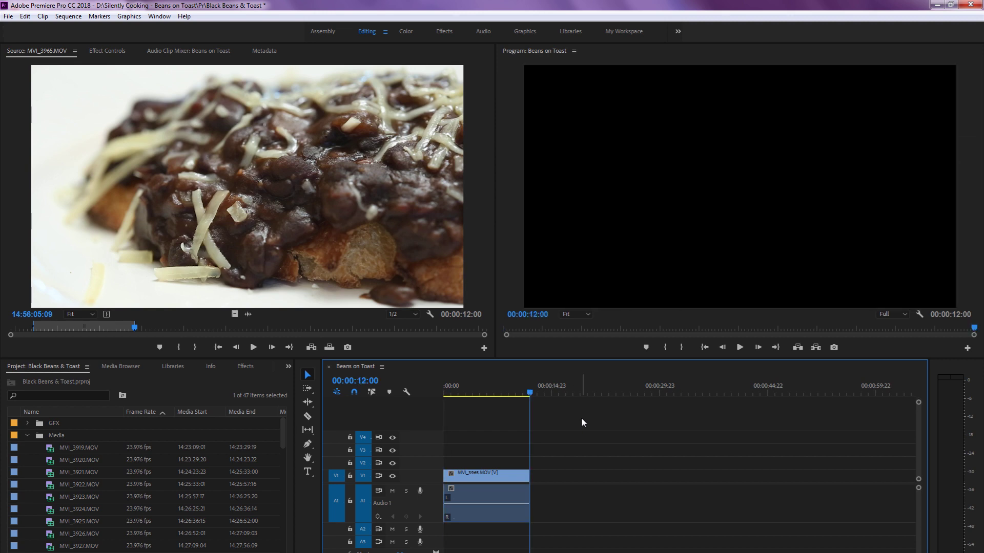
key("Left")
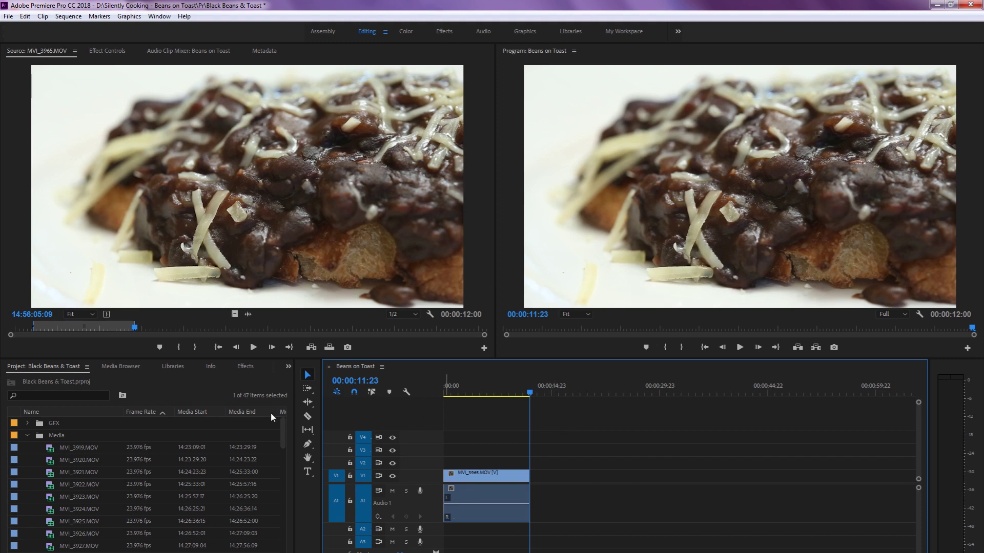
Load MVI_3919.MOV into the Source monitor and play it to 14:23:15:01
double_click(53, 459)
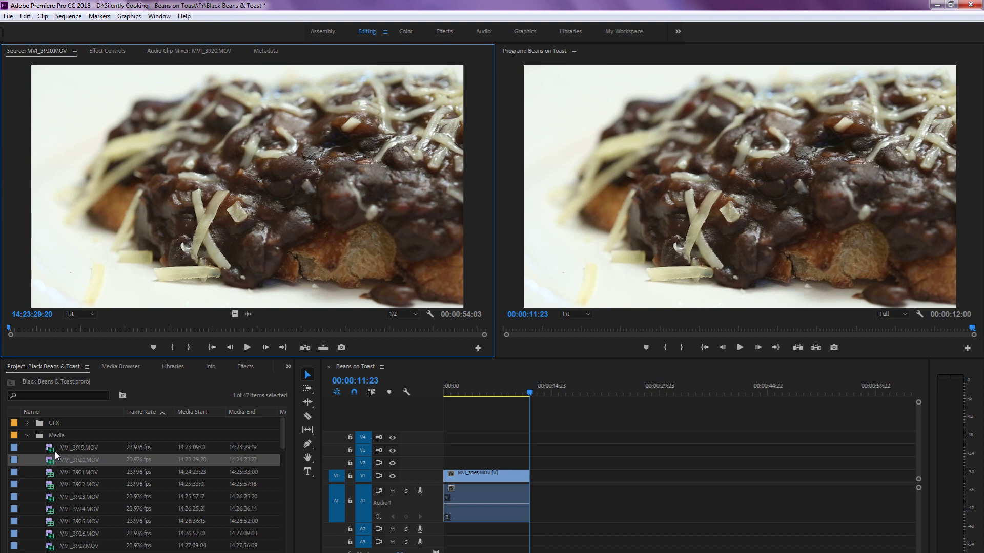
double_click(52, 449)
left_click(570, 423)
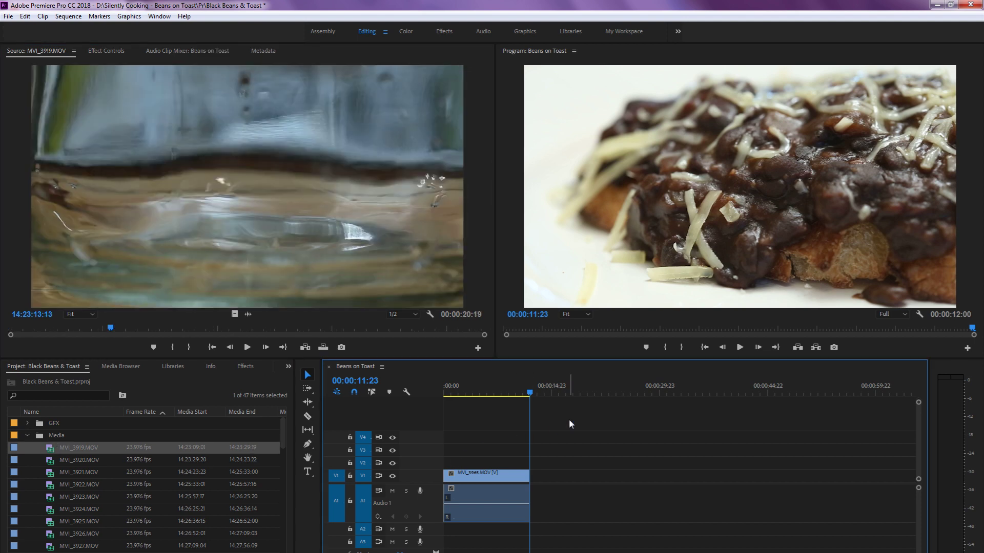
left_click(231, 303)
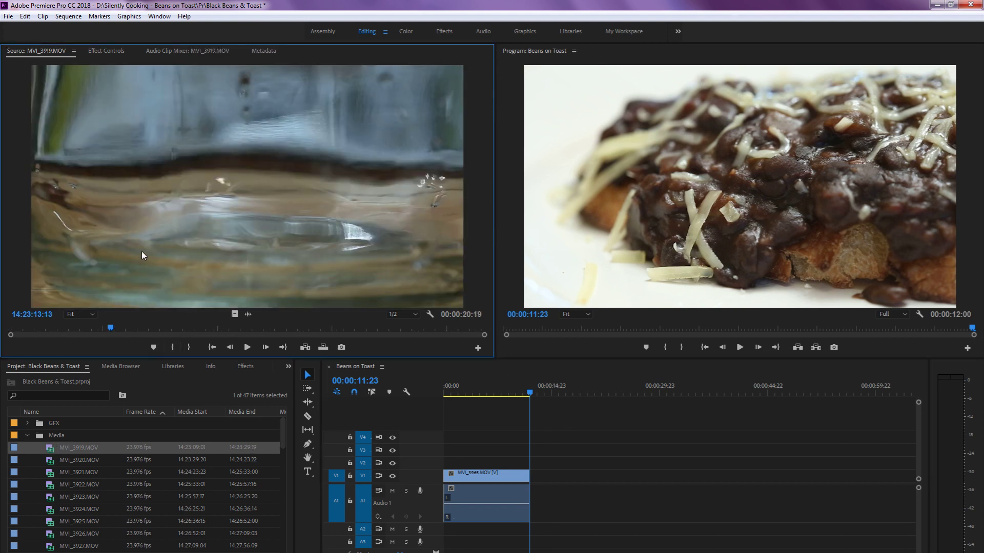
key("space")
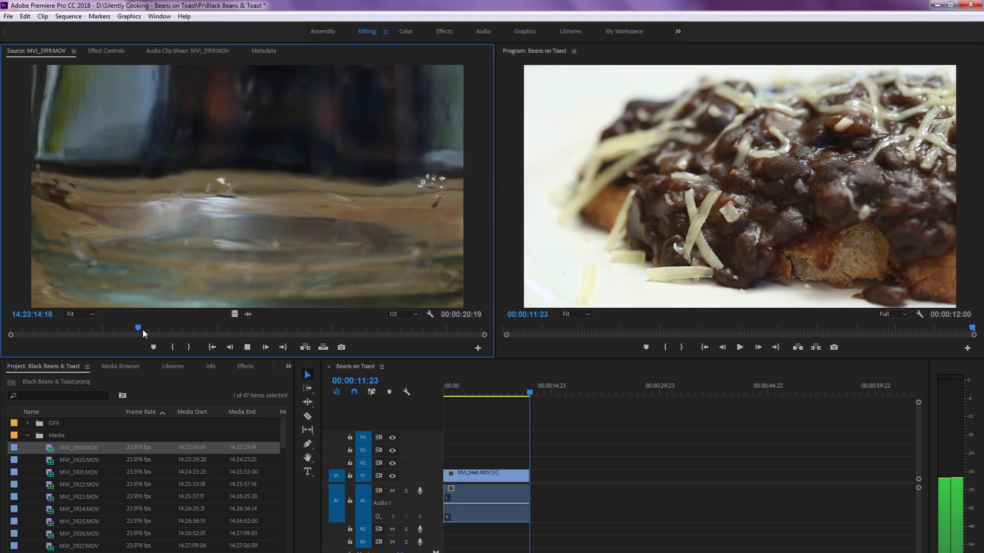
key("space")
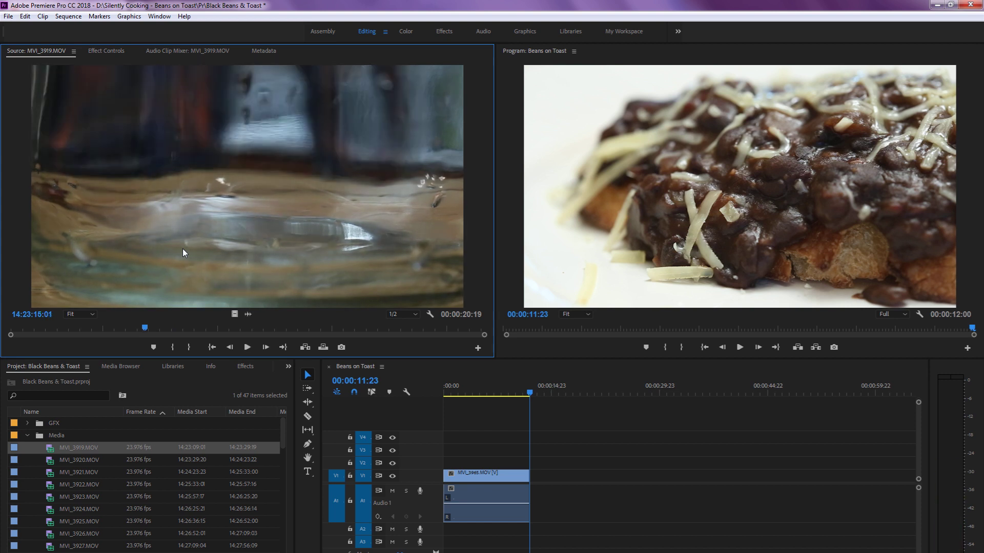
Shuttle MVI_3919.MOV forward and stop at 14:23:18:22, where the liquid is pouring
key("l")
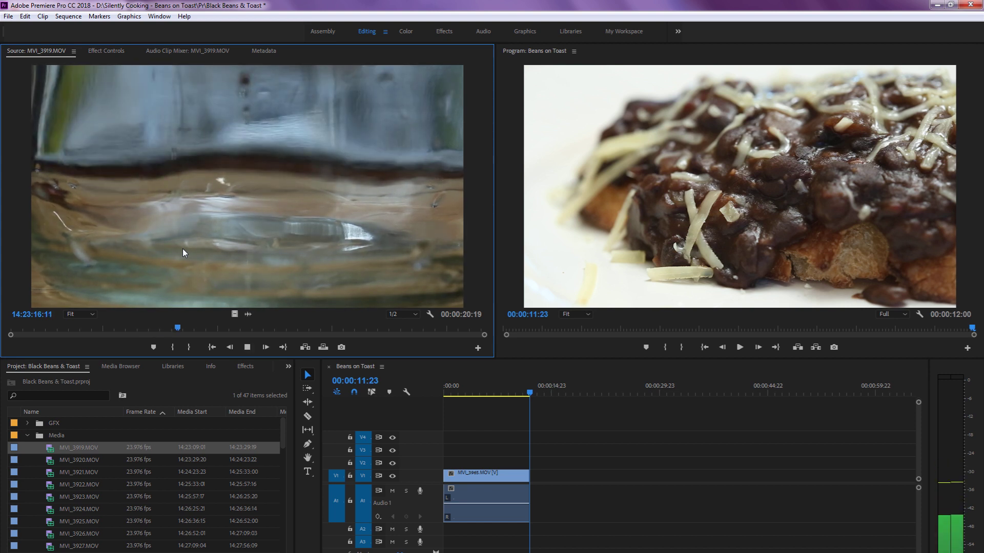
key("l")
key("k")
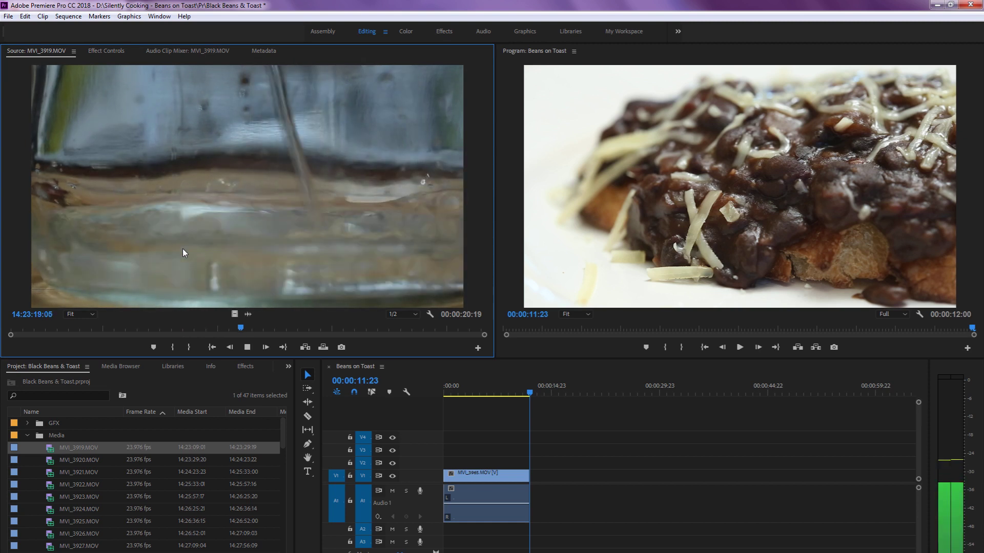
key("k")
Check the sequence's first frame and place the playhead on its last frame at 00:00:11:23
left_click(485, 404)
key("Home")
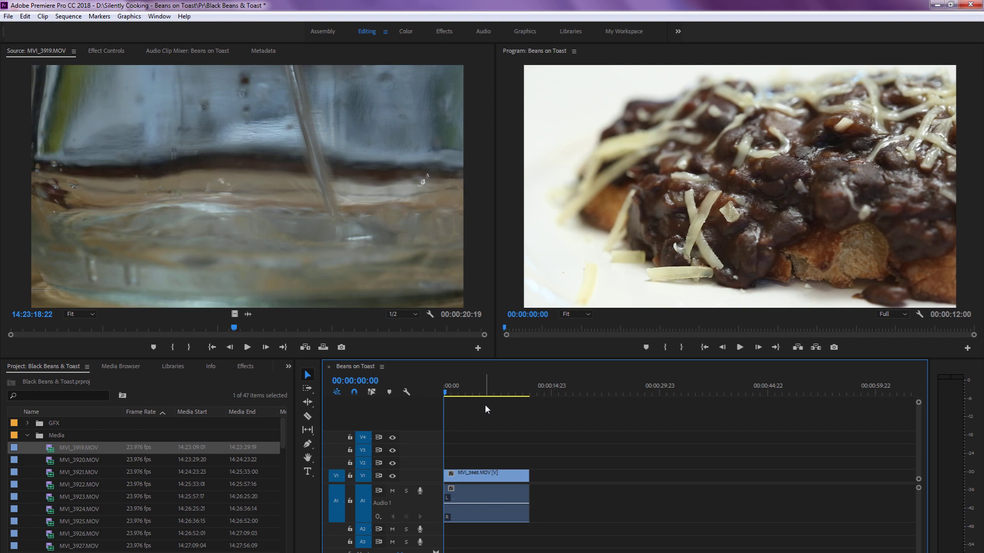
key("Left")
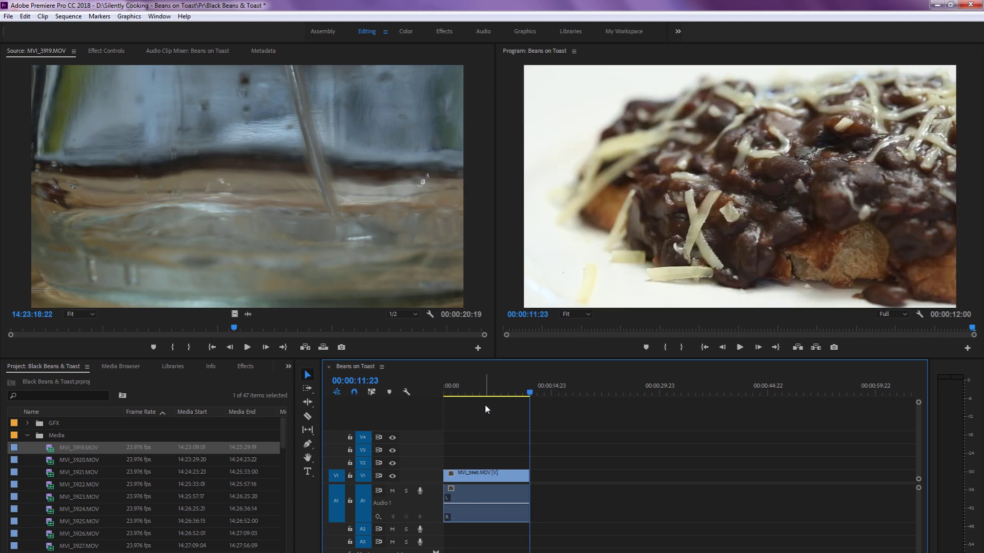
Shuttle MVI_3919.MOV back before the pouring starts, and step through its frames to 14:23:17:15
left_click(271, 240)
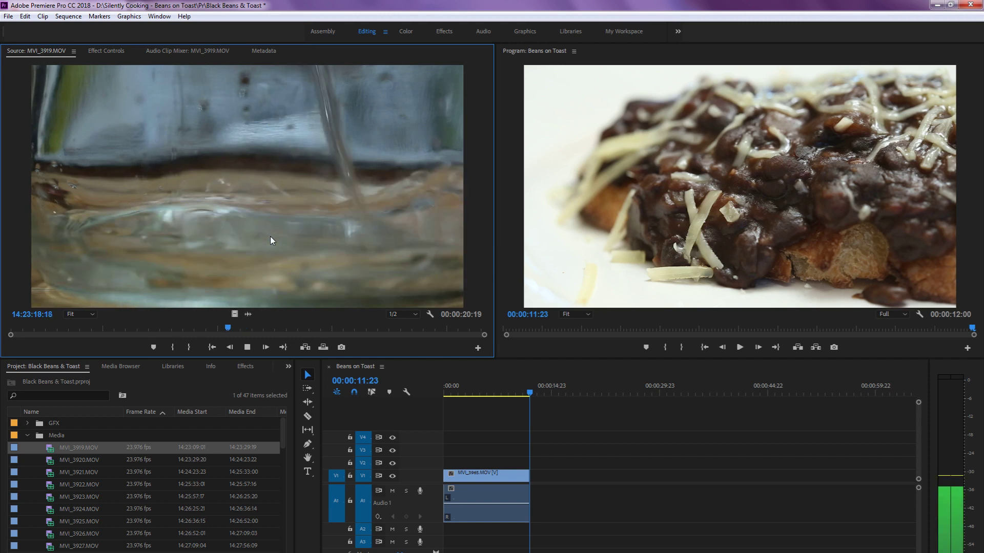
key("k")
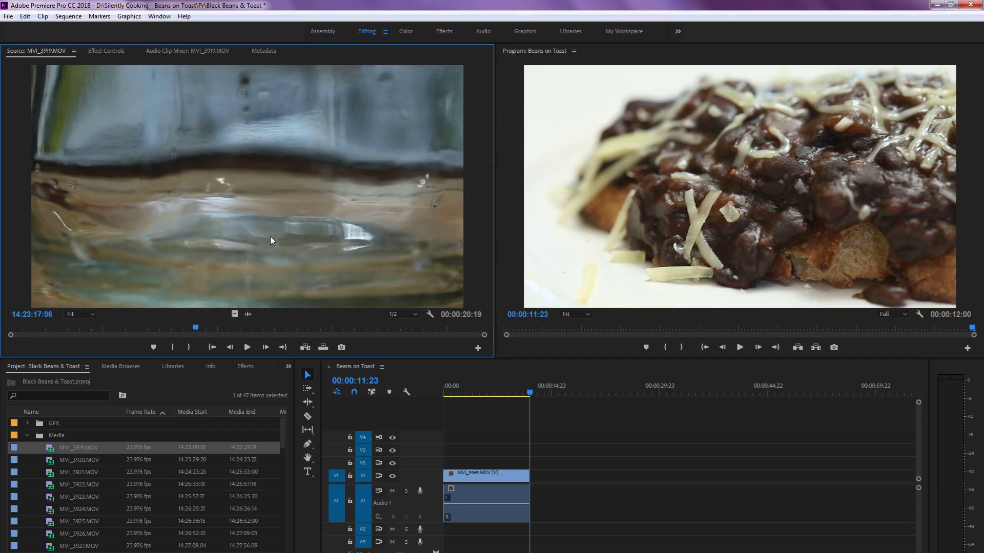
key("Right")
key("Right")
key("Right")
key("Right")
key("Right")
key("Right")
key("Right")
key("Left")
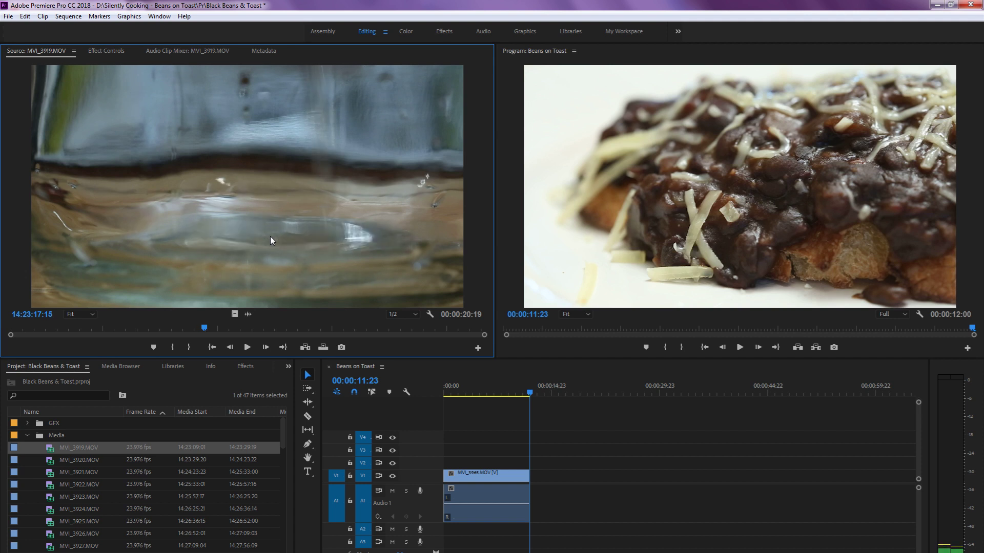
Compare neighbouring frames where the water stream first enters MVI_3919.MOV, and mark the In point at 14:23:17:14
key("Right")
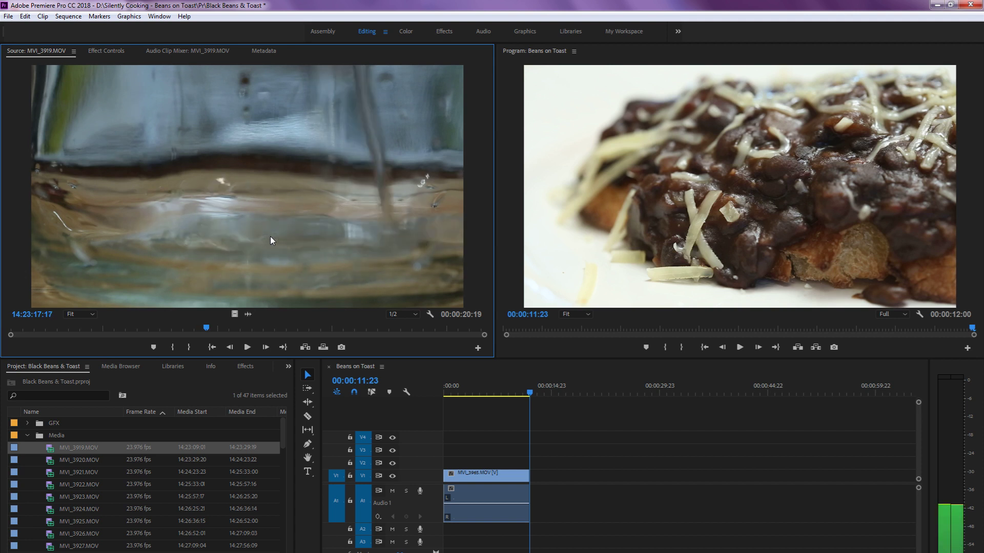
key("Left")
key("Right")
key("Left")
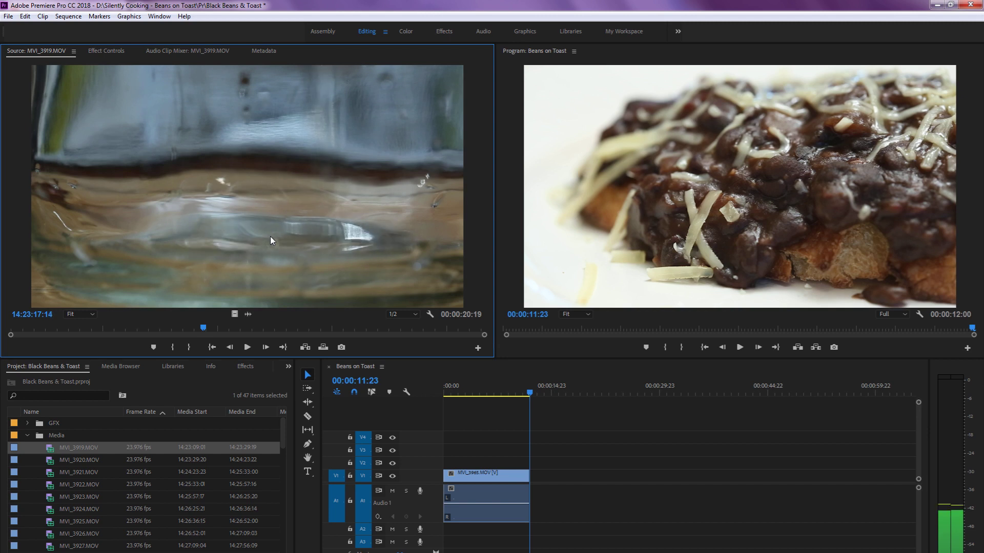
key("Right")
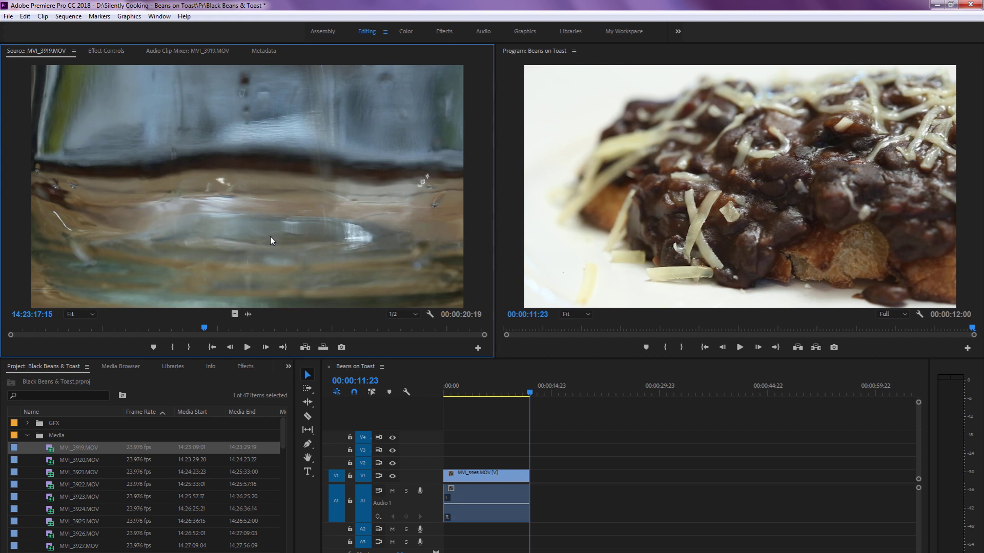
key("Left")
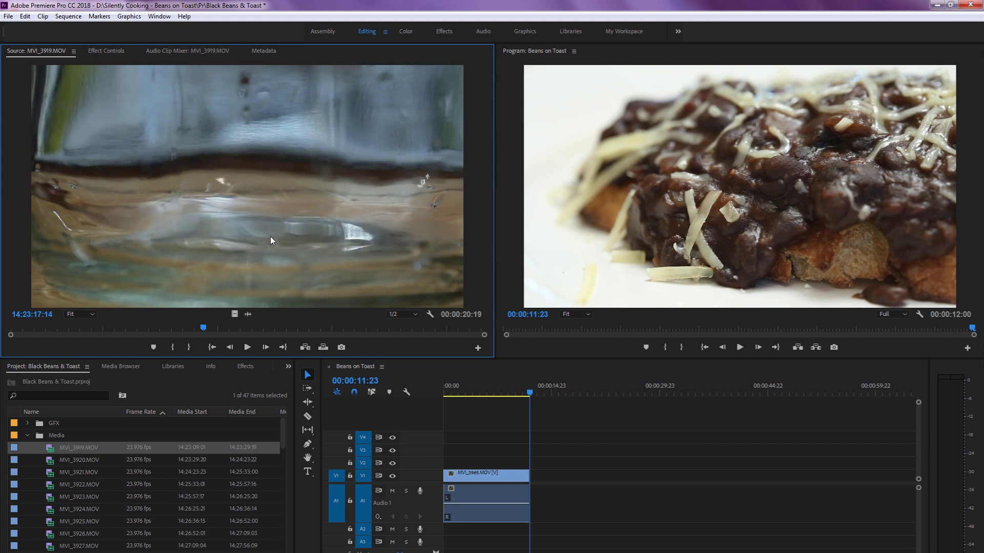
key("Right")
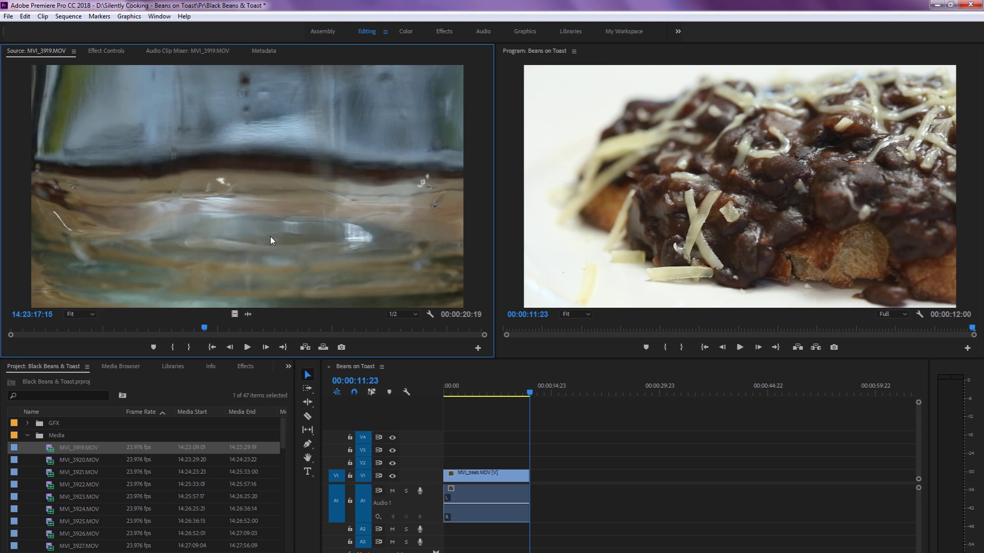
key("Left")
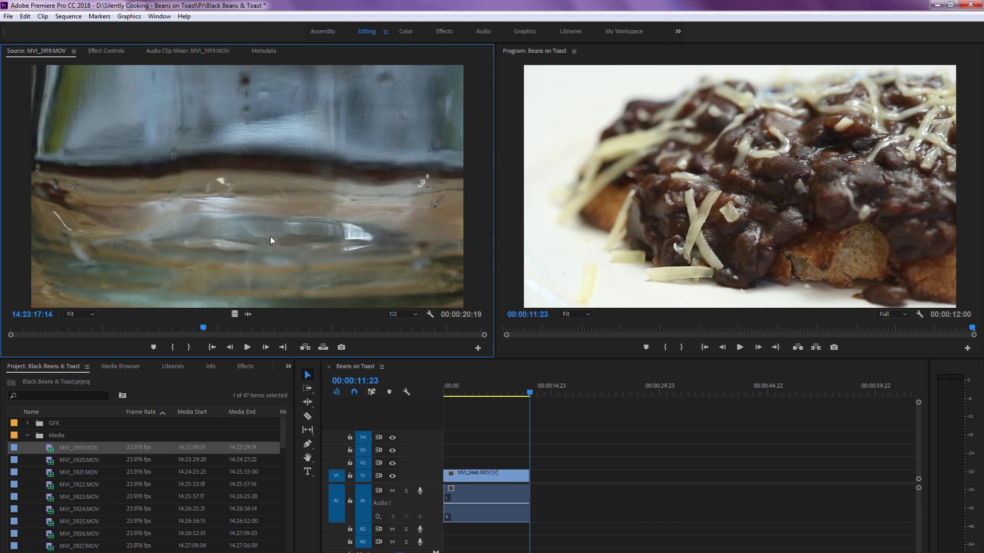
key("i")
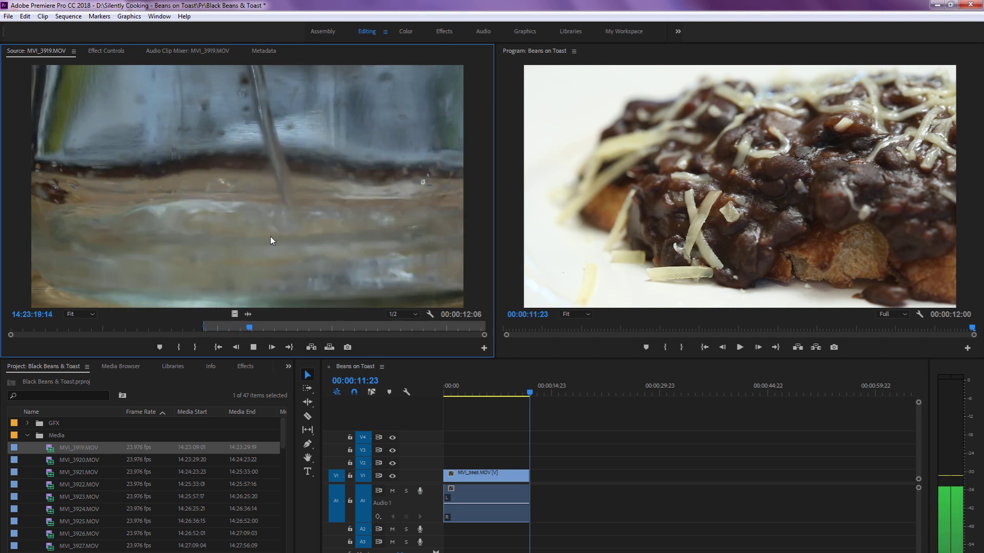
Mark the Out point of MVI_3919.MOV at 14:23:19:19 and overwrite the marked range into the sequence from 00:00:11:23
key("space")
key("Left")
key("Left")
key("Left")
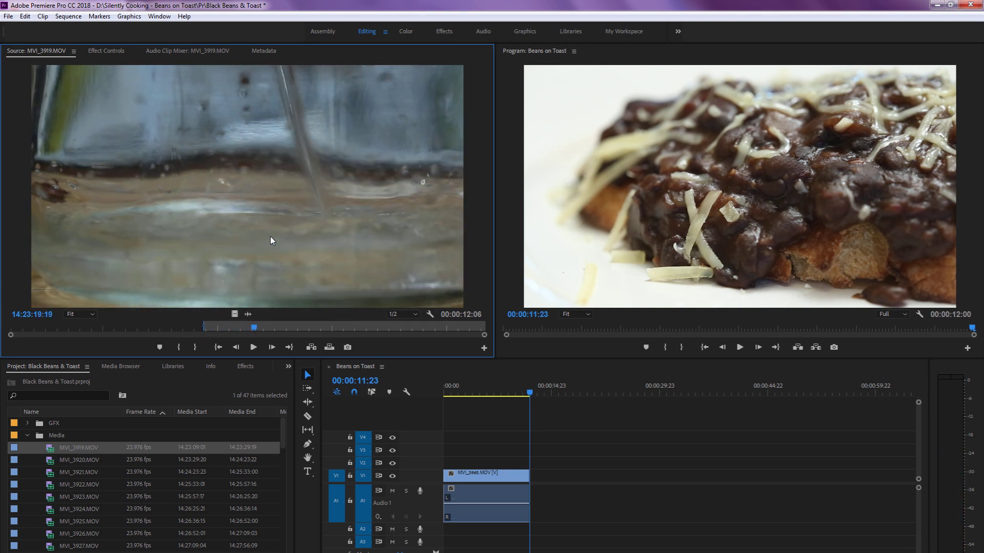
key("o")
key("period")
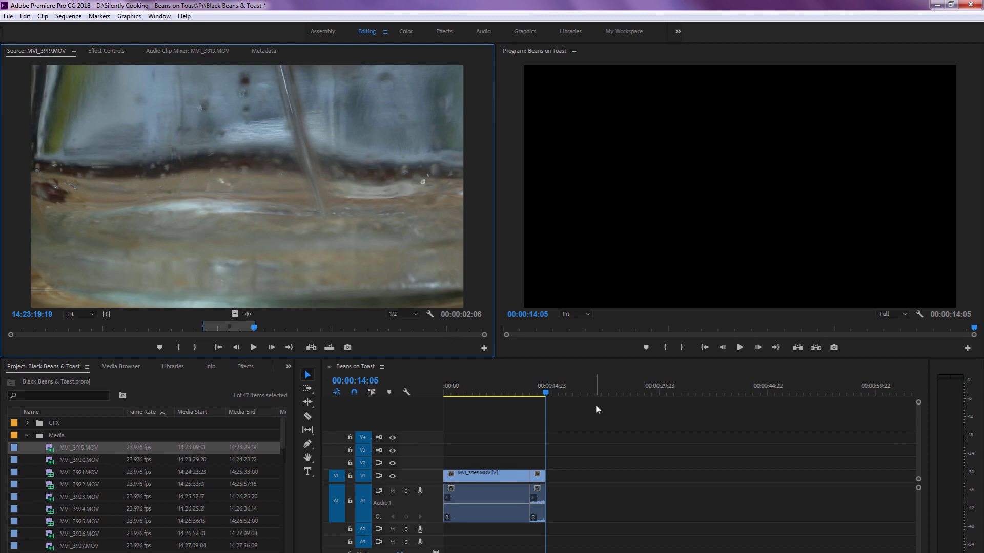
Play the sequence from 00:00:09:20, stop at 00:00:10:06 and view the Program monitor maximized before restoring the layout
left_click(514, 392)
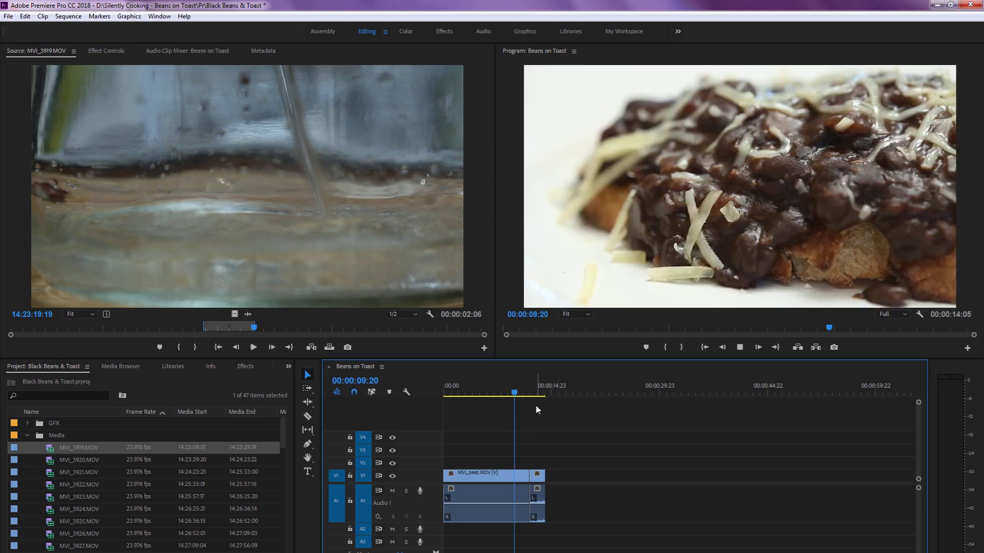
key("space")
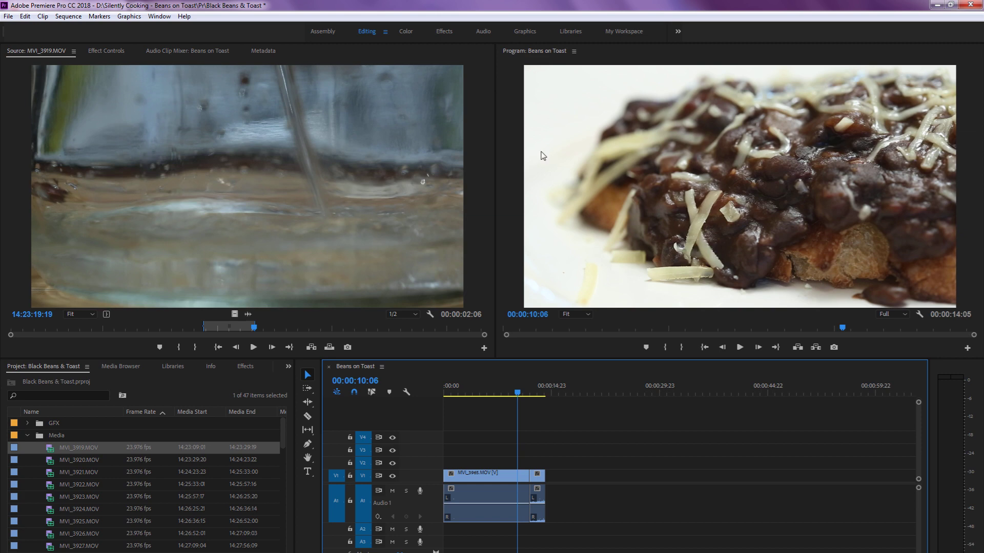
key("grave")
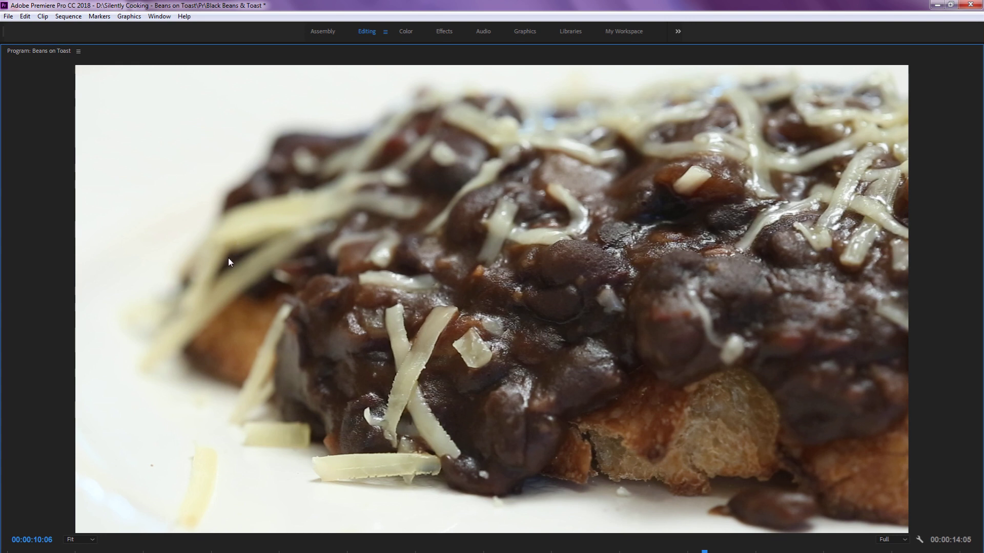
key("grave")
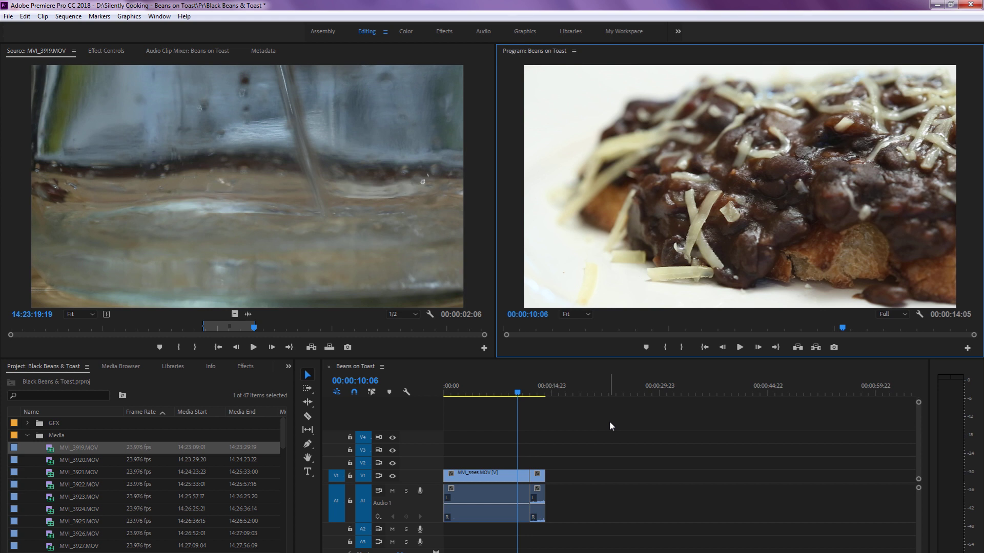
Inspect the cut between the beans clip and the pouring clip, review the sequence's start, and play to its end at 00:00:14:05
left_click(558, 431)
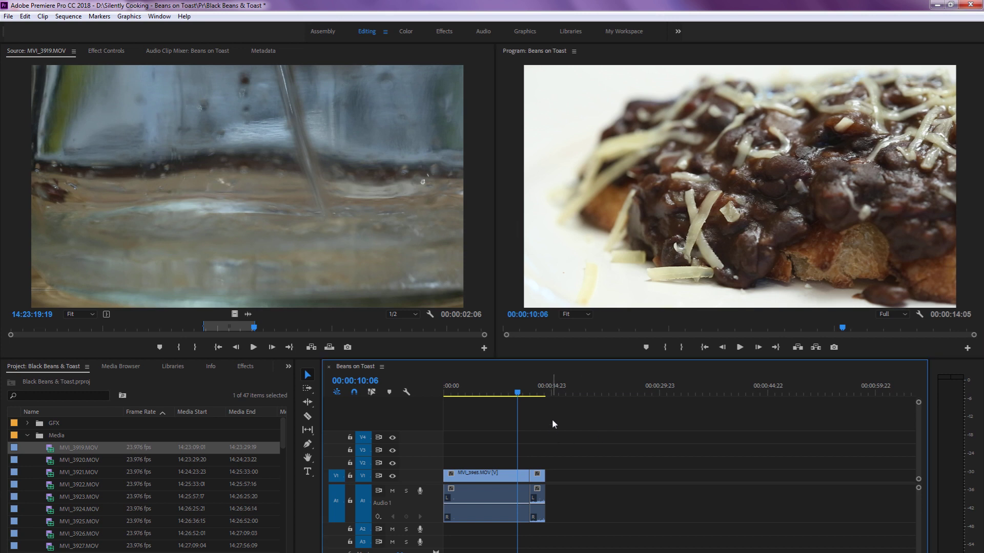
key("Down")
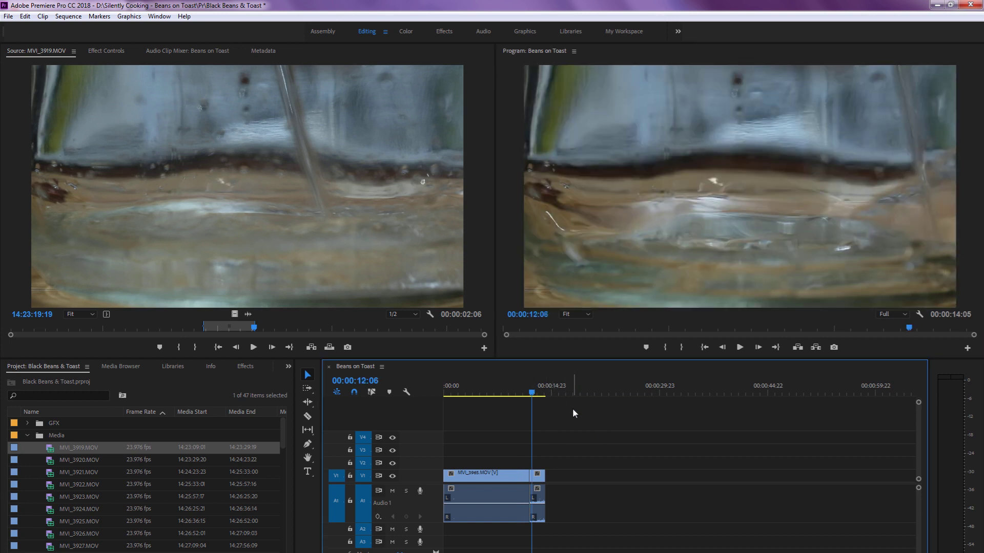
key("Left")
key("Left")
key("Left")
key("Left")
key("Left")
key("Left")
key("Left")
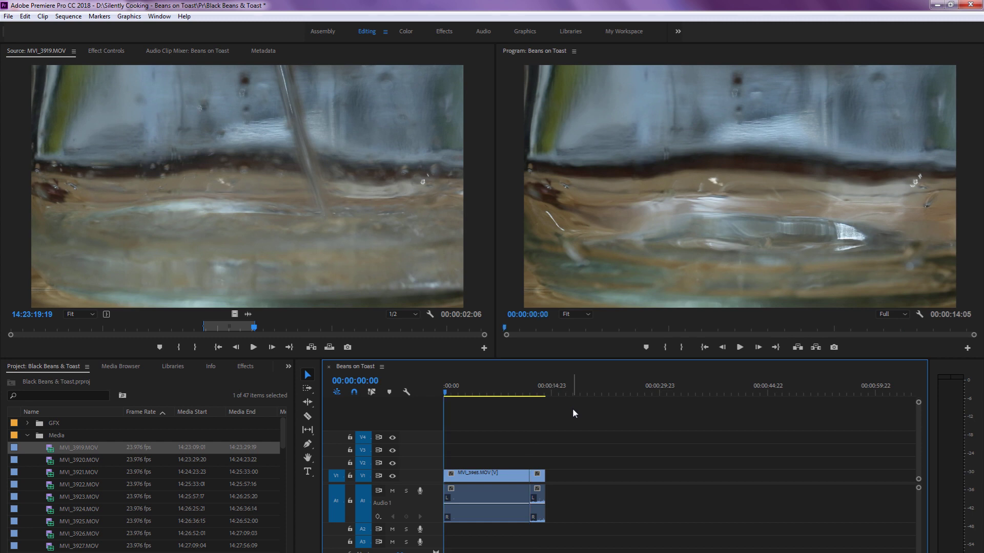
key("Home")
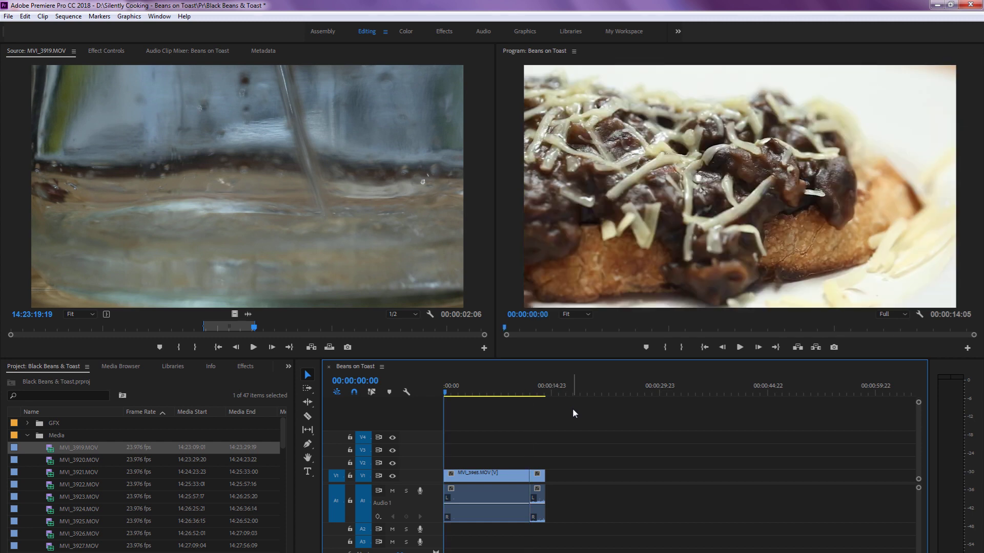
key("Down")
key("space")
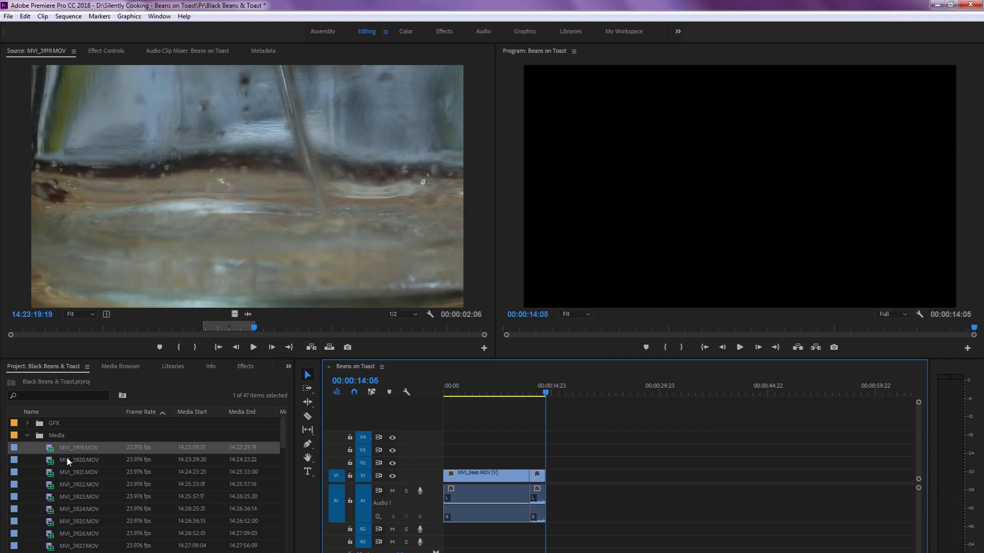
Load MVI_3920.MOV into the Source monitor and scrub through it to examine the jar-filling shot
double_click(48, 464)
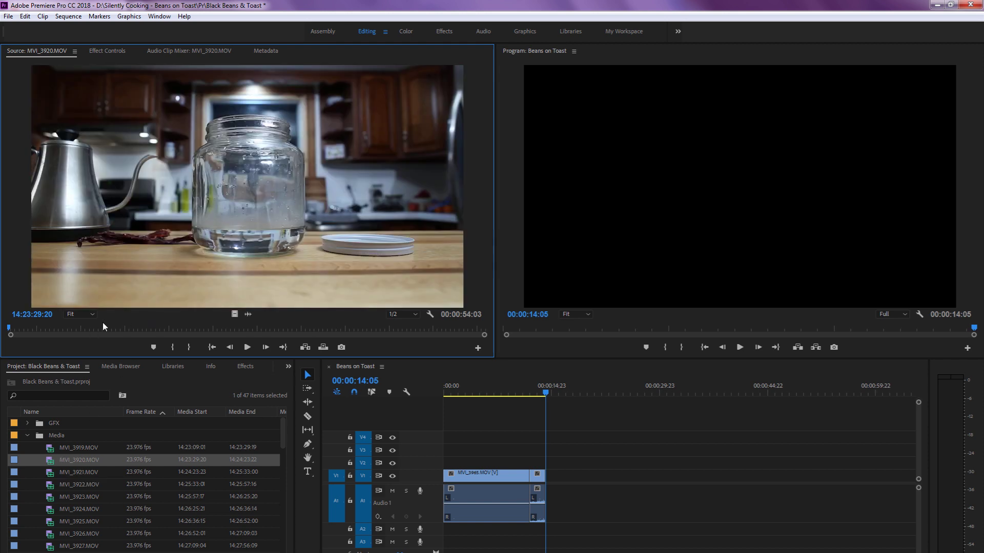
left_click_drag(111, 326, 196, 319)
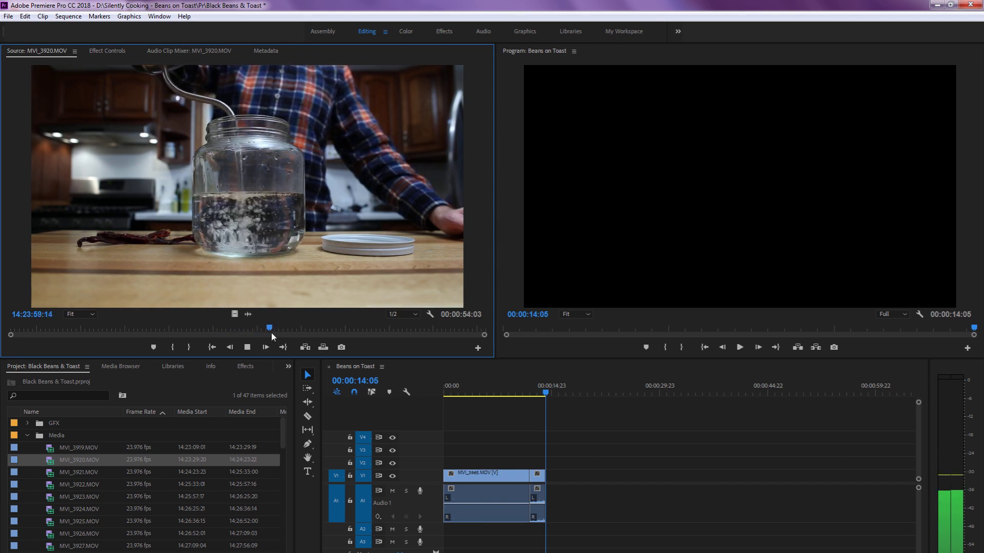
left_click(316, 328)
left_click_drag(317, 328, 450, 332)
Load MVI_3921.MOV into the Source monitor and mark its Out point at 14:24:44:14, where the pouring ends
double_click(51, 472)
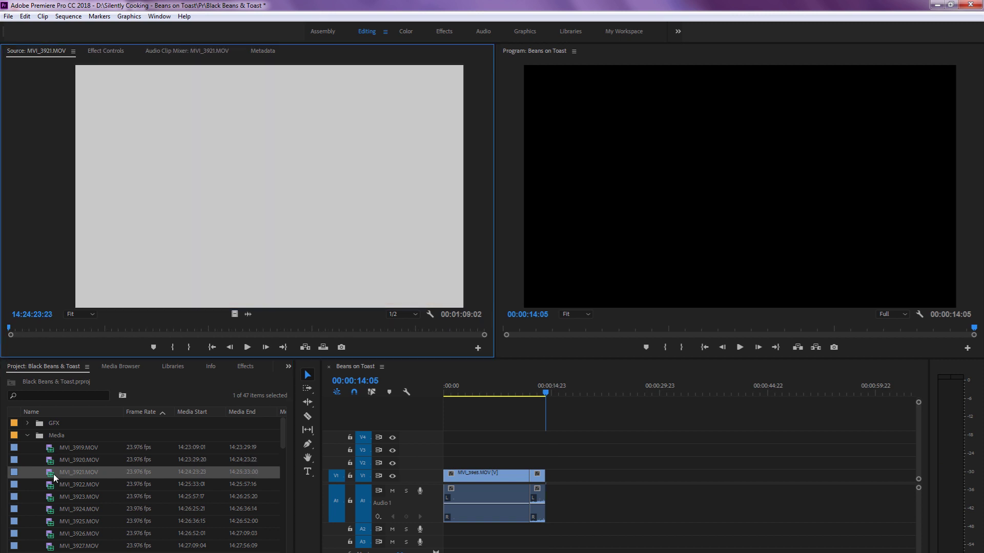
left_click_drag(247, 336, 119, 357)
key("space")
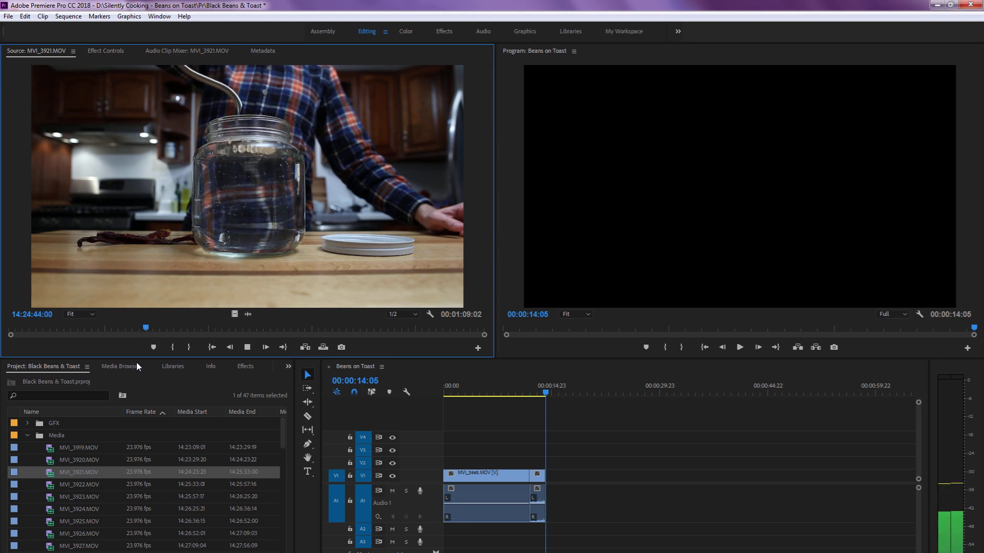
key("space")
key("Left")
key("Left")
key("Left")
key("Left")
key("Left")
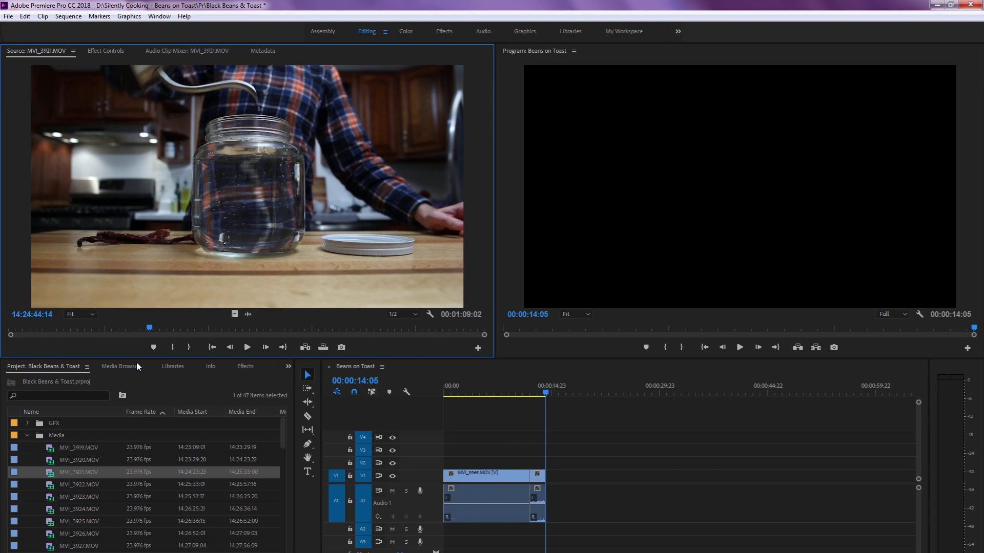
key("o")
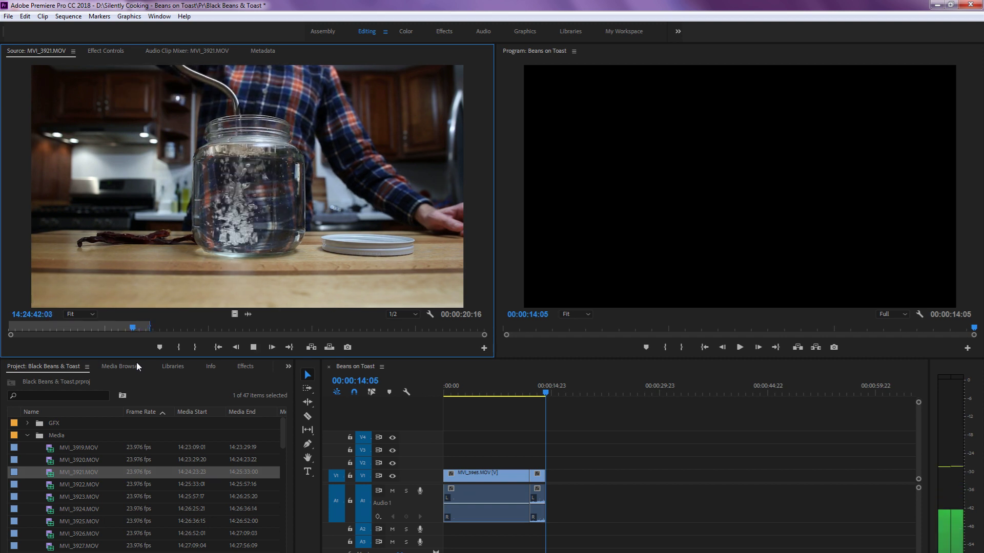
Mark the In point of MVI_3921.MOV at 14:24:41:03 and overwrite the range into the sequence from 00:00:14:05
key("k")
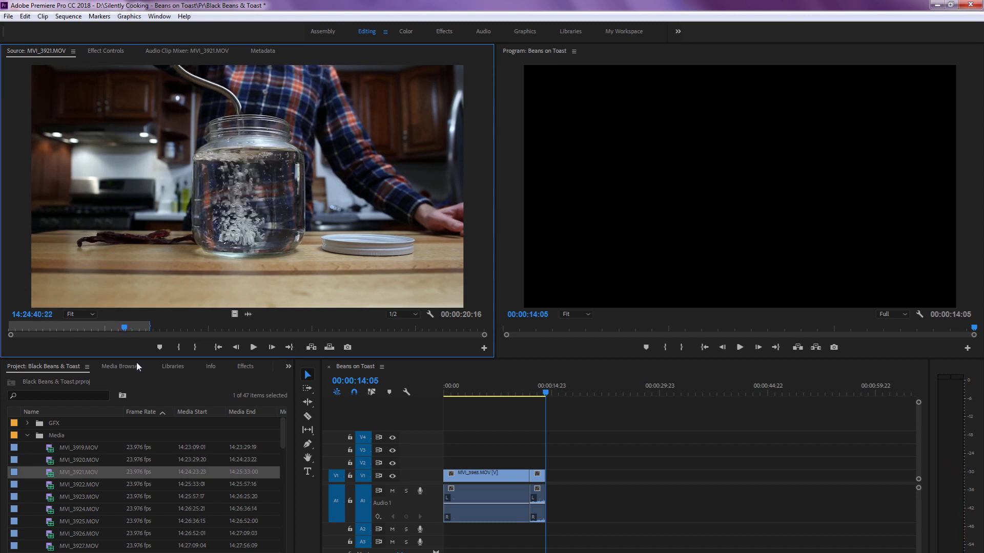
key("Right")
key("Right")
key("Right")
key("Right")
key("Right")
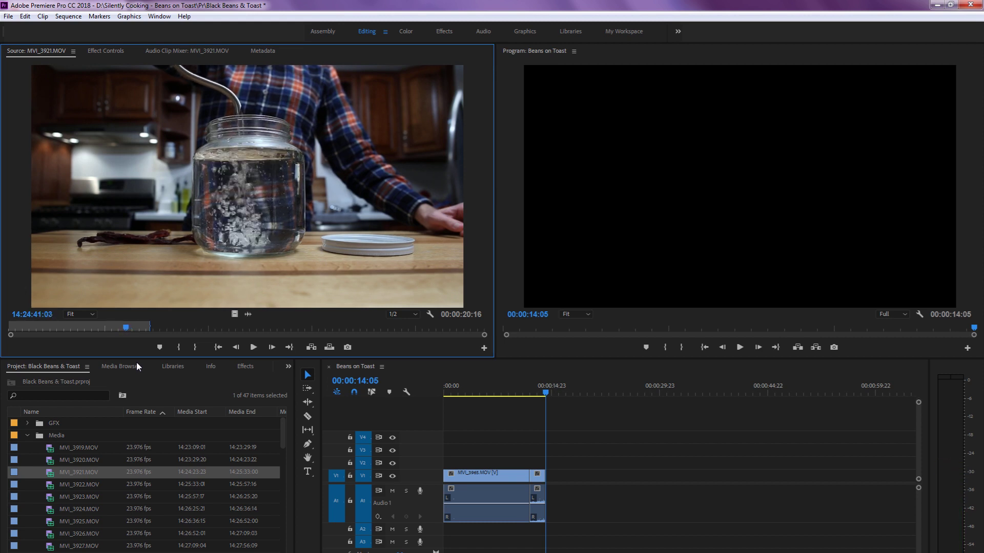
key("i")
key("period")
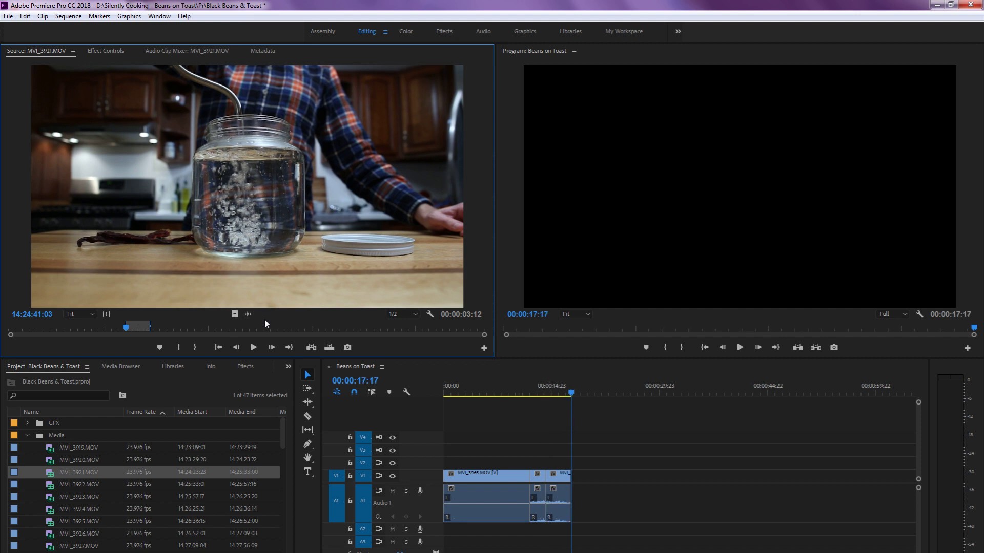
Review the frames of MVI_3921.MOV just before its In point, from 14:24:40:22, and return to 14:24:41:03
key("Left")
key("Left")
key("Left")
key("Left")
key("Left")
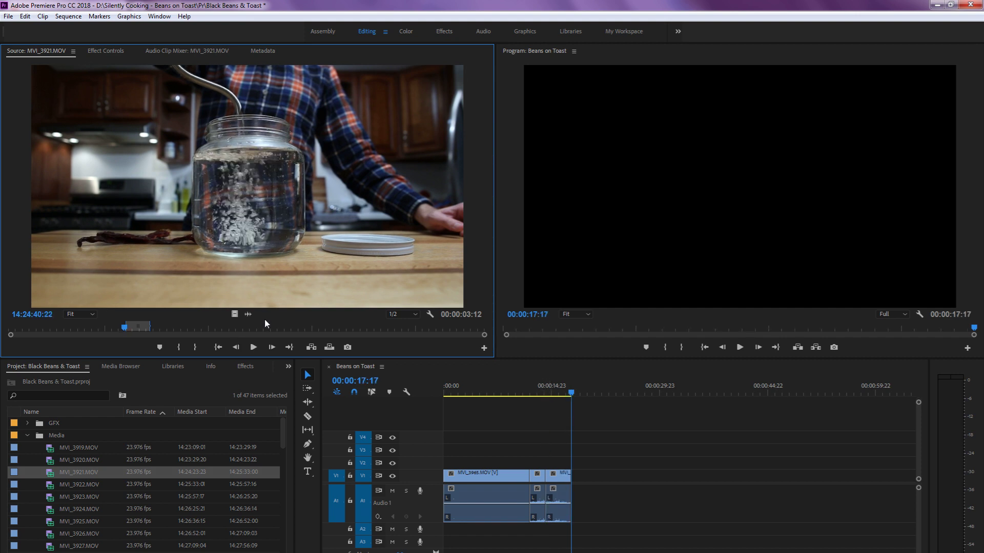
key("space")
key("space")
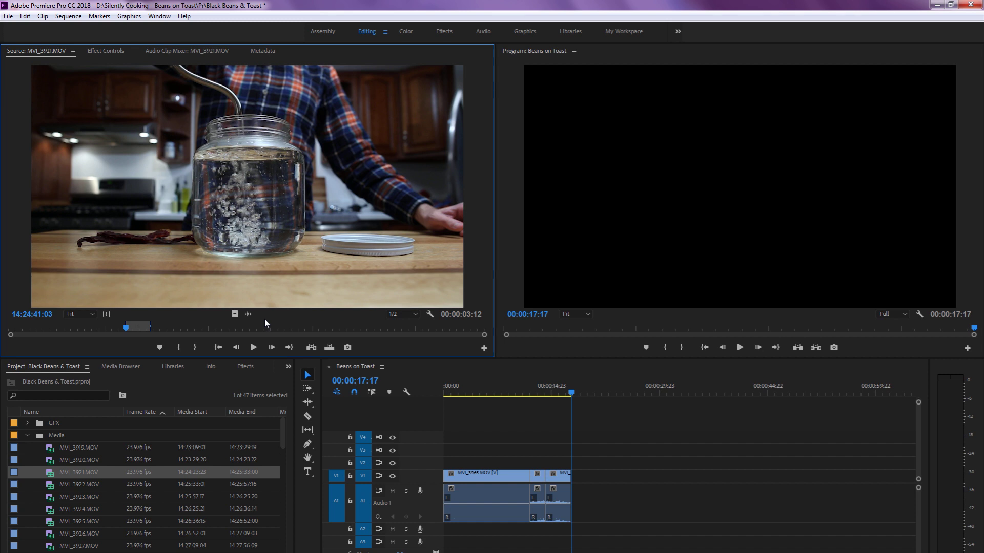
Review the sequence from just before the close-up pouring clip through to its end at 00:00:17:17
left_click(600, 419)
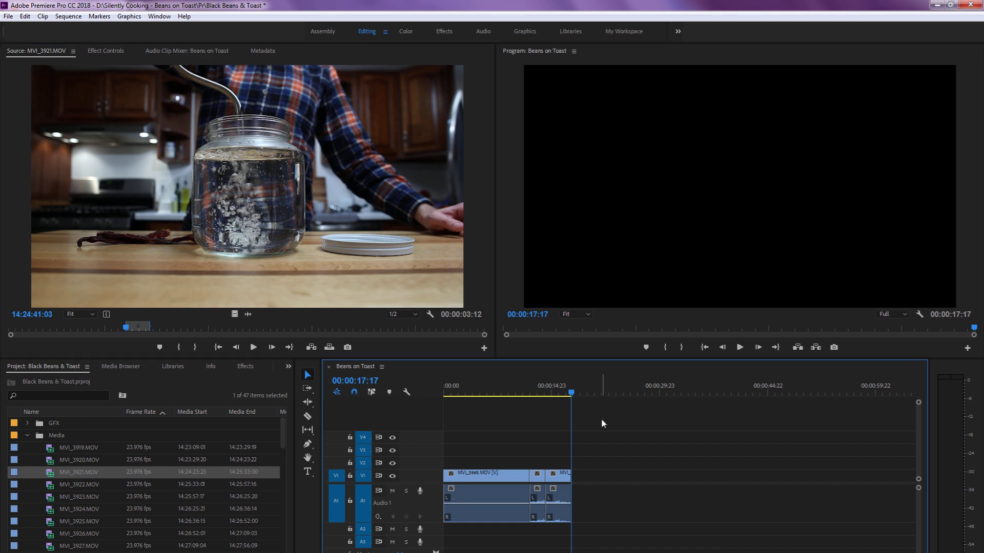
left_click(537, 391)
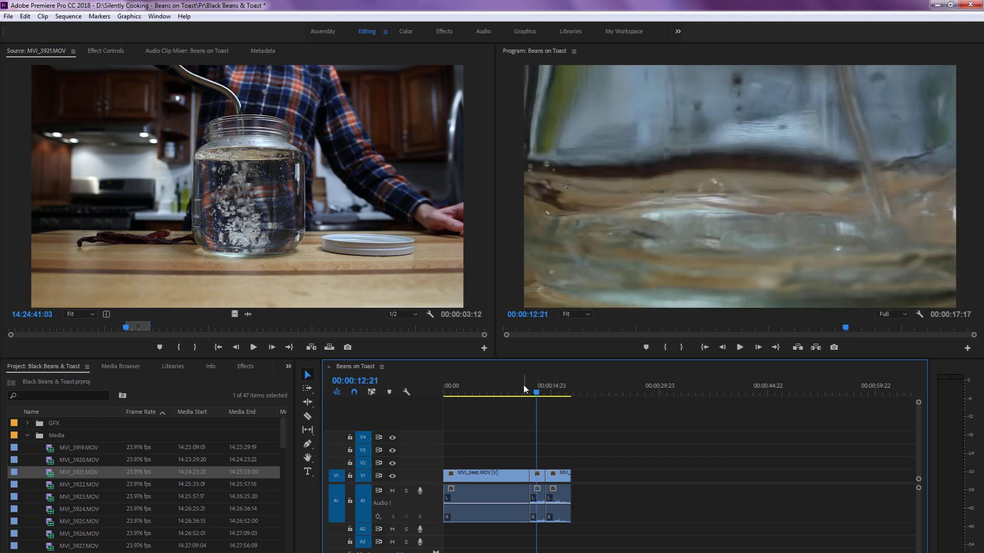
left_click(528, 391)
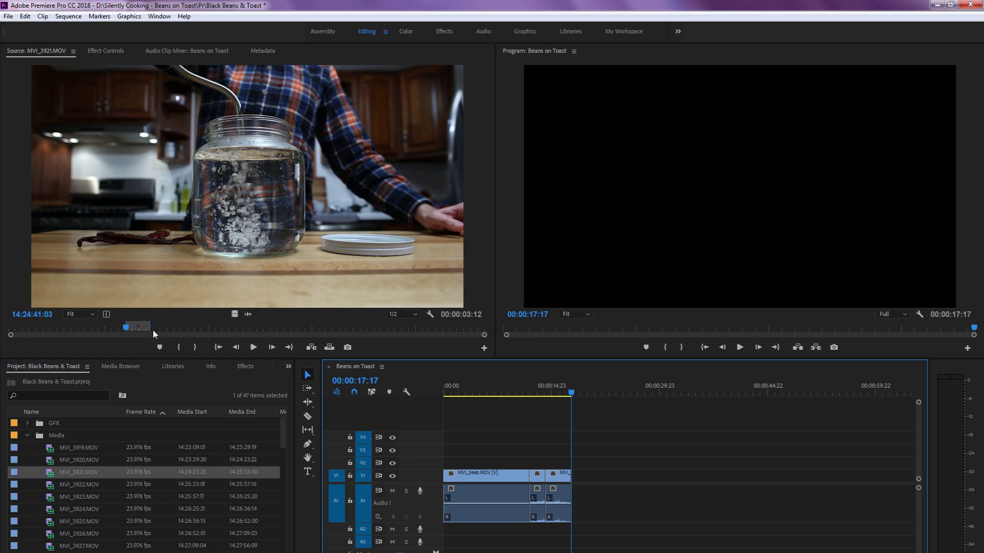
Look through MVI_3921.MOV in the Source monitor for the next action, stopping at 14:24:47:20, where the dried chili goes into the jar
left_click(236, 326)
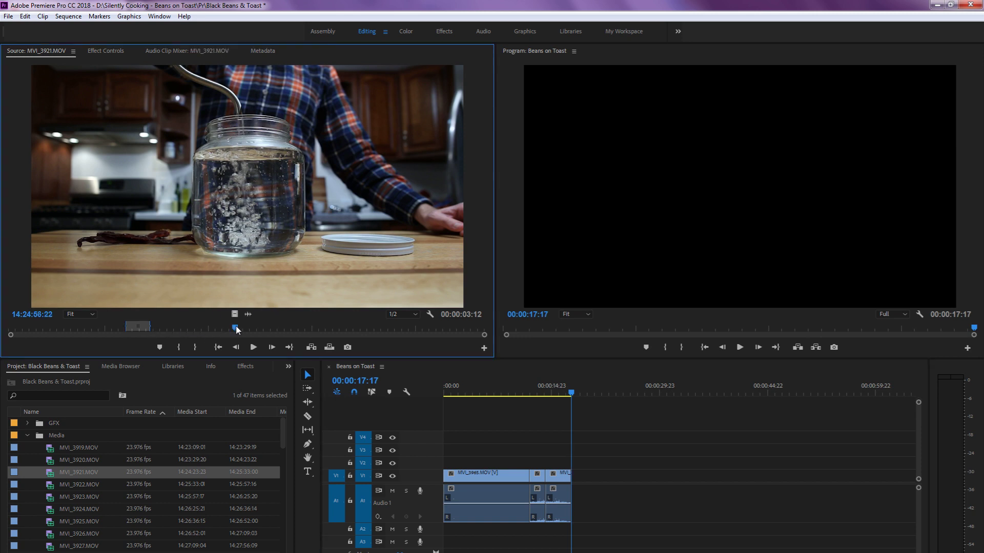
left_click_drag(239, 327, 178, 322)
left_click_drag(179, 323, 173, 322)
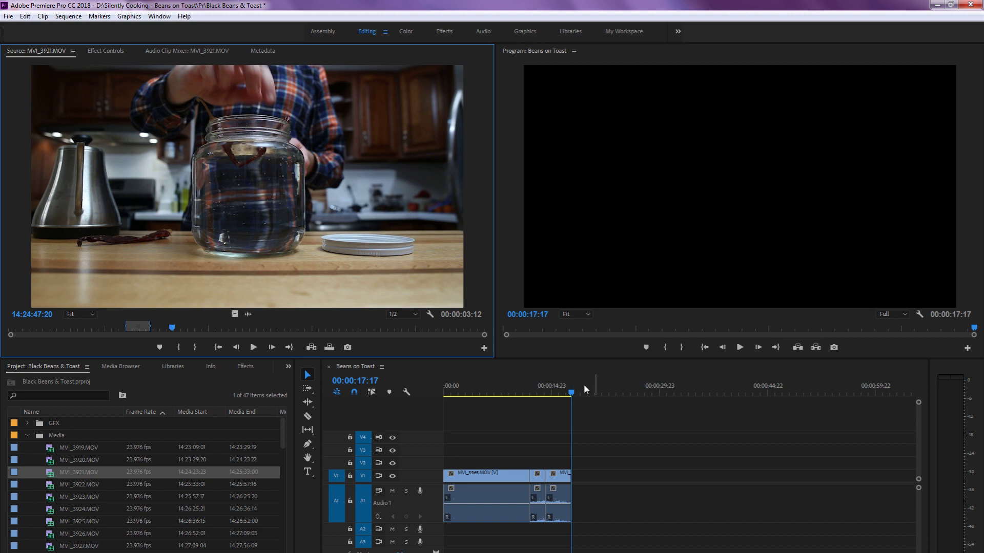
Review the sequence's edit points at 00:00:11:23, 00:00:14:05 and 00:00:17:17, stopping on the last frame at 00:00:17:16
left_click(641, 393)
key("Up")
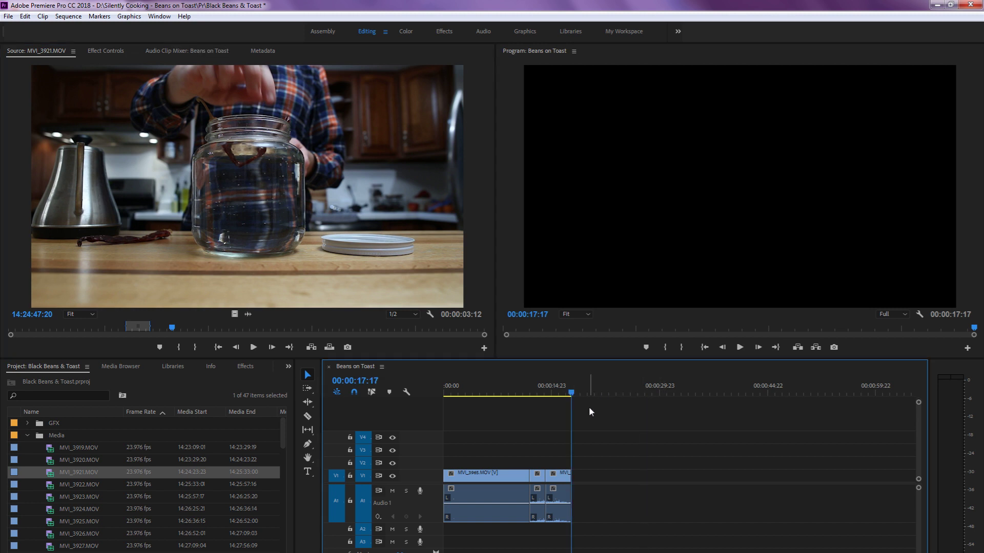
key("shift+k")
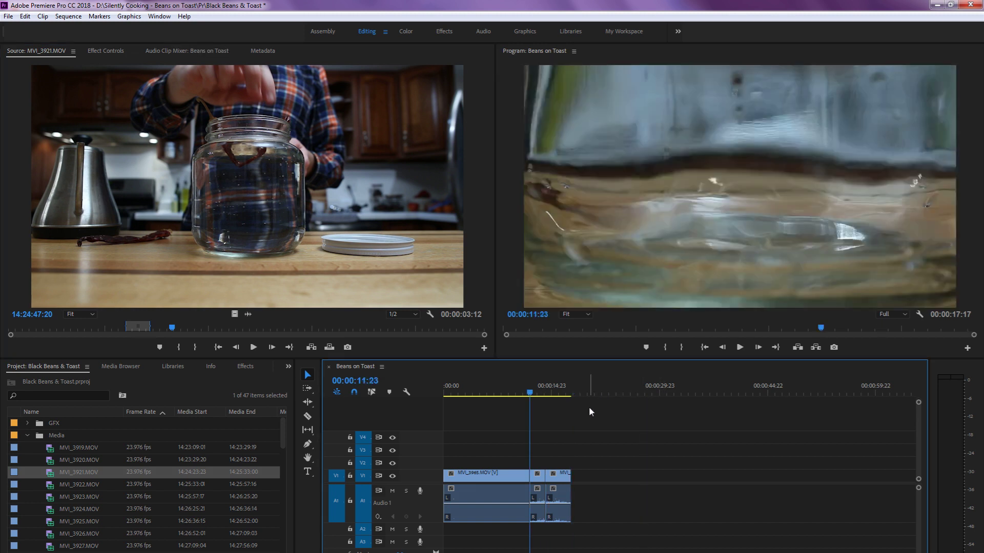
key("shift+k")
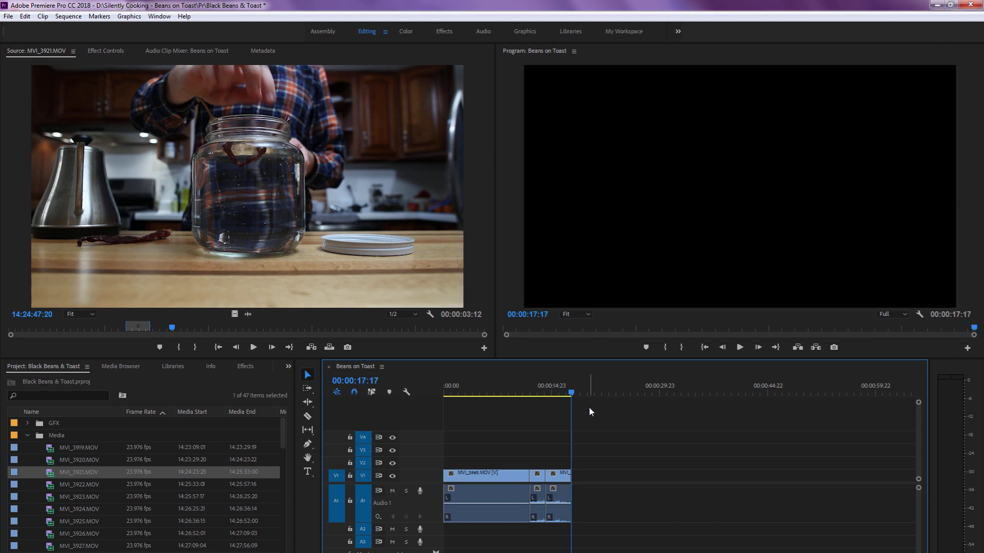
key("Up")
key("Up")
key("Down")
key("shift+k")
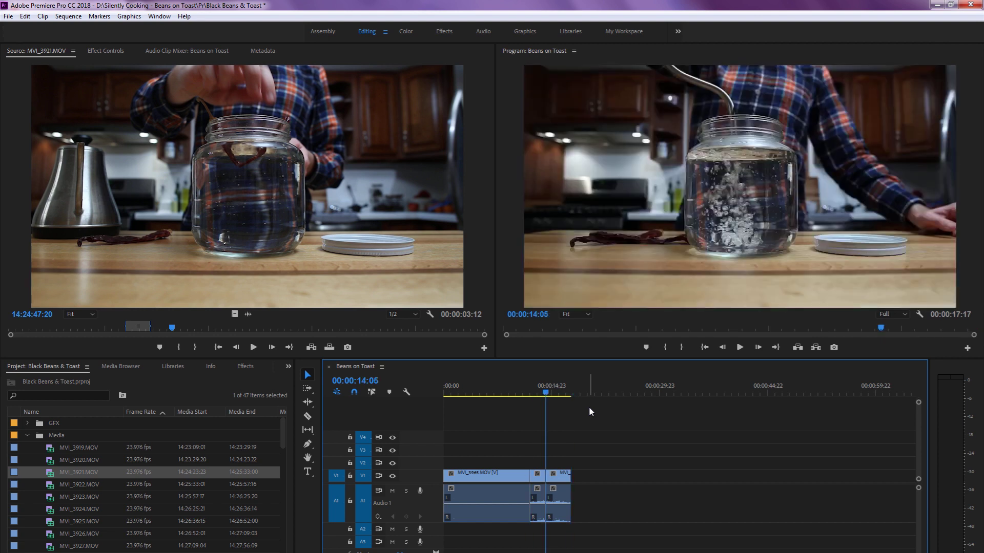
key("shift+k")
key("Left")
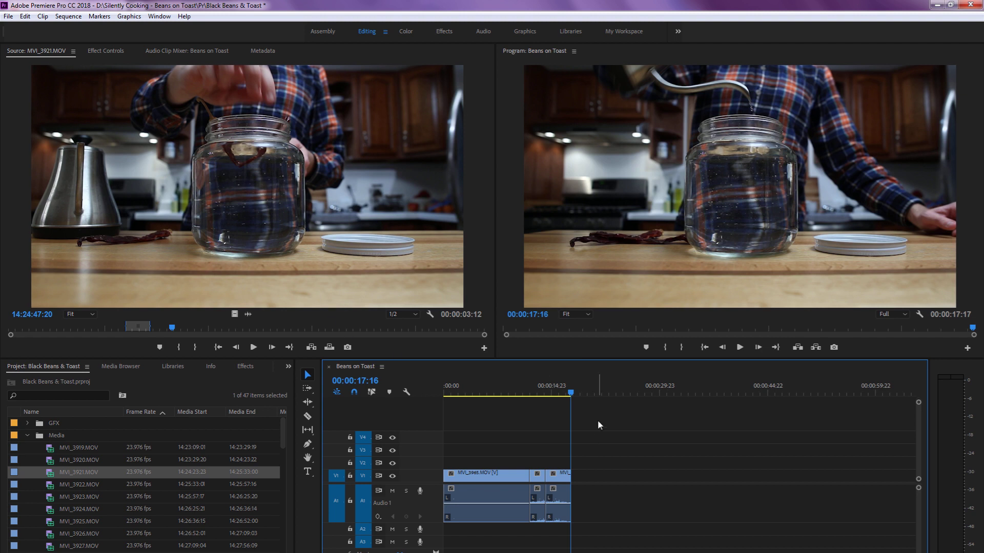
Examine the end of the sequence around 00:00:17:17 at both frame-level and wider timeline scales
key("=")
key("=")
key("=")
key("=")
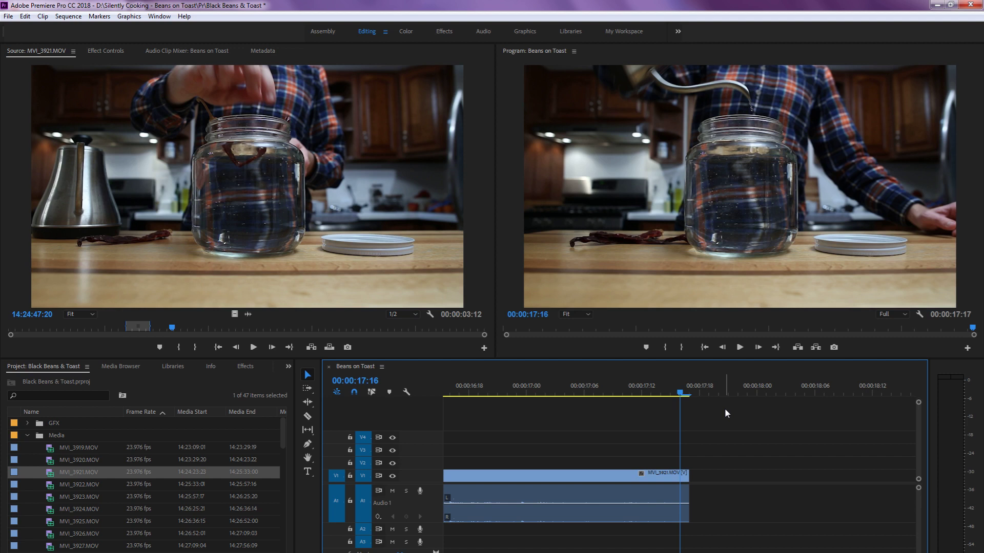
key("Right")
key("minus")
key("minus")
key("minus")
key("minus")
key("minus")
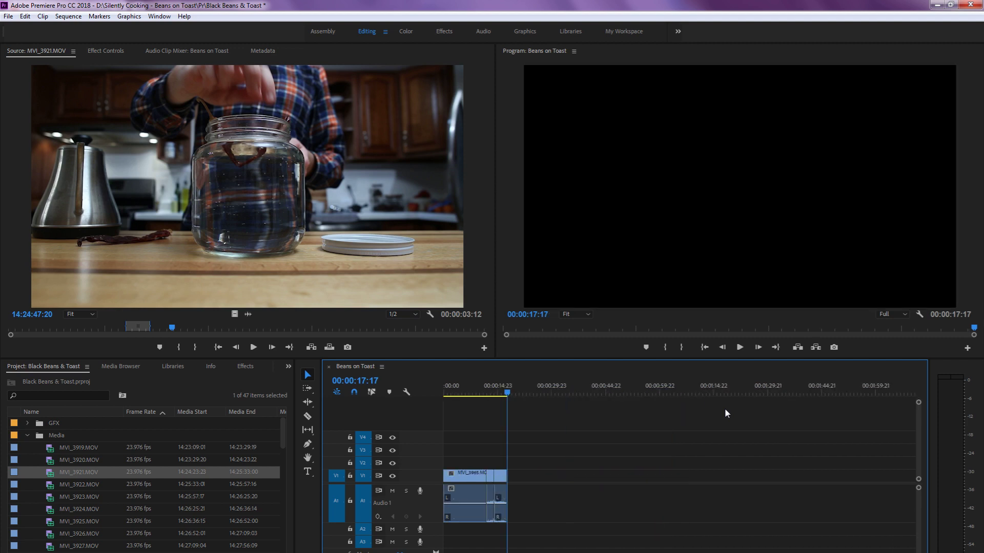
key("=")
key("=")
key("=")
key("=")
key("=")
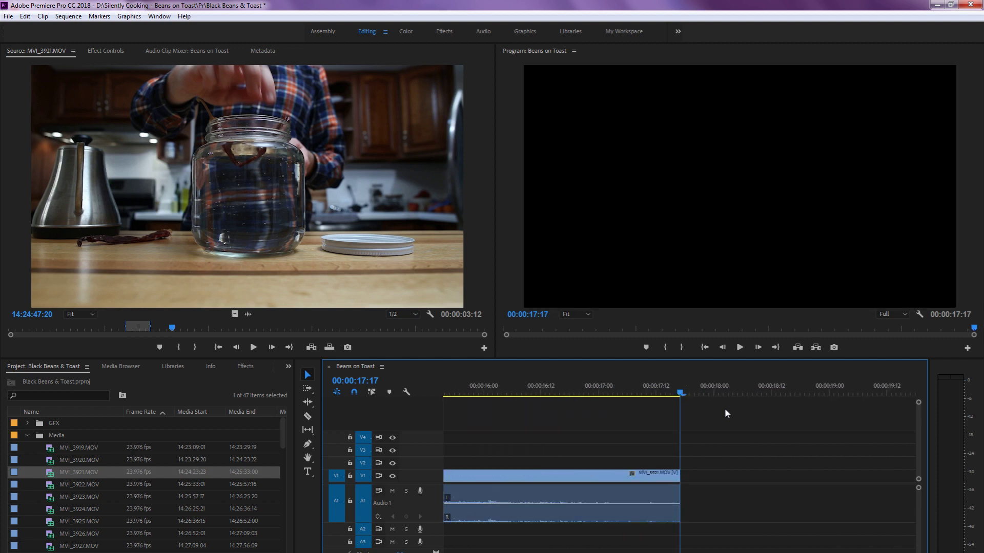
key("minus")
key("minus")
key("minus")
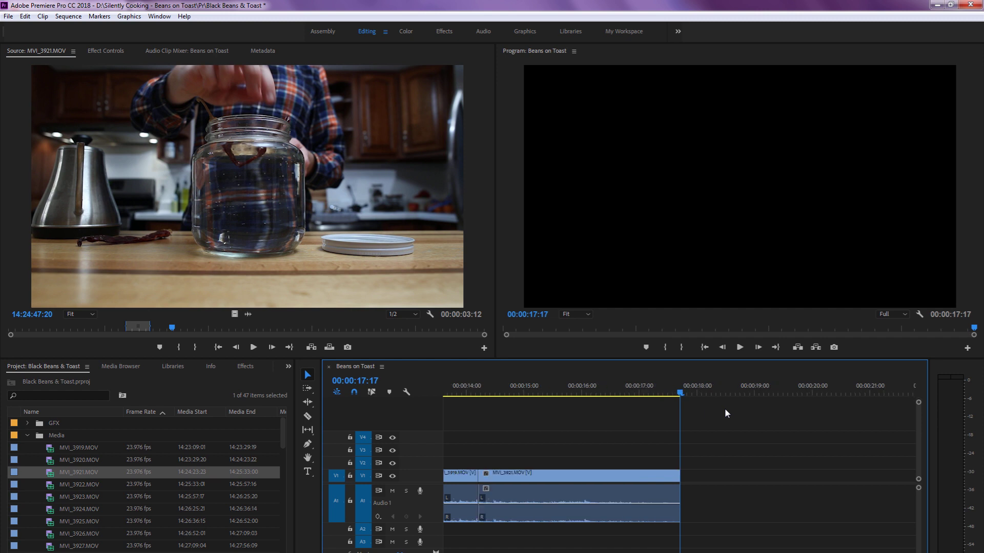
key("minus")
key("minus")
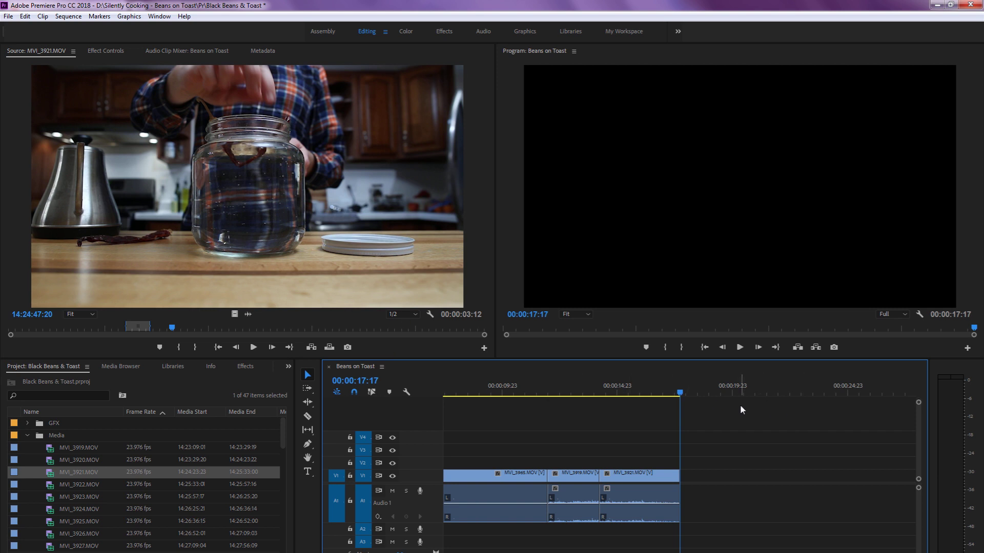
Check the last frames of the sequence and return to its end at 00:00:17:17
key("Left")
key("Left")
key("Left")
key("End")
key("Left")
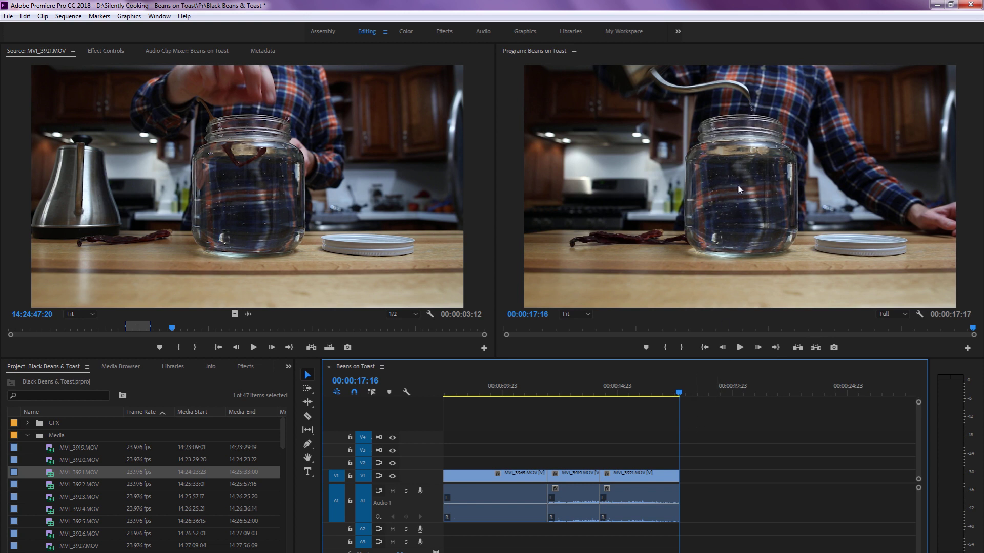
key("Right")
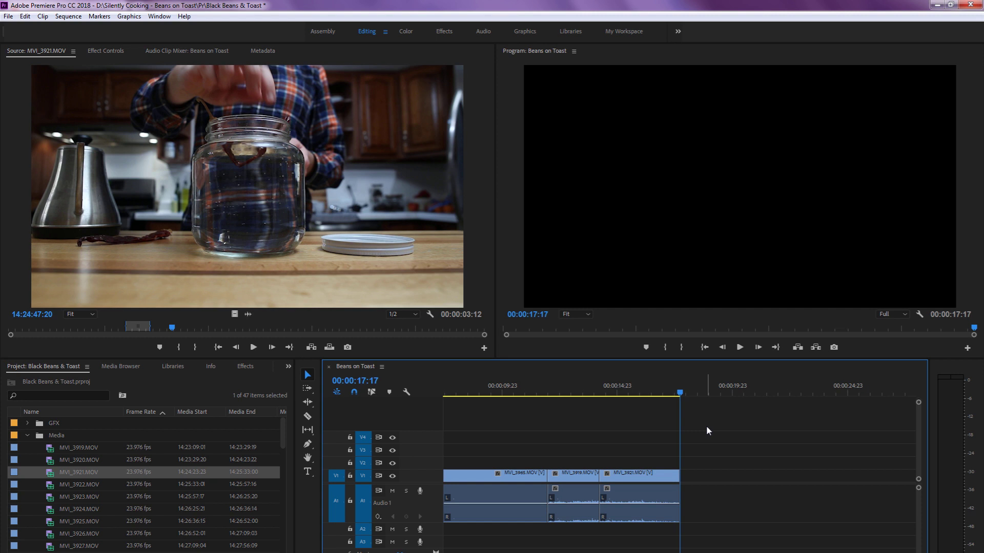
Mark a 00:00:14:06 range of MVI_3921.MOV ending at 14:25:01:07 and overwrite it into the sequence from 00:00:17:17
left_click(178, 318)
key("space")
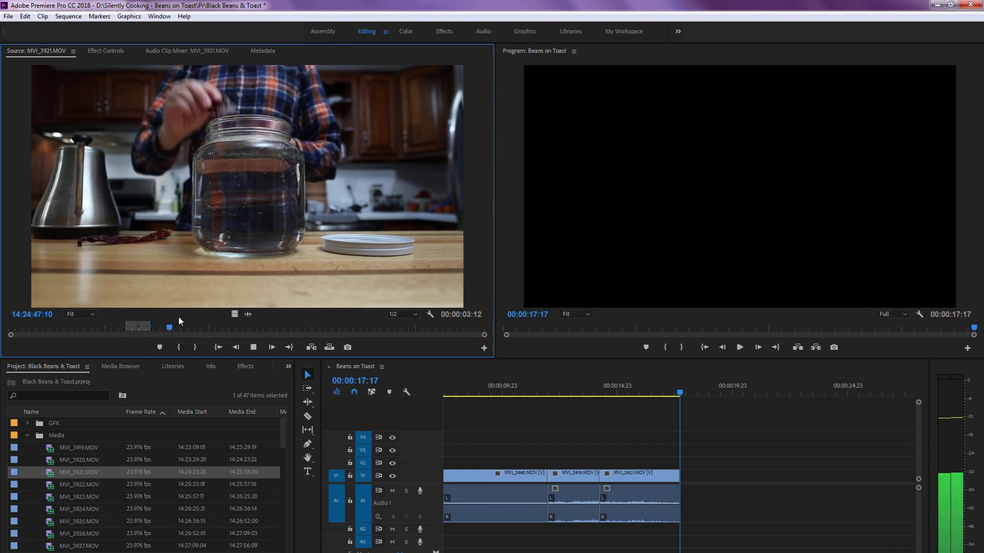
key("i")
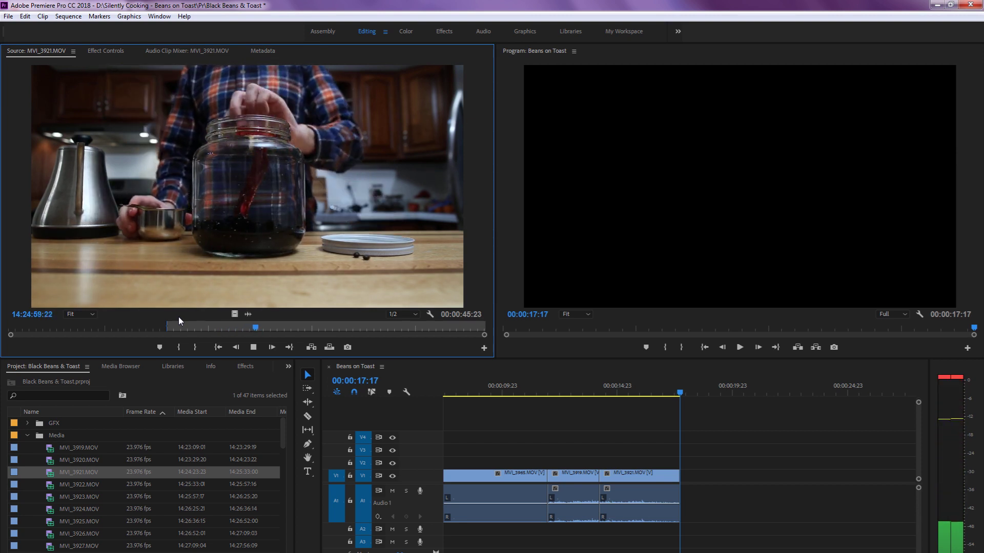
key("space")
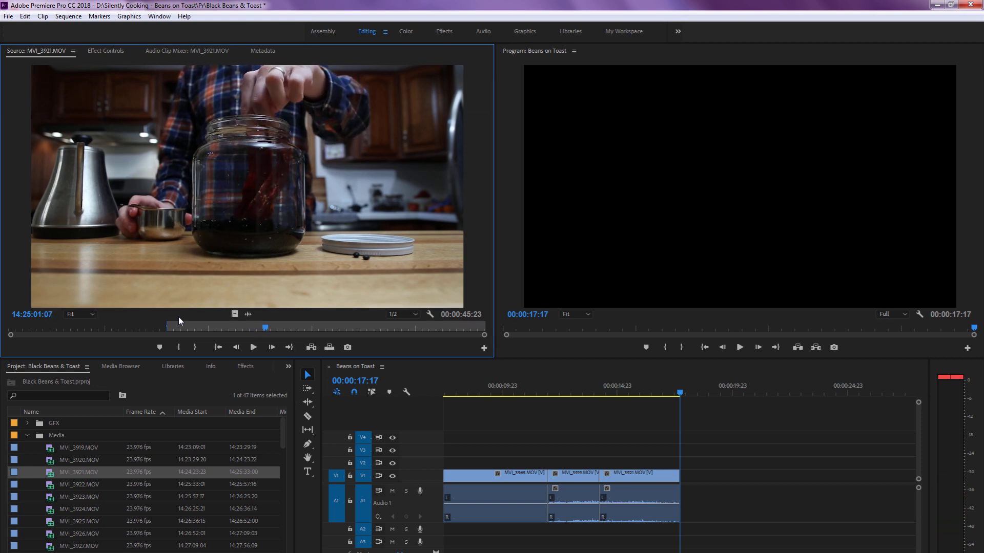
key("o")
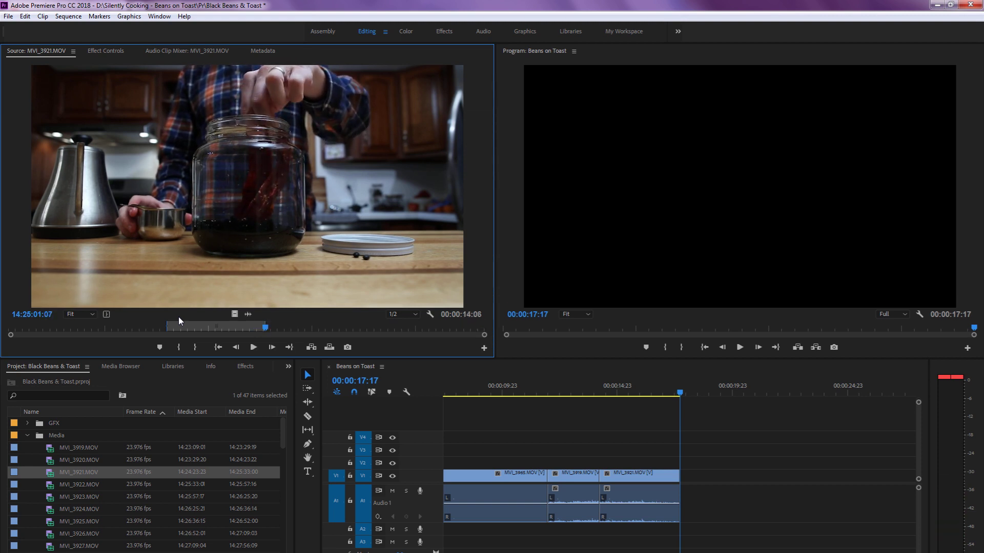
key("period")
left_click(609, 433)
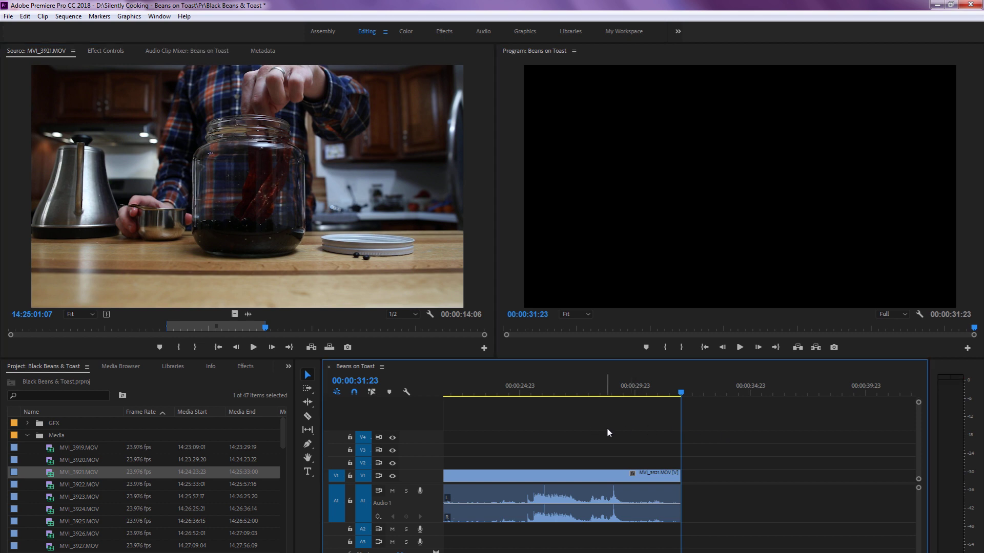
Review the newly added MVI_3921.MOV clip in the sequence, playing the bean-pouring section from 00:00:25:11
key("minus")
key("minus")
left_click_drag(572, 385, 599, 393)
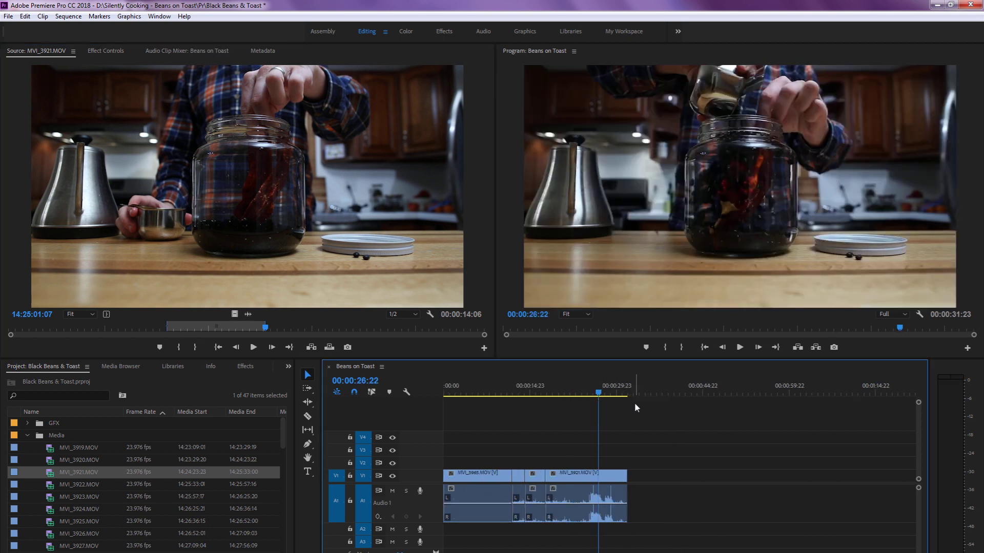
key("minus")
key("minus")
key("equal")
key("equal")
key("equal")
left_click(603, 385)
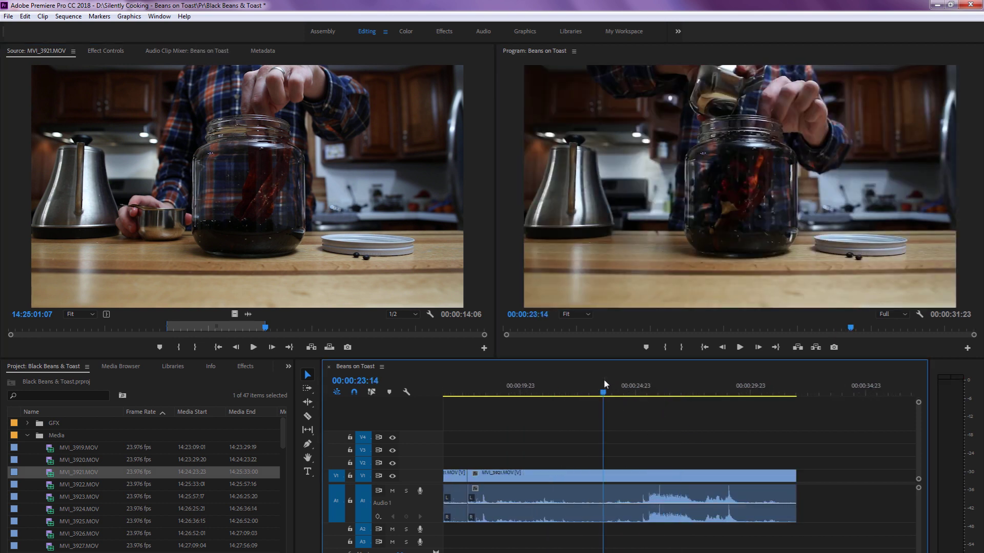
left_click(545, 387)
left_click(647, 393)
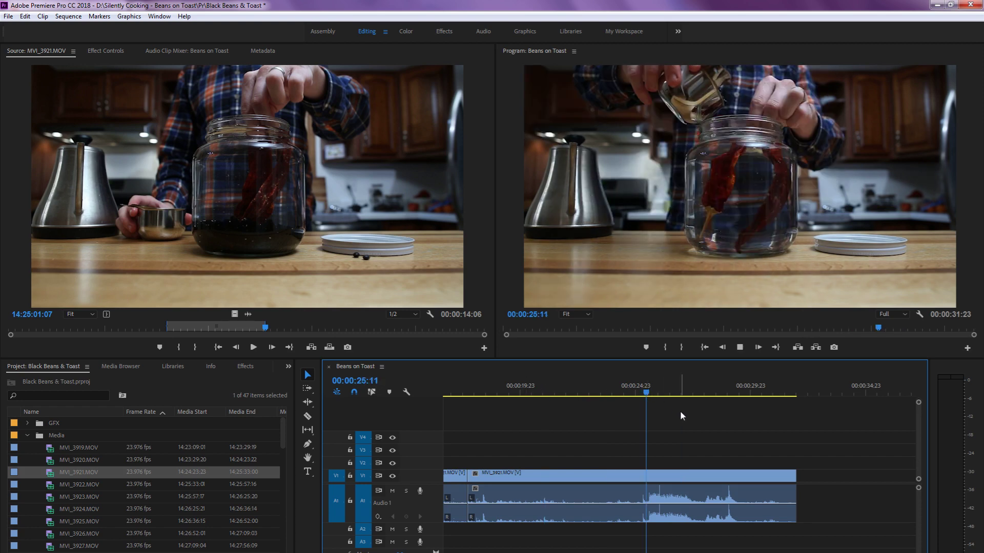
key("space")
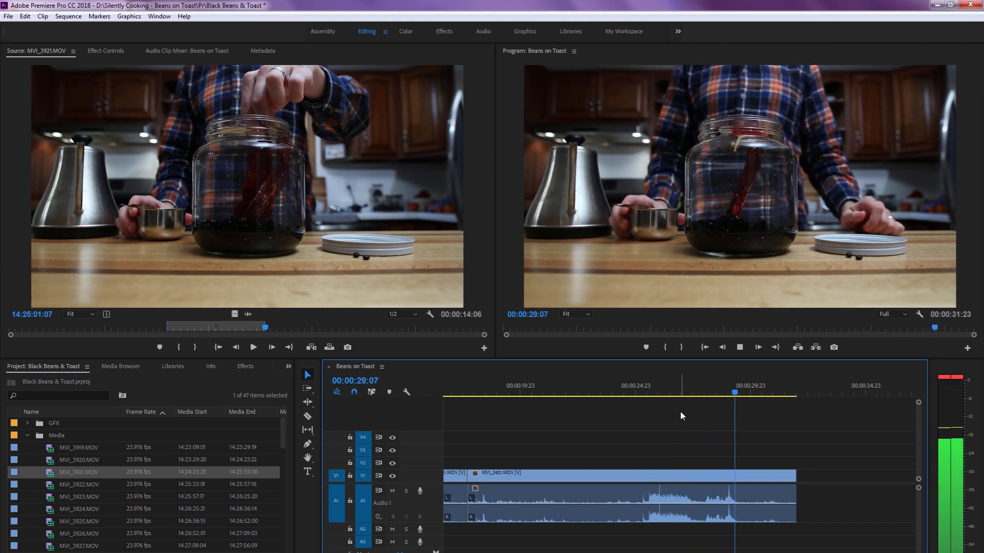
Split the last MVI_3921.MOV clip at 00:00:27:19, where the bean pouring ends, and delete the part after the cut
key("j")
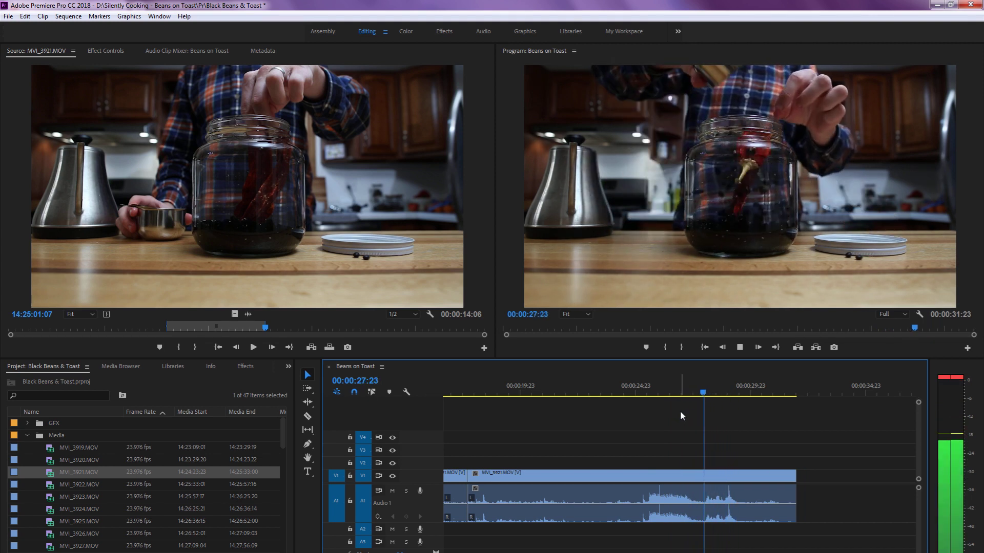
key("k")
key("k+l")
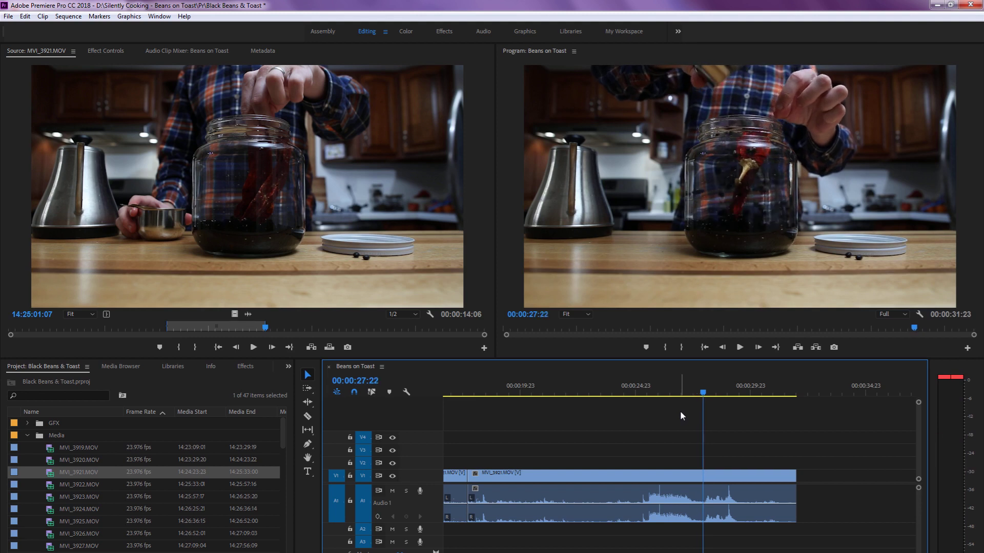
key("k+j")
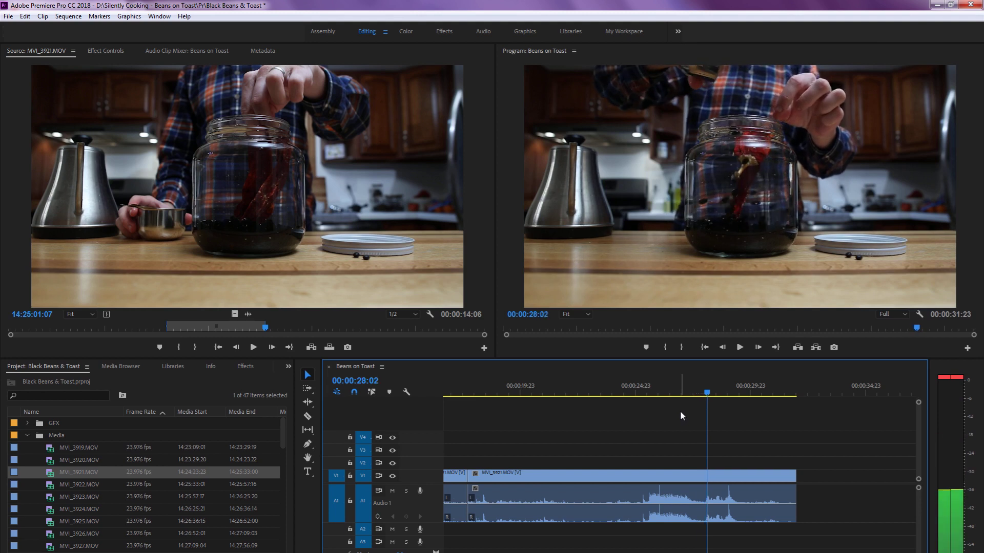
key("k+j")
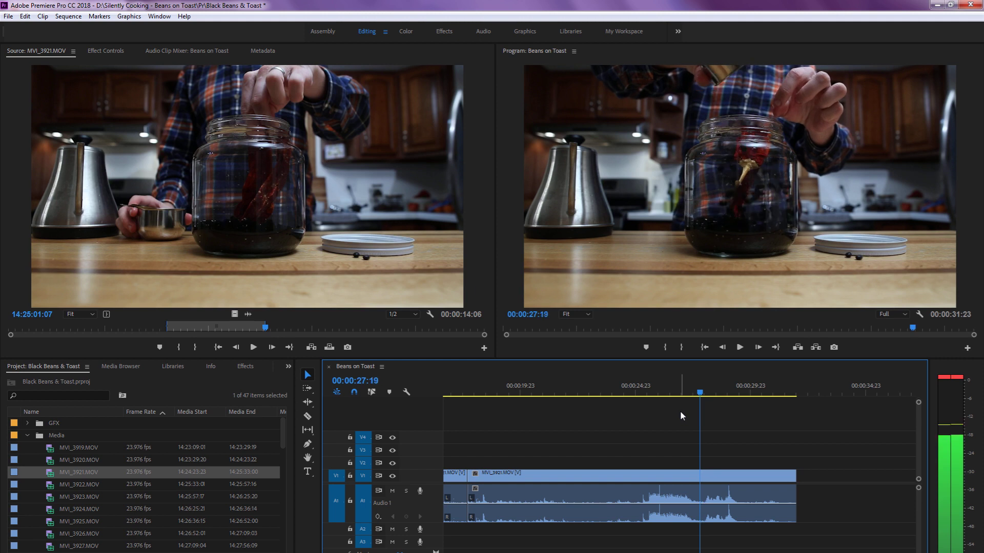
left_click(730, 496)
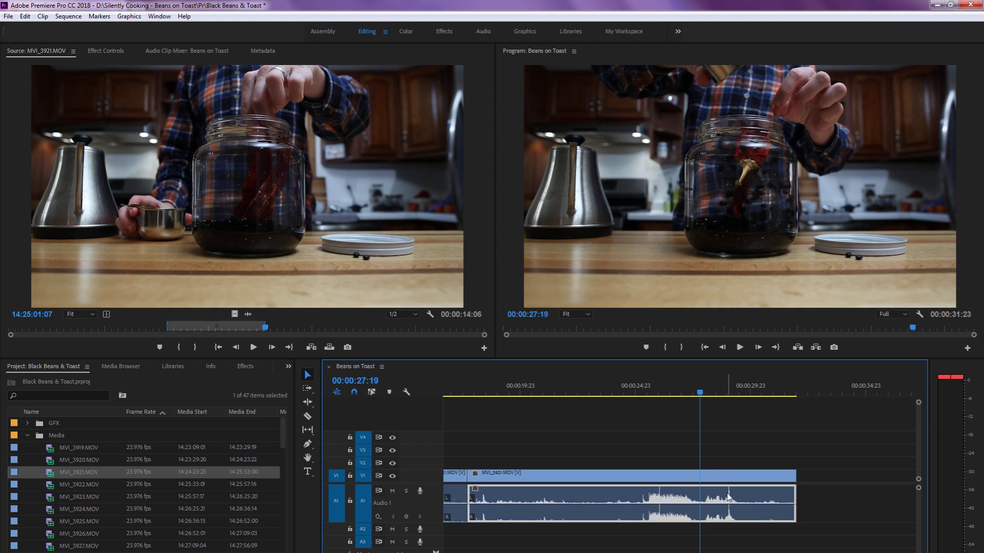
key("ctrl+k")
left_click(740, 510)
key("Delete")
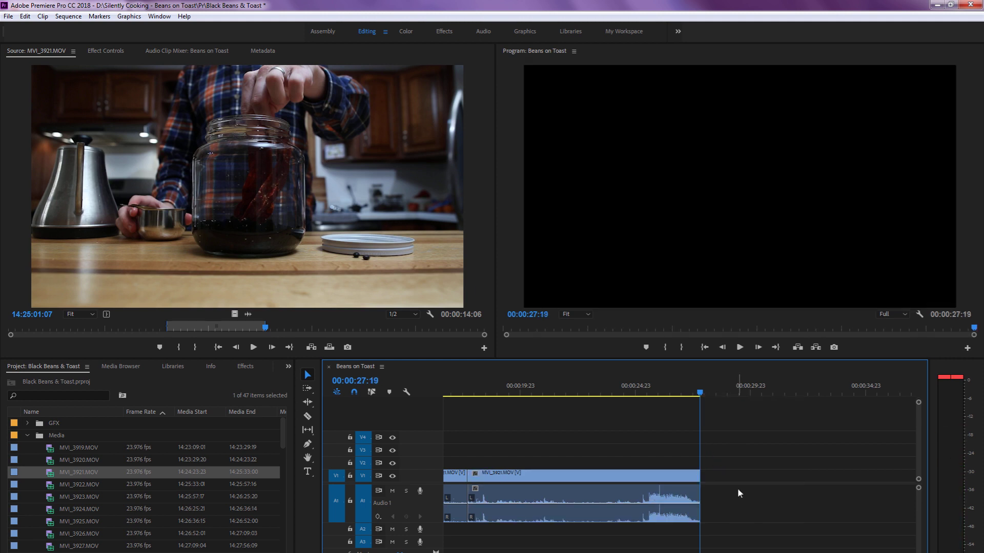
Play back the trimmed clip from just before the beans are poured through to its end at 00:00:27:19
left_click(638, 394)
key("j")
key("l")
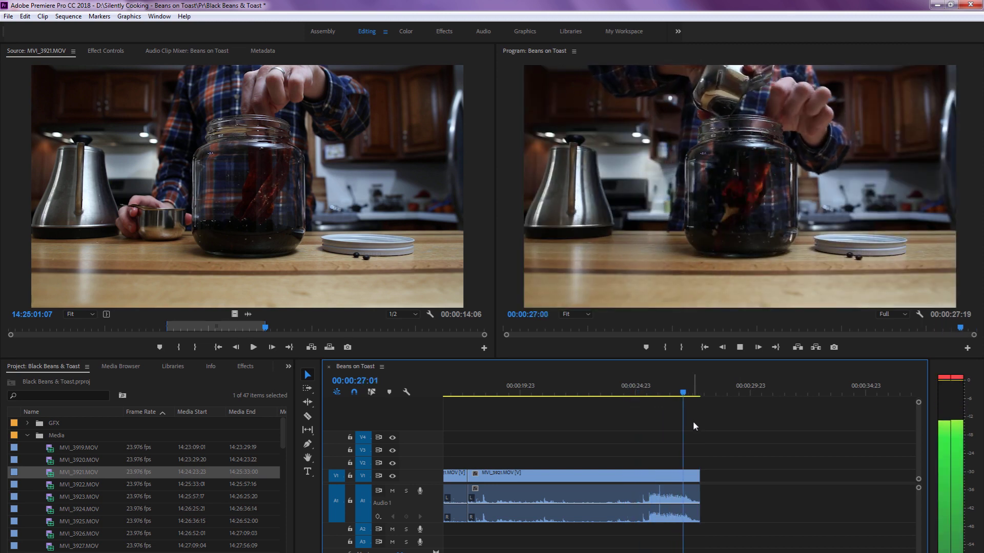
key("minus")
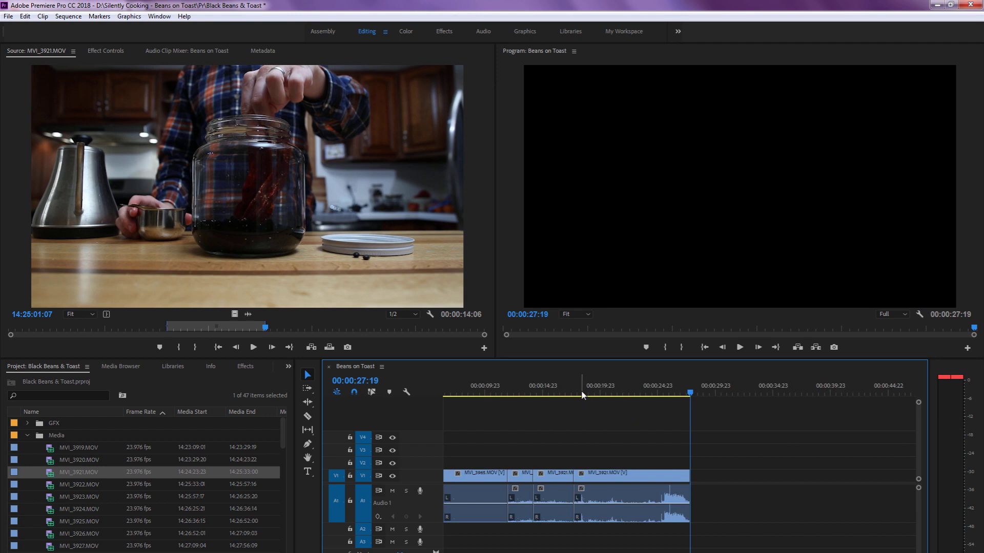
Mark the range of the last sequence clip from 00:00:21:23 to 00:00:25:11, just before the beans are poured
left_click(553, 390)
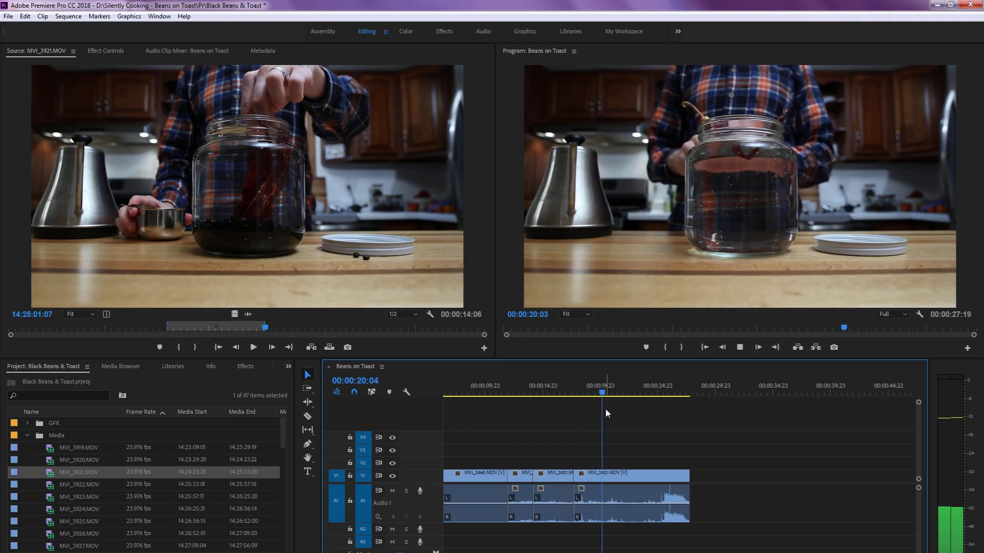
key("space")
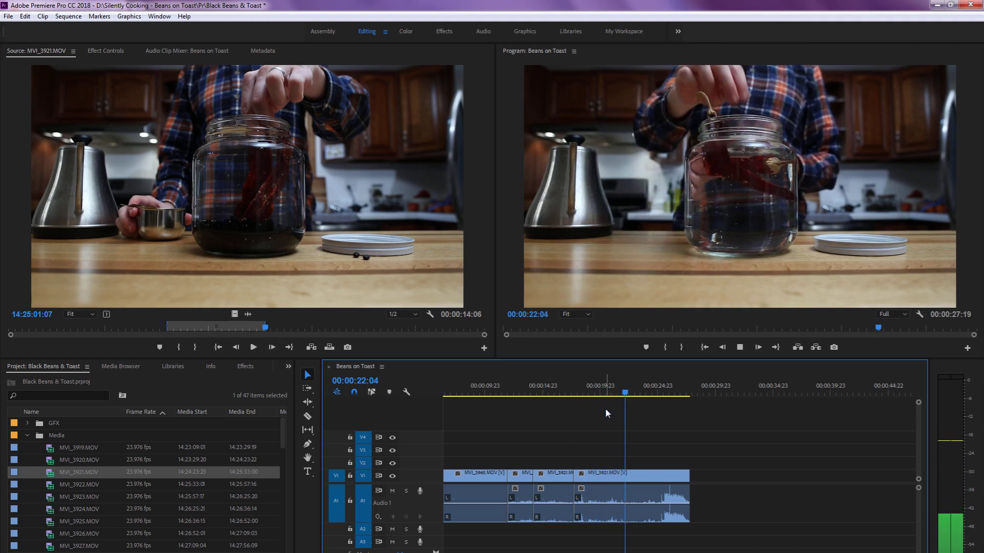
key("i")
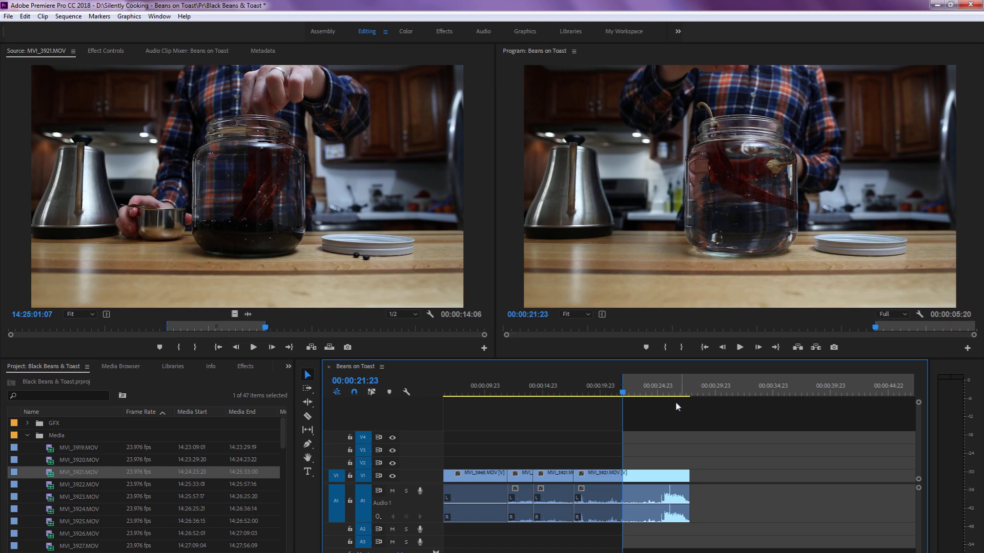
left_click_drag(659, 392, 666, 398)
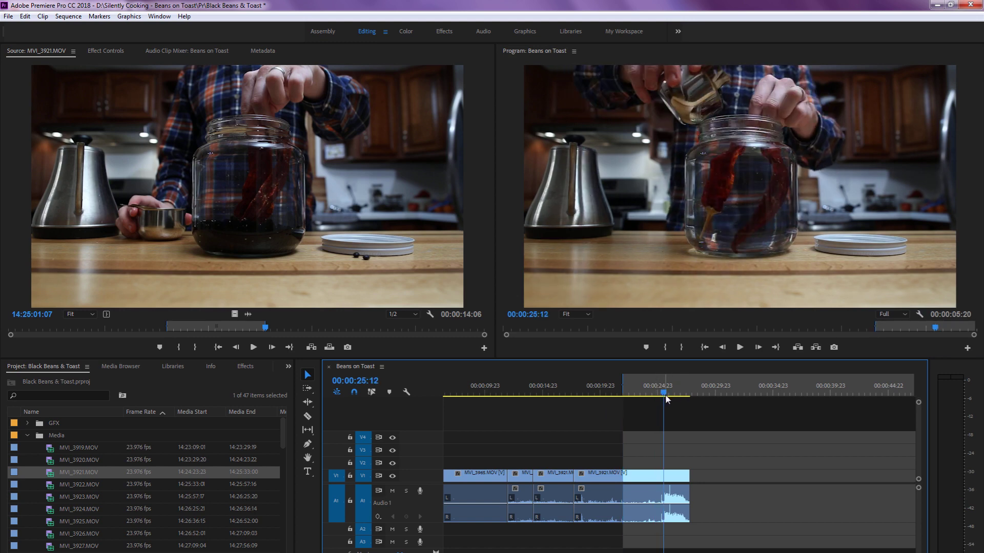
key("Right")
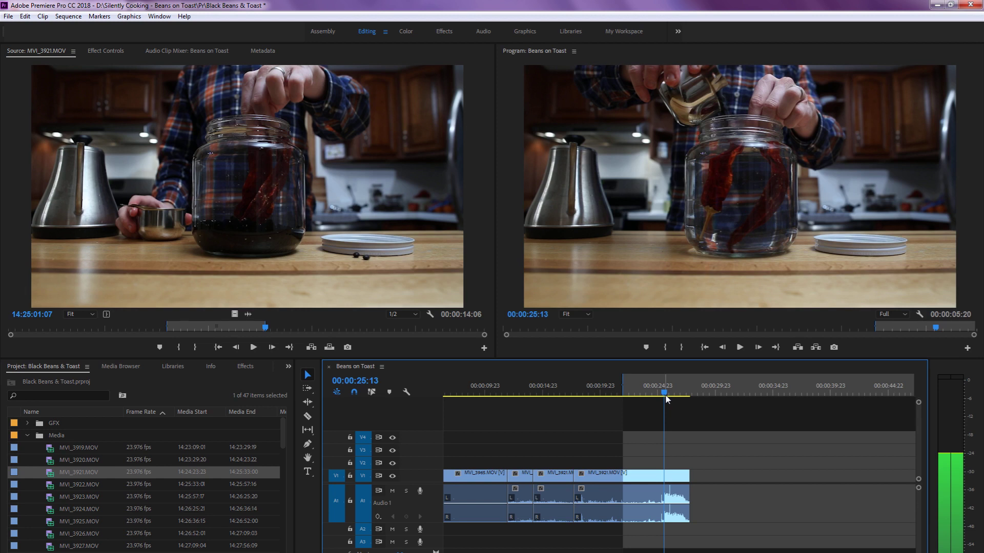
key("Left")
key("Left")
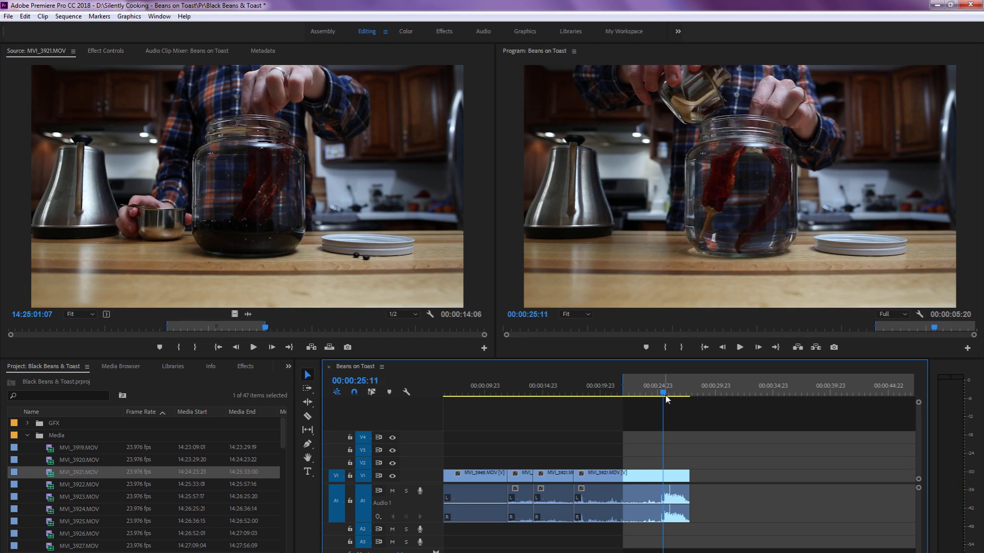
key("o")
Lift the marked range out of the sequence and close the gap it leaves before the bean-pouring clip
key("semicolon")
left_click(648, 489)
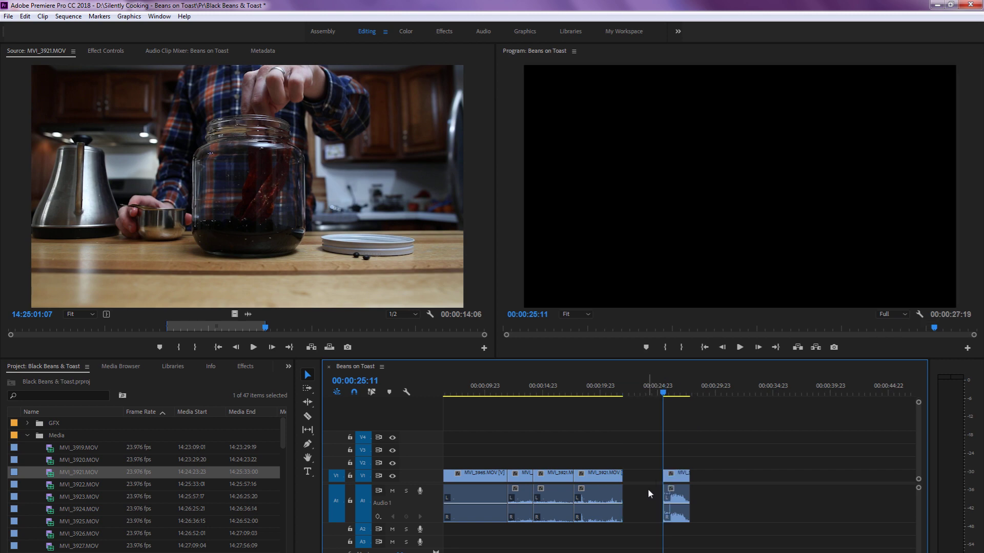
key("Delete")
Play back the sequence across the new cut into the bean-pouring clip, through to the end
left_click_drag(635, 390, 608, 392)
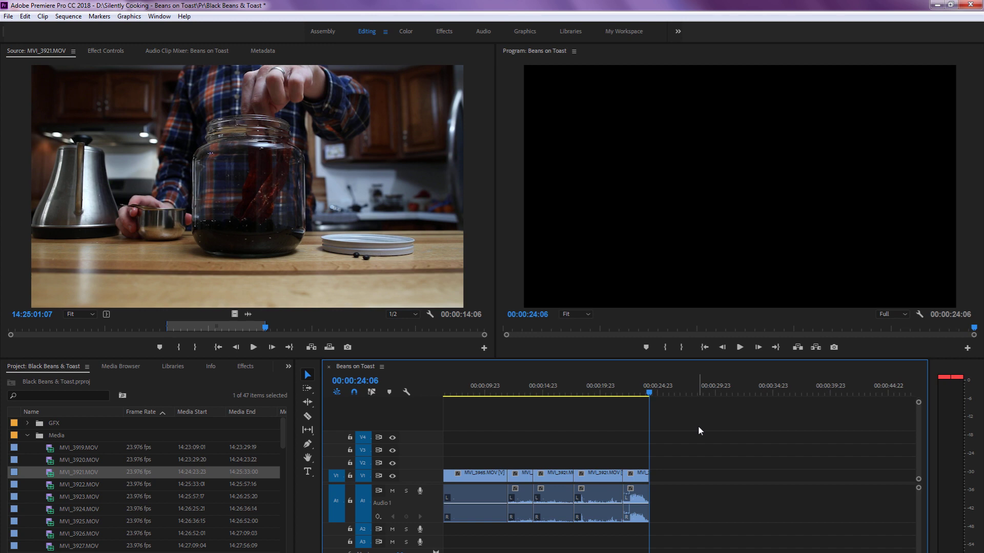
key("=")
key("=")
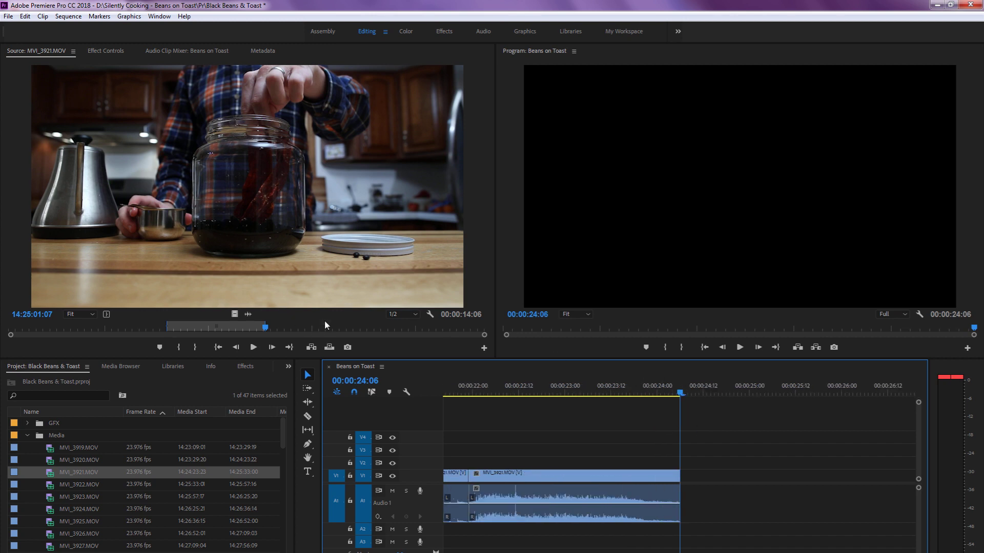
Mark a range of MVI_3921.MOV from 14:25:11:02 to 14:25:20:19, covering the jar being closed
left_click(355, 326)
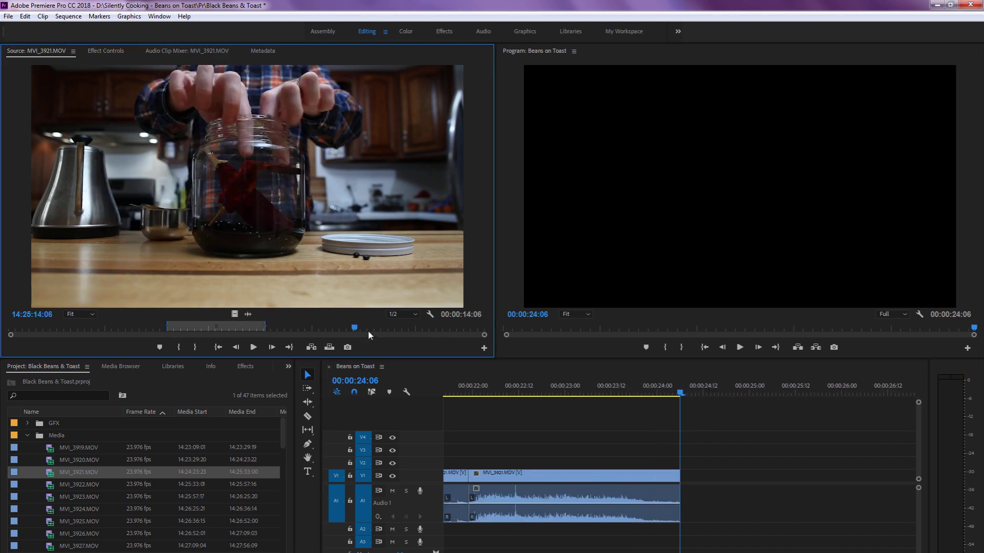
left_click_drag(383, 325, 334, 338)
key("space")
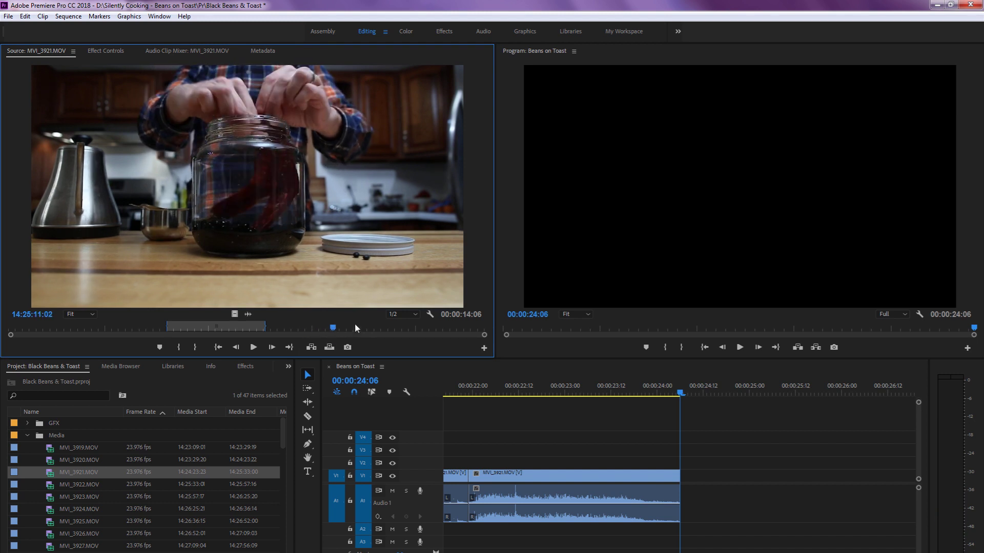
key("i")
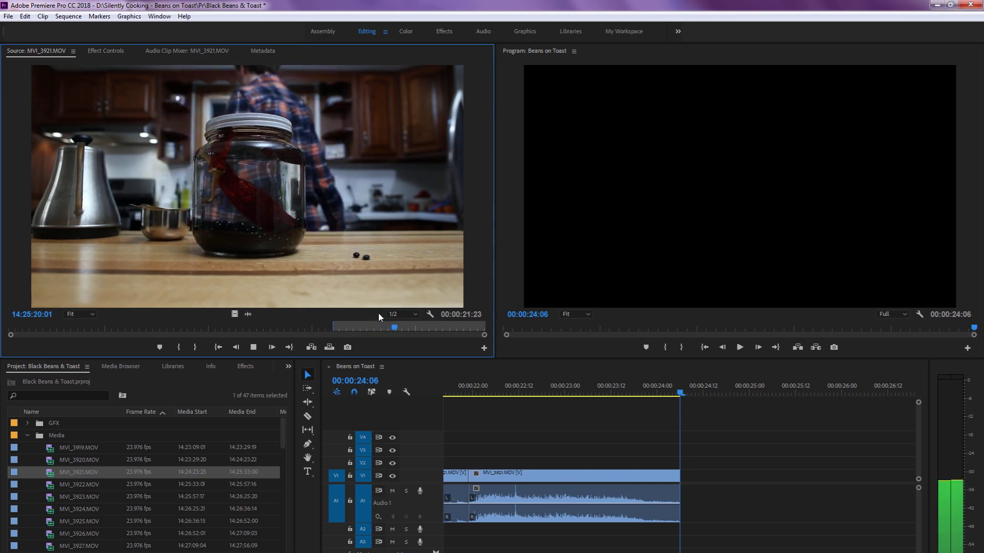
key("o")
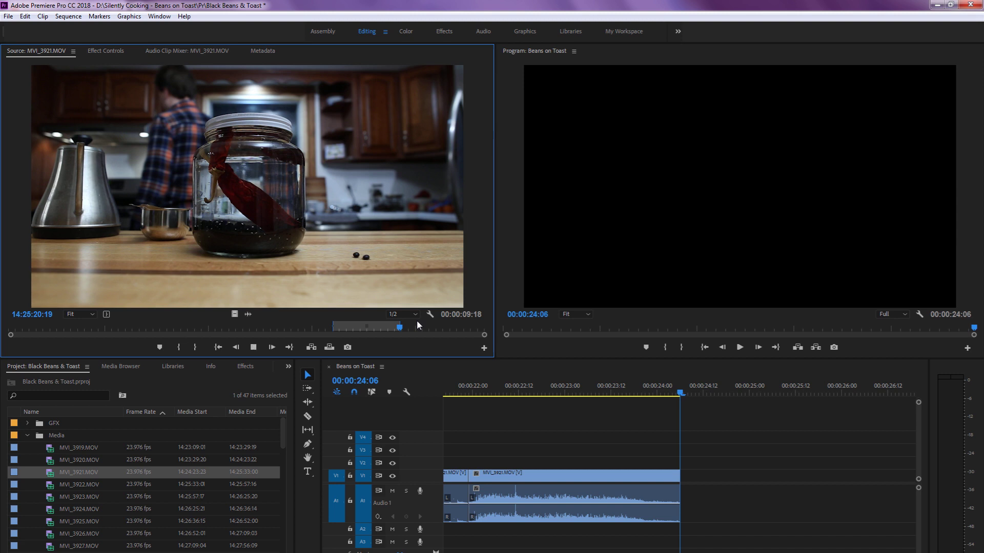
Move the source In point to 14:25:09:09 and overwrite the marked range into the sequence from 00:00:24:06
key("shift+k")
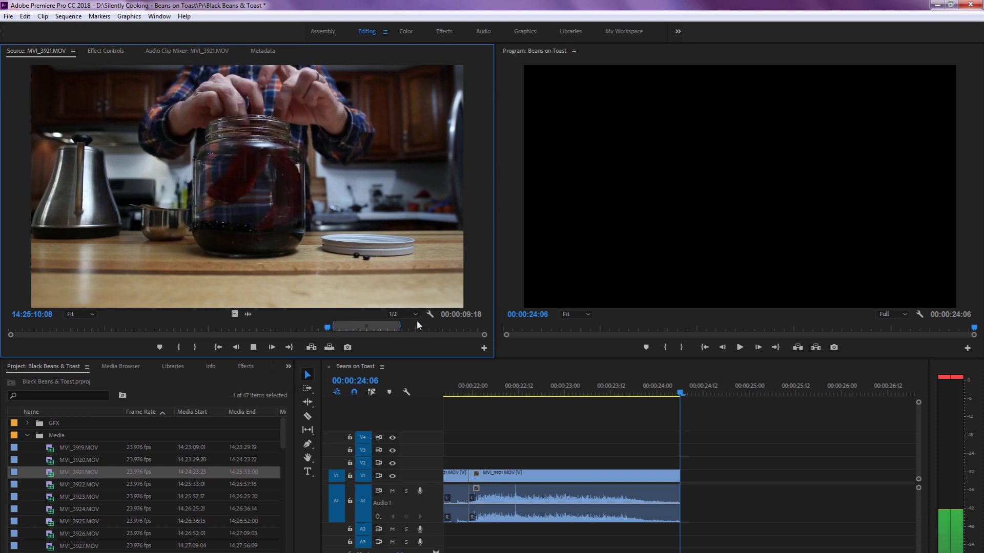
key("k")
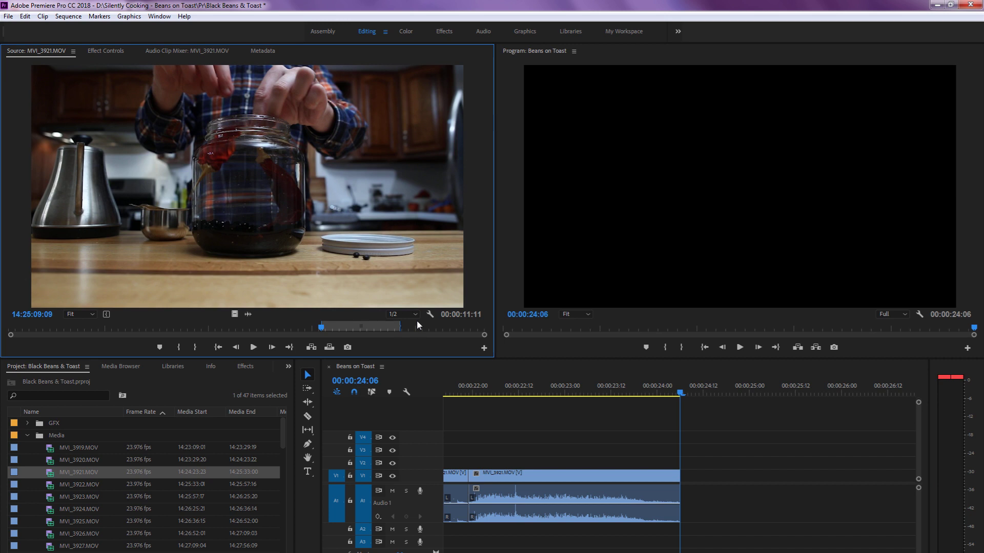
key(".")
Play the sequence from the bean pouring into the newly added clip and mark an In point at 00:00:26:16
left_click(616, 420)
key("minus")
key("minus")
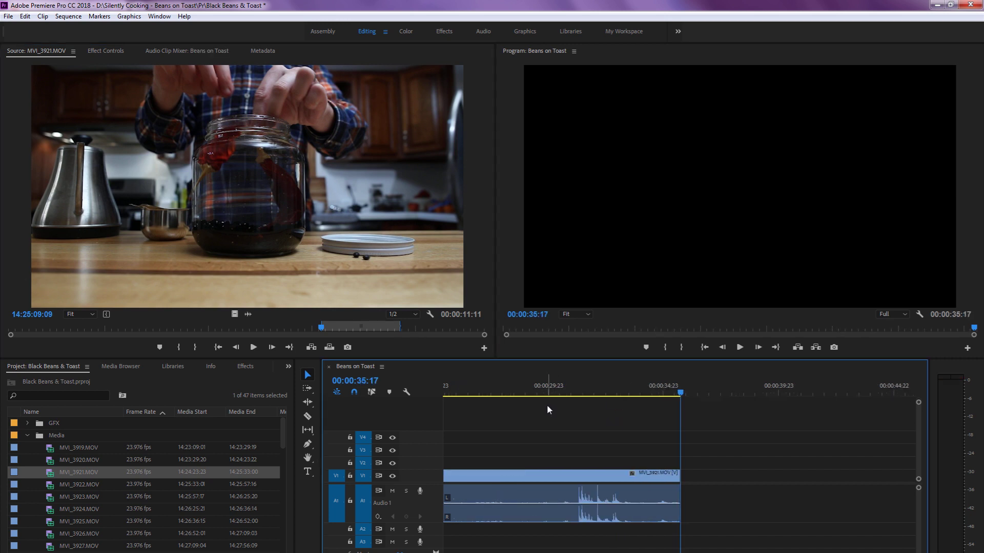
left_click(541, 392)
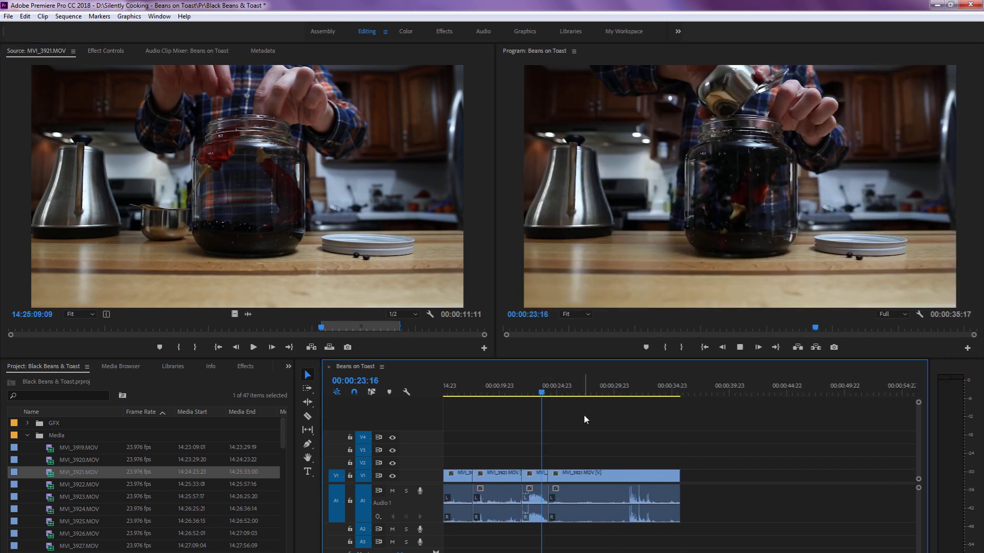
key("space")
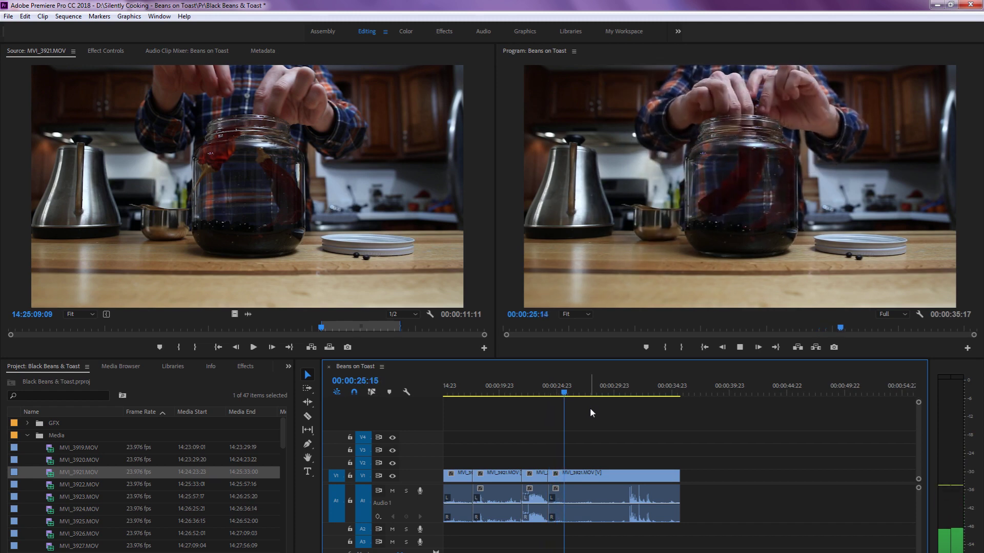
key("space")
key("i")
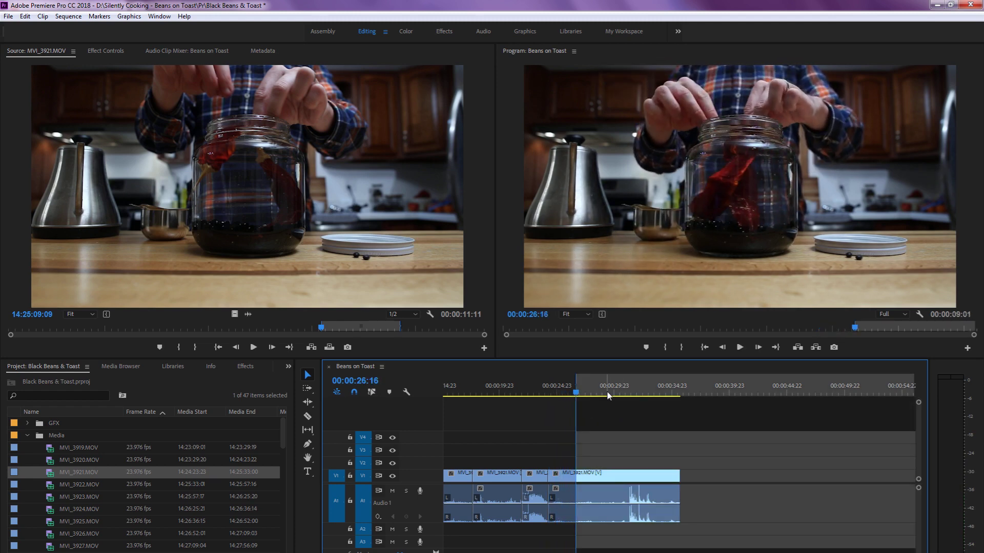
Mark the Out point at 00:00:30:04, extract the marked range from the sequence and play back around the cut
left_click_drag(589, 395, 628, 399)
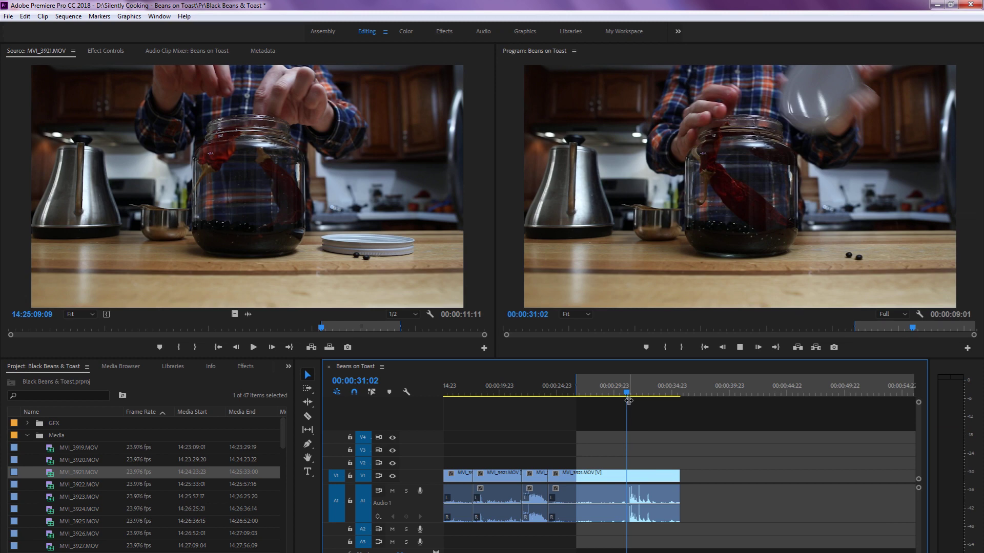
key("j")
key("k")
key("o")
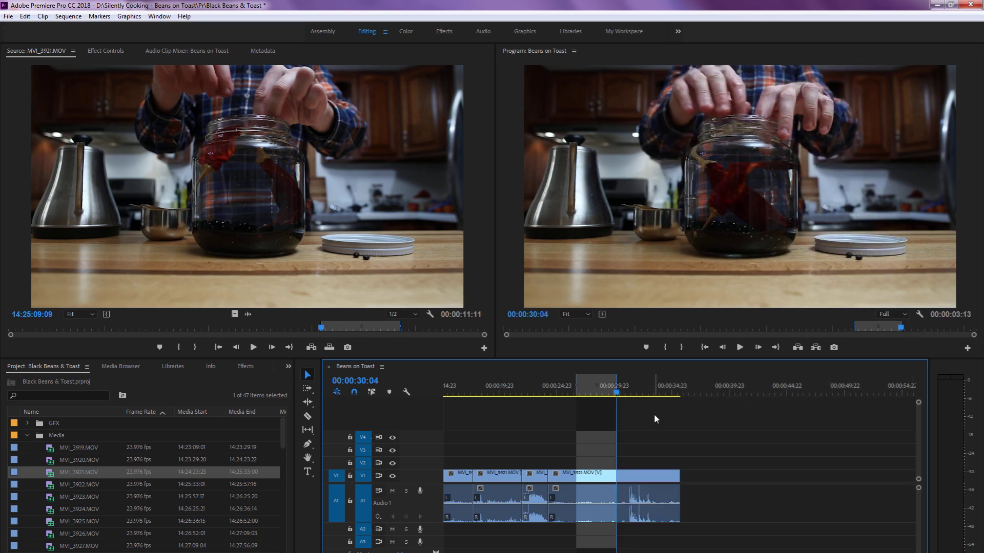
key("apostrophe")
key("shift+k")
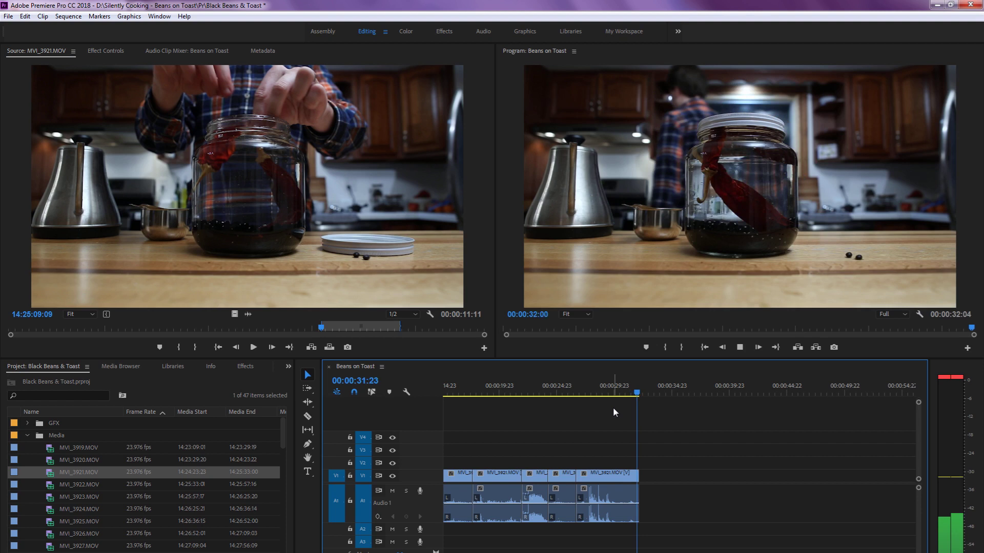
scroll(612, 408, "down", 4)
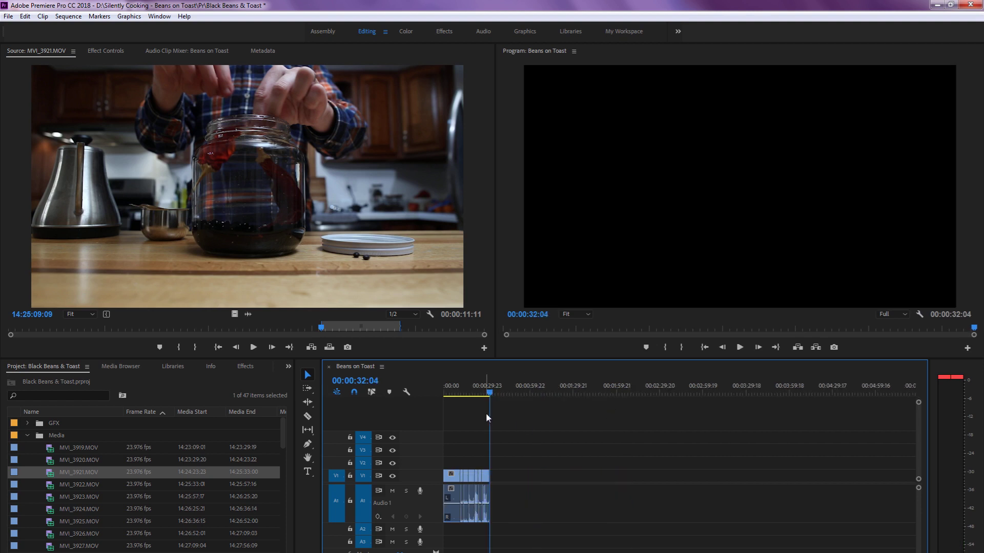
scroll(619, 413, "up", 2)
scroll(641, 423, "down", 3)
scroll(641, 423, "up", 6)
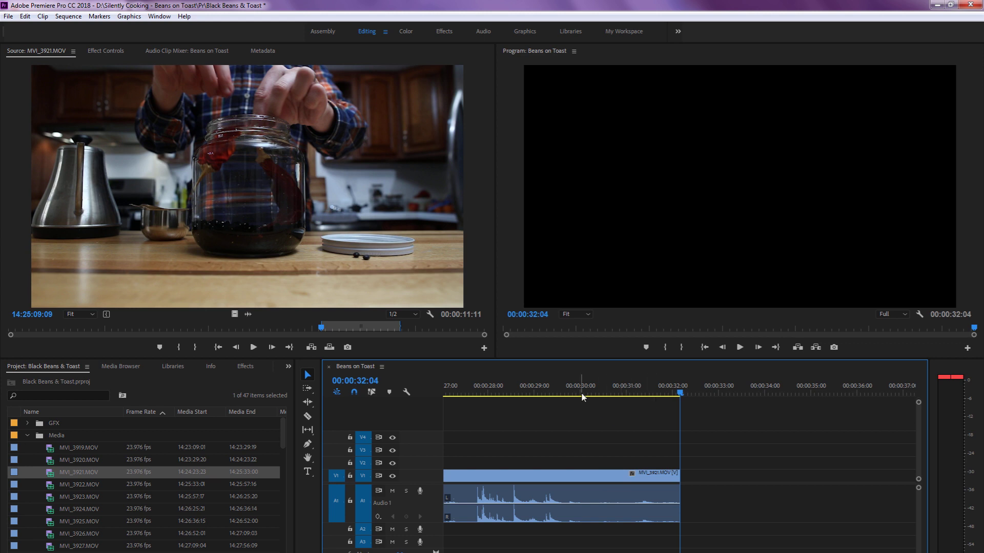
left_click(547, 395)
scroll(589, 414, "down", 5)
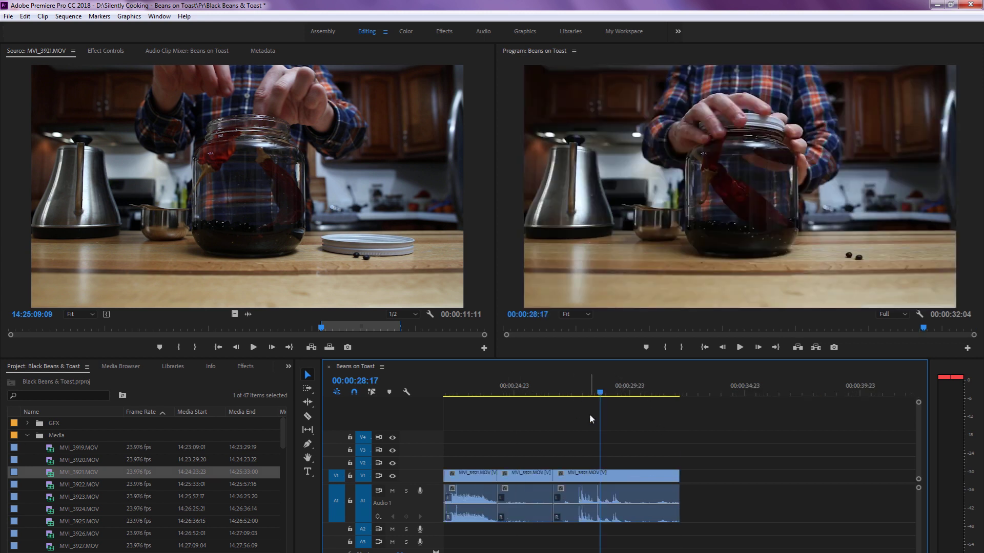
scroll(663, 431, "up", 2)
scroll(631, 431, "down", 1)
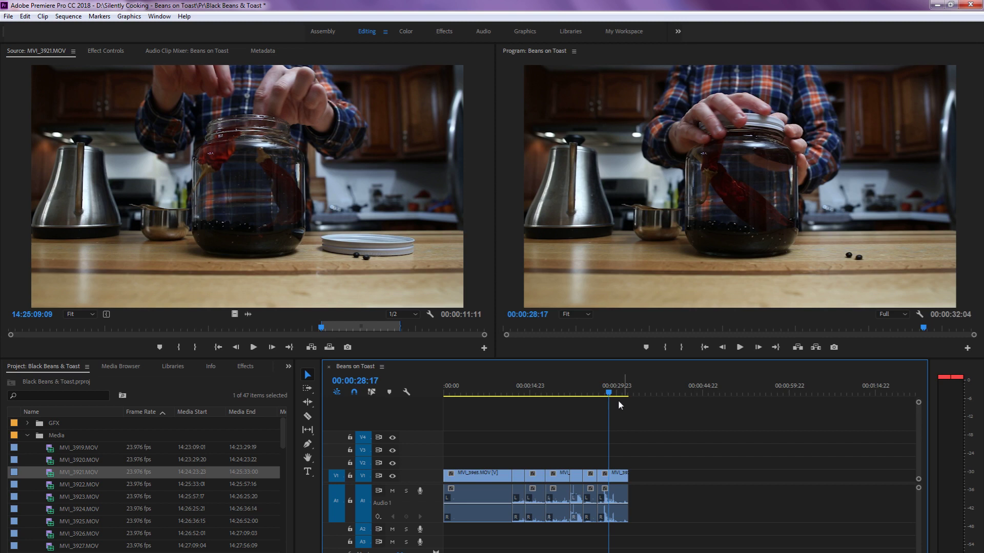
key("End")
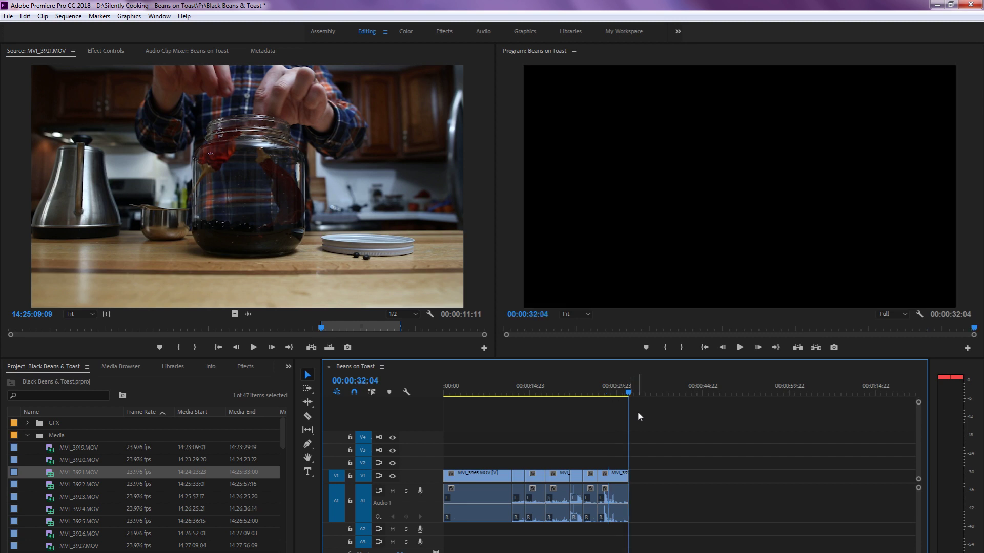
key("Left")
scroll(643, 426, "up", 5)
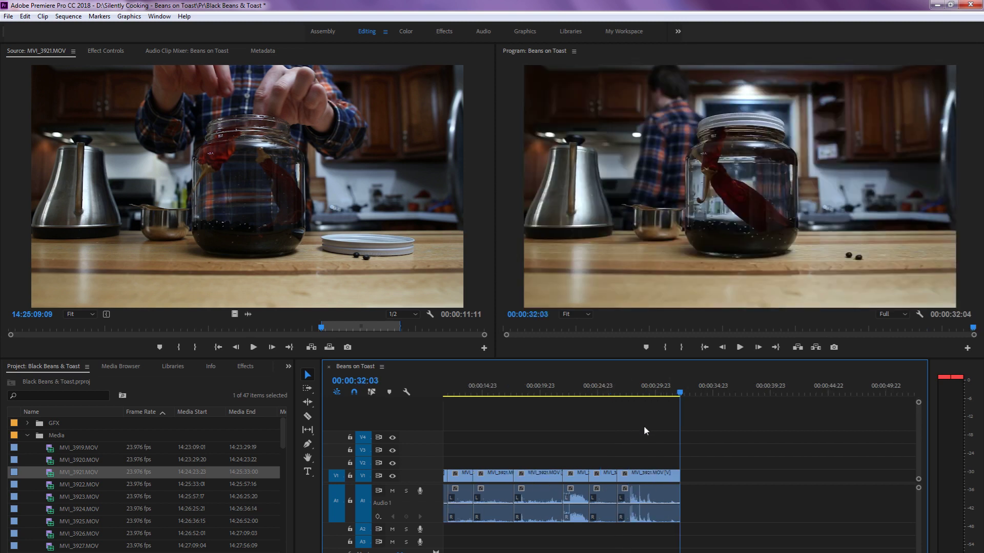
scroll(705, 415, "down", 5)
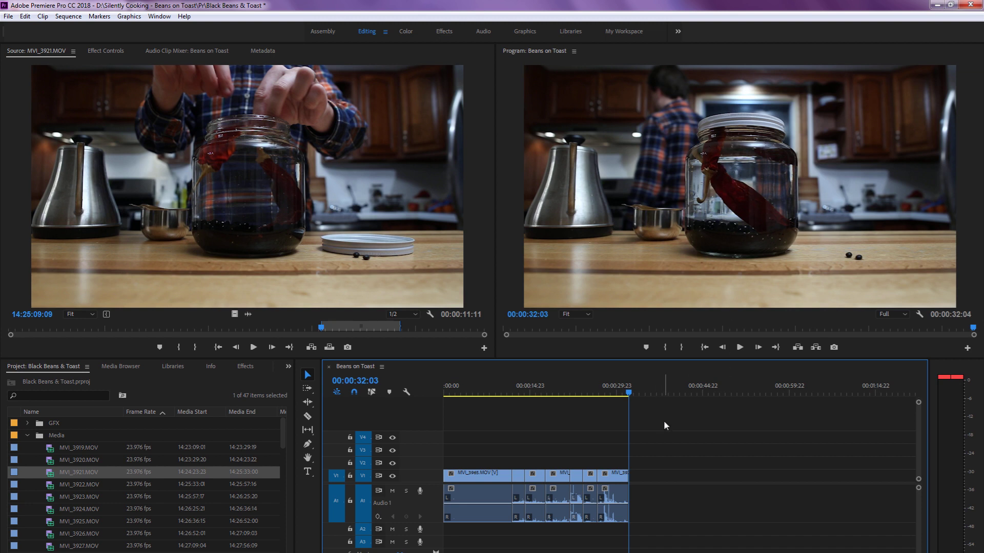
key("Right")
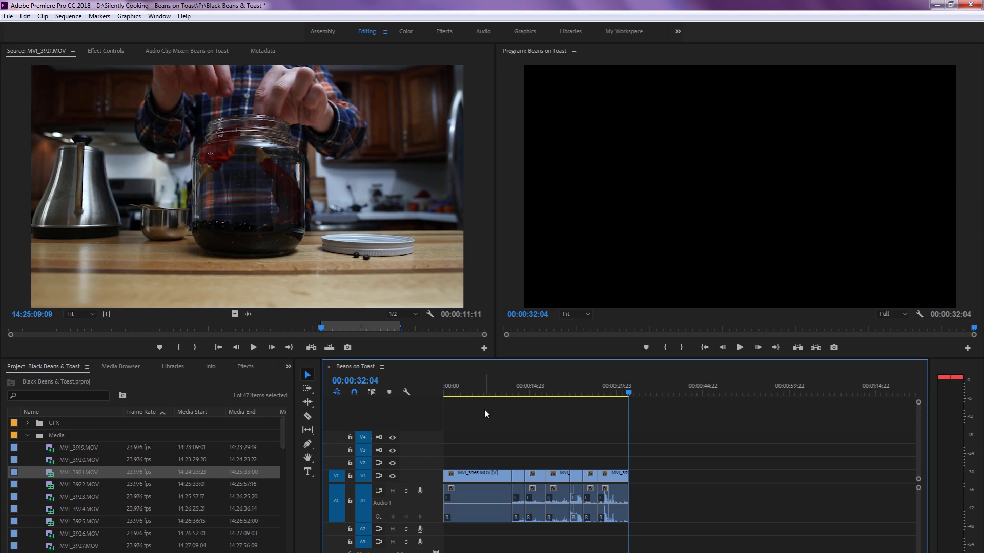
Open MVI_3922.MOV as the source clip and skim through it up to 14:25:57:01
left_click(424, 328)
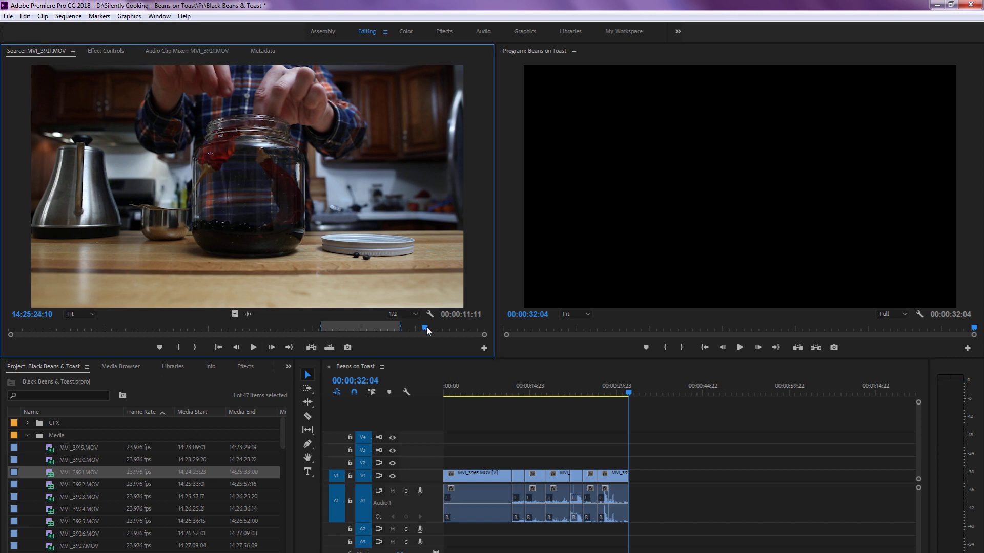
double_click(51, 482)
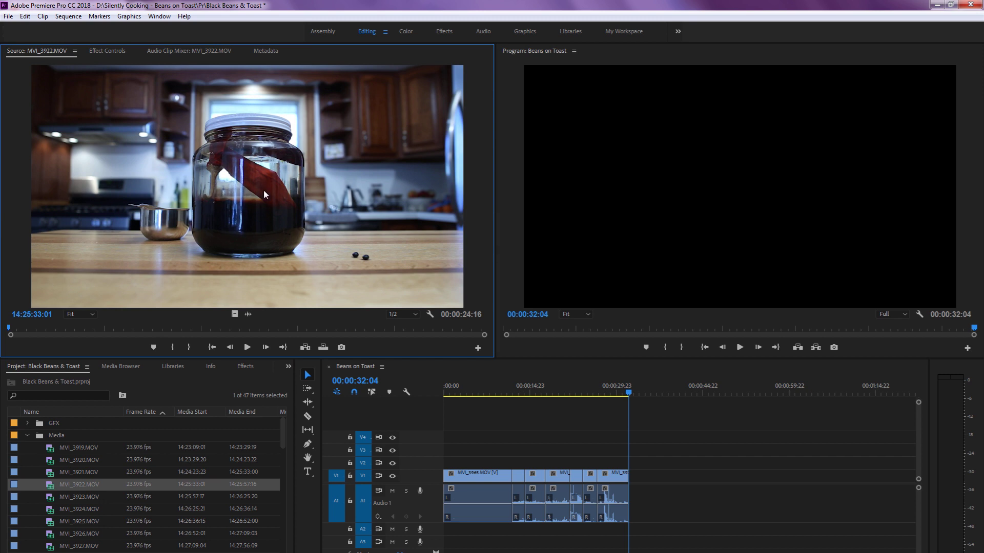
left_click(204, 329)
left_click(277, 330)
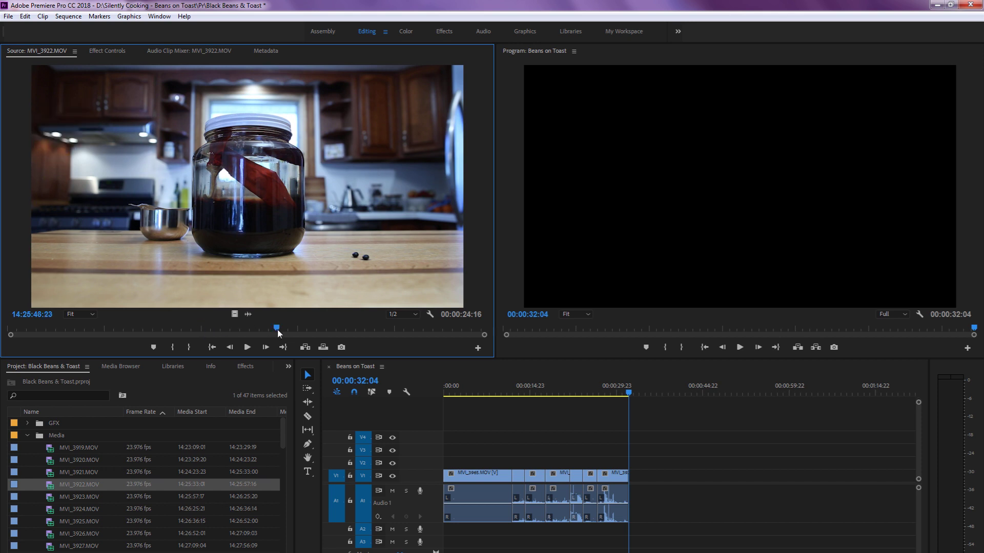
left_click(331, 324)
left_click(364, 325)
left_click_drag(405, 326, 472, 328)
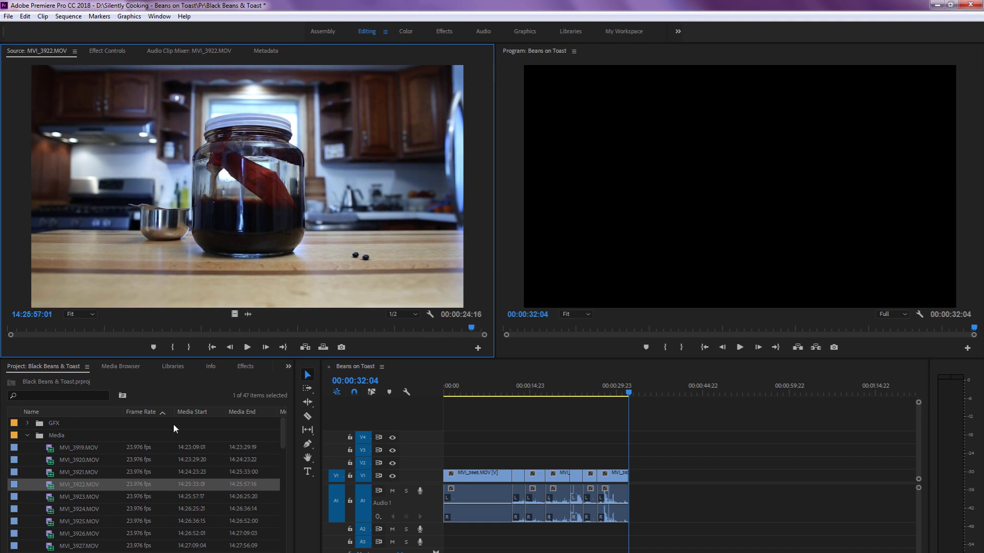
Open MVI_3923.MOV as the source clip, review the man's entrance and mark an In point at 14:26:00:03
double_click(56, 496)
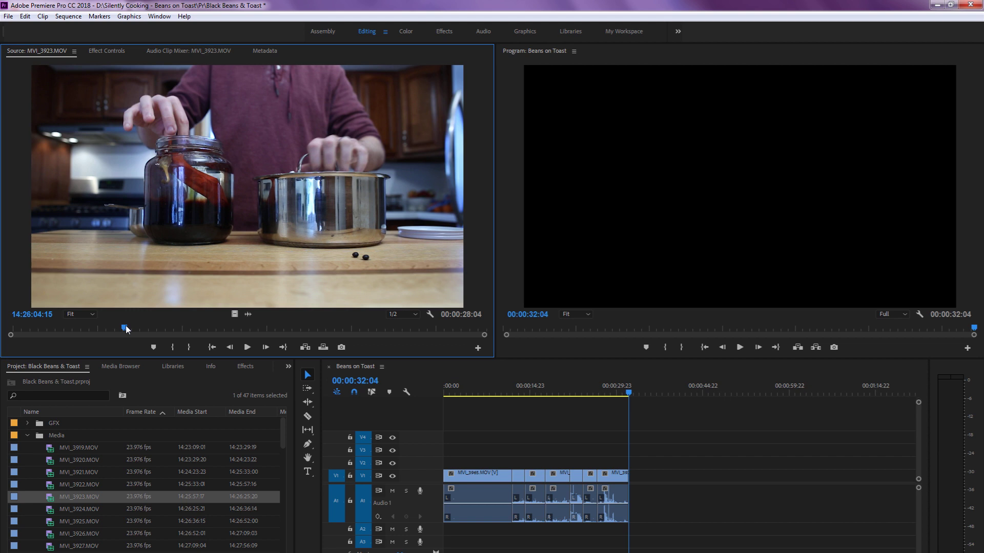
left_click_drag(125, 327, 74, 328)
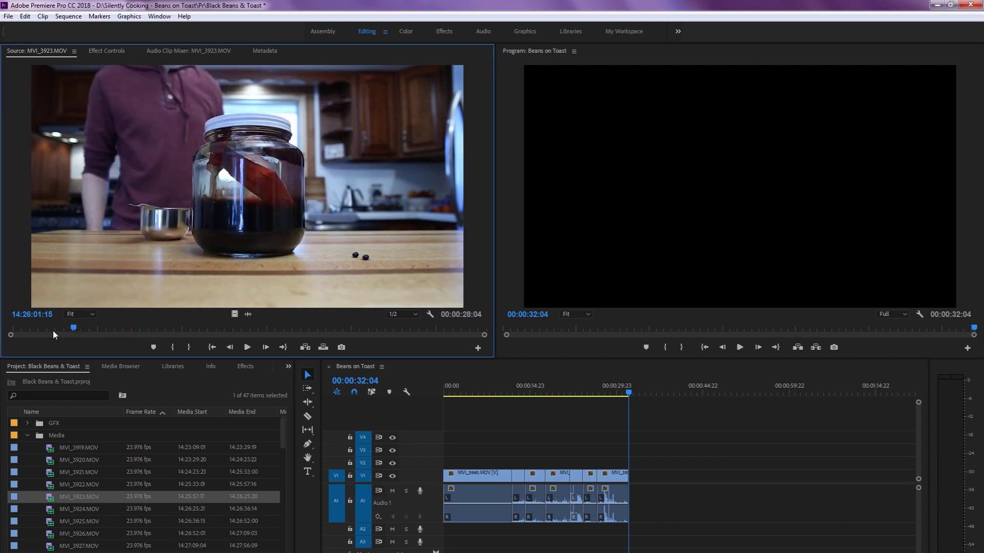
key("space")
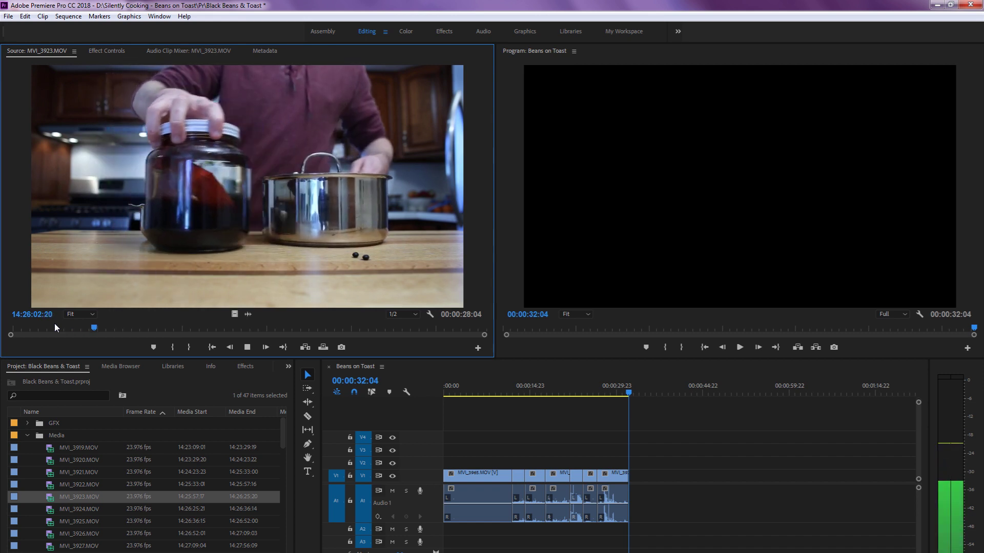
key("space")
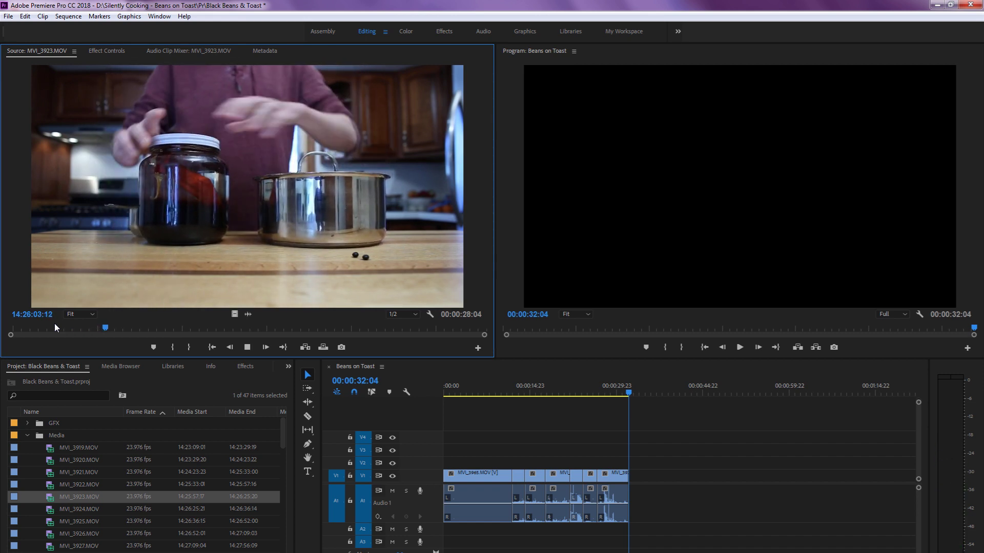
key("j")
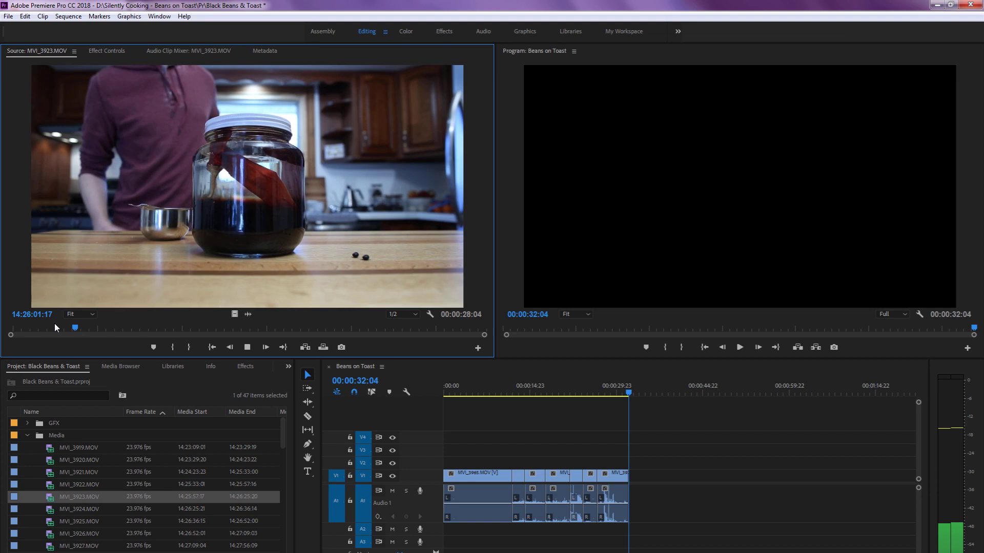
key("space")
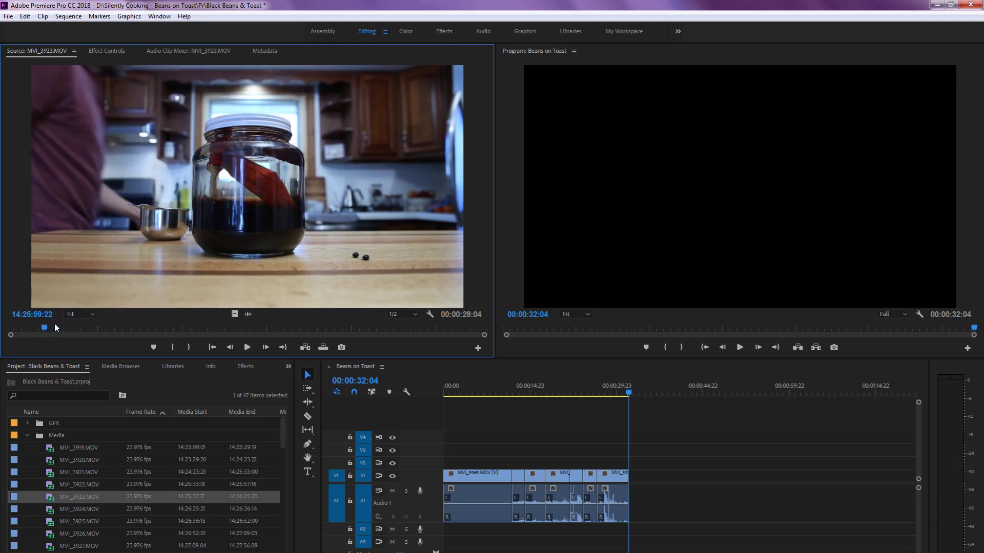
key("l")
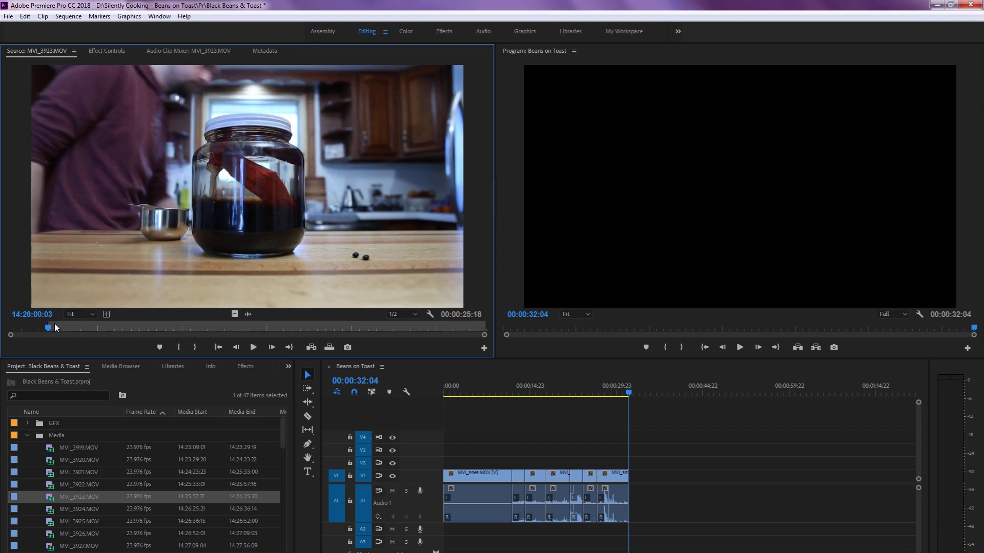
Move the source In point of MVI_3923.MOV ten frames earlier
key("Left")
key("Left")
key("Left")
key("Left")
key("Left")
key("Left")
key("Left")
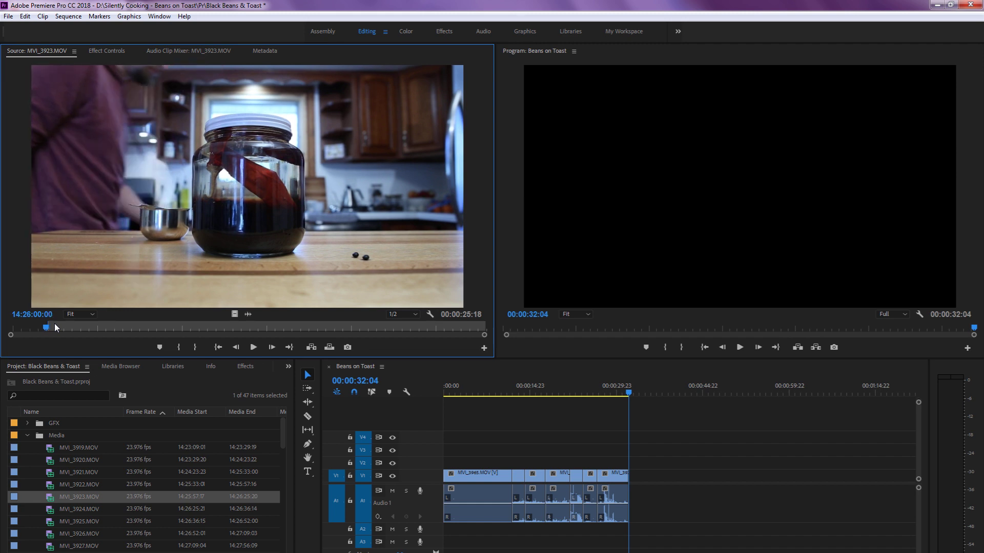
key("Left")
key("Left")
key("Left")
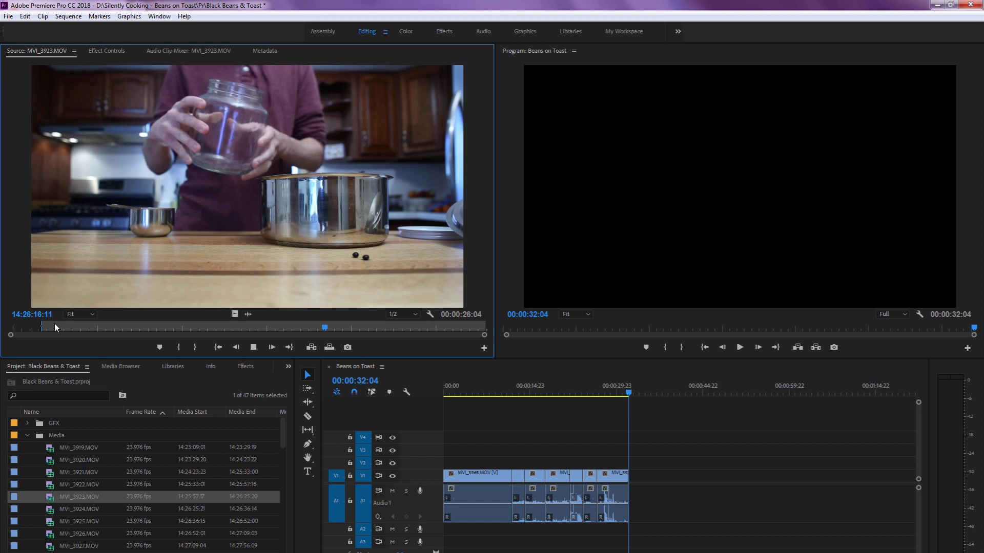
Mark the source Out point at 14:26:17:10 and overwrite the marked range into the sequence from 00:00:32:04
key("space")
key("o")
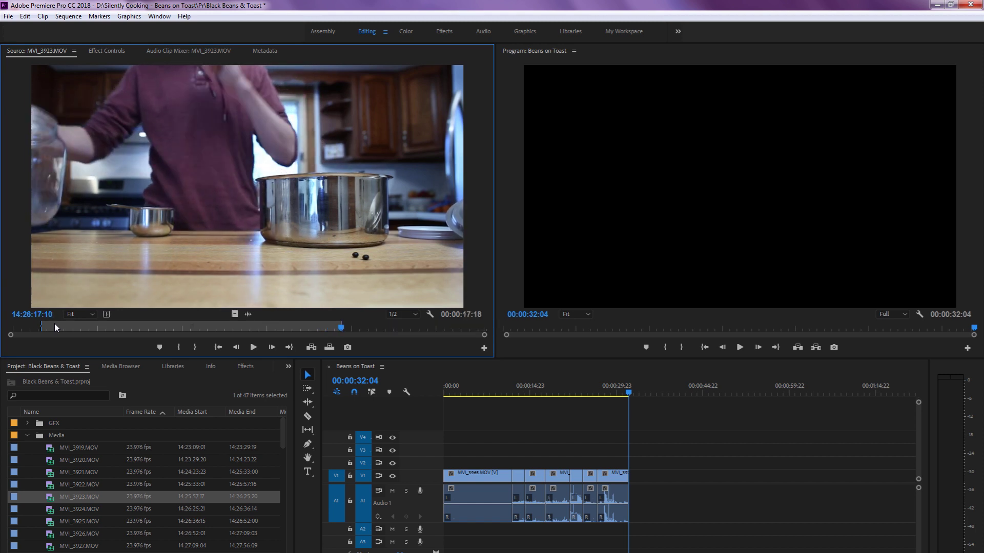
key(".")
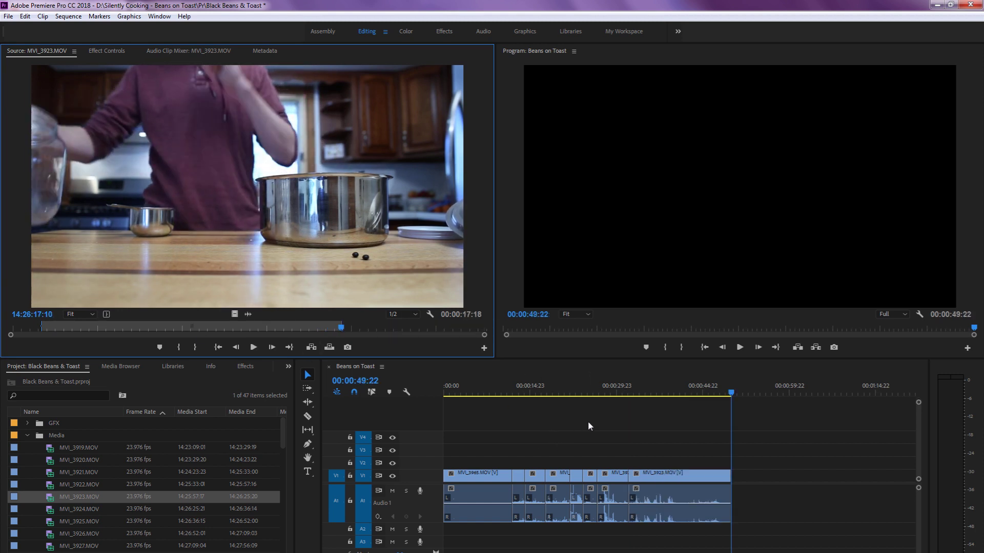
Play the sequence across the cut into the new MVI_3923.MOV clip and stop at 00:00:34:06
left_click(659, 416)
left_click(617, 390)
key("space")
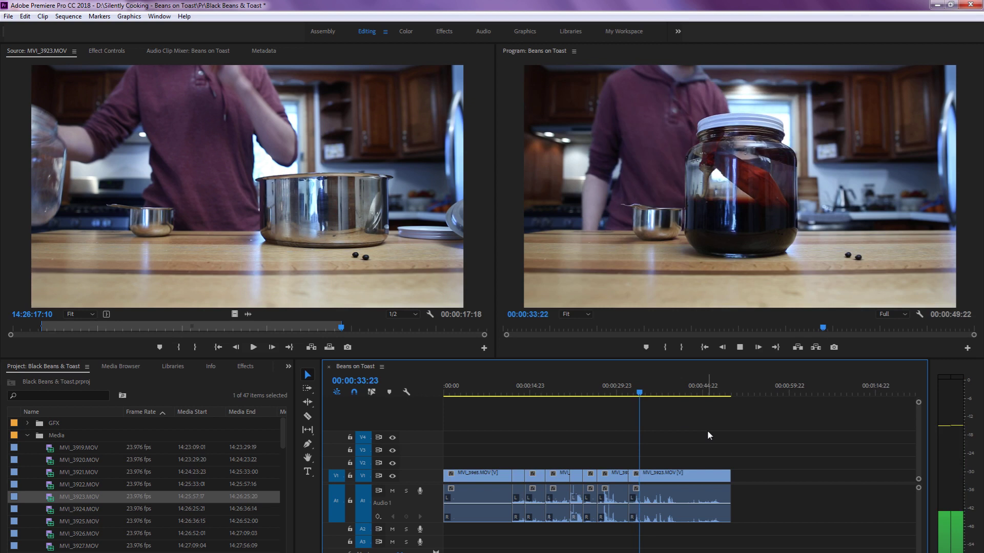
key("space")
Apply the default video transition at the cut before MVI_3923.MOV and set its duration to 10 frames
right_click(626, 472)
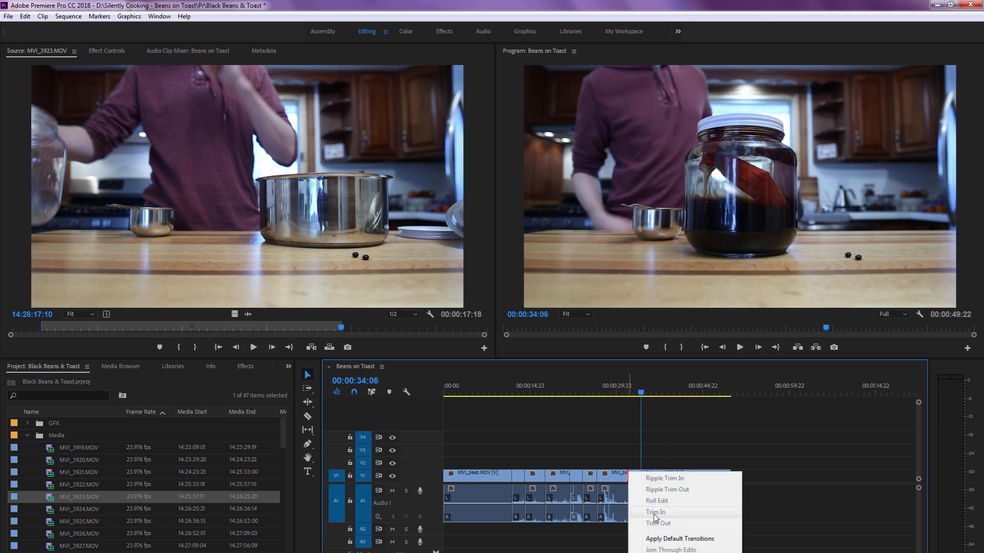
left_click(666, 538)
double_click(628, 477)
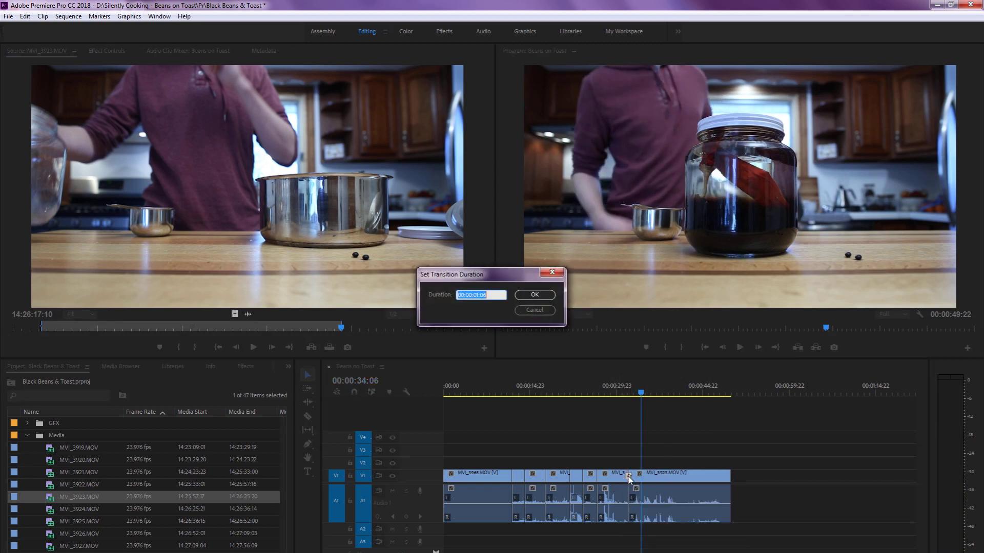
type("10")
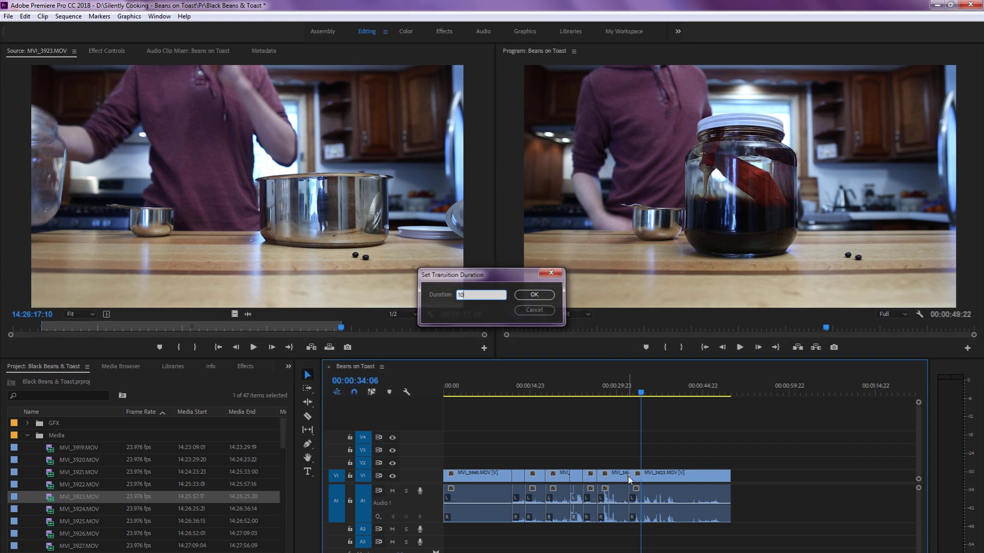
key("Return")
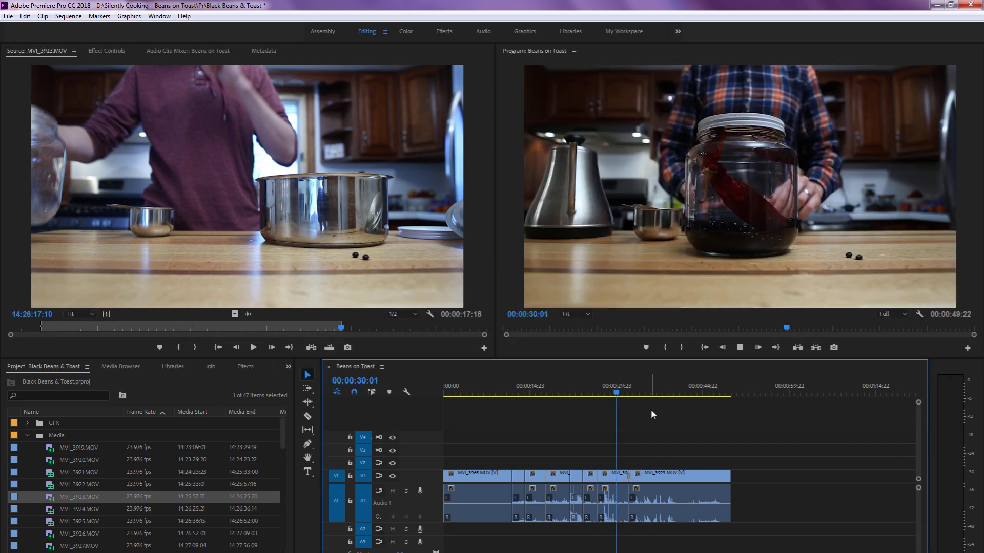
Play the sequence through the new cross dissolve and replay the section around it
key("equal")
key("space")
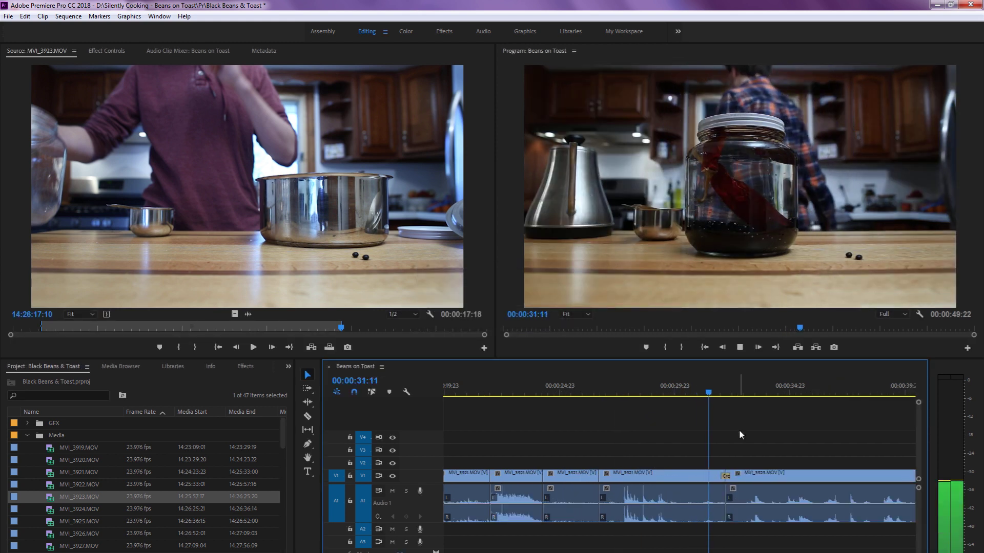
key("space")
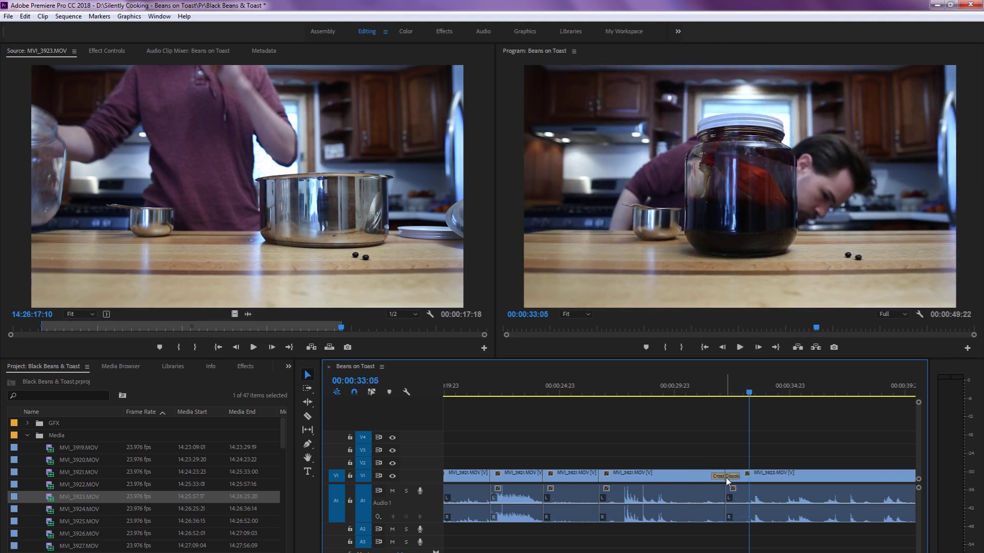
left_click(690, 385)
key("shift+k")
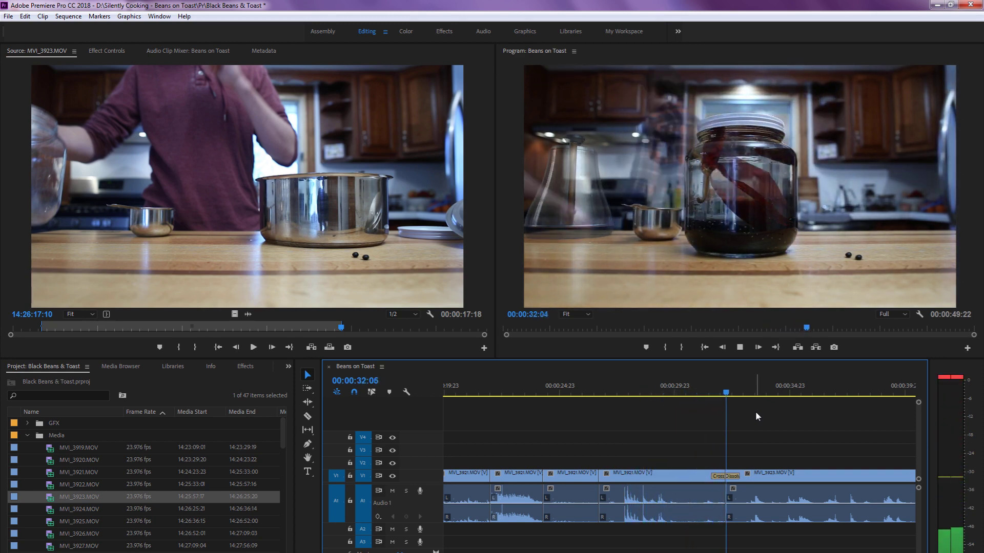
Play on through the MVI_3923.MOV clip in the sequence and place the playhead at 00:00:48:04
key("space")
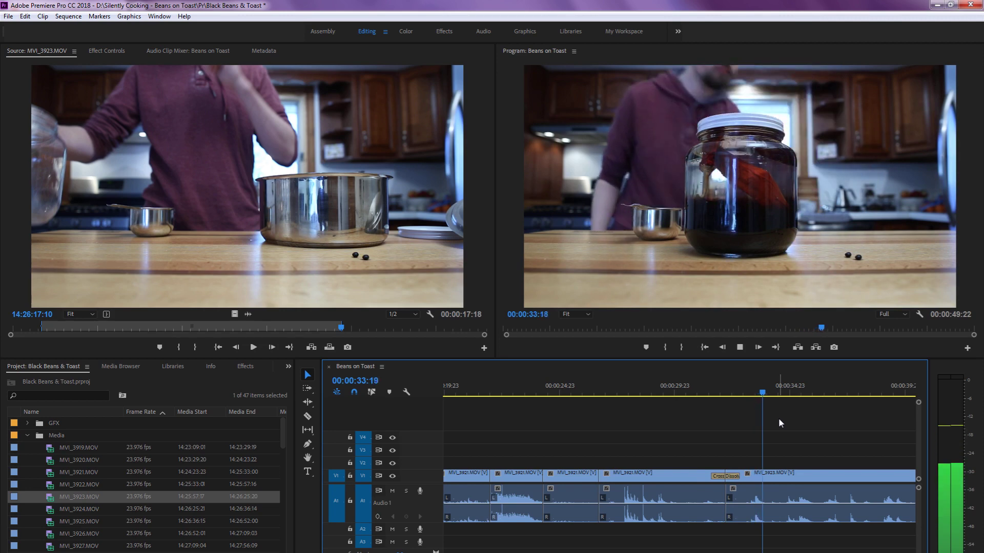
key("minus")
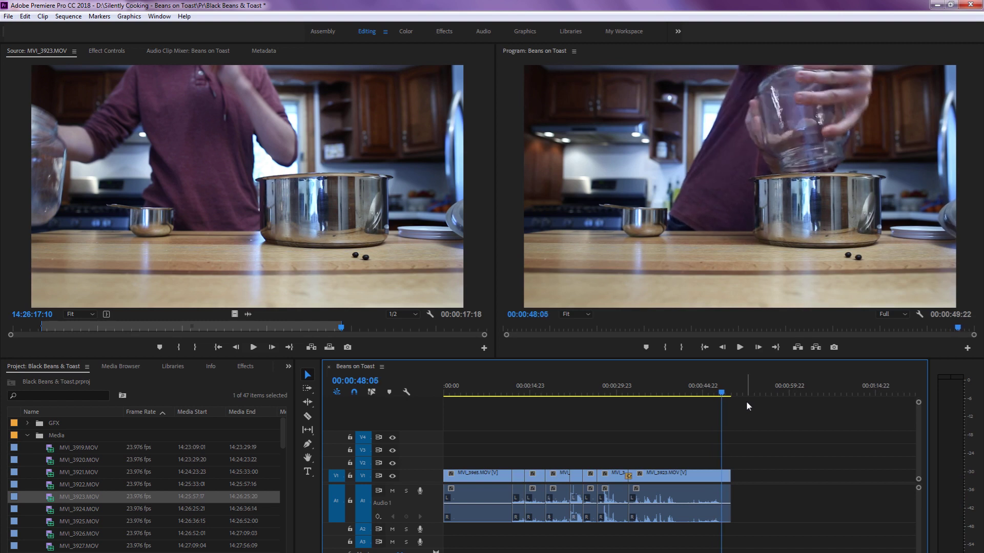
key("space")
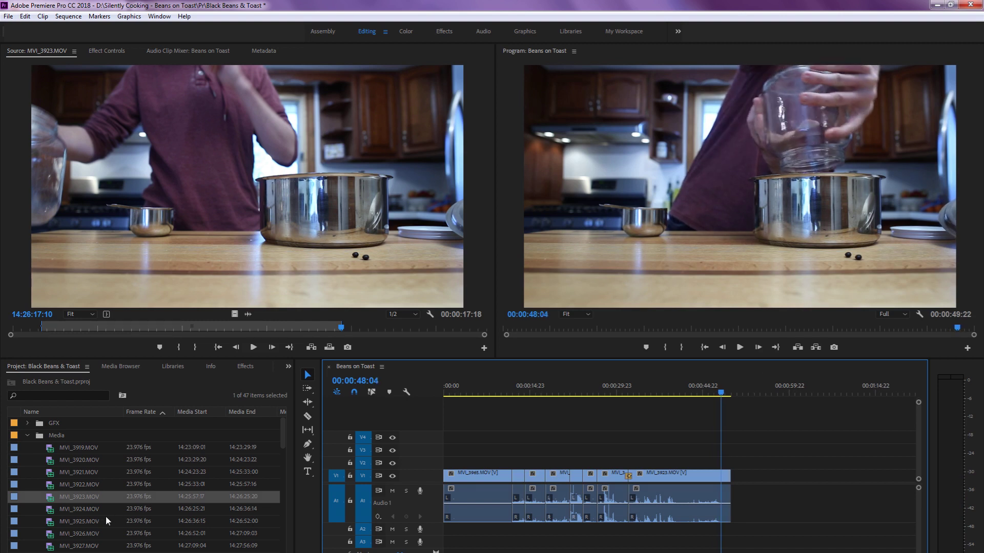
Open MVI_3924.MOV as the source clip and mark an In point at 14:26:30:19, as the pot enters
double_click(53, 509)
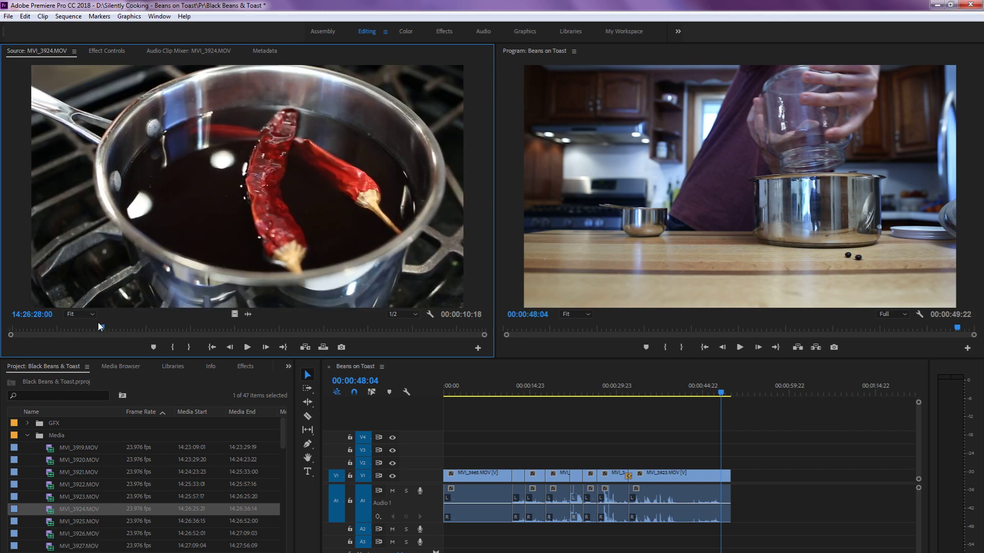
left_click_drag(97, 324, 226, 331)
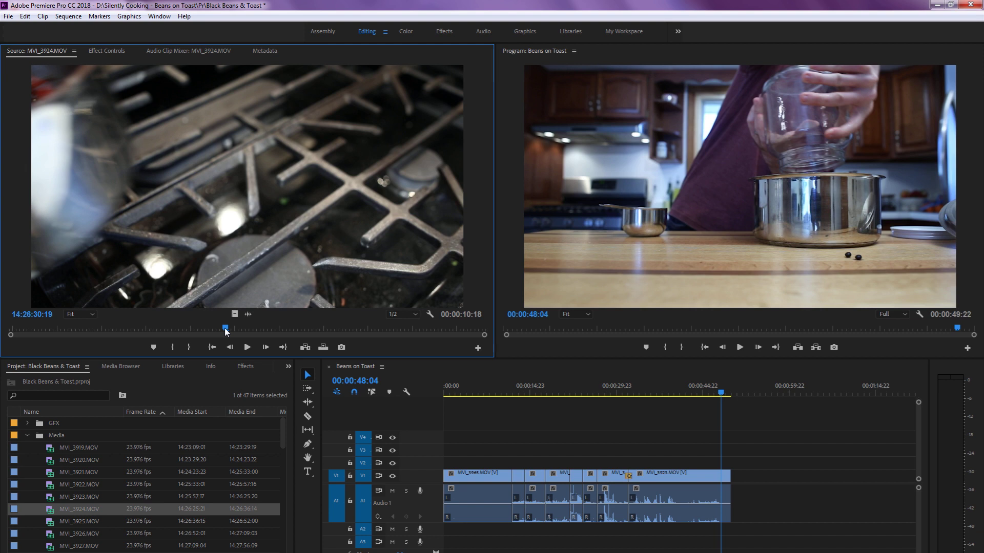
key("i")
Compare the frames around the pot's entrance and move the source In point to 14:26:30:18
key("Left")
key("Left")
key("Left")
key("Left")
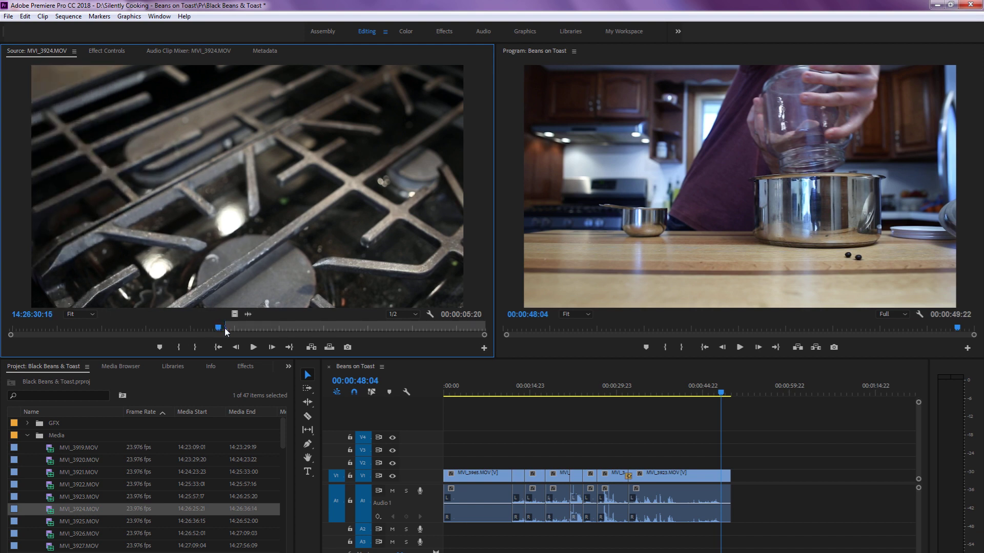
key("Right")
key("Right")
key("Right")
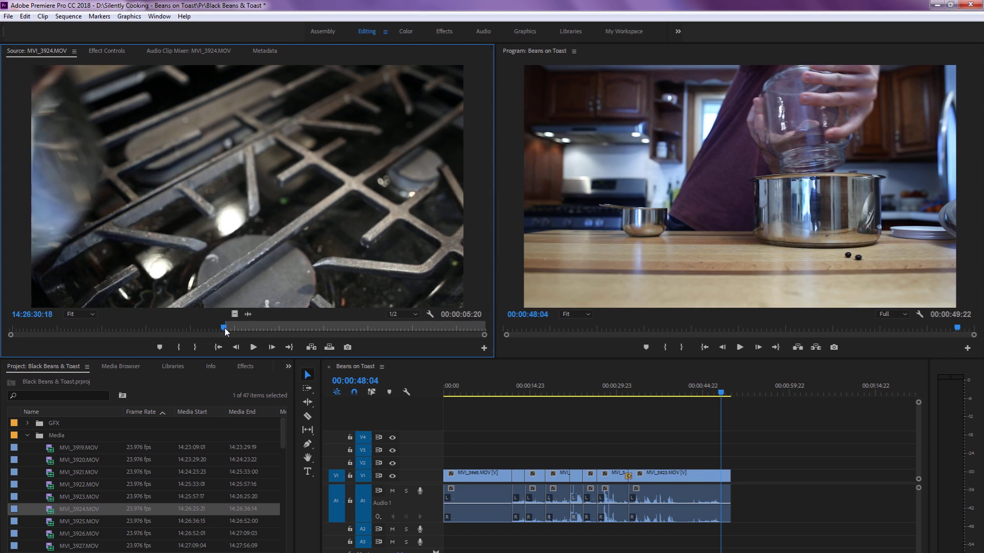
key("Right")
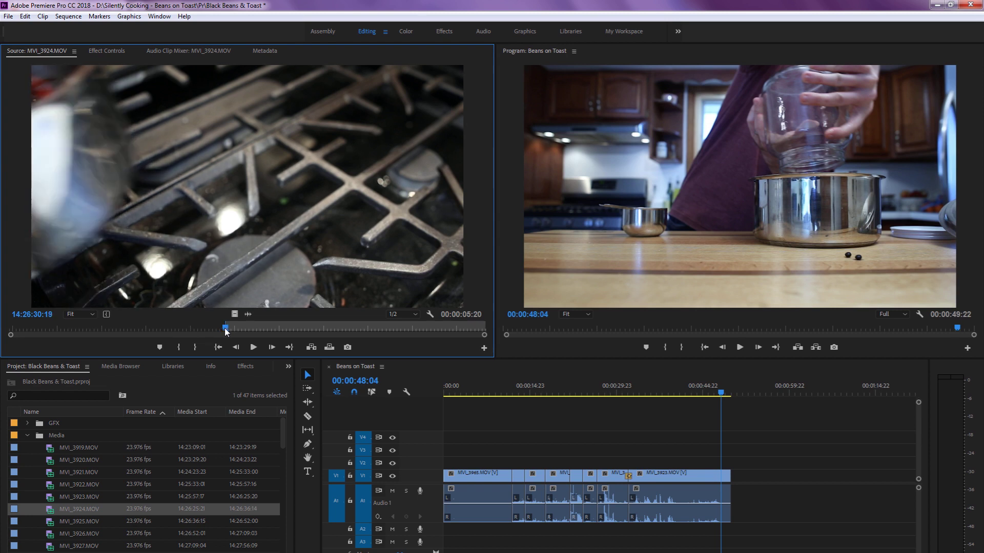
key("Left")
key("Right")
key("Left")
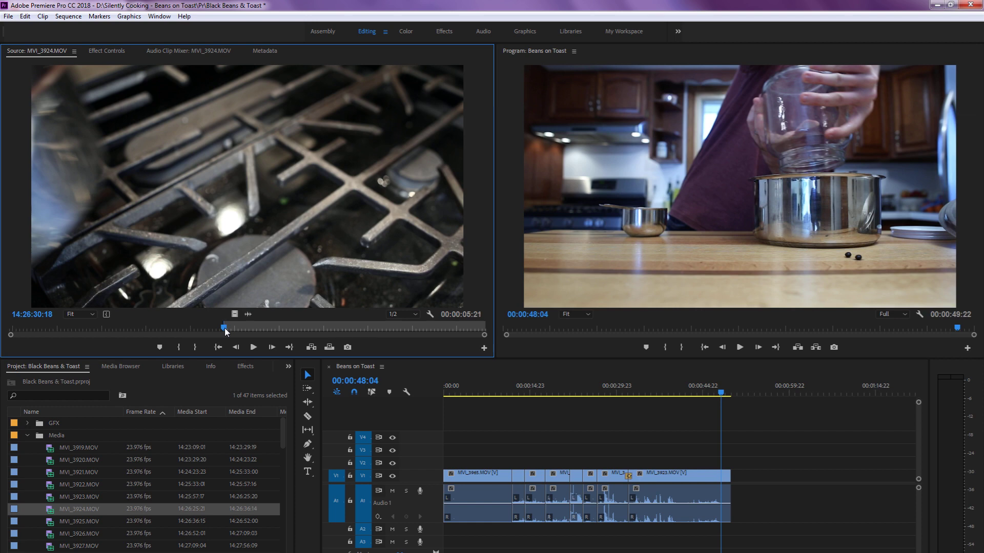
Mark the source Out point at 14:26:32:03 and overwrite the range into the sequence from 00:00:48:04
key("space")
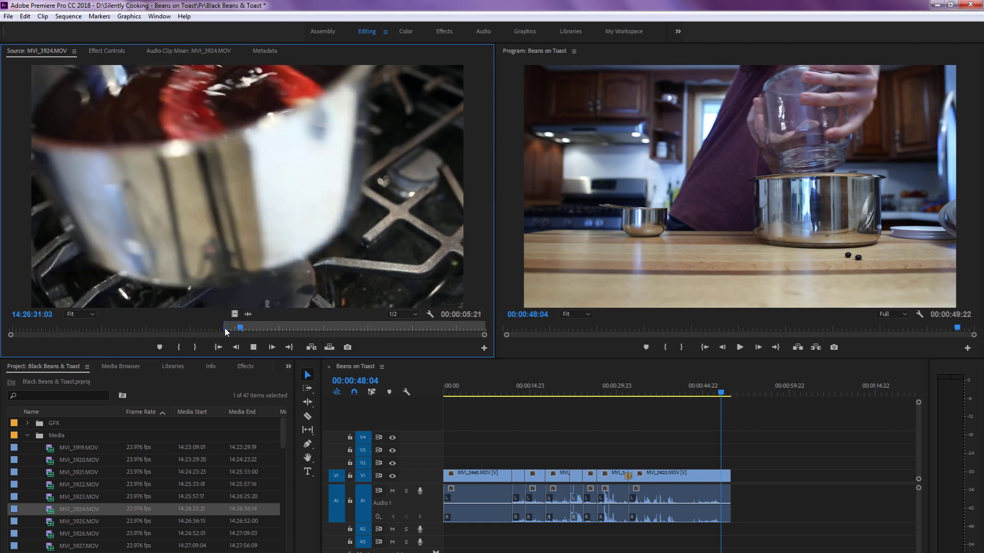
key("Left")
key("Left")
key("Left")
key("Left")
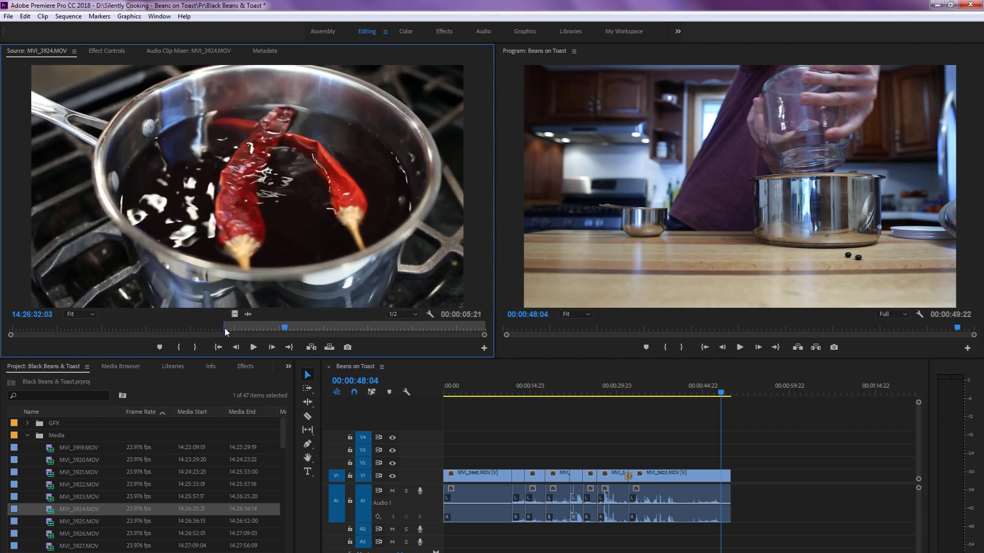
key("o")
key("period")
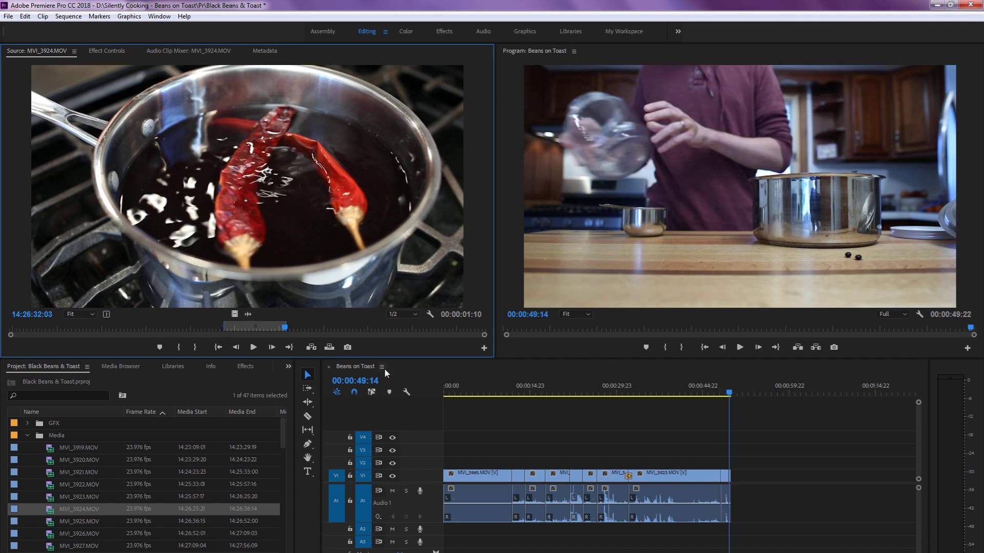
Open MVI_3925.MOV as the source clip and mark an In point at 14:26:45:17, just before the burner ignites
double_click(46, 523)
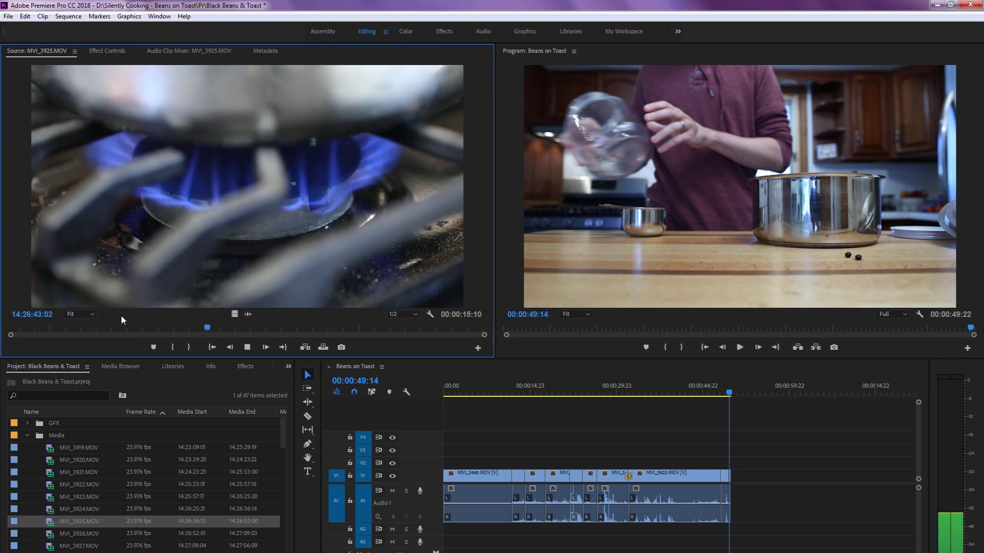
key("Left")
key("Left")
key("Left")
key("Left")
key("Left")
key("Left")
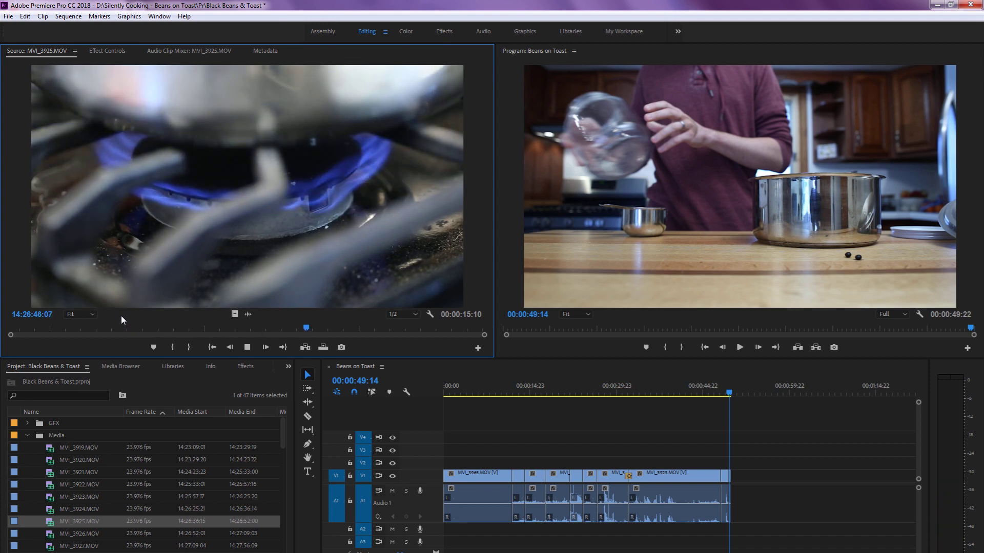
key("Left")
key("Left")
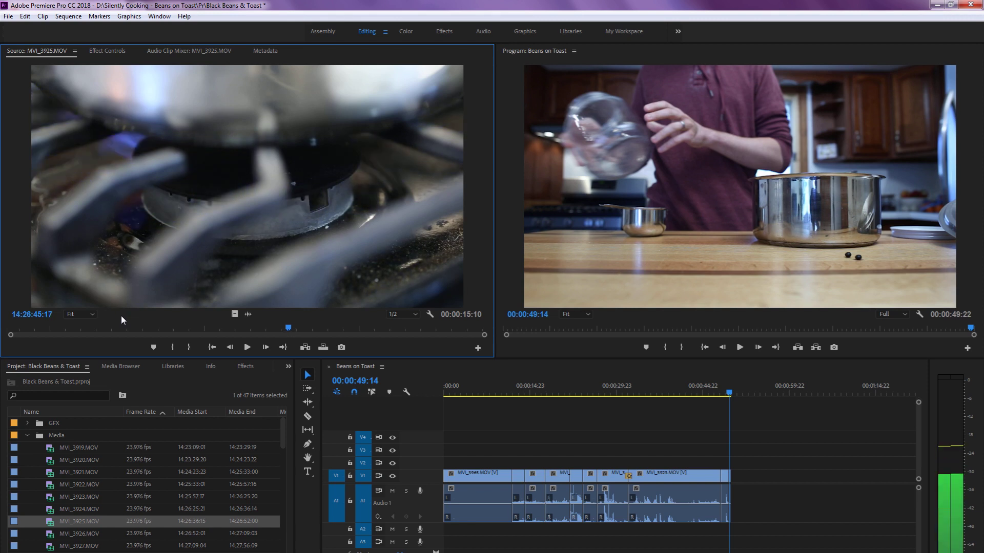
key("Left")
key("Right")
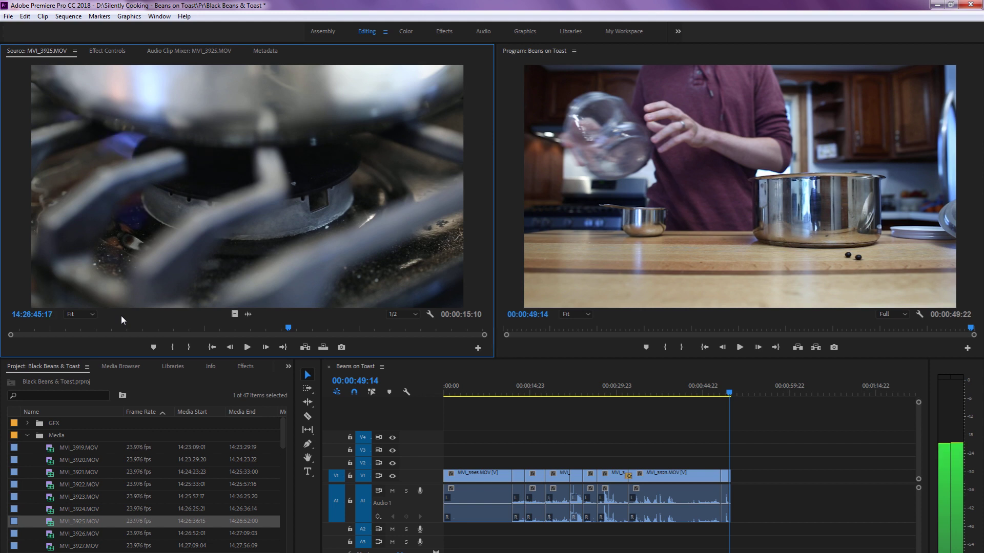
key("i")
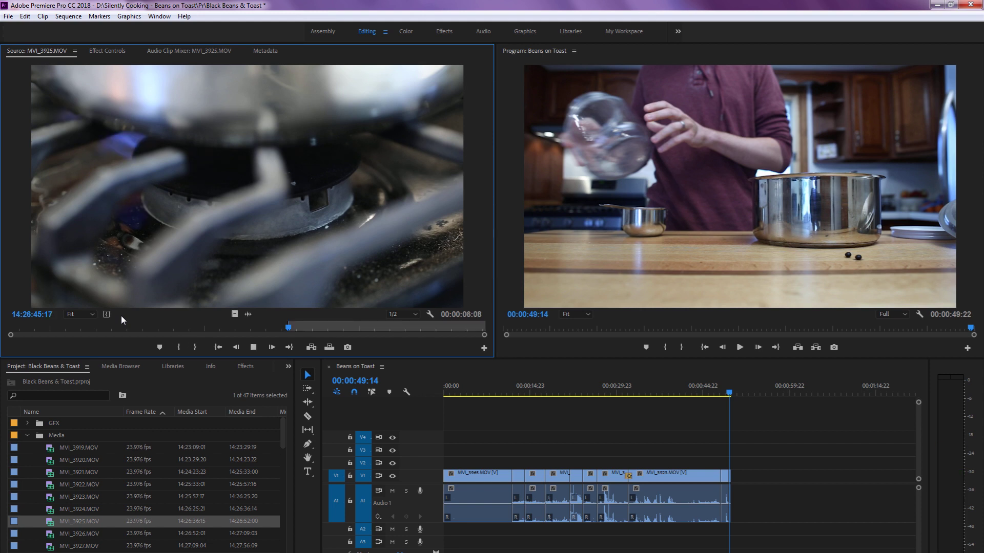
Mark the source Out point at 14:26:47:12 and overwrite the burner range into the sequence from 00:00:49:14
key("space")
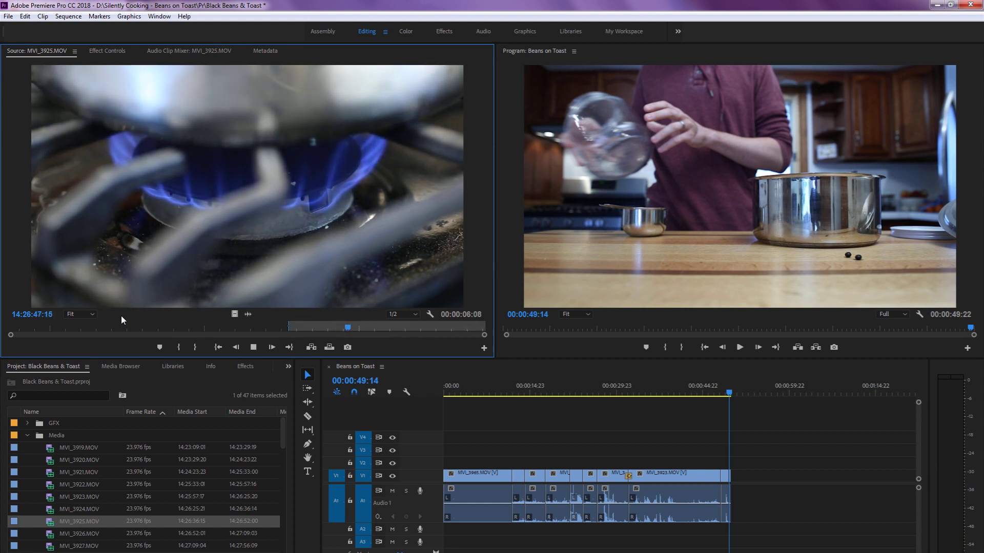
key("space")
key("Left")
key("Left")
key("Left")
key("o")
key("period")
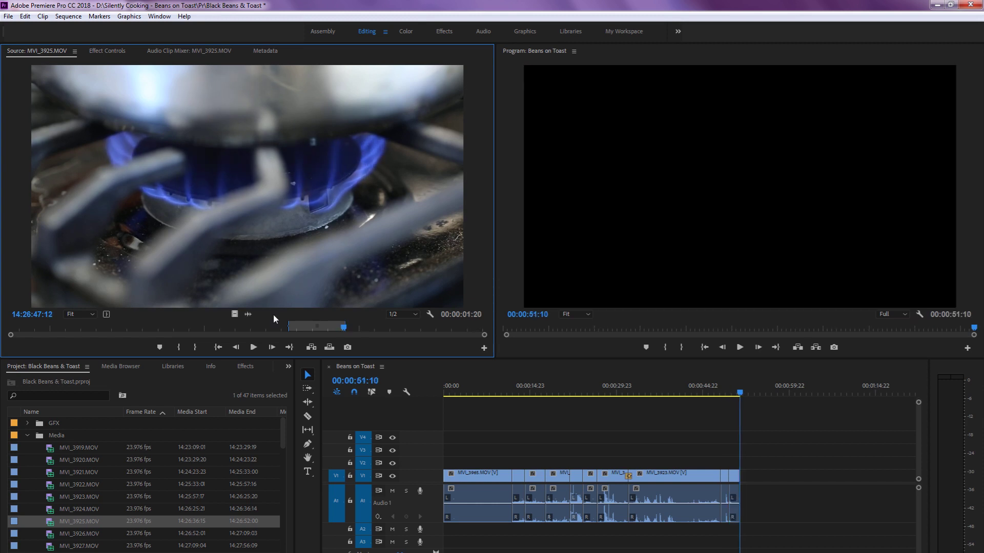
Apply a Constant Power transition to the audio cut between MVI_3923.MOV and MVI_3924.MOV and set its duration to 10 frames
left_click(729, 407)
key("equal")
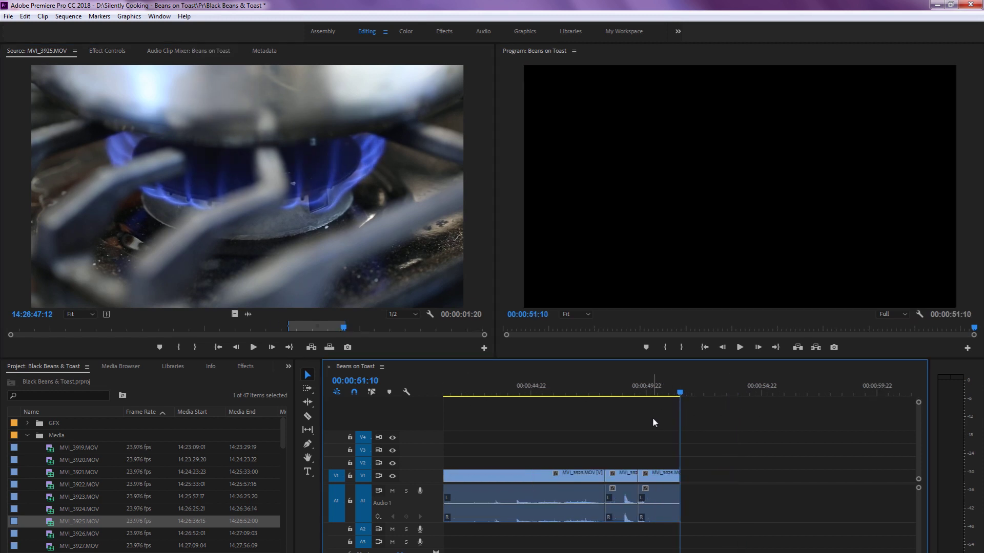
type("4800")
key("Return")
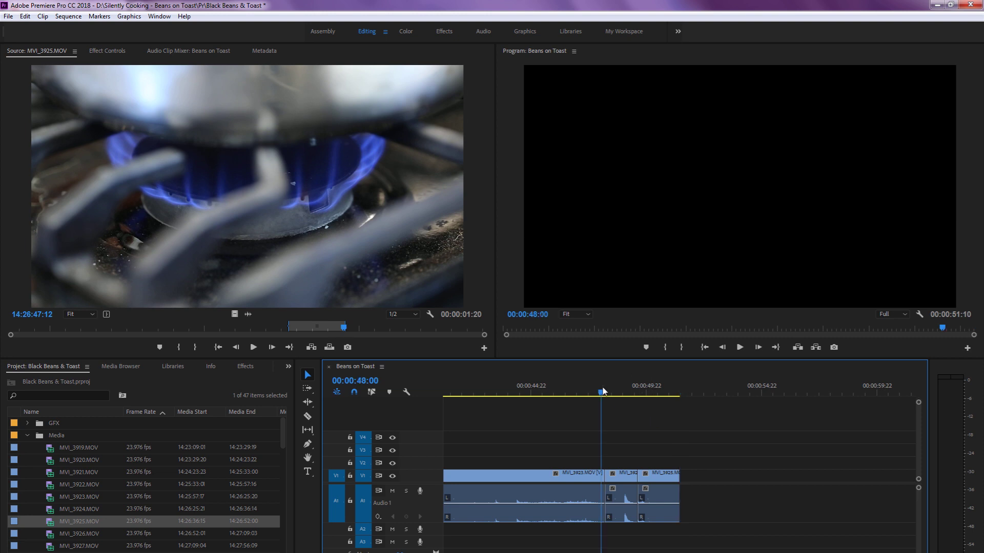
right_click(610, 493)
left_click(612, 502)
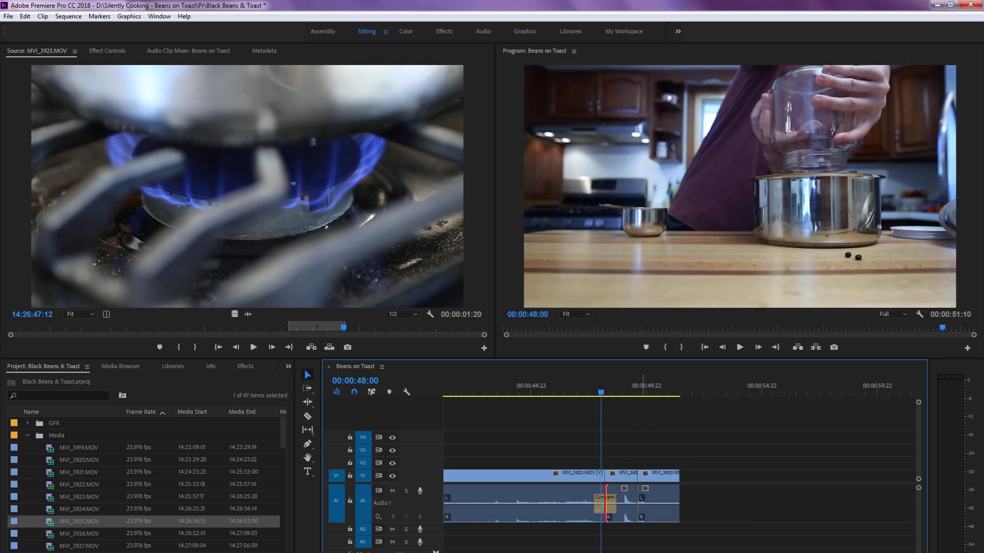
double_click(609, 503)
type("10")
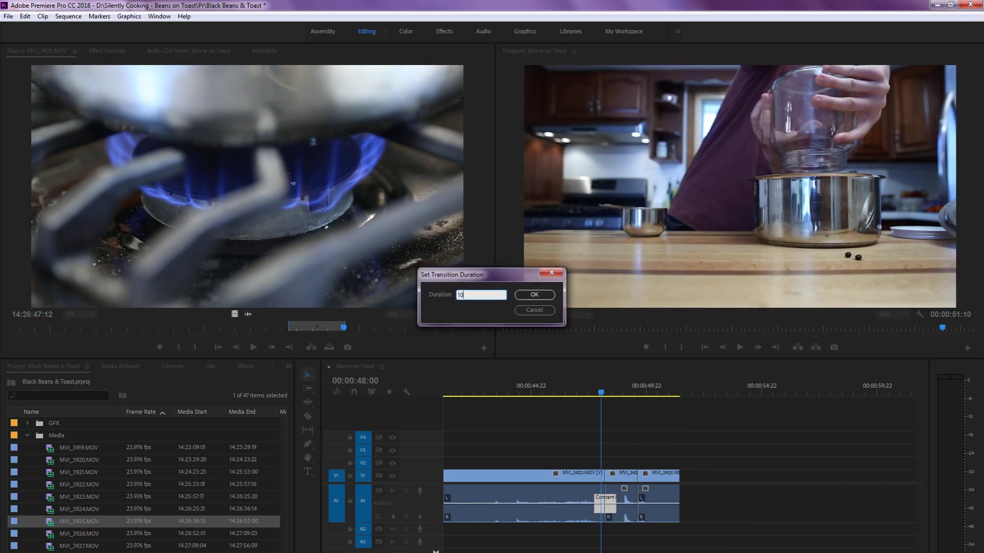
key("Return")
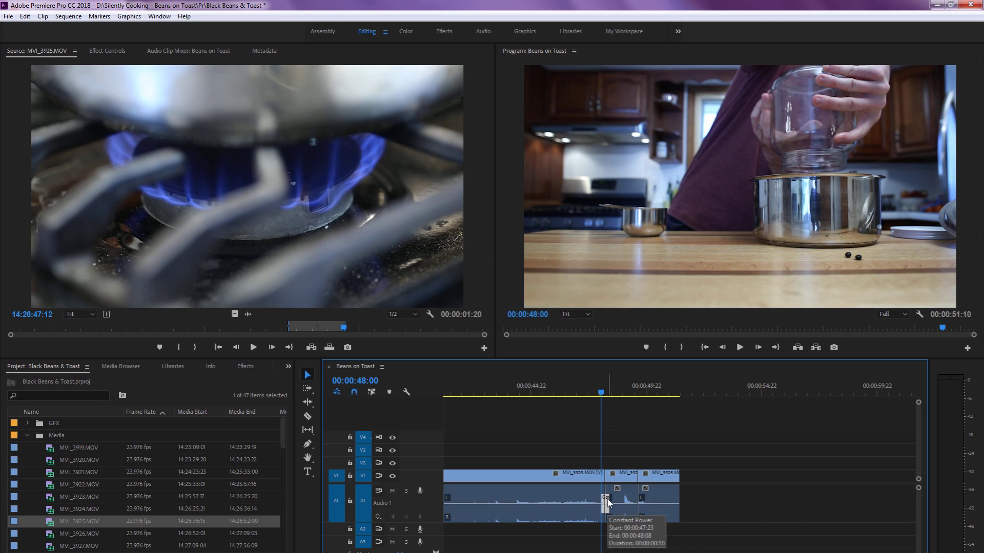
Work back through the earlier cuts to the sequence start, adding the default audio transition at each one
key("Up")
key("Up")
key("Up")
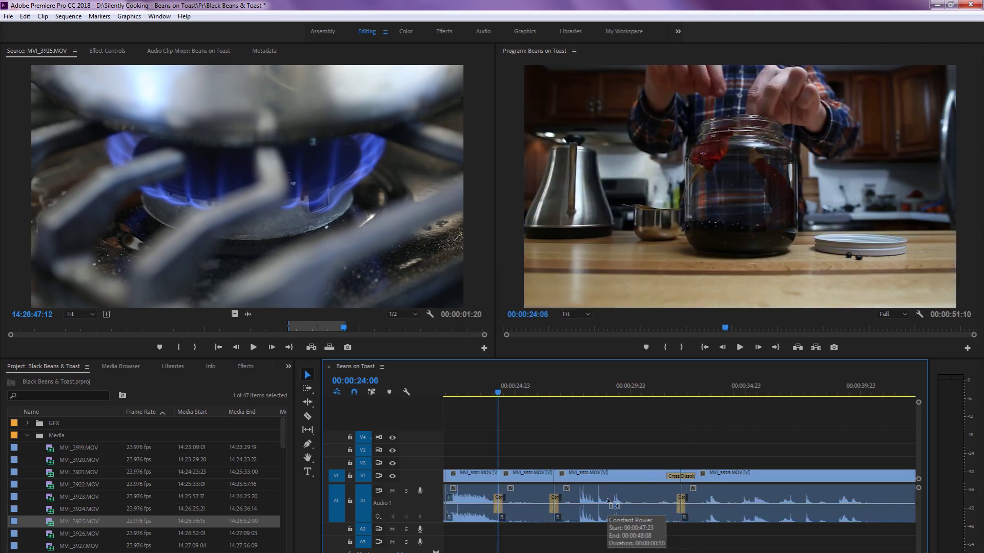
key("Up")
key("Up")
key("Down")
key("Up")
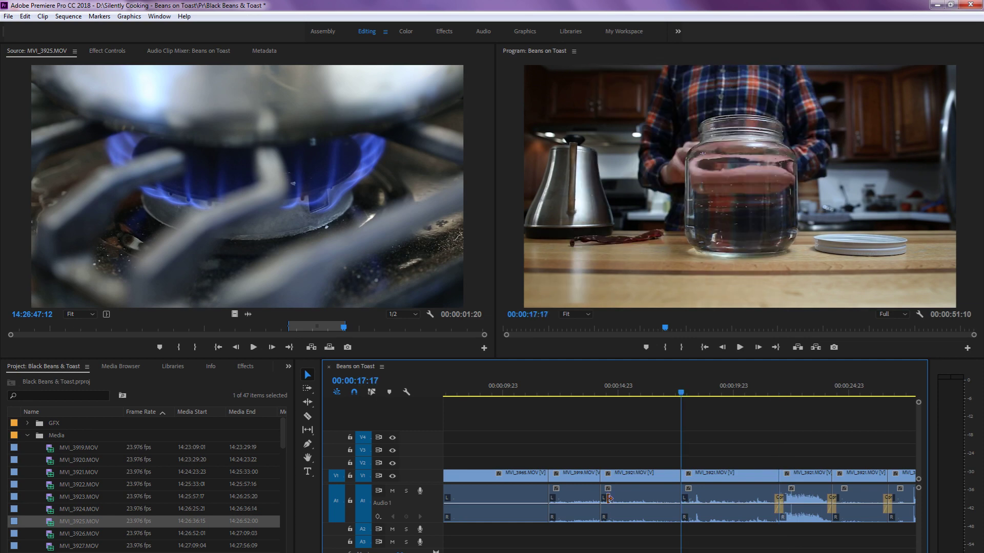
key("Up")
key("Up")
key("Up")
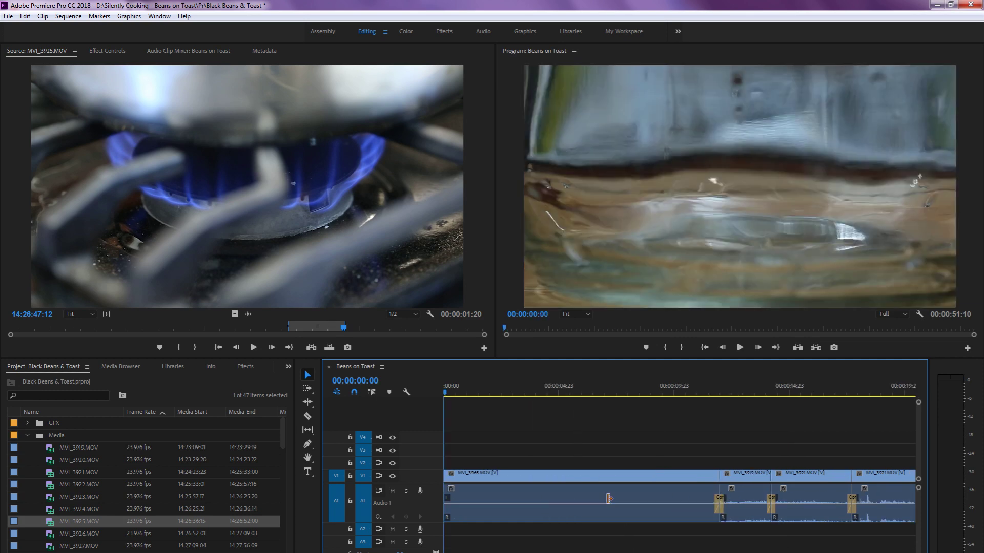
Go to the cut at 00:00:49:14 between MVI_3924.MOV and MVI_3925.MOV and add the default audio transition
key("Down")
key("Down")
key("Down")
key("Down")
key("Down")
key("Down")
key("Down")
key("Down")
key("Down")
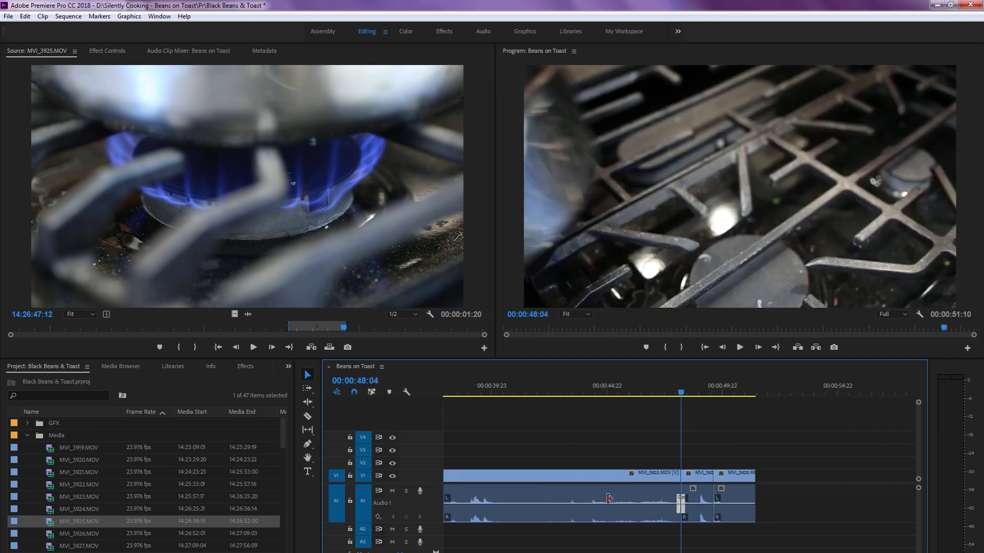
key("Down")
key("ctrl+shift+d")
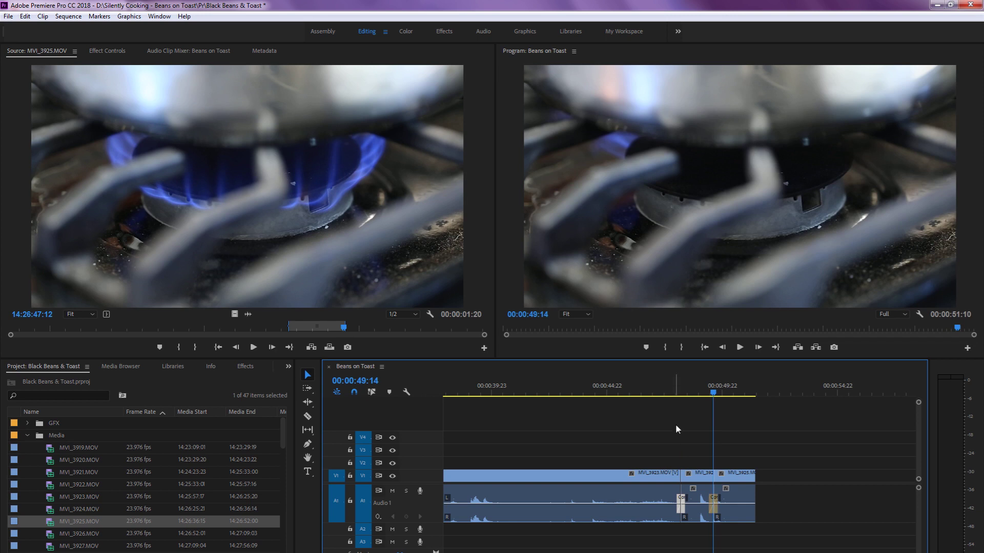
Review the burner shot and trim the end of MVI_3925.MOV in the sequence to 00:00:50:23
left_click(665, 415)
left_click_drag(741, 395, 746, 398)
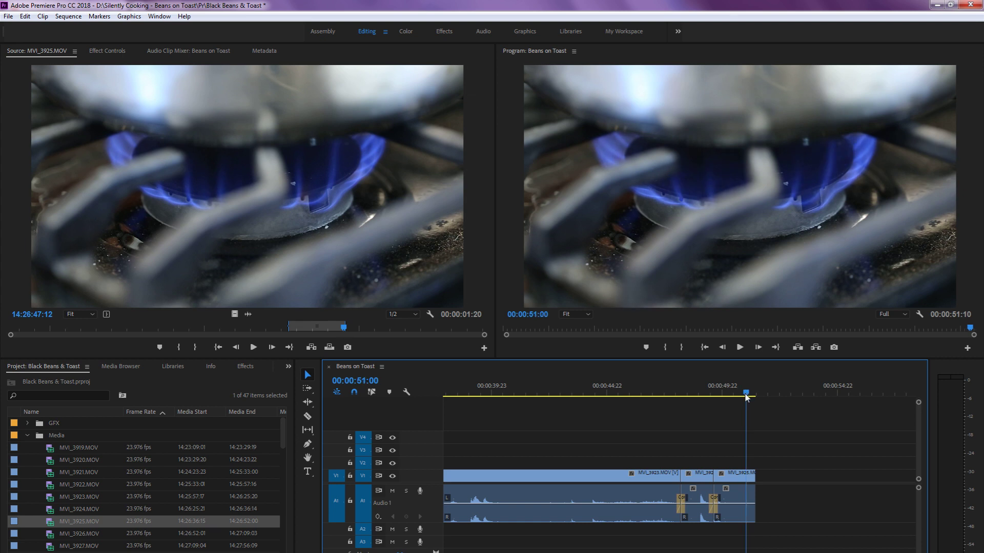
left_click(699, 393)
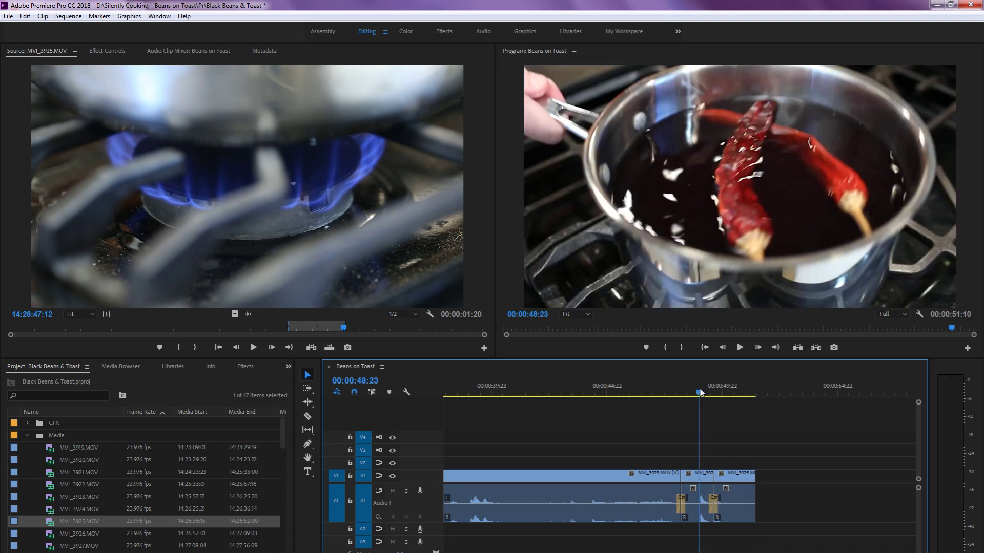
left_click(734, 383)
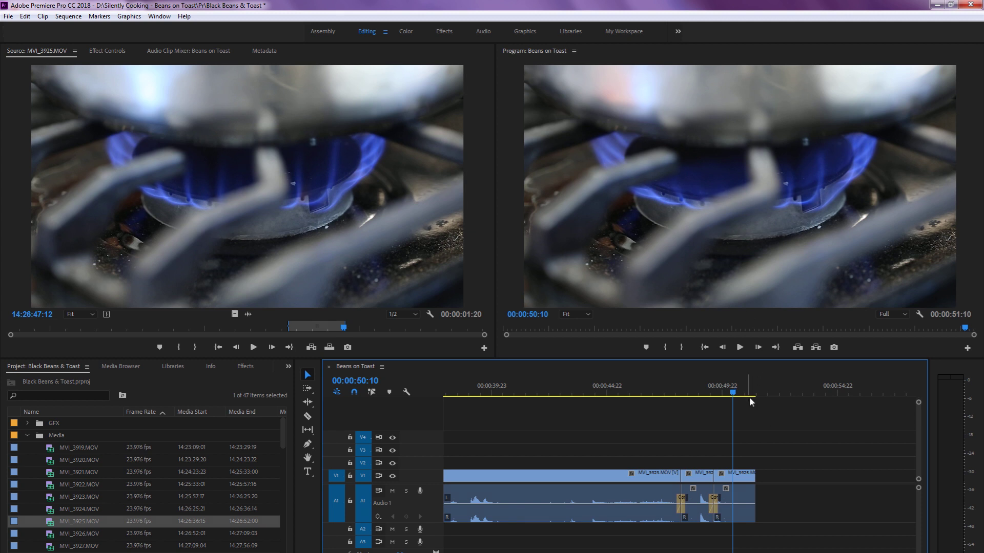
left_click_drag(750, 398, 747, 395)
key("w")
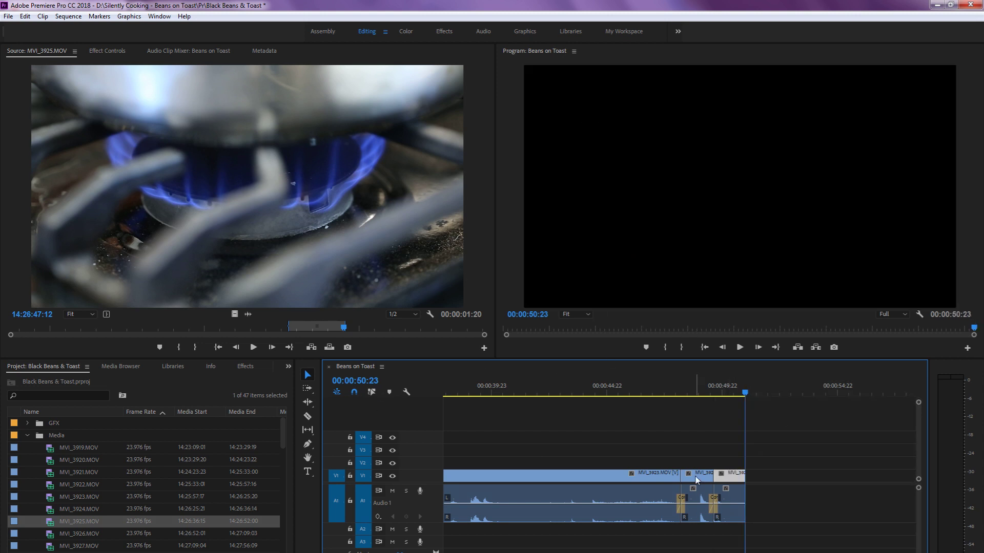
Scrub between the pot and burner shots to check their timing, ending with the playhead at the sequence end
left_click(731, 481)
left_click(684, 397)
left_click(726, 405)
left_click(730, 392)
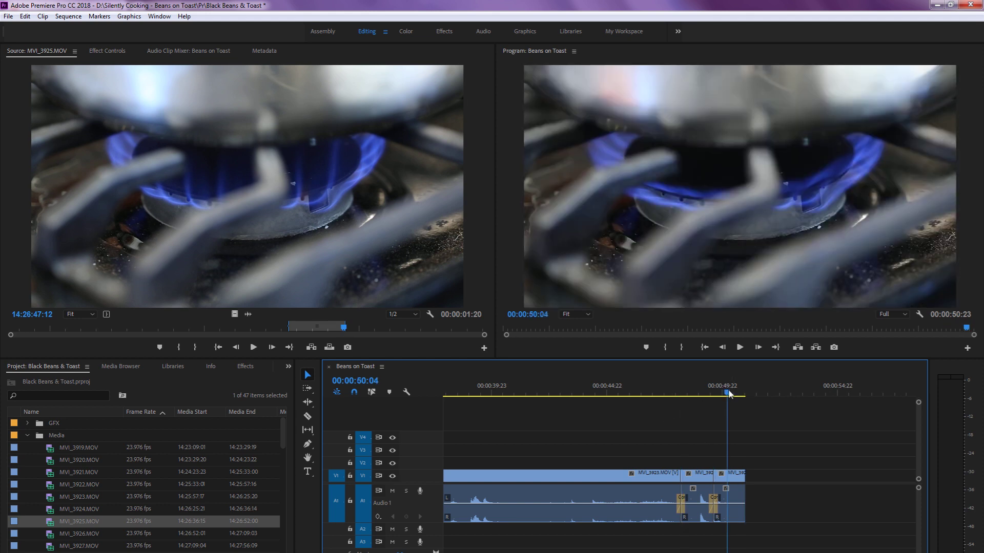
left_click(689, 390)
left_click(729, 394)
left_click(698, 393)
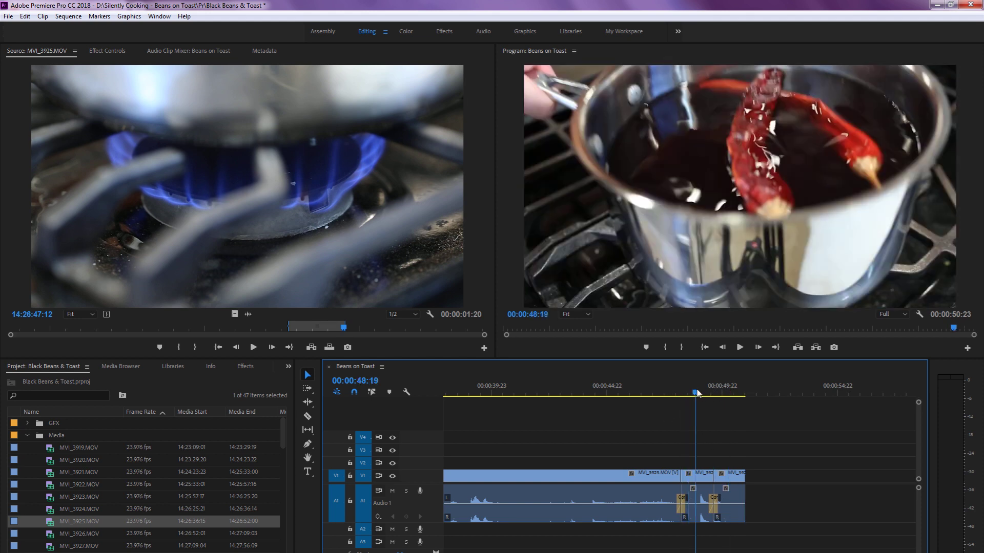
left_click(726, 394)
key("Down")
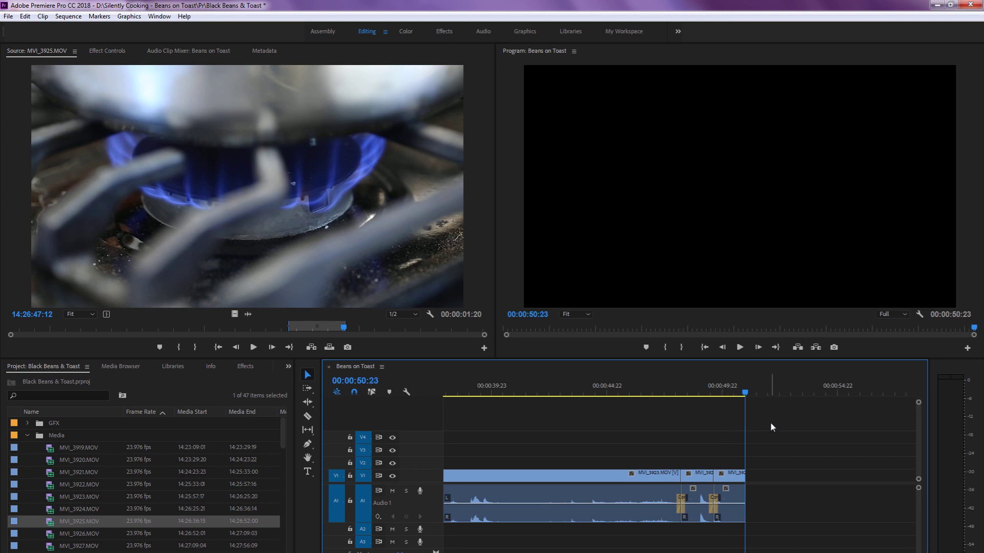
Open MVI_3926.MOV as the source clip and skim it, settling near 14:26:57:02, where the hand enters over the pot
double_click(51, 536)
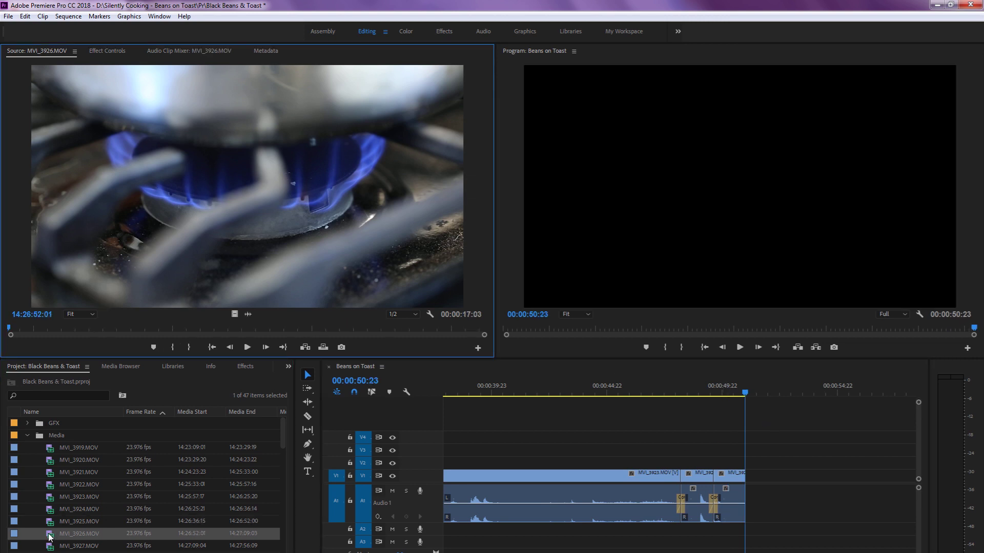
left_click(207, 331)
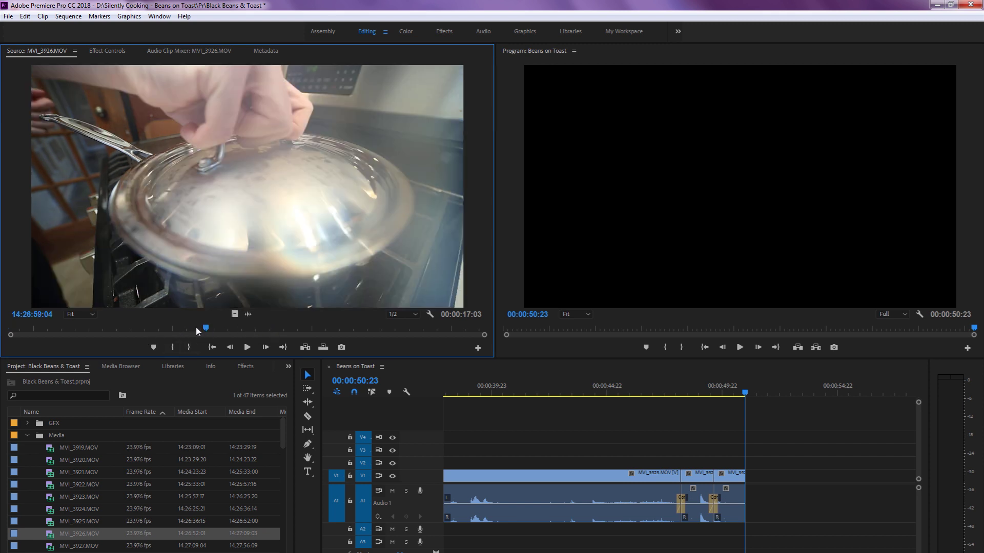
left_click(320, 327)
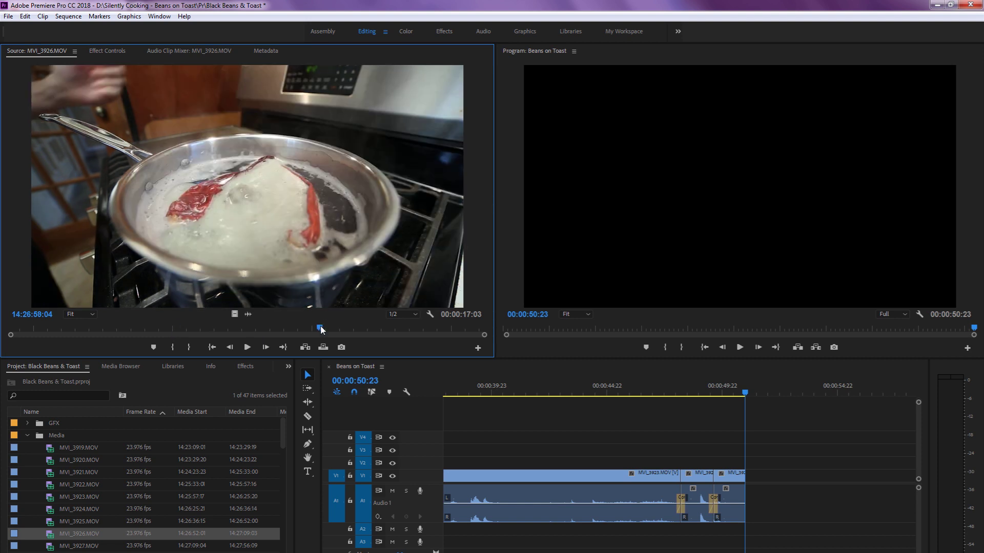
left_click(371, 329)
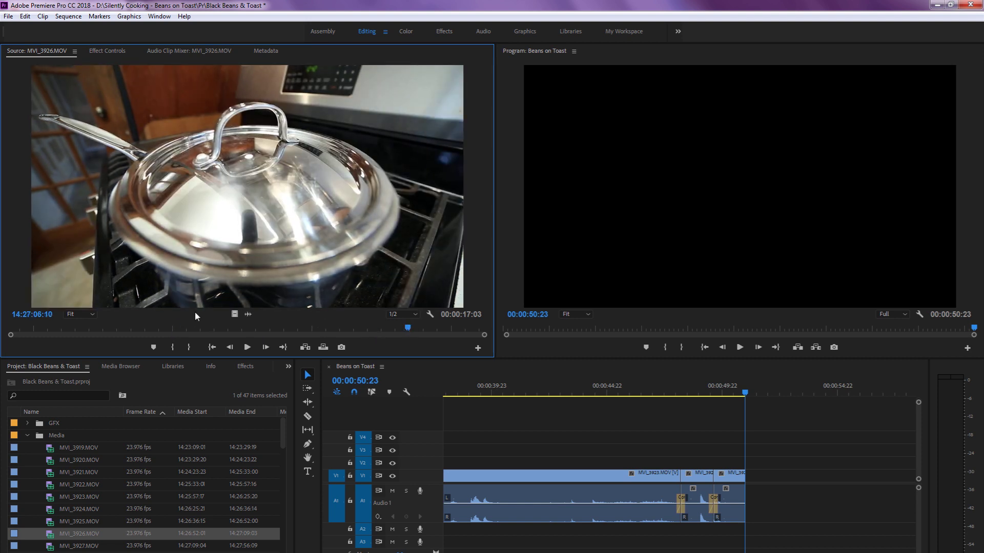
left_click(161, 329)
left_click_drag(131, 328, 153, 342)
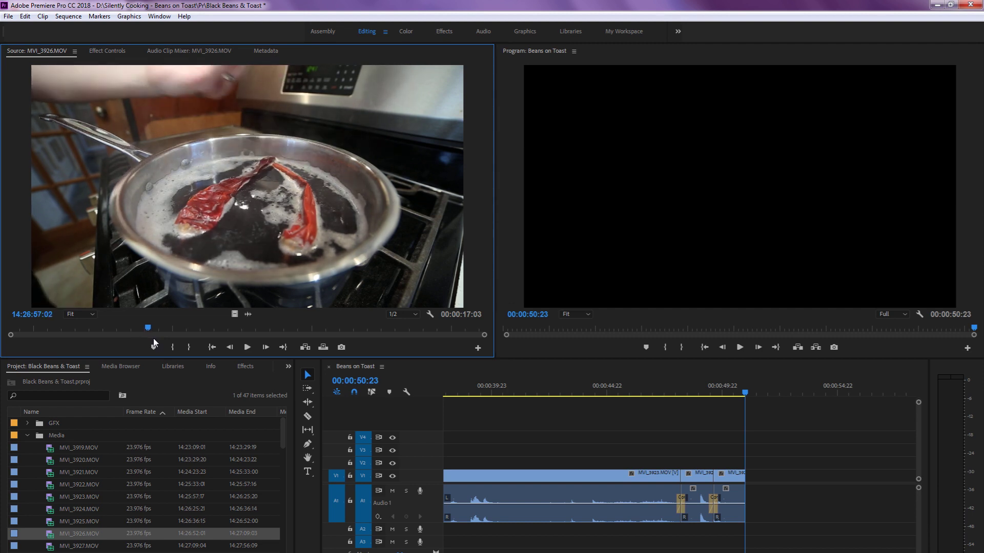
Mark the MVI_3926.MOV In point at 14:26:57:01 and the Out point at 14:27:00:23, with the lid on the pot
key("k")
key("shift+l")
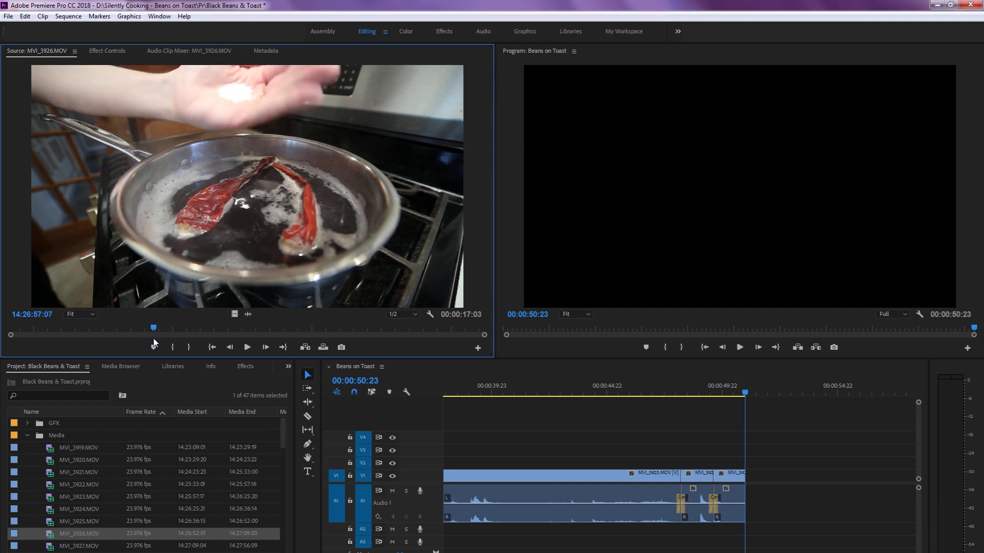
key("shift+j")
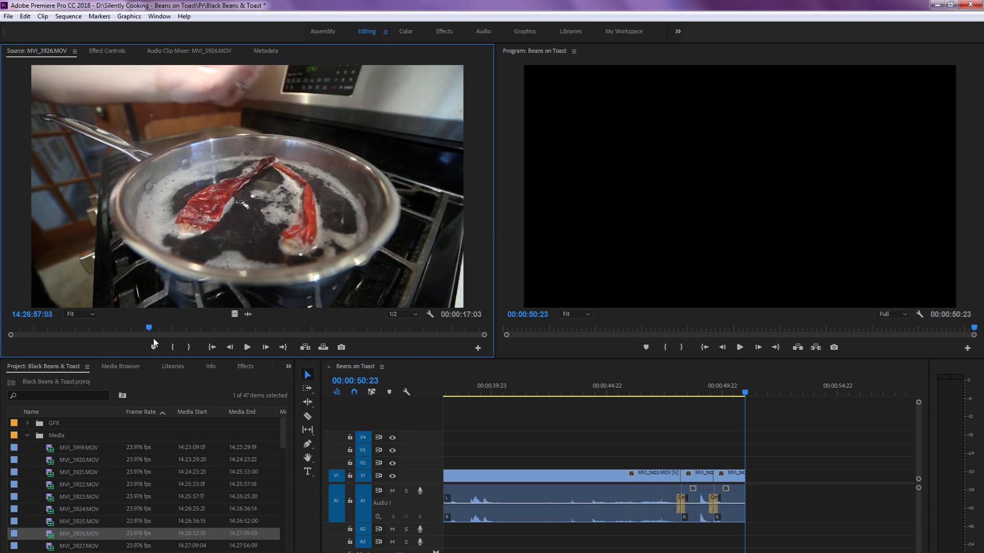
key("shift+l")
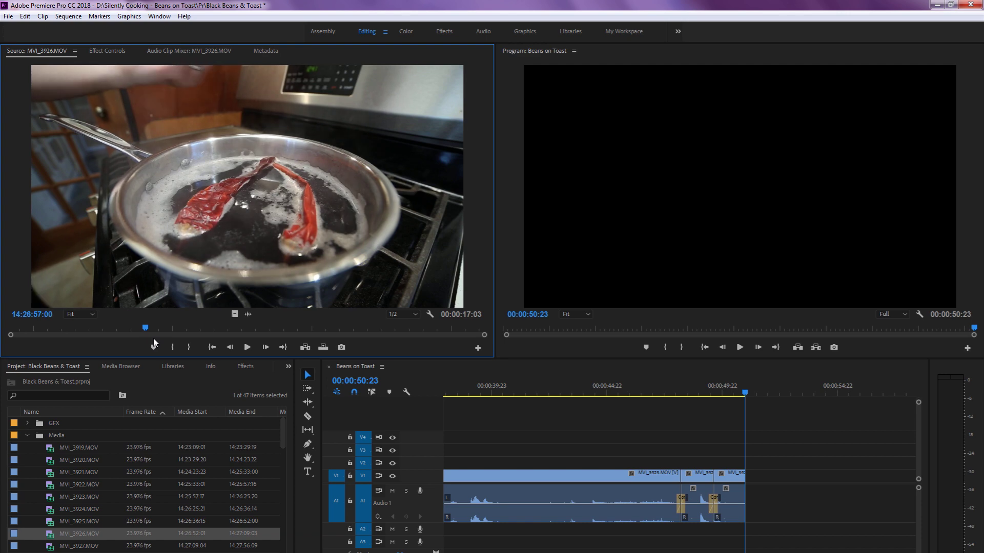
key("i")
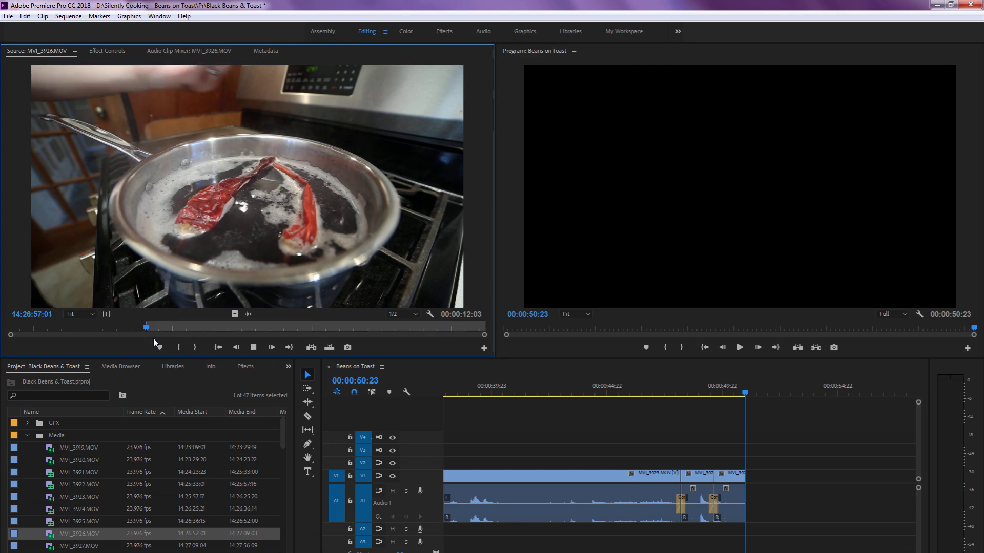
key("l")
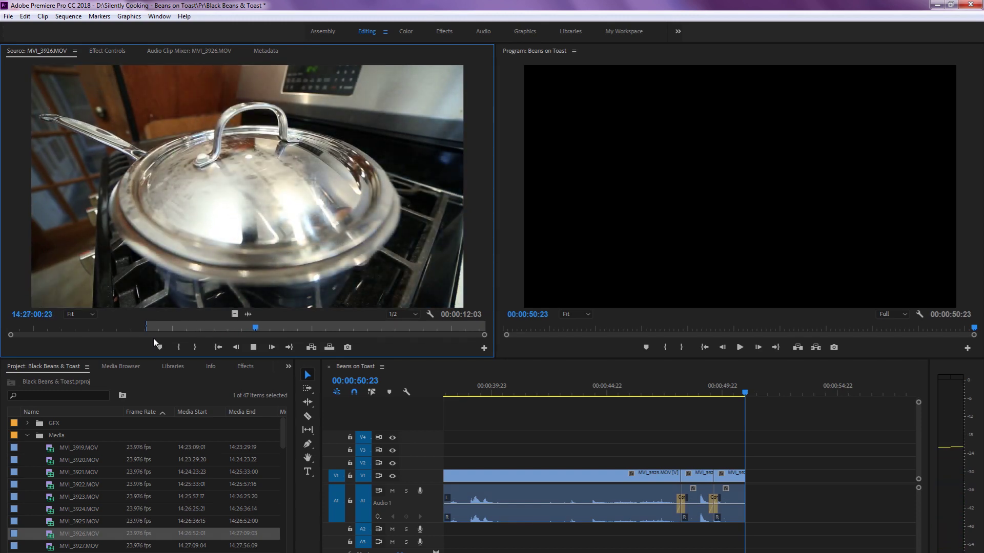
key("o")
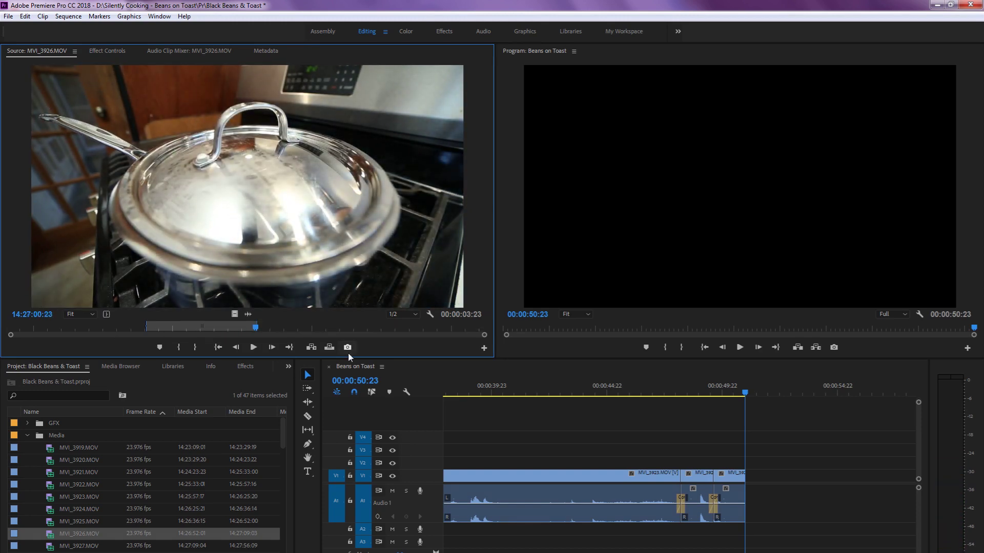
Add the marked MVI_3926.MOV range at the end of the sequence and return the playhead to its first frame at 00:00:50:23
key(".")
left_click(776, 412)
left_click(758, 397)
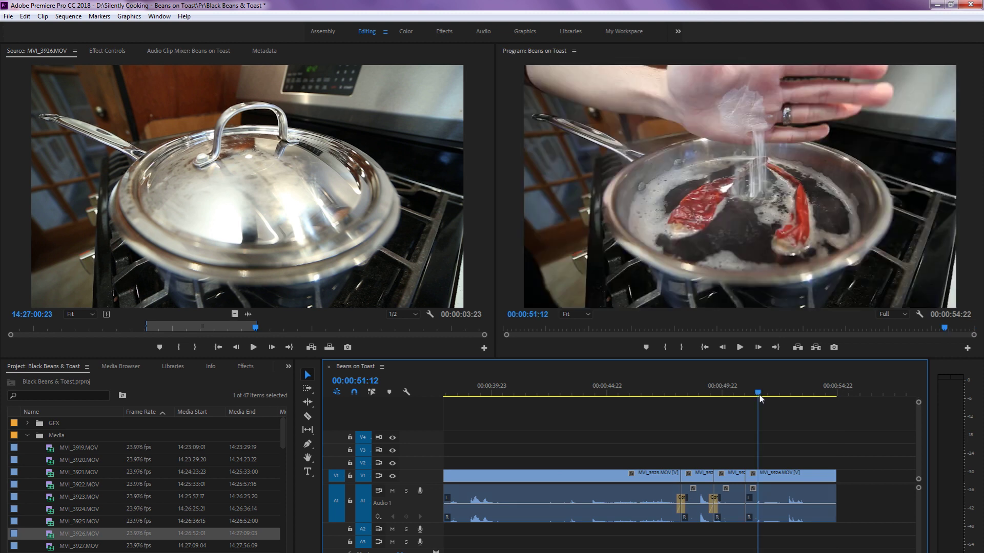
key("Left")
key("Left")
key("Left")
key("Left")
key("Left")
key("Left")
key("Left")
key("Left")
key("Left")
key("Left")
key("Left")
key("Left")
key("Left")
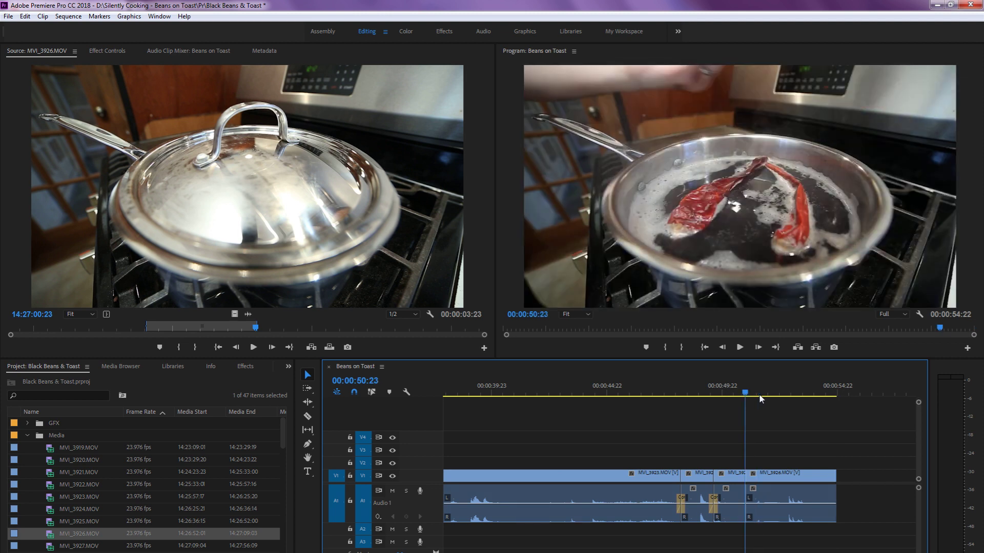
Open MVI_3927.MOV as the source clip and skim to the baking soda being poured into the palm, near 14:27:34:22
scroll(61, 514, "down", 1)
double_click(50, 512)
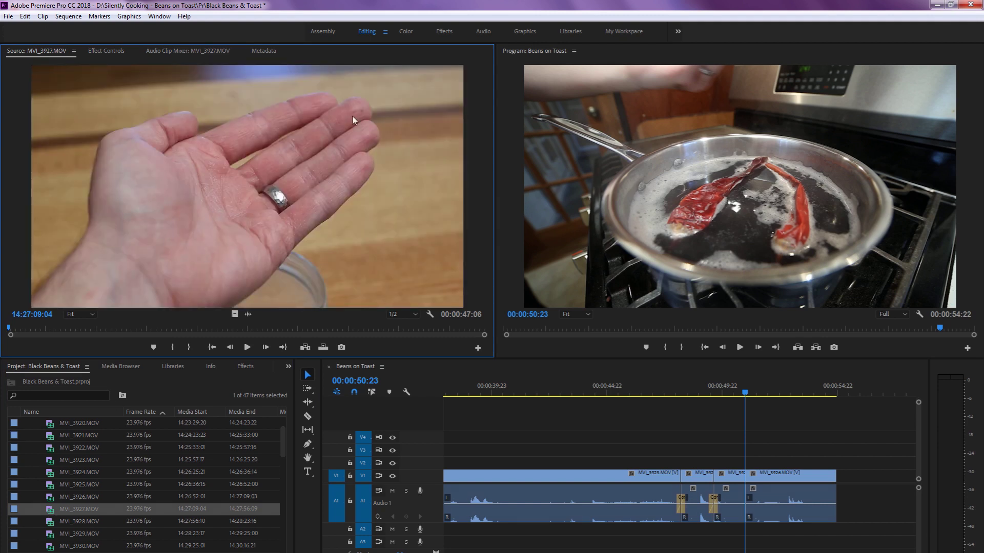
double_click(47, 521)
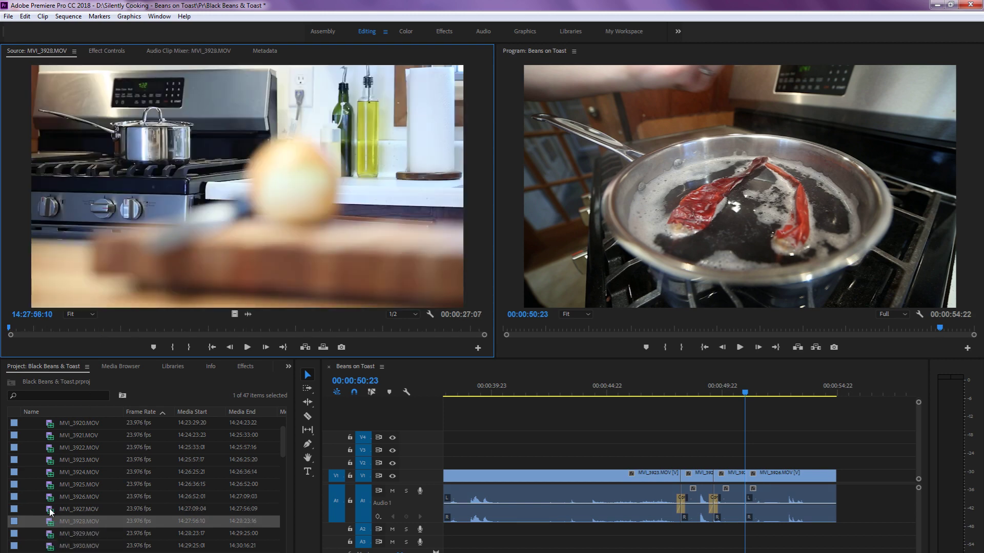
double_click(50, 511)
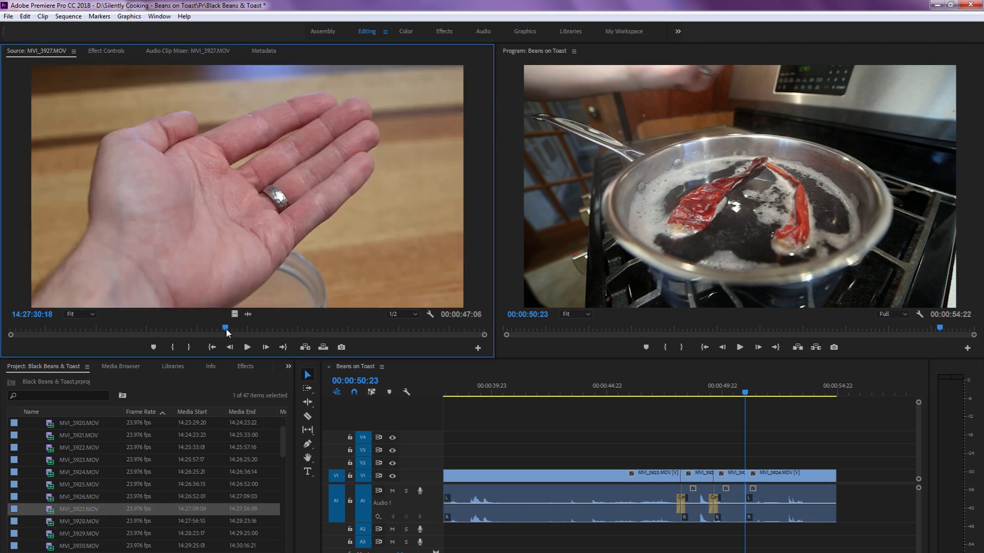
left_click_drag(228, 333, 269, 337)
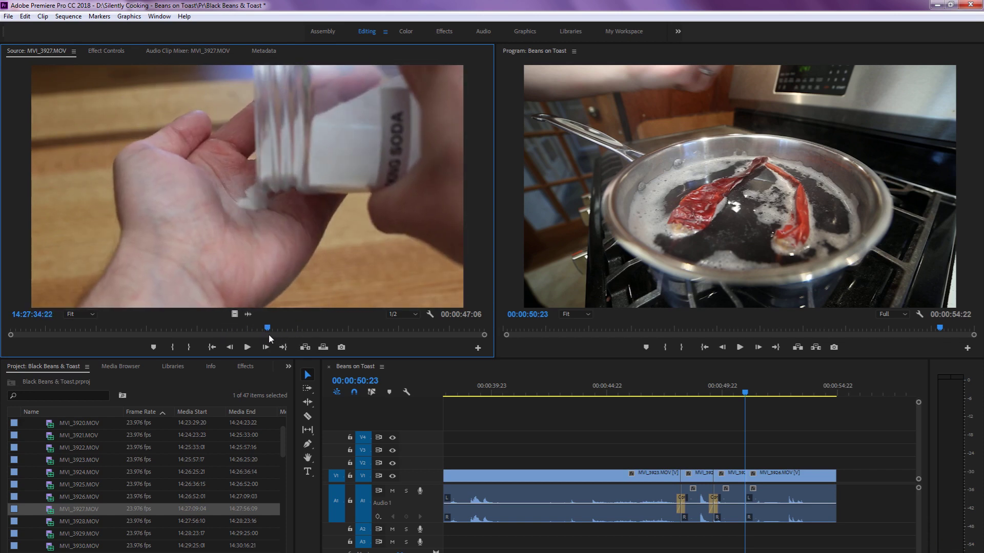
Fine-tune the start of the baking soda pour frame by frame and mark the MVI_3927.MOV In point at 14:27:34:17
key("Left")
key("Left")
key("Left")
key("Left")
key("Left")
key("Left")
key("Left")
key("Left")
key("Left")
key("Left")
key("Left")
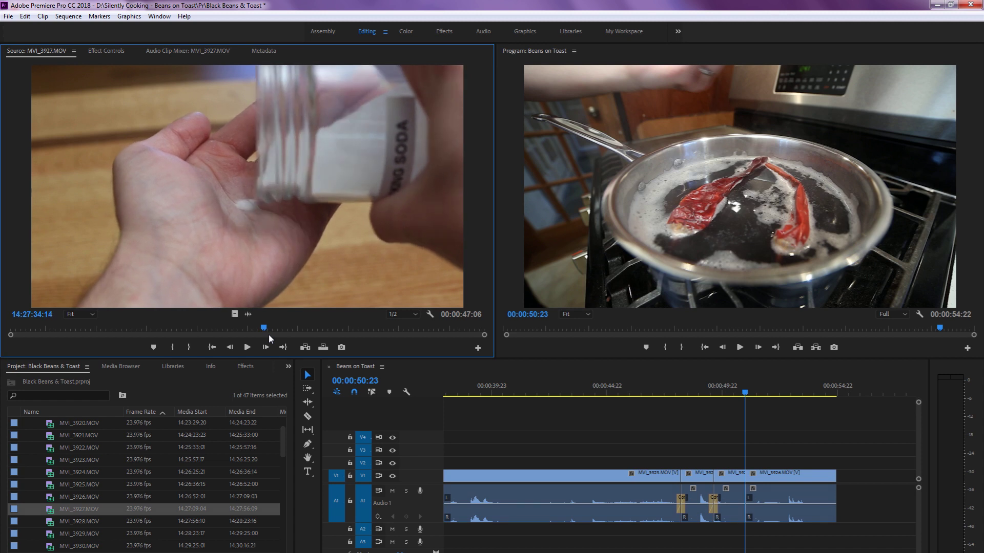
key("Right")
key("Right")
key("Right")
key("Right")
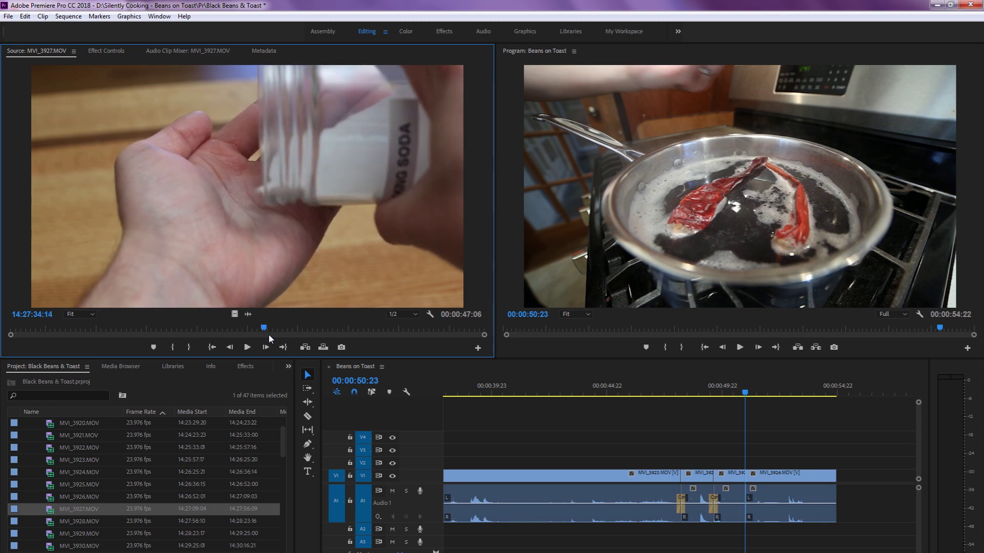
key("Right")
key("Right")
key("Right")
key("Right")
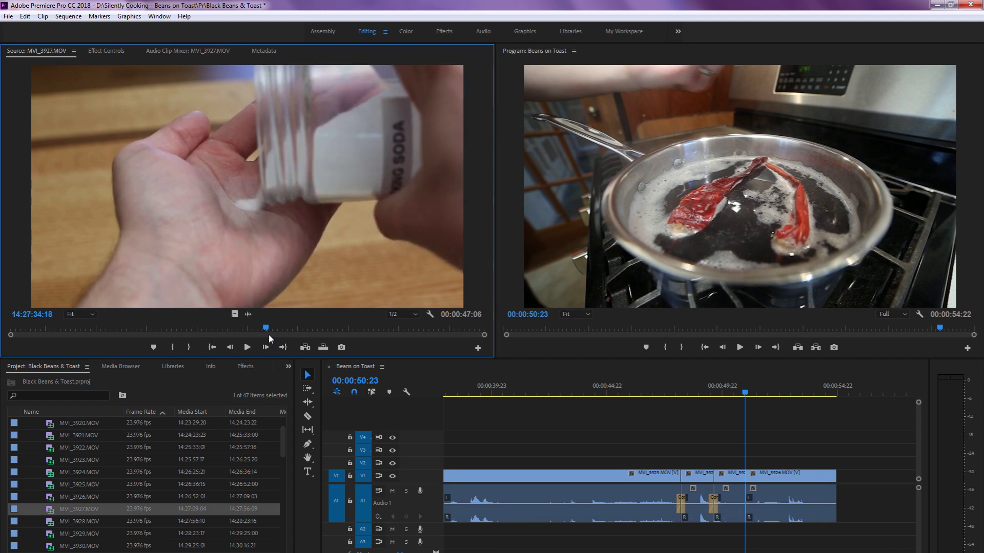
key("Left")
key("Left")
key("i")
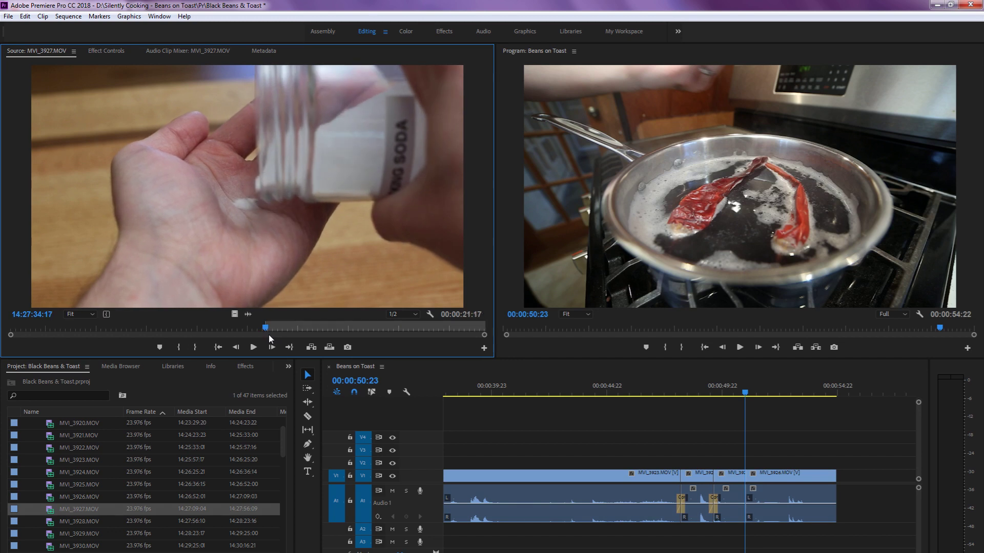
Play MVI_3927.MOV until the hand leaves the frame and mark the Out point at 14:27:37:10
key("space")
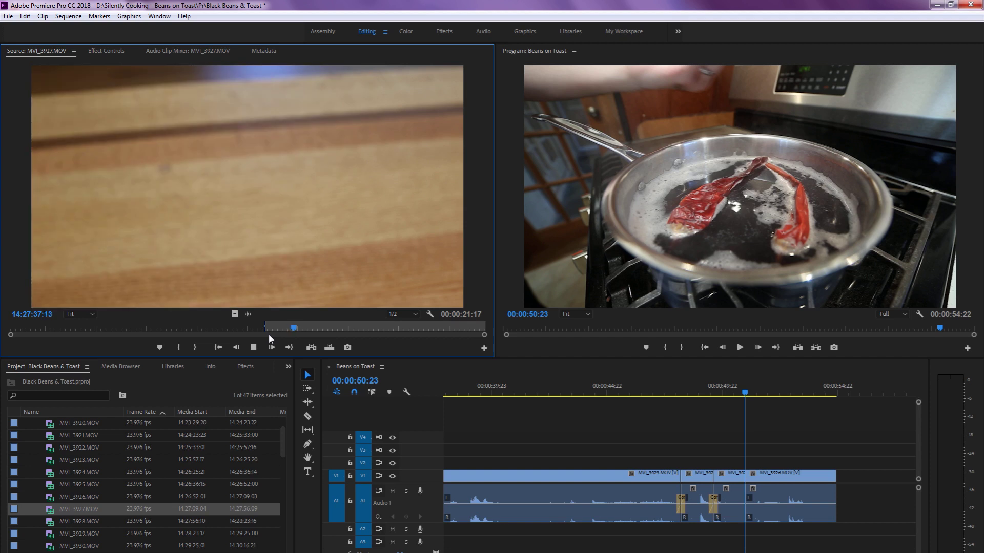
key("space")
key("o")
key("space")
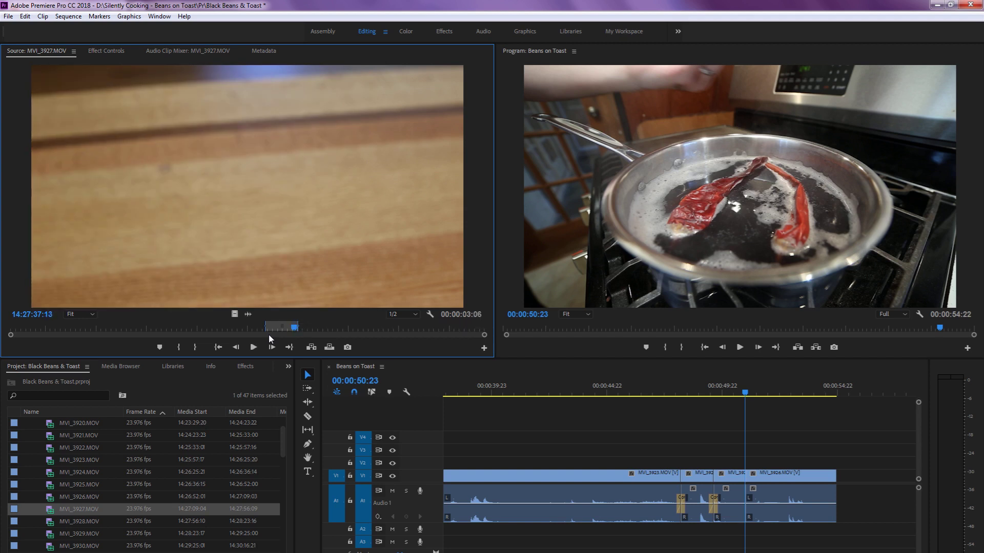
key("Left")
key("Left")
key("Left")
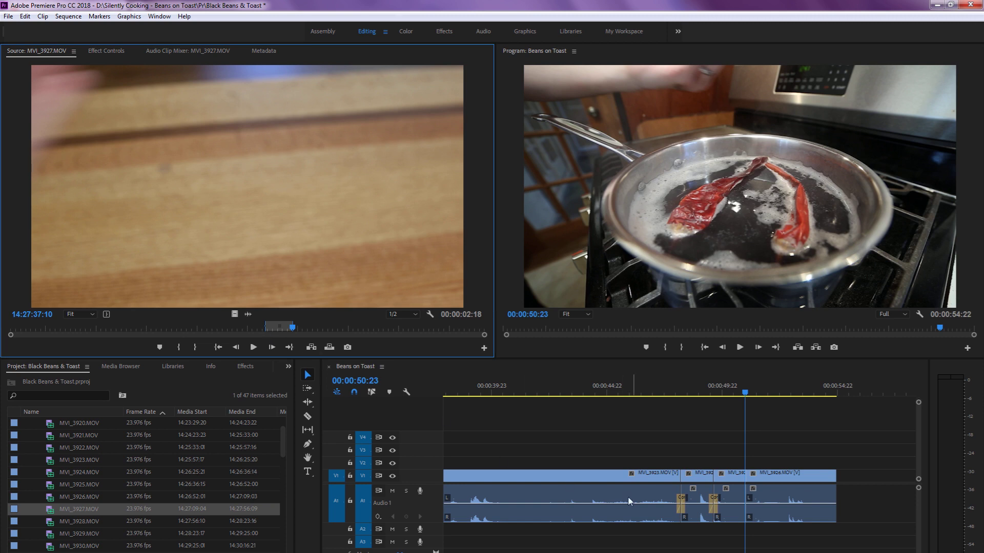
Insert the marked MVI_3927.MOV range at 00:00:50:23 ahead of the MVI_3926.MOV clip and scrub through it to 00:00:52:13
left_click(798, 427)
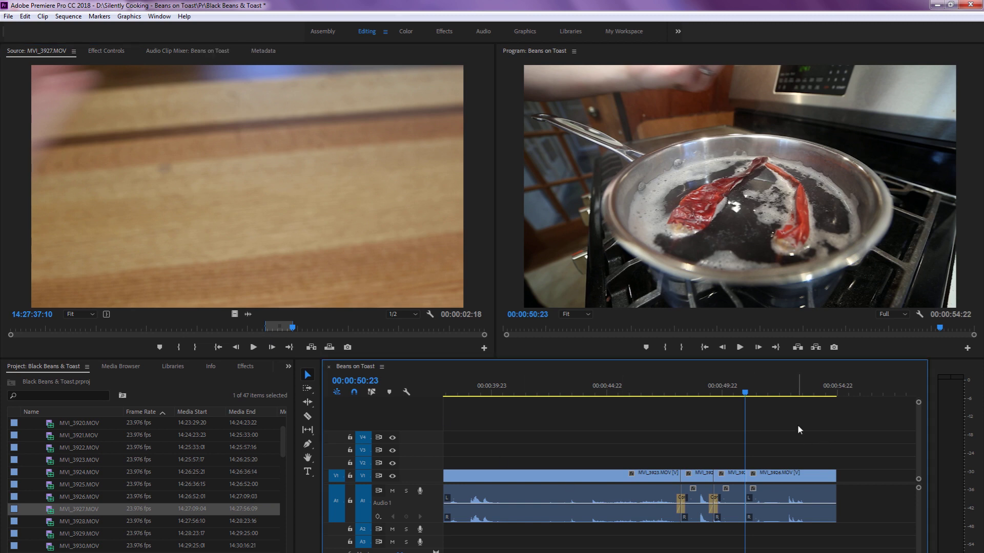
key("comma")
left_click(763, 392)
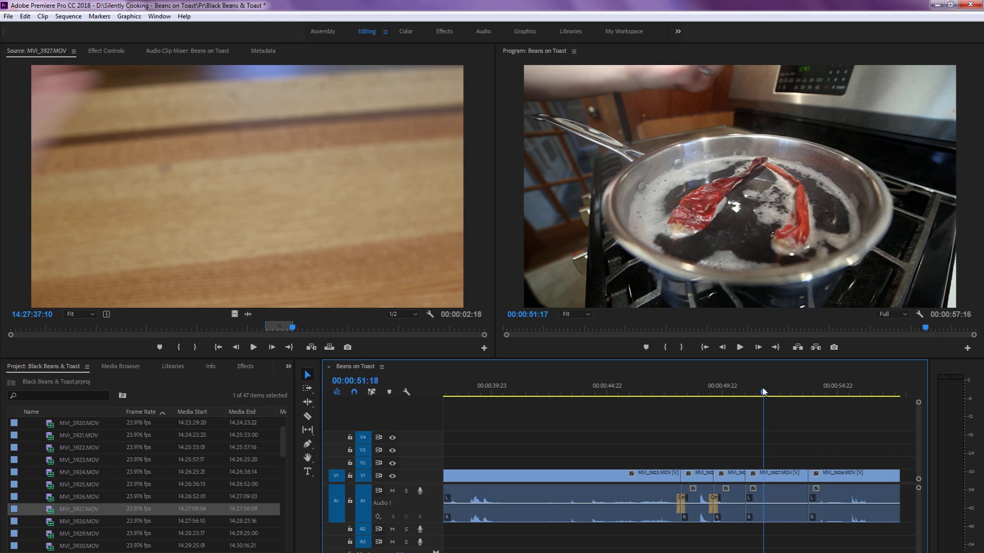
left_click_drag(763, 391, 783, 439)
Open the MVI_3924.MOV and MVI_3927.MOV clips from the sequence in the source view to inspect them
double_click(704, 476)
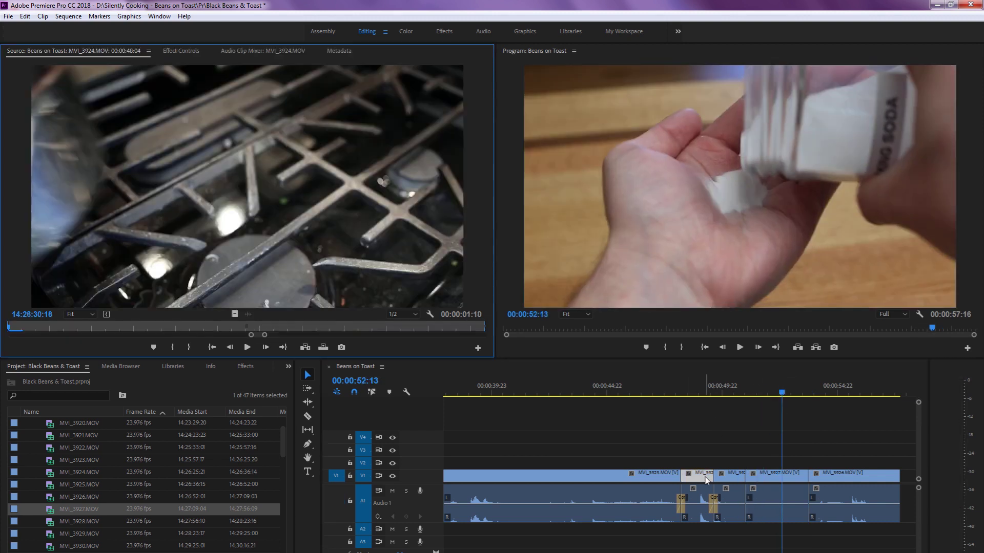
key("ctrl+shift+d")
double_click(736, 475)
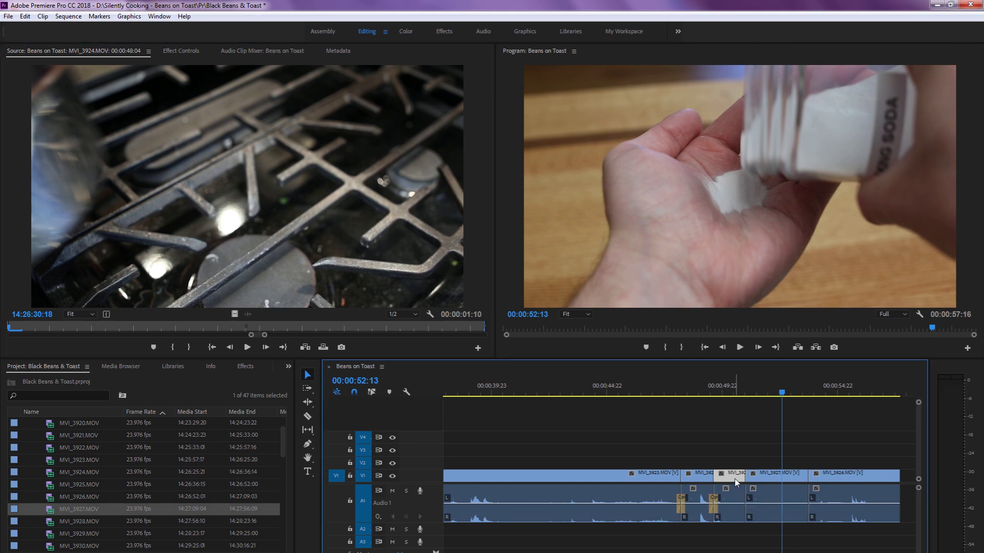
double_click(774, 480)
left_click(748, 427)
Apply the default audio transition at the cuts before and after the MVI_3927.MOV clip in the sequence
key("minus")
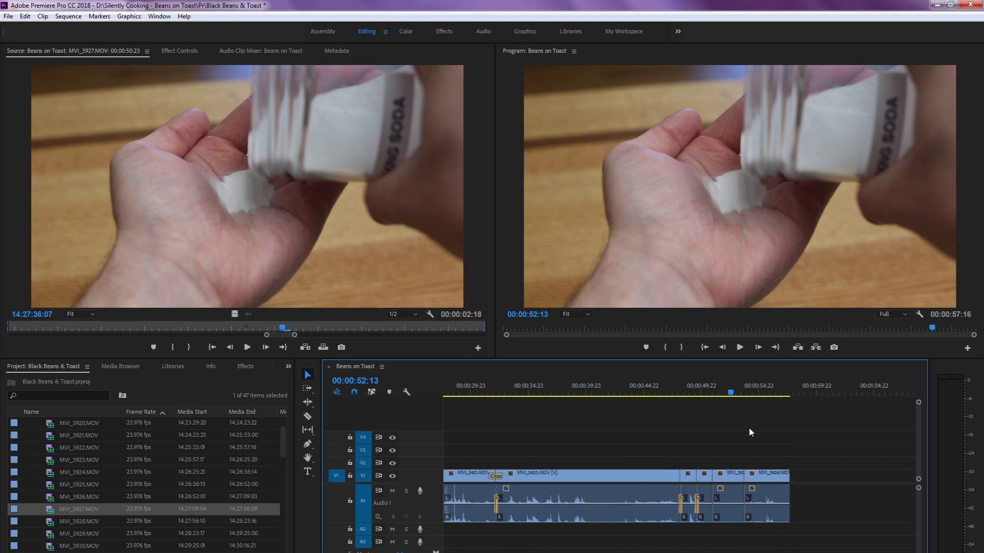
key("equal")
key("minus")
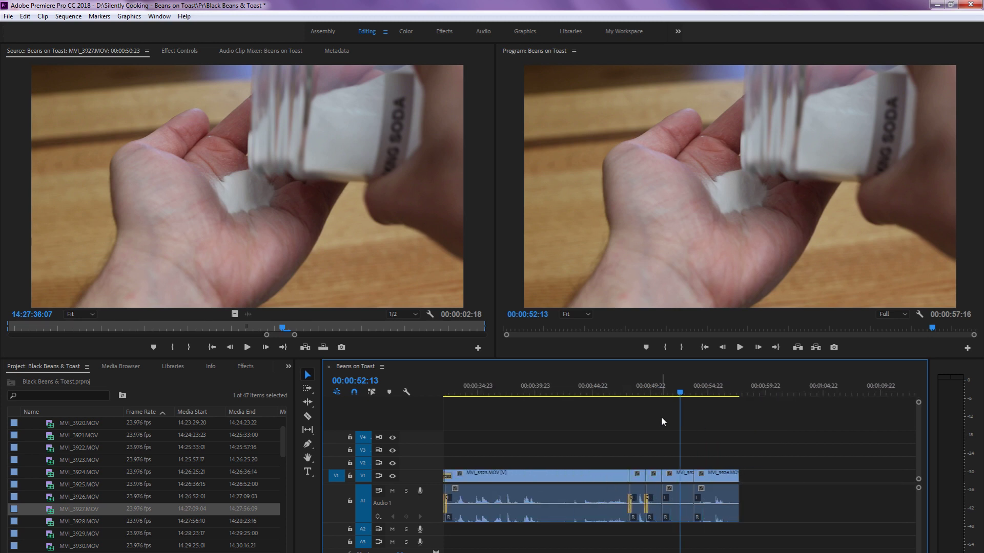
key("Up")
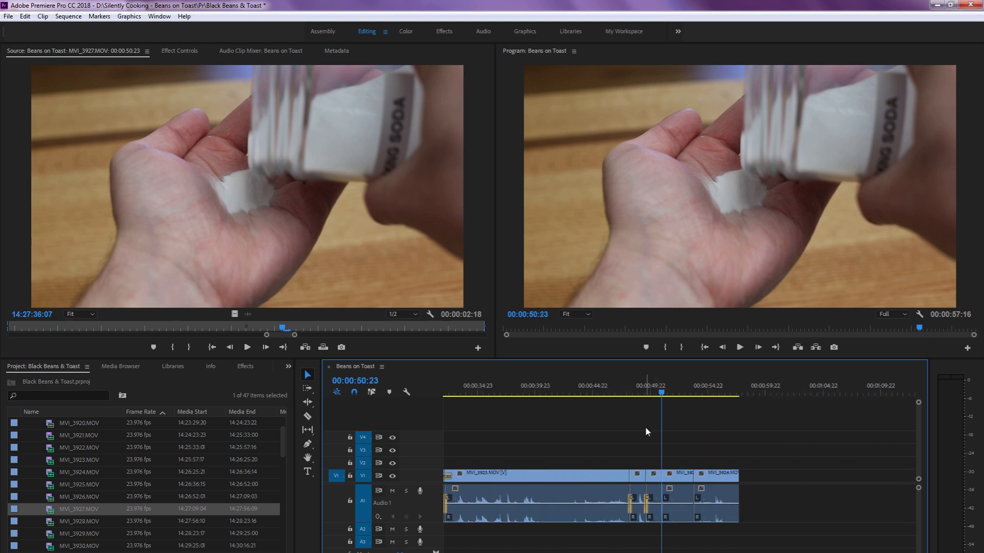
key("ctrl+shift+d")
key("Down")
key("ctrl+shift+d")
key("Up")
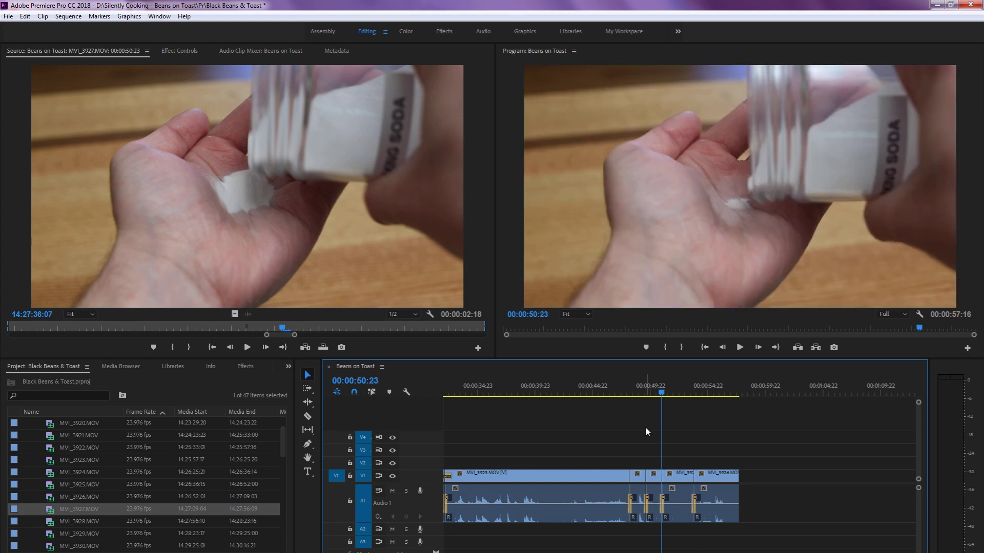
Scrub the baking soda shots and play the sequence through to 00:00:57:06 to check the new cuts
left_click(684, 394)
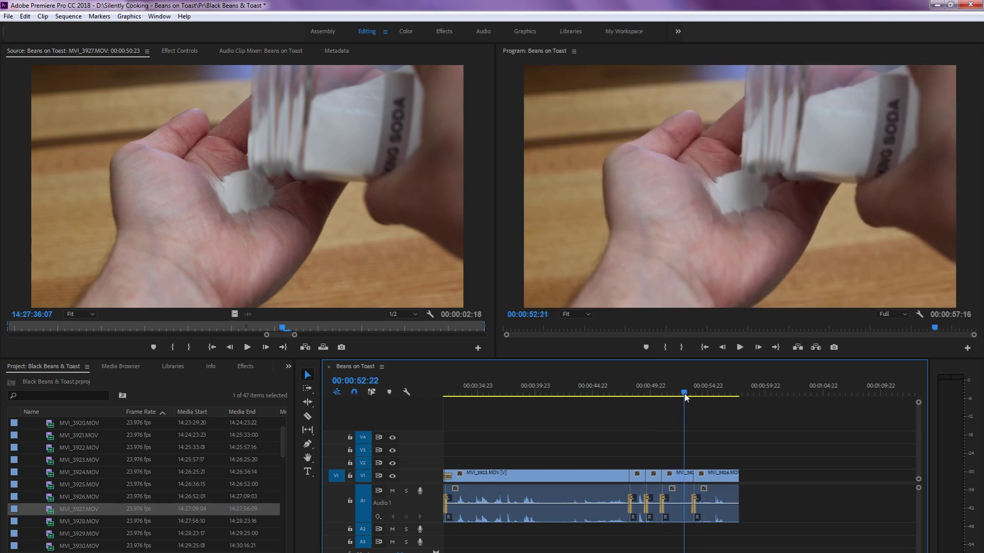
mouse_move(685, 395)
left_mouse_down()
mouse_move(694, 394)
mouse_move(678, 393)
left_mouse_up()
left_click(698, 392)
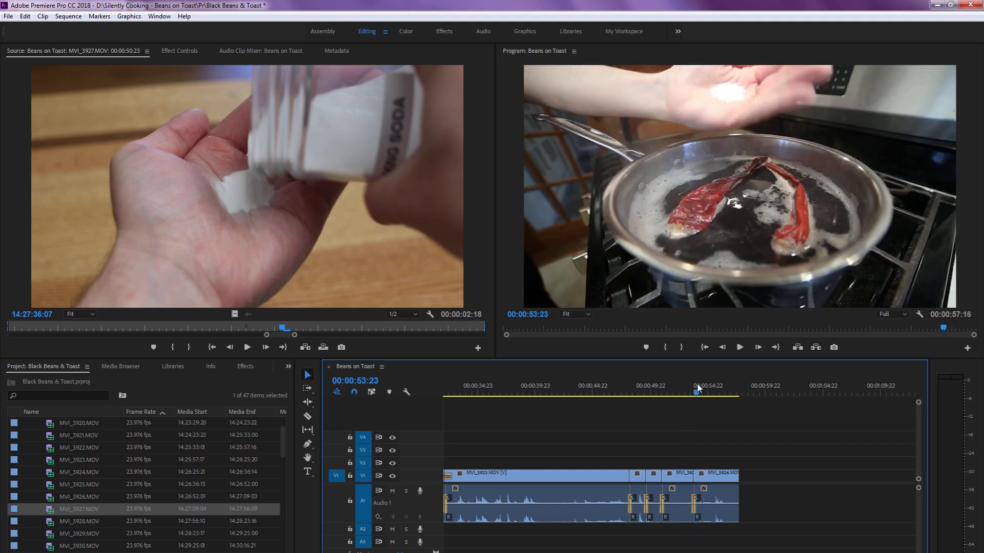
left_click(544, 392)
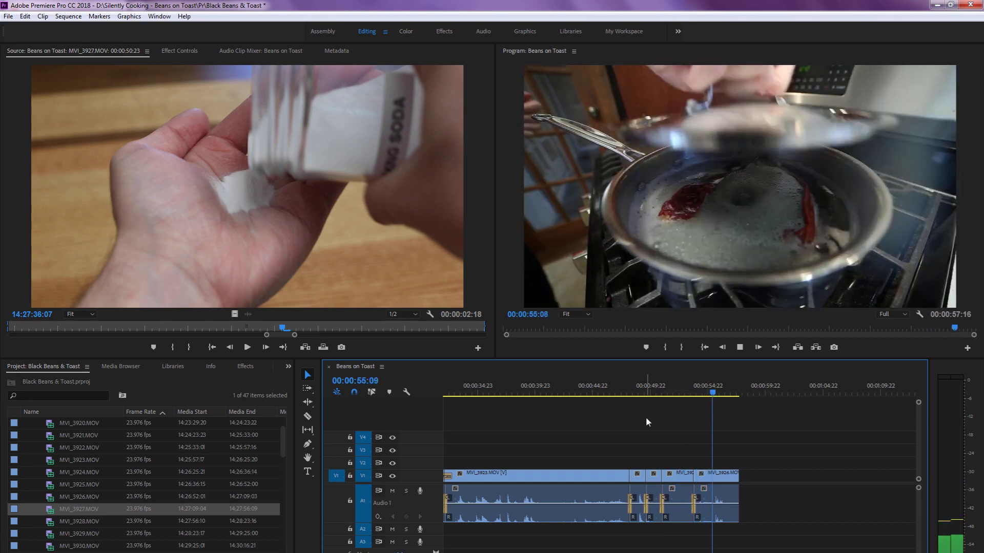
key("space")
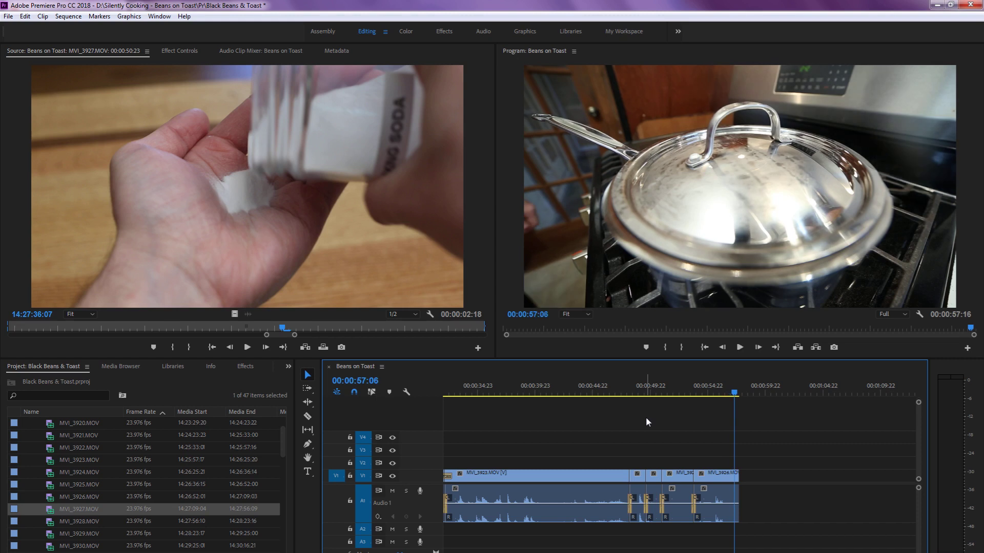
Replay the burner shot, split MVI_3925.MOV at 00:00:50:09, and remove its tail along with the gap it leaves
left_click(622, 393)
key("equal")
key("equal")
key("space")
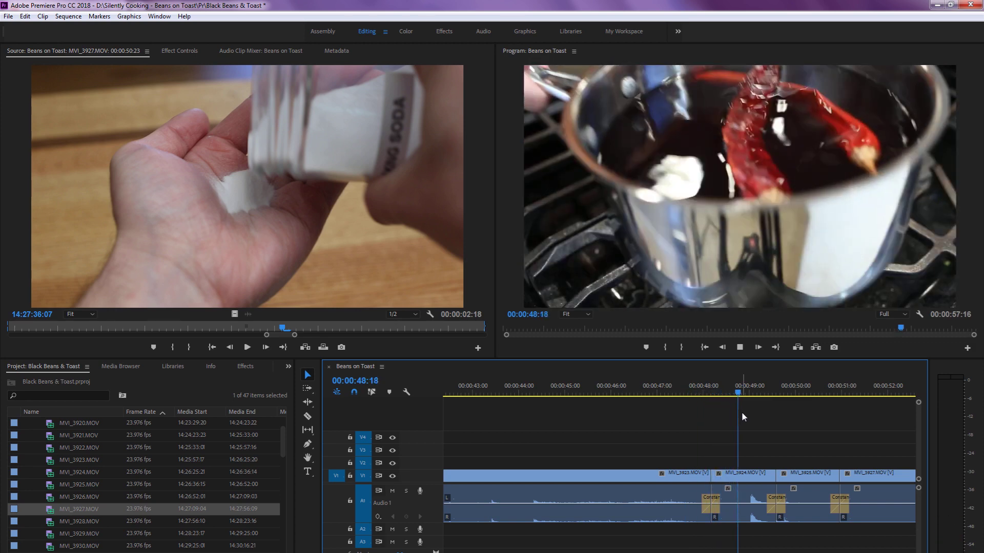
key("space")
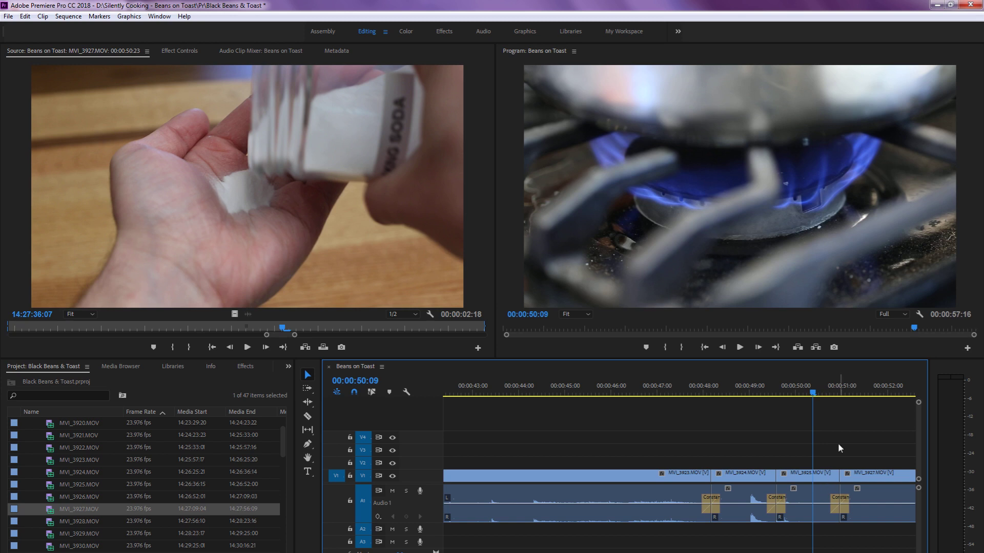
key("ctrl+k")
left_click_drag(831, 422, 815, 493)
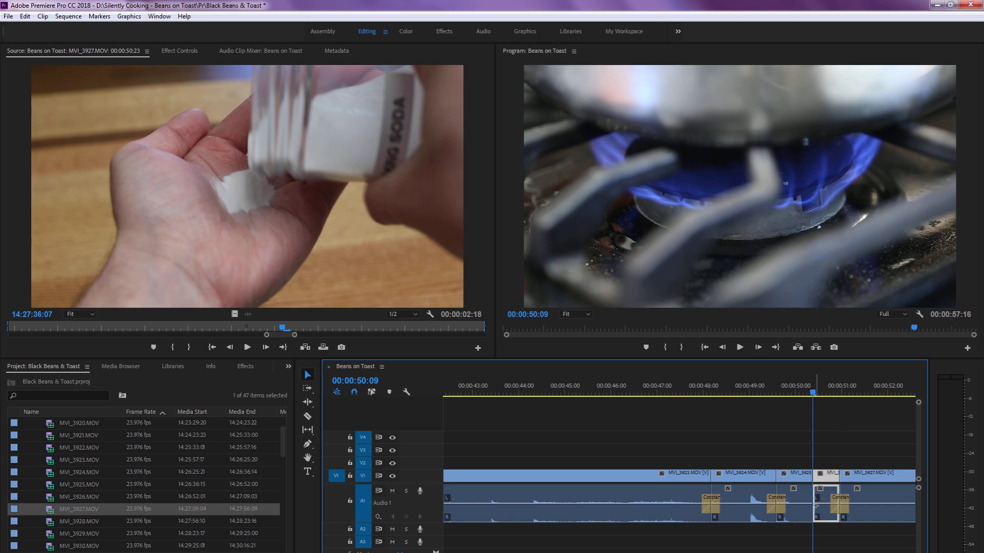
key("Delete")
key("Delete")
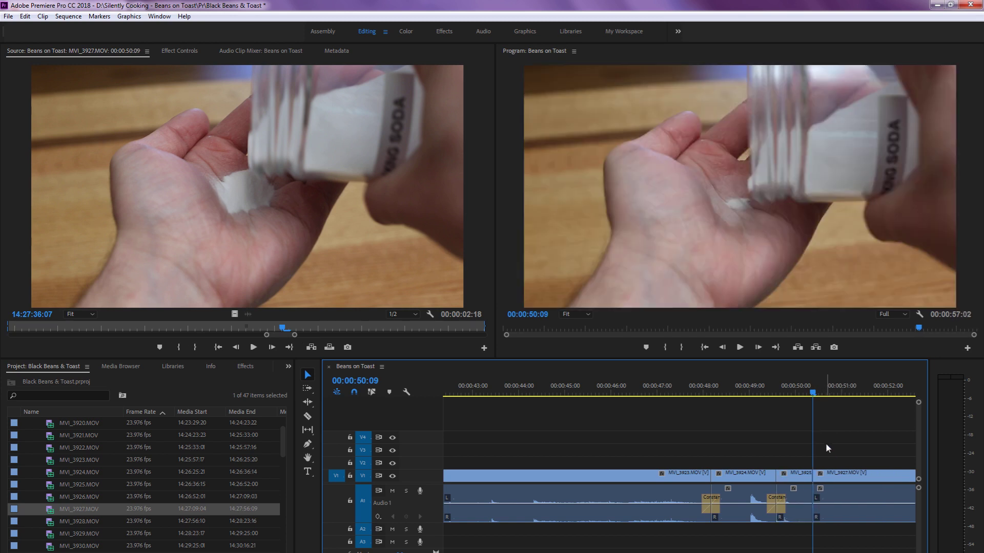
Apply the default audio transition at the 00:00:50:09 cut between MVI_3925.MOV and MVI_3927.MOV
key("ctrl+shift+d")
key("minus")
key("minus")
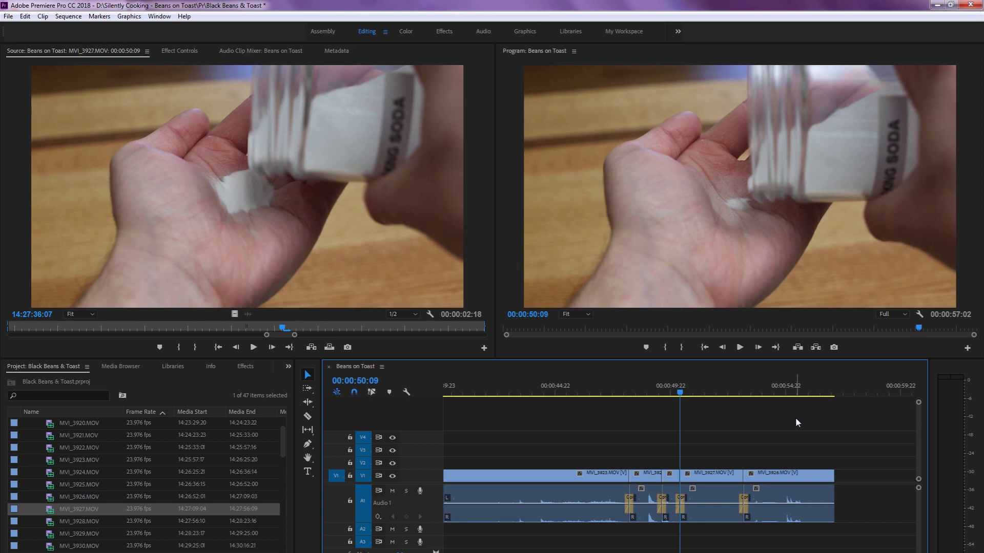
Play the sequence from 00:00:46:17 to its end to review the pot, burner and baking soda shots
left_click(616, 394)
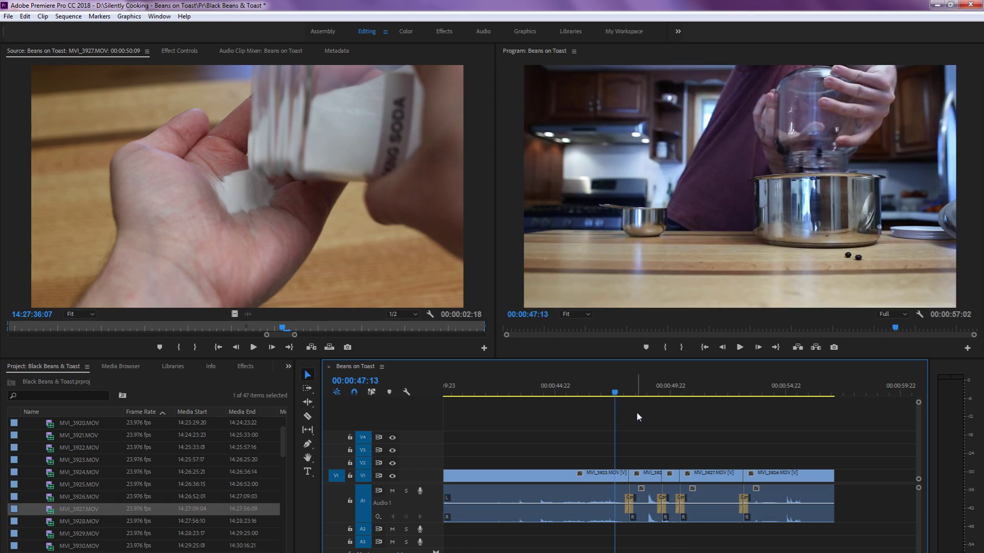
key("minus")
key("minus")
key("equal")
key("equal")
left_click(661, 393)
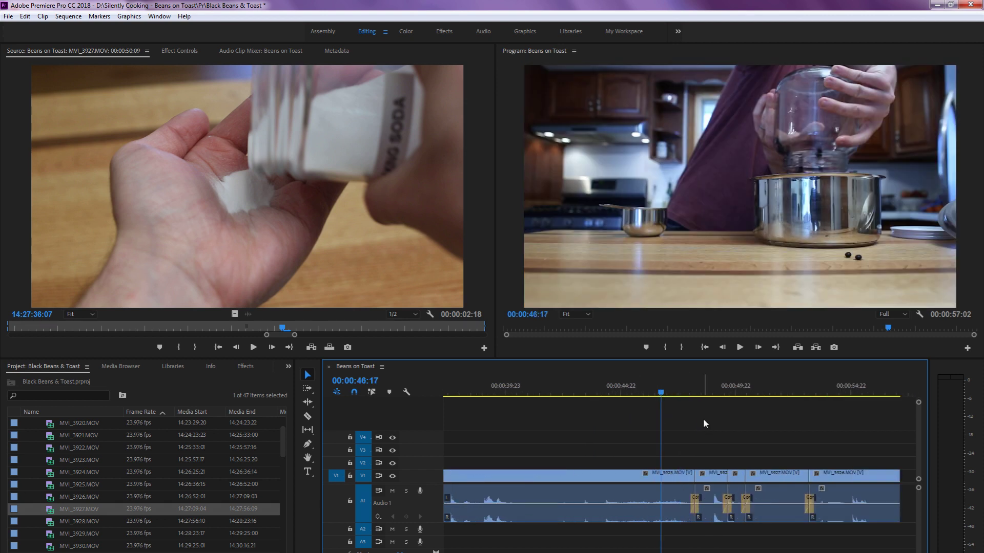
scroll(703, 419, "up", 2)
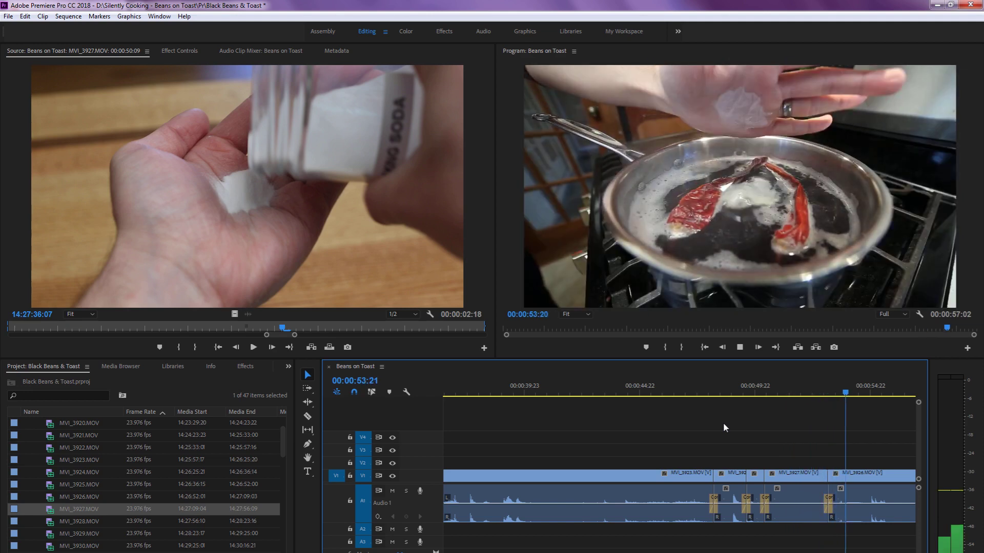
Open MVI_3928.MOV in the source monitor and play the onion cutting from 14:28:05:15 to 14:28:12:20
key("minus")
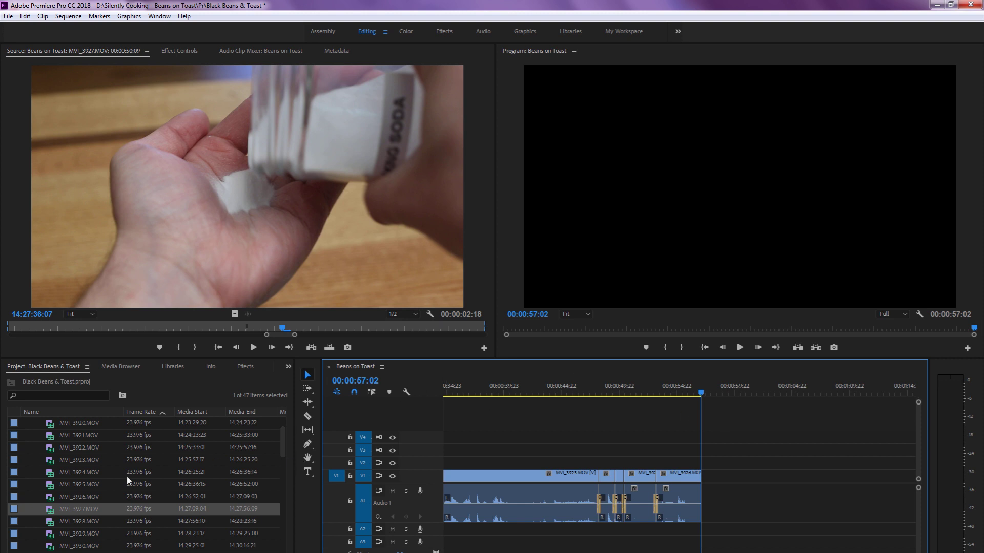
double_click(51, 521)
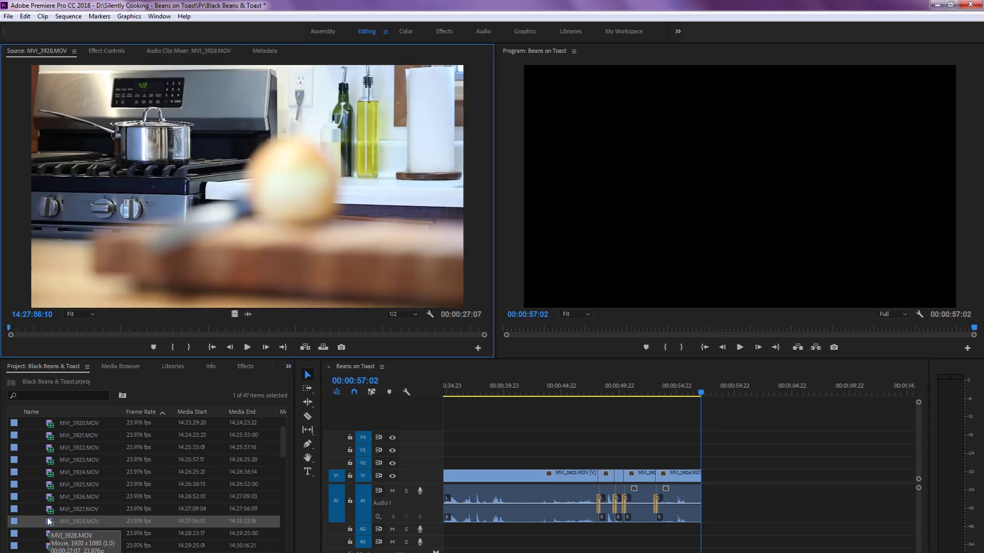
left_click(214, 329)
left_click_drag(212, 328, 169, 338)
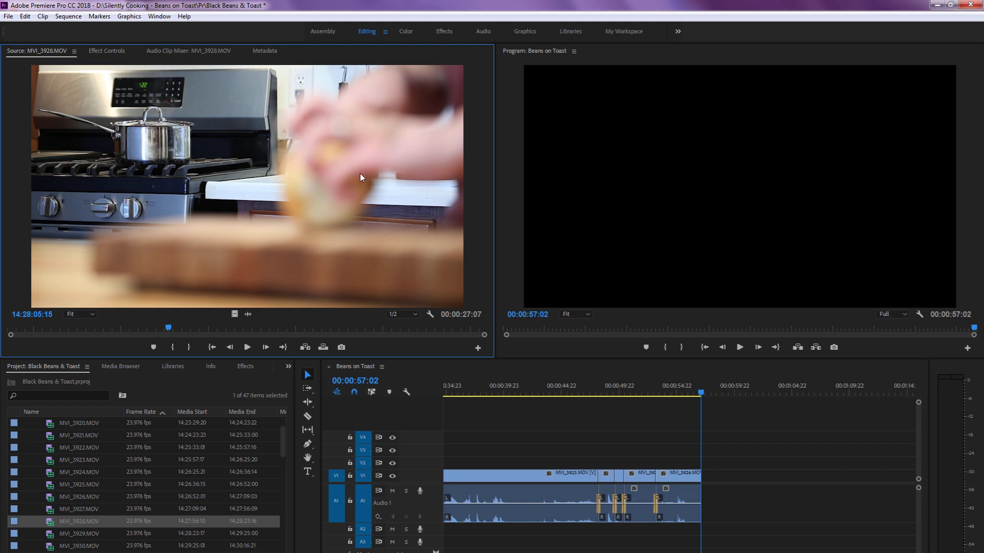
key("space")
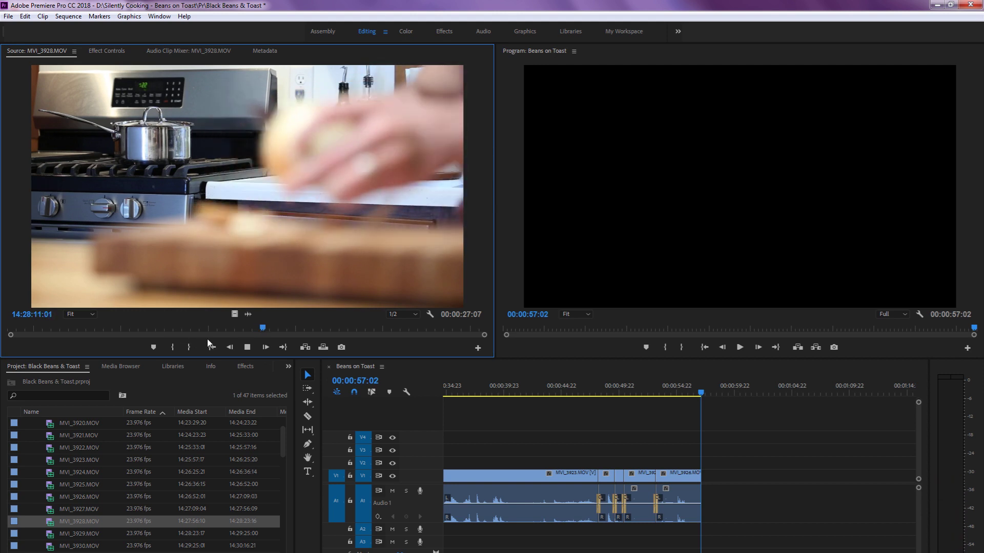
key("space")
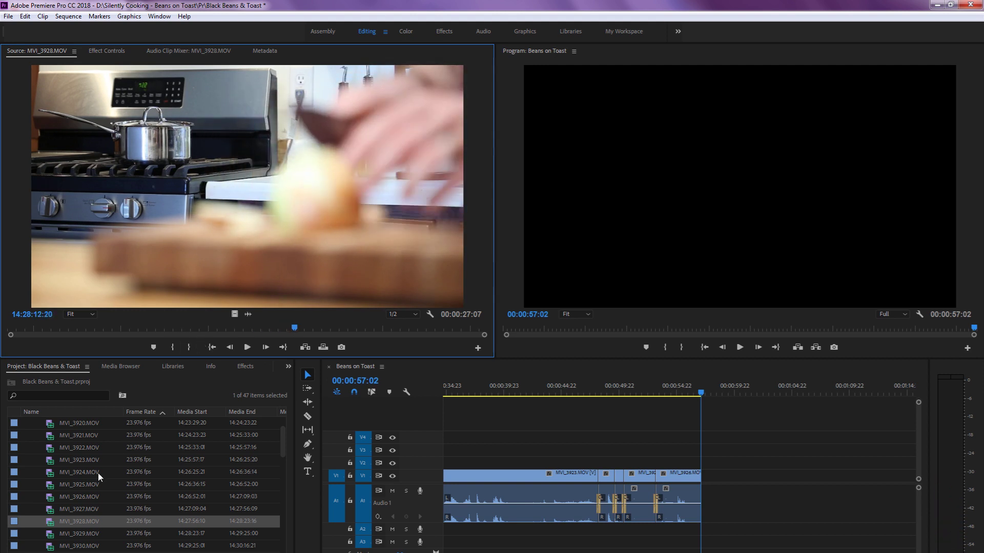
Compare the onion shots MVI_3928.MOV and MVI_3929.MOV by alternating them in the source monitor, finishing on MVI_3928.MOV
double_click(51, 534)
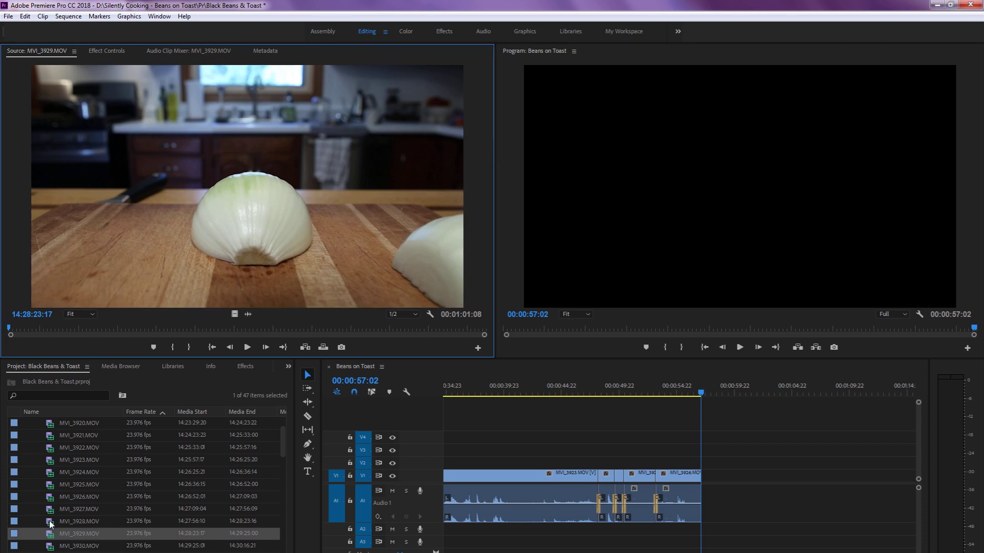
double_click(51, 522)
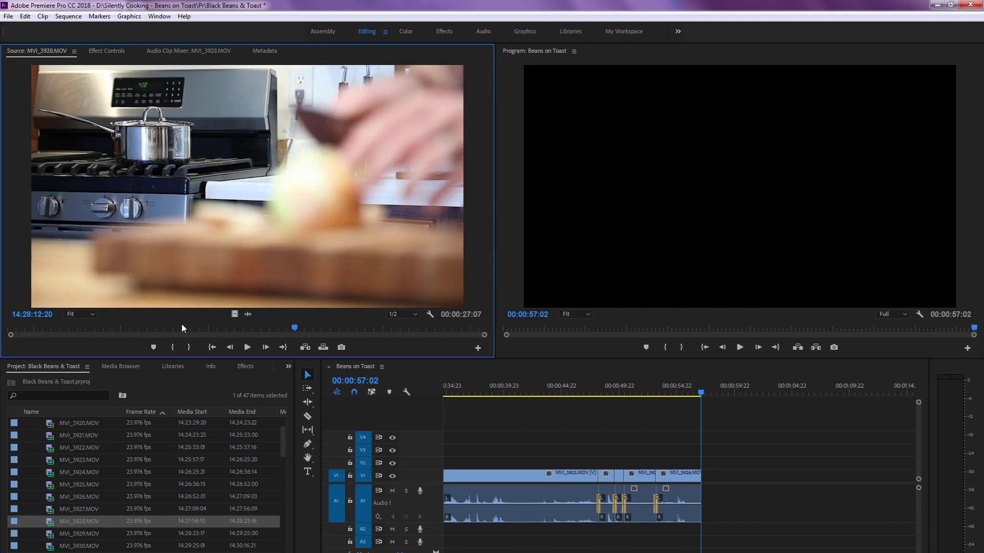
double_click(53, 537)
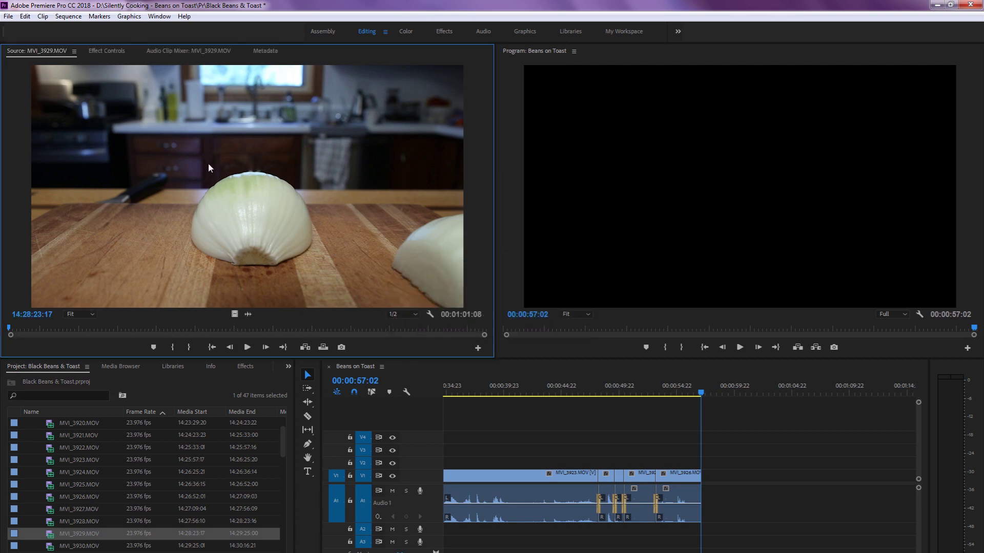
double_click(42, 521)
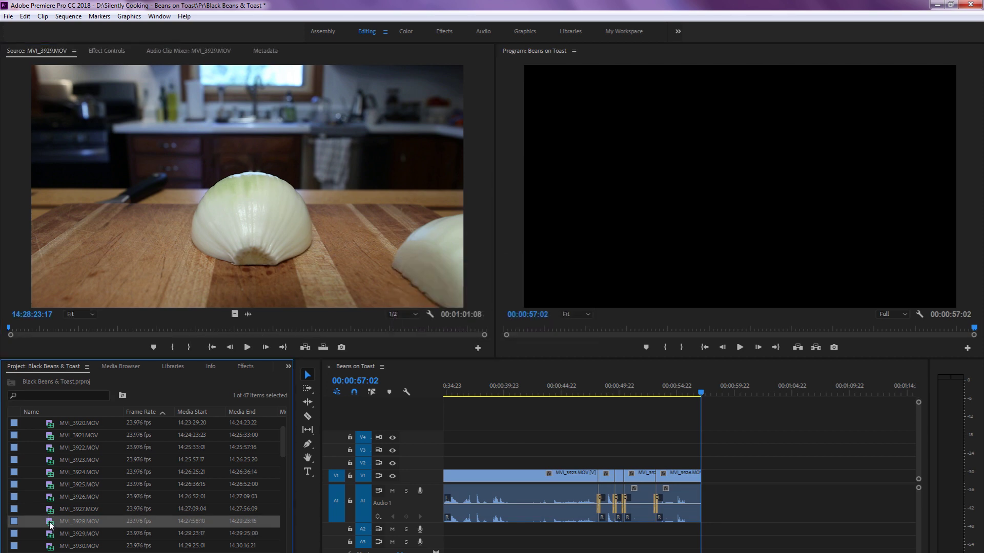
double_click(48, 535)
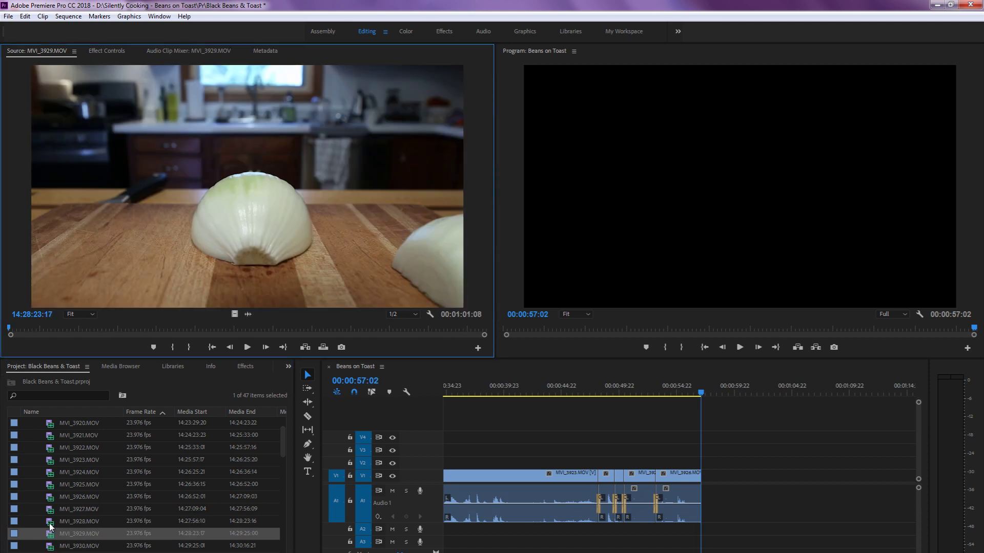
double_click(50, 524)
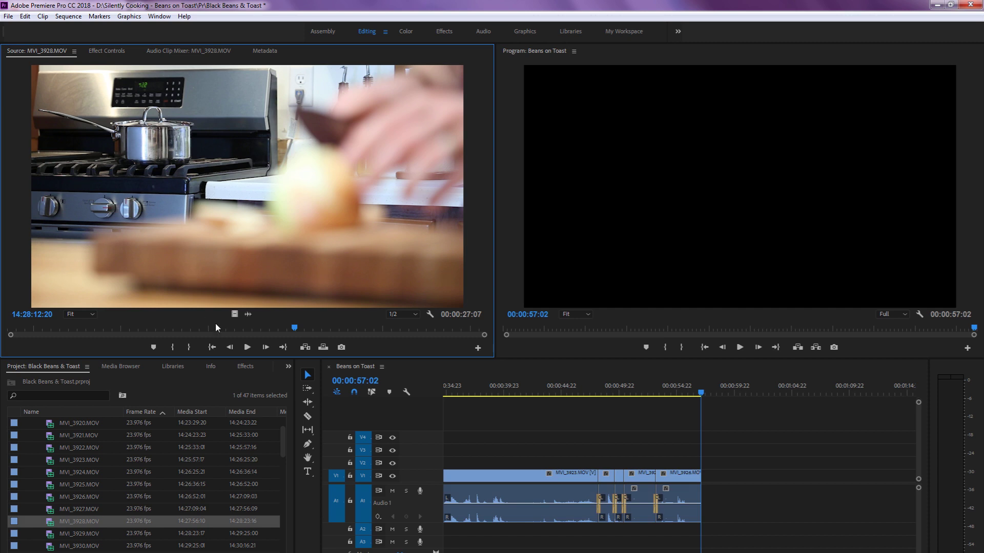
left_click(669, 419)
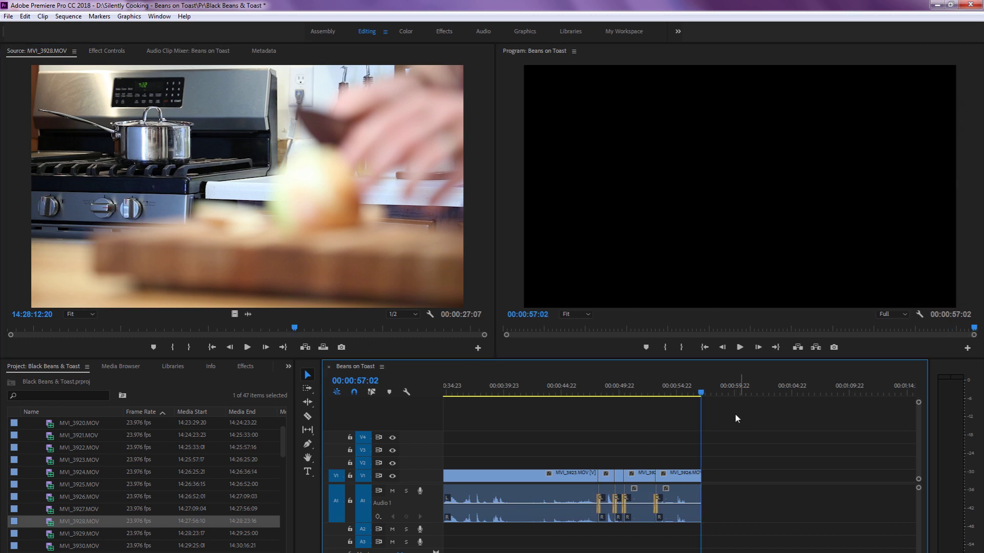
Mark an In point at 14:28:03:17 in MVI_3928.MOV and play the onion cutting from there to 14:28:06:16
left_click(291, 282)
left_click_drag(292, 331, 157, 377)
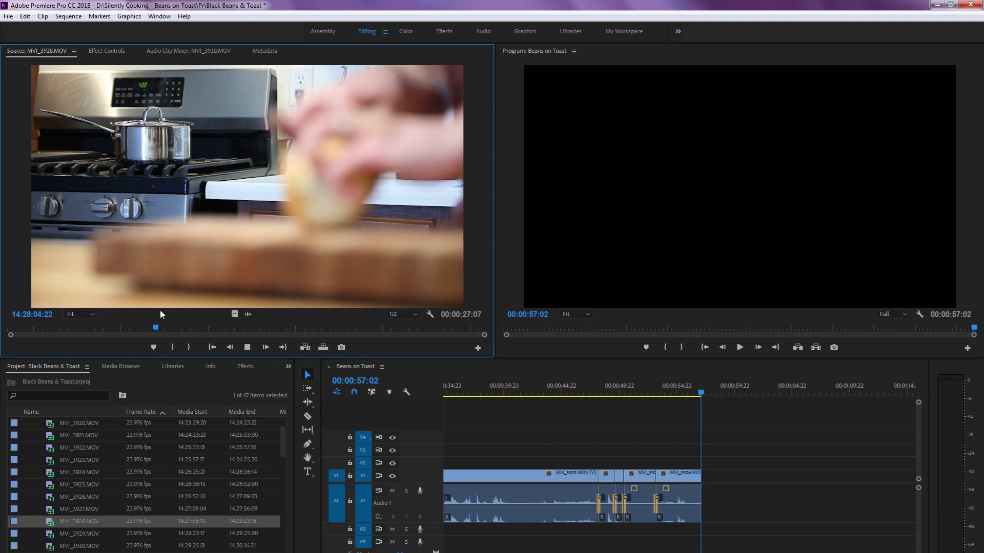
key("k")
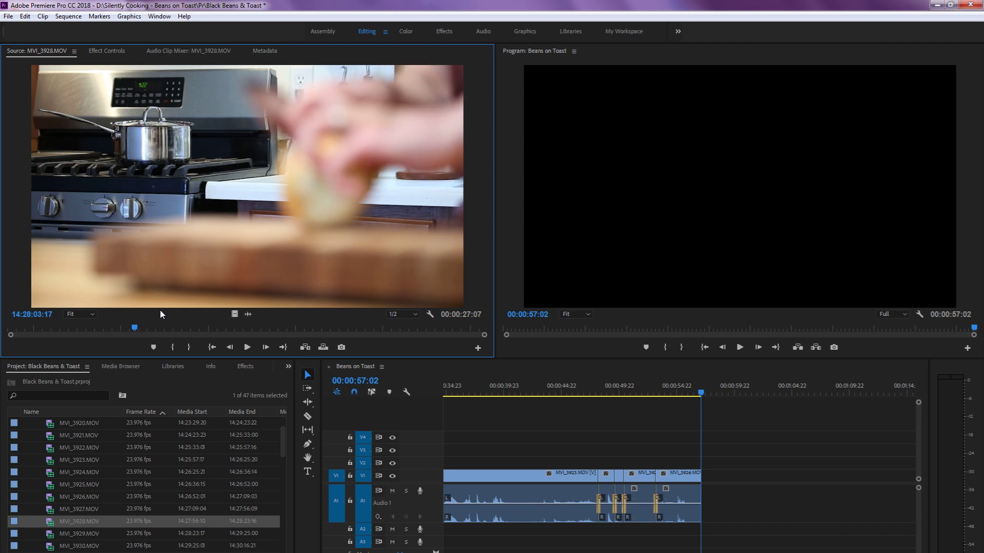
key("i")
key("l")
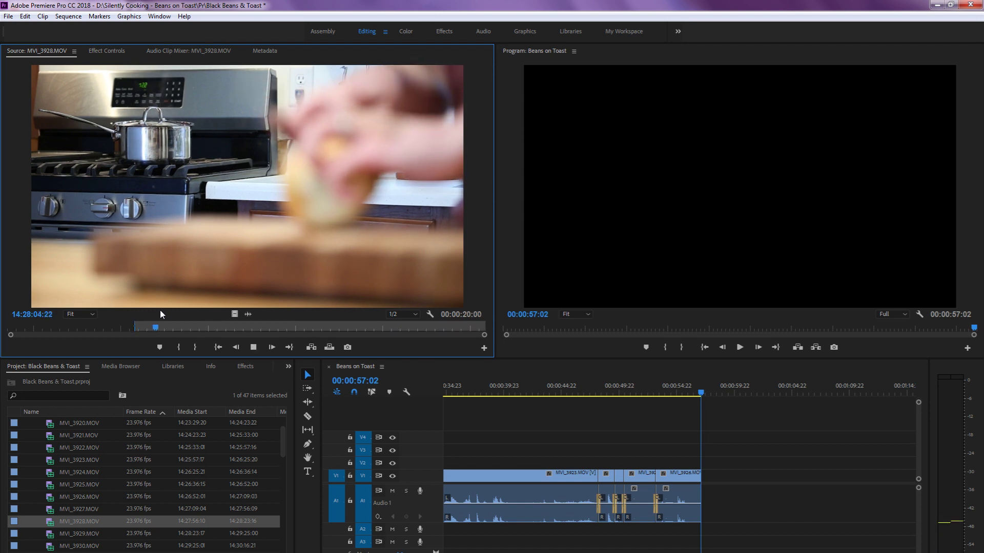
key("k")
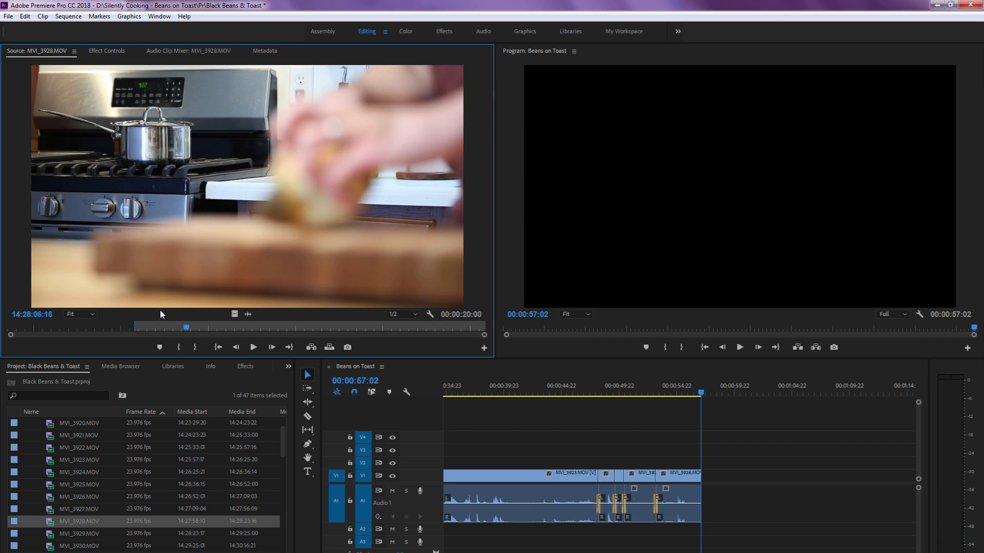
Mark the source range of MVI_3928.MOV from 14:28:05:02 to 14:28:09:12, covering the first onion cut
key("j")
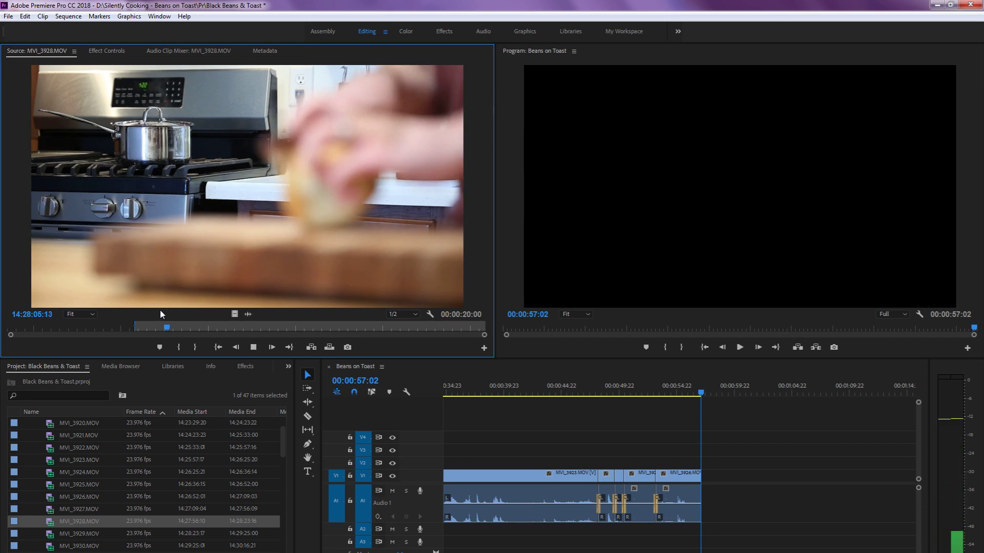
key("k")
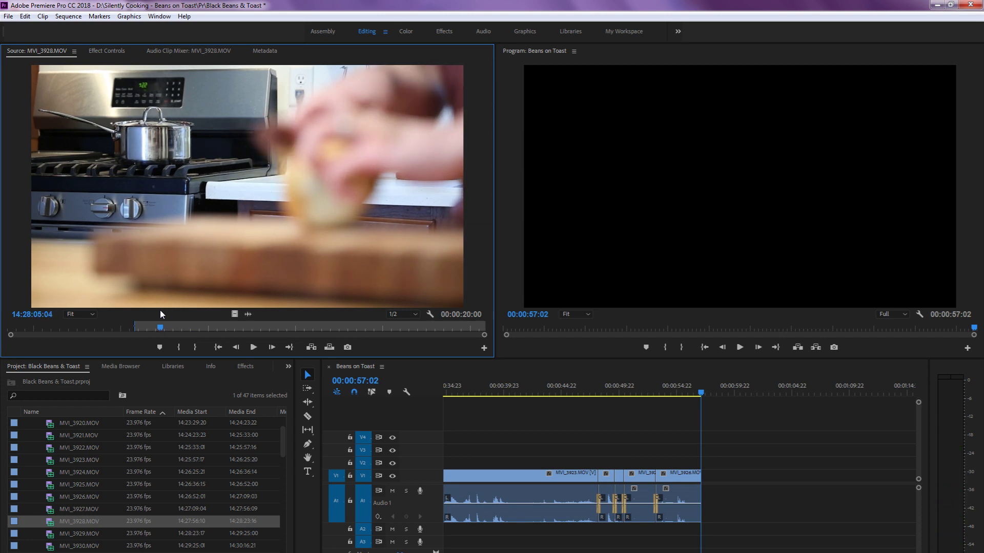
key("Left")
key("Left")
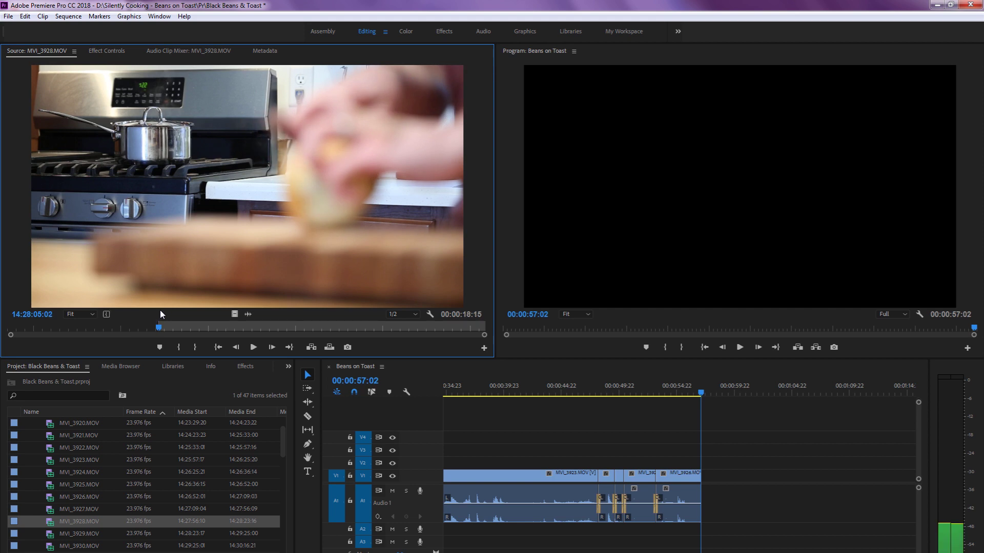
key("l")
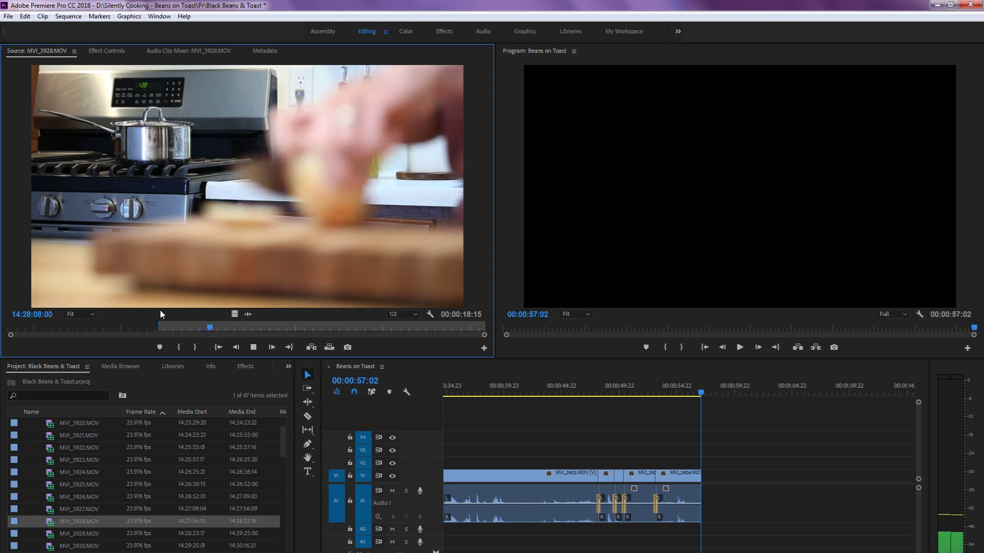
key("o")
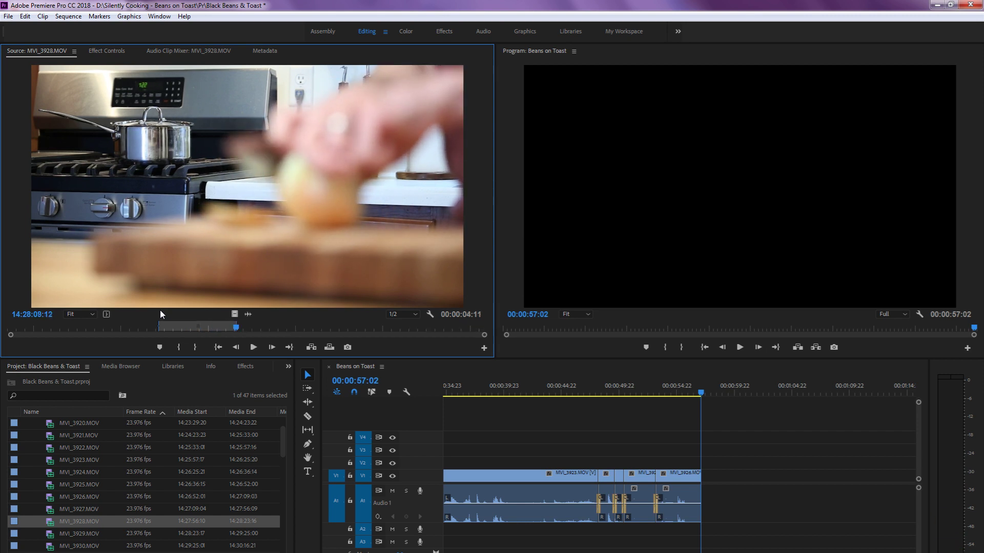
Overwrite the marked range of MVI_3928.MOV onto the end of the sequence and apply the default audio transition at its opening cut
key("period")
double_click(735, 480)
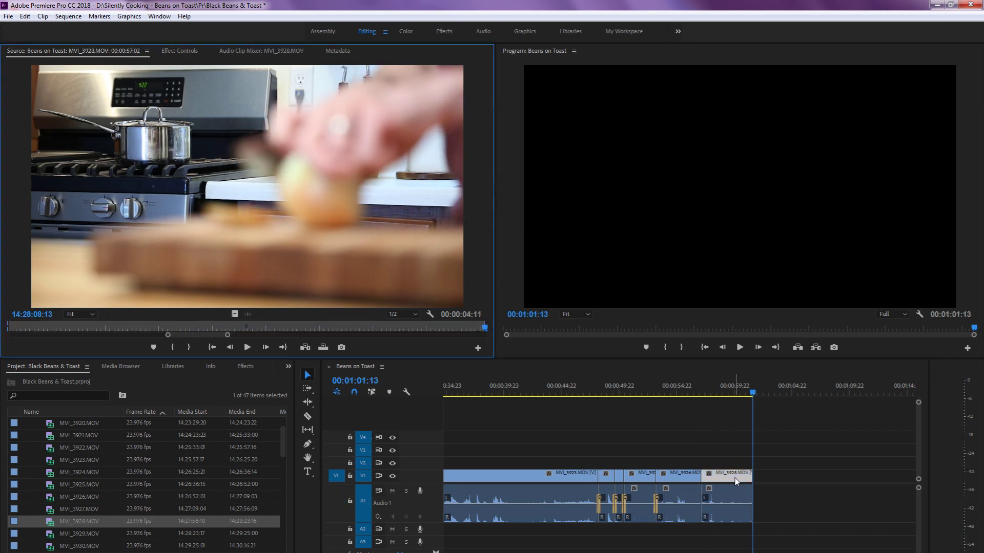
left_click(720, 419)
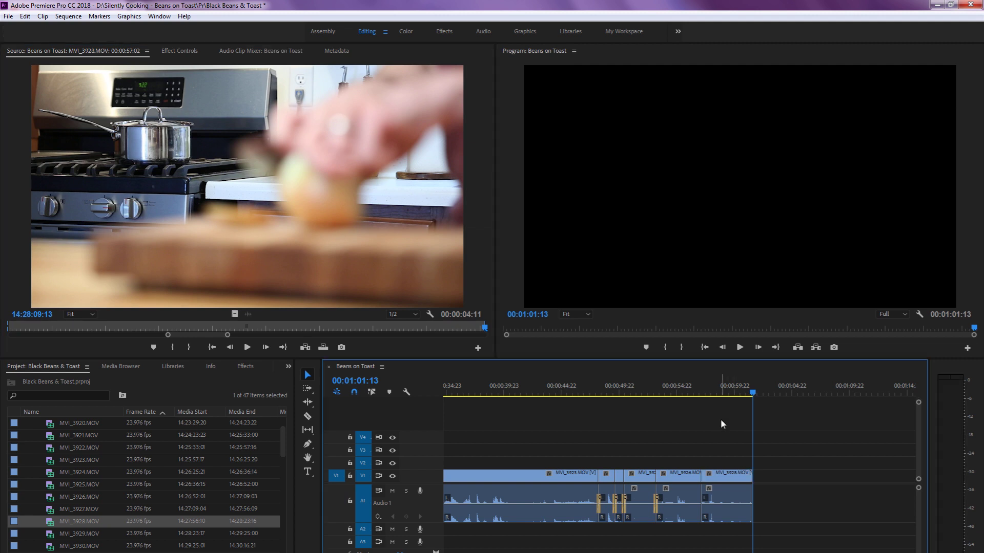
left_click_drag(707, 392, 694, 391)
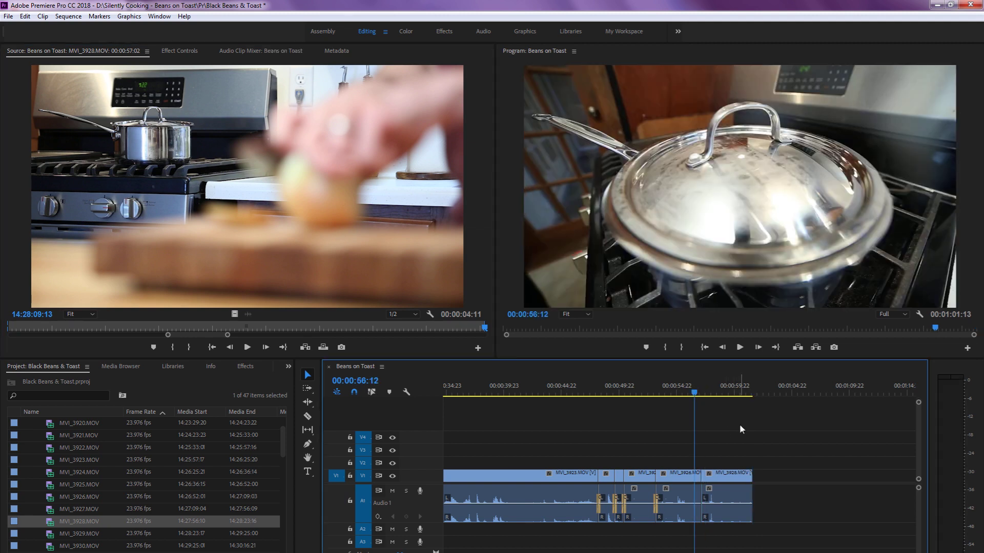
key("Down")
key("ctrl+shift+d")
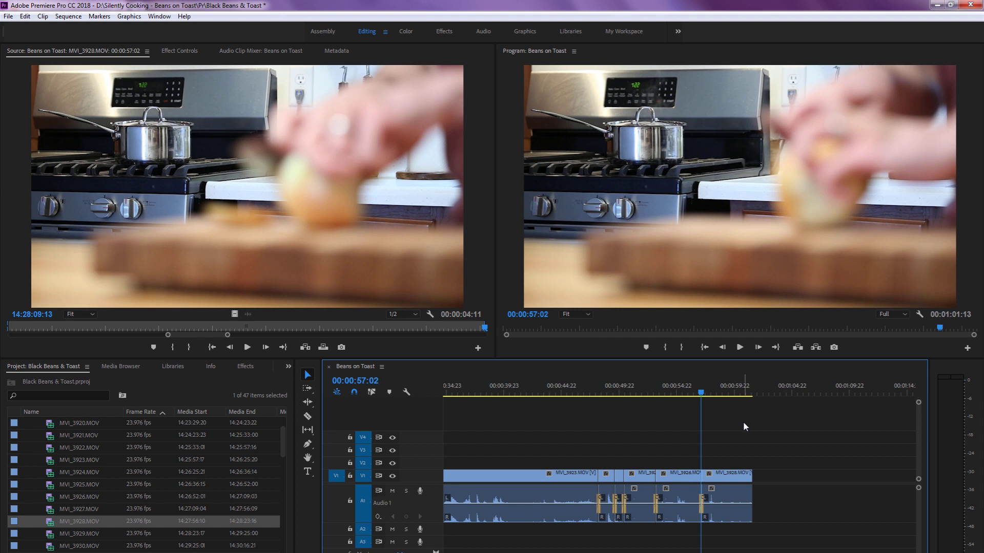
Start an empty text layer in the lower-left of the frame at 00:00:59:14, over the MVI_3928.MOV clip
left_click(731, 392)
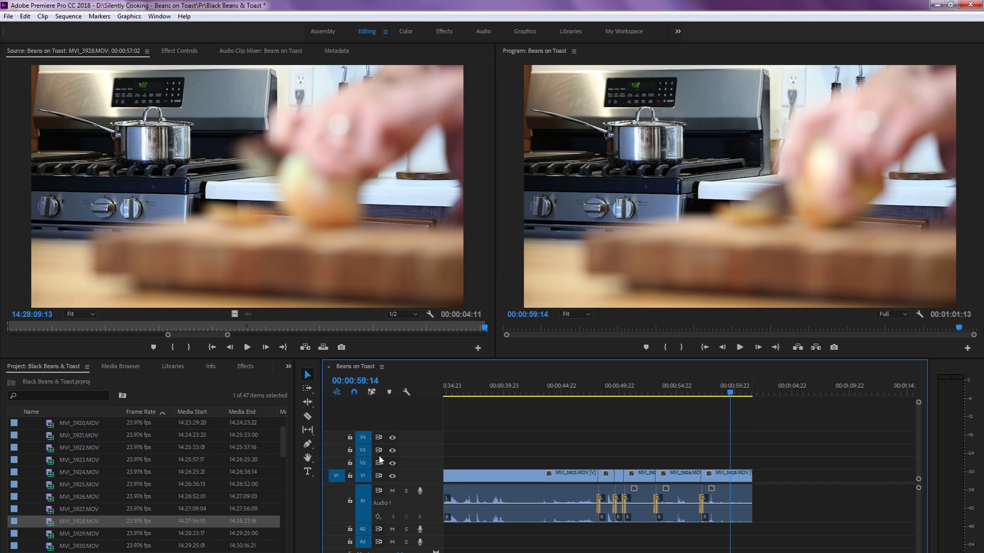
left_click(308, 472)
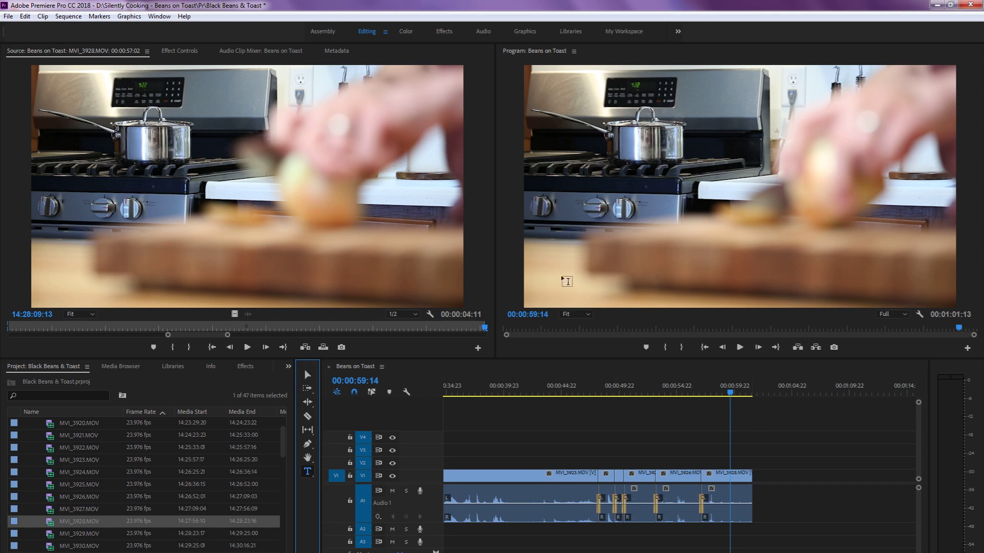
left_click(627, 428)
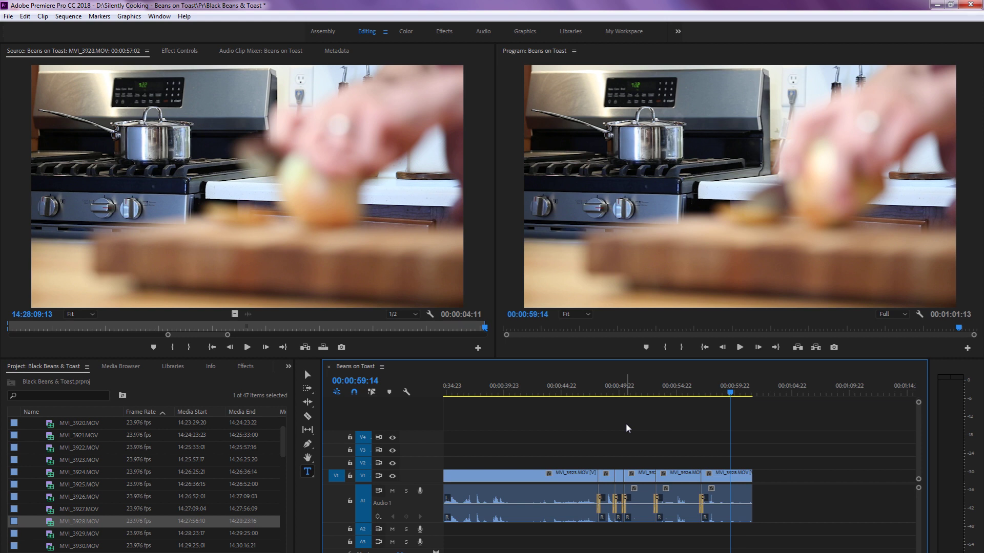
key("equal")
key("equal")
key("equal")
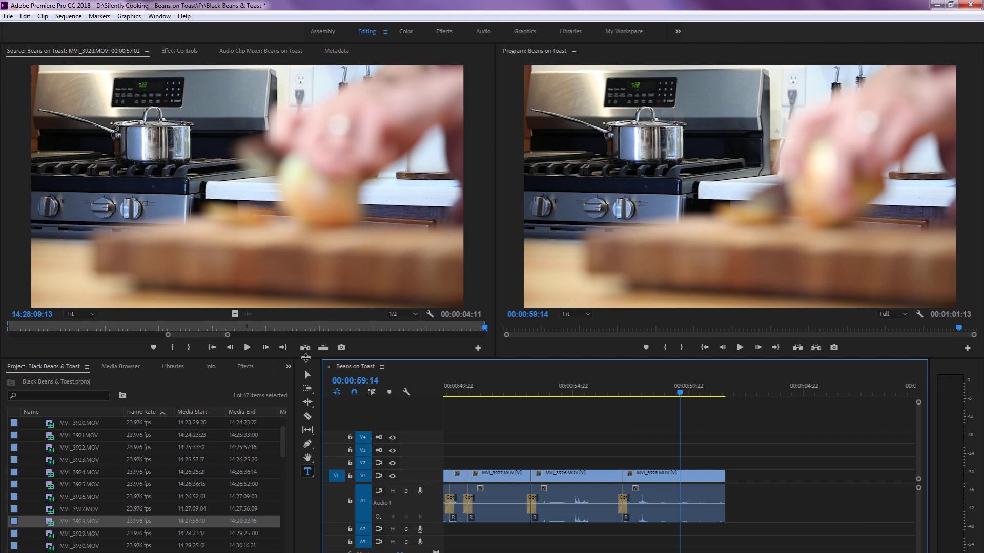
left_click(552, 277)
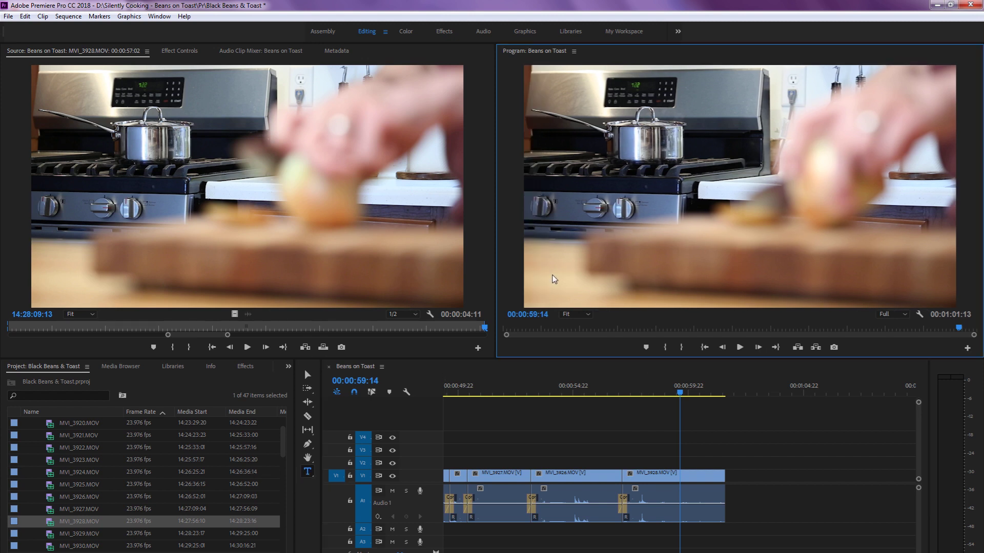
Align the new graphic clip on V2 with the start of MVI_3928.MOV and trim its end to match that clip
left_click_drag(718, 463, 657, 465)
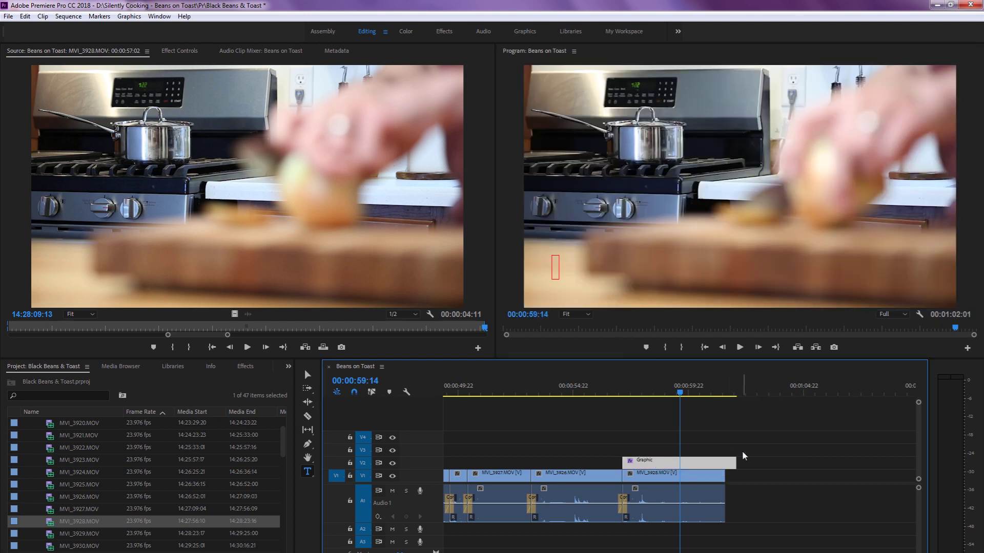
left_click_drag(733, 463, 724, 463)
scroll(139, 462, "down", 1)
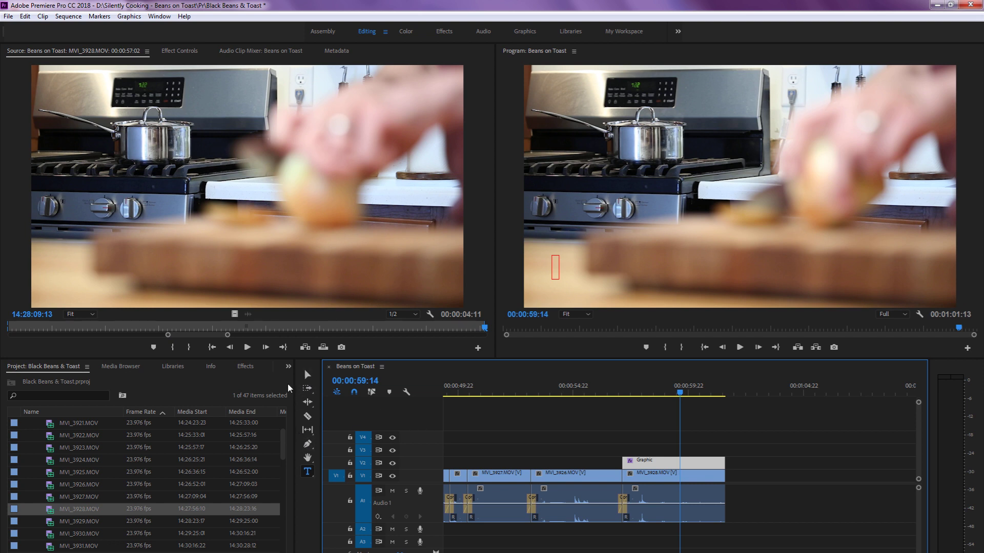
Search the effects for "l3" and apply the Silently Cooking L3 preset to the graphic clip on V2
left_click(246, 366)
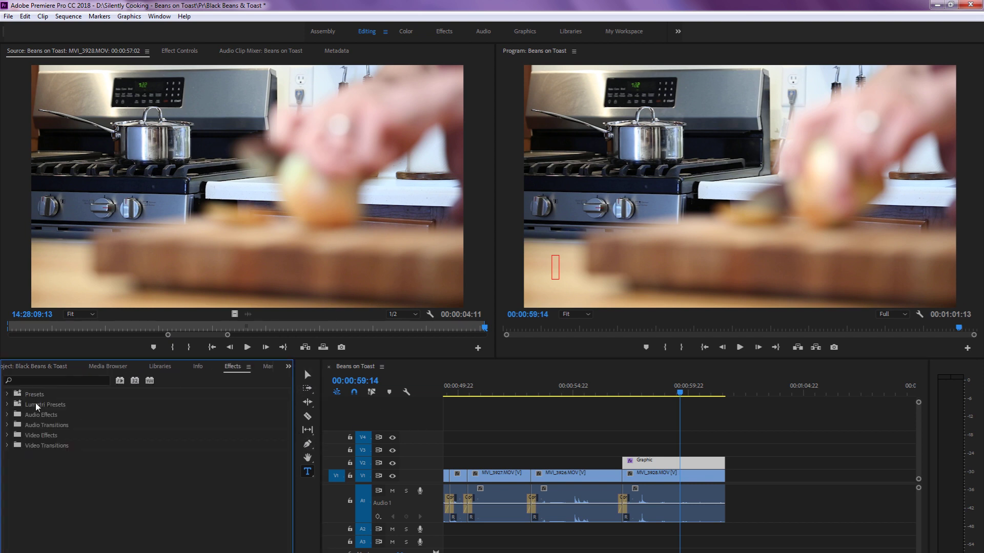
left_click(58, 380)
type("l")
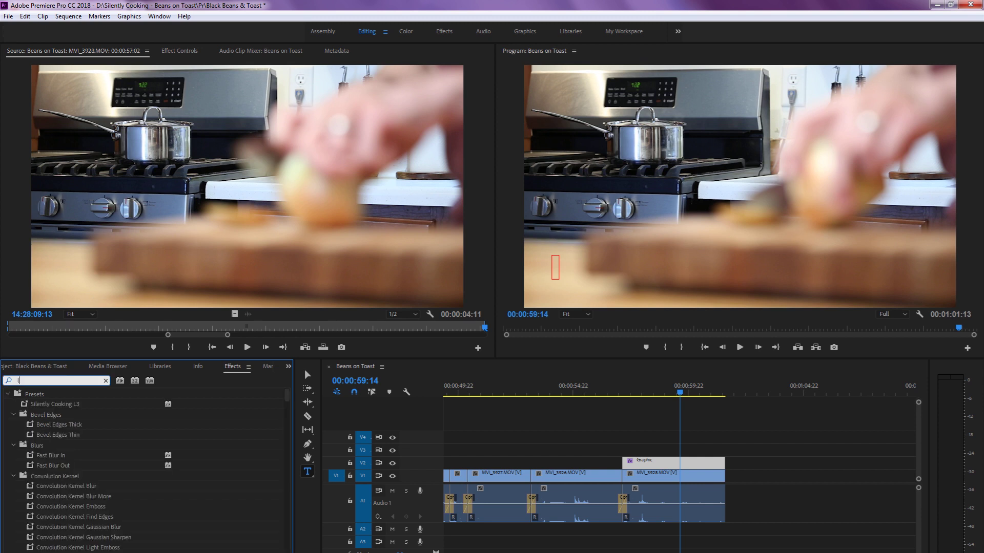
type("3")
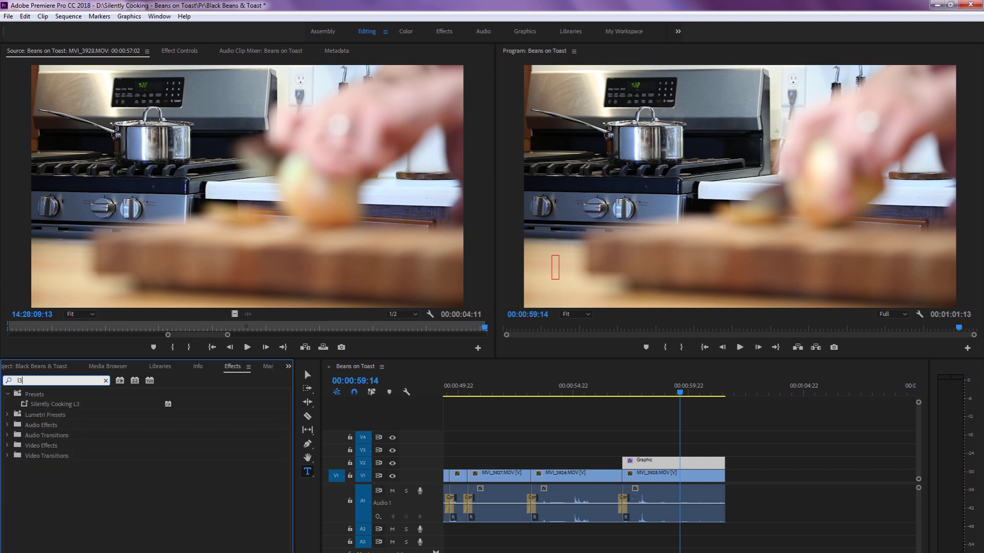
left_click(40, 405)
left_click_drag(24, 406, 673, 466)
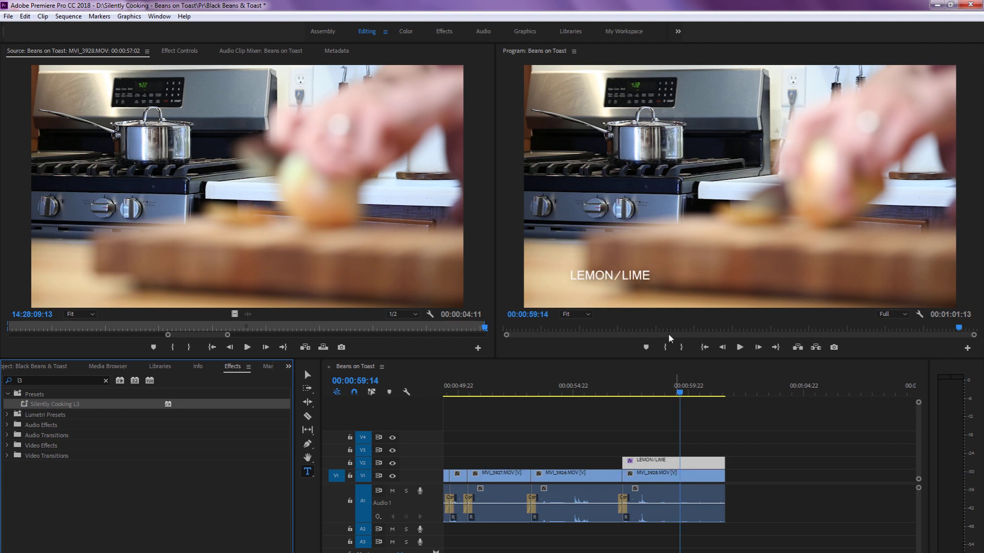
Replace the title's placeholder text with "BOIL FOR 1 HOUR"
left_click(609, 275)
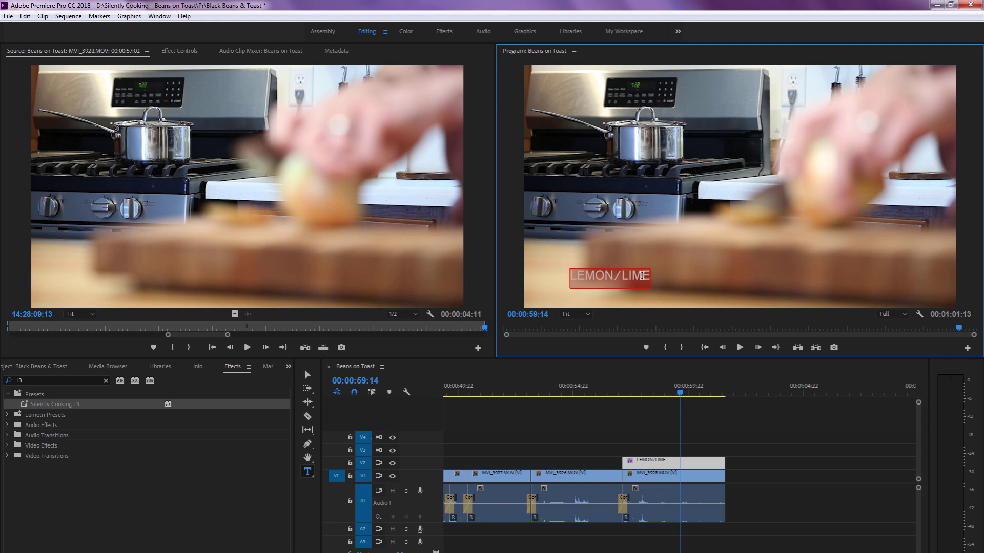
type("B")
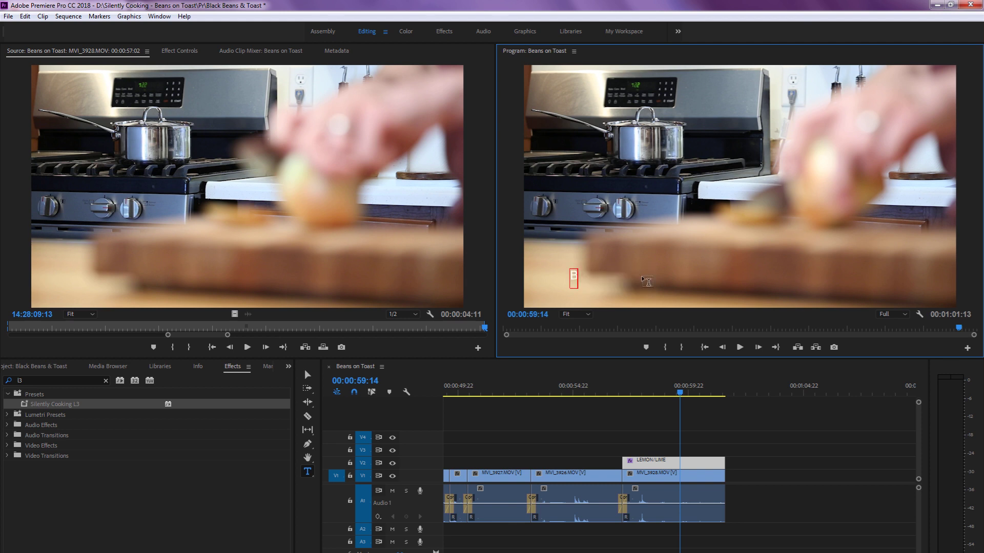
type("OIL FOR")
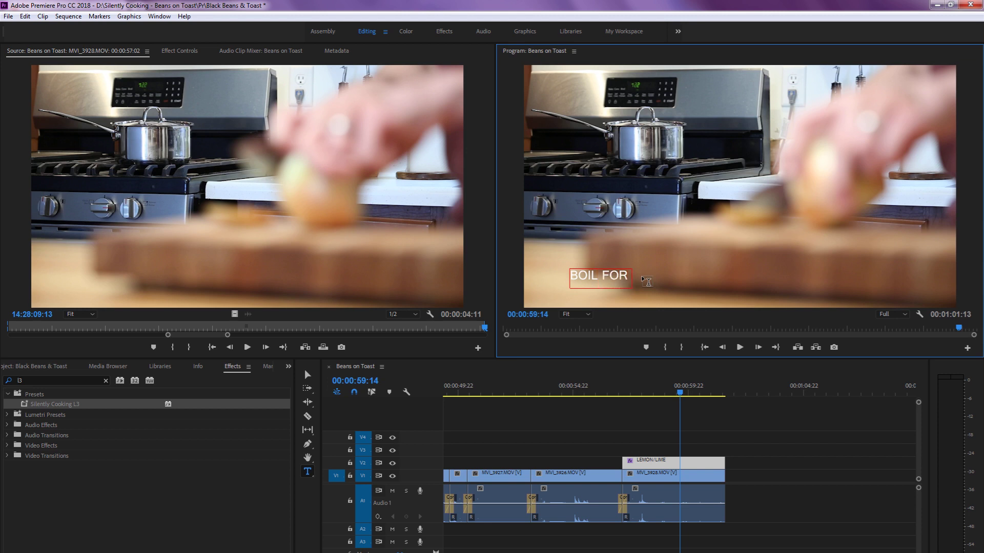
type(" 1 HOUR")
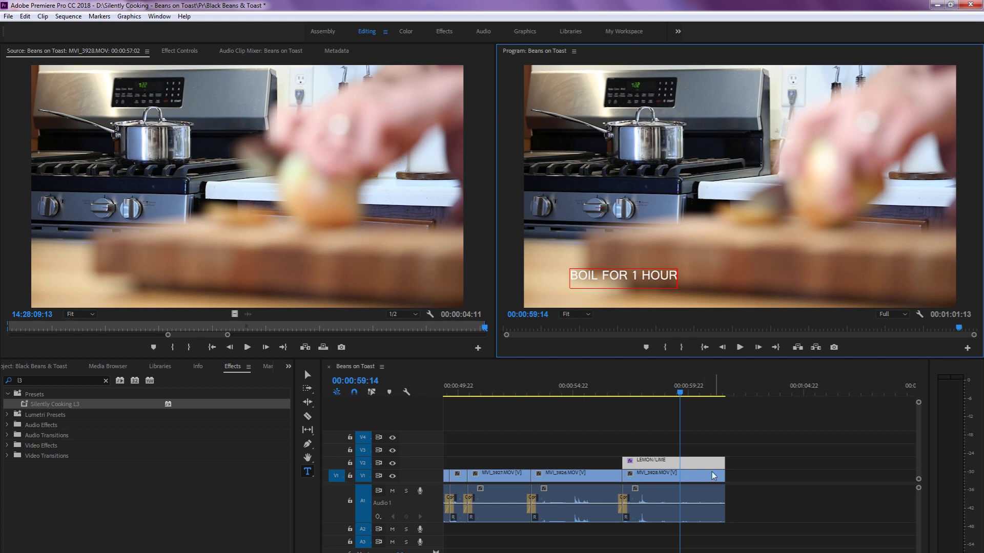
left_click(720, 418)
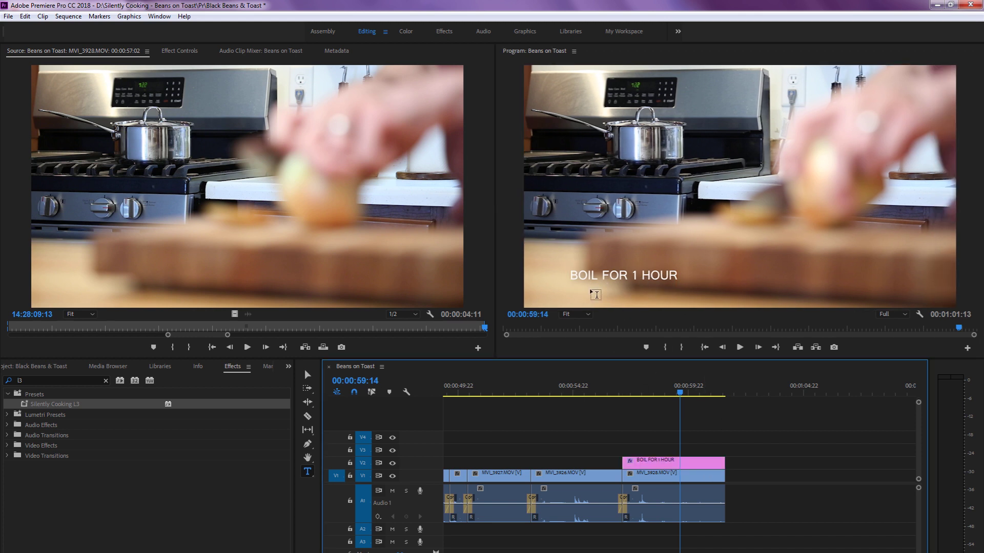
left_click_drag(574, 277, 627, 284)
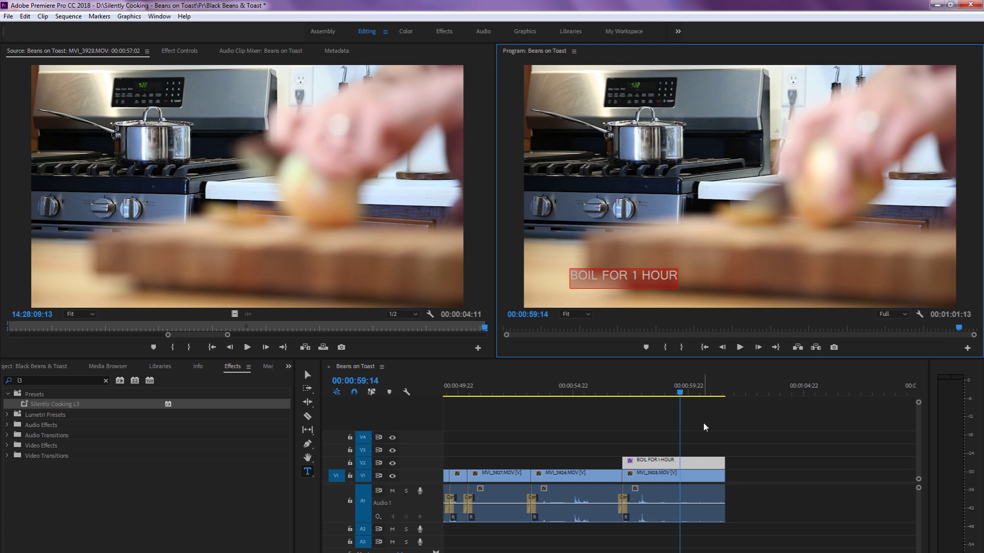
left_click(694, 461)
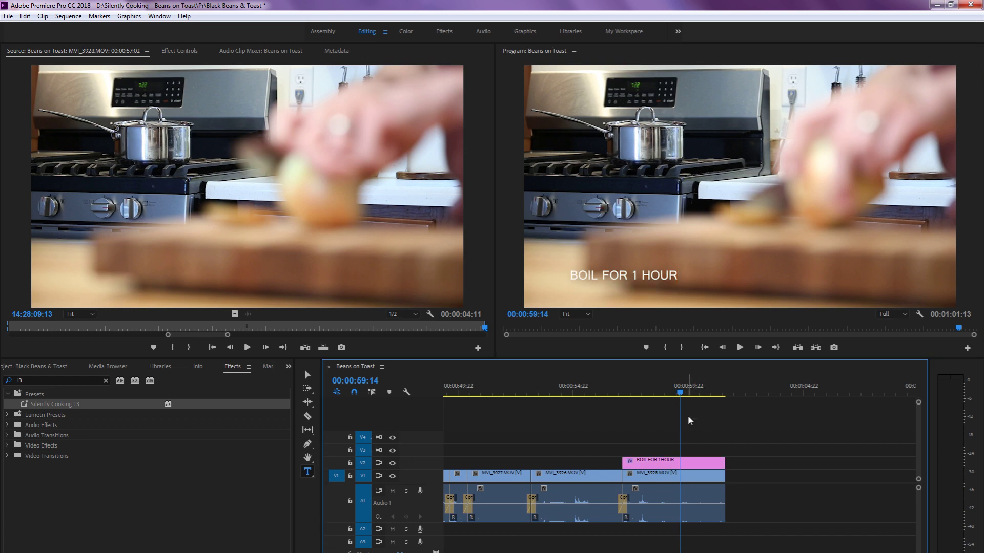
Play the sequence across the cut into the titled clip, and return the playhead to the sequence's end
left_click(606, 390)
key("space")
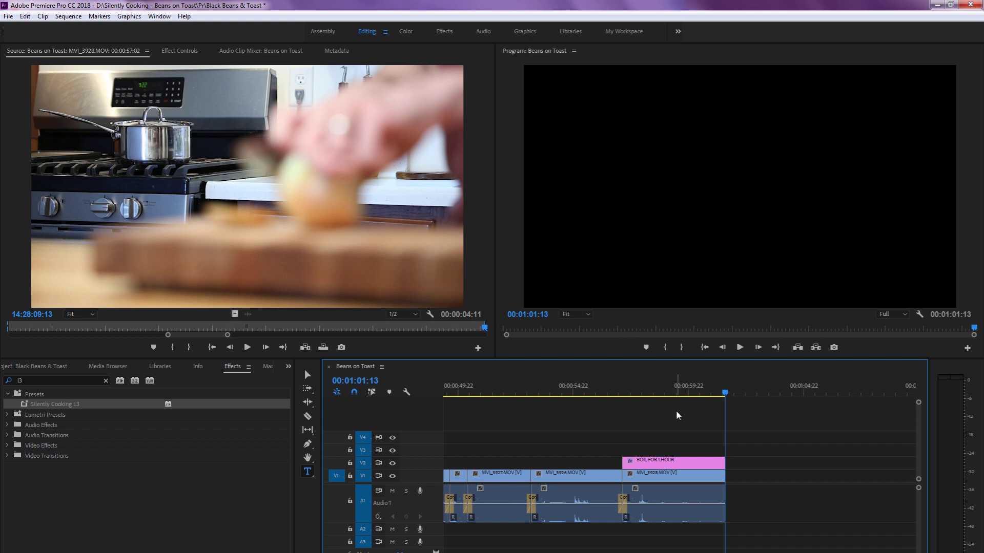
scroll(668, 416, "down", 2)
left_click(669, 391)
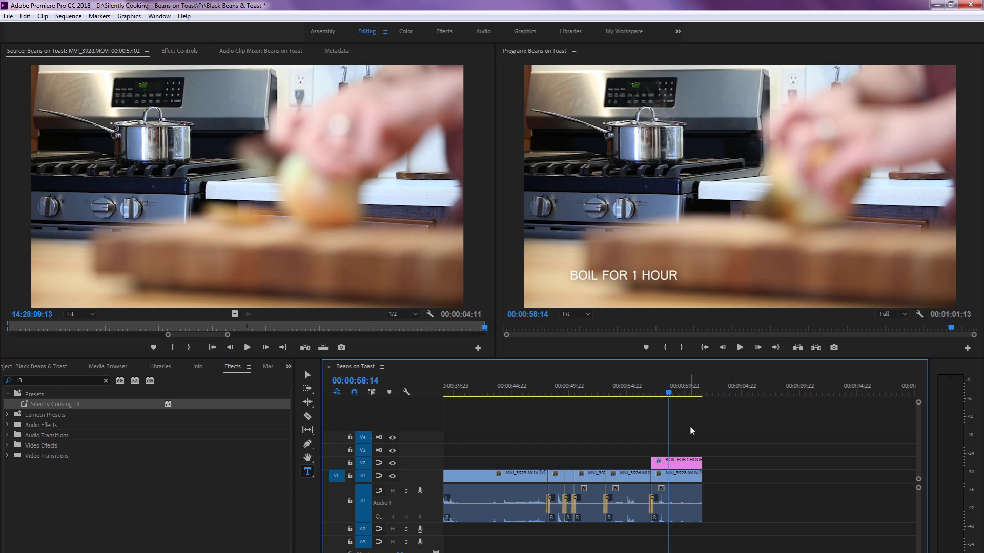
key("End")
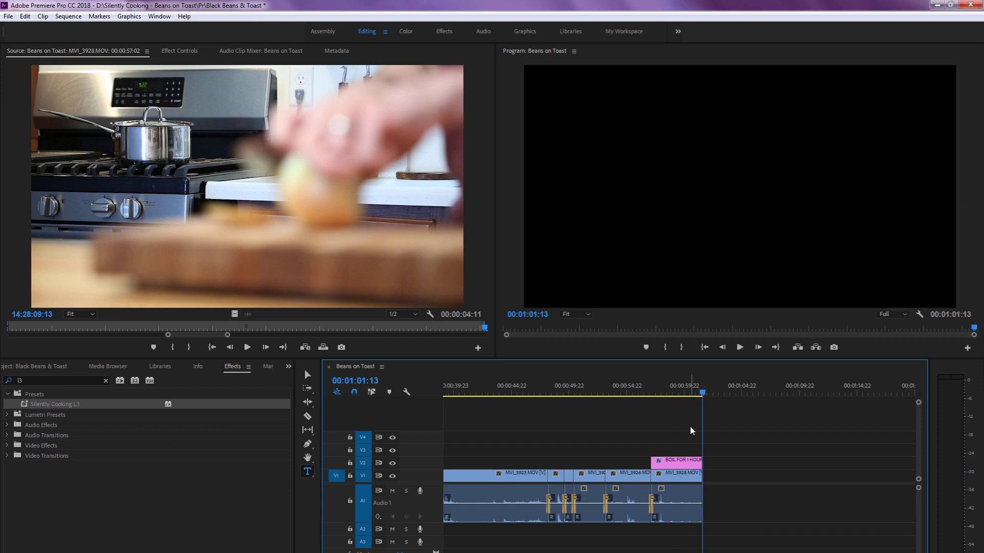
Preview the source clips MVI_3929.MOV and MVI_3930.MOV, scrubbing MVI_3930.MOV to 14:29:44:20
left_click(48, 369)
double_click(50, 523)
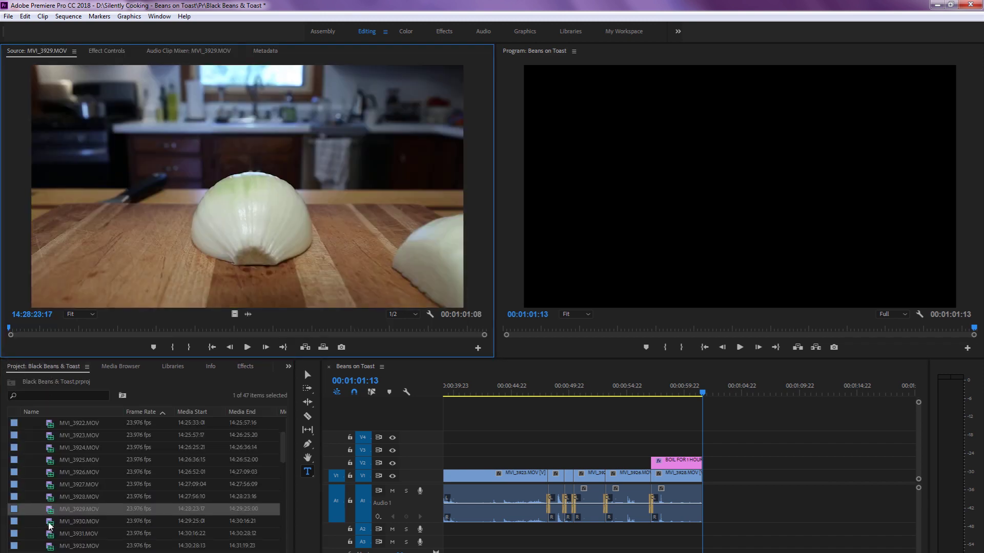
double_click(51, 522)
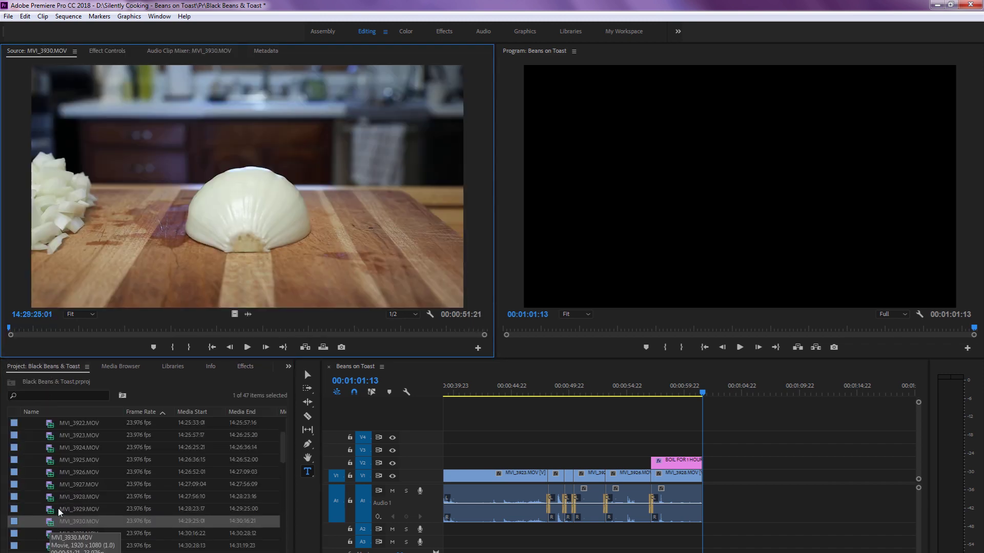
left_click_drag(155, 332, 190, 331)
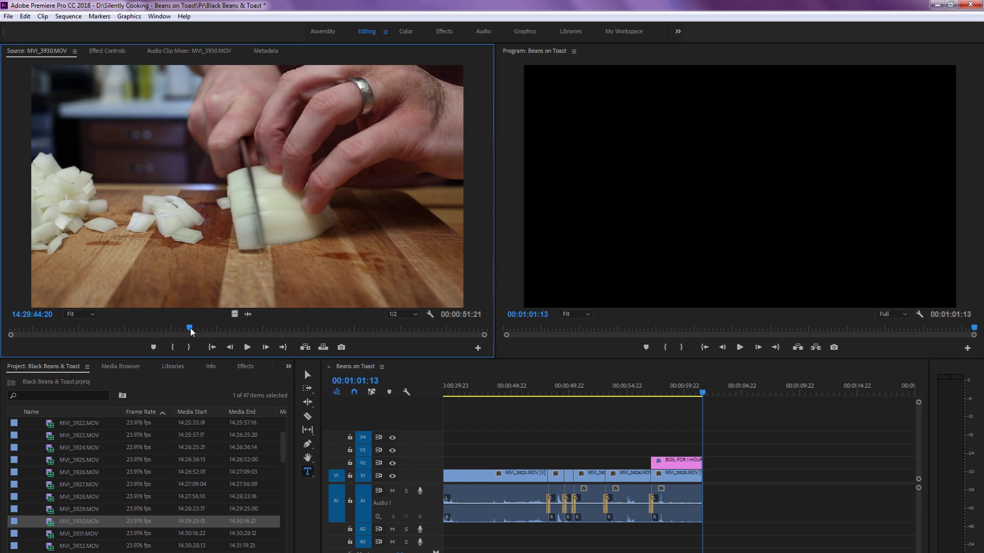
left_click(680, 412)
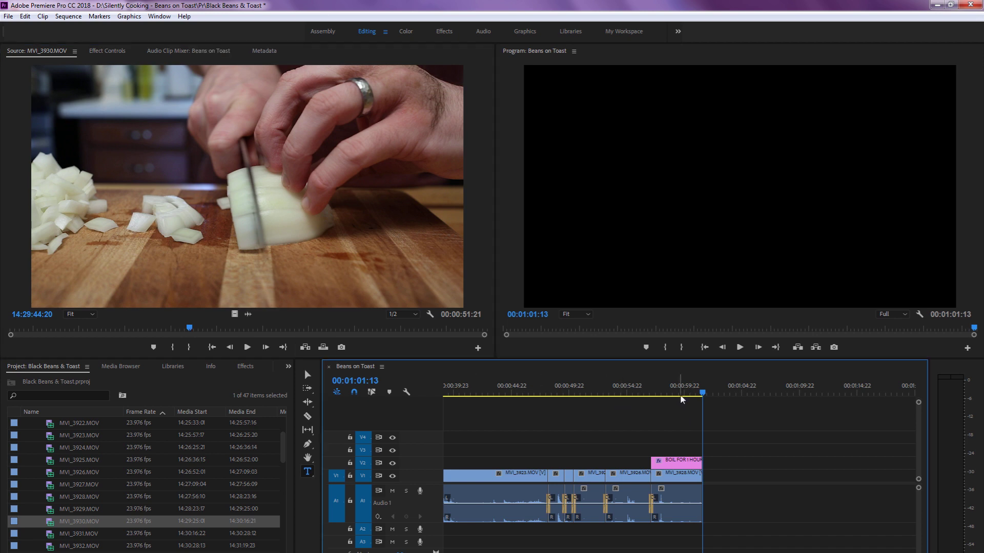
key("equal")
key("equal")
key("equal")
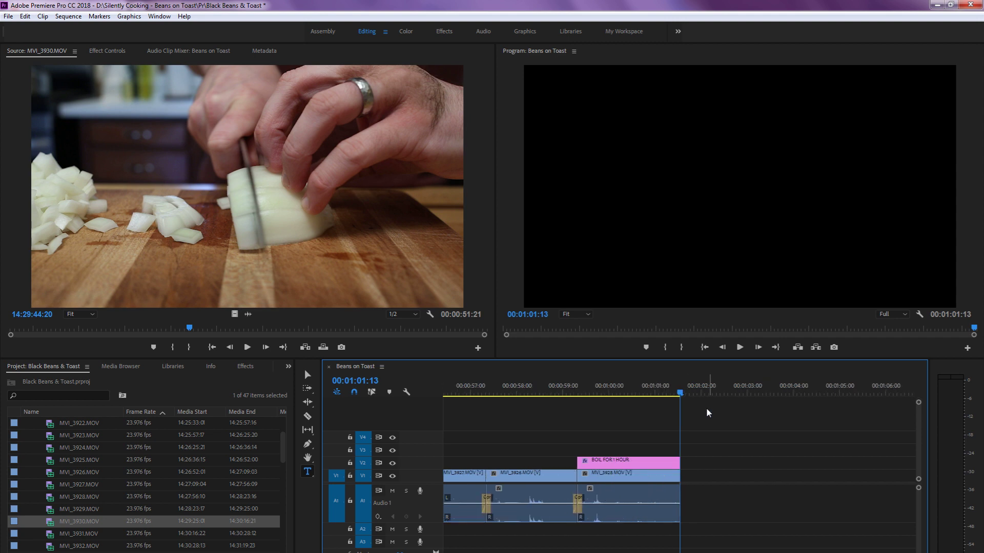
Review the onion chopping in source clip MVI_3930.MOV from its early part through to 14:30:07:03
double_click(50, 521)
left_click(109, 327)
left_click_drag(108, 328, 67, 324)
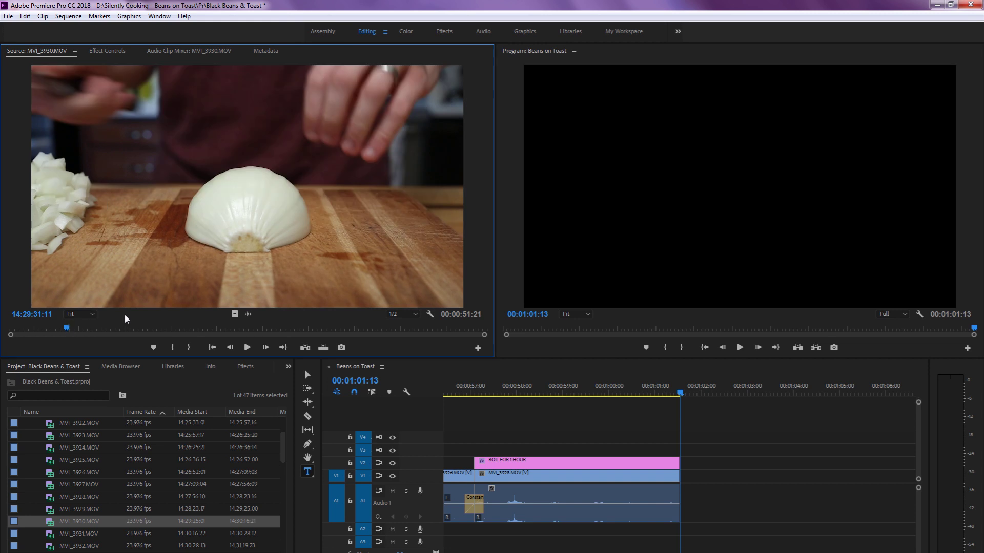
key("space")
key("space")
left_click(70, 330)
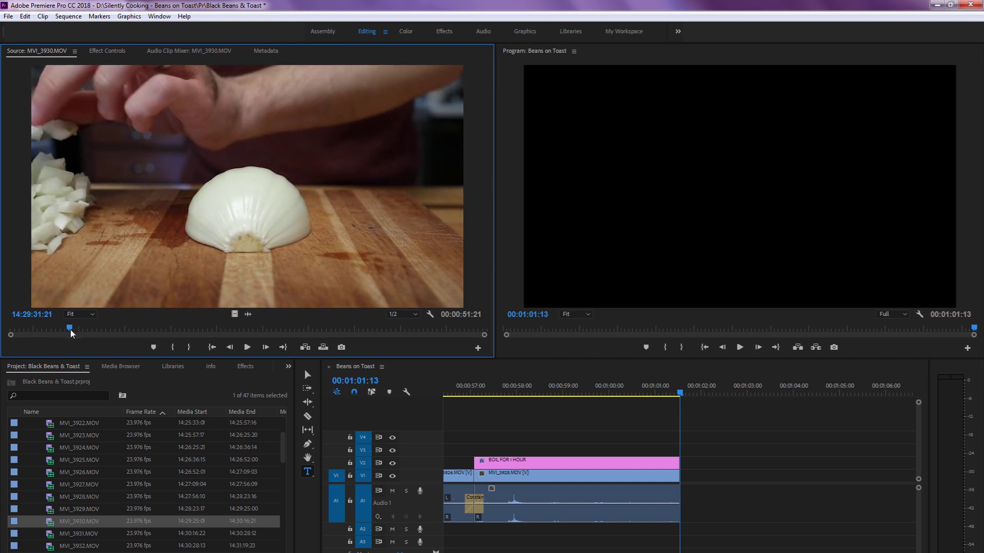
mouse_move(70, 330)
left_mouse_down()
mouse_move(30, 330)
mouse_move(53, 333)
left_mouse_up()
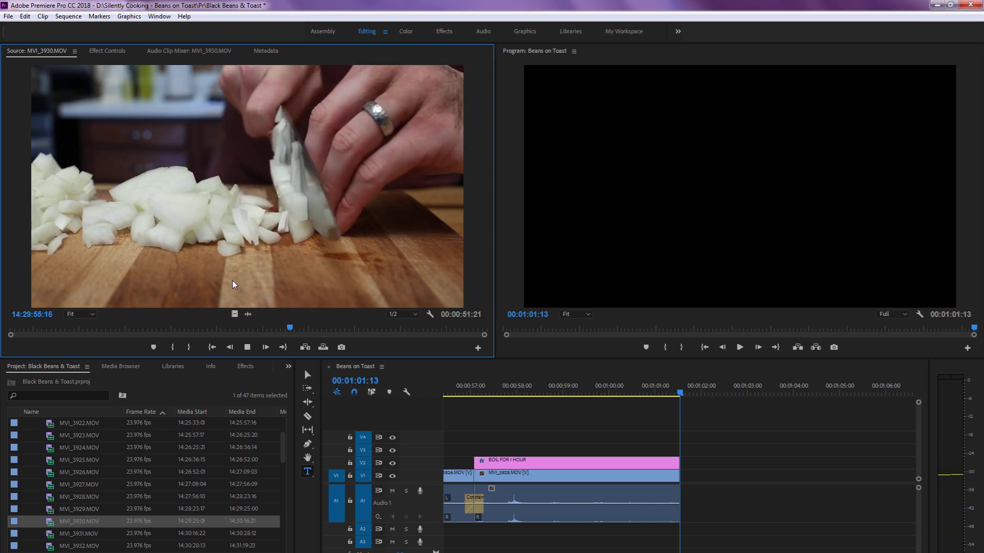
key("space")
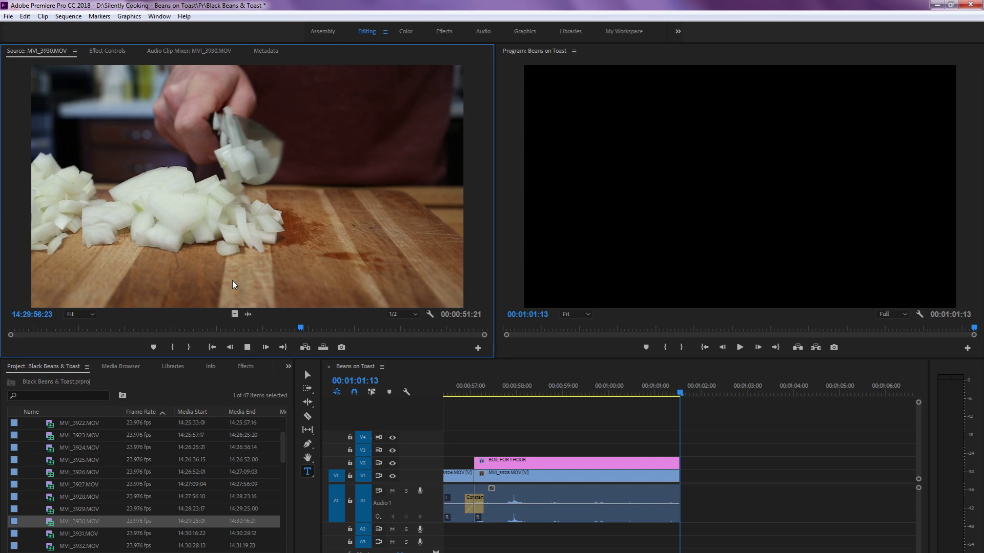
key("j")
key("k")
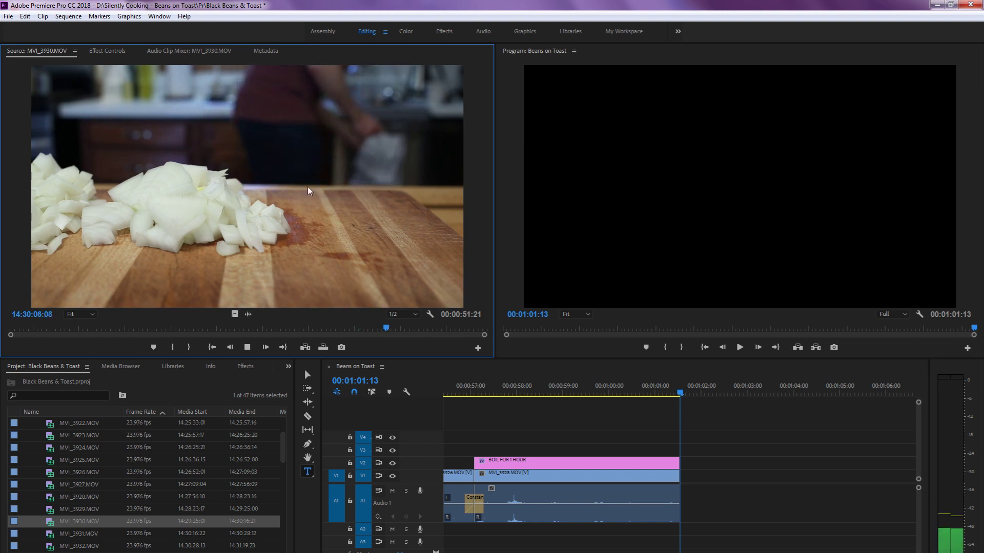
key("space")
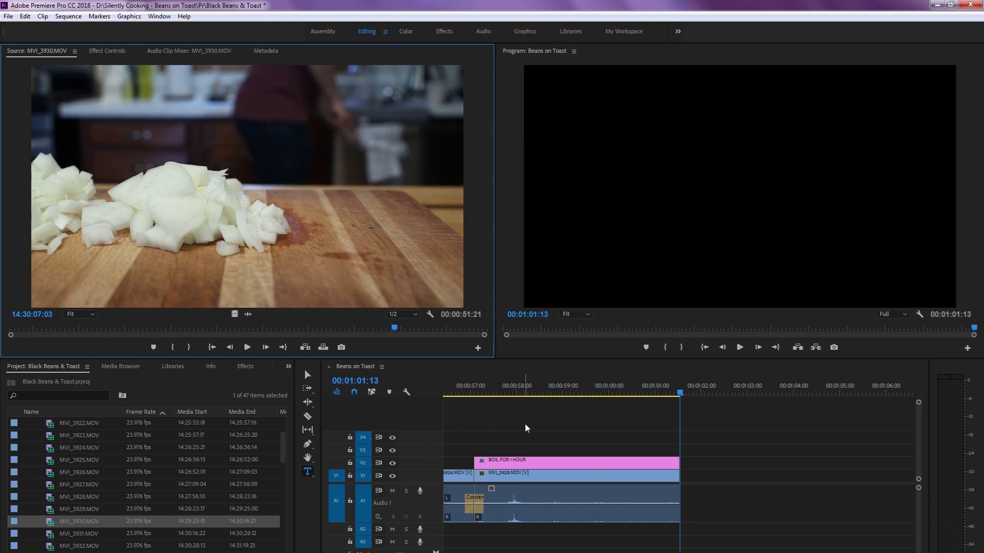
key("minus")
key("minus")
key("minus")
key("minus")
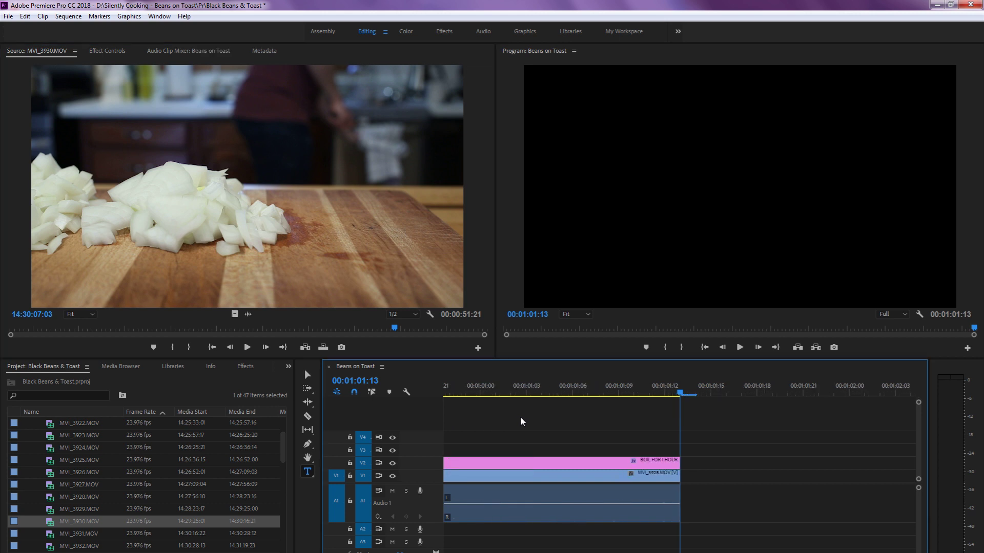
key("equal")
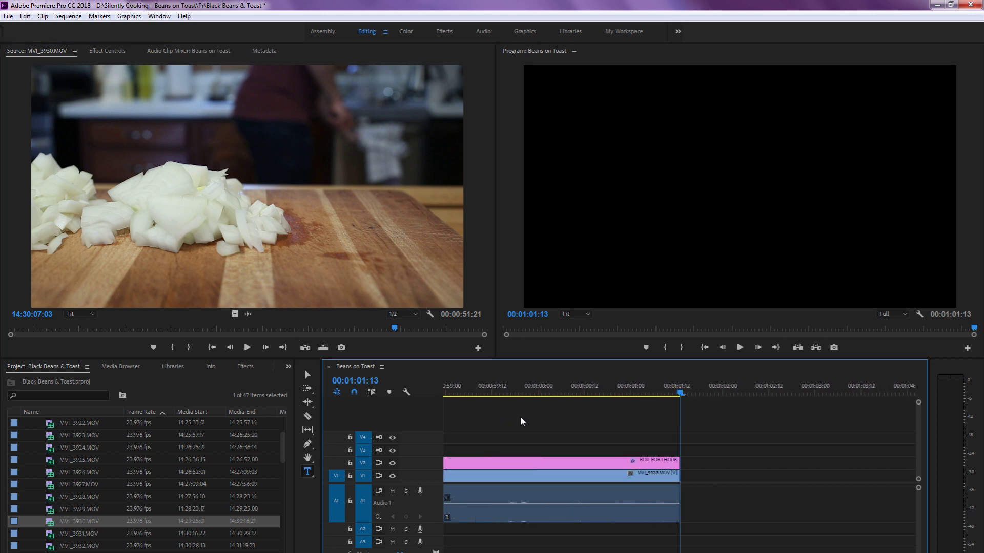
key("minus")
key("minus")
key("minus")
key("equal")
key("equal")
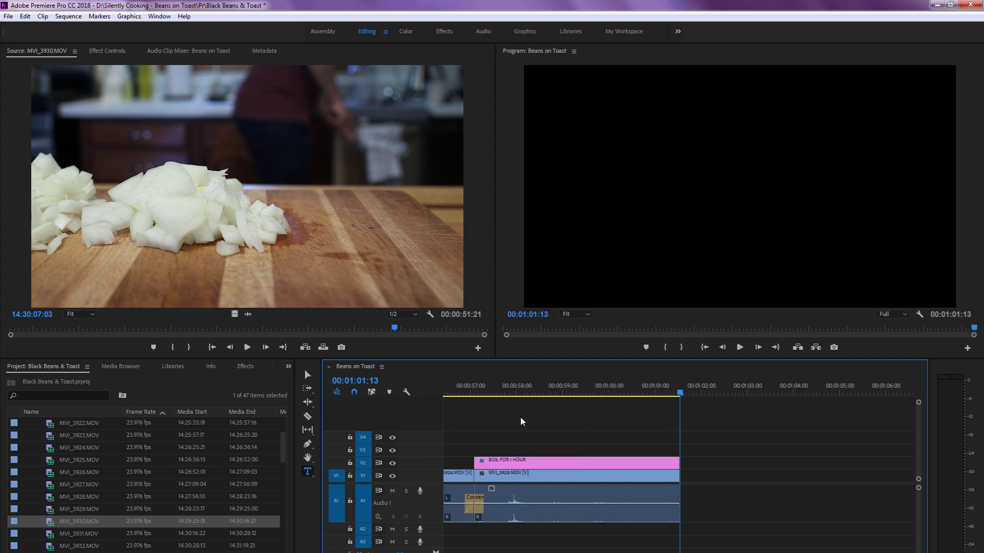
key("minus")
key("minus")
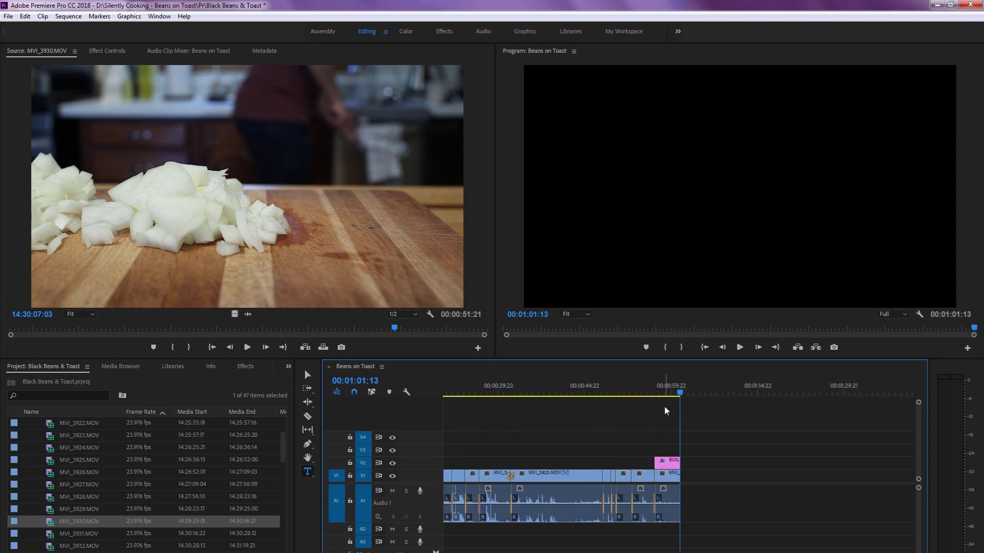
Examine the cut at the start of the BOIL FOR 1 HOUR title and return the playhead to the sequence's end
key("Up")
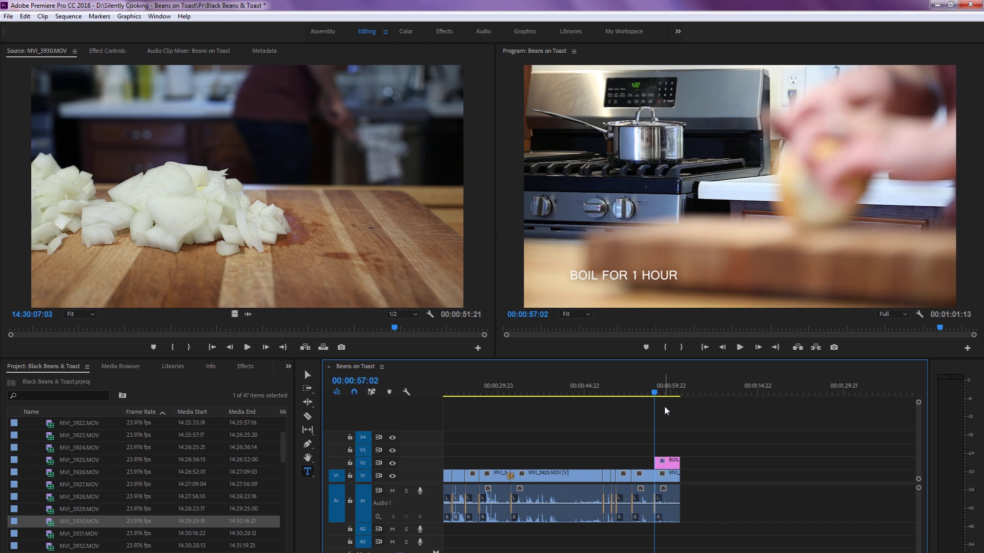
key("equal")
key("equal")
key("equal")
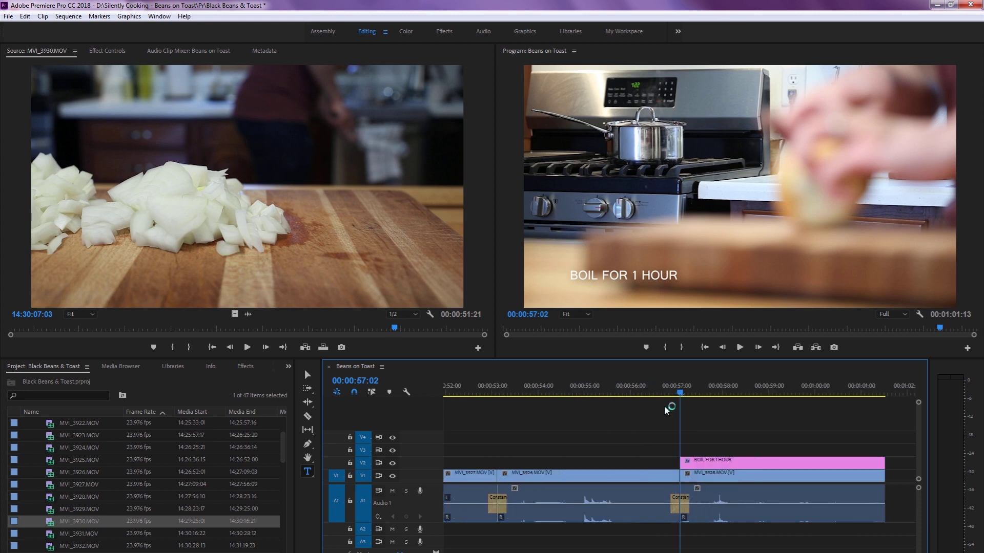
key("minus")
key("minus")
key("equal")
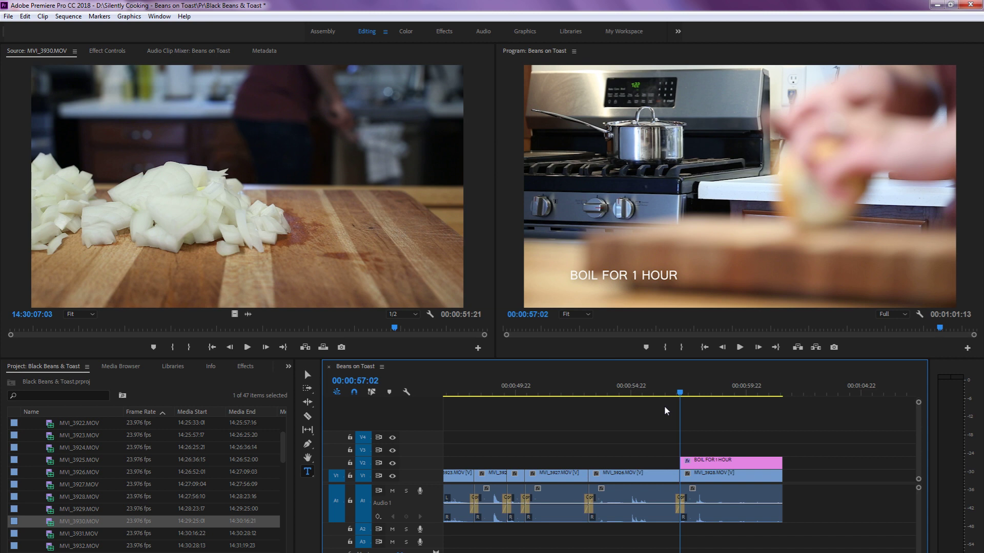
key("minus")
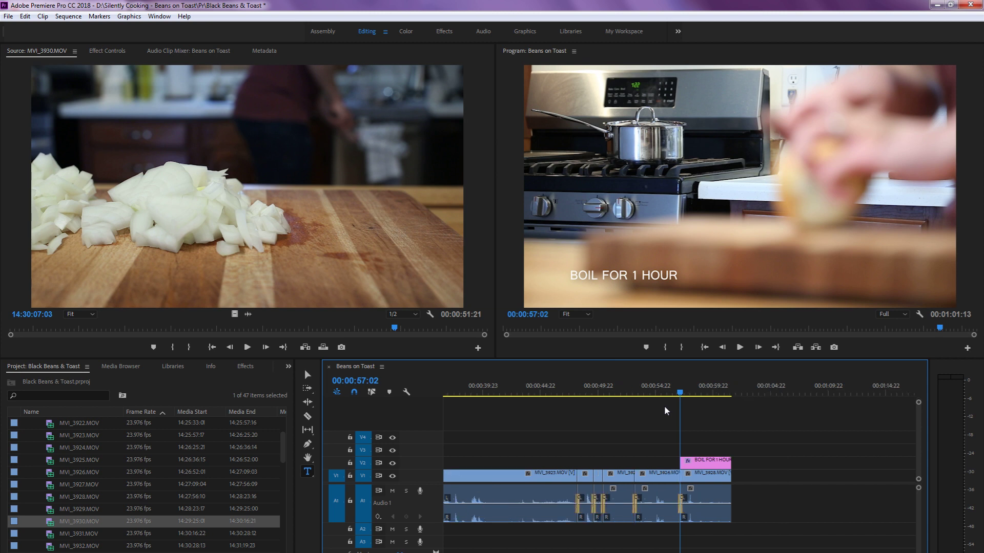
key("equal")
key("equal")
key("equal")
key("minus")
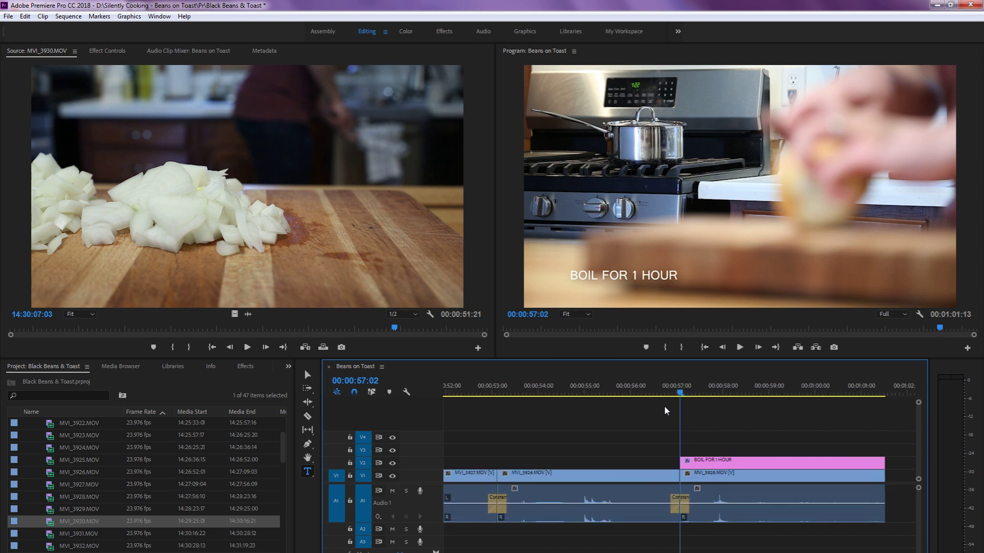
key("minus")
key("minus")
key("equal")
key("equal")
key("minus")
key("End")
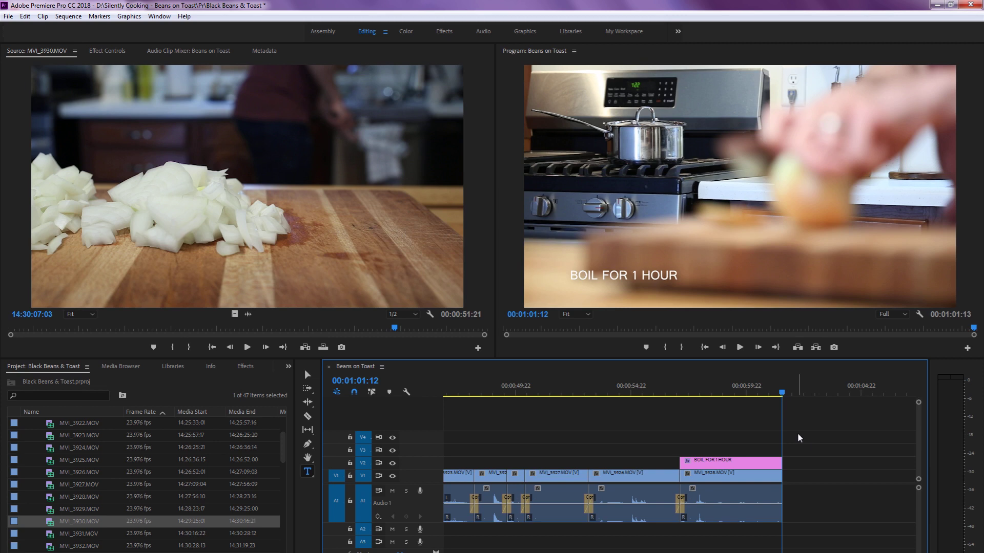
key("Right")
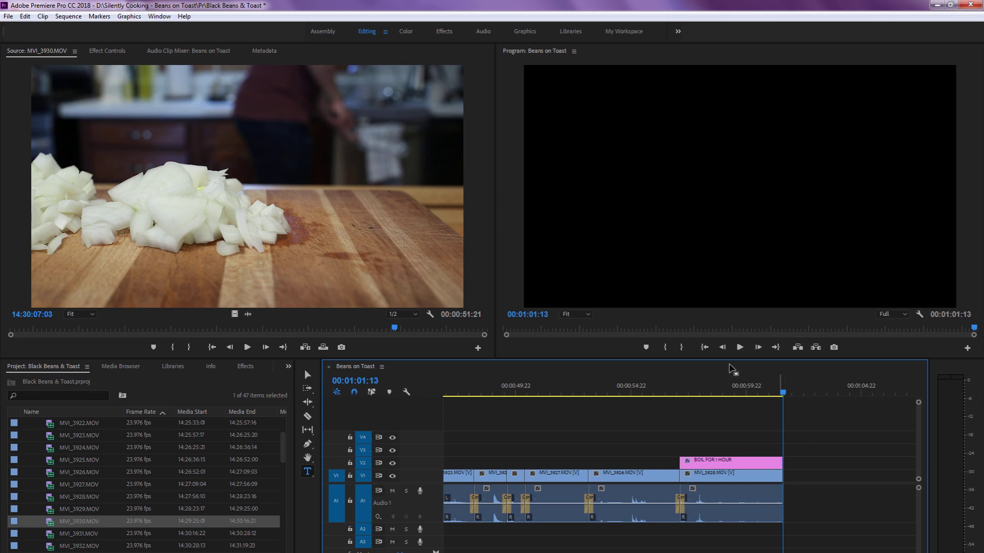
Preview source clip MVI_3931.MOV, scrubbing it to 14:30:21:01
double_click(50, 523)
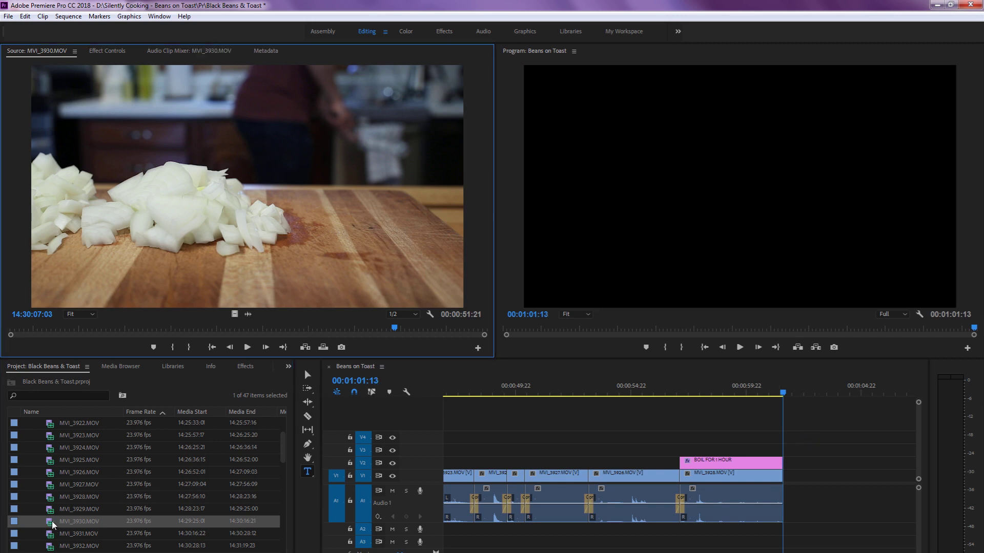
scroll(51, 521, "down", 1)
double_click(51, 522)
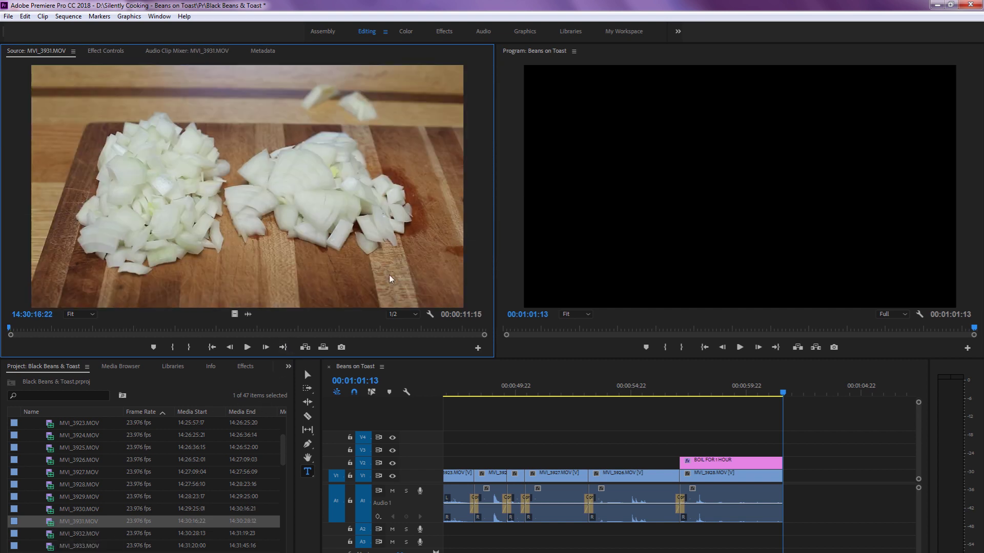
left_click(120, 330)
mouse_move(163, 331)
left_mouse_down()
mouse_move(280, 328)
mouse_move(178, 329)
left_mouse_up()
left_click(760, 403)
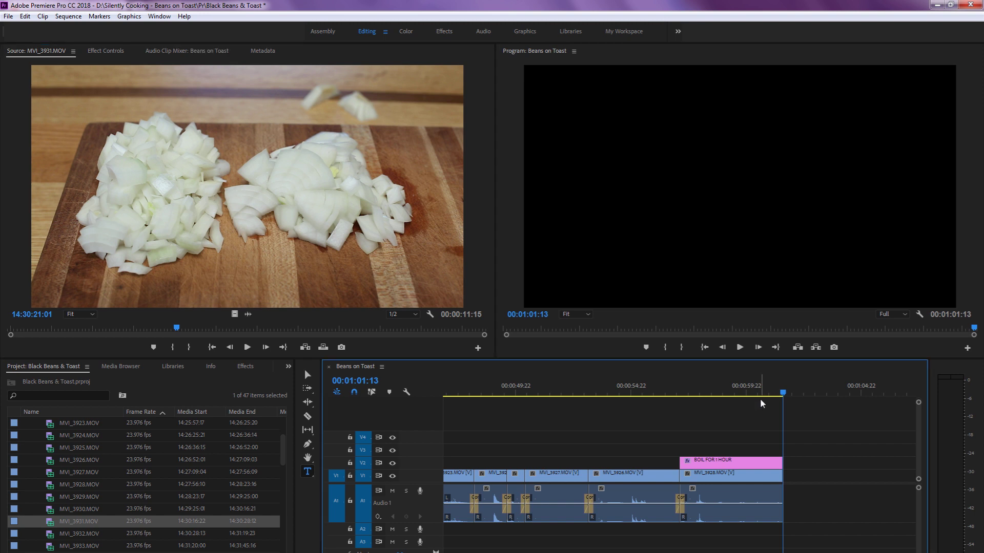
Look back through the source clips from MVI_3923.MOV to MVI_3929.MOV one after another
scroll(143, 484, "up", 3)
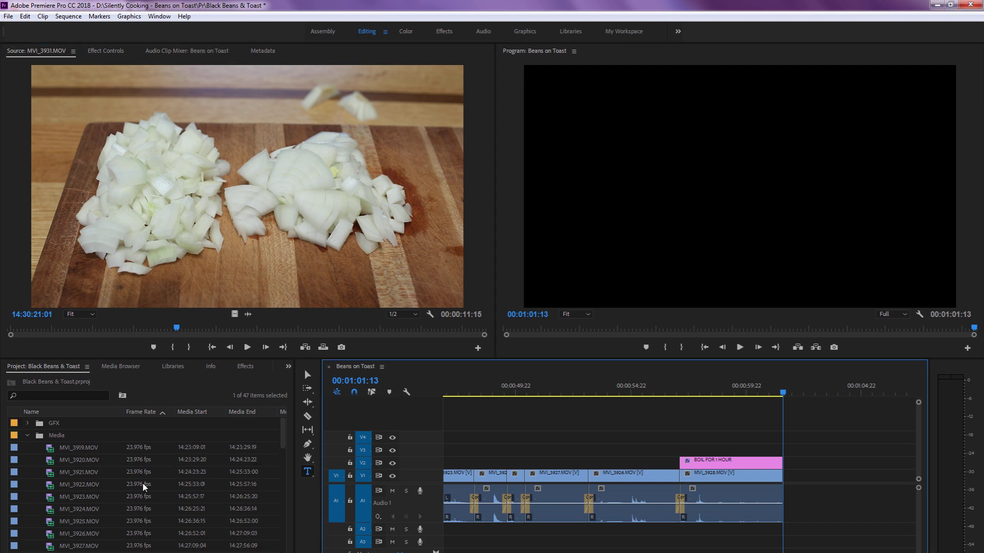
double_click(54, 480)
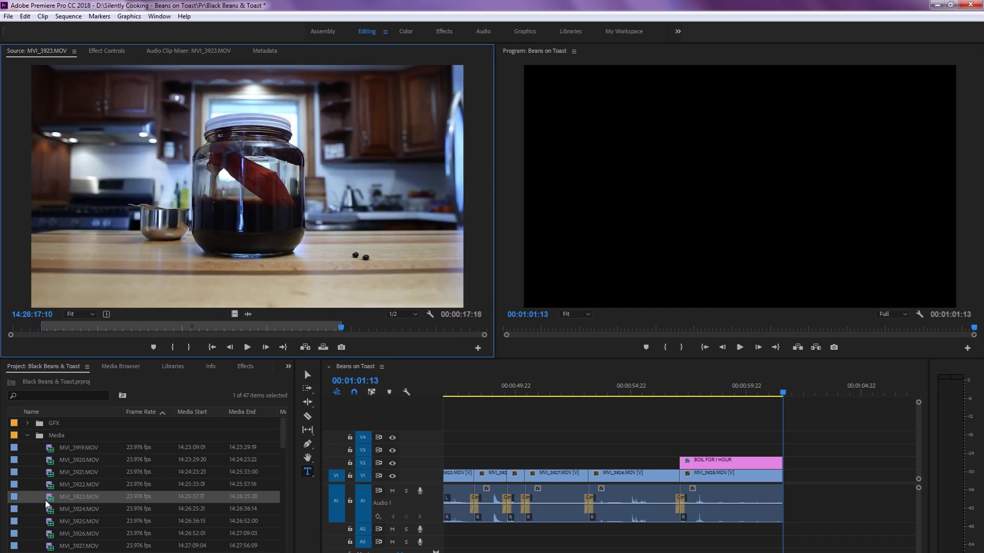
double_click(48, 498)
double_click(50, 511)
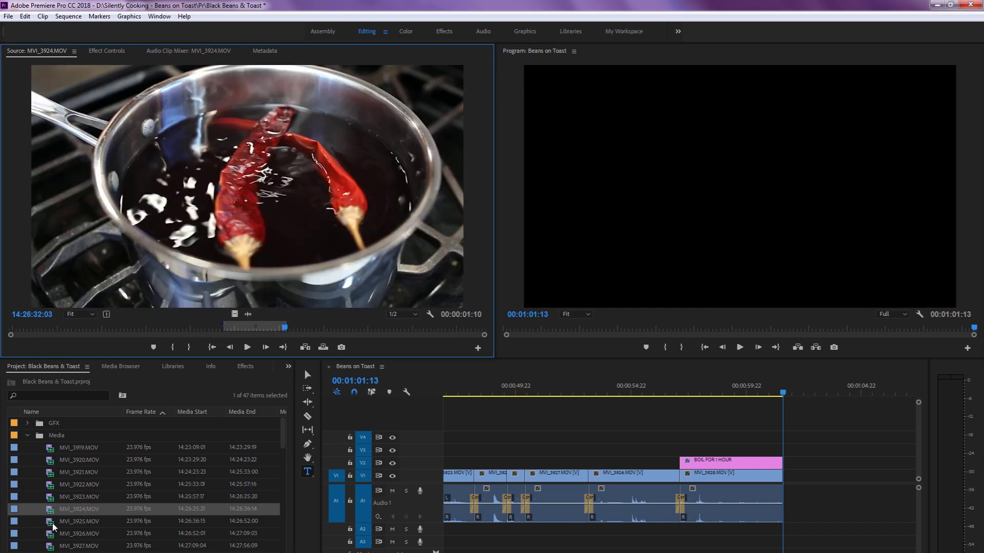
double_click(52, 523)
scroll(53, 524, "down", 3)
double_click(51, 509)
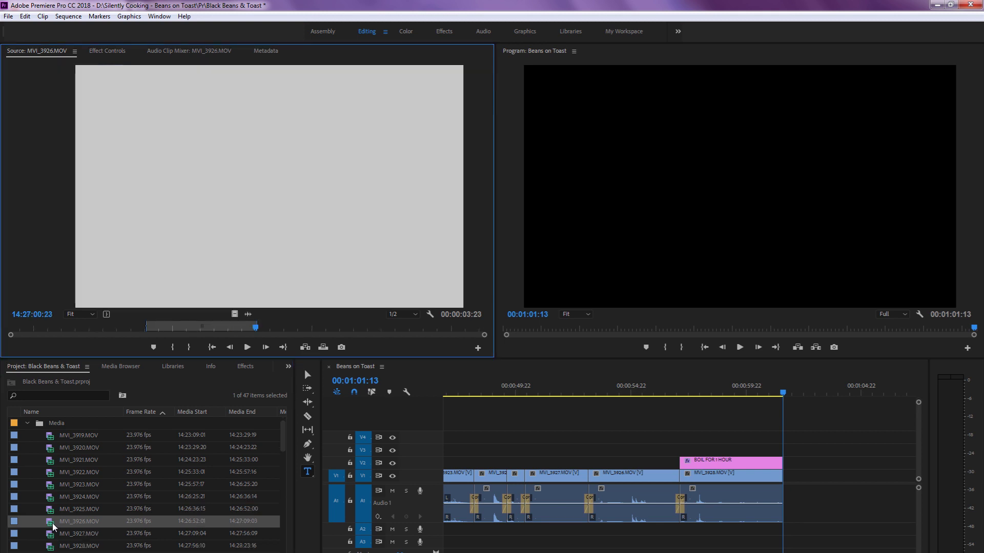
double_click(52, 521)
scroll(52, 521, "down", 1)
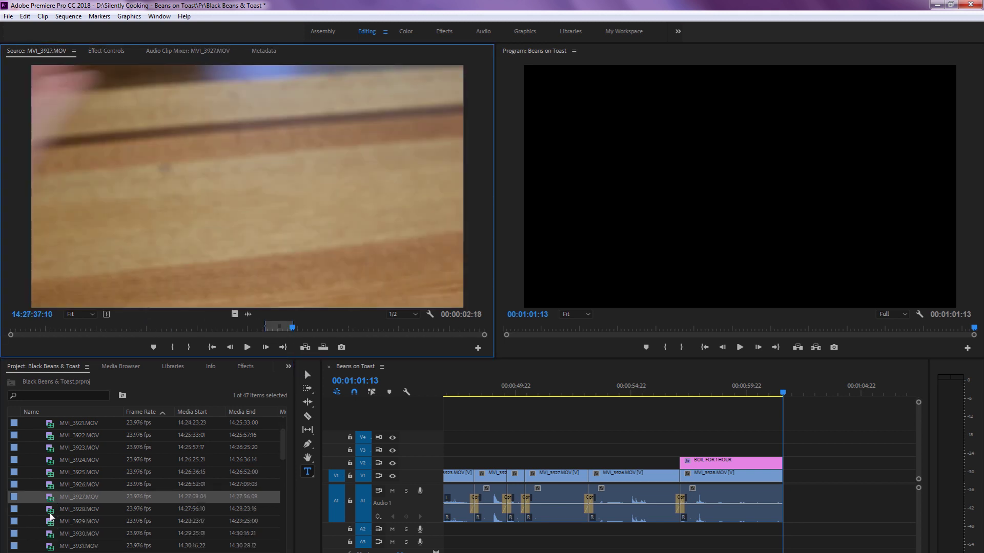
scroll(51, 513, "down", 1)
double_click(51, 512)
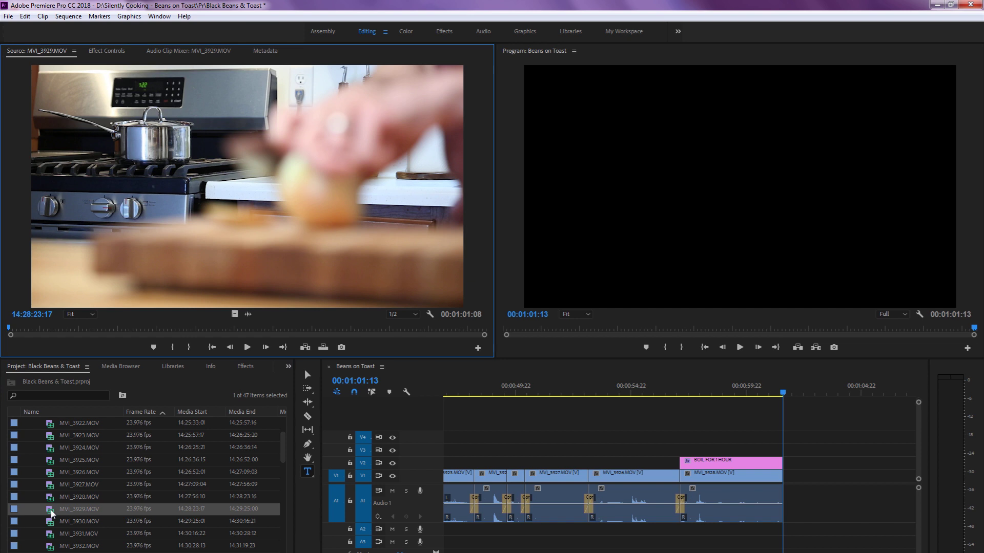
scroll(52, 513, "down", 1)
Open source clip MVI_3930.MOV, scrub through the onion chopping and mark an out point at about 14:29:45
double_click(52, 512)
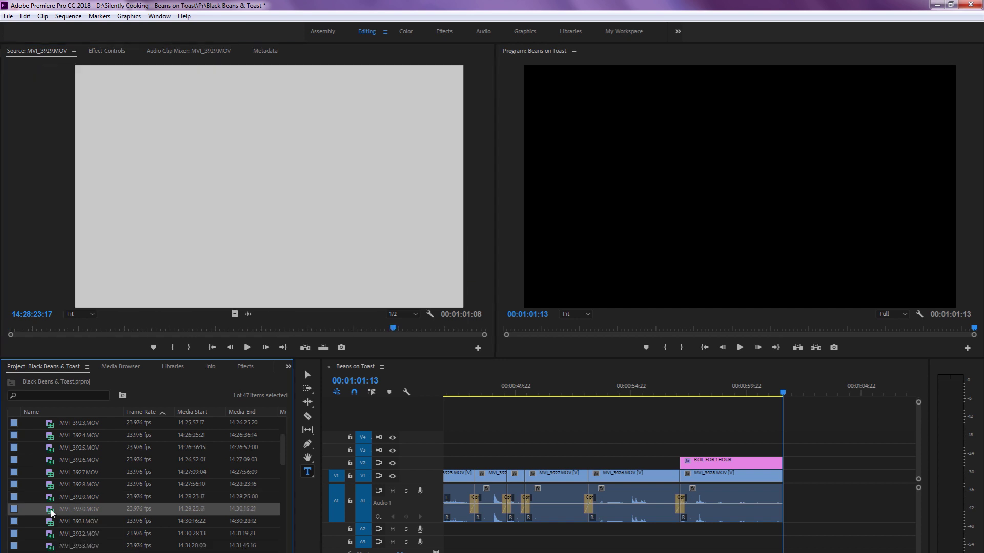
left_click(266, 329)
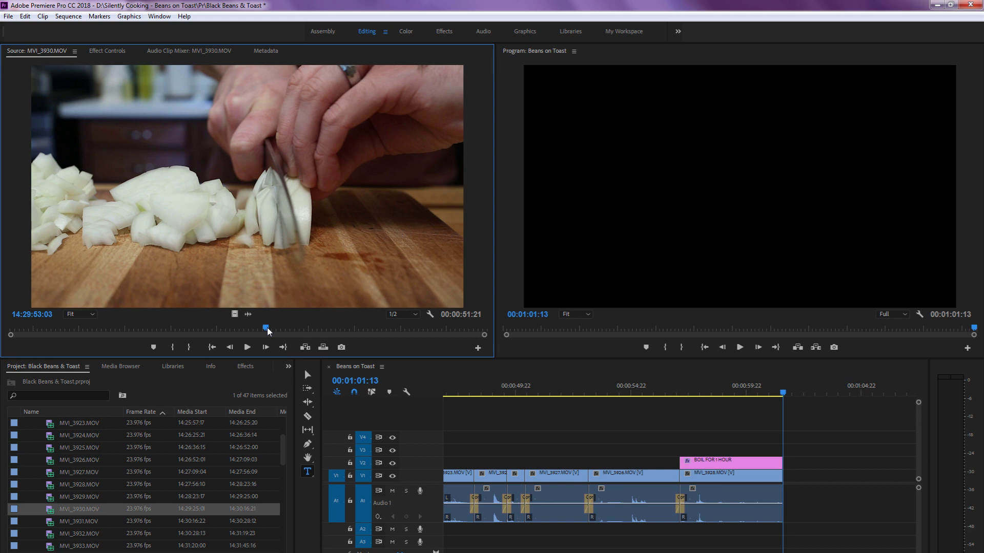
left_click(222, 330)
left_click(123, 329)
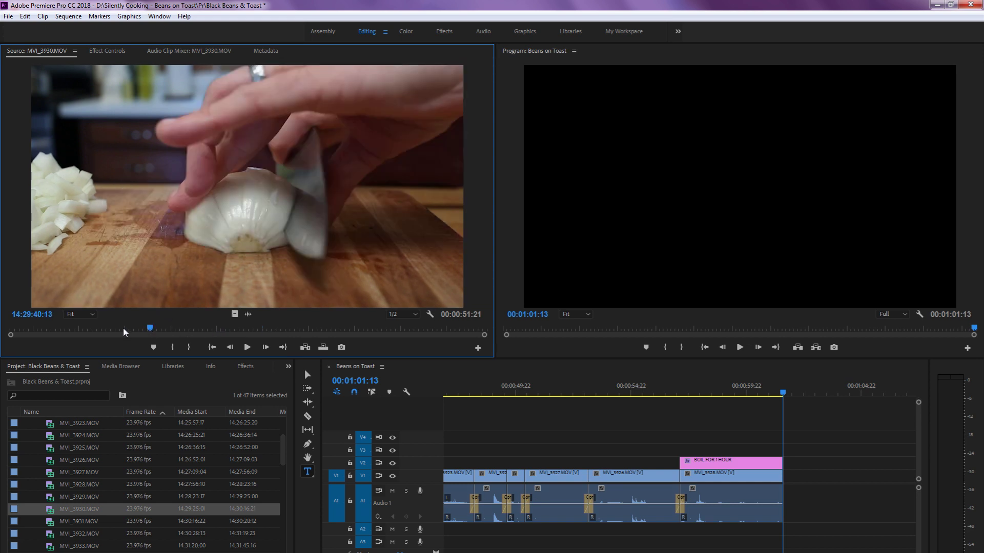
left_click(100, 331)
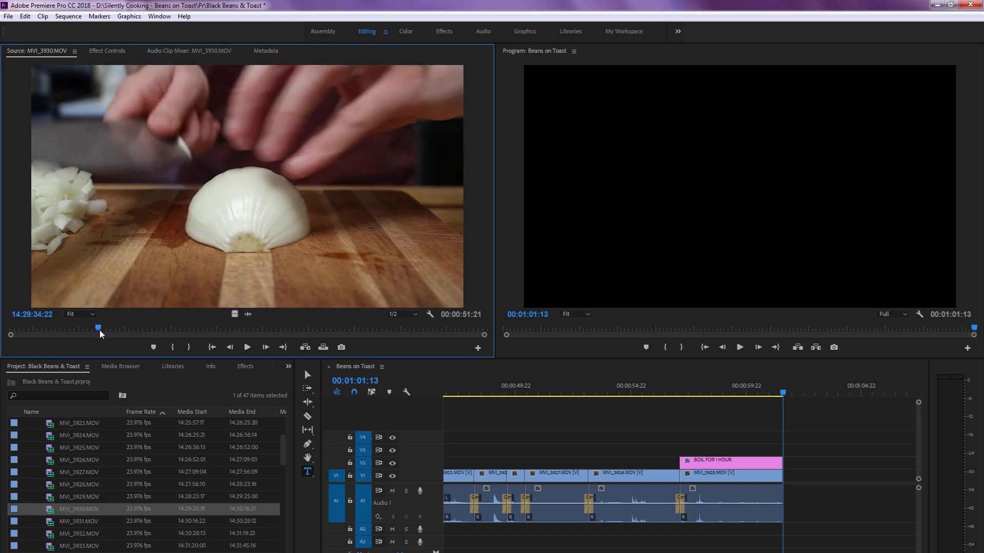
left_click(167, 330)
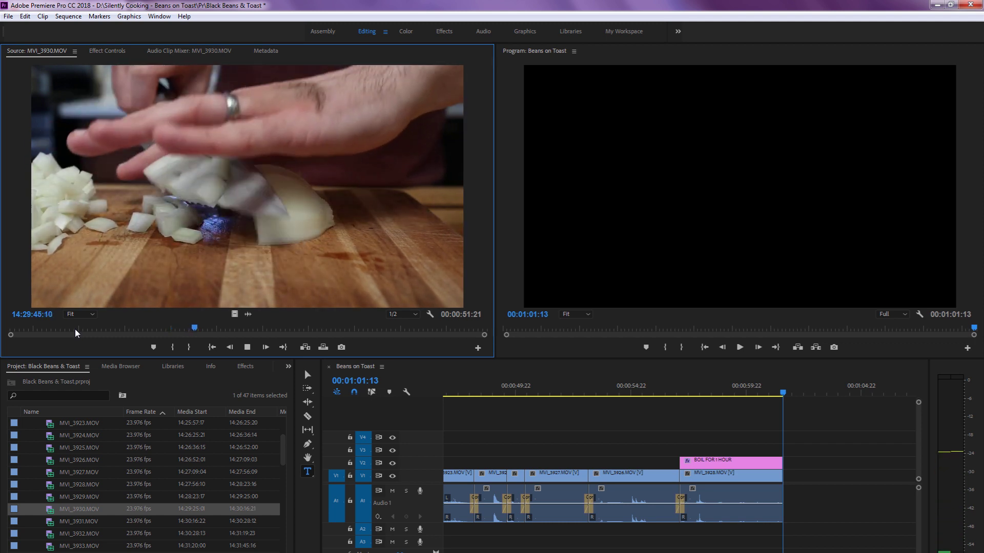
key("o")
Set the in point of MVI_3930.MOV to 14:29:42:12 and play through the marked range
key("space")
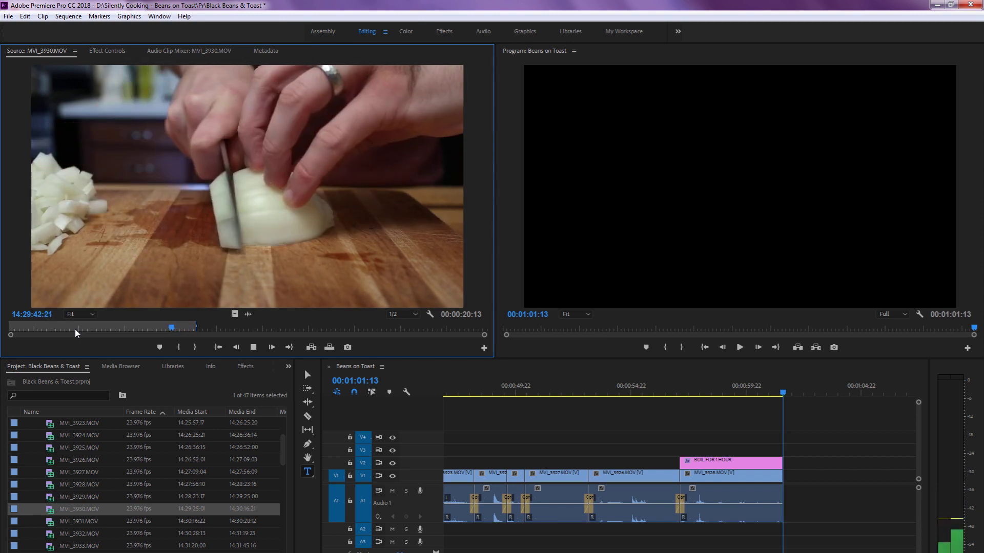
key("space")
key("i")
key("space")
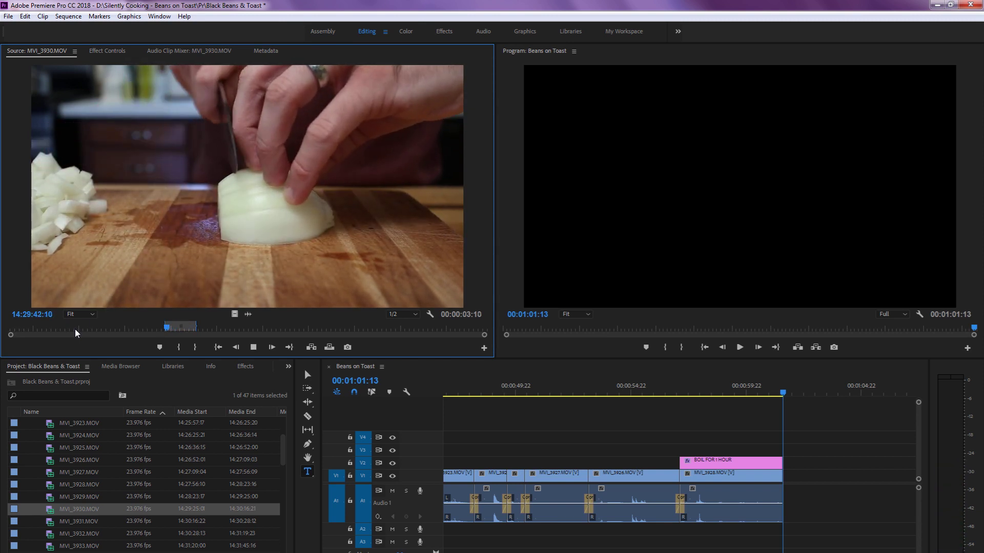
key("i")
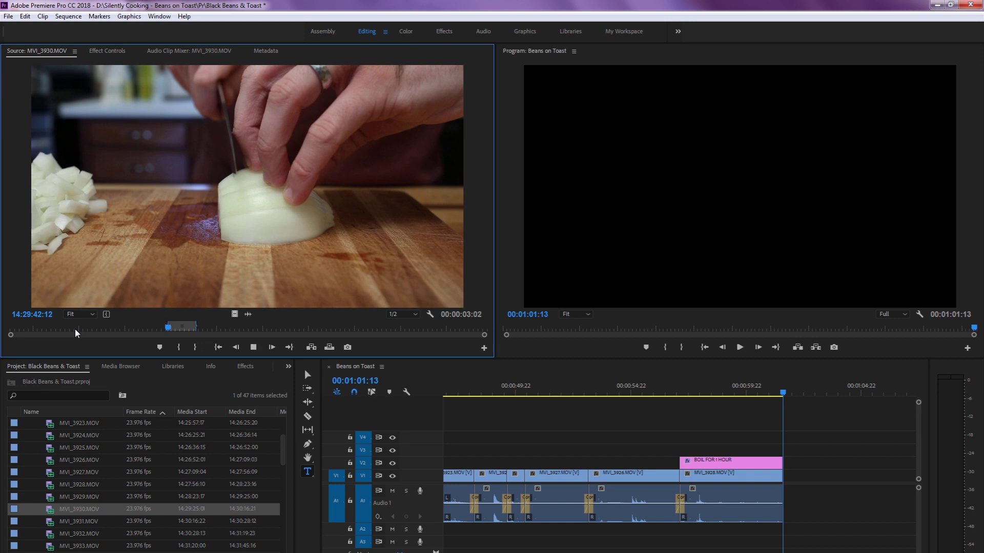
key("space")
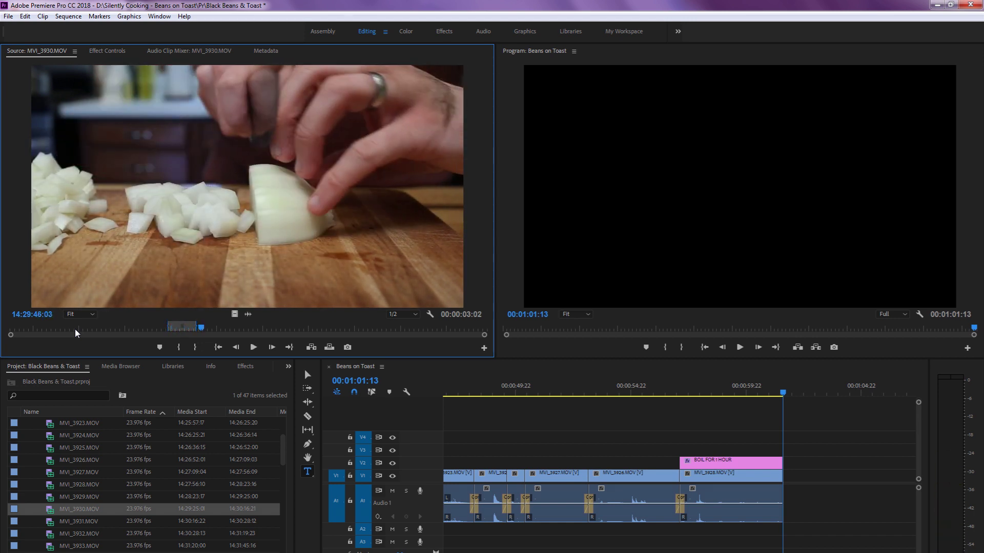
Add the marked range of MVI_3930.MOV to the sequence end with an overwrite edit and play back from 00:00:59:14
key(".")
left_click(738, 392)
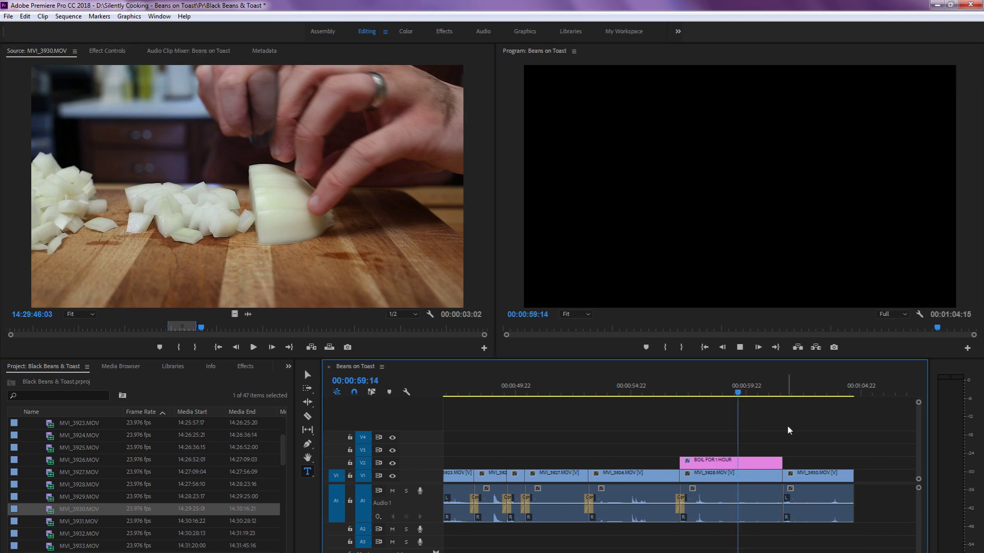
key("space")
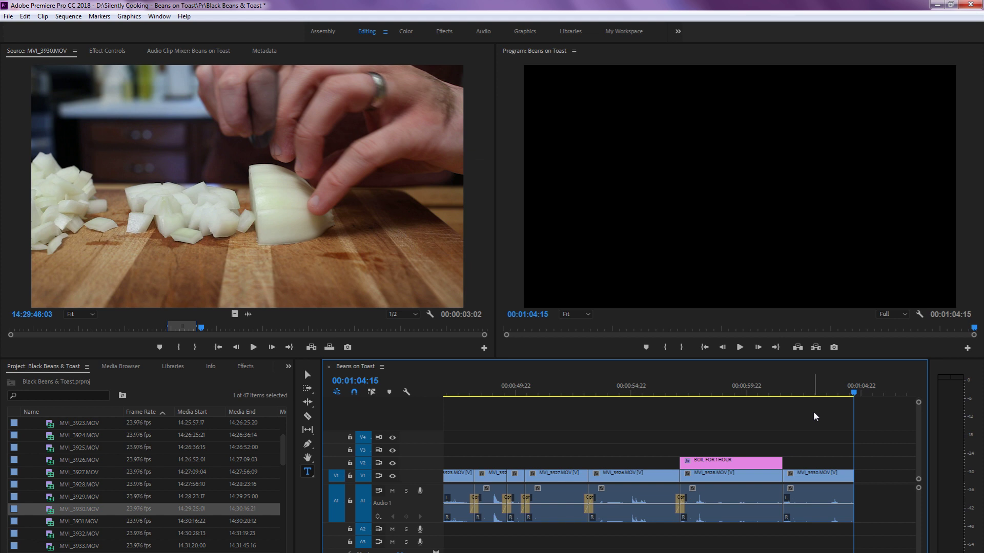
Check the remaining footage of MVI_3930.MOV and look over source clips MVI_3931.MOV and MVI_3932.MOV
left_click(265, 326)
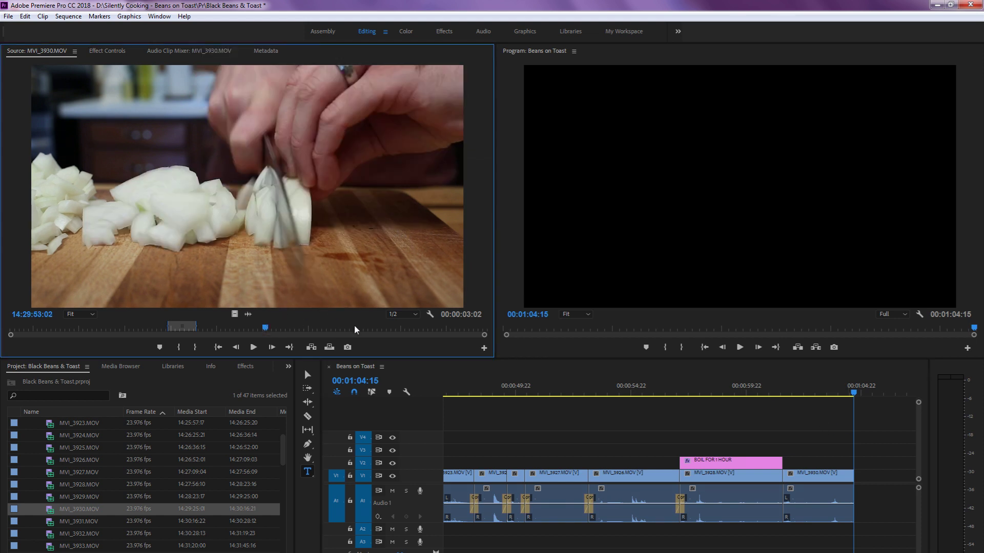
left_click(384, 326)
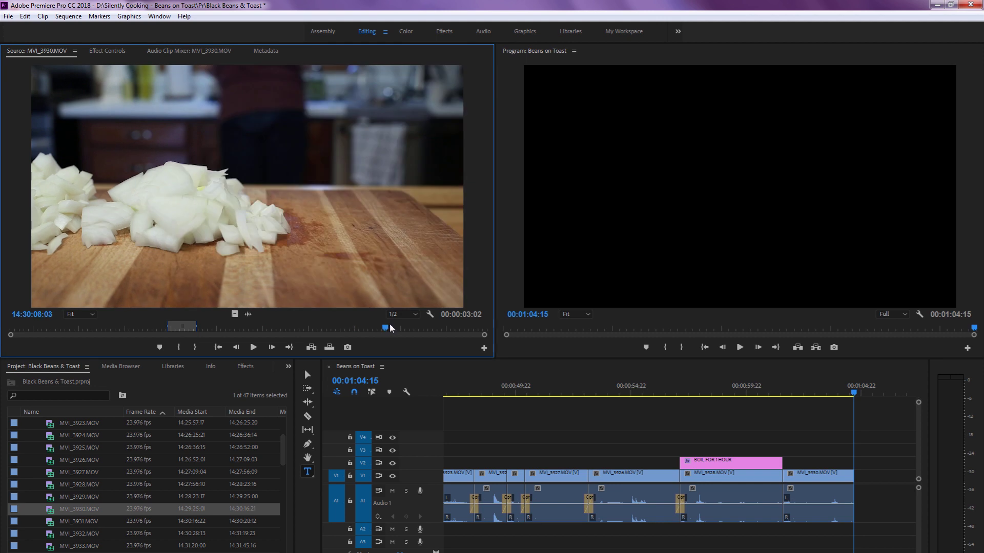
left_click(444, 327)
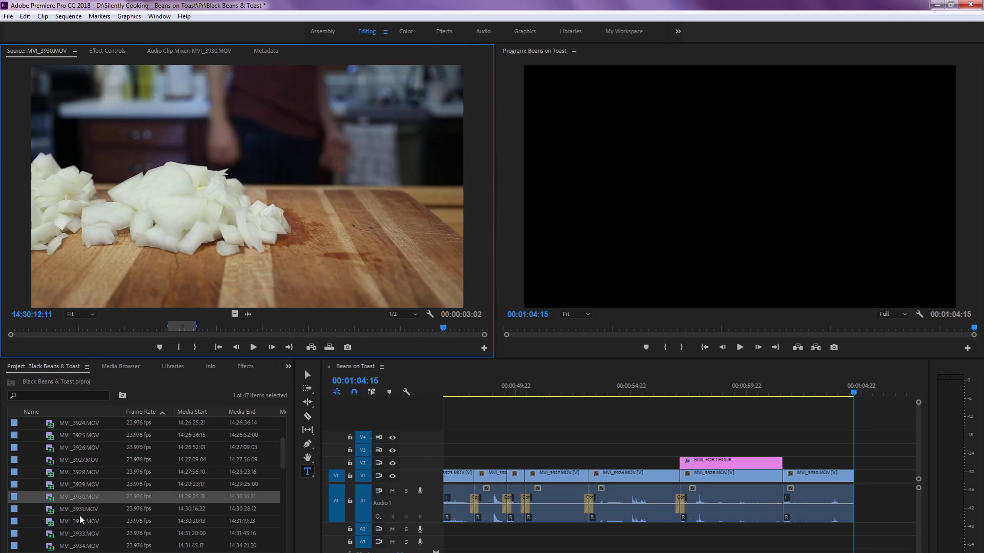
scroll(79, 515, "down", 1)
double_click(53, 496)
double_click(54, 510)
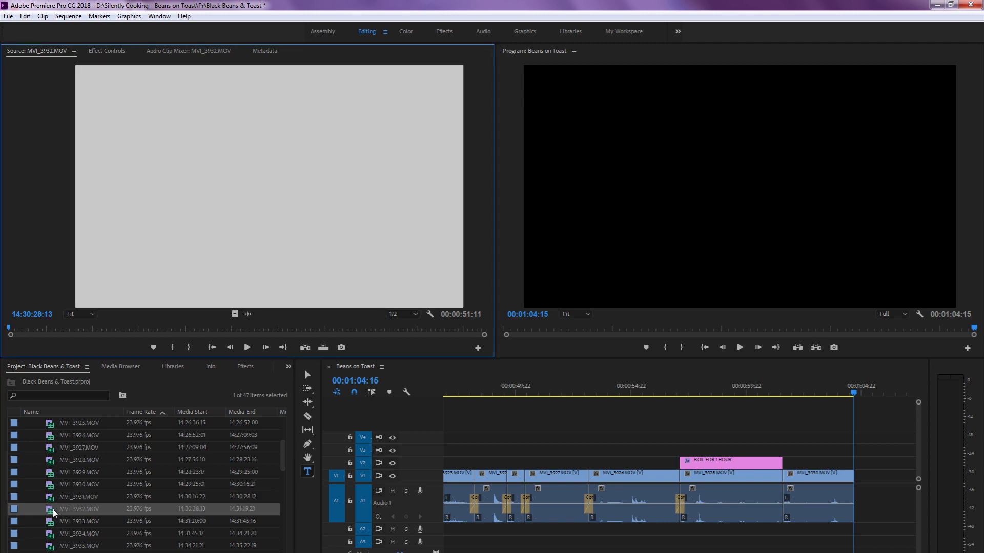
scroll(53, 512, "down", 1)
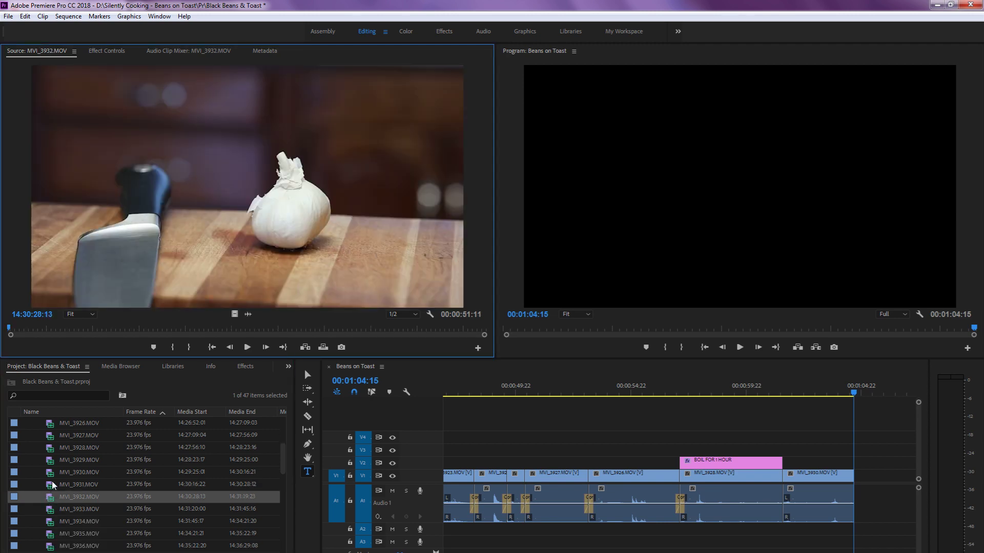
double_click(52, 484)
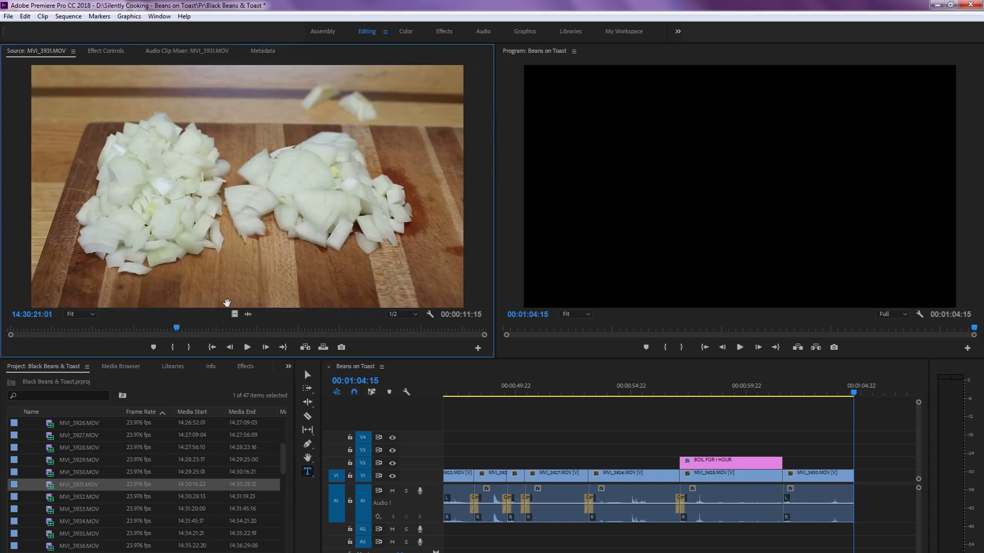
left_click_drag(210, 331, 187, 331)
Open source clip MVI_3932.MOV and set its in point at about 14:30:43, as the knife cuts the garlic bulb
double_click(49, 497)
scroll(48, 496, "down", 1)
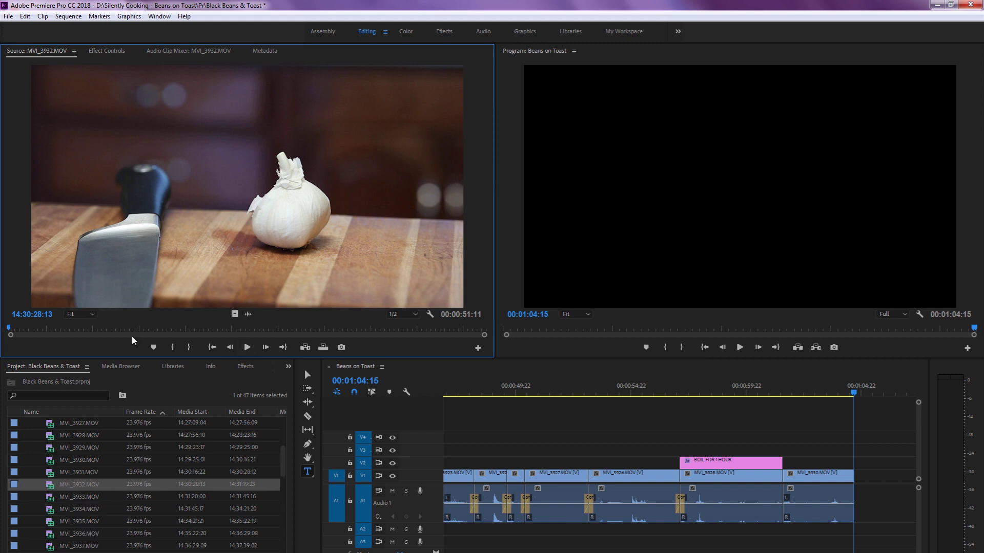
left_click_drag(126, 328, 104, 330)
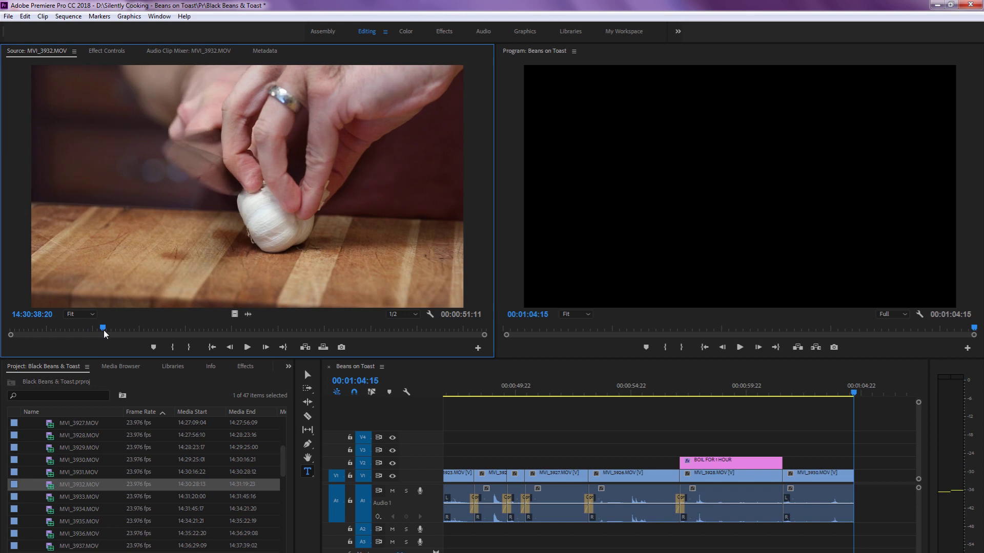
key("i")
key("space")
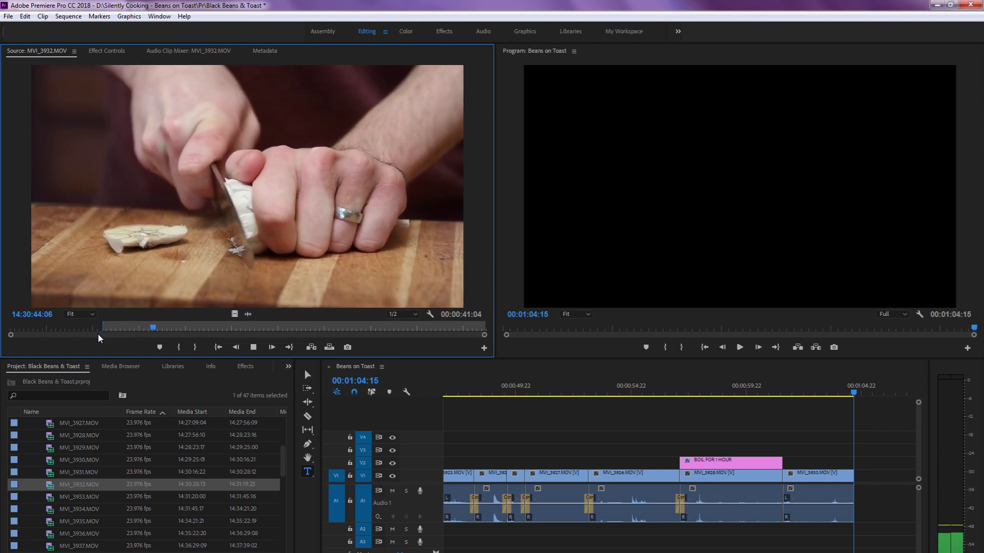
key("space")
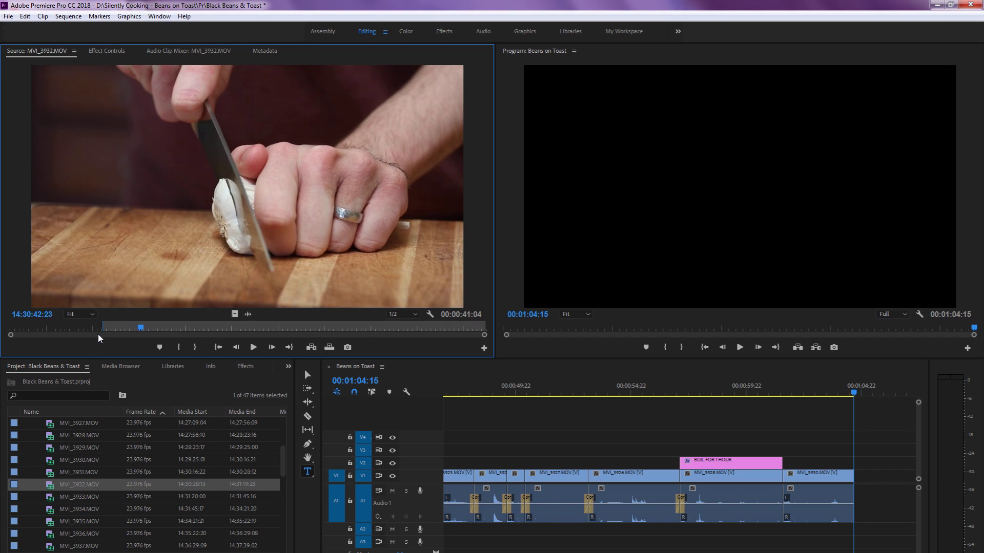
key("i")
key("space")
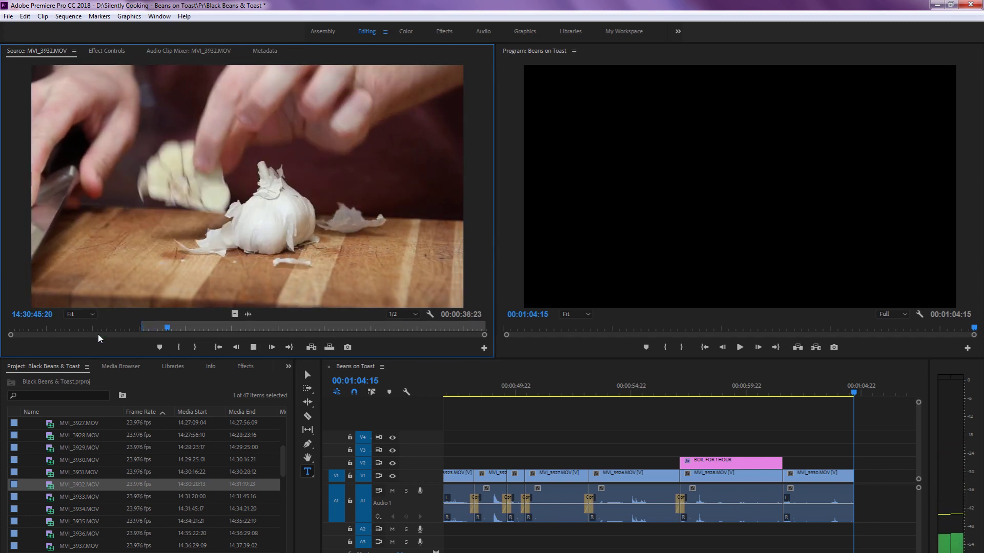
Mark the out point of MVI_3932.MOV at 14:30:46:10 and overwrite the range onto the sequence end
key("space")
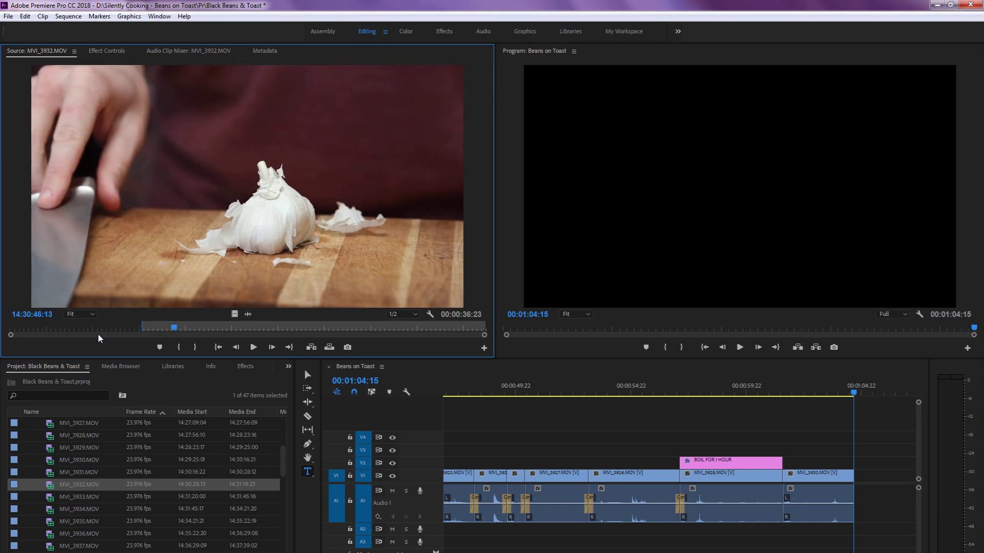
key("o")
key("period")
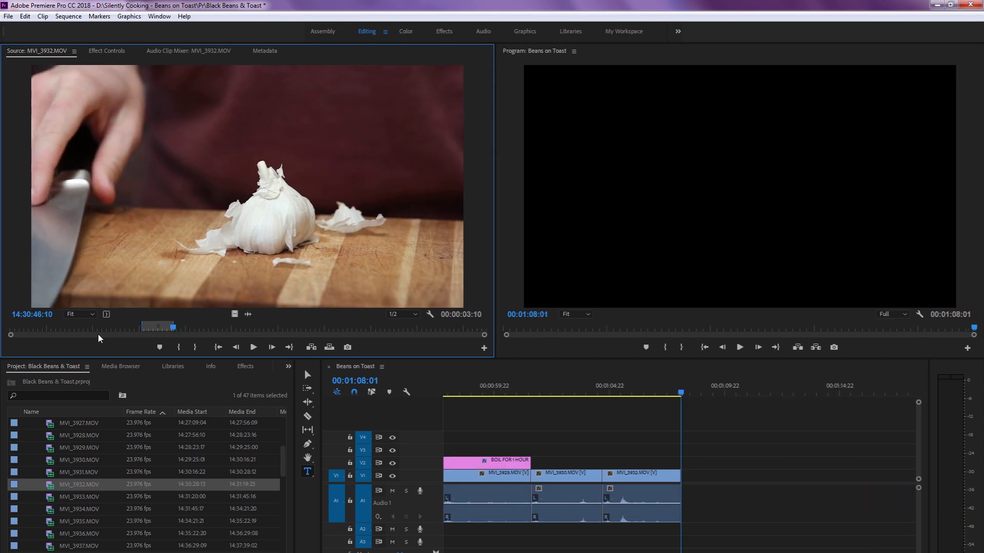
Play the sequence from the onion clip into the new garlic clip and step back through the garlic clip's last frames
left_click(561, 392)
key("space")
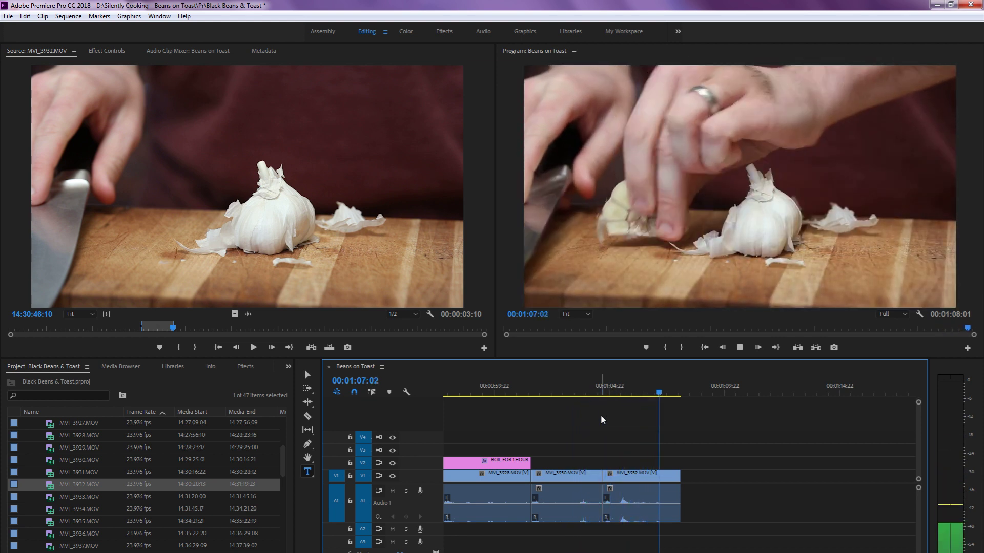
key("Left")
key("Left")
key("Left")
key("Left")
key("Left")
key("Left")
key("Left")
key("Left")
key("Left")
key("Left")
key("Left")
key("Left")
key("Left")
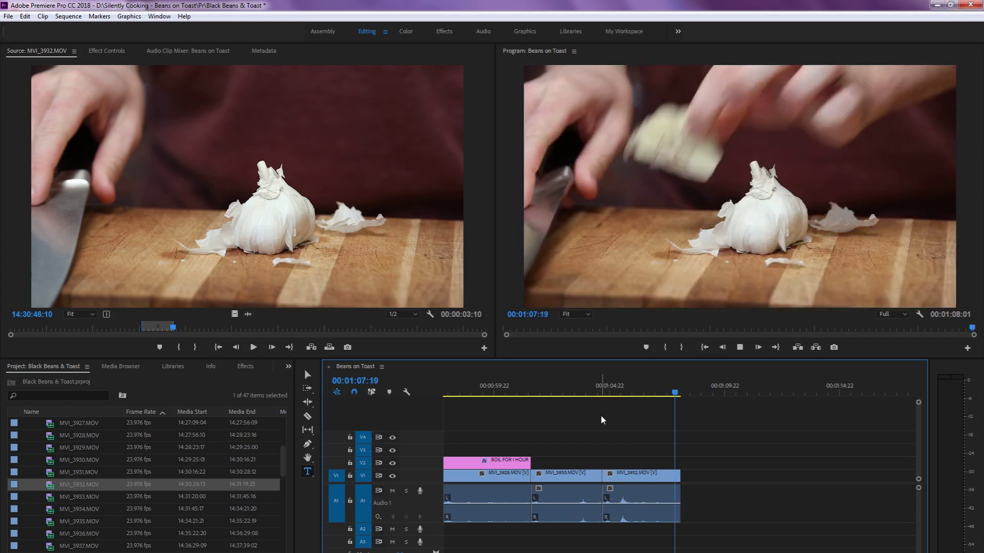
key("space")
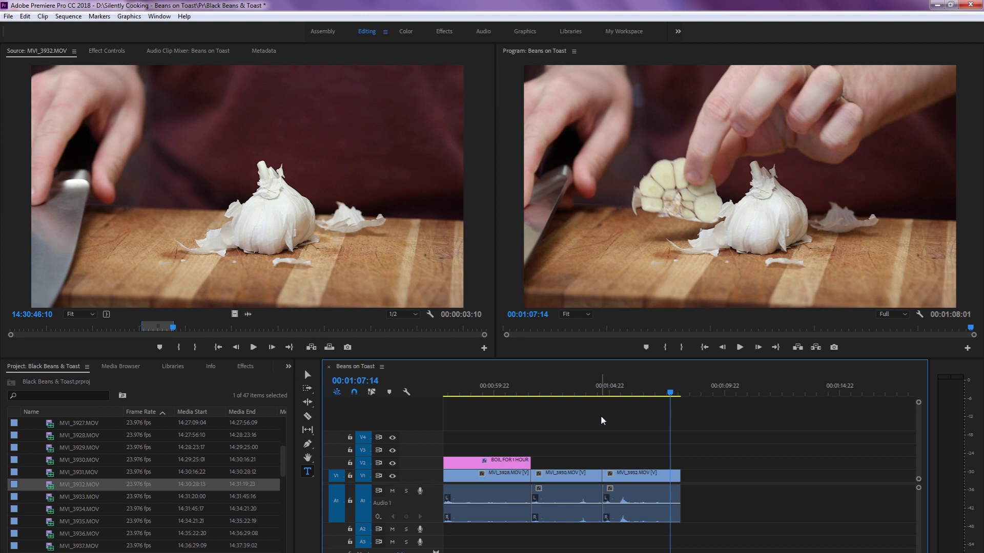
Recheck the garlic clip around 00:01:07:13 and 00:01:05:03, then return the playhead to the sequence end
key("Left")
key("Left")
key("Right")
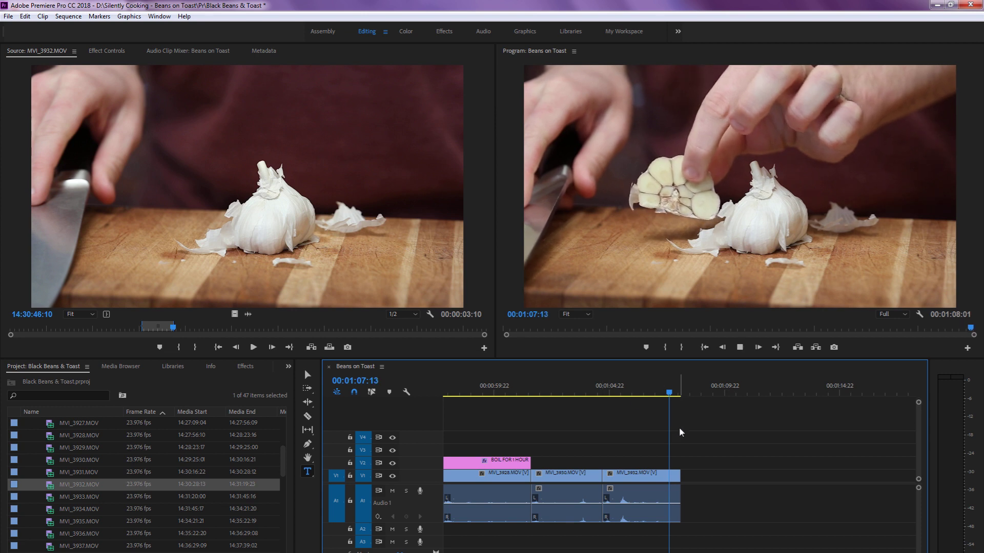
key("space")
left_click_drag(723, 386, 621, 387)
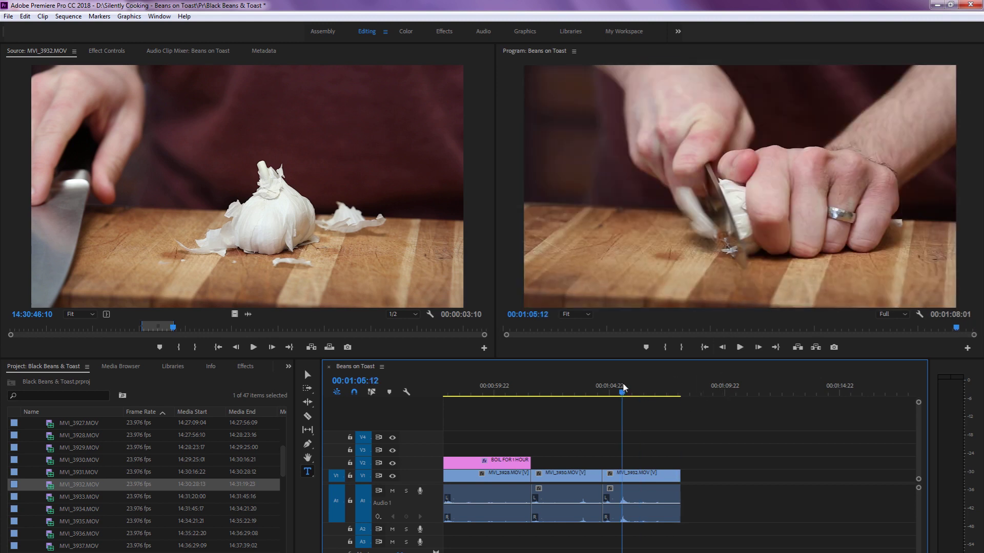
left_click(613, 382)
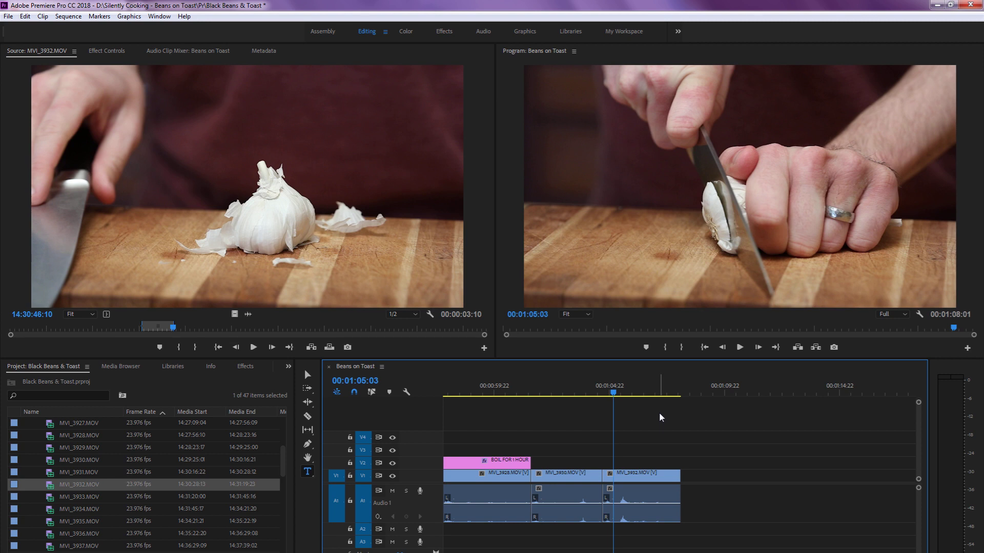
key("Down")
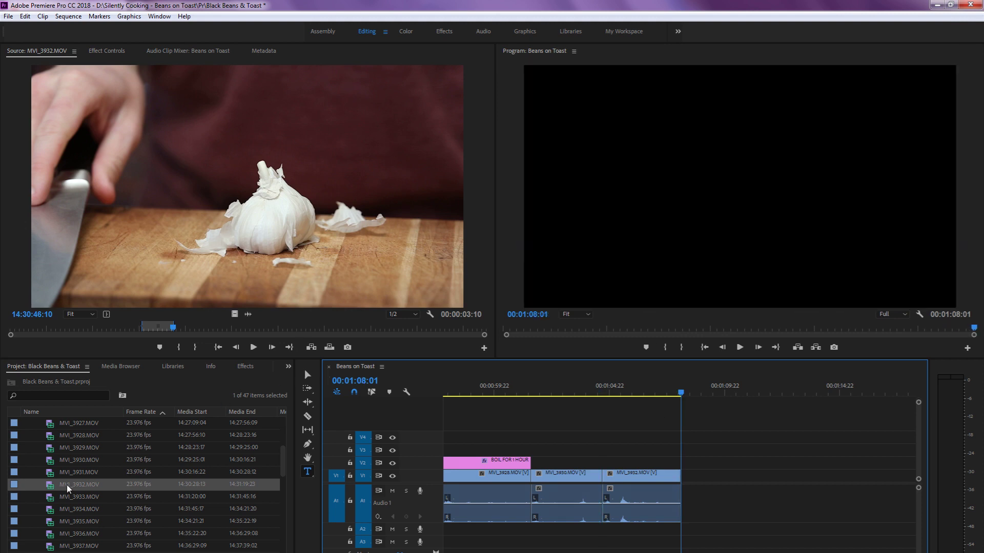
Open source clip MVI_3933.MOV, set its in point at 14:31:23:06 and play on from there
double_click(44, 499)
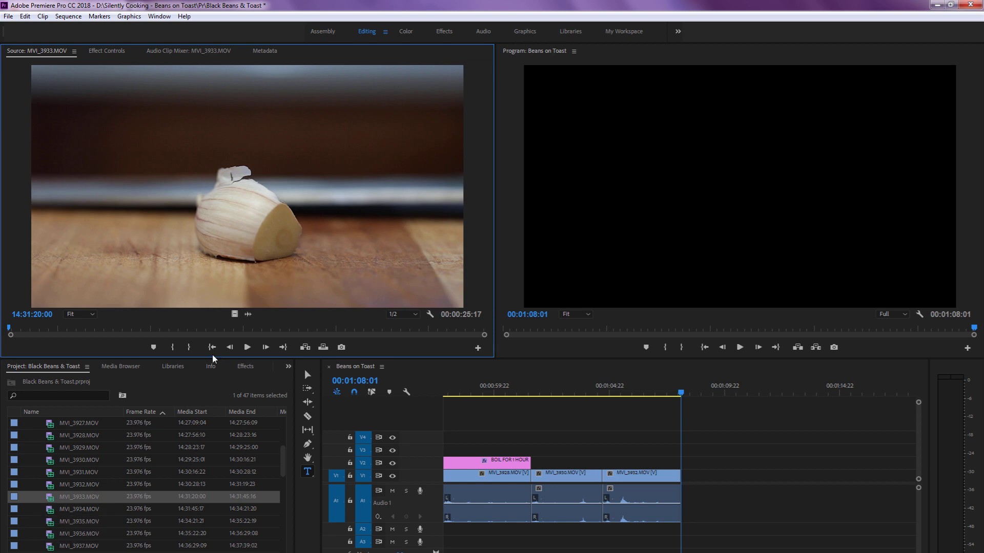
left_click_drag(104, 326, 72, 313)
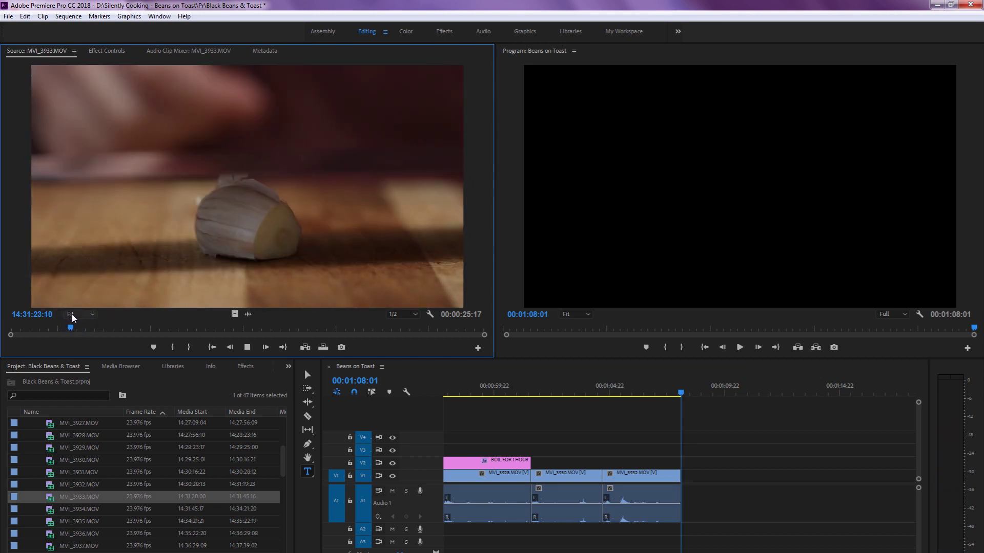
key("space")
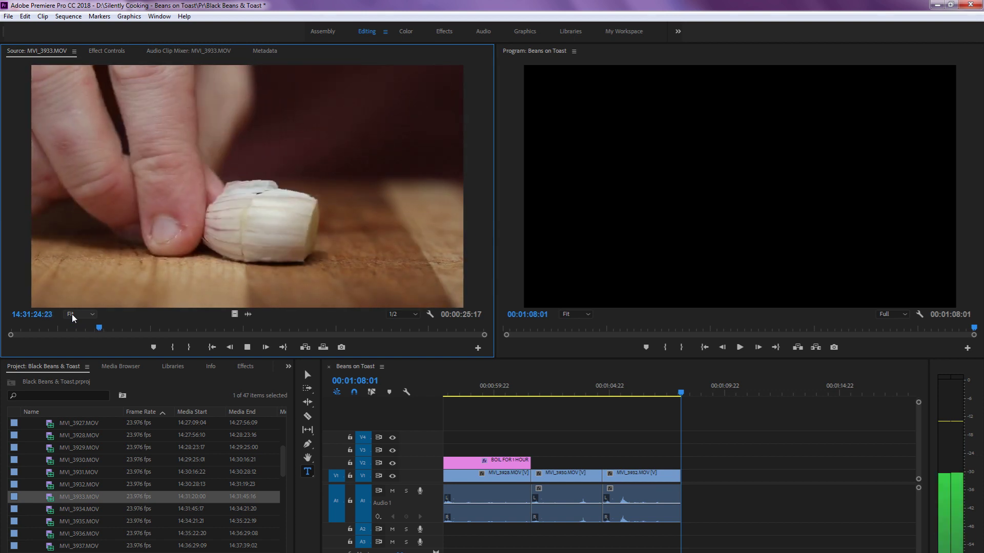
key("j")
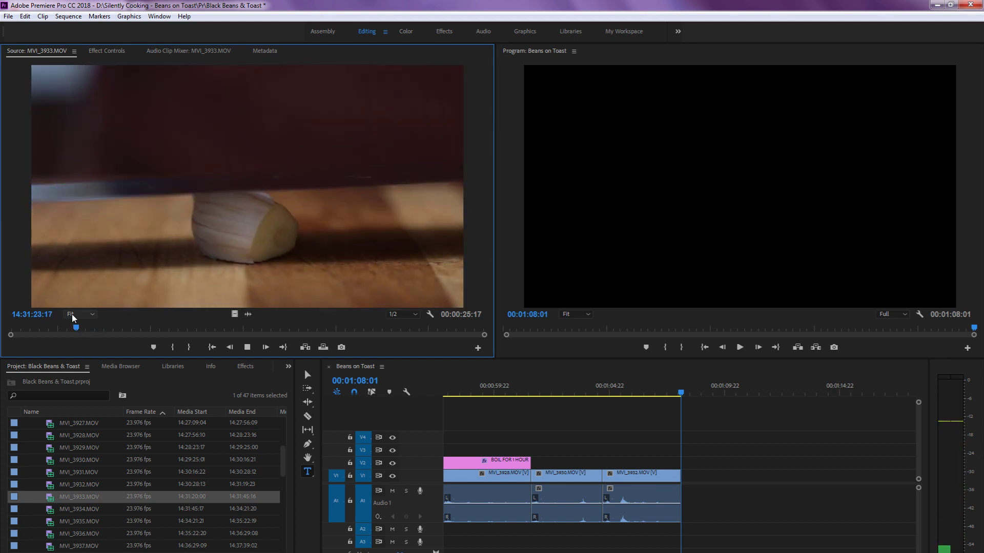
key("k")
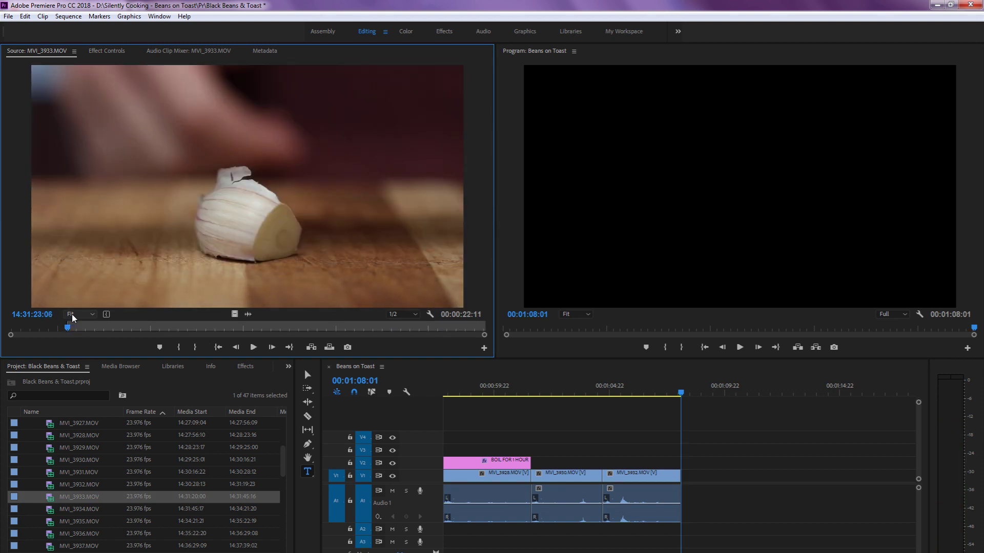
key("space")
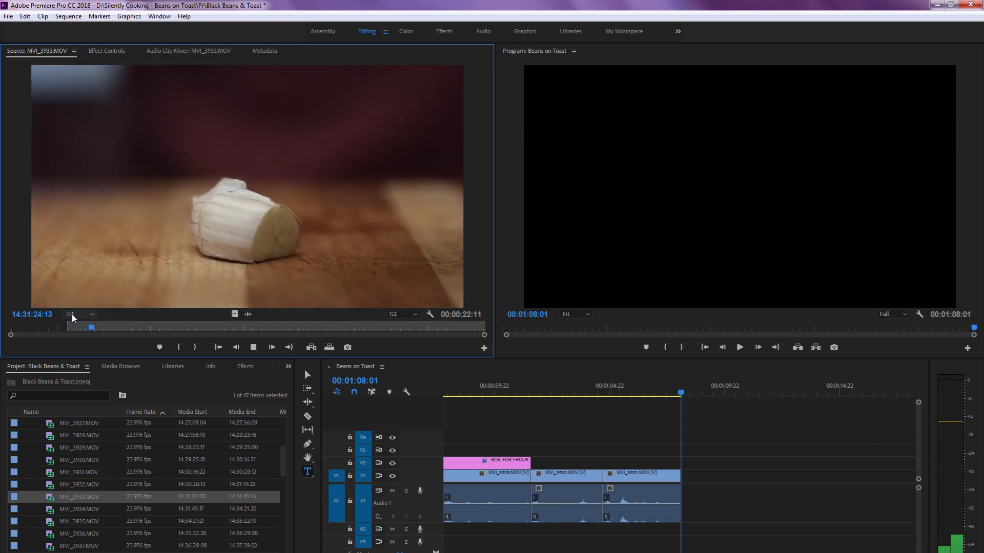
Mark the out point of MVI_3933.MOV at about 14:31:25:11 and overwrite the range onto the sequence end
key("space")
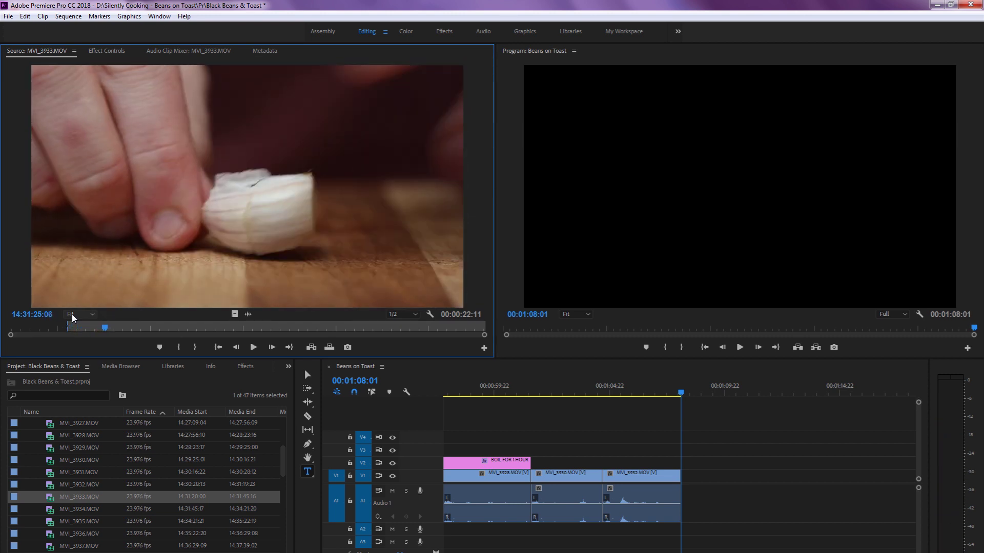
key("Right")
key("Right")
key("Right")
key("Right")
key("Right")
key("o")
key("period")
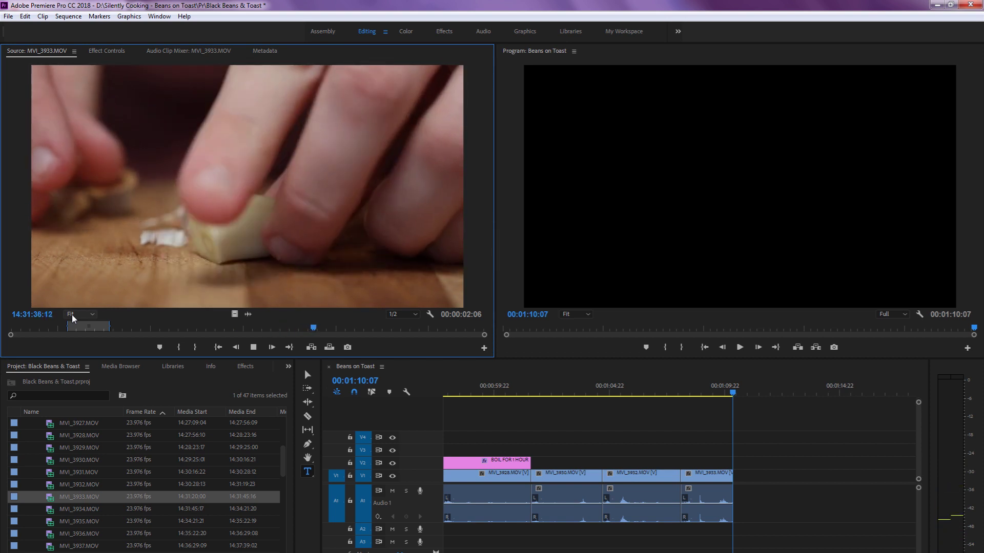
Shuttle through the garlic peeling in MVI_3933.MOV and set a new in point at 14:31:35:16
key("space")
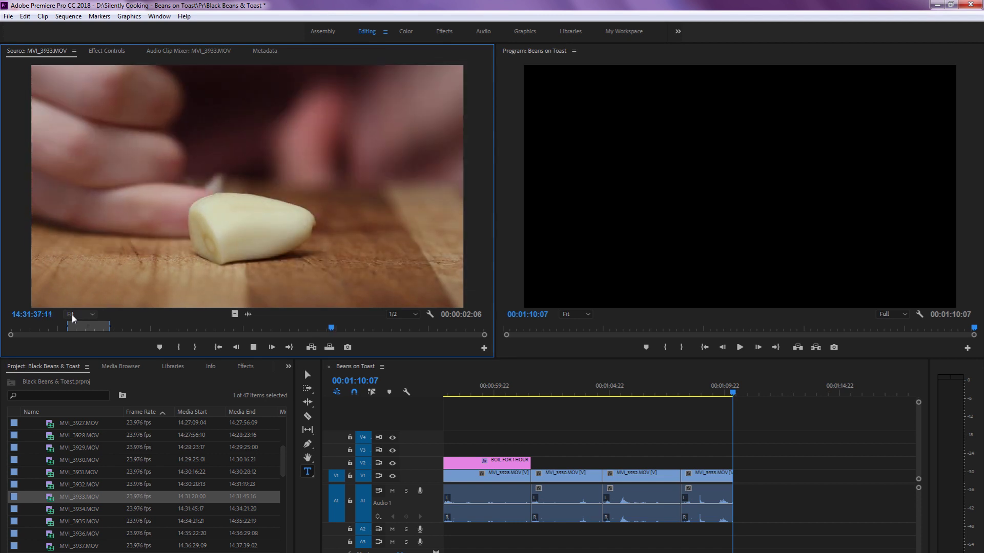
key("j")
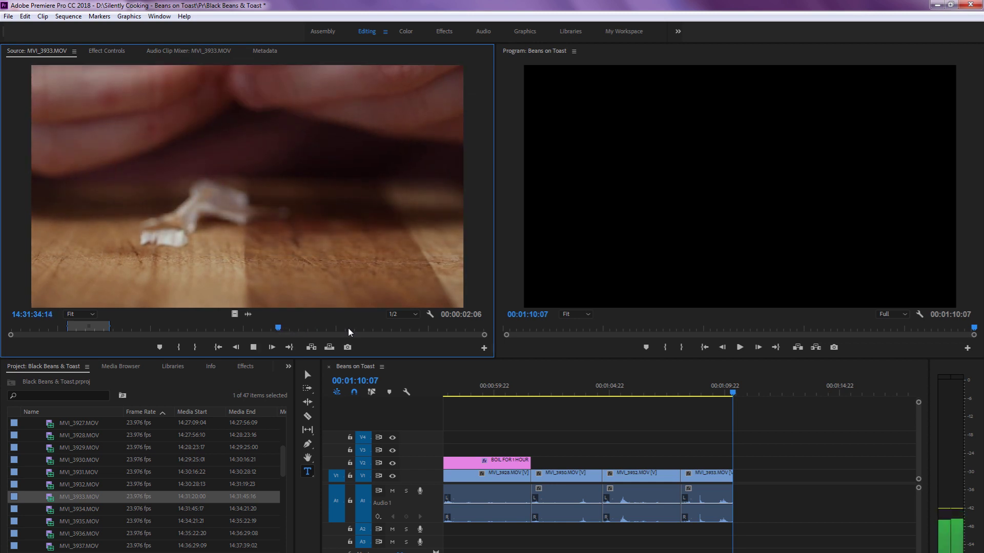
key("i")
key("l")
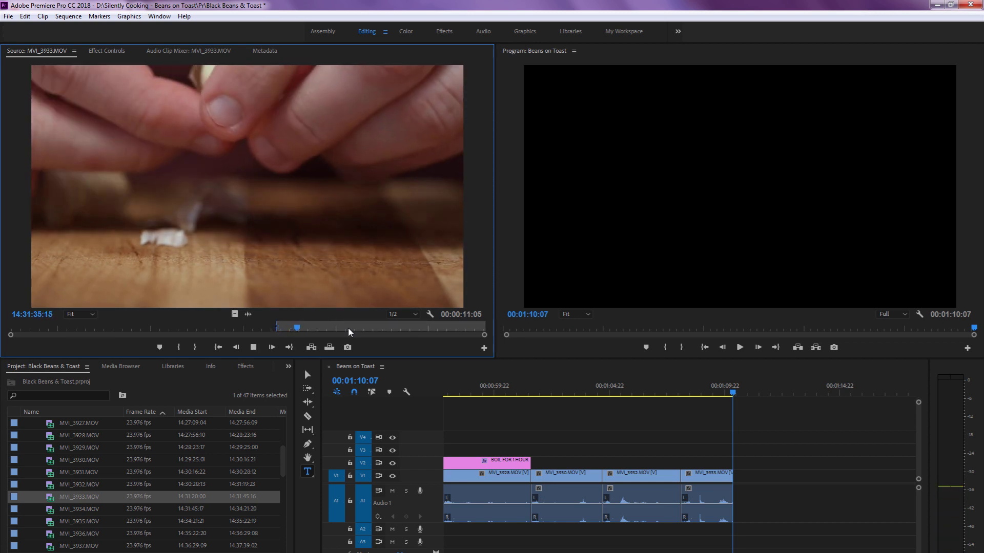
key("j")
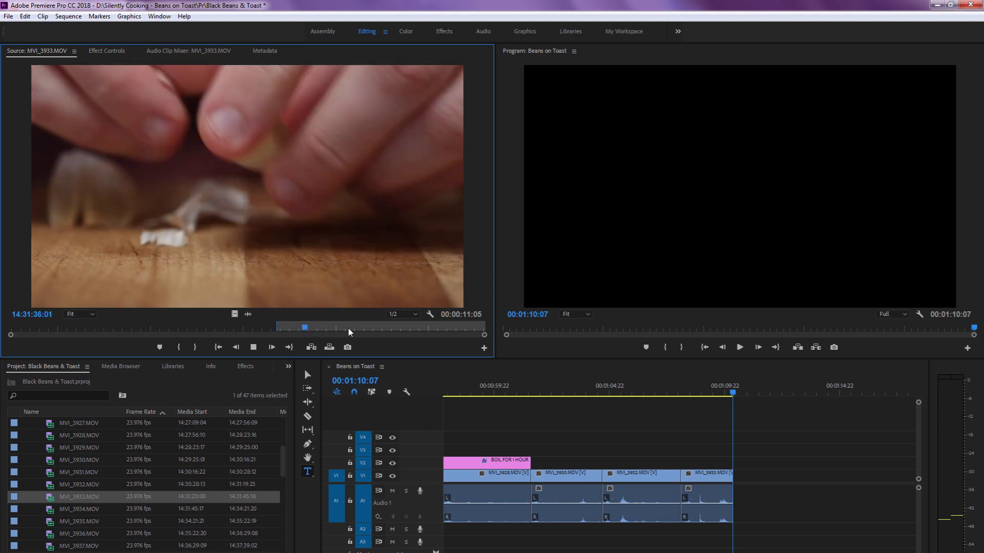
key("k")
key("i")
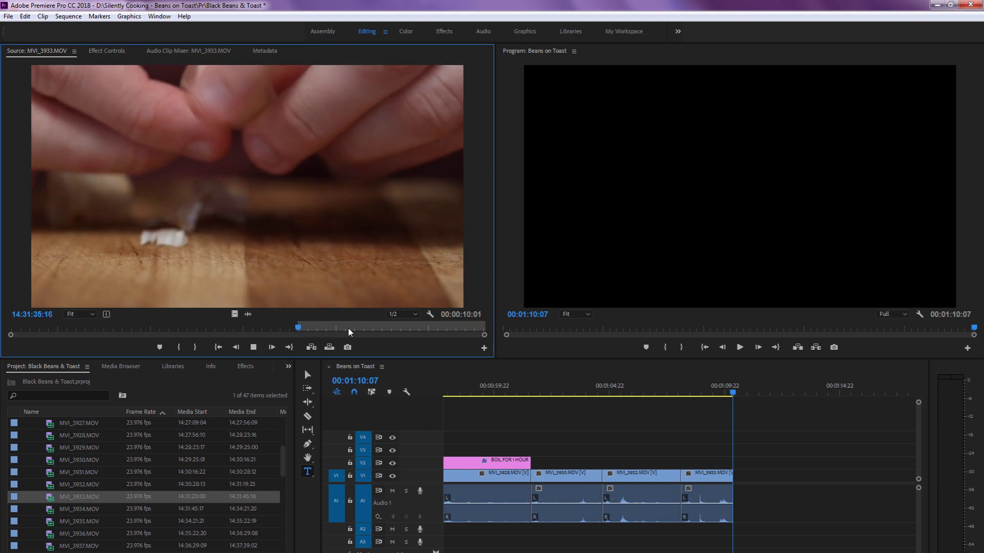
Mark the out point of MVI_3933.MOV at 14:31:38:03 and overwrite the peeled-garlic range onto the sequence end
key("l")
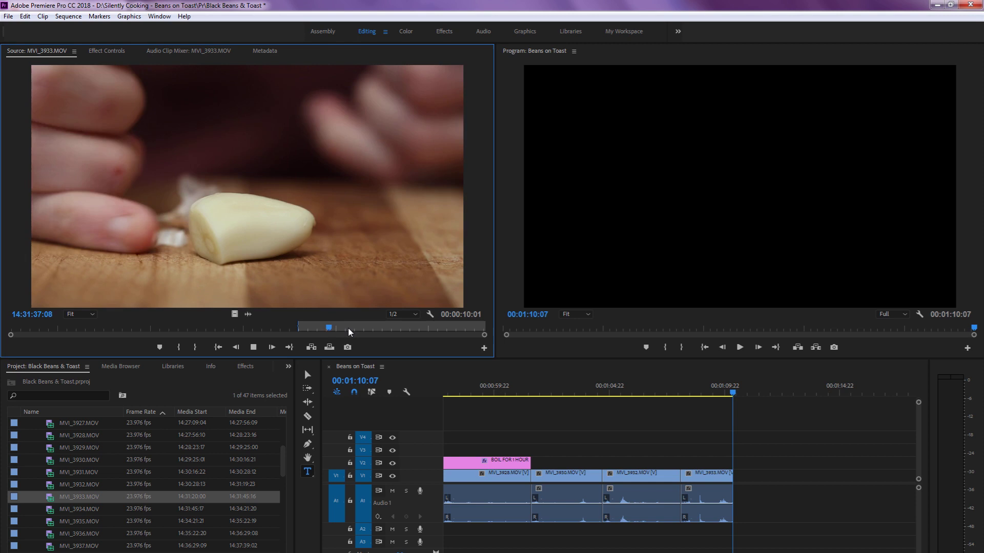
key("o")
key("k")
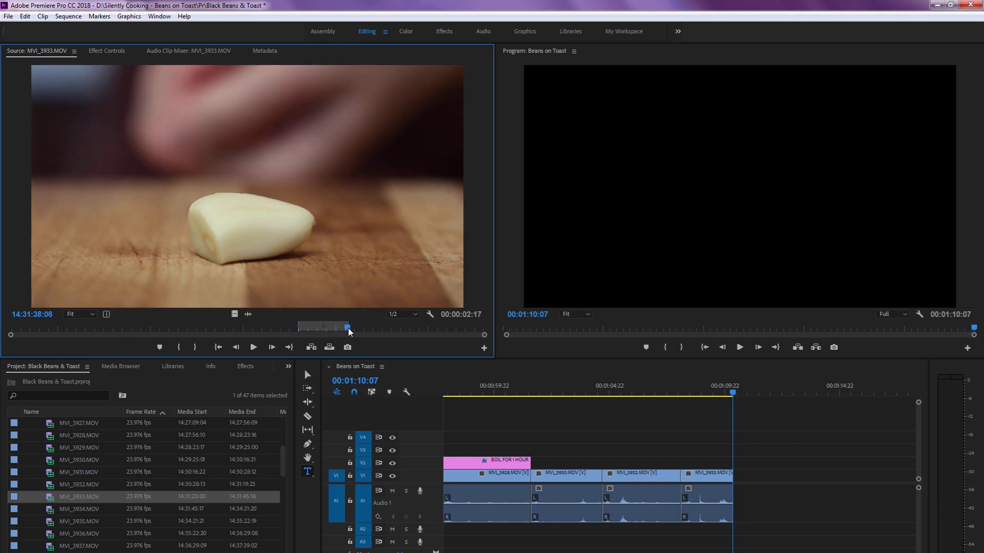
key("Left")
key("Left")
key("Left")
key("Left")
key("Left")
key("o")
key(".")
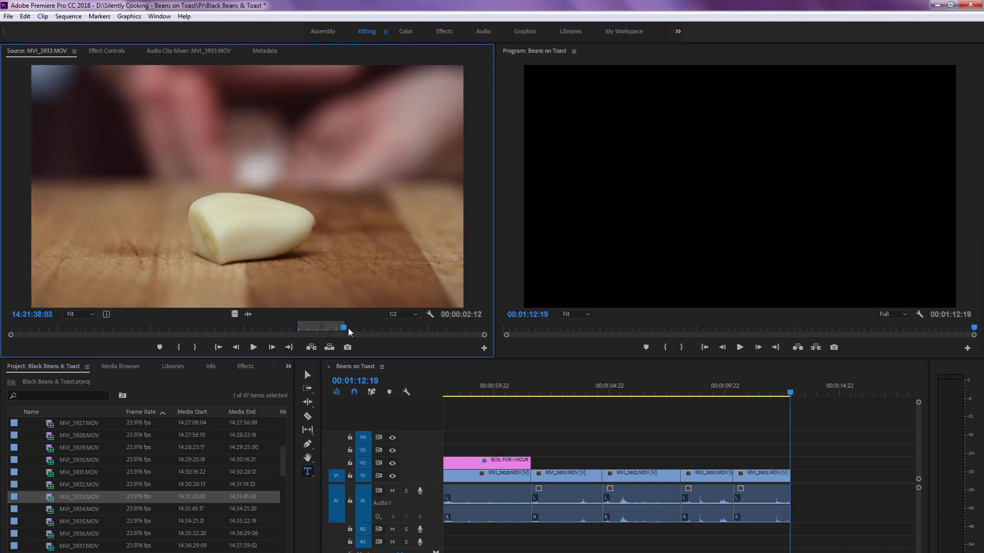
Skim the rest of MVI_3933.MOV, open source clip MVI_3934.MOV and shuttle through its garlic slicing up to about 14:32:47:01
left_click_drag(348, 327, 484, 332)
double_click(53, 509)
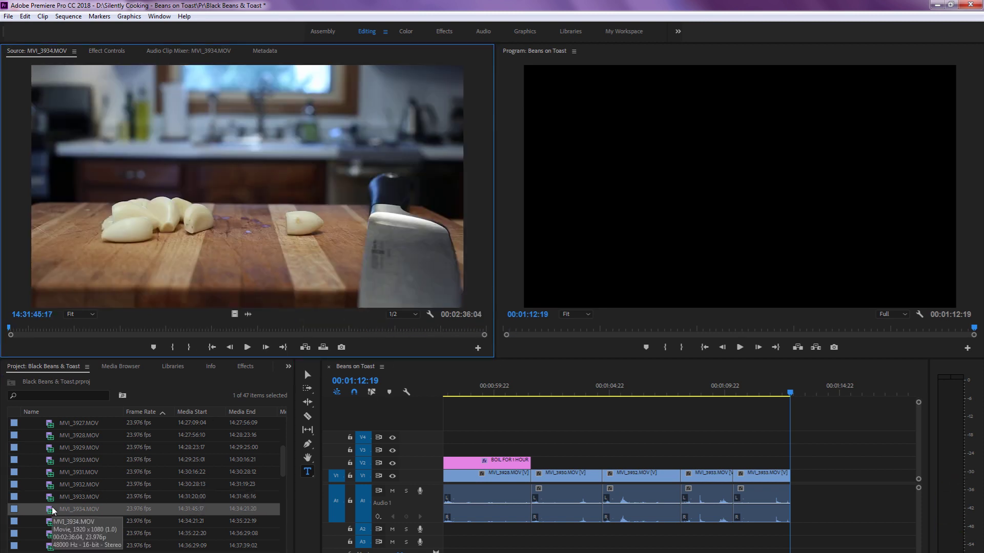
key("l")
left_click_drag(117, 328, 94, 336)
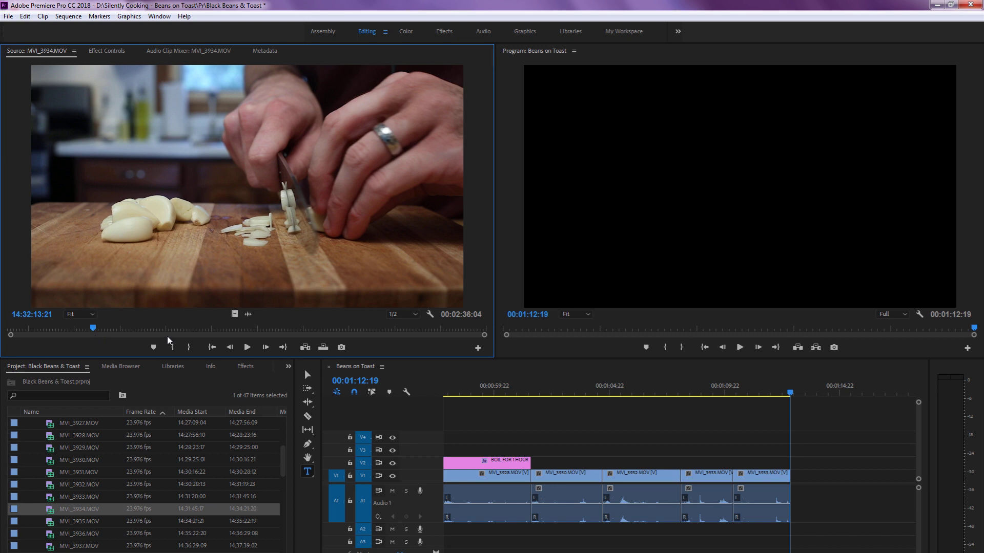
left_click_drag(94, 318, 141, 371)
key("space")
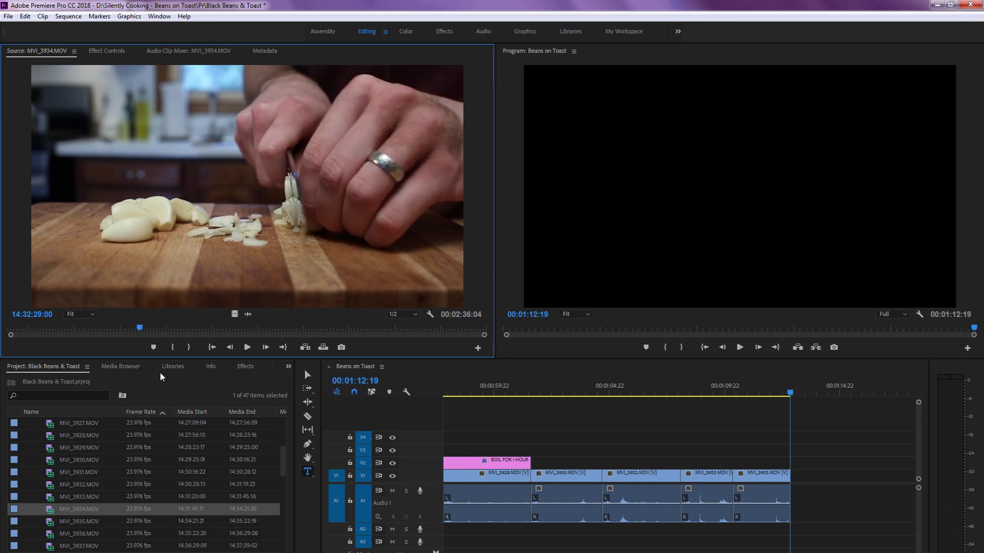
left_click_drag(160, 322, 175, 359)
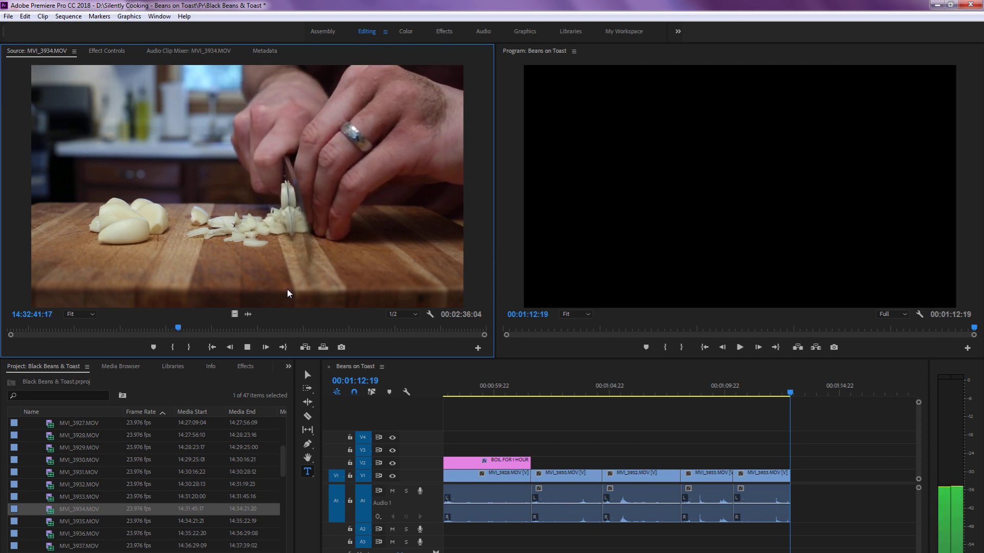
key("space")
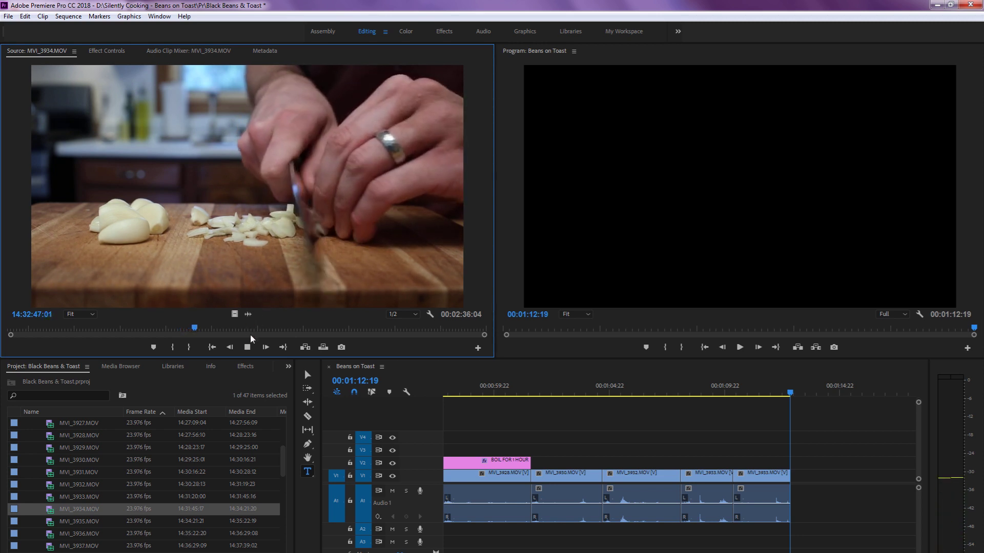
key("j")
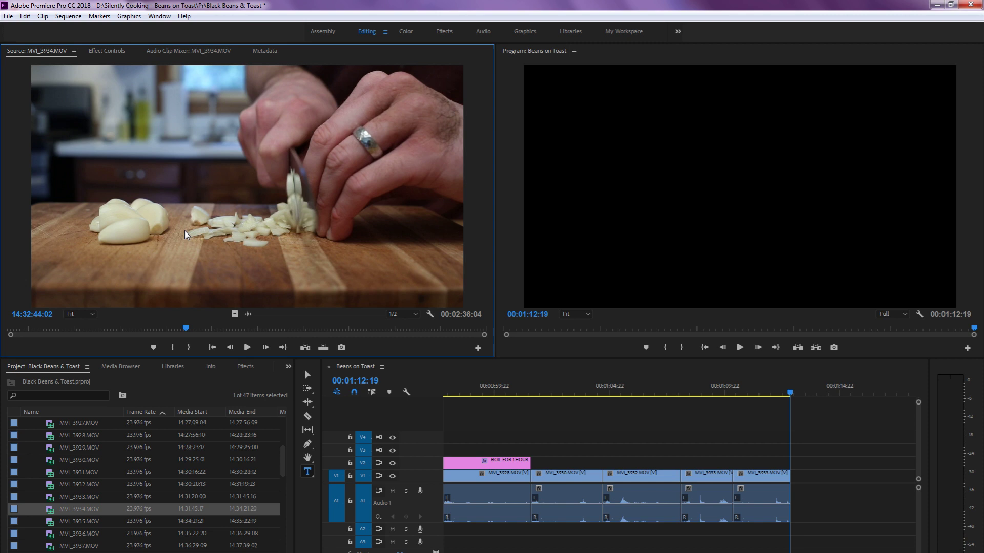
Mark MVI_3934.MOV from 14:32:44:02 to 14:32:46:03 and overwrite that garlic-slicing range onto the sequence end
key("k")
key("i")
key("l")
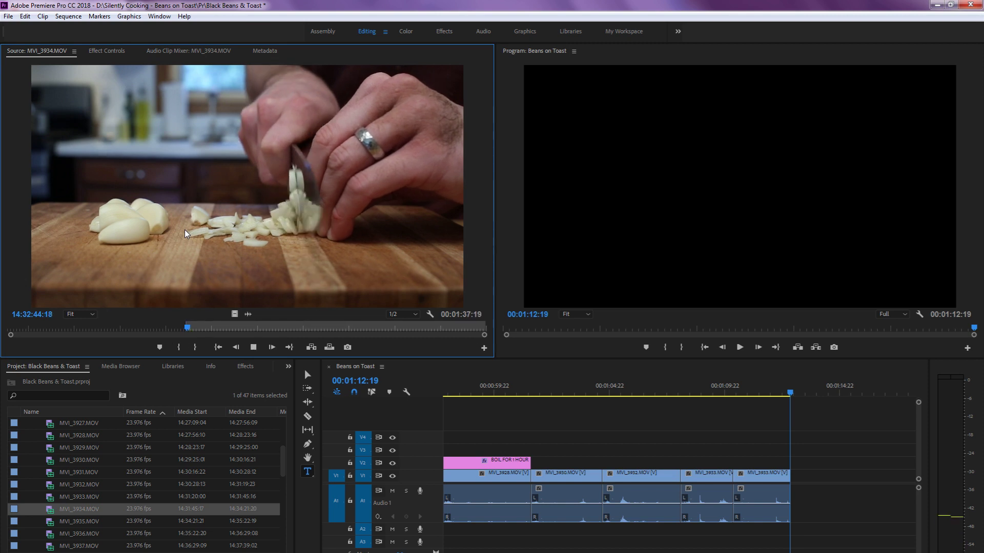
key("k")
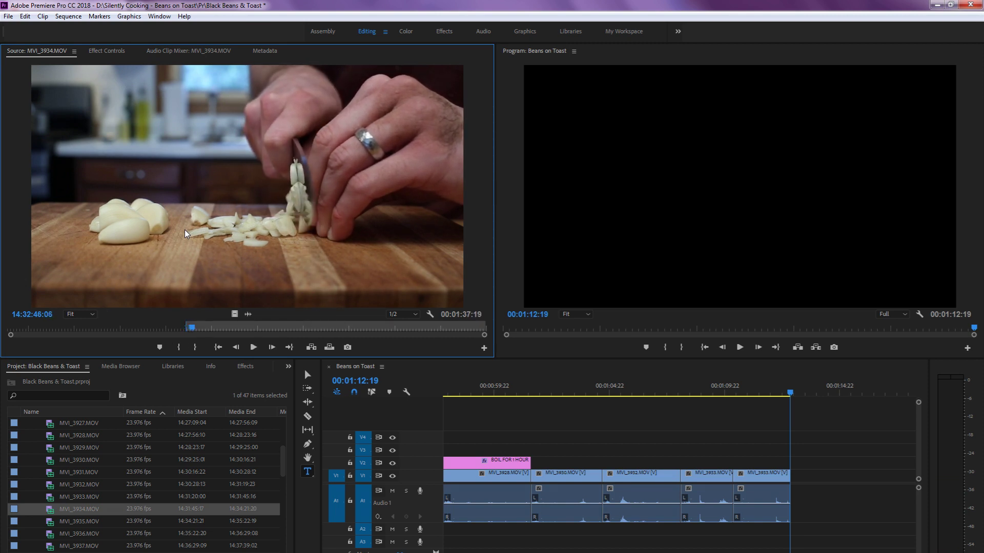
key("o")
key("period")
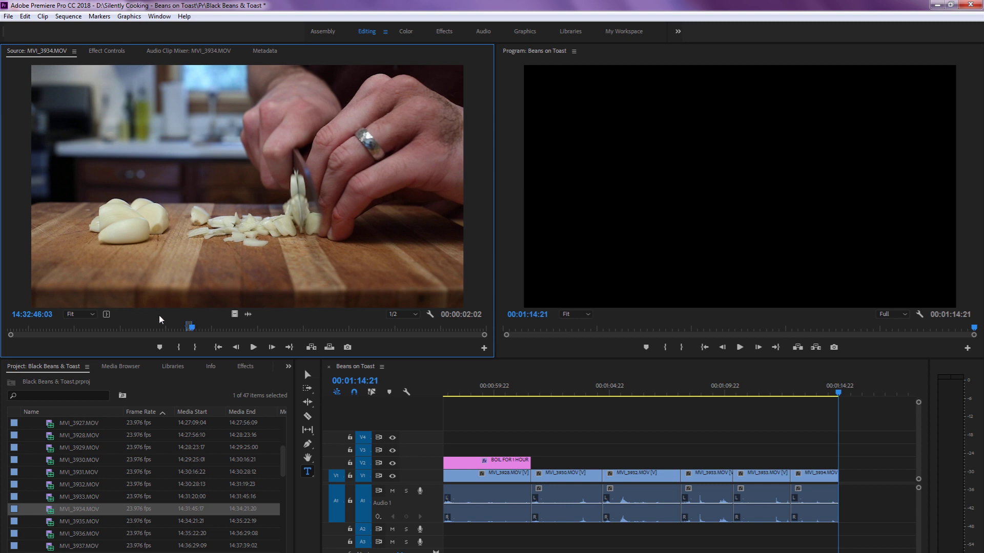
left_click(81, 314)
left_click(77, 328)
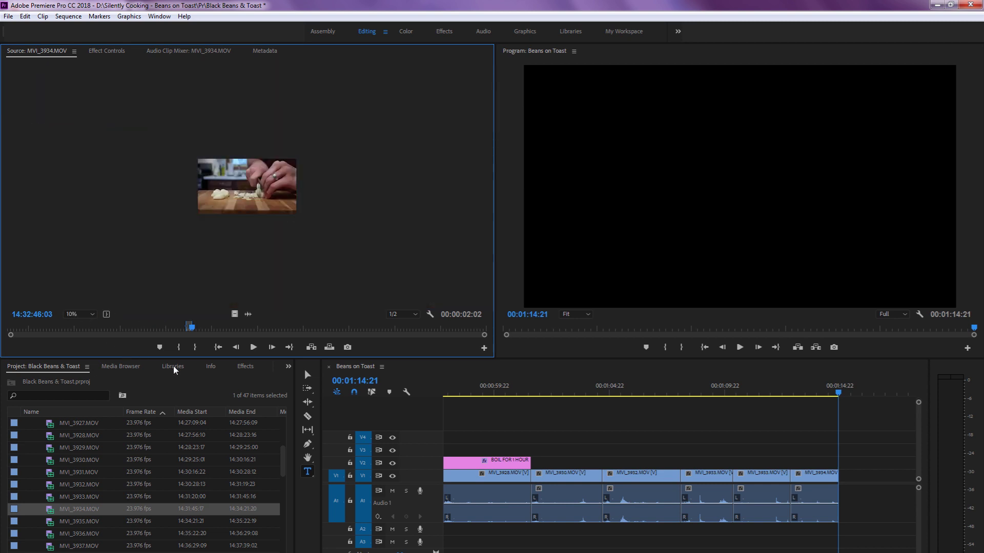
scroll(108, 452, "down", 1)
scroll(96, 486, "up", 2)
scroll(213, 270, "down", 3)
scroll(213, 272, "up", 3)
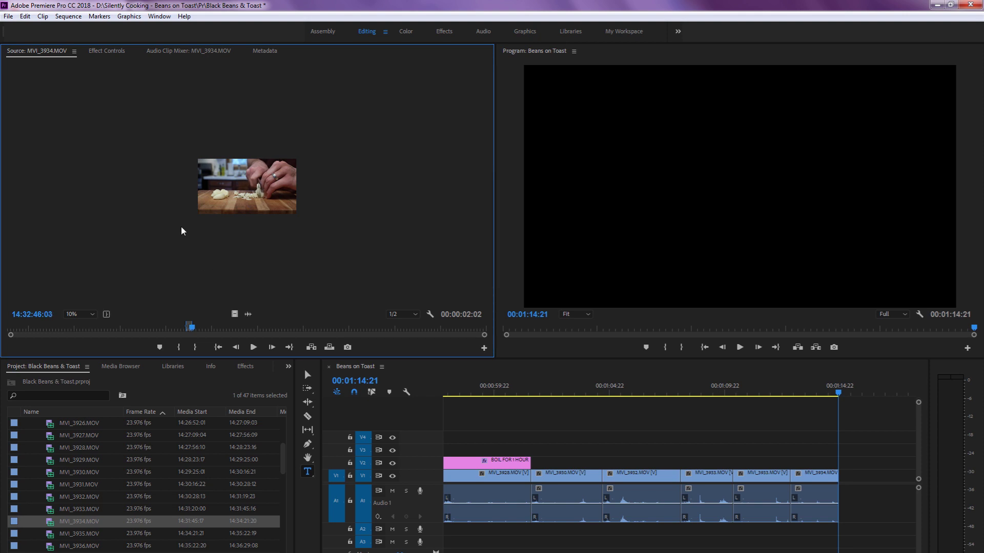
left_click(92, 314)
left_click(85, 326)
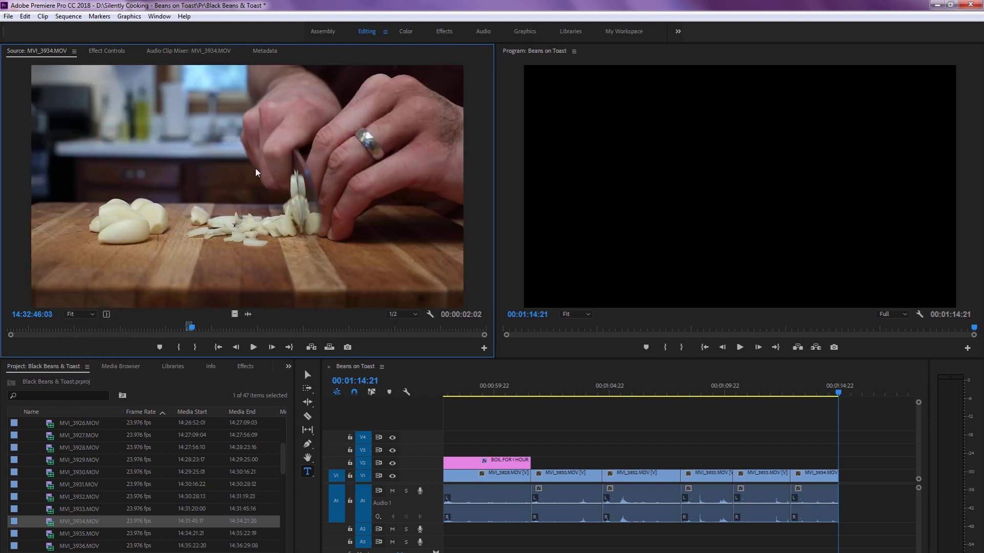
Open source clip MVI_3935.MOV and skim from the covered pot through the pepper removal to about 14:35:12:04
double_click(51, 539)
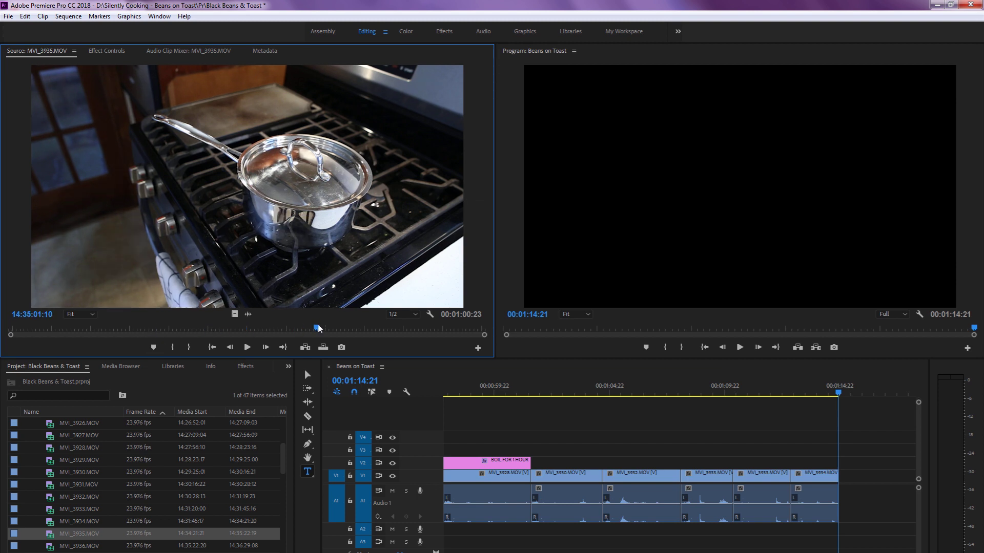
left_click_drag(401, 330, 282, 343)
left_click(164, 325)
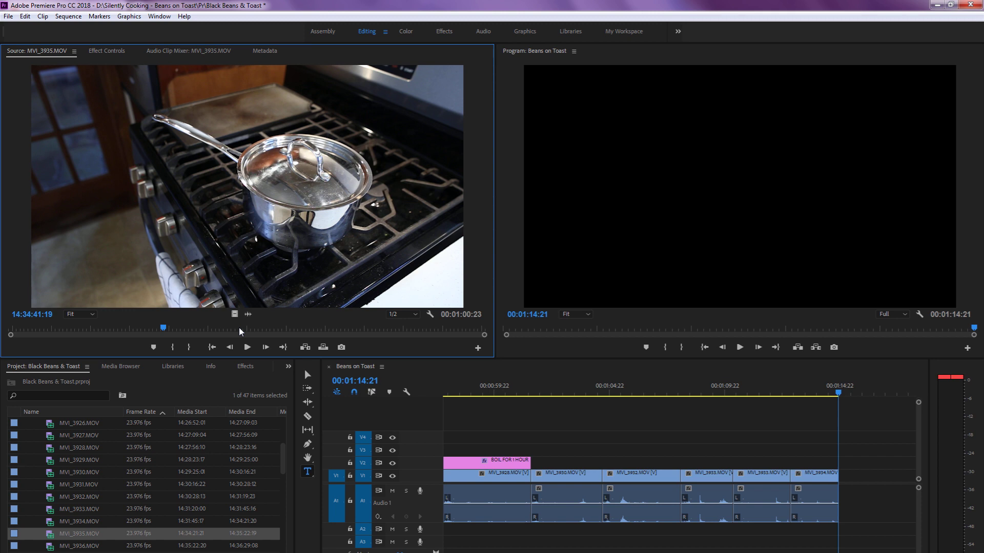
left_click(325, 328)
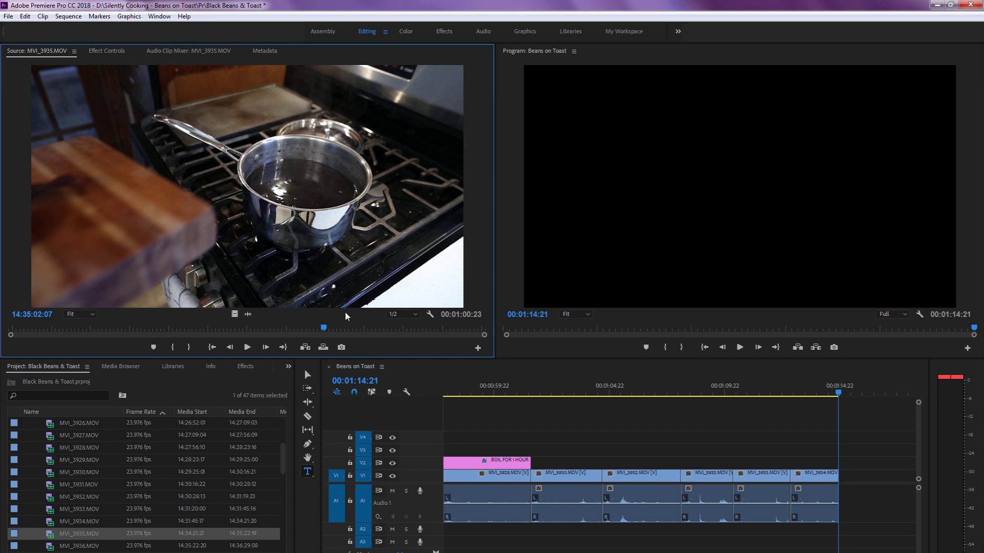
left_click(358, 328)
left_click(402, 328)
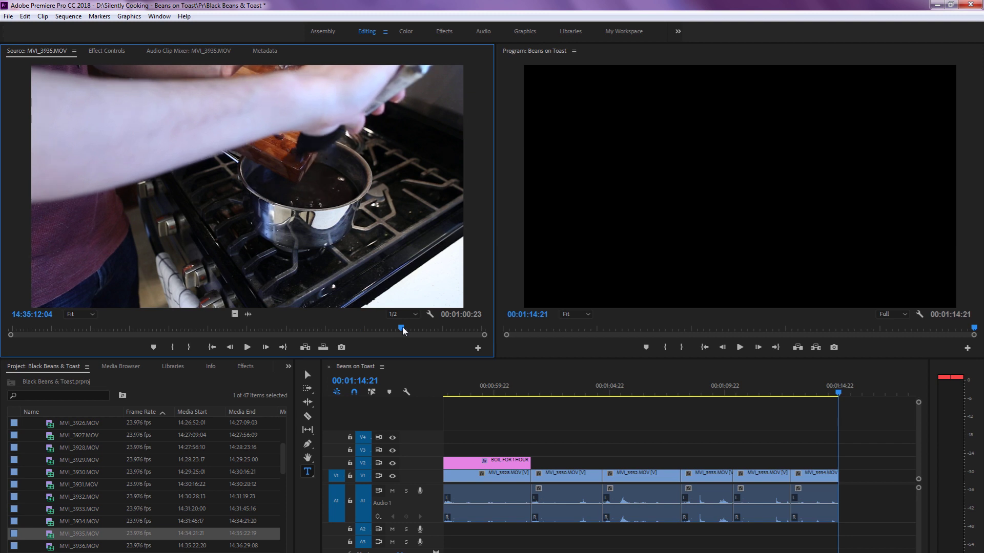
Examine MVI_3935.MOV between about 14:34:50 and 14:35:01 for the lid coming off and the peppers leaving the pot
left_click_drag(379, 326, 246, 328)
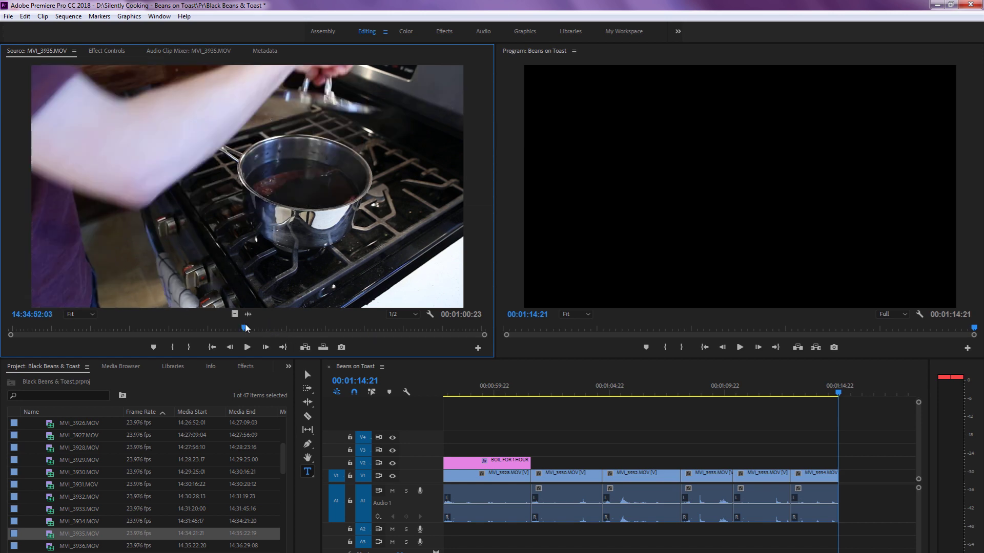
left_click(282, 328)
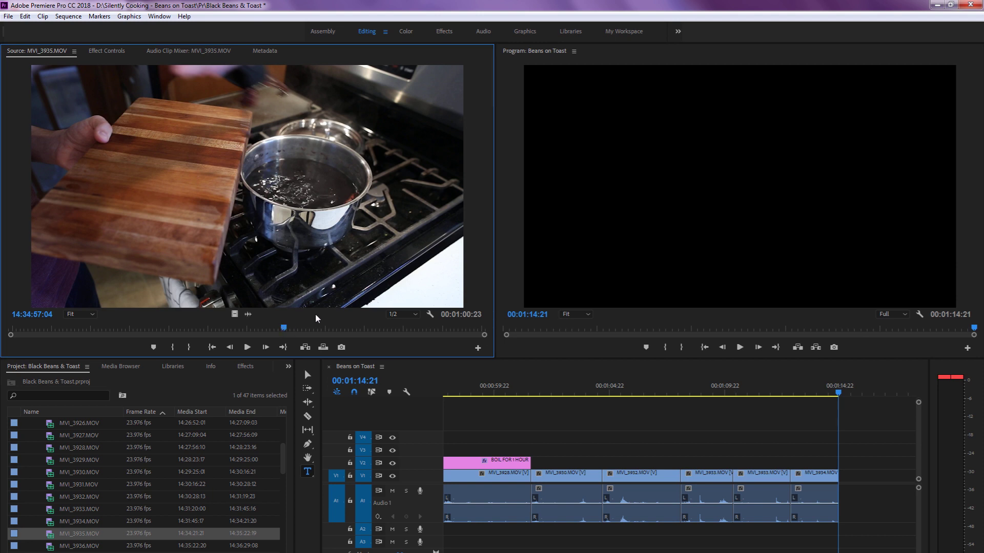
left_click(302, 328)
left_click(294, 328)
left_click(285, 328)
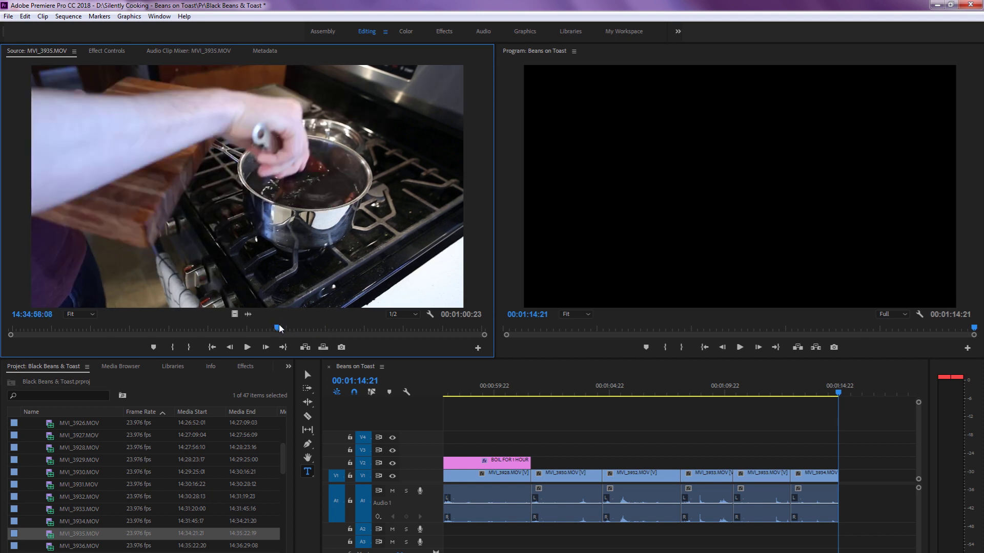
left_click(291, 329)
left_click(315, 330)
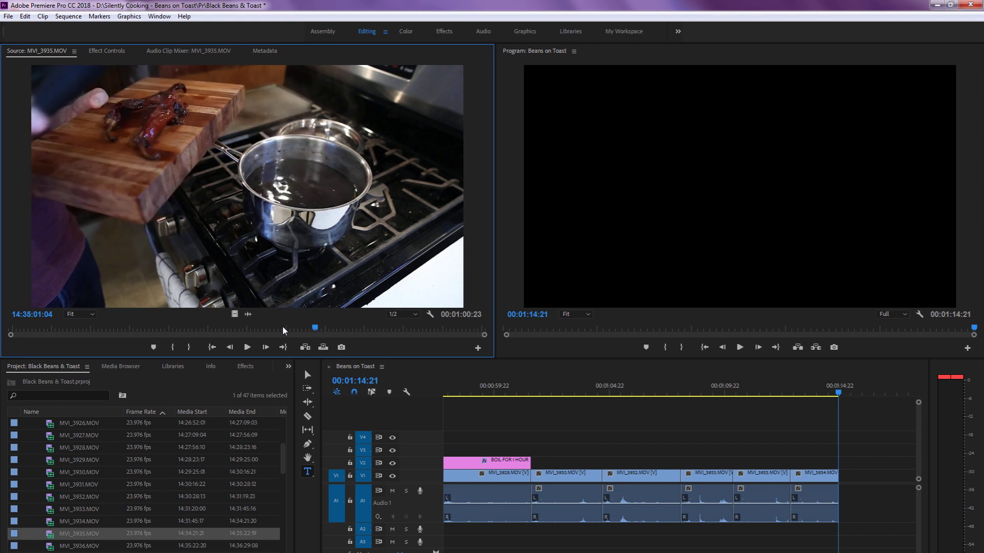
left_click(244, 329)
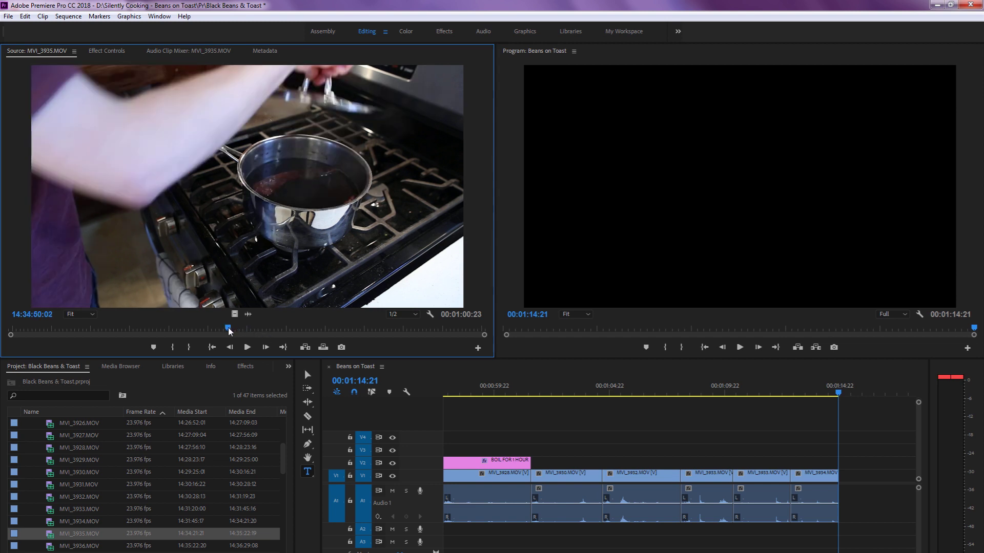
left_click(235, 330)
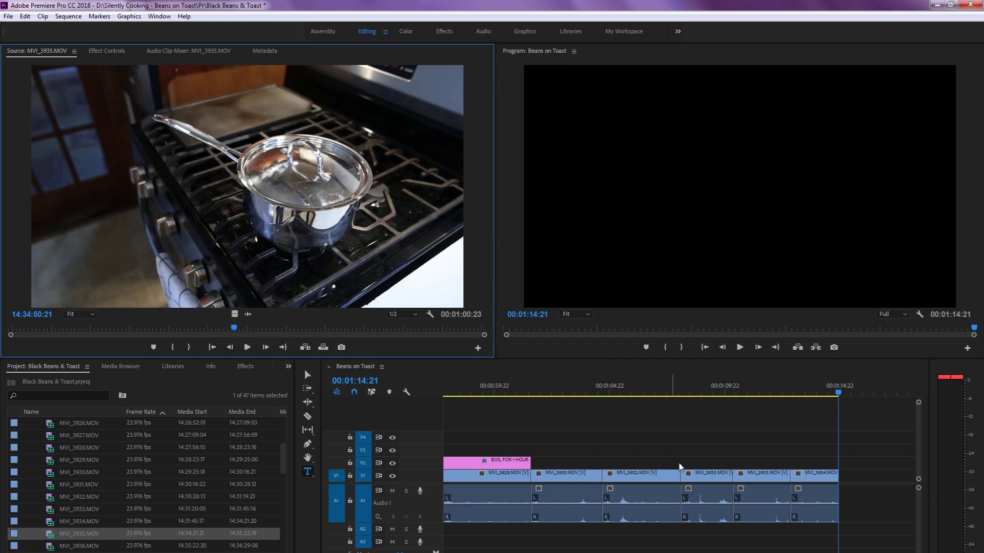
Review the garlic clips in the sequence between about 00:01:06:20 and 00:01:13:14, then return the playhead to the sequence end
left_click(806, 393)
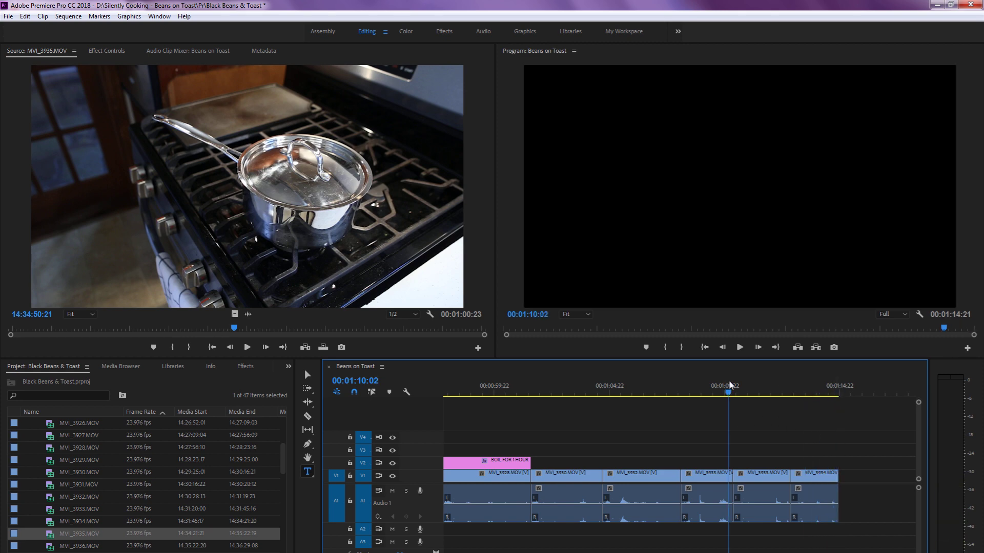
left_click(731, 392)
left_click(771, 392)
left_click(813, 392)
left_click(654, 393)
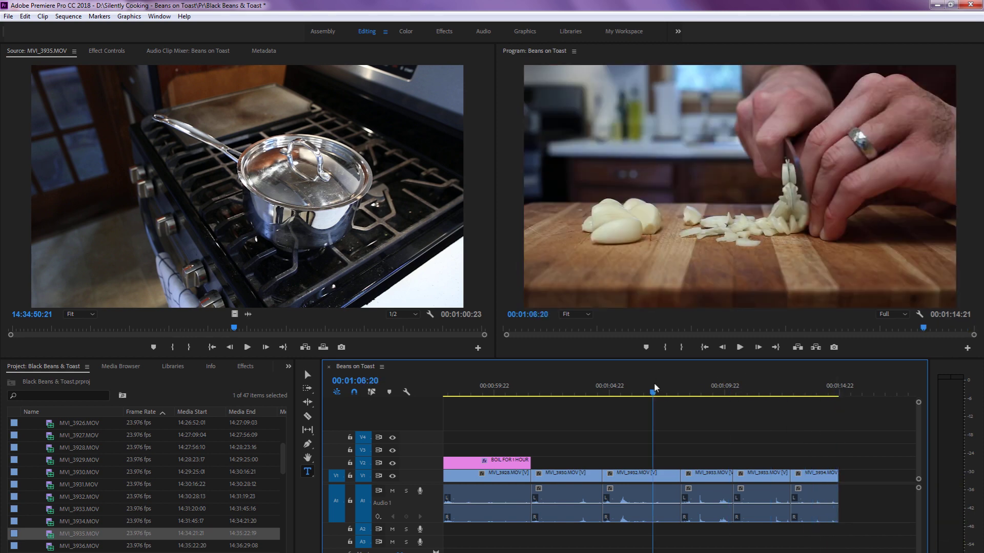
left_click(701, 392)
left_click(773, 393)
left_click(808, 392)
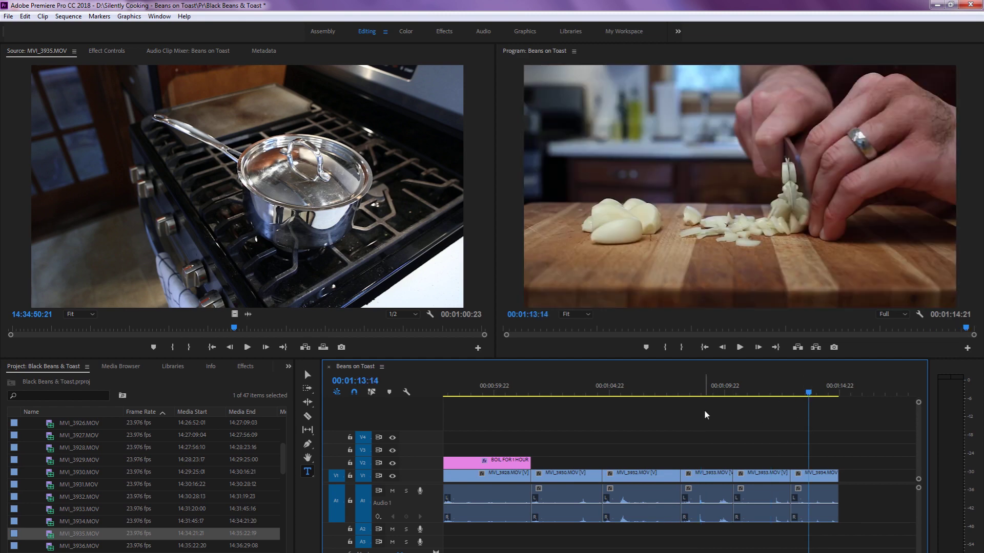
key("End")
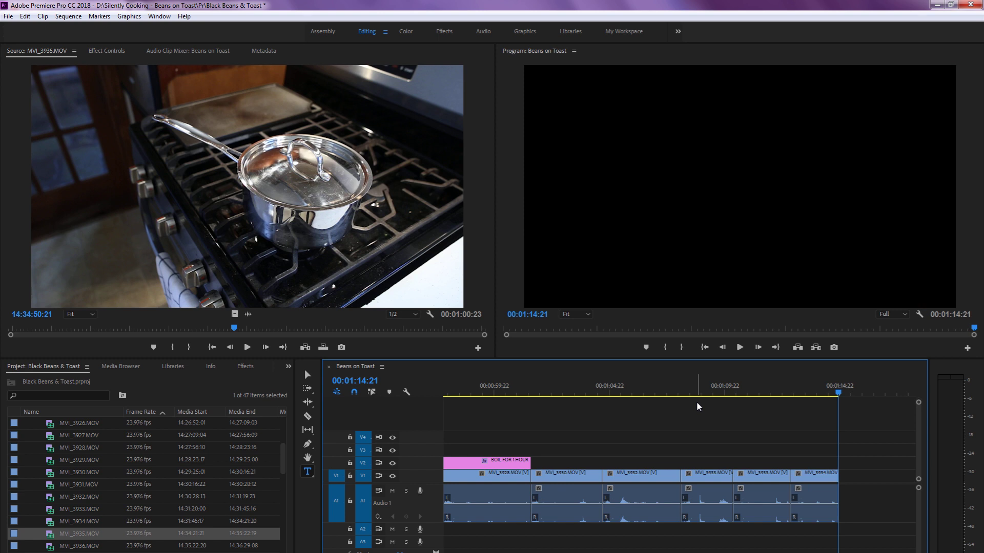
Mark a 00:00:03:13 range of the pepper removal in MVI_3935.MOV, with its in point at 14:34:58:10
left_click(266, 328)
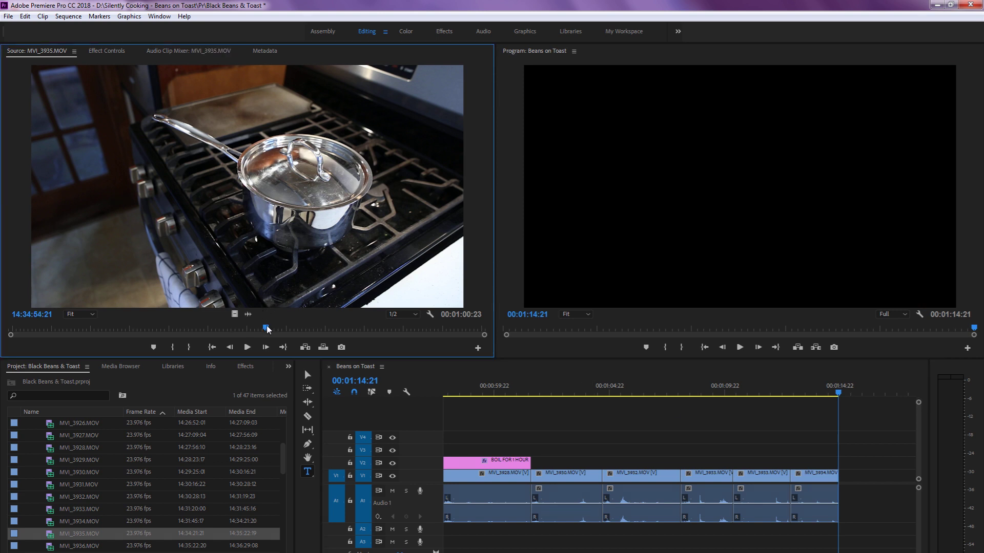
left_click(298, 328)
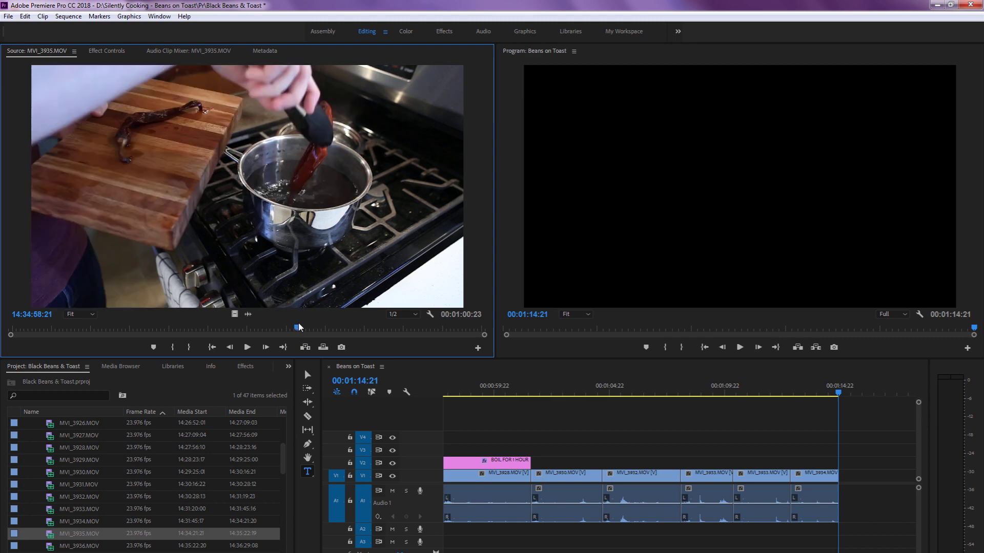
left_click(314, 329)
left_click_drag(314, 329, 282, 317)
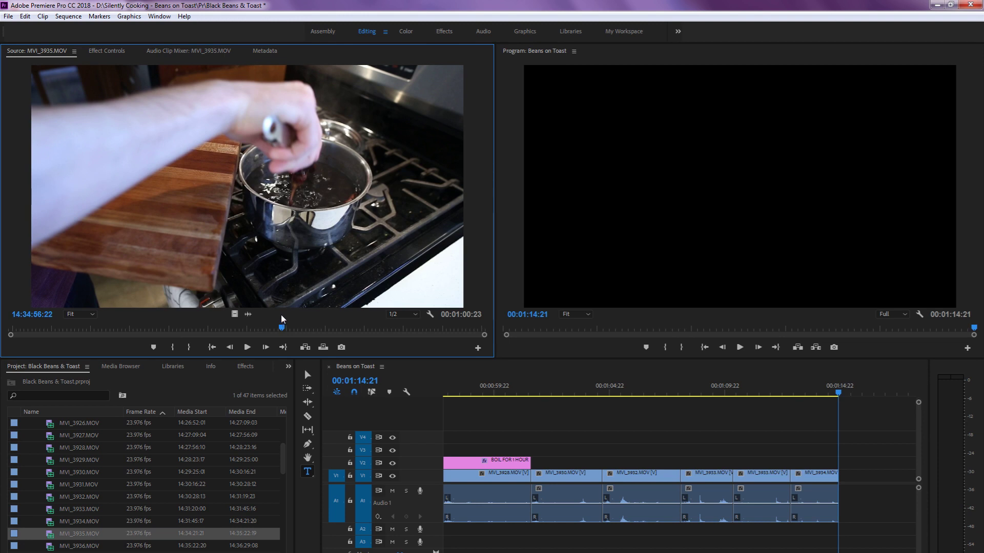
left_click_drag(285, 327, 295, 367)
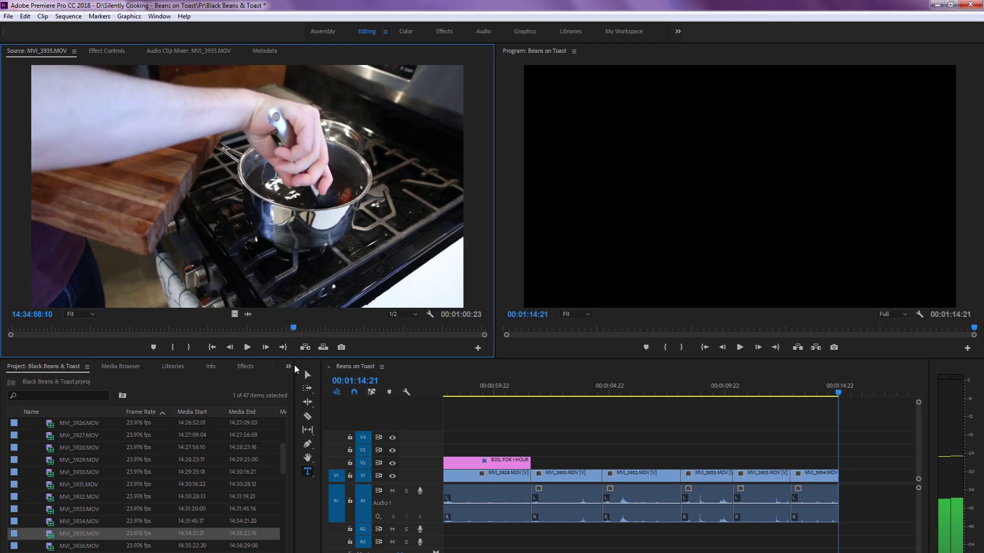
key("i")
key("space")
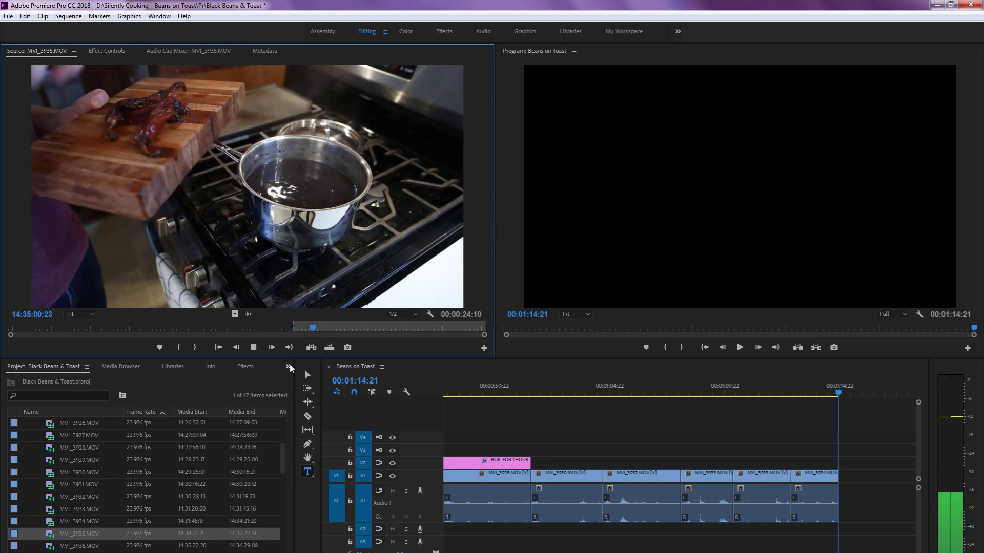
key("o")
key("space")
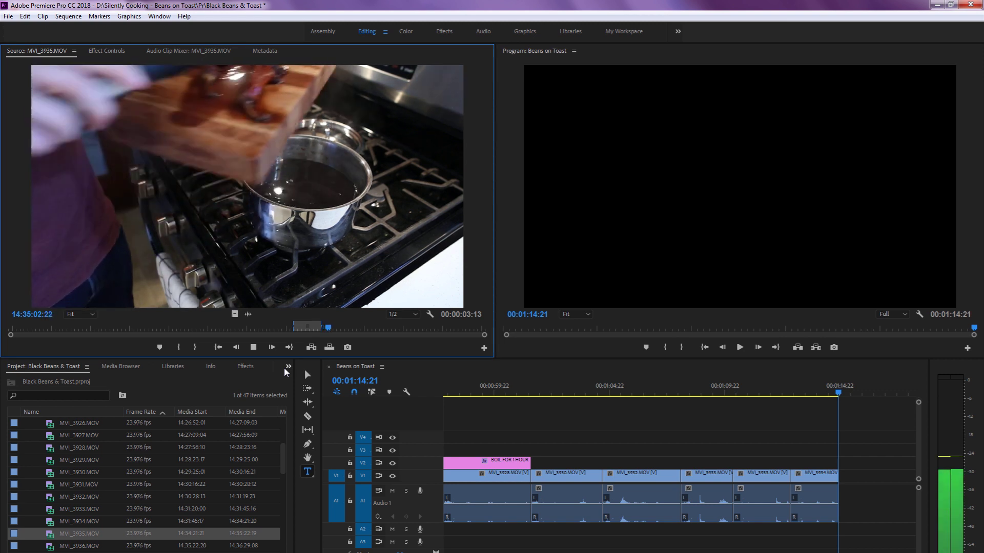
Refine the out point of MVI_3935.MOV to 14:35:01:19 and append the resulting 00:00:03:10 range to the end of the sequence
key("space")
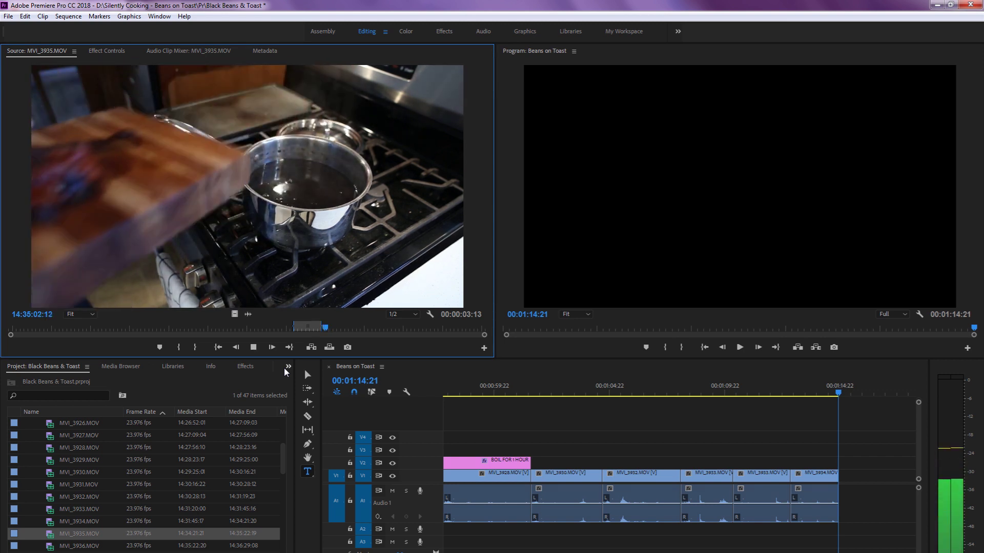
key("k")
key("Right")
key("Right")
key("Right")
key("Right")
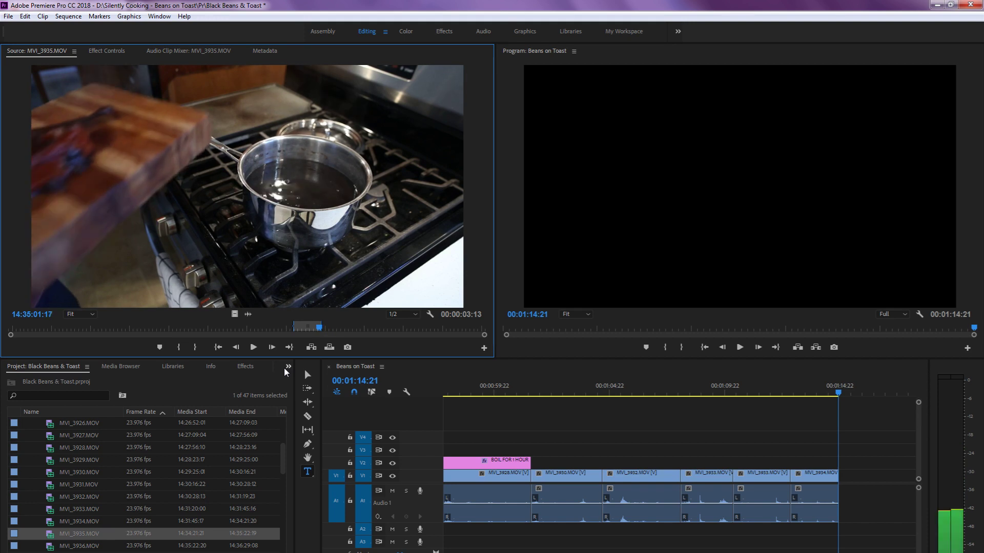
key("Left")
key("Left")
key("Left")
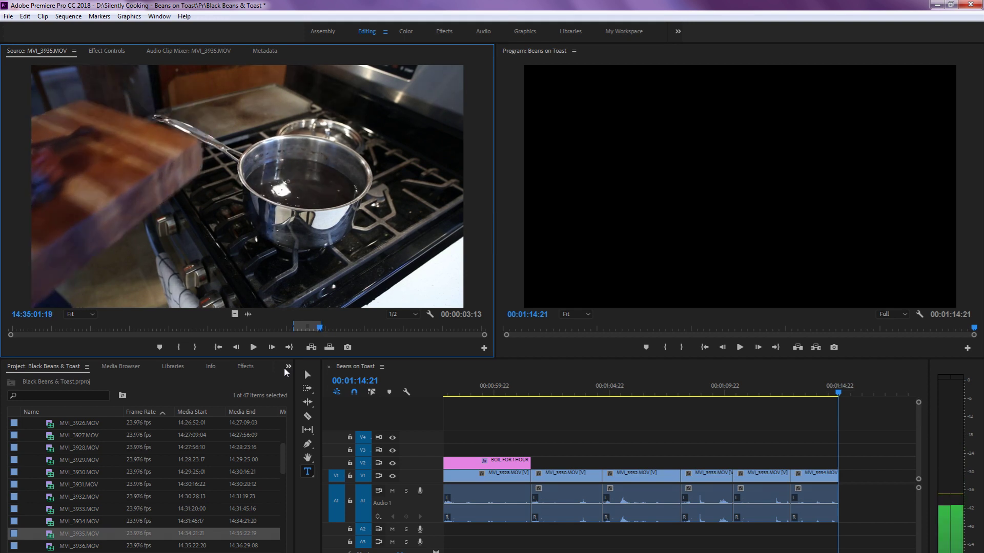
key("Right")
key("Right")
key("Right")
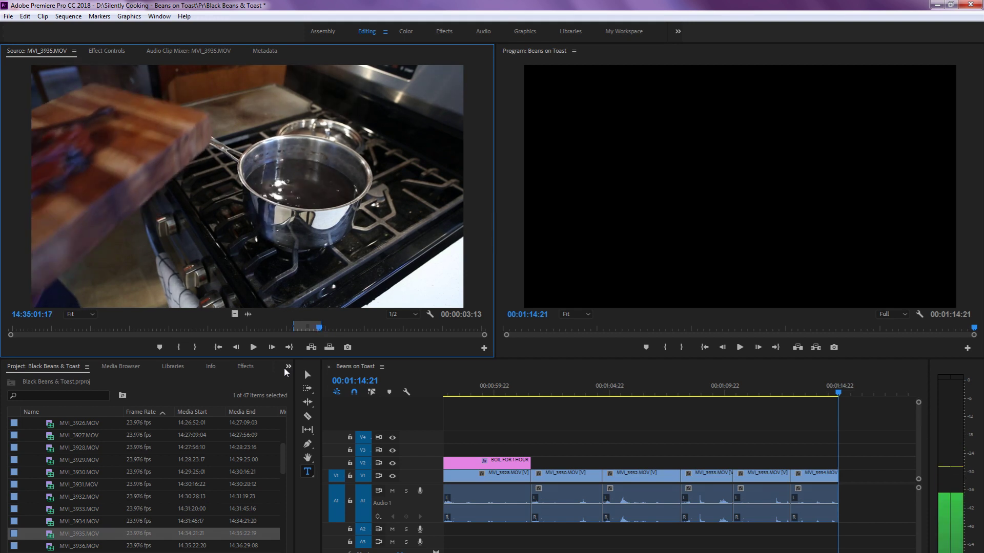
key("Left")
key("Left")
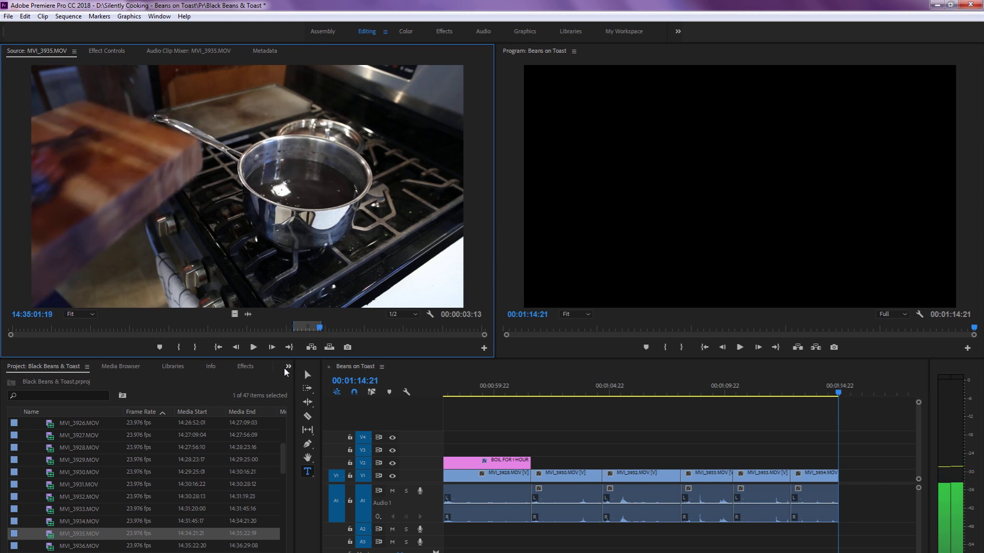
key("Right")
key("Right")
key("period")
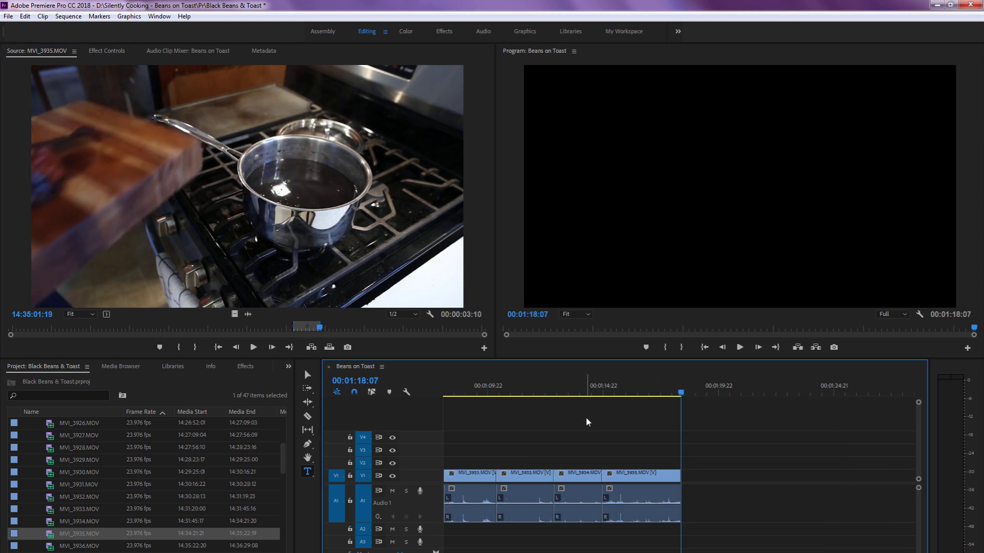
left_click(598, 384)
key("space")
Append the pepper slicing from MVI_3936.MOV, from 14:35:50:01 to 14:35:51:19, to the end of the sequence
left_click(52, 546)
double_click(53, 547)
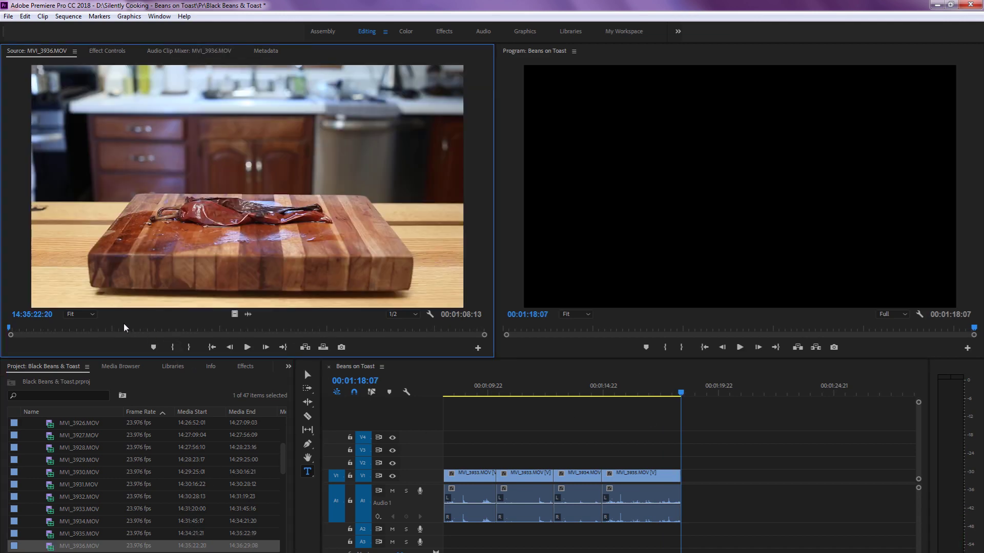
left_click_drag(48, 330, 204, 331)
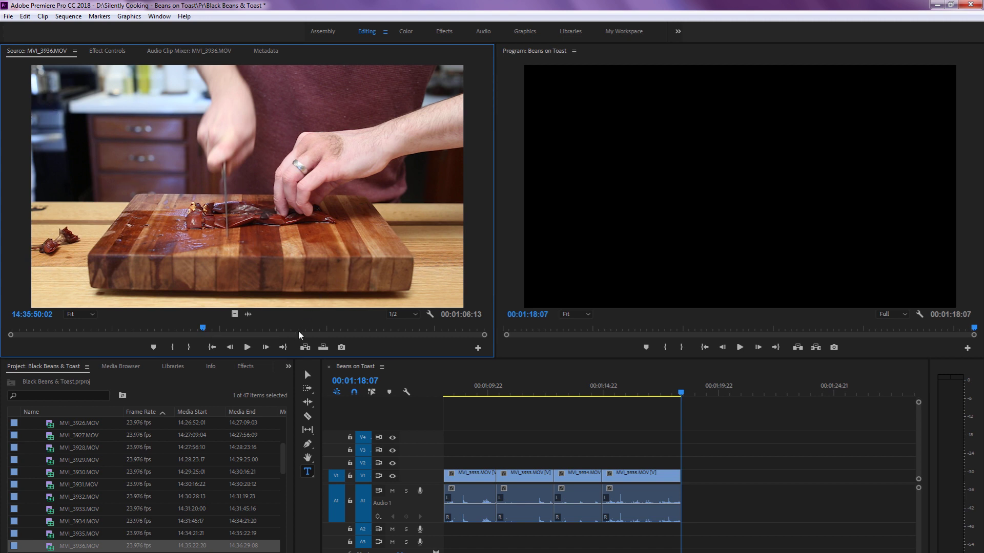
mouse_move(231, 328)
left_mouse_down()
mouse_move(261, 330)
mouse_move(201, 341)
mouse_move(162, 335)
mouse_move(201, 347)
left_mouse_up()
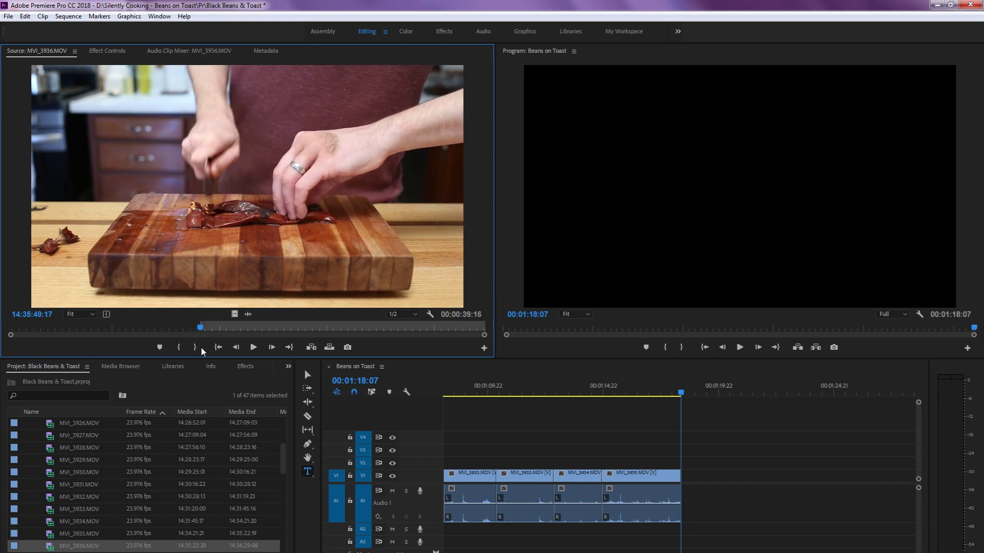
key("i")
key("space")
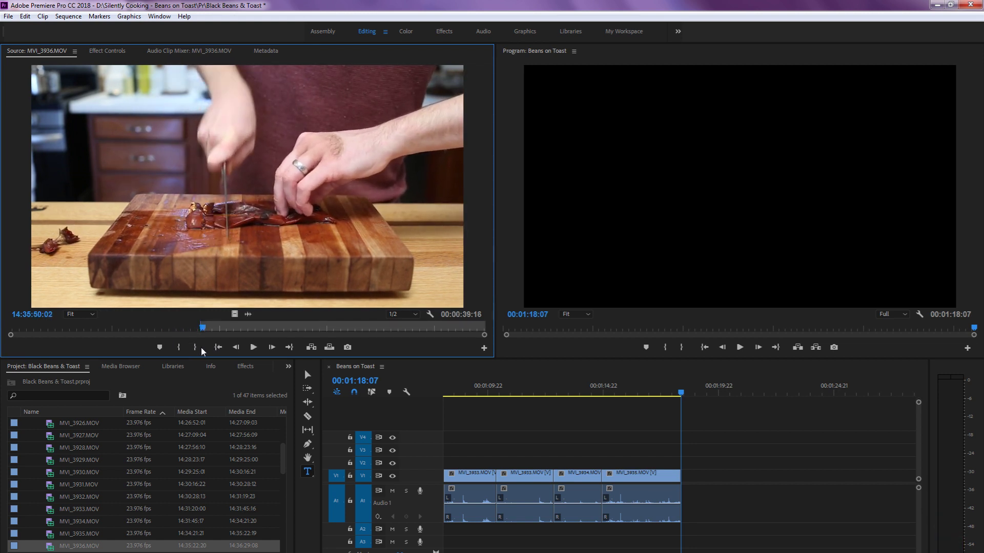
key("space")
key("i")
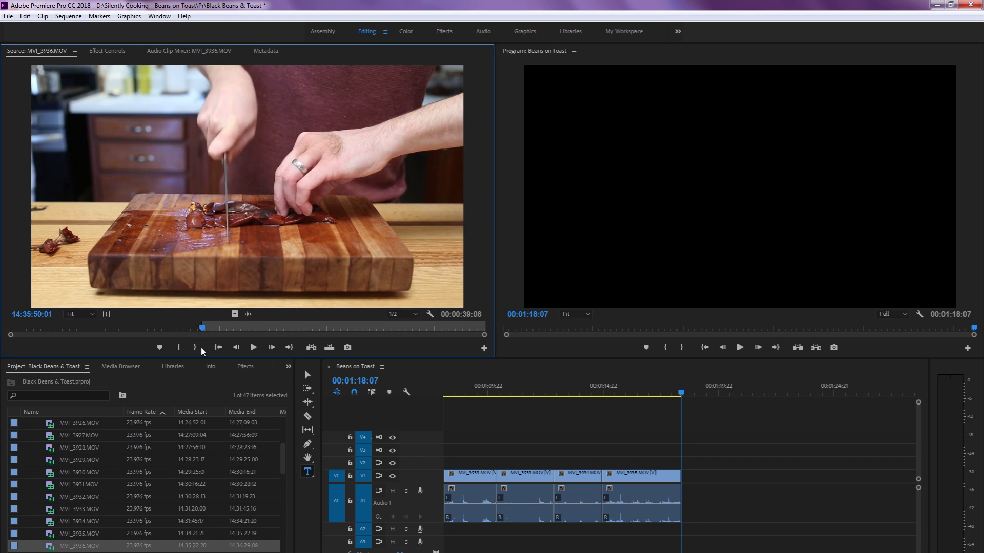
key("space")
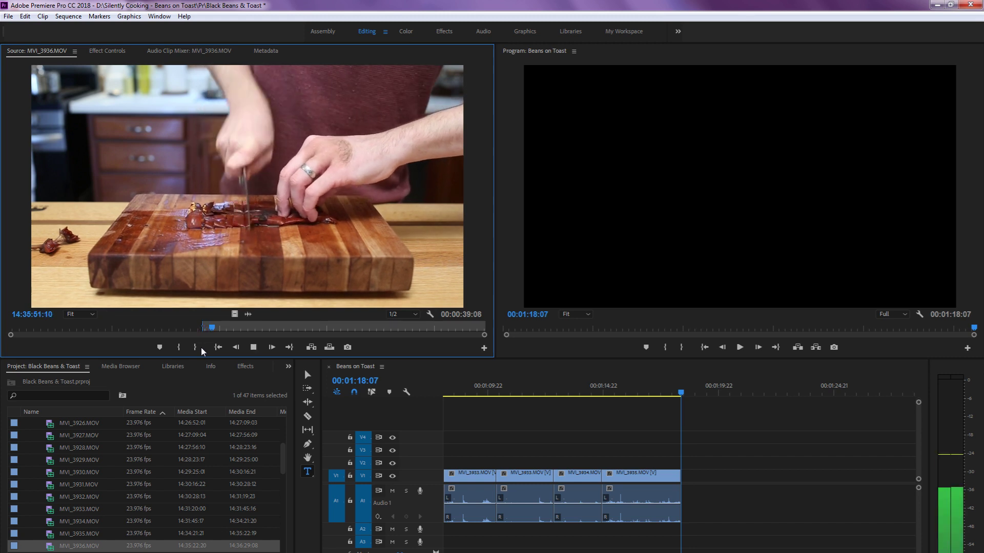
key("o")
key("period")
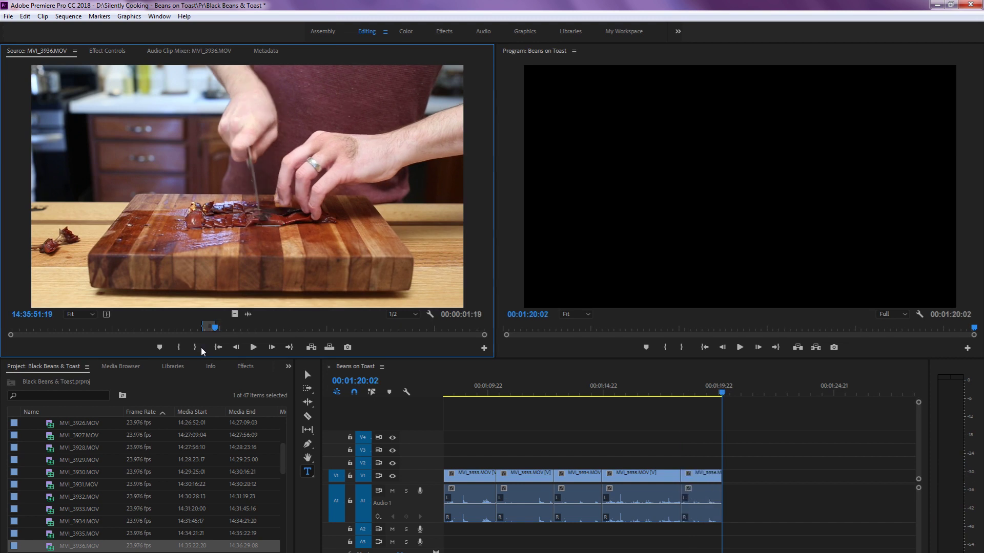
Skim the rest of MVI_3936.MOV to about 14:36:07:21, and open MVI_3937.MOV at the fine chopping around 14:36:58:16
left_click_drag(286, 328, 331, 335)
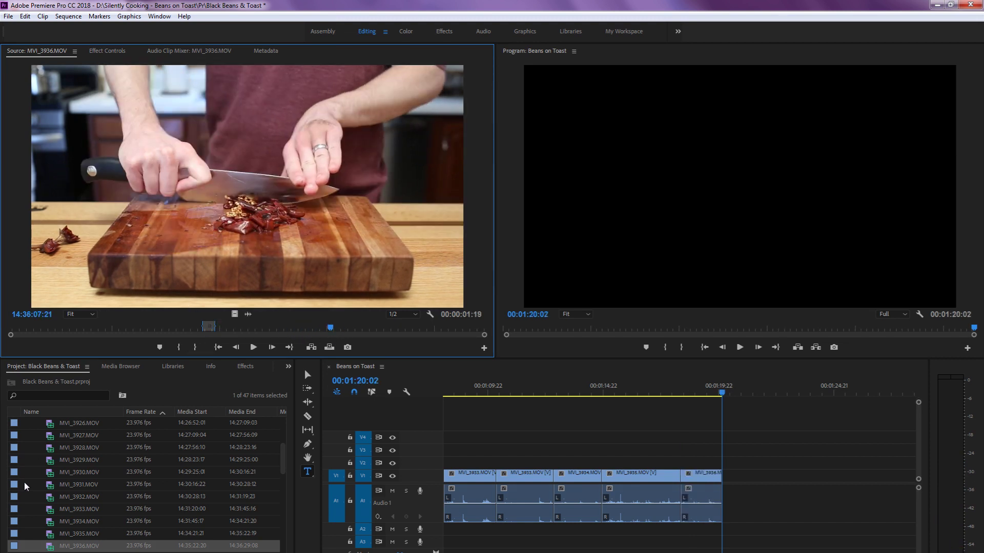
scroll(25, 487, "down", 1)
double_click(49, 512)
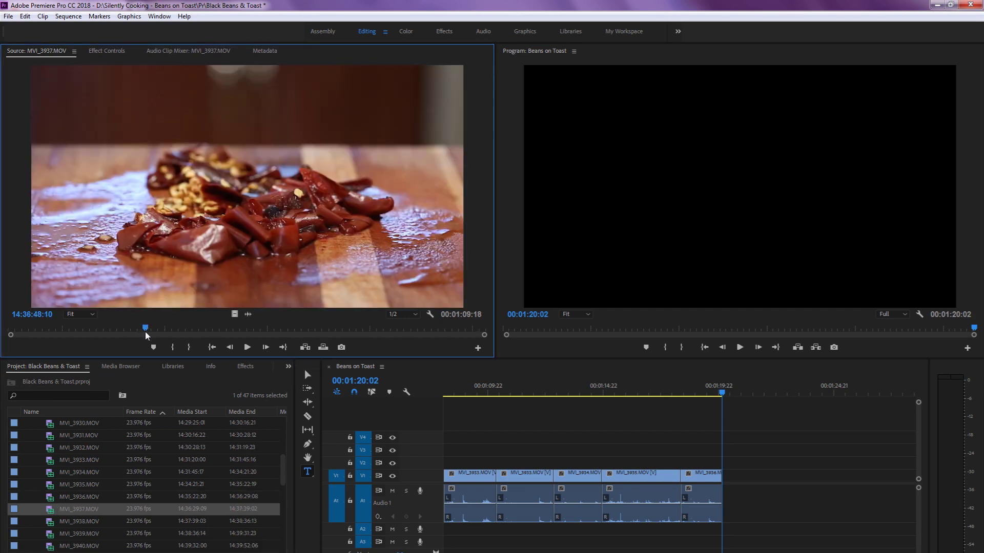
left_click_drag(146, 335, 209, 341)
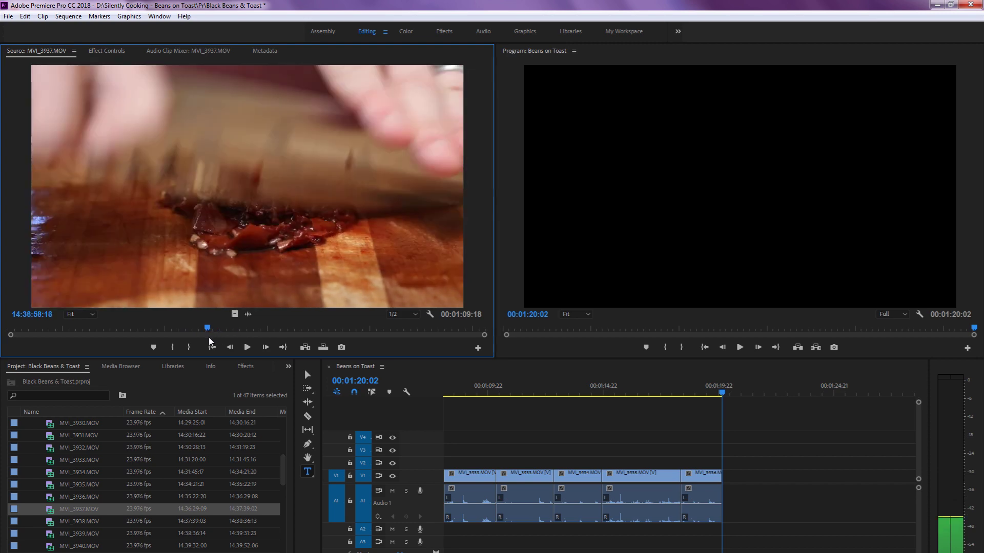
Mark a 00:00:02:01 range of the fine chopping in MVI_3937.MOV, ending at 14:37:01:16, and append it to the sequence
key("space")
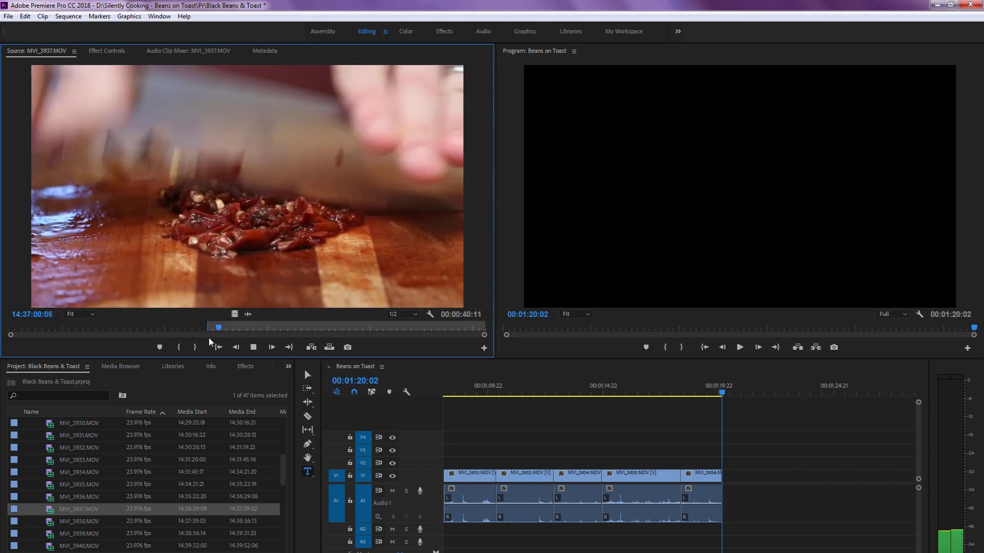
key("i")
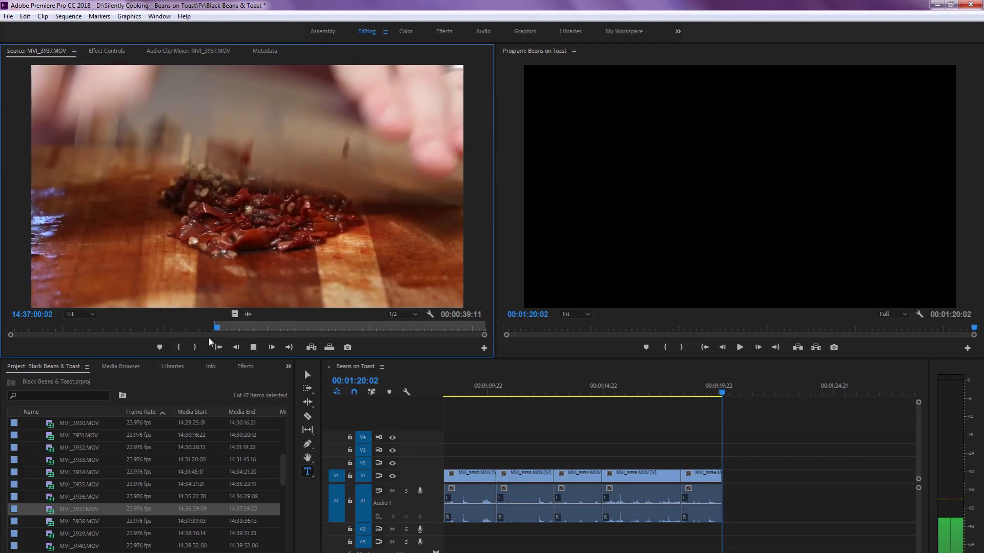
key("space")
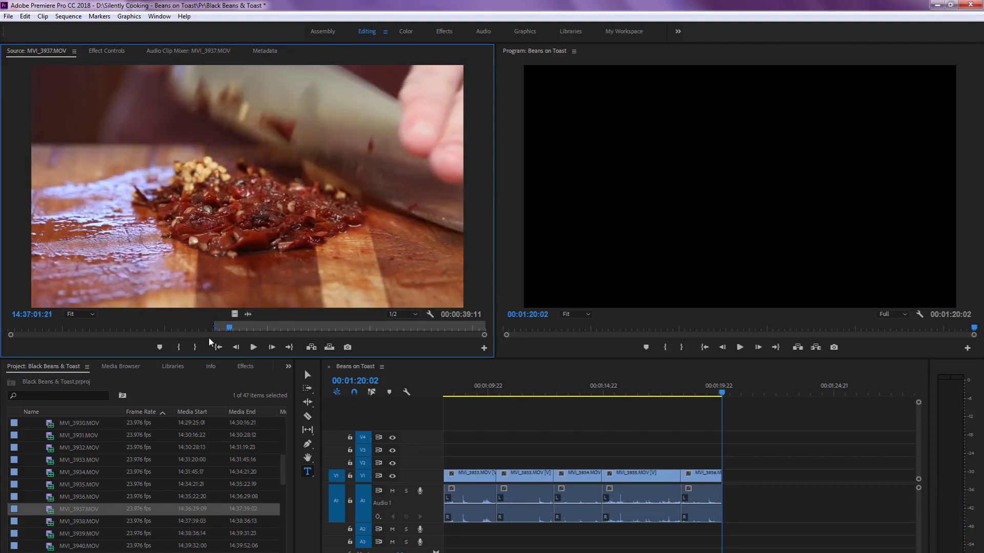
key("Left")
key("Left")
key("Left")
key("Left")
key("Left")
key("o")
key("period")
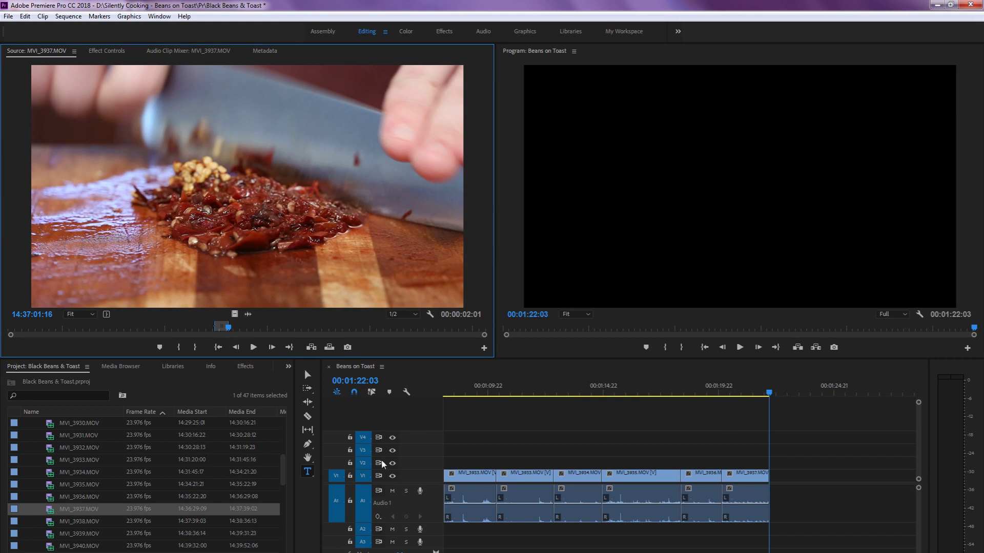
Append the skillet oil and butter section of MVI_3938.MOV to the sequence, using a 00:00:07:12 range ending at 14:38:25:21
double_click(51, 524)
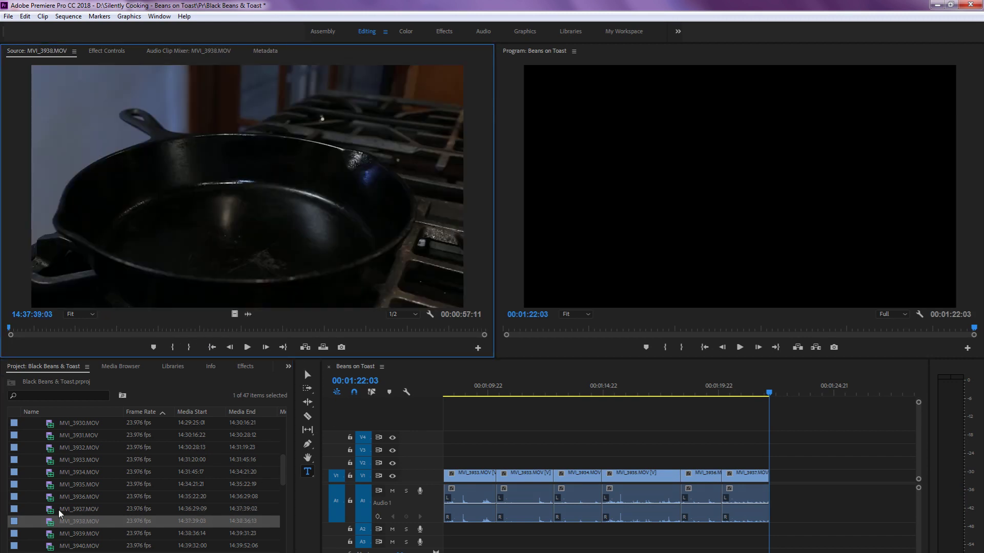
scroll(58, 510, "down", 1)
left_click_drag(149, 327, 389, 334)
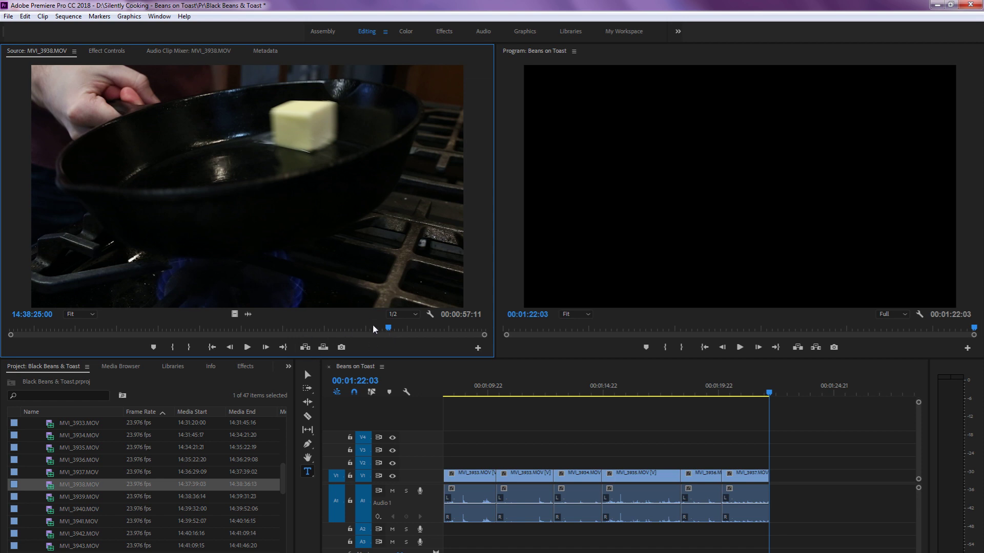
mouse_move(373, 329)
left_mouse_down()
mouse_move(361, 331)
mouse_move(415, 326)
mouse_move(382, 325)
mouse_move(392, 331)
left_mouse_up()
mouse_move(405, 331)
left_mouse_down()
mouse_move(422, 337)
mouse_move(412, 343)
left_mouse_up()
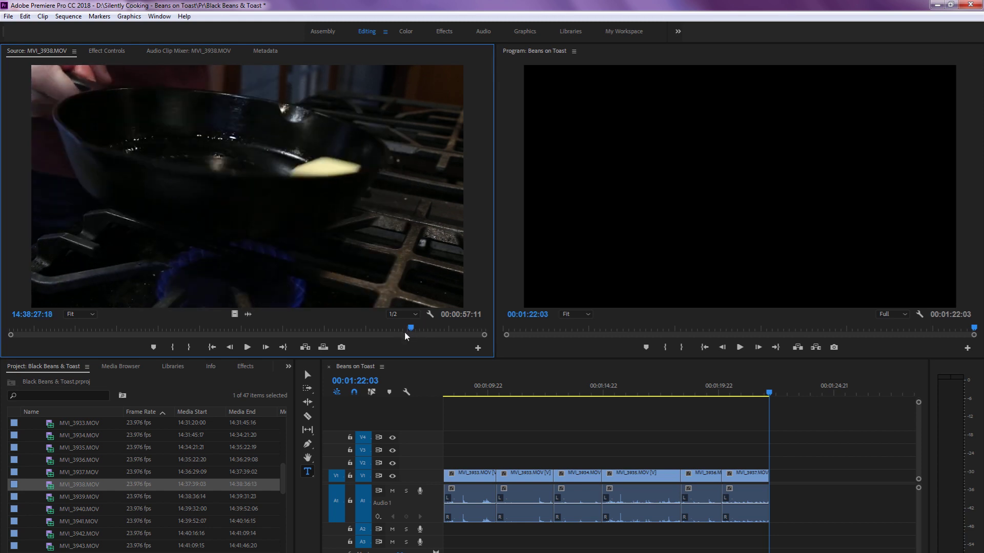
left_click_drag(411, 327, 324, 335)
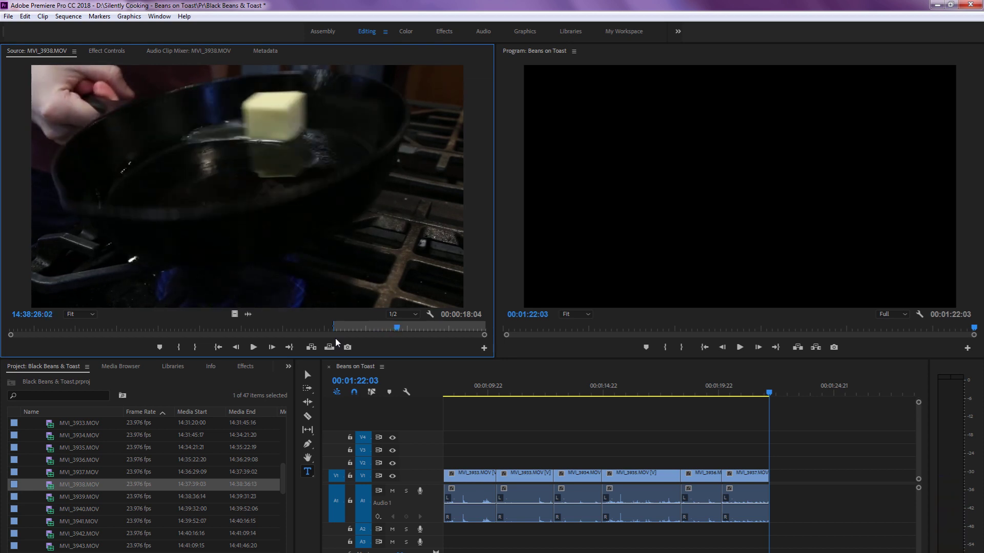
key("space")
key("o")
key("period")
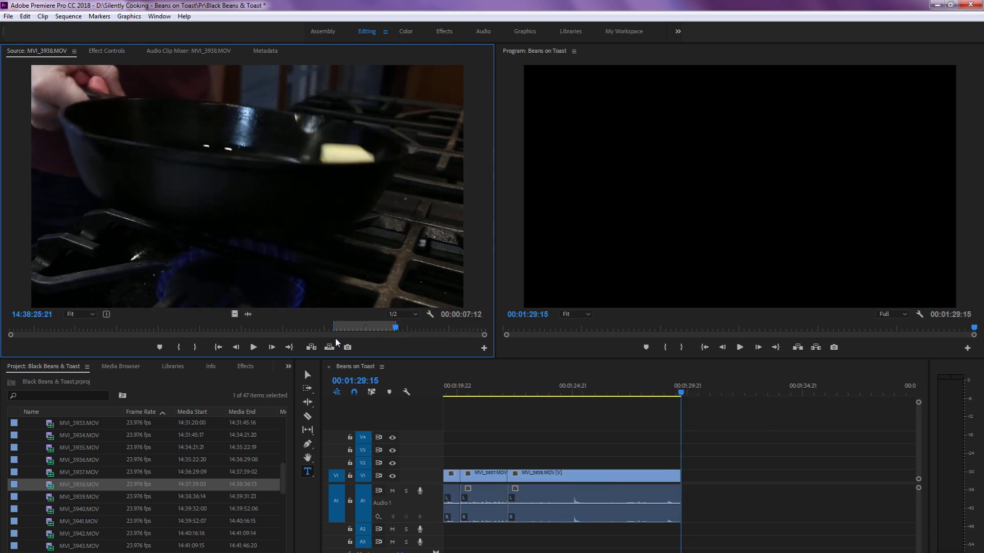
Mark the idle 00:00:01:21 stretch between the oil and the butter in the sequence, ending at 00:01:26:06
left_click(518, 382)
key("space")
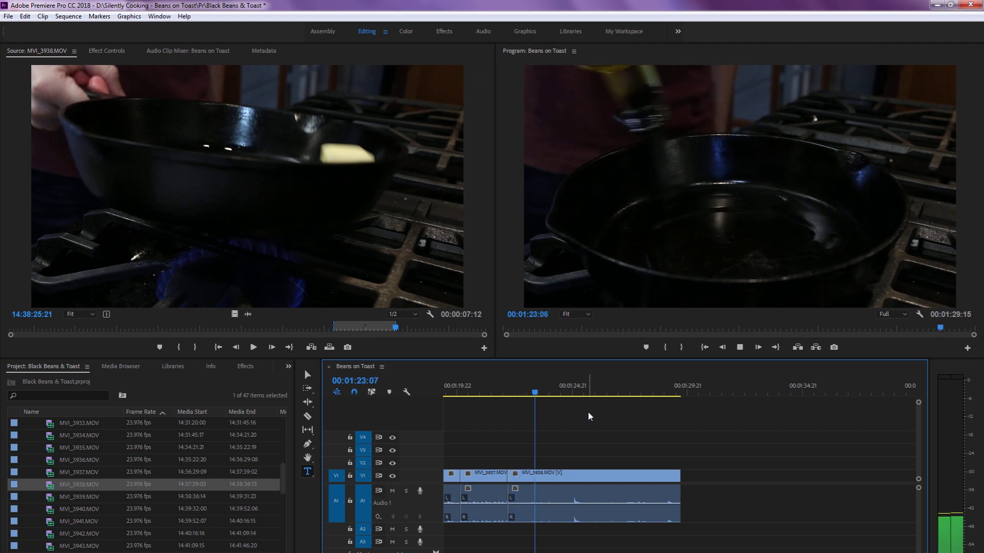
key("space")
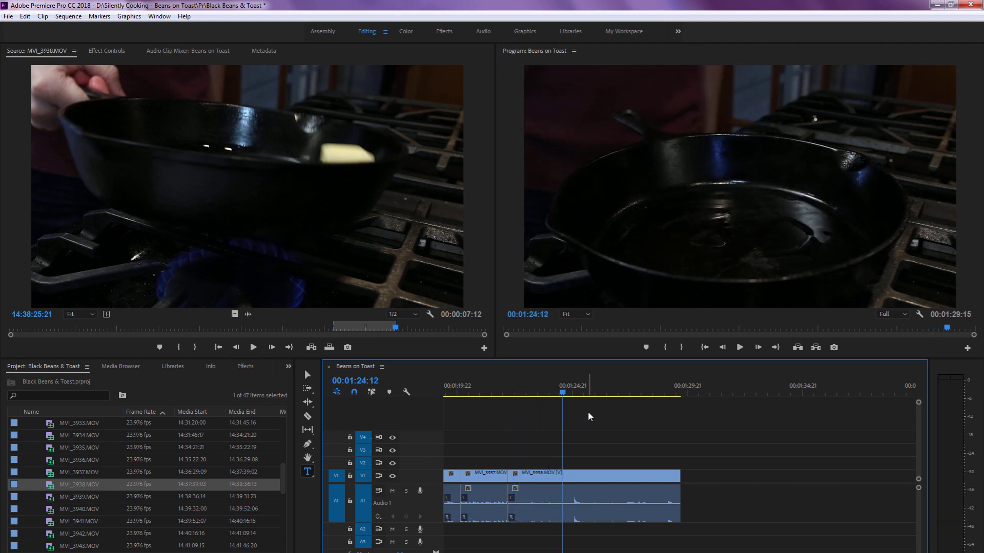
key("i")
key("space")
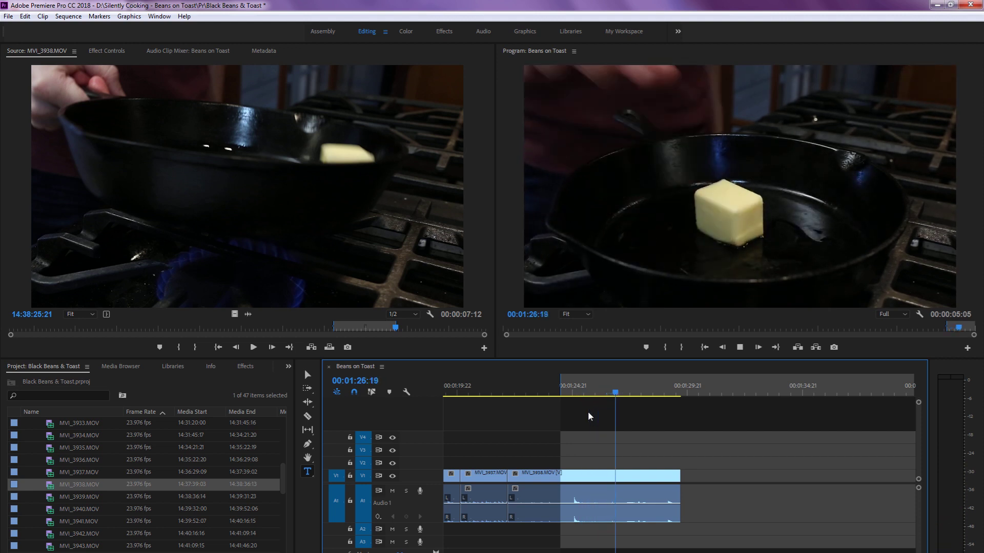
key("j")
key("o")
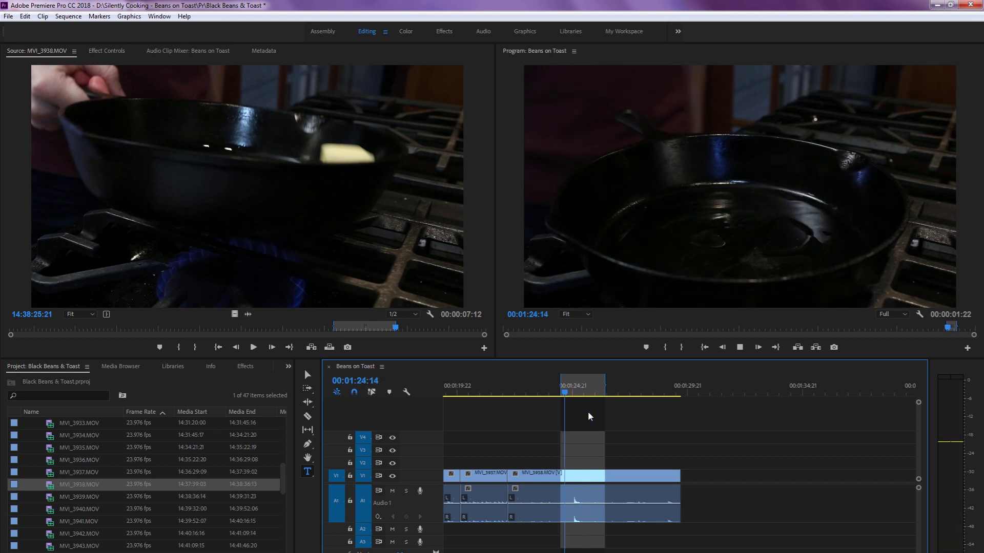
key("k")
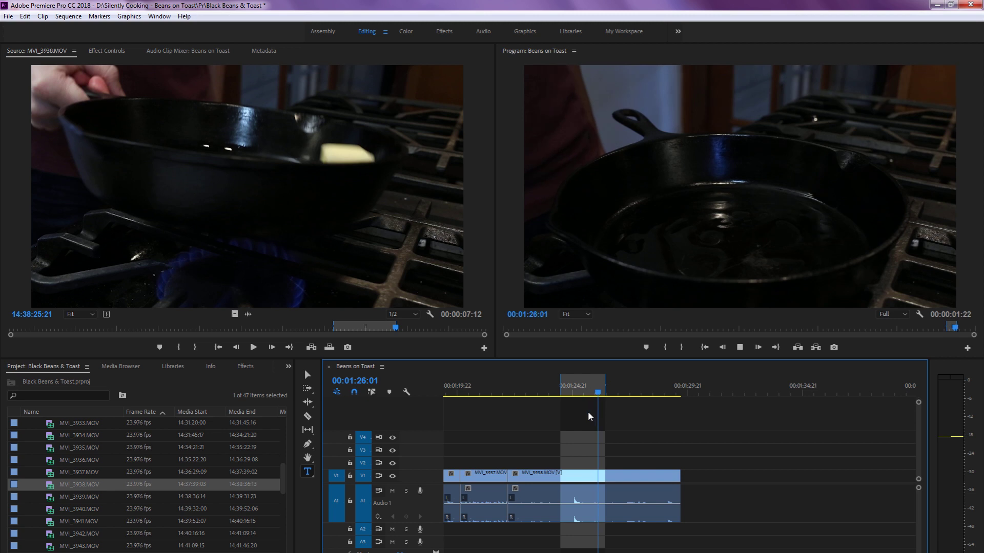
key("k")
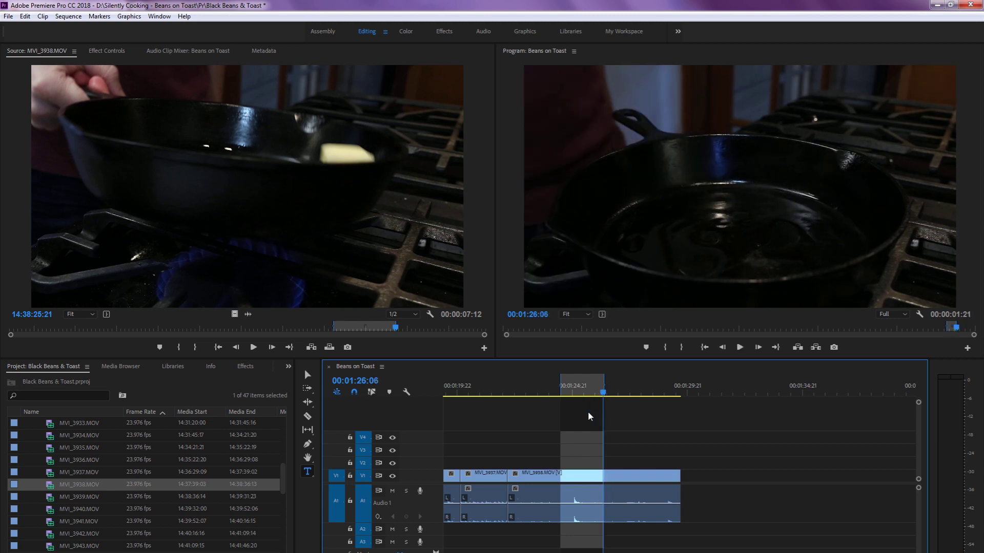
Remove the marked stretch from the MVI_3938.MOV clip and close the resulting gap in the sequence
key("semicolon")
left_click(588, 484)
key("Delete")
left_click(536, 392)
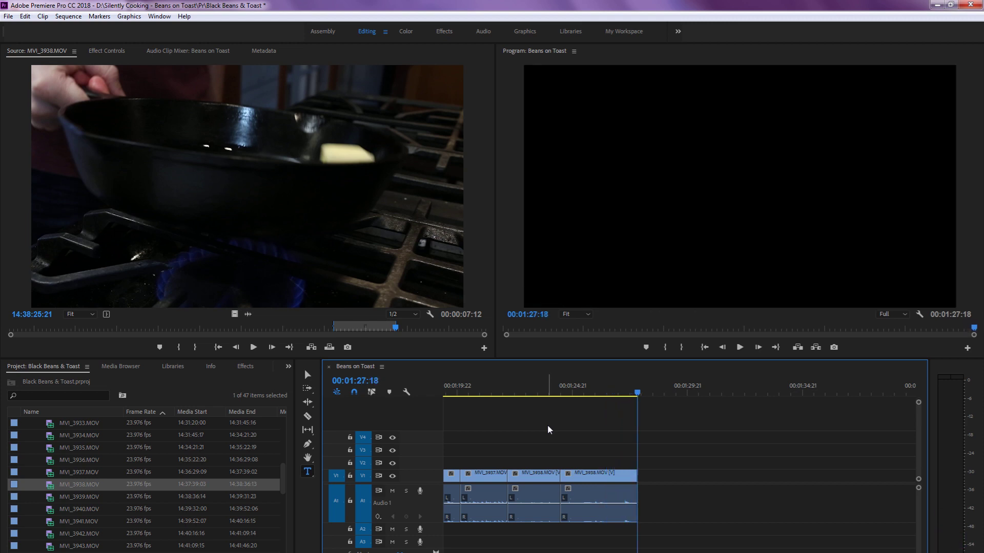
Step the sequence playhead back through the recent cuts to the start of the pepper removal clip at 00:01:14:21
key("minus")
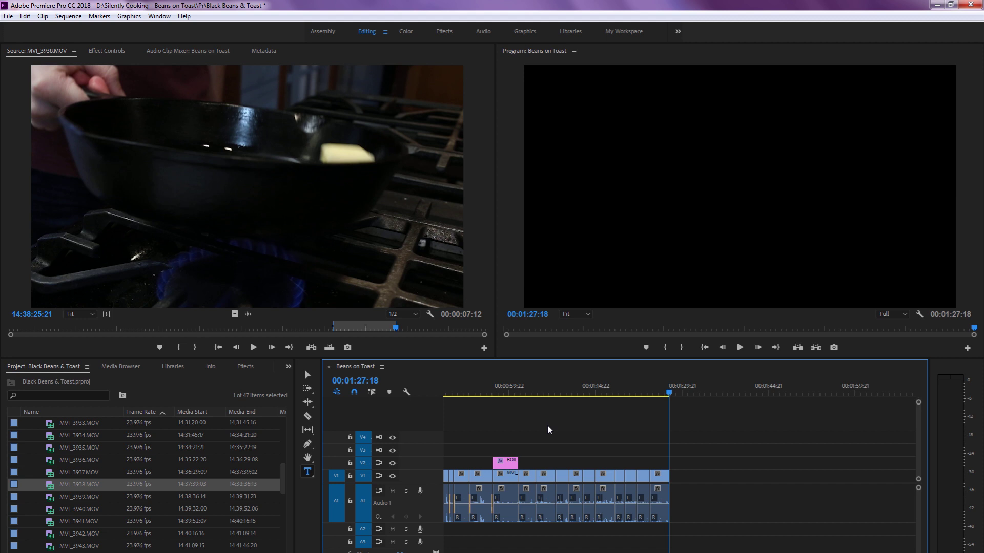
key("Up")
key("Up")
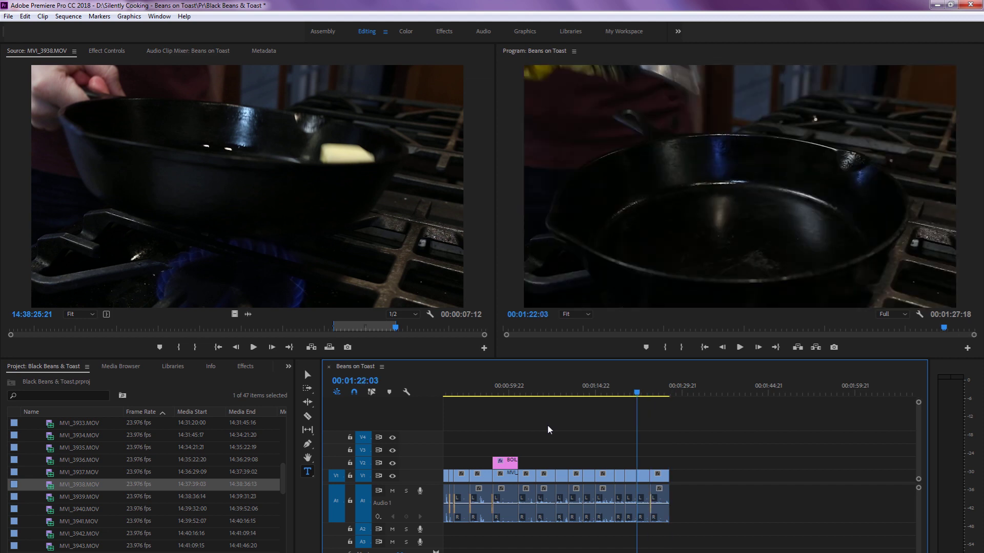
key("Up")
key("Up")
key("Up")
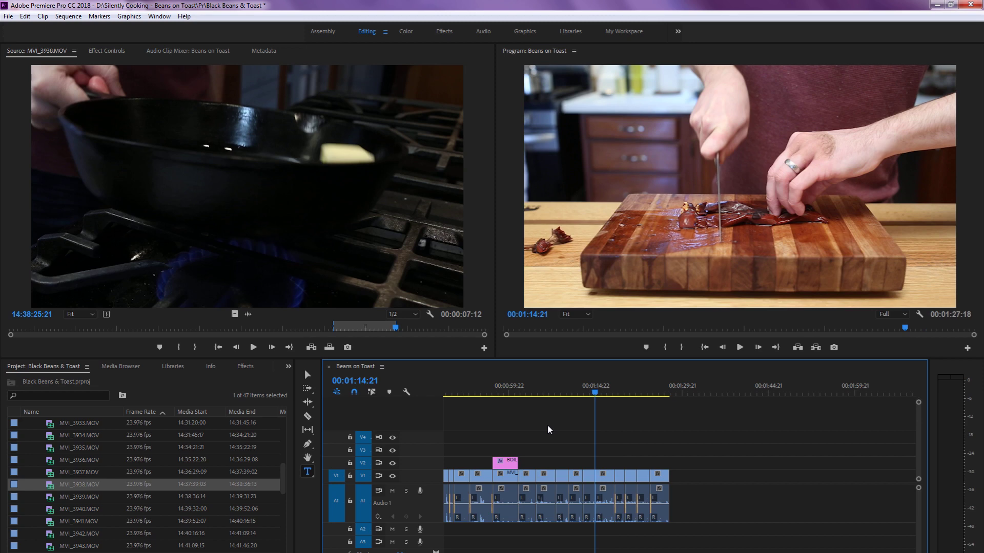
Return the playhead to the start of the sequence and review the whole edit in the maximized program view
key("Up")
key("Up")
key("Up")
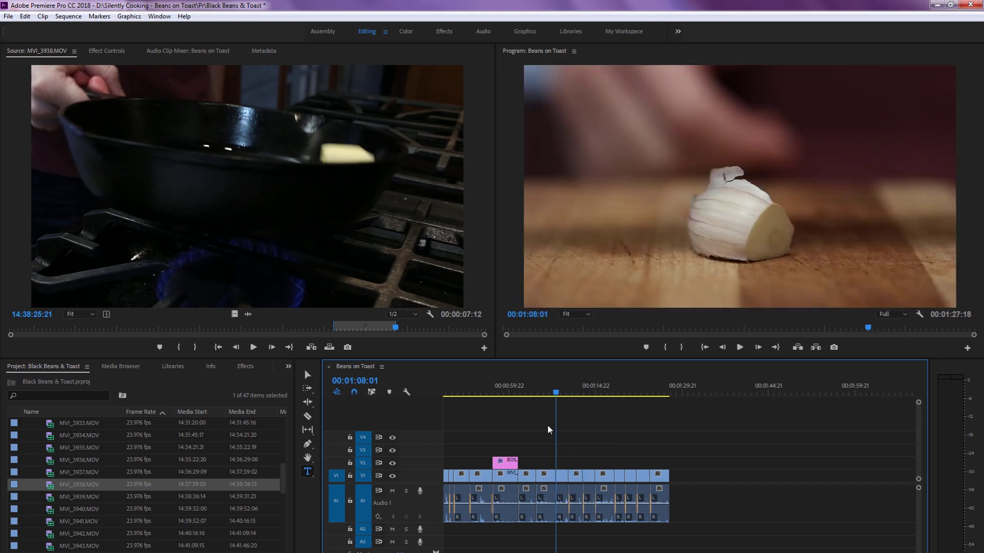
key("Up")
key("Up")
key("Up")
key("Up")
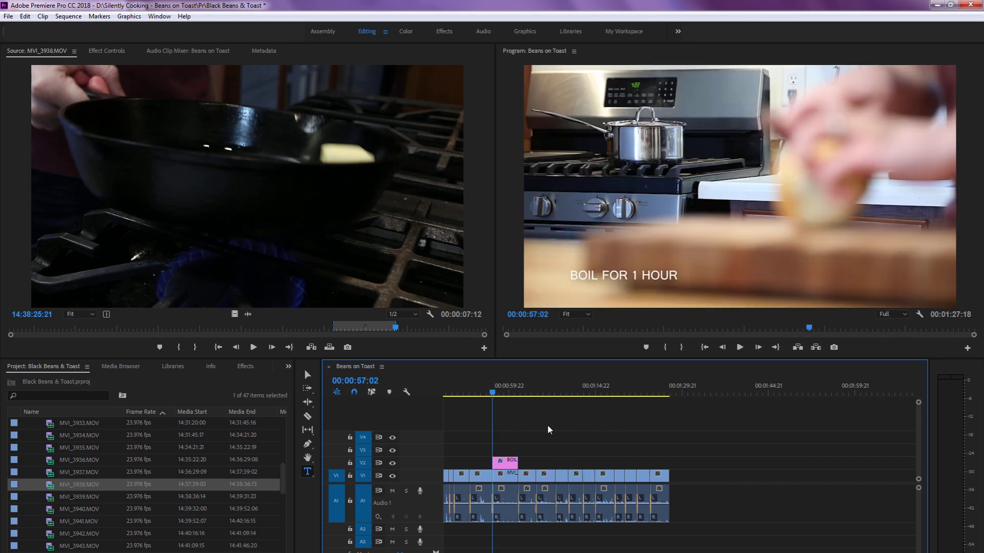
key("Up")
key("Up")
key("Up")
key("Up")
key("Up")
key("Up")
key("Up")
key("Up")
key("Up")
key("Up")
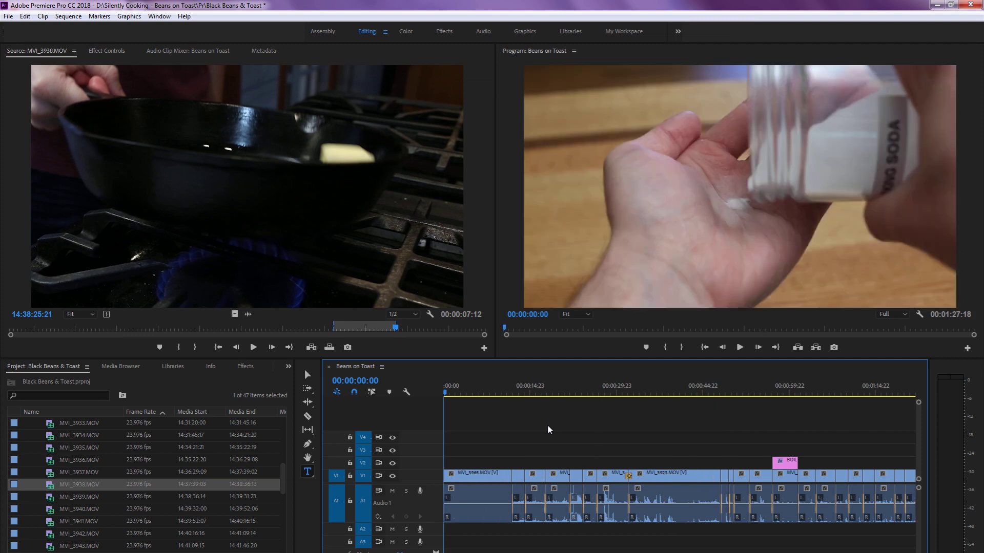
key("grave")
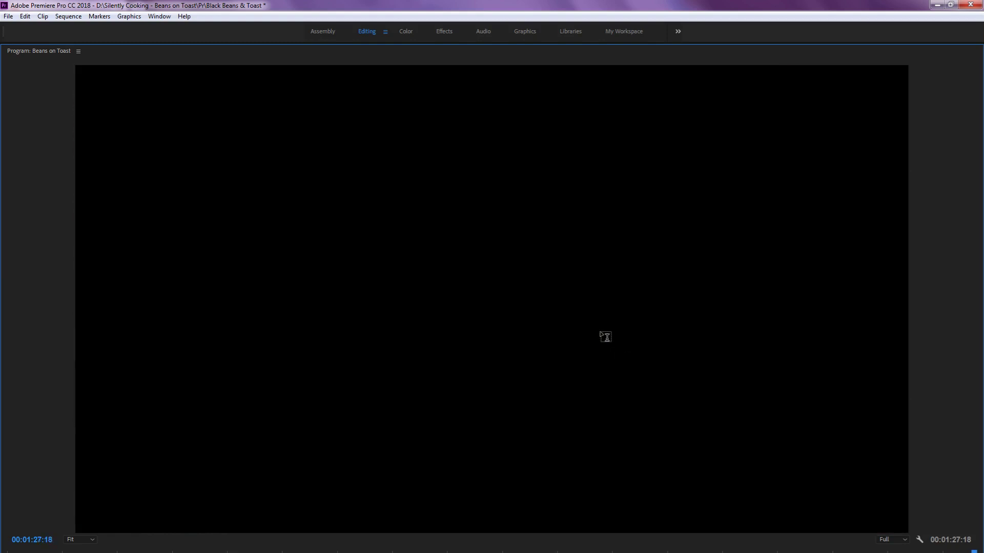
key("grave")
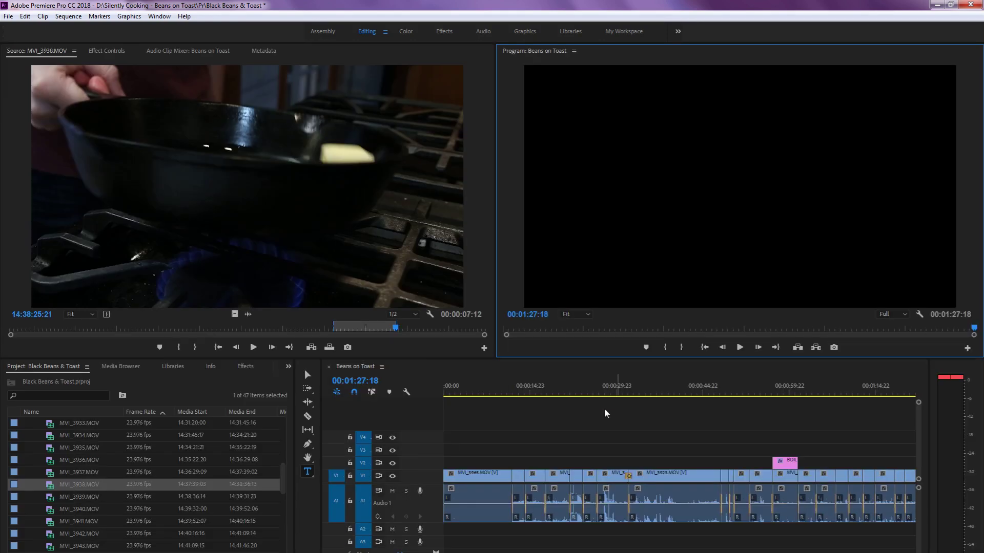
Load MVI_3939.MOV as the source and set its out point at 14:39:16:03 in the melting butter shot
left_click(775, 409)
key("equal")
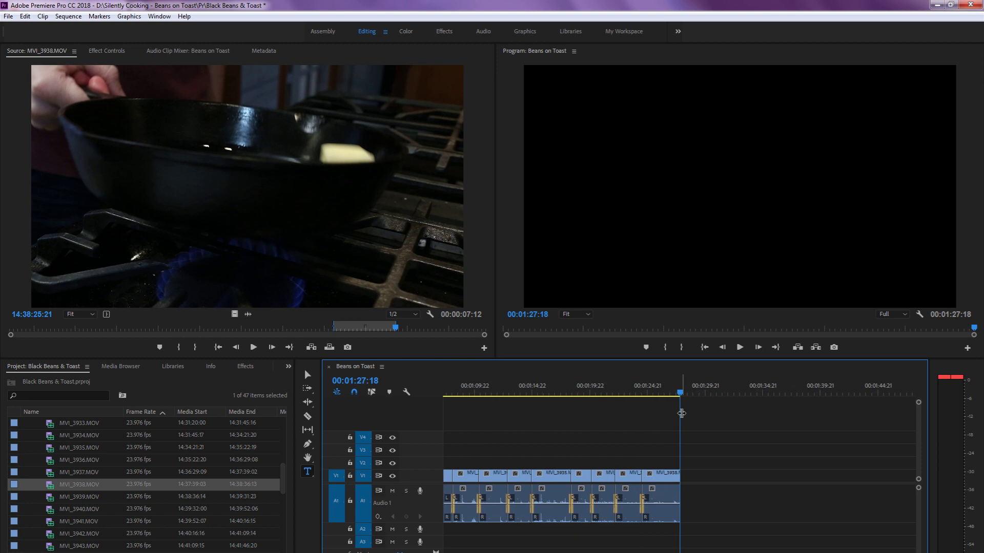
double_click(48, 501)
left_click(122, 326)
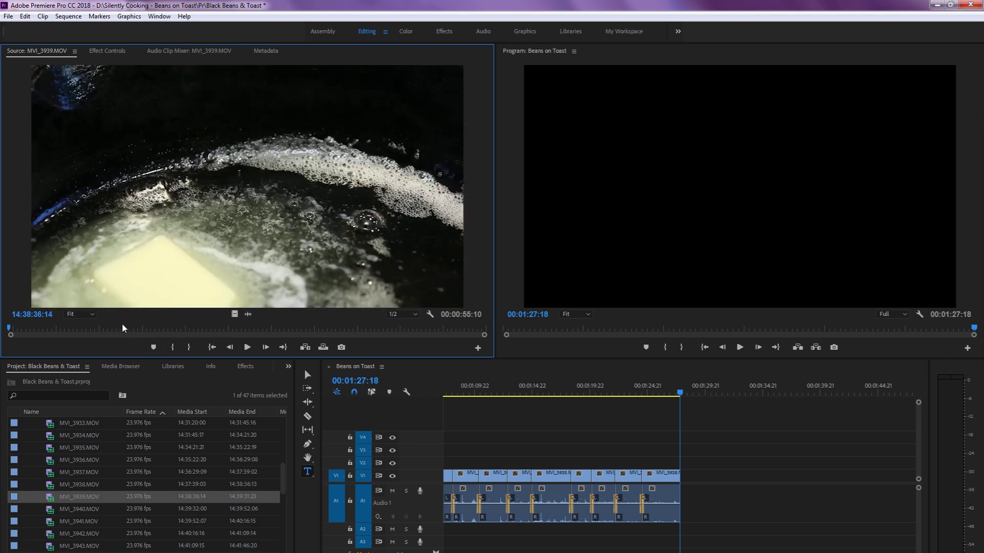
left_click(177, 329)
left_click_drag(177, 328, 275, 328)
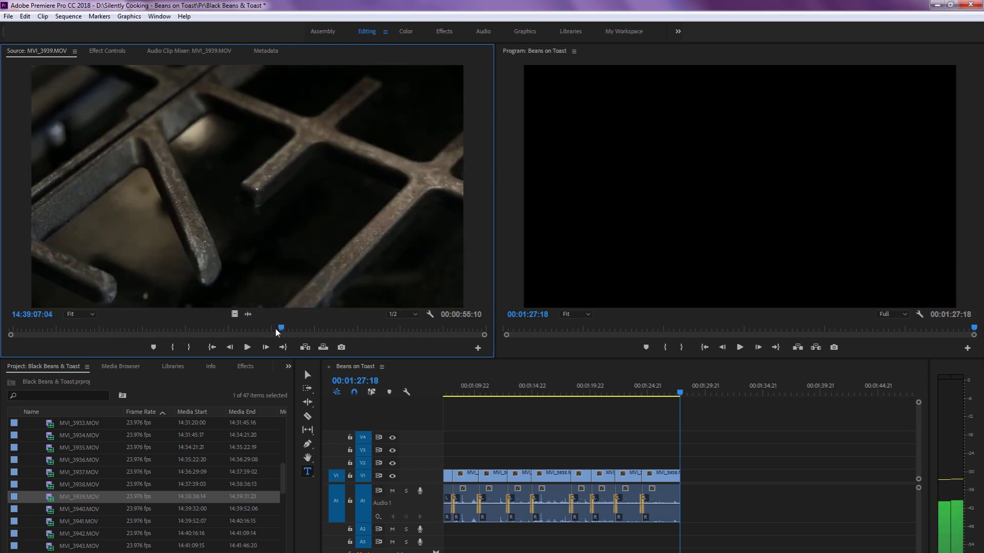
left_click_drag(374, 309, 331, 305)
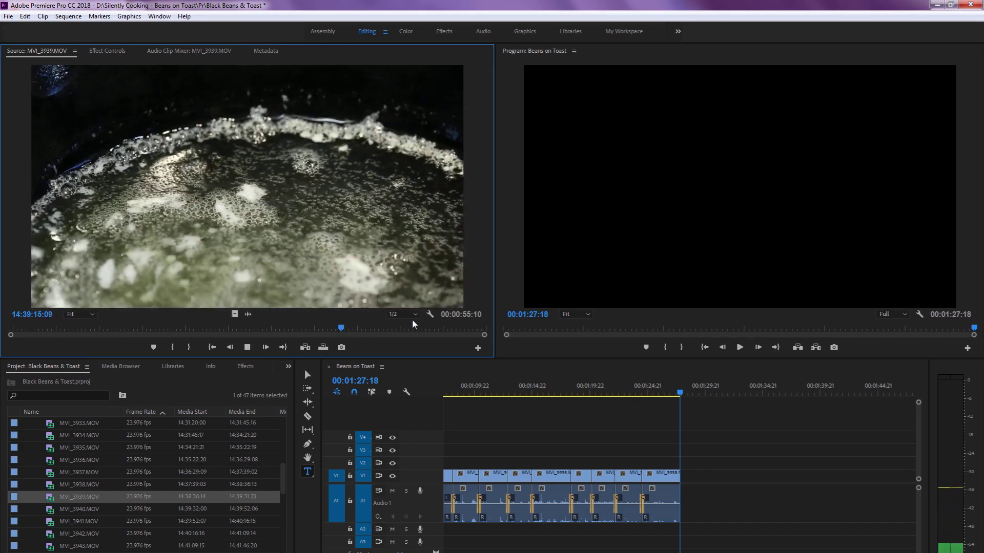
key("o")
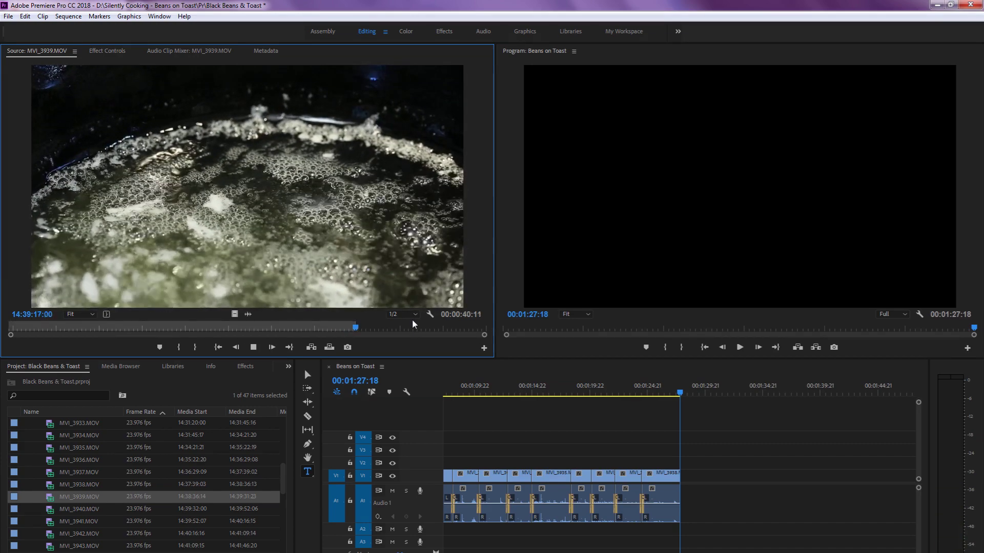
key("j")
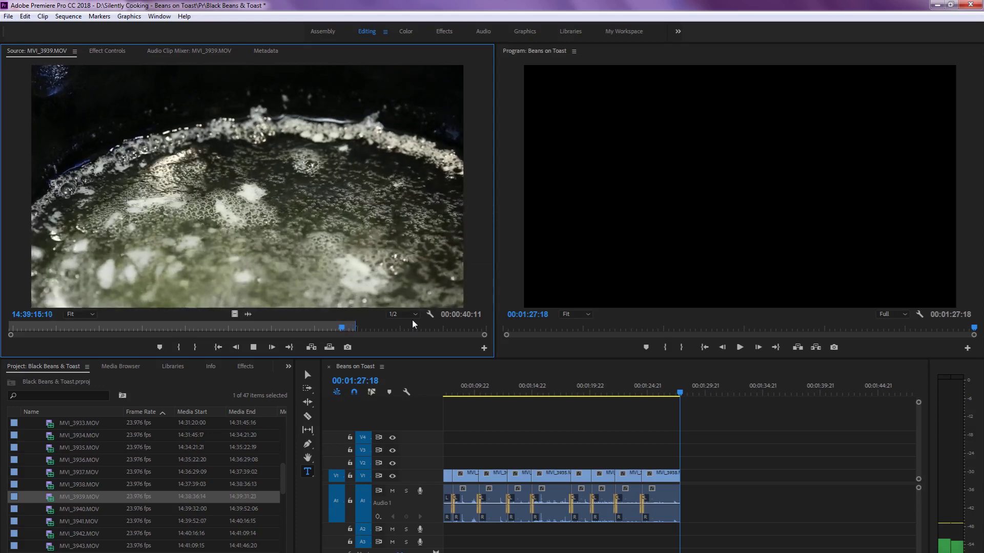
key("l")
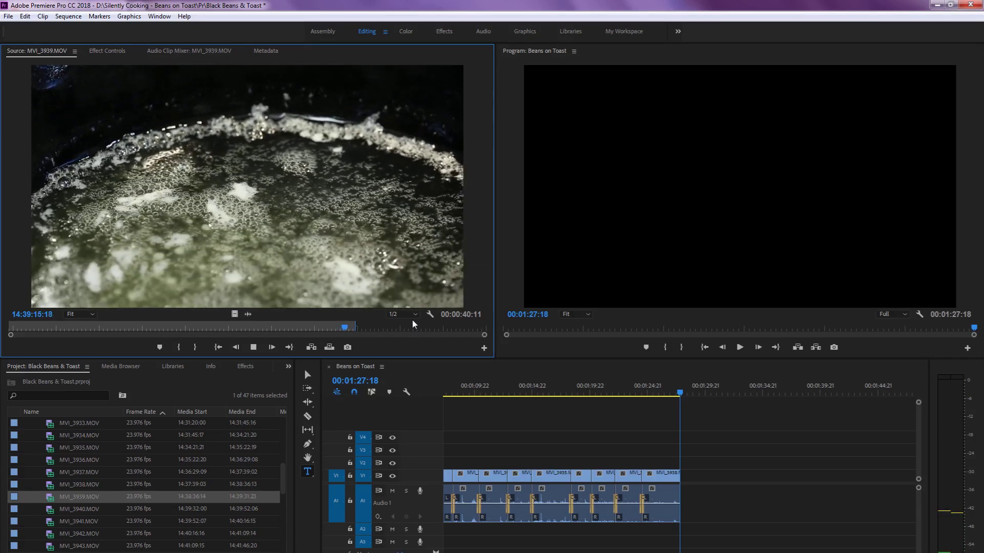
key("k")
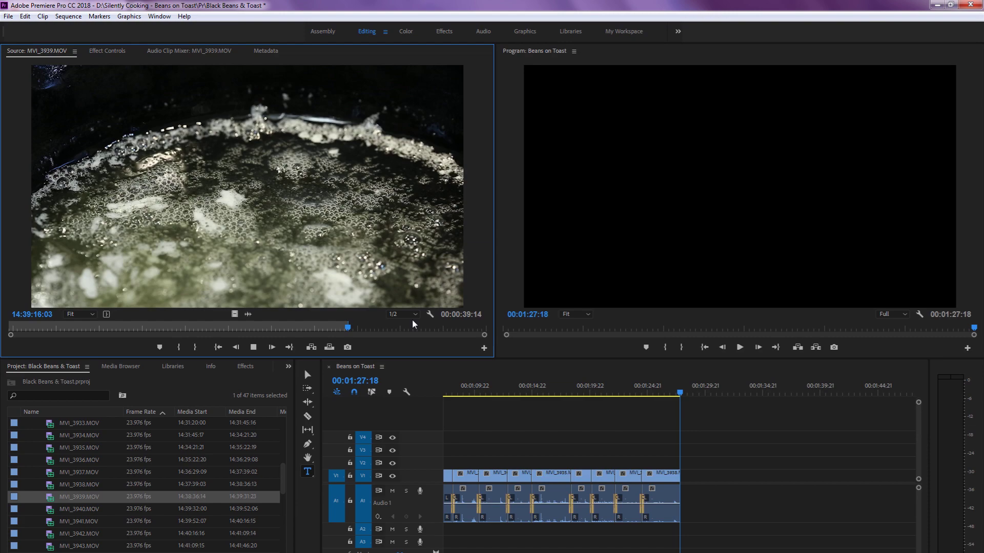
Set the MVI_3939.MOV in point at 14:39:12:06 and append the 00:00:03:22 butter range to the sequence
key("j")
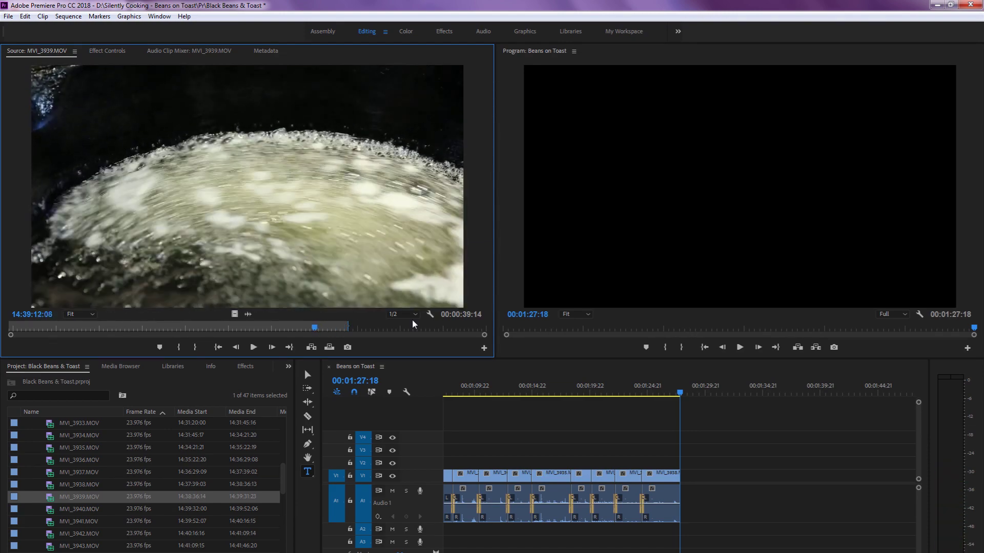
key("k")
key("i")
key("period")
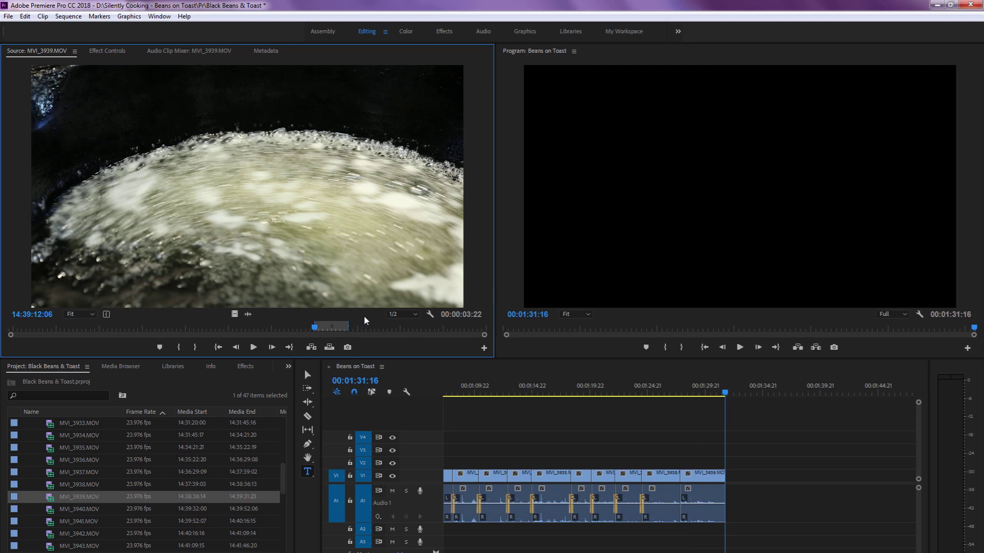
Mark the onion pour in MVI_3939.MOV from 14:39:17:14 to 14:39:20:00 and append it to the sequence
left_click_drag(359, 327, 361, 335)
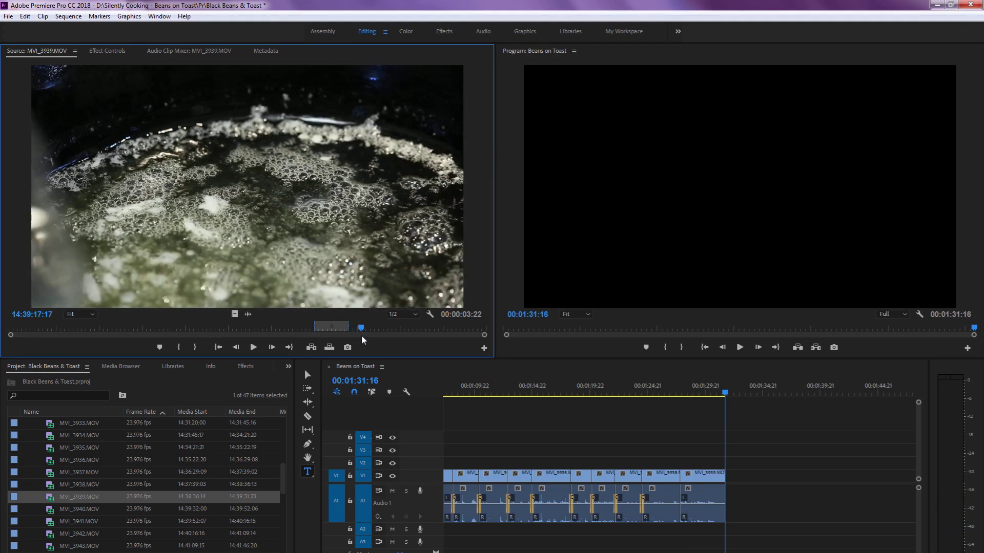
key("Left")
key("Left")
key("Left")
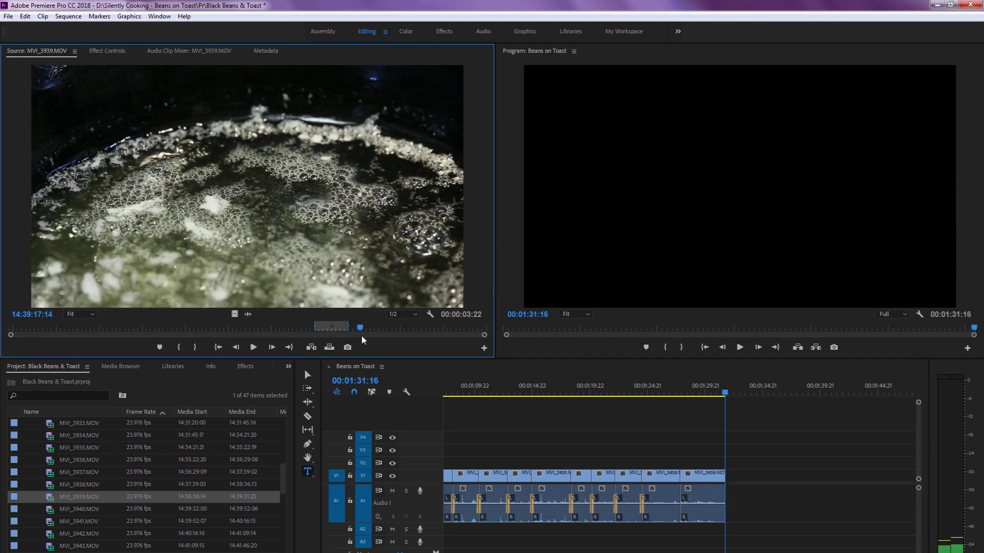
key("i")
key("space")
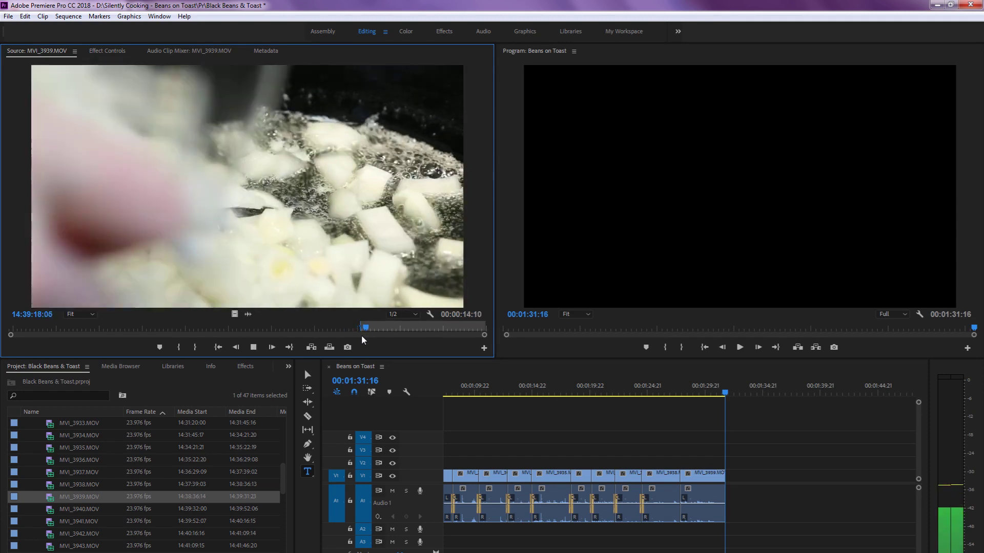
key("space")
key("o")
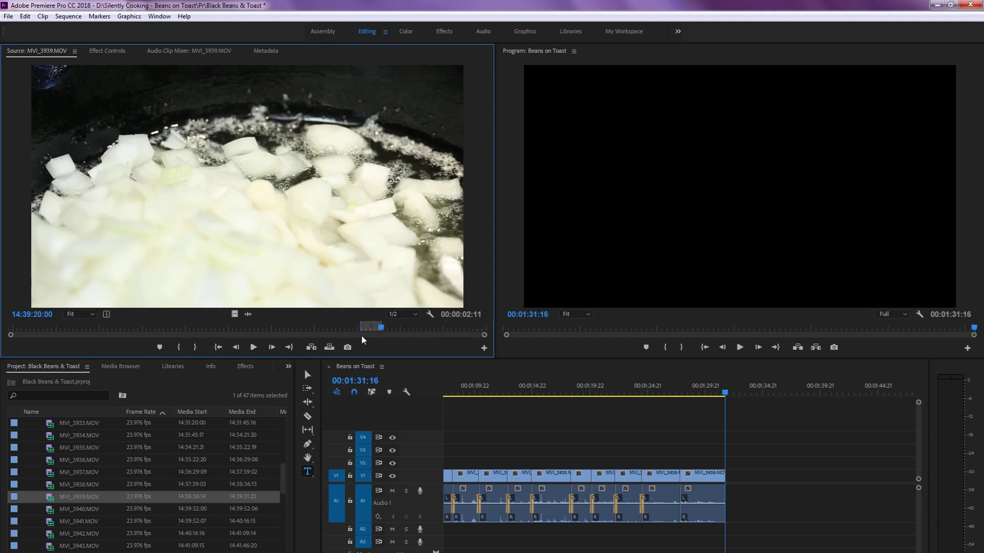
key("period")
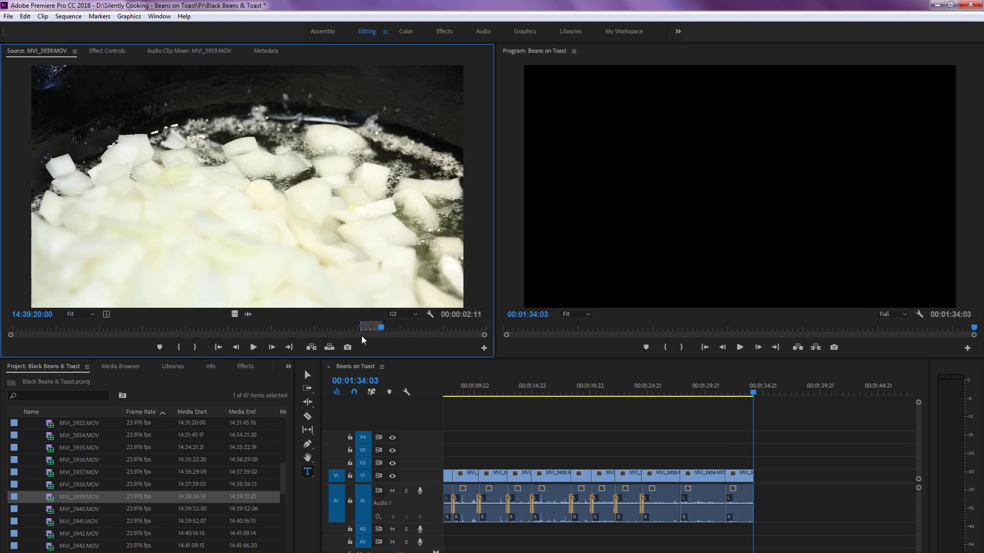
Append the onion stirring section of MVI_3940.MOV to the sequence, using the range from 14:39:39:16 to 14:39:42:14
double_click(53, 508)
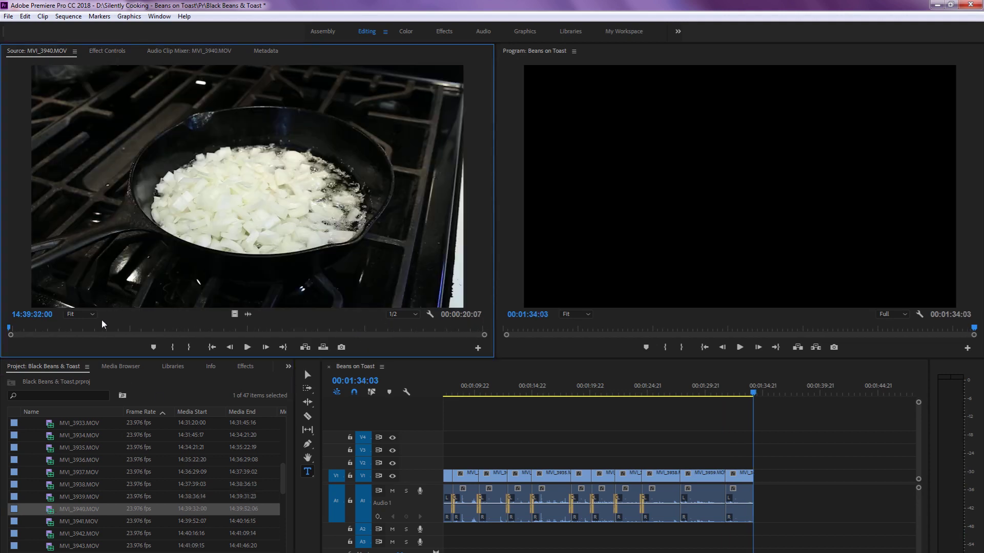
left_click_drag(109, 334, 187, 330)
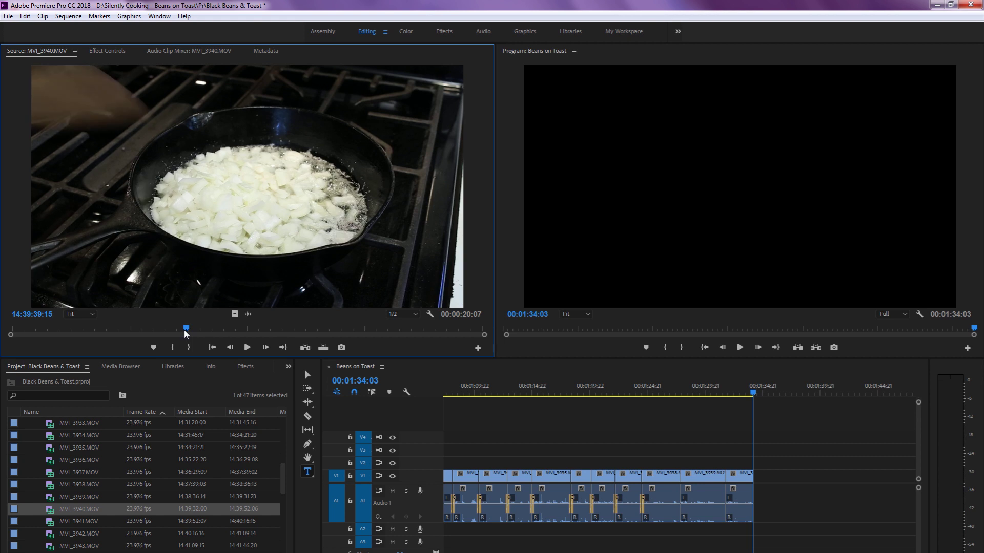
key("i")
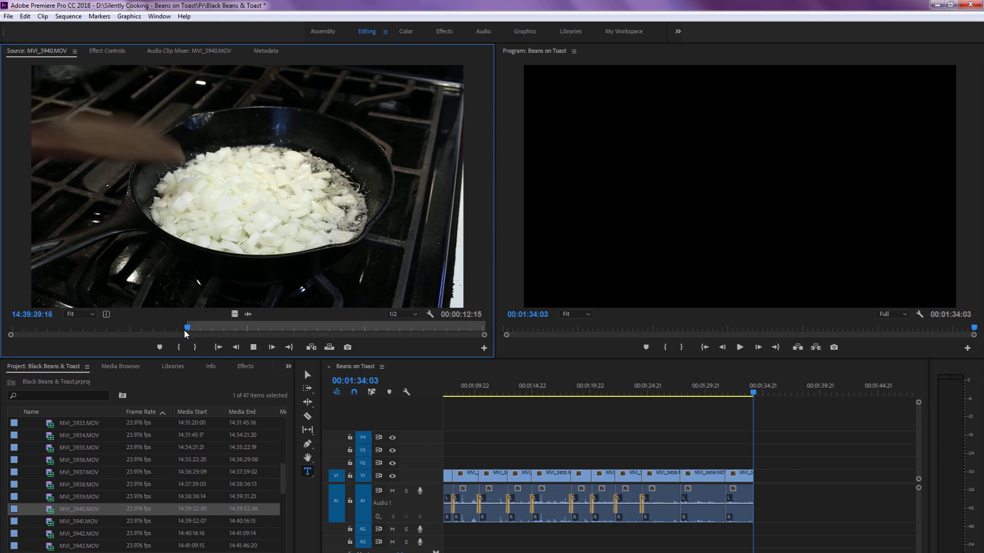
key("space")
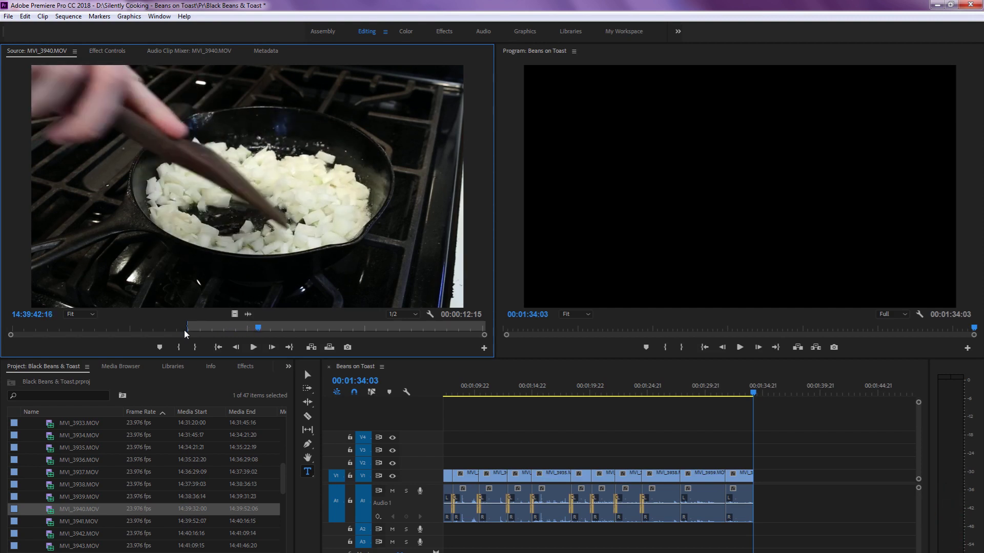
key("o")
key("space")
key(".")
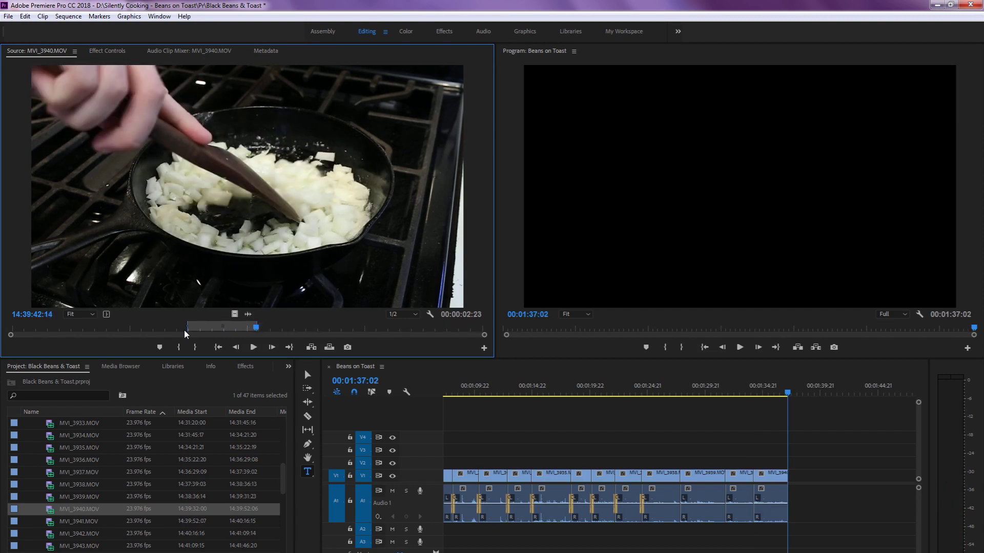
Apply the default audio transition at the cuts at 00:01:34:03, 00:01:31:16 and 00:01:27:18
left_click(705, 417)
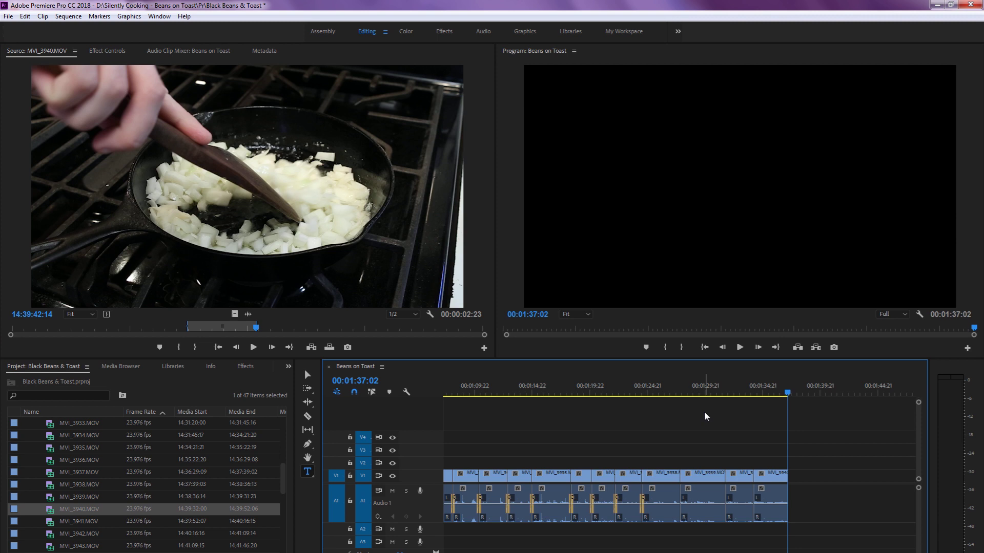
key("Up")
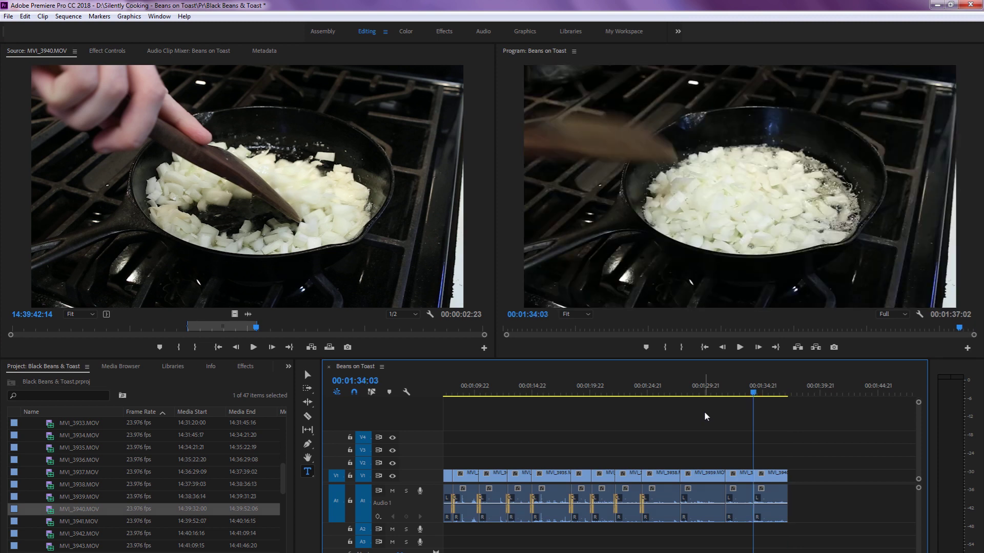
key("ctrl+shift+d")
key("Up")
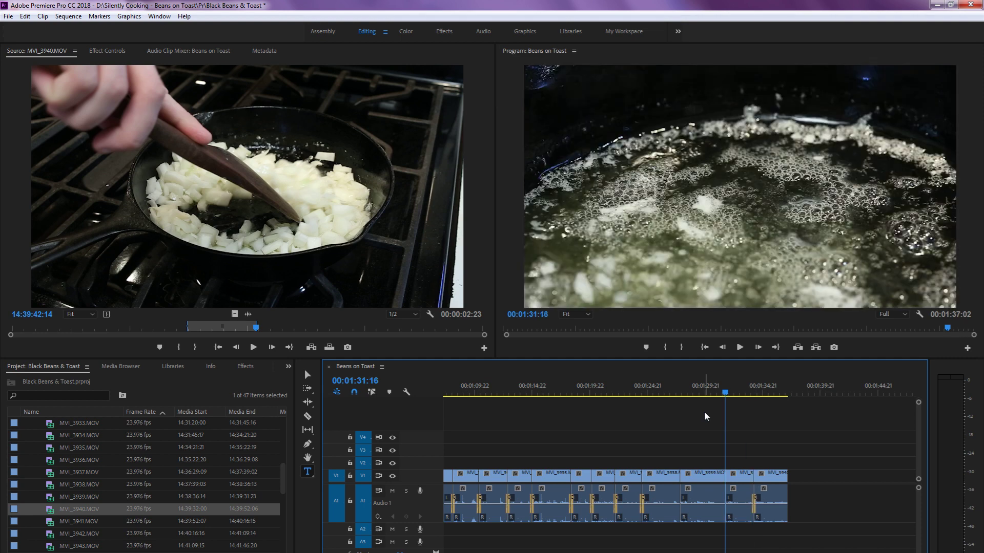
key("ctrl+shift+d")
key("Up")
key("ctrl+shift+d")
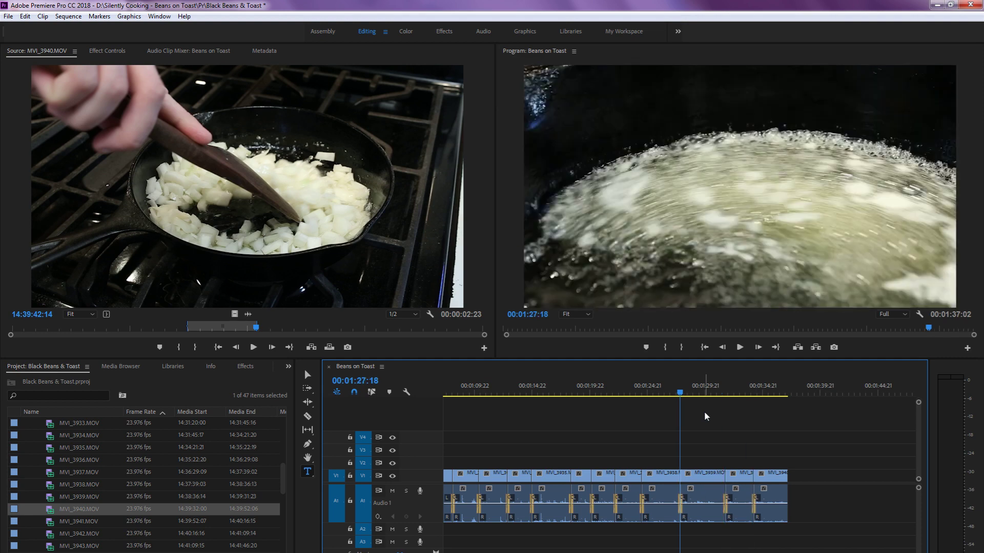
Play the sequence from 00:01:21:06 to its end to check the newly added butter and onion clips
key("Up")
key("Down")
key("End")
key("Left")
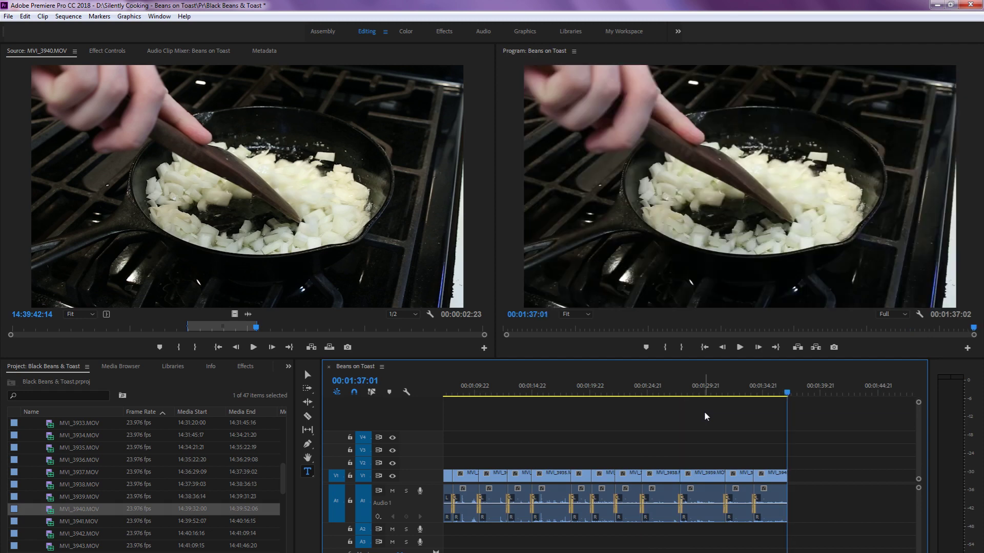
left_click(606, 393)
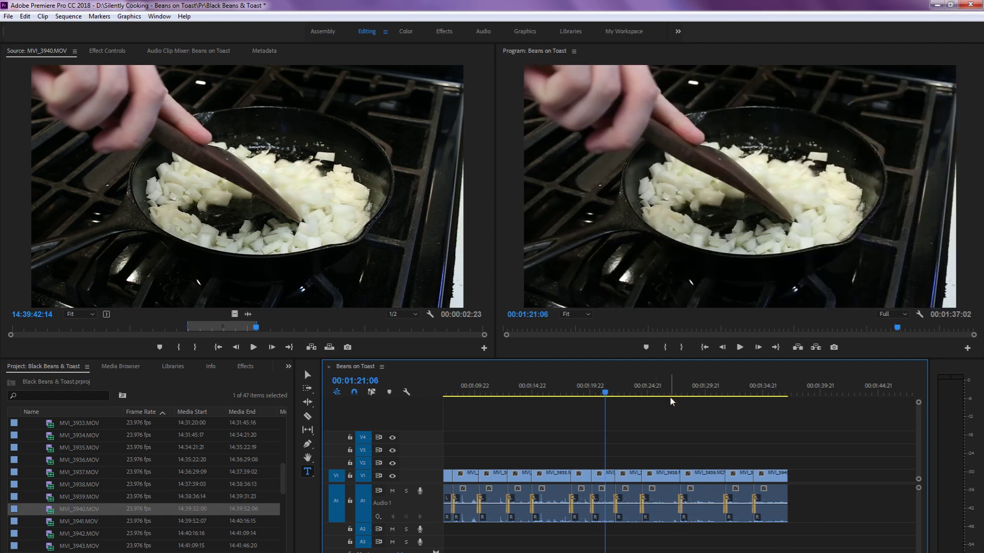
scroll(665, 406, "up", 2)
scroll(727, 428, "down", 2)
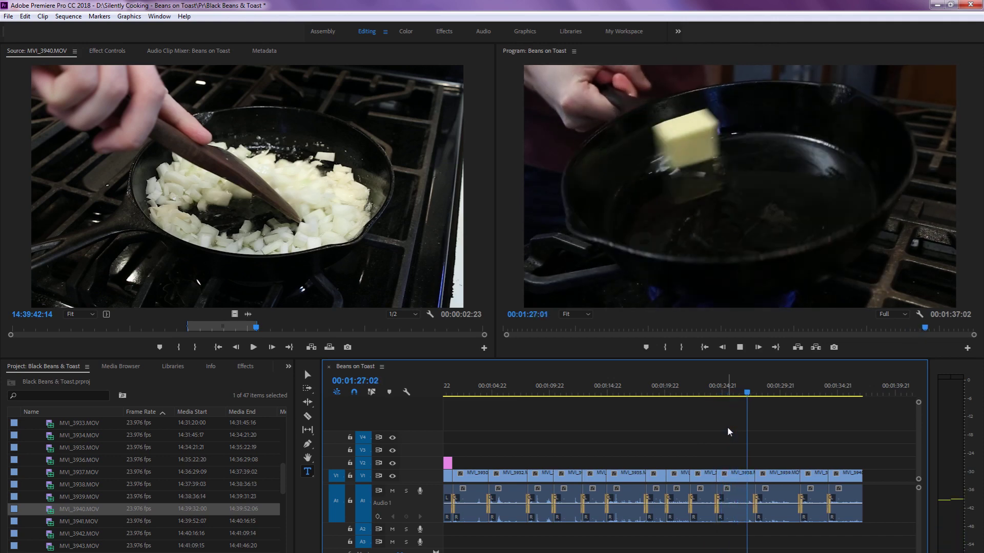
key("minus")
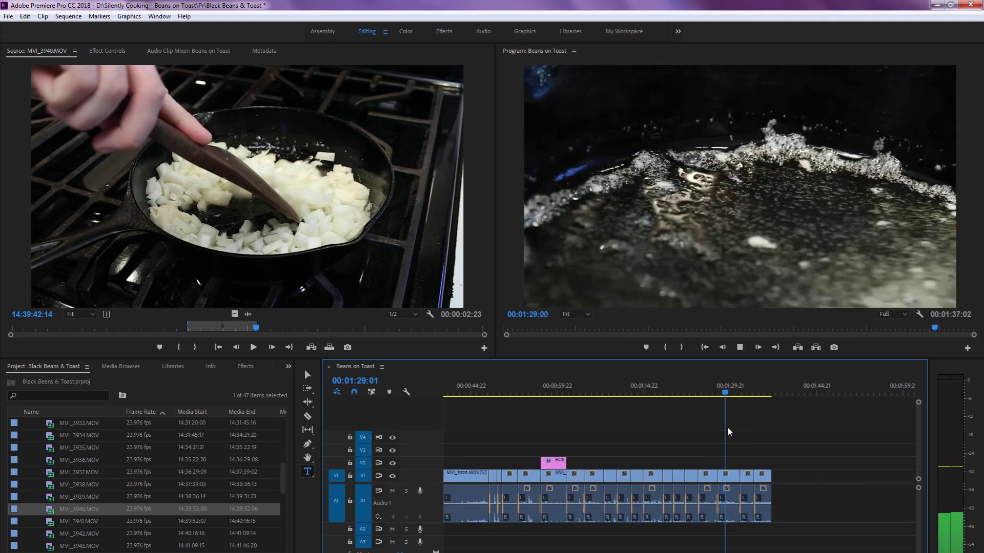
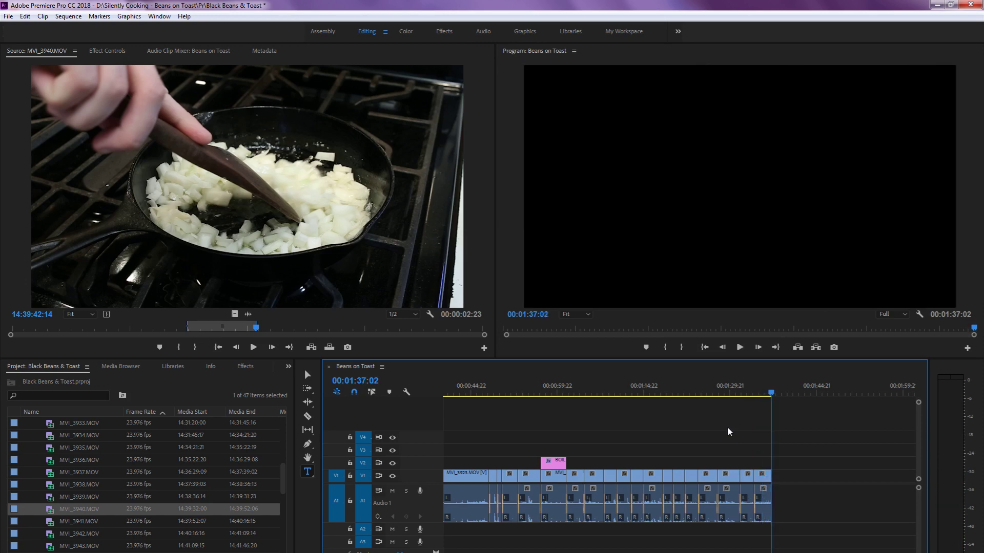
scroll(77, 529, "down", 2)
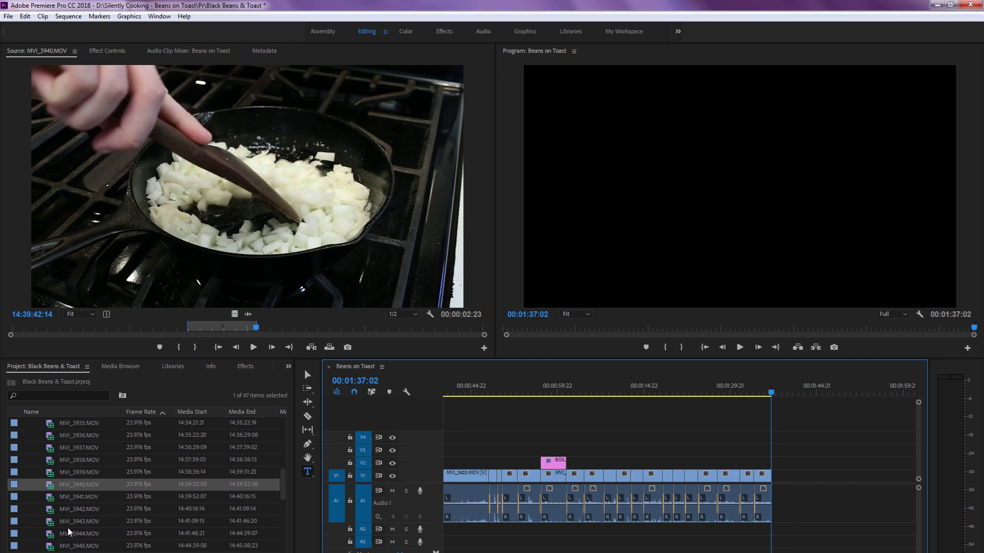
Open MVI_3941.MOV in the source monitor and mark its In point at 14:39:58:02, just before the chili paste lands
double_click(51, 496)
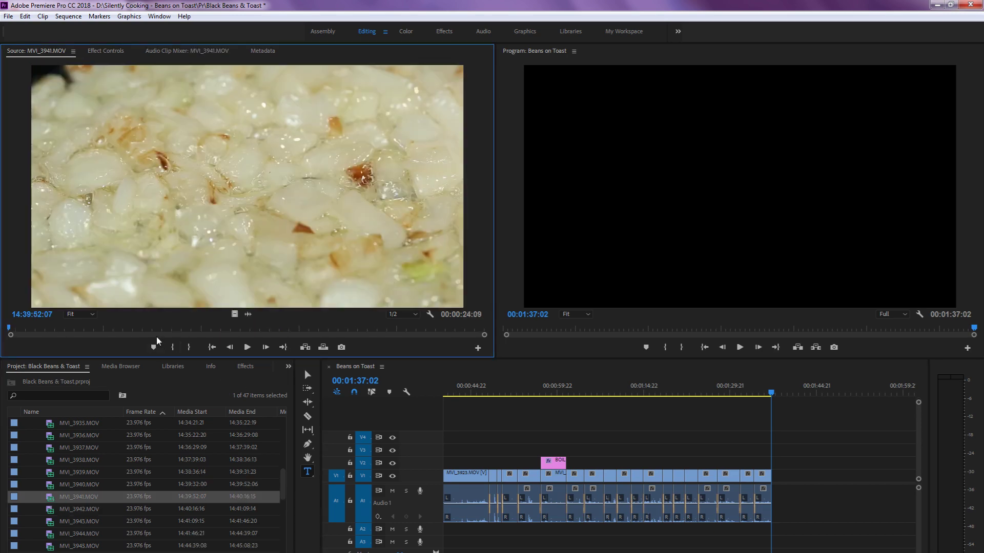
left_click_drag(157, 325, 173, 326)
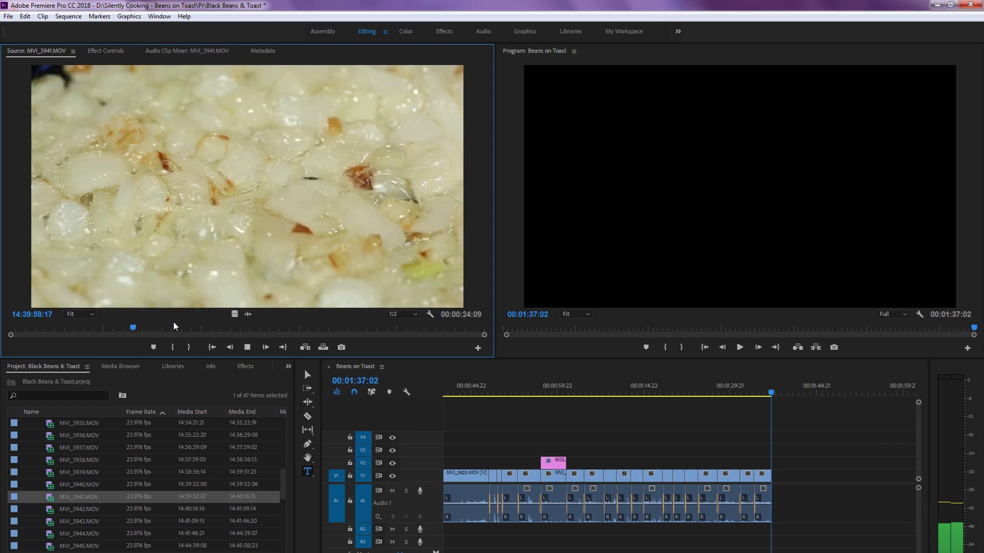
key("l")
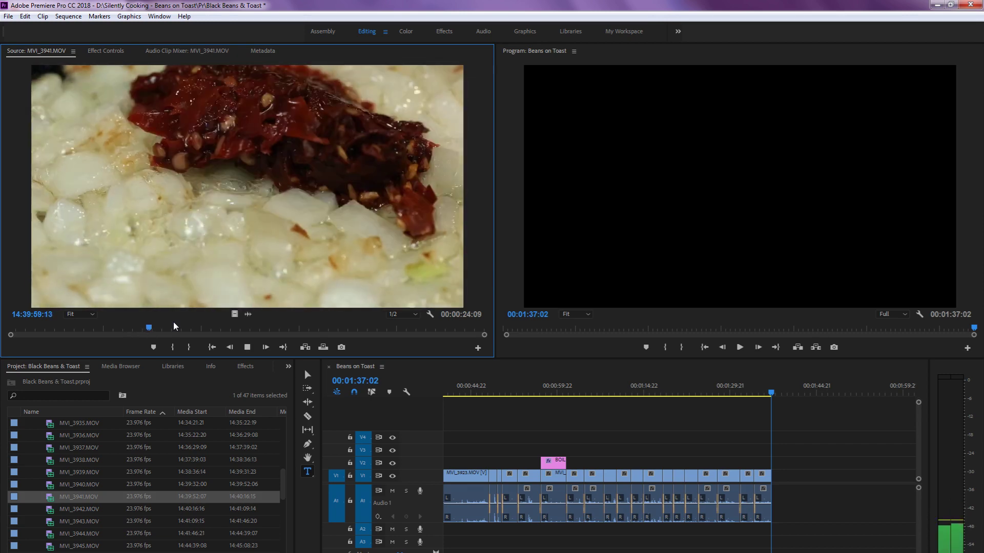
key("j")
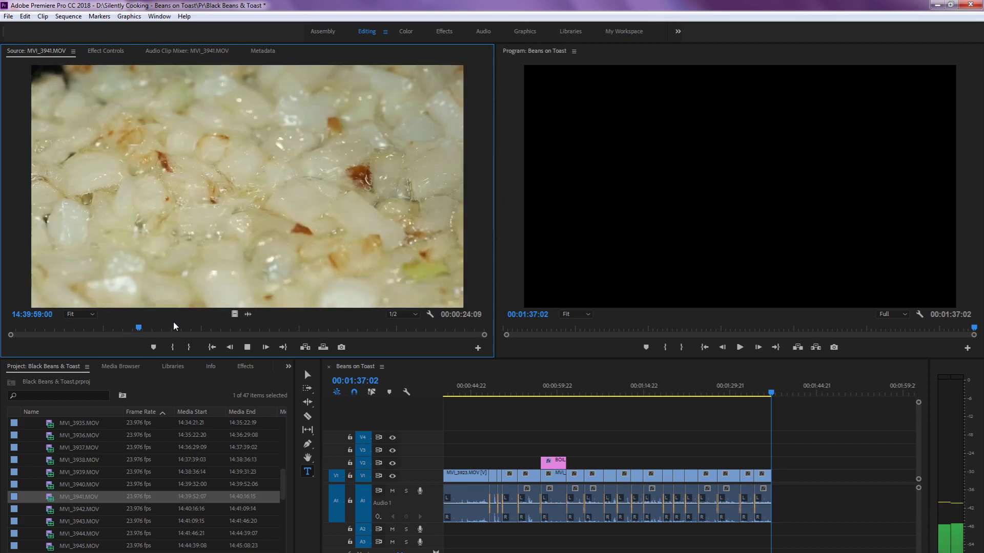
key("k")
key("i")
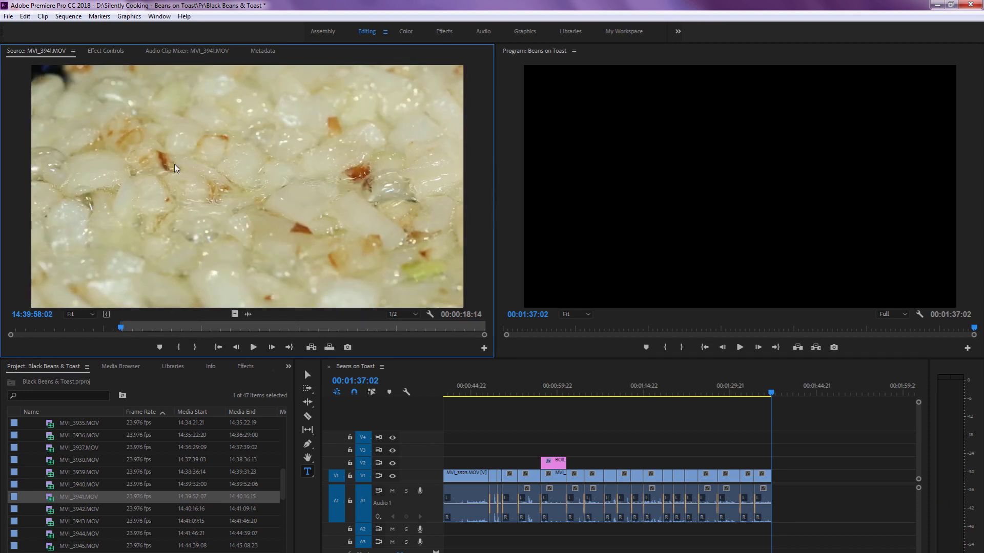
key("grave")
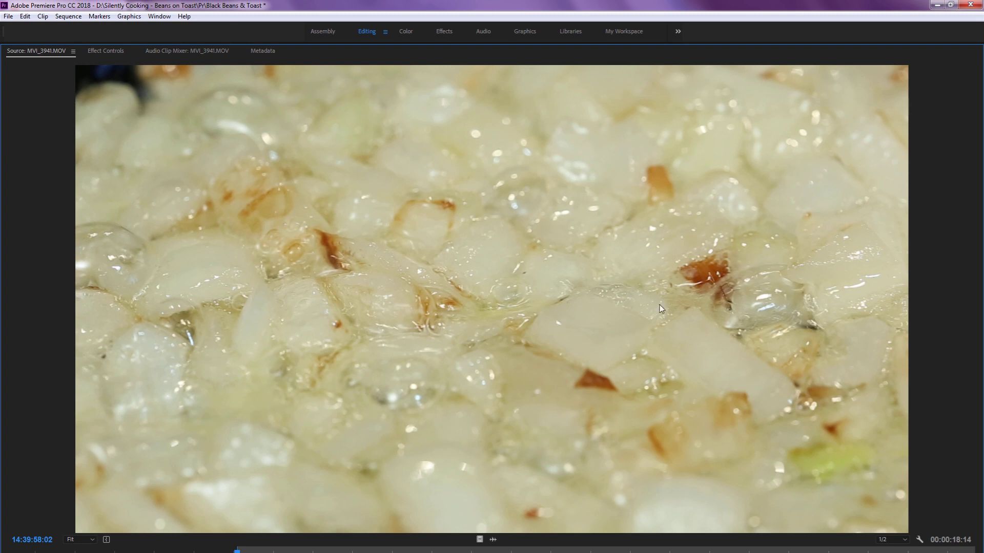
key("grave")
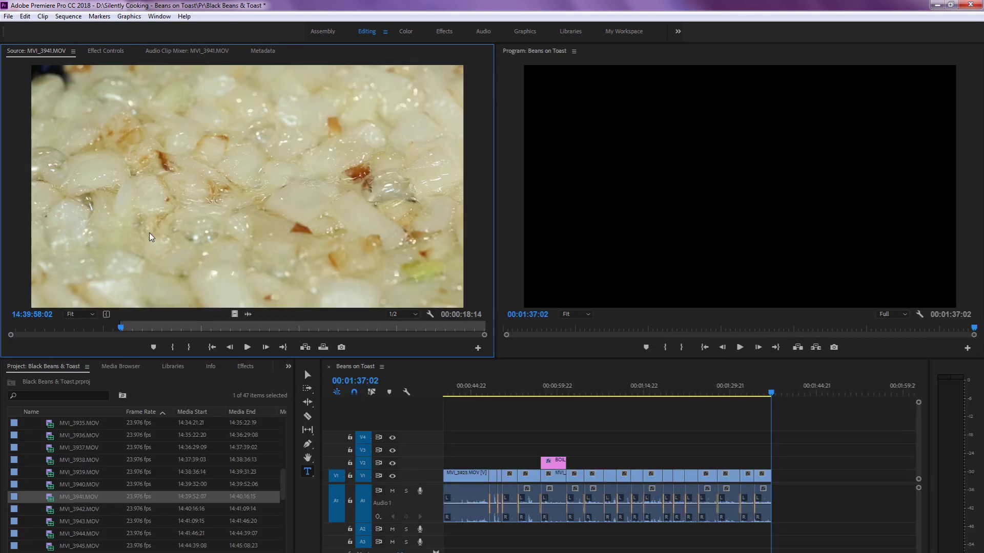
Mark the Out point of MVI_3941.MOV at 14:40:00:19 and append the chili paste section to the sequence
key("space")
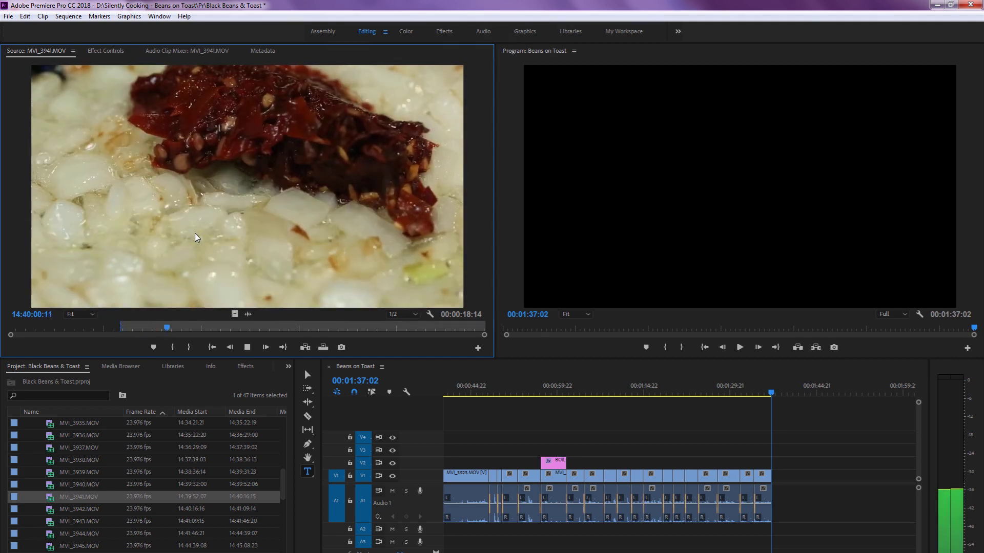
key("space")
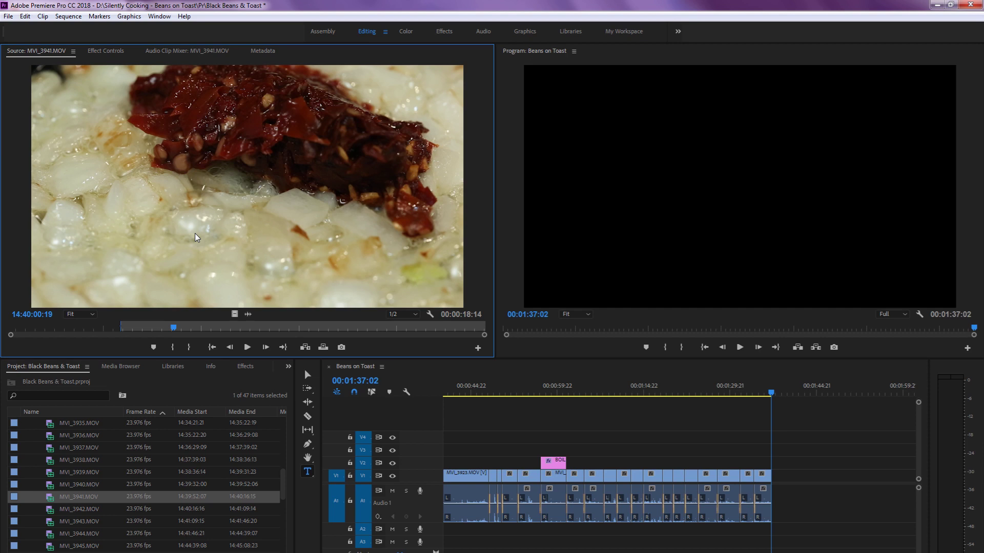
key("o")
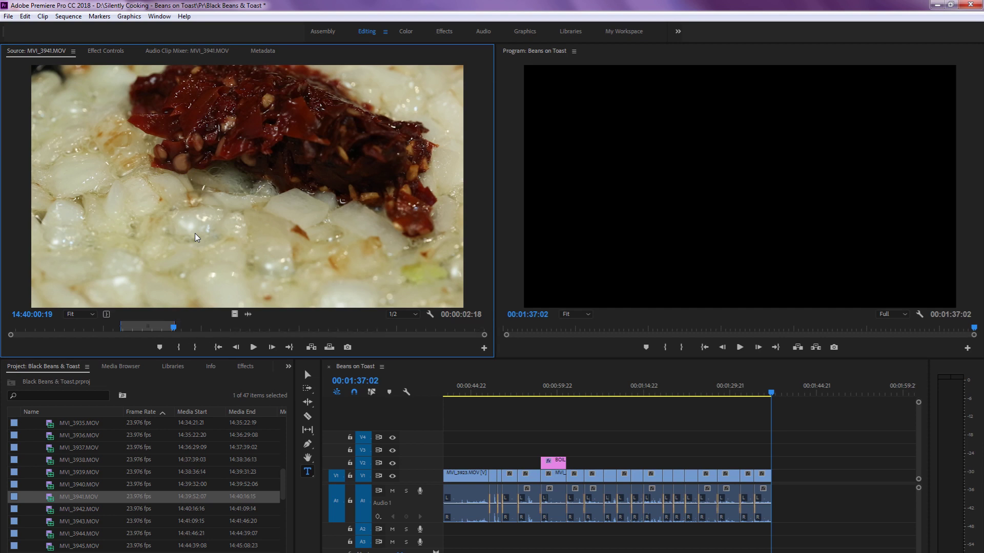
key("period")
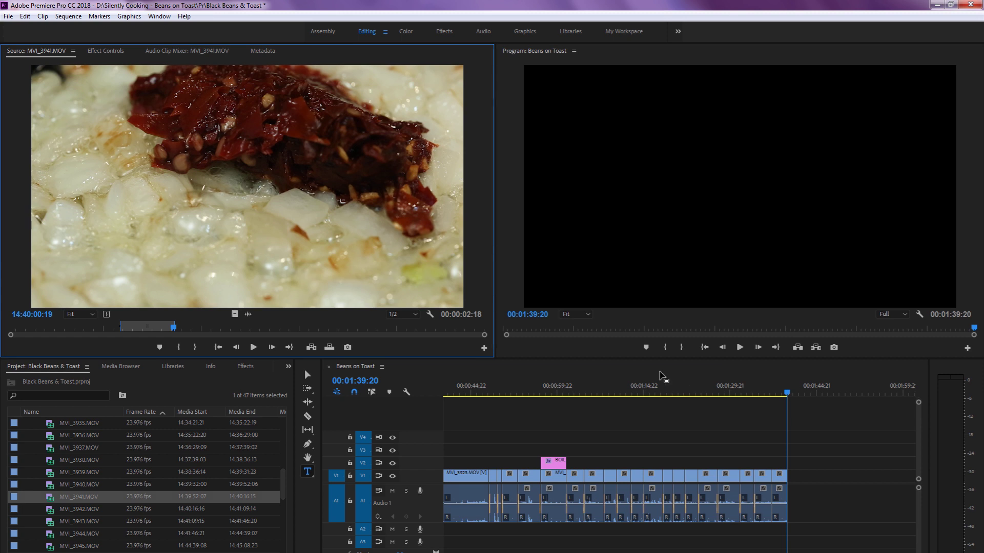
Examine the end of the sequence around the cut from MVI_3940.MOV to MVI_3941.MOV at 00:01:37:02
left_click(687, 421)
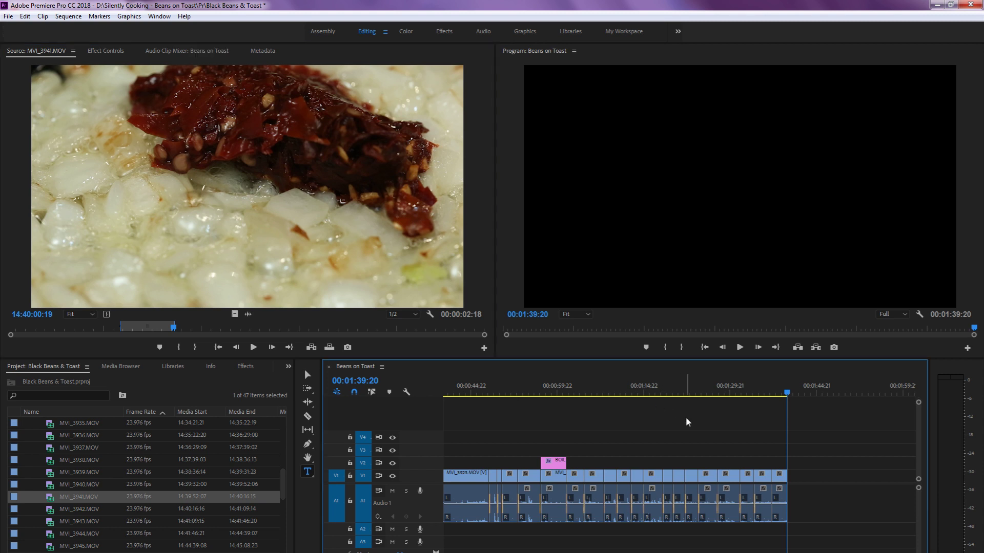
key("Up")
key("minus")
key("equal")
key("equal")
key("equal")
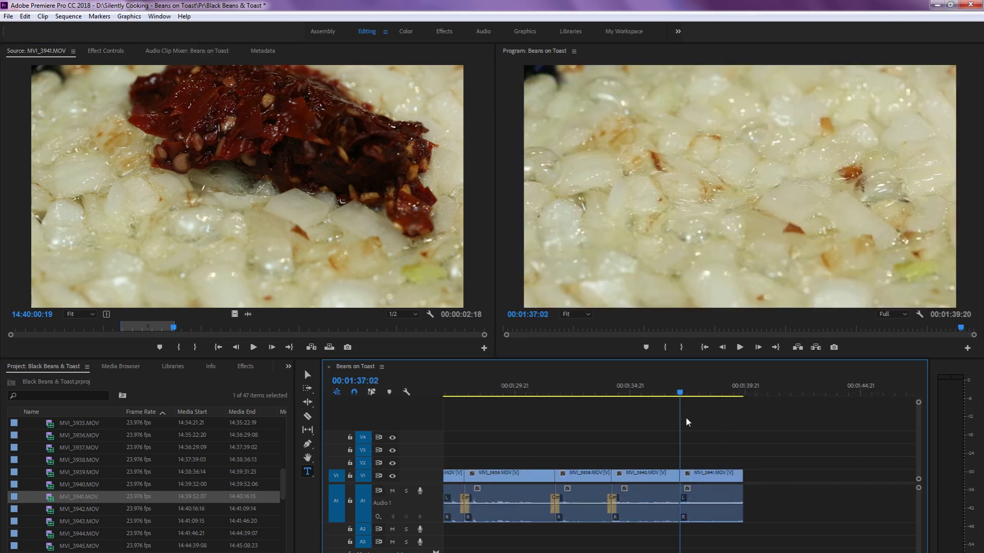
key("minus")
key("equal")
key("shift+Left")
scroll(705, 413, "up", 1)
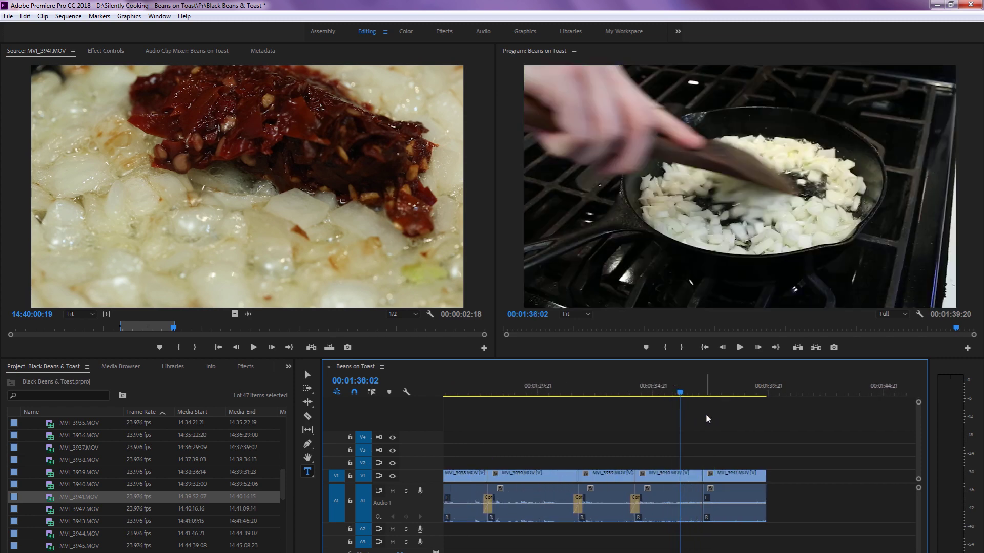
key("equal")
key("minus")
key("minus")
key("equal")
key("minus")
key("equal")
key("minus")
key("shift+Right")
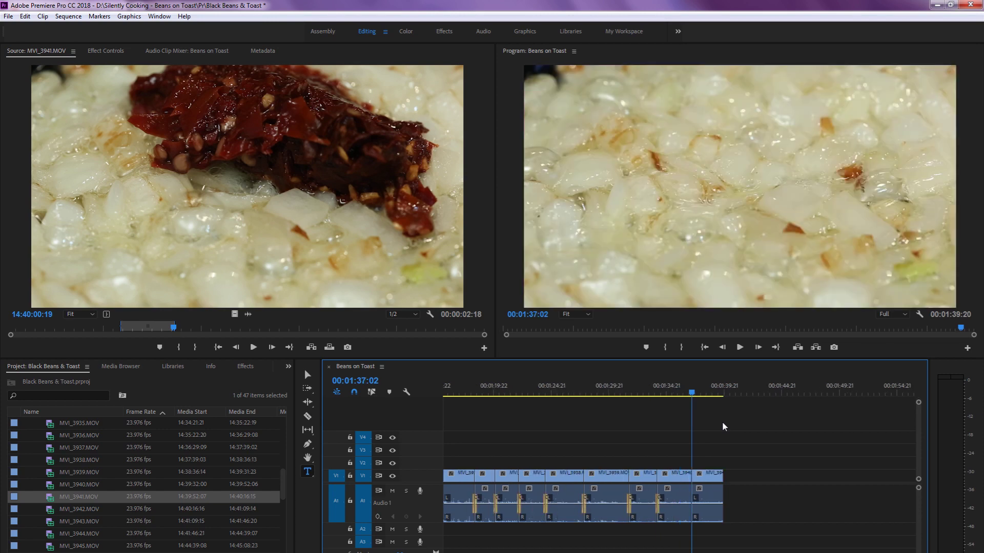
key("End")
key("Left")
key("Right")
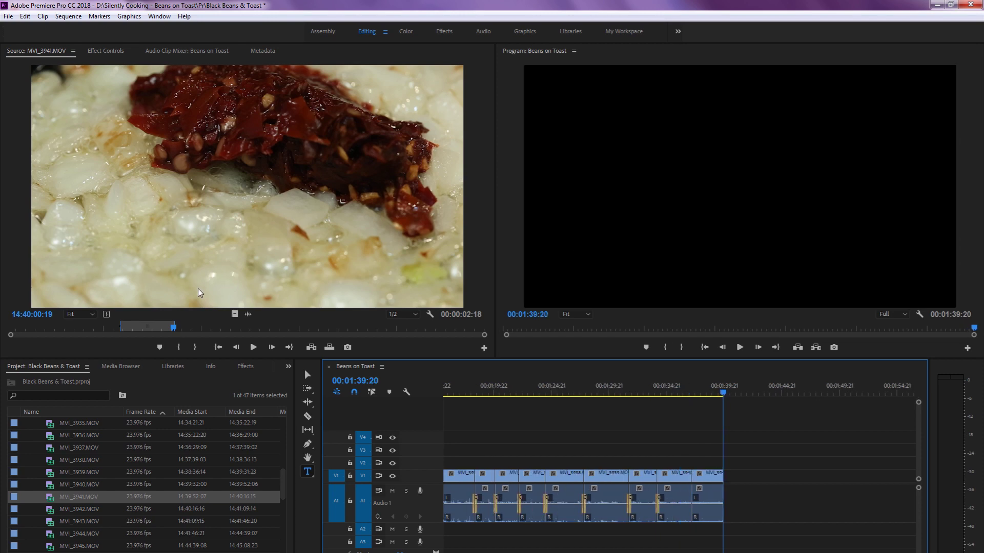
Look through the rest of MVI_3941.MOV around 14:40:06 for usable stirring footage
left_click(193, 307)
key("space")
left_click(290, 330)
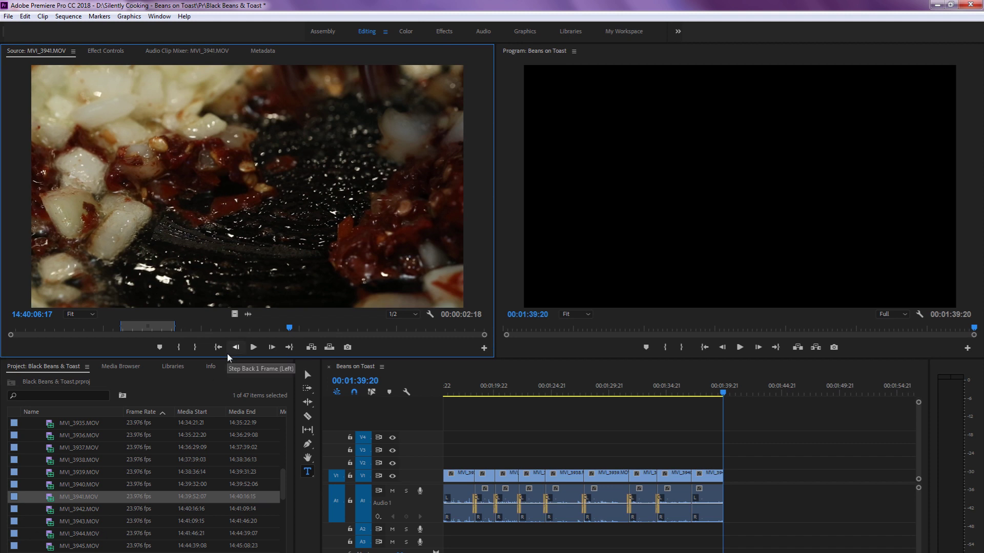
left_click_drag(242, 324, 168, 327)
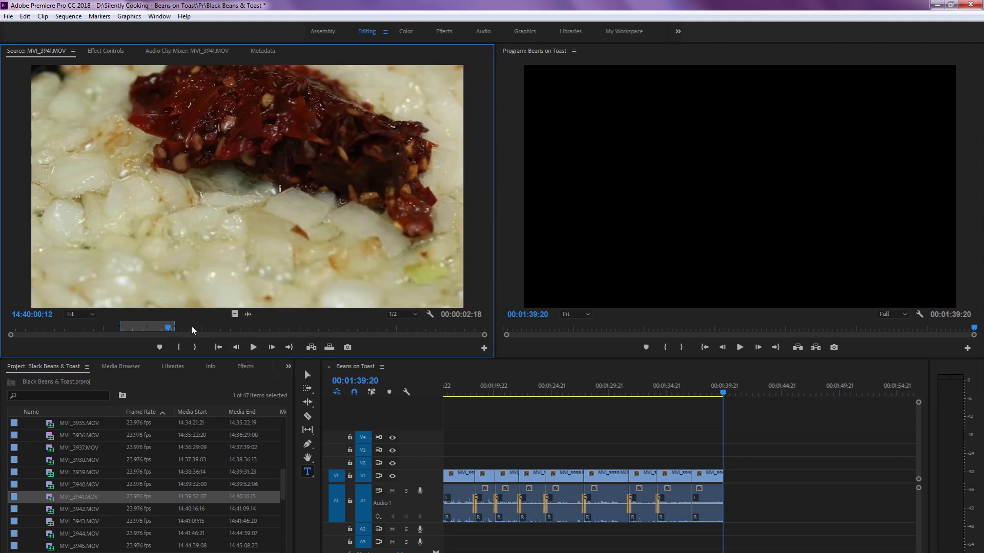
left_click(237, 327)
left_click(294, 328)
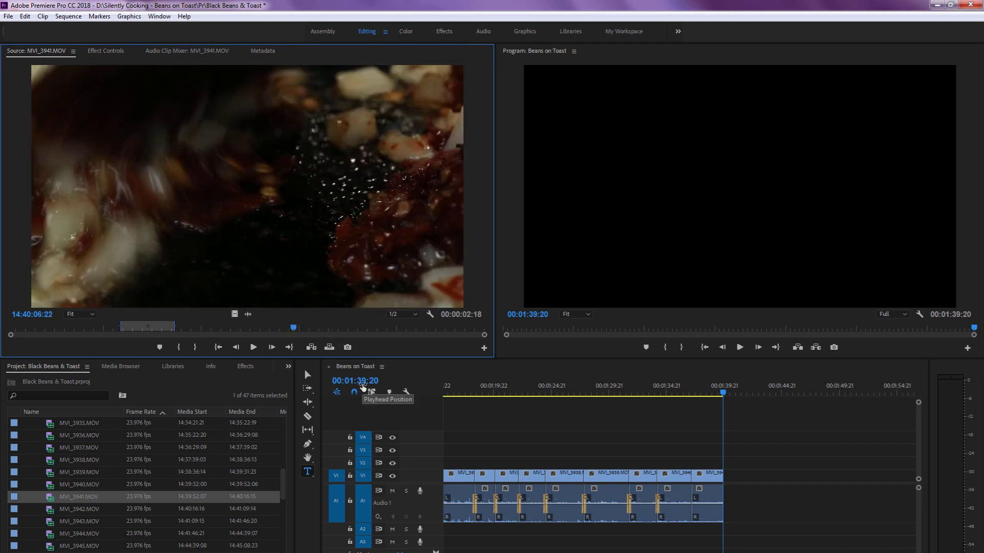
left_click(621, 421)
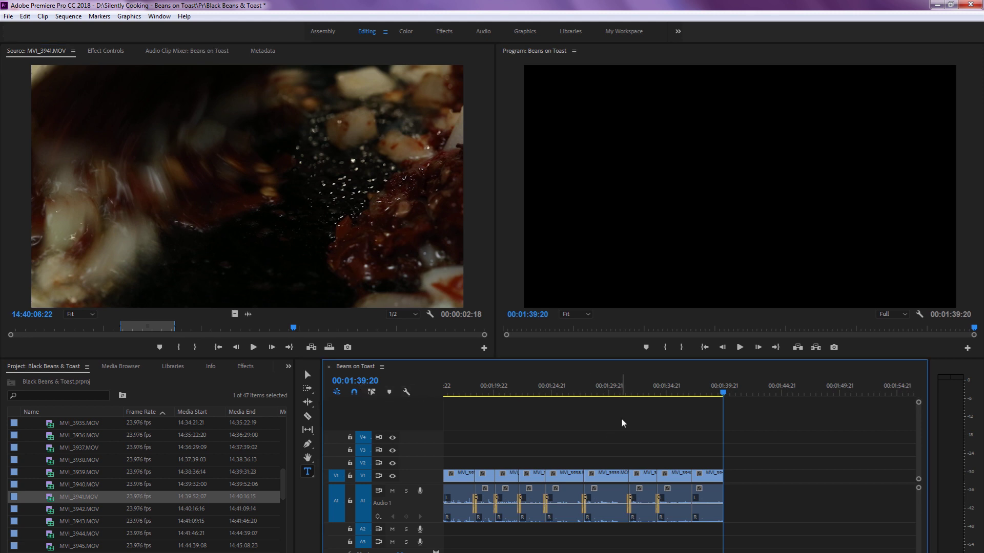
left_click(301, 232)
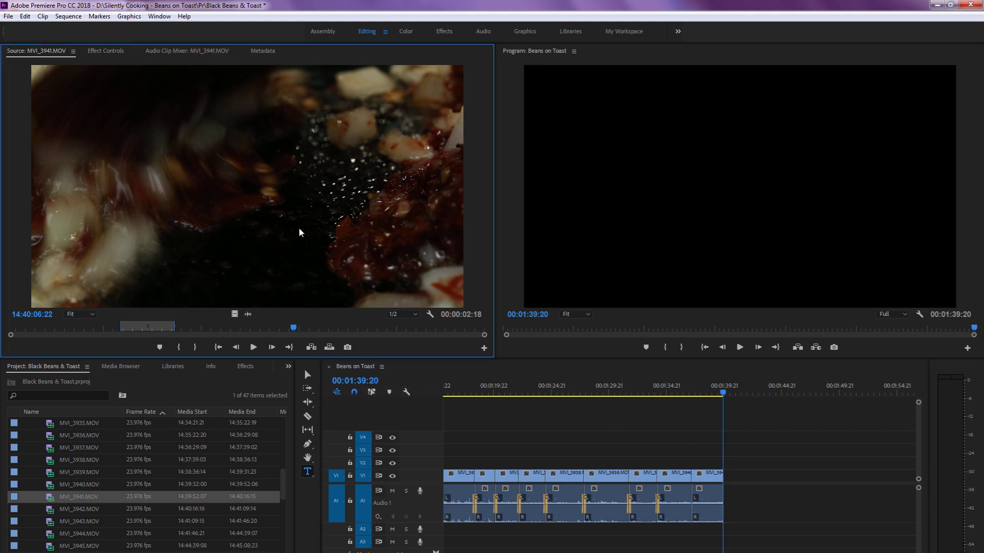
Append the 00:00:04:17 stirring section of MVI_3942.MOV that ends at 14:40:40:01 to the sequence
double_click(50, 512)
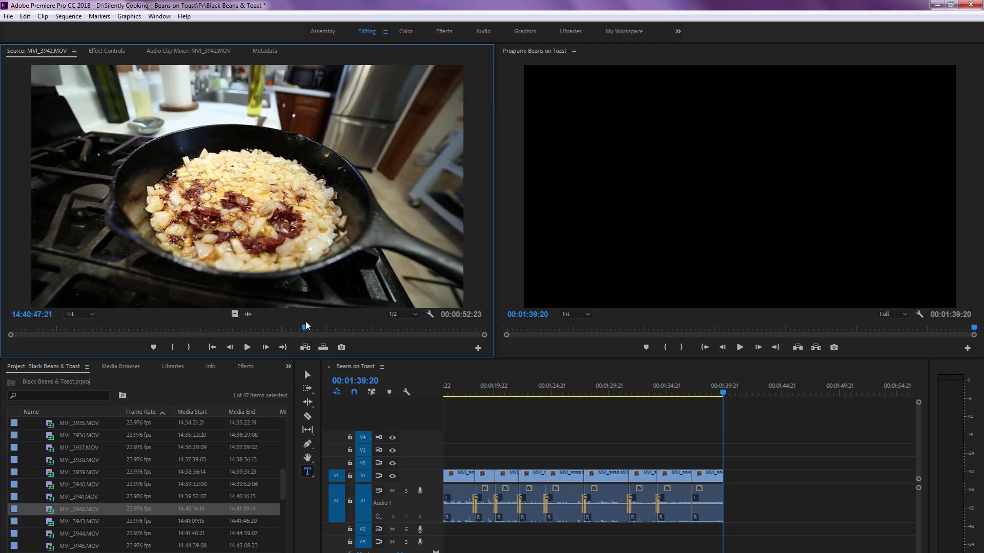
left_click_drag(305, 328, 177, 330)
left_click(247, 347)
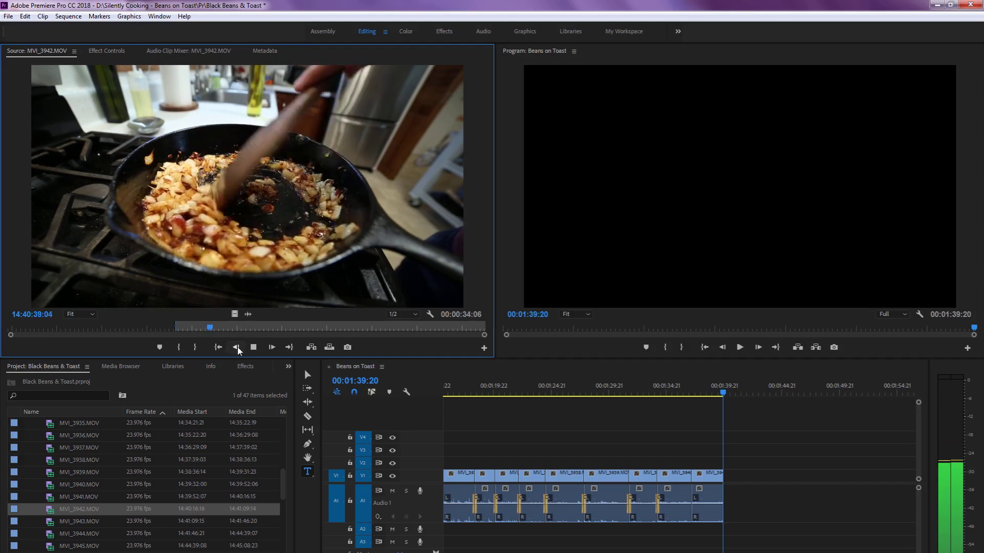
key("o")
key("space")
left_click(617, 416)
key(".")
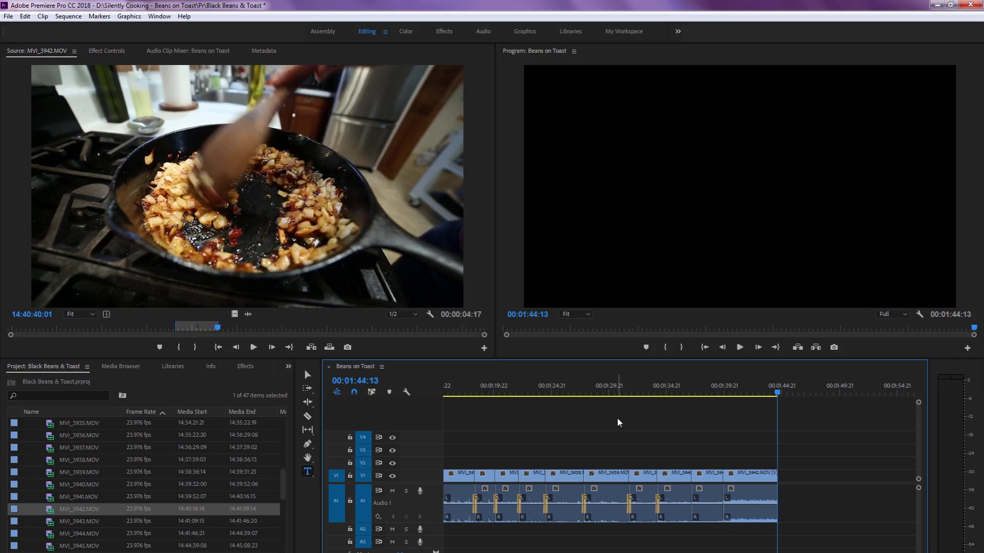
Apply the default audio transition at the cuts at 00:01:37:02 and 00:01:39:20
left_click(696, 391)
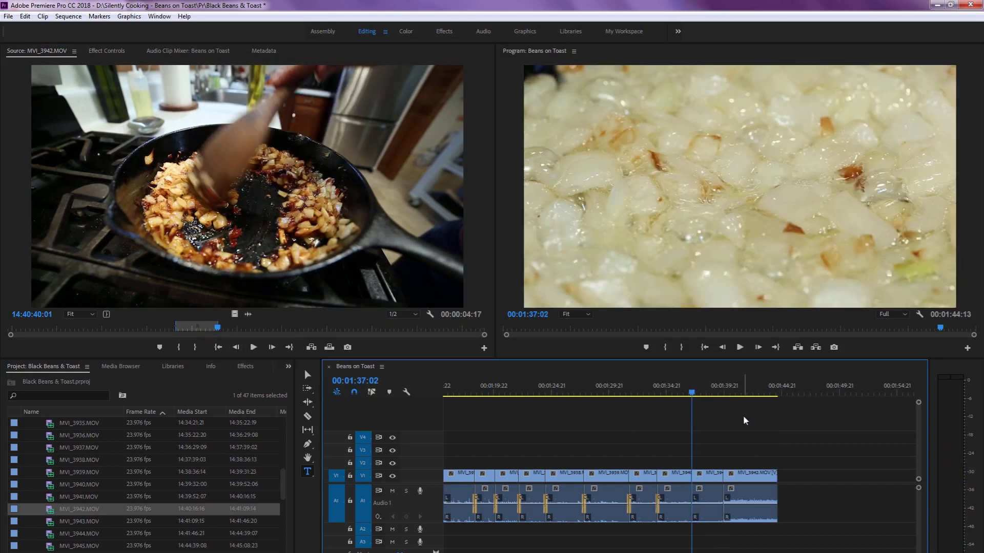
key("Down")
key("Up")
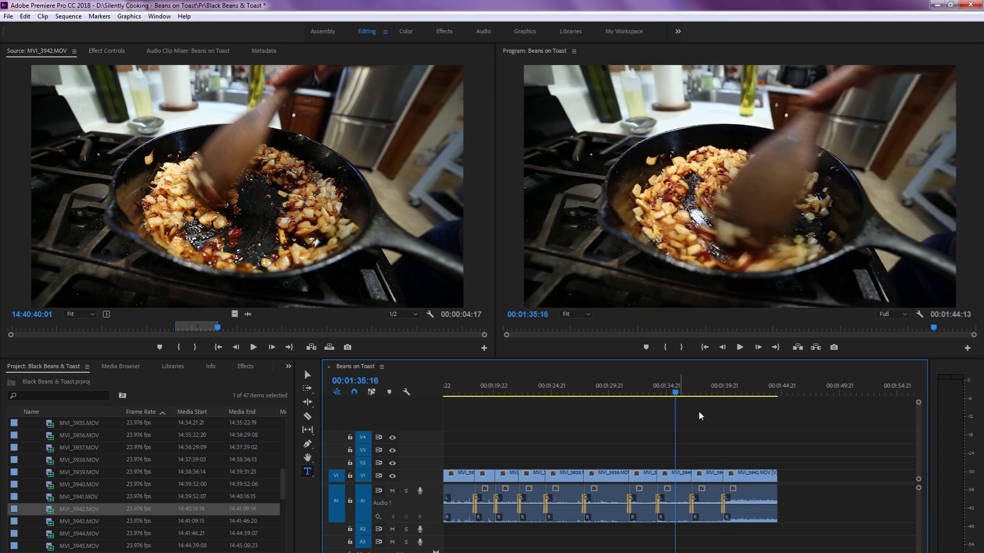
Play the sequence from 00:01:35:16 to its end, and again from 00:01:38:01, to check the chili and stirring clips
key("space")
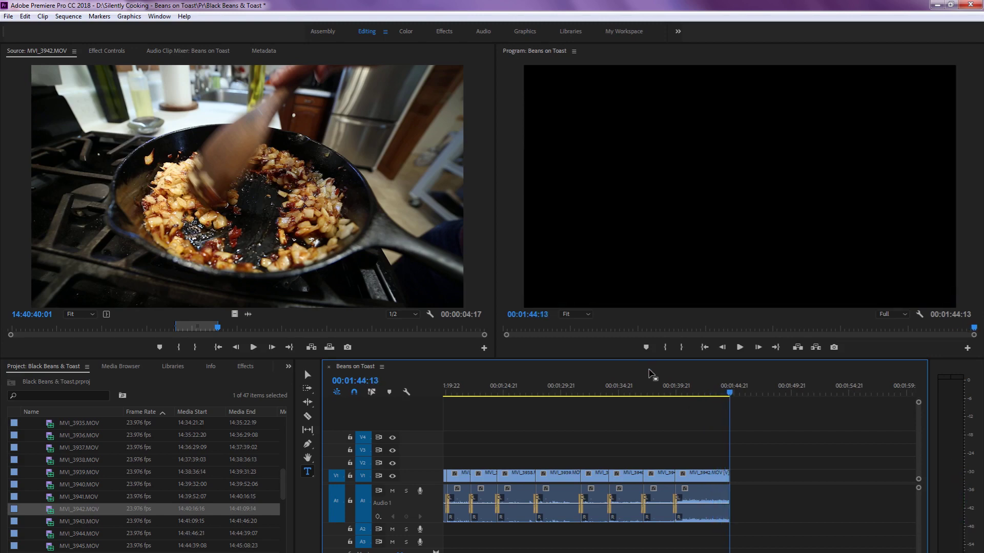
left_click(654, 388)
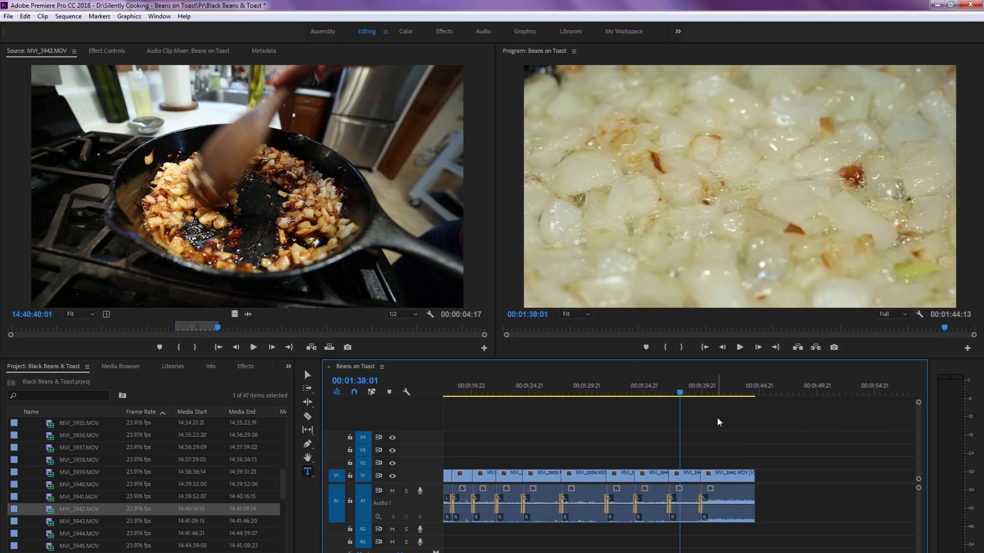
key("space")
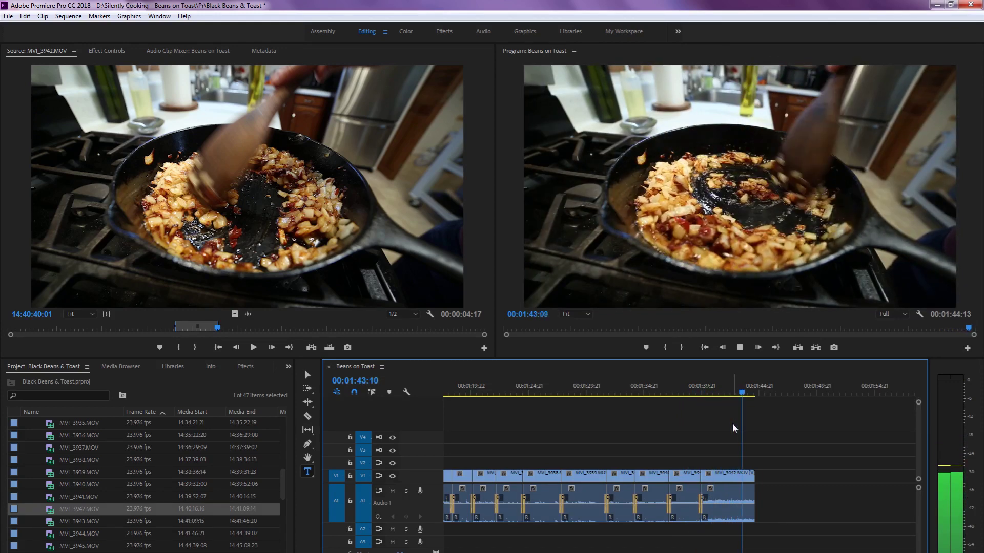
Trim the end of the MVI_3942.MOV stirring clip so the sequence ends at 00:01:42:17
left_click(694, 392)
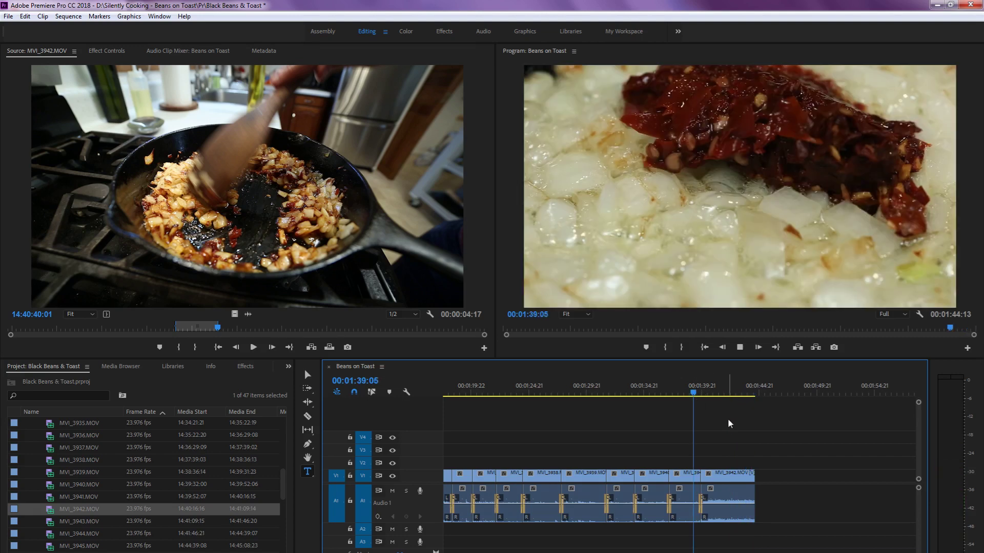
key("space")
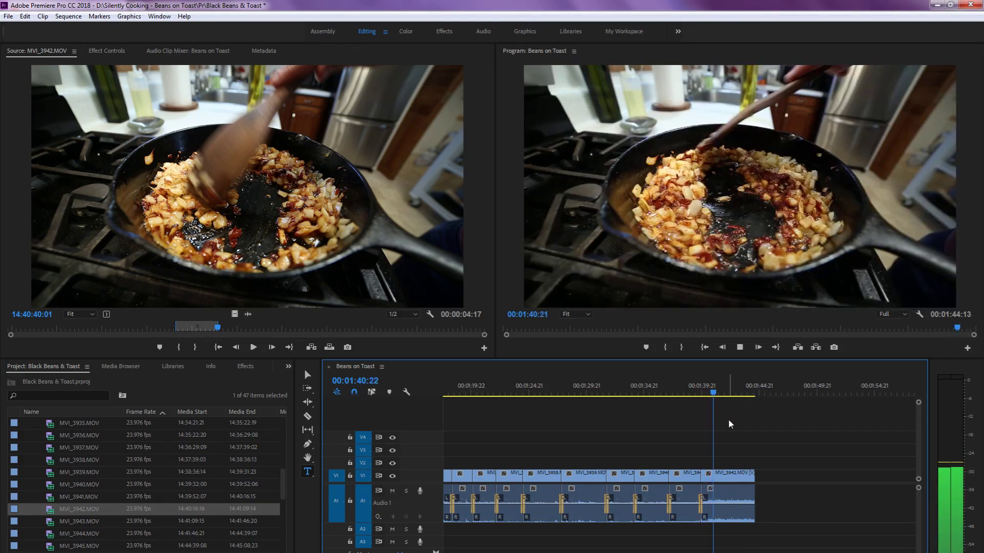
key("space")
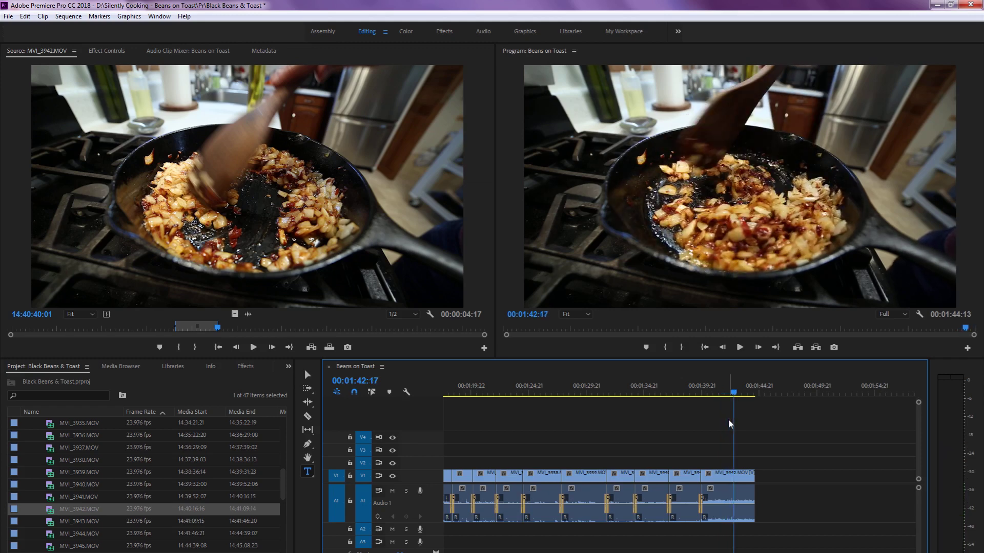
key("i")
key("apostrophe")
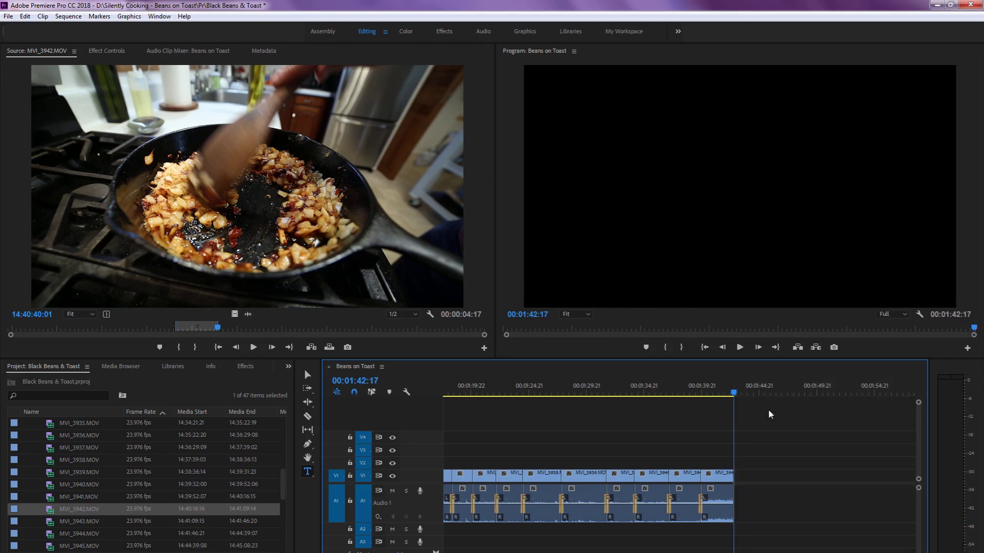
Open MVI_3943.MOV as the source and preview its close-up stirring footage to find a usable section
double_click(46, 522)
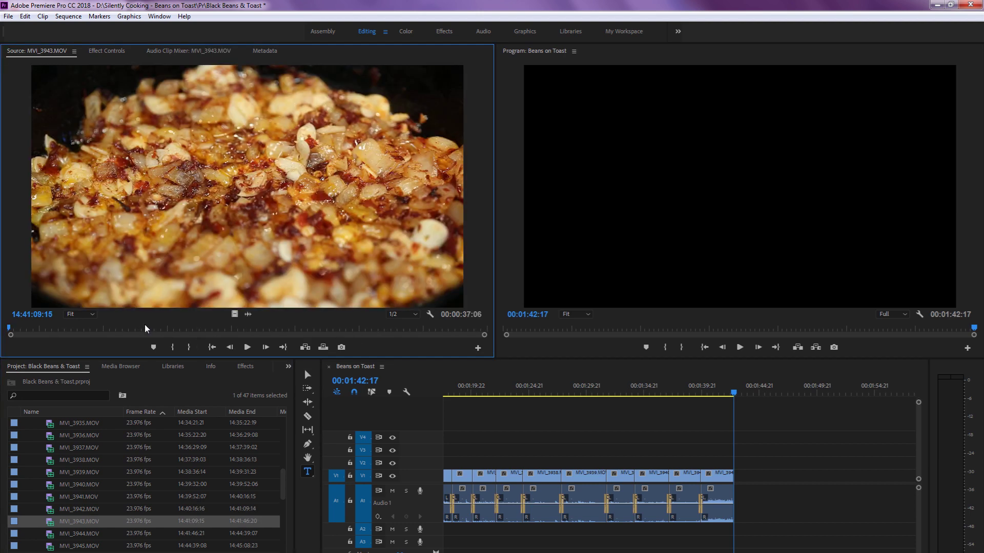
left_click(145, 326)
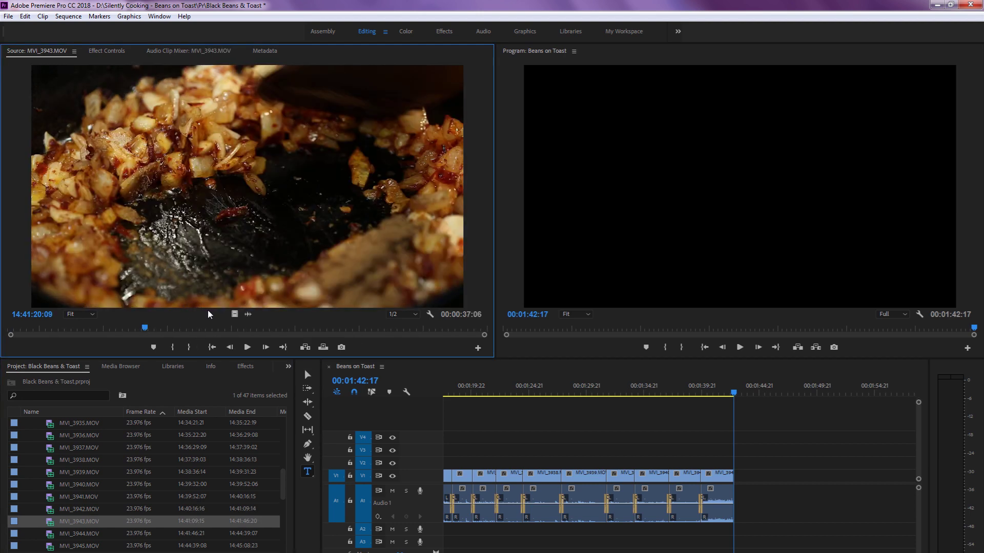
left_click(235, 328)
key("space")
left_click(318, 328)
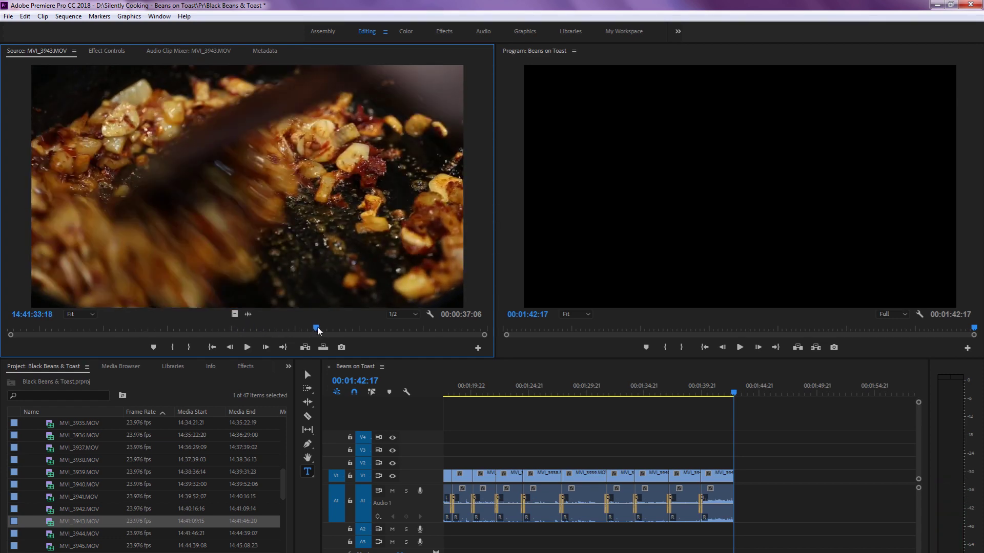
left_click(146, 328)
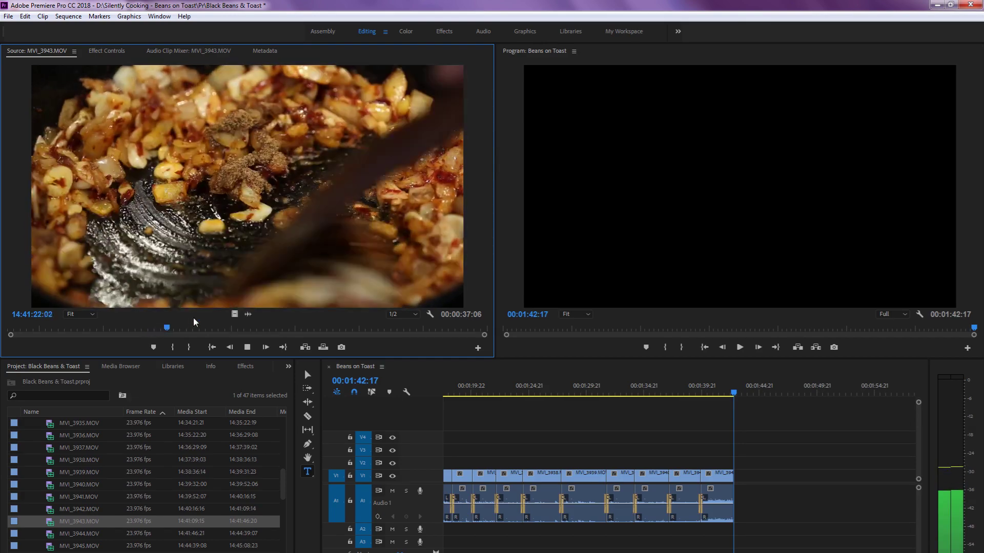
scroll(193, 318, "up", 3)
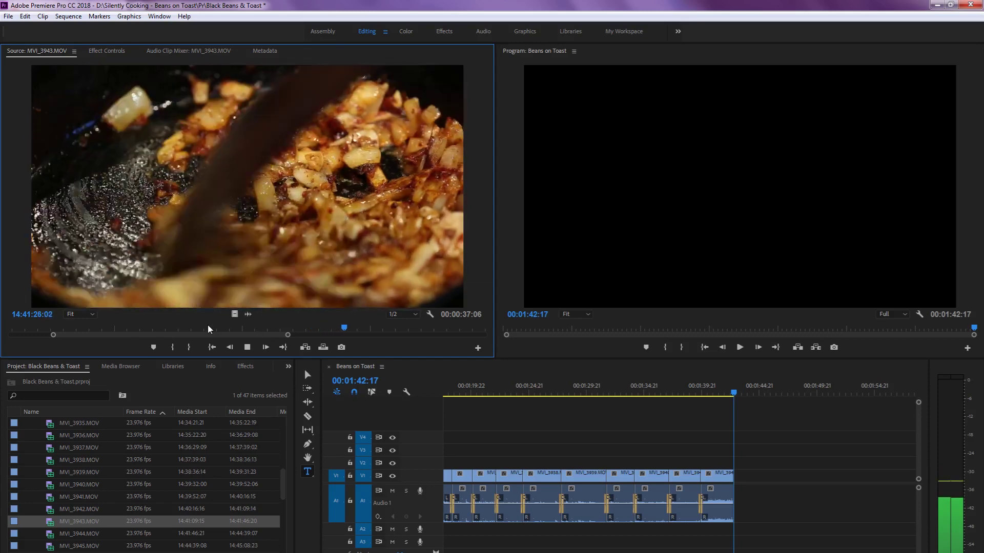
Try adding the 00:00:10:16 section of MVI_3943.MOV from 14:41:18:16 to 14:41:29:07 at the end of the sequence
key("space")
key("o")
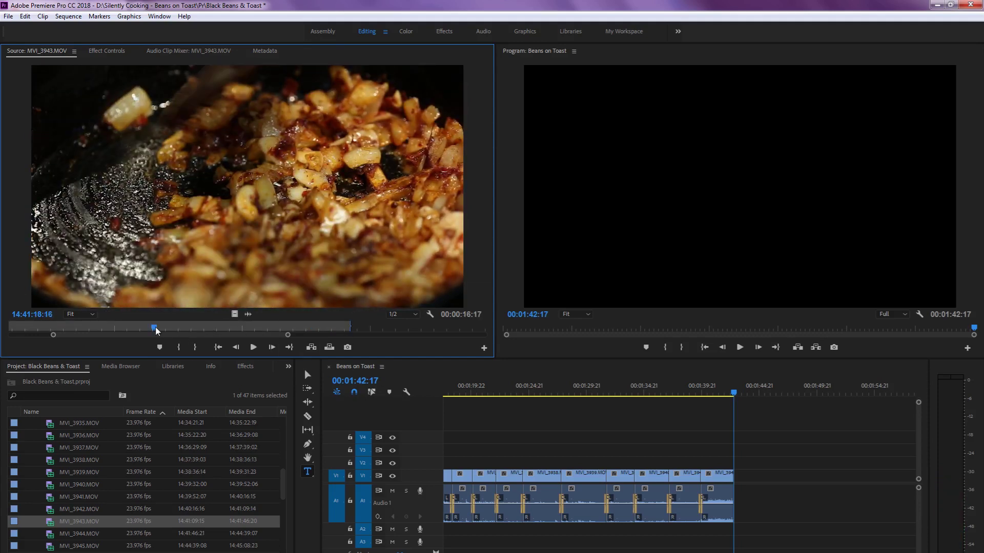
key("i")
key("space")
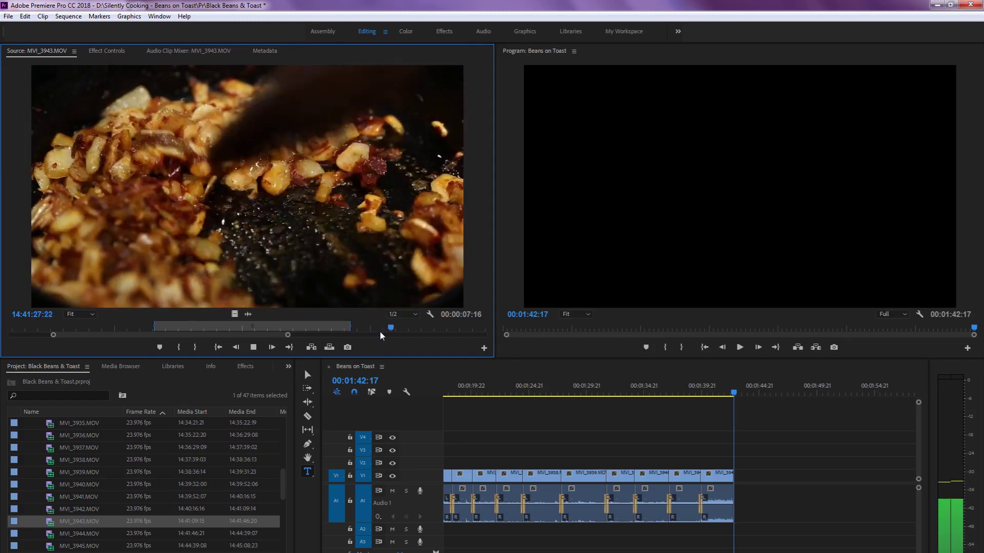
key("o")
key("period")
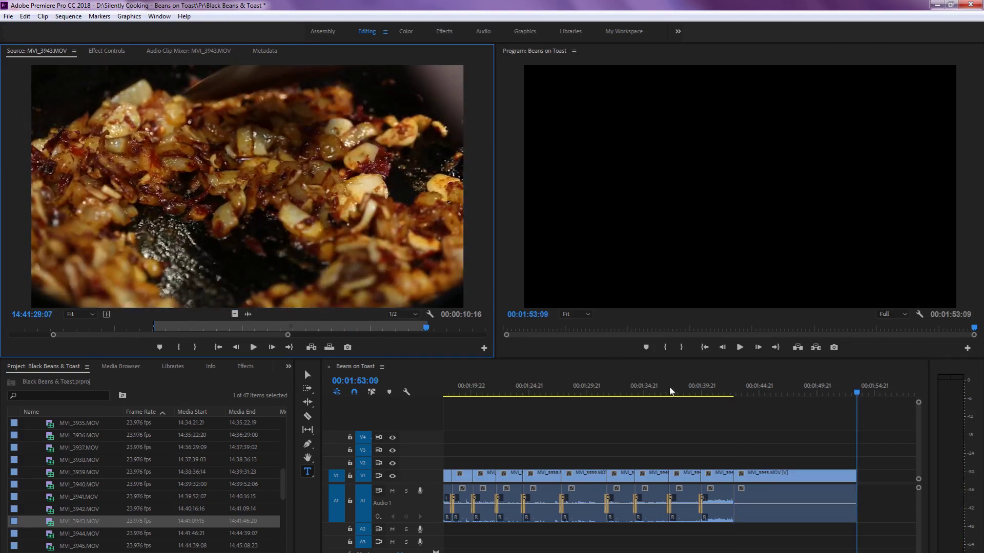
Play the sequence across the cut at 00:01:42:17 up to 00:01:46:02, and undo the MVI_3943.MOV append
left_click(714, 389)
key("space")
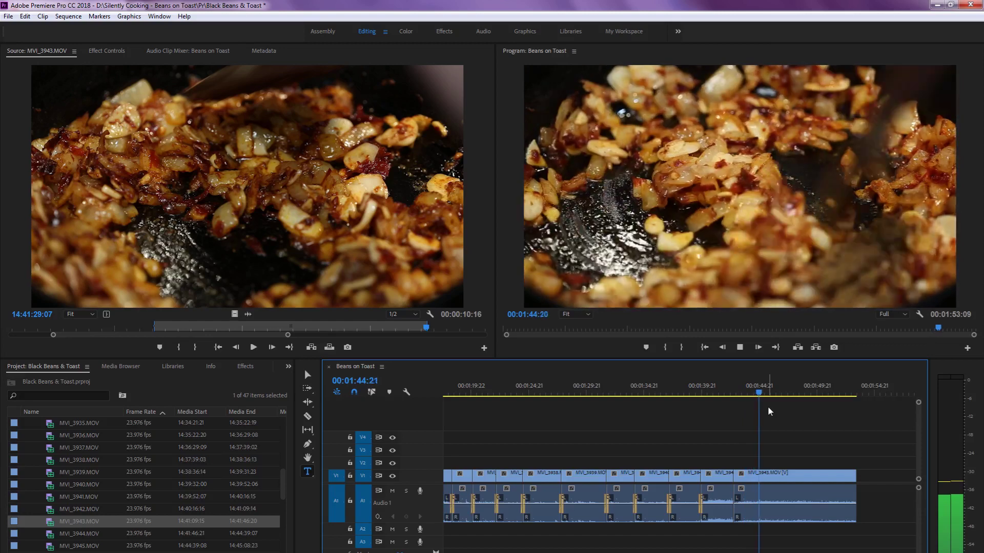
key("space")
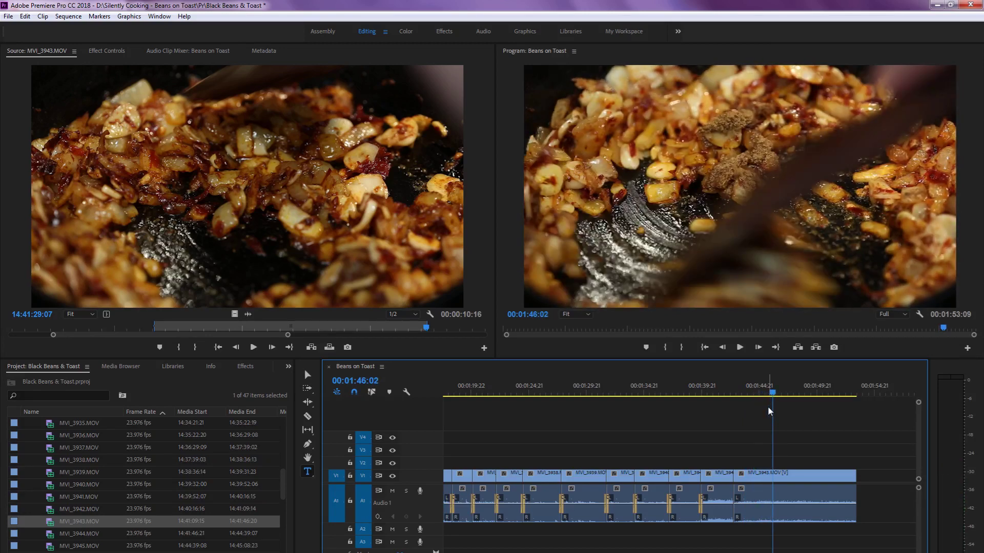
key("ctrl+z")
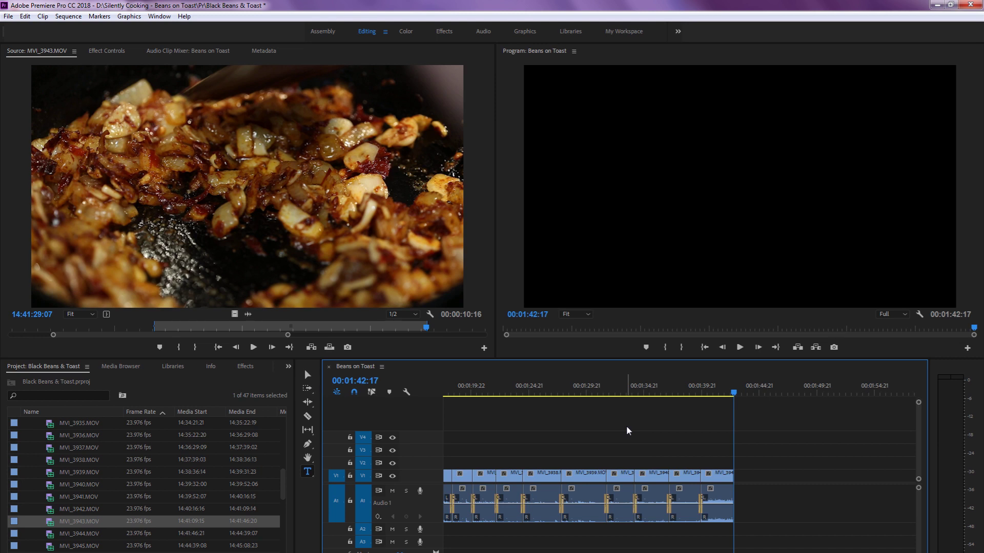
Review MVI_3943.MOV between 14:41:23:16 and 14:41:18:16 to examine where the ground spice enters the pan
left_click(337, 205)
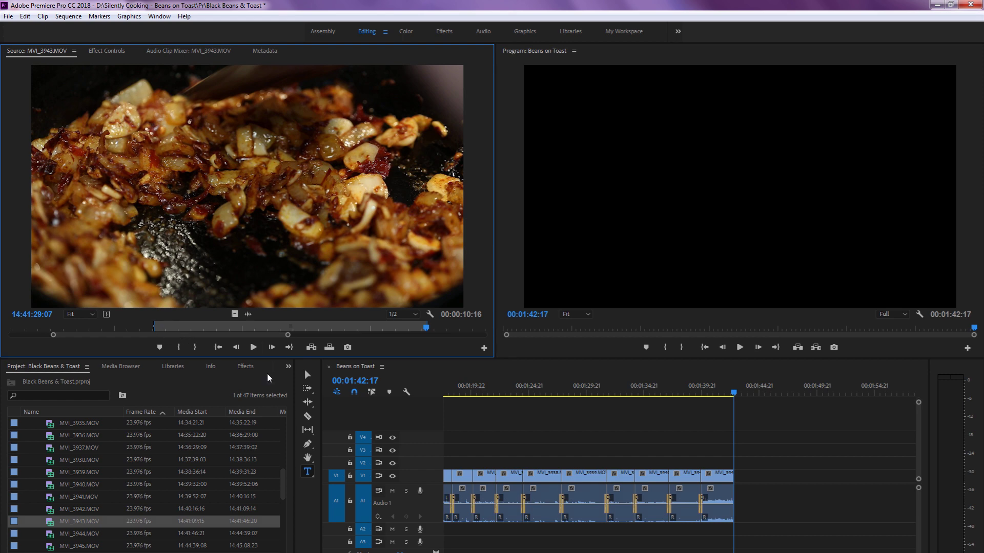
left_click(223, 330)
left_click(283, 326)
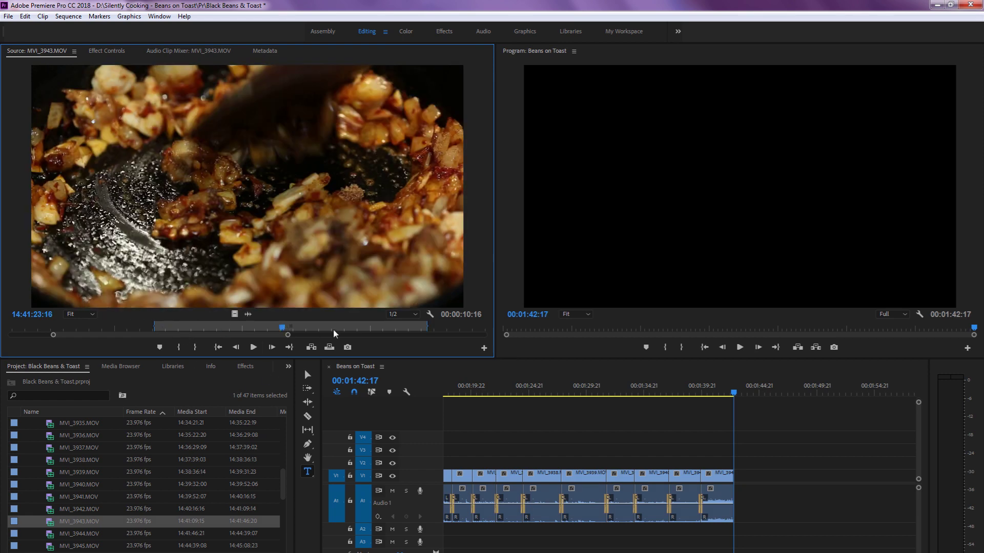
left_click(167, 328)
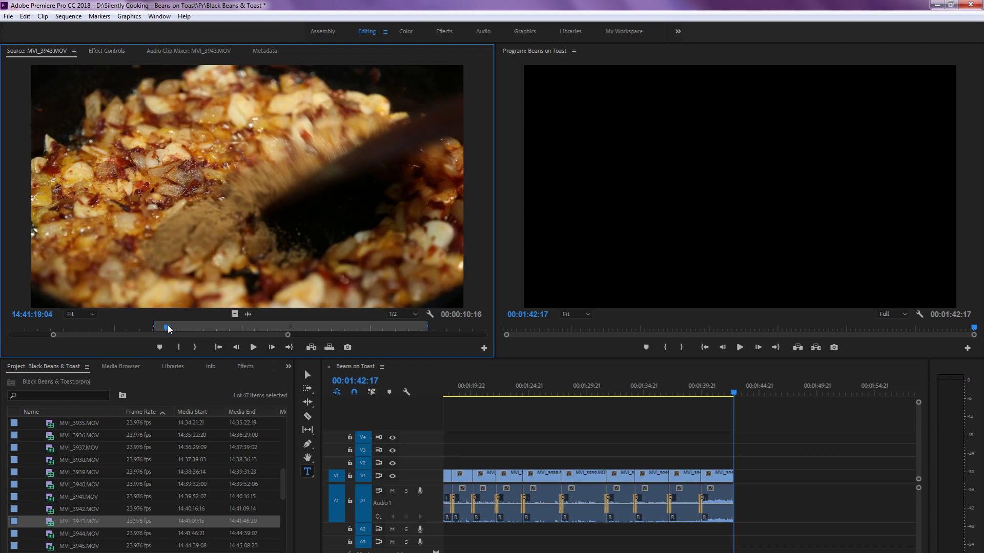
left_click_drag(165, 330, 162, 329)
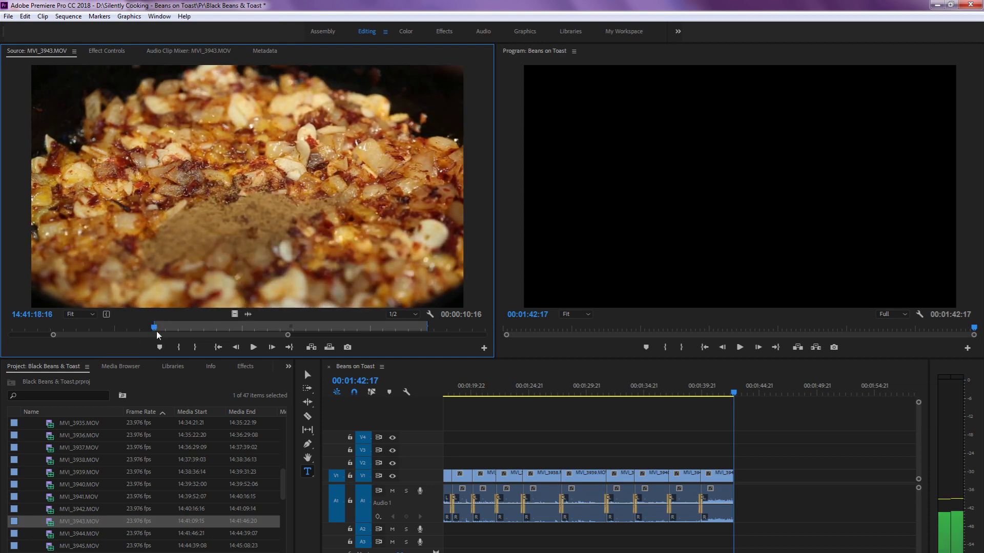
Open MVI_3944.MOV as the source and locate the spice being poured into the palm around 14:42:03:13
double_click(51, 510)
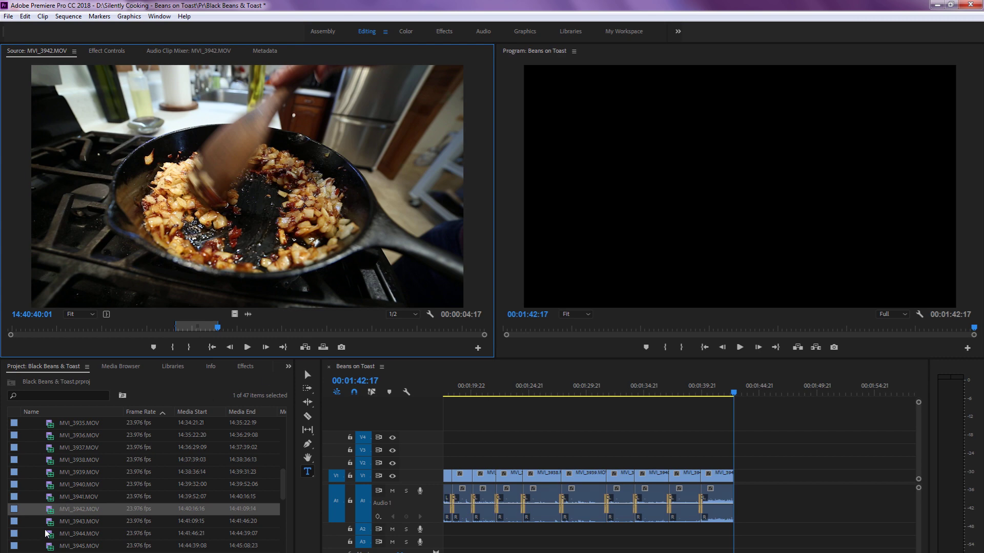
double_click(50, 522)
double_click(49, 533)
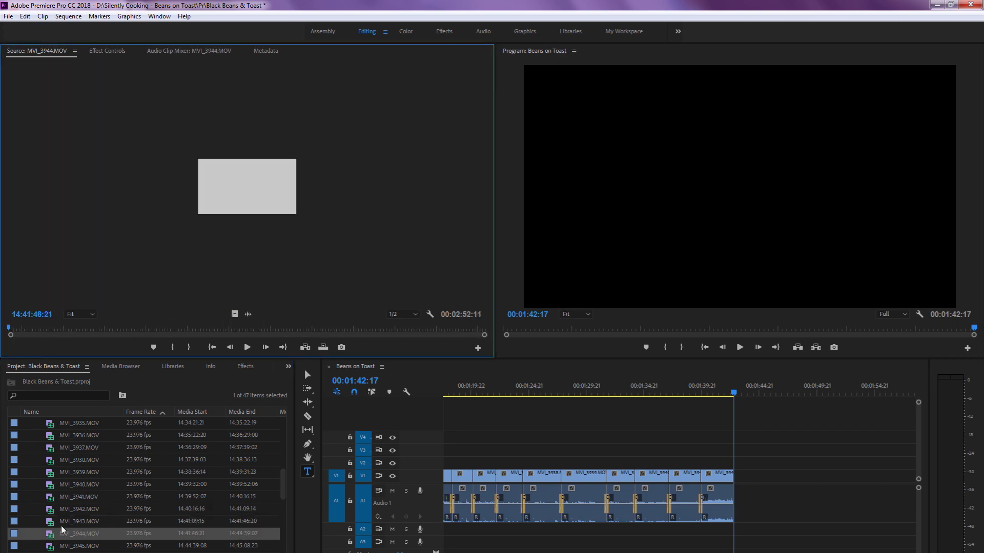
left_click_drag(189, 329, 250, 329)
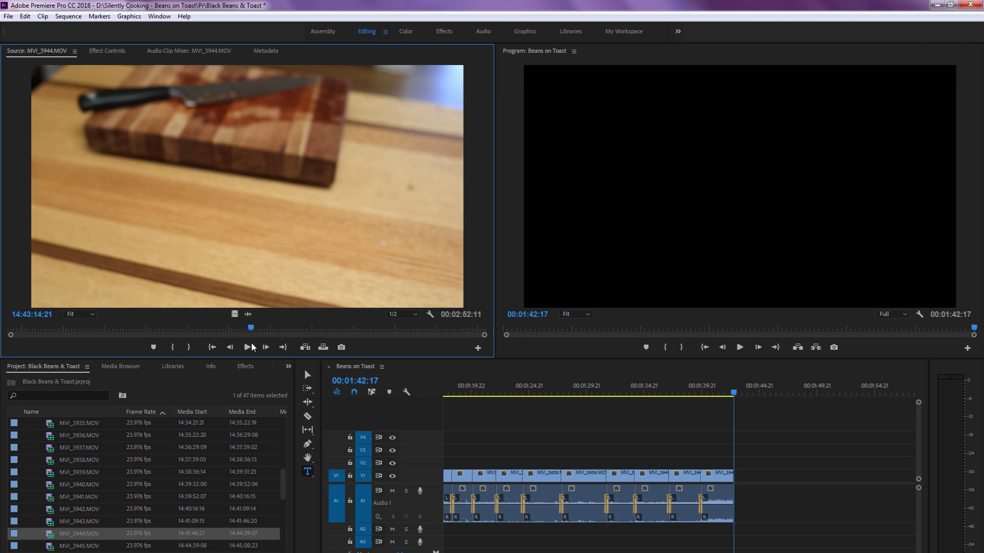
left_click_drag(298, 350, 220, 329)
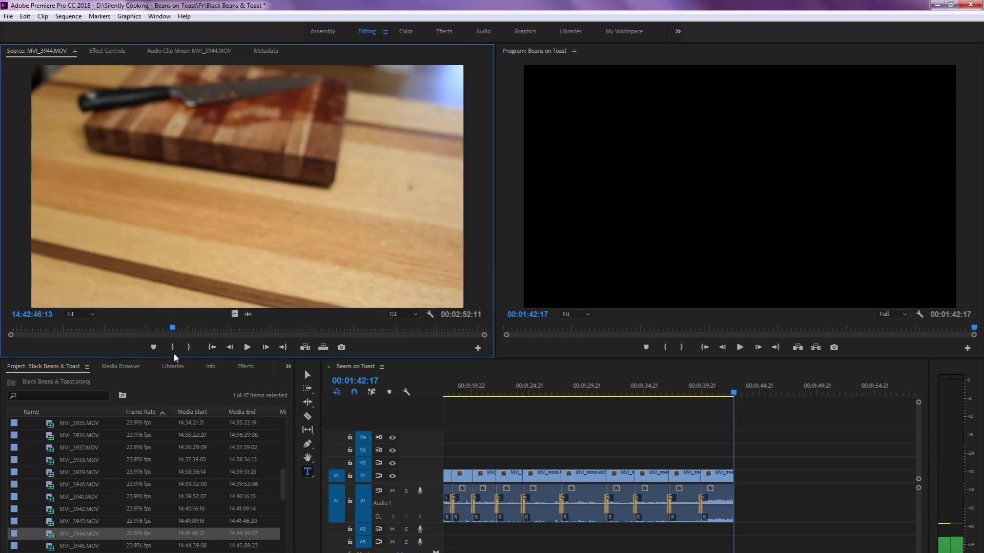
left_click_drag(220, 368, 54, 417)
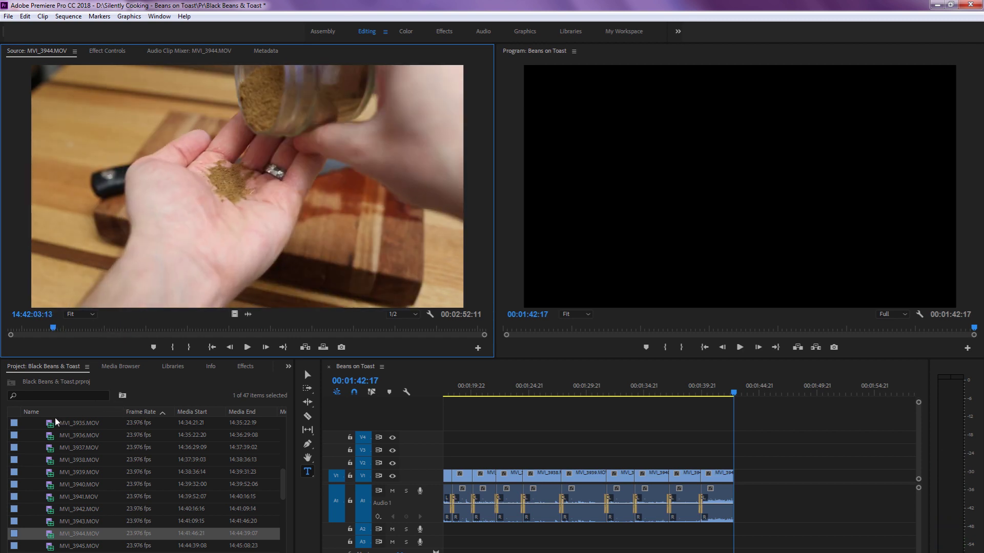
Mark the spice-pouring section of MVI_3944.MOV from 14:42:06:12 to 14:42:08:18
key("space")
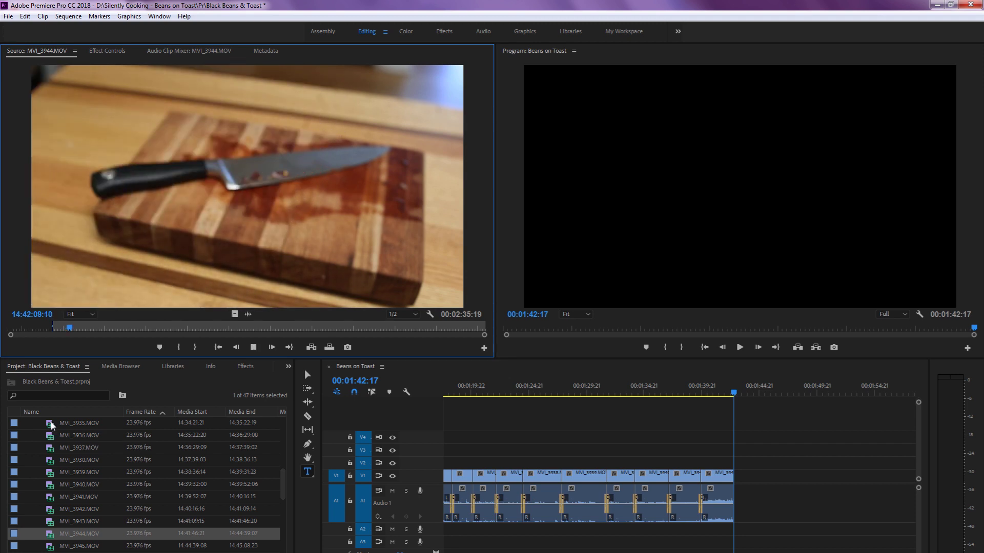
key("j")
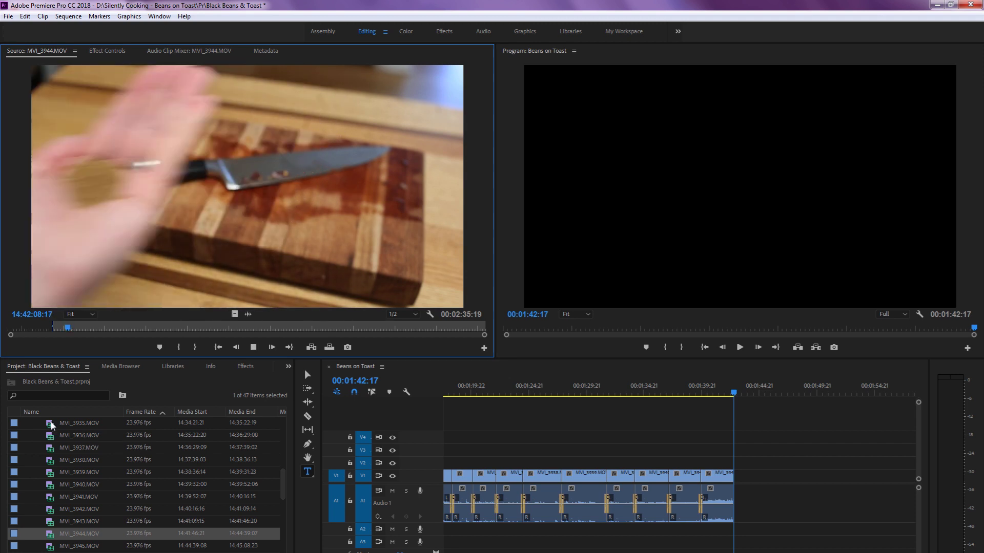
key("k")
key("o")
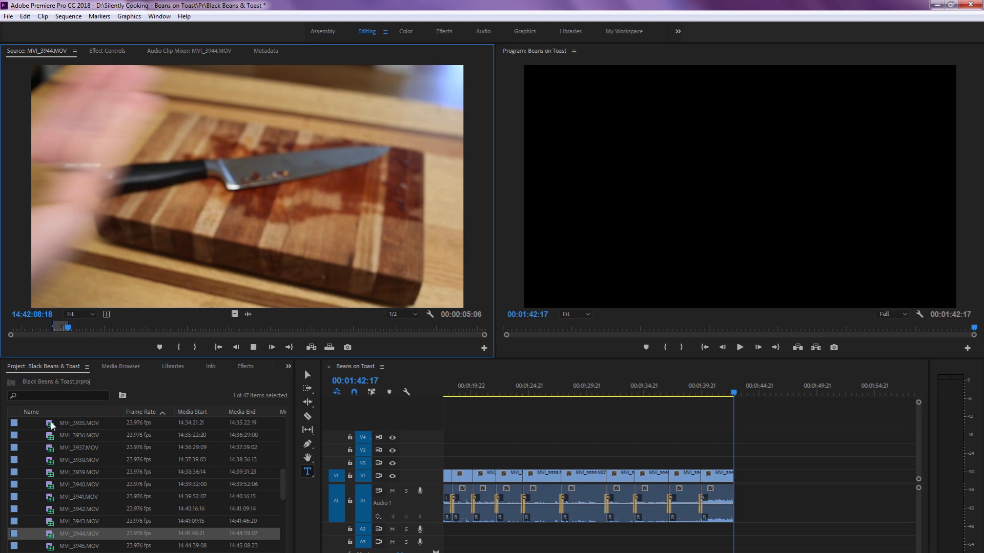
key("j")
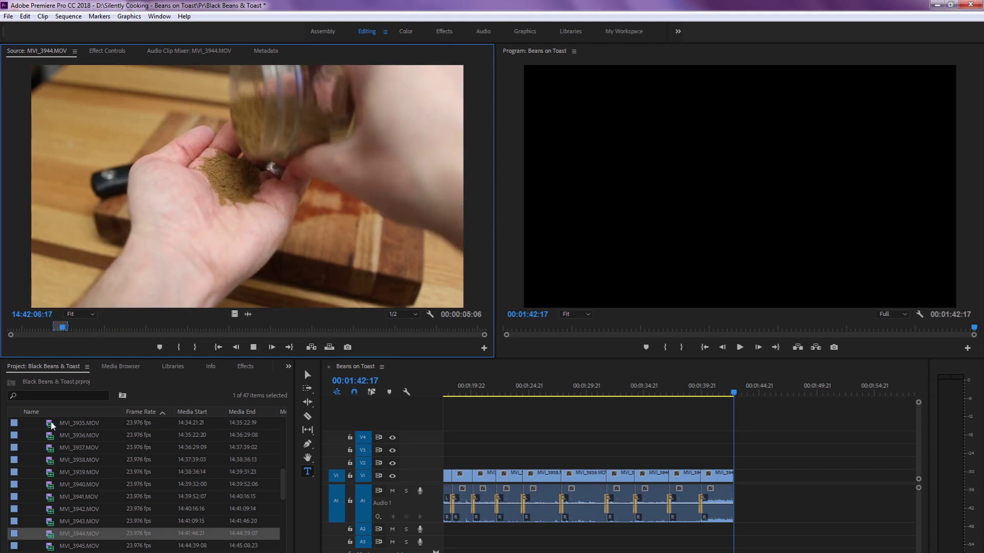
key("k")
key("i")
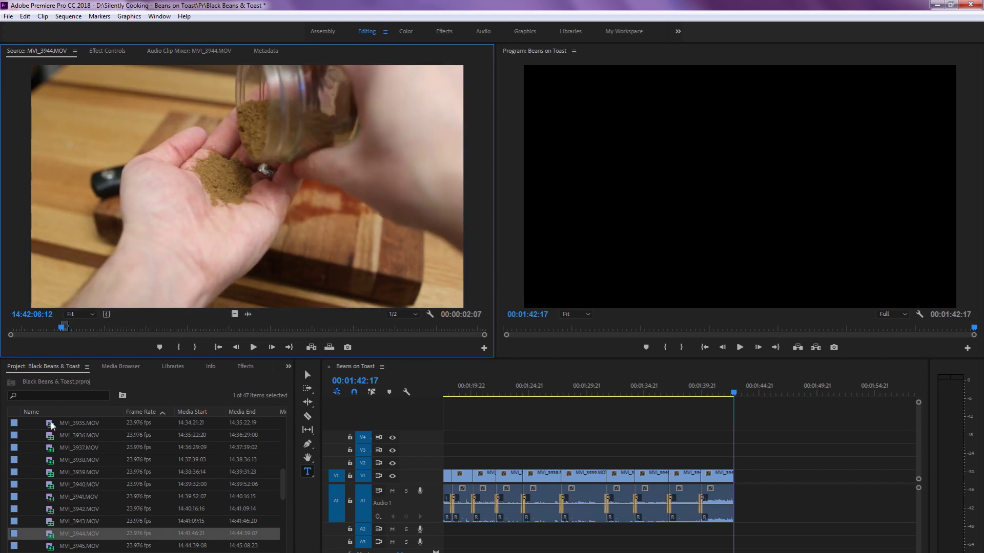
Append the marked 00:00:02:07 spice-pouring section of MVI_3944.MOV to the sequence at 00:01:42:17
key(".")
key("ctrl+z")
left_click(708, 419)
key("Up")
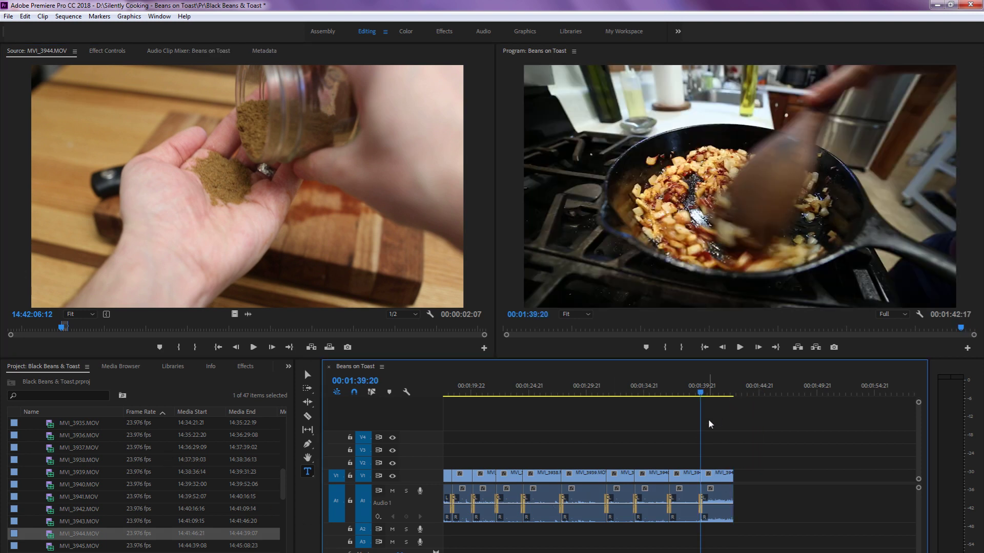
key("End")
key(".")
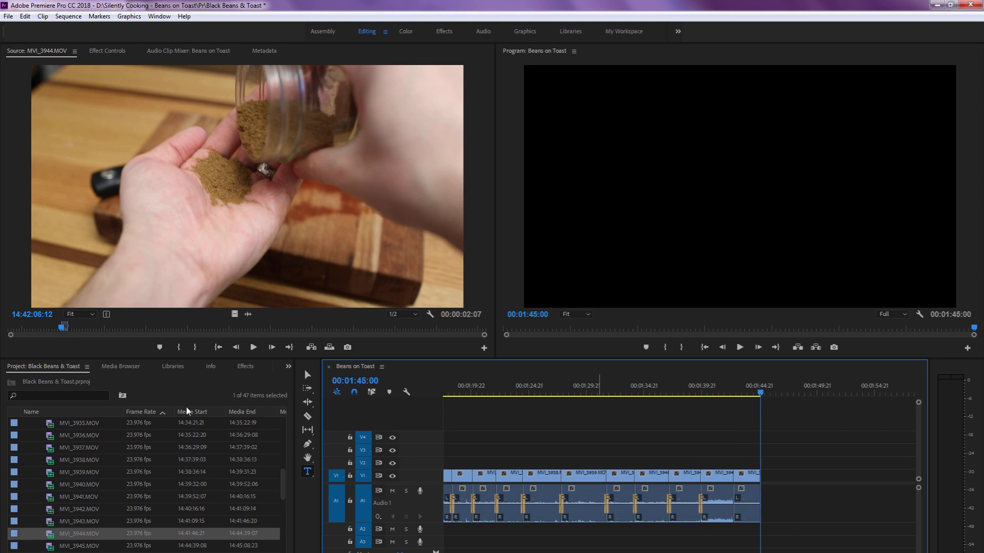
Append the 00:00:04:10 stirring section of MVI_3943.MOV from 14:41:18:02 to 14:41:22:11 to the sequence
double_click(50, 522)
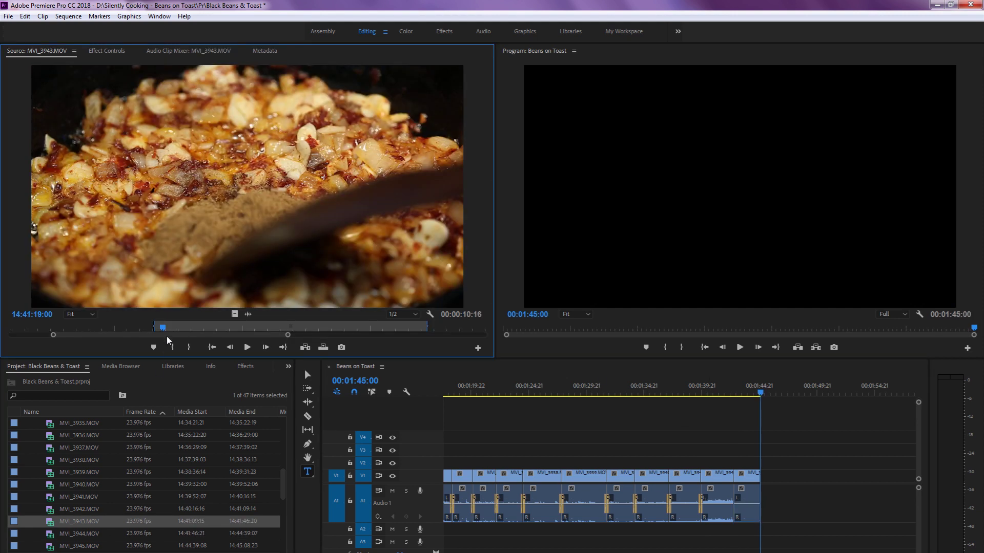
left_click_drag(164, 330, 140, 331)
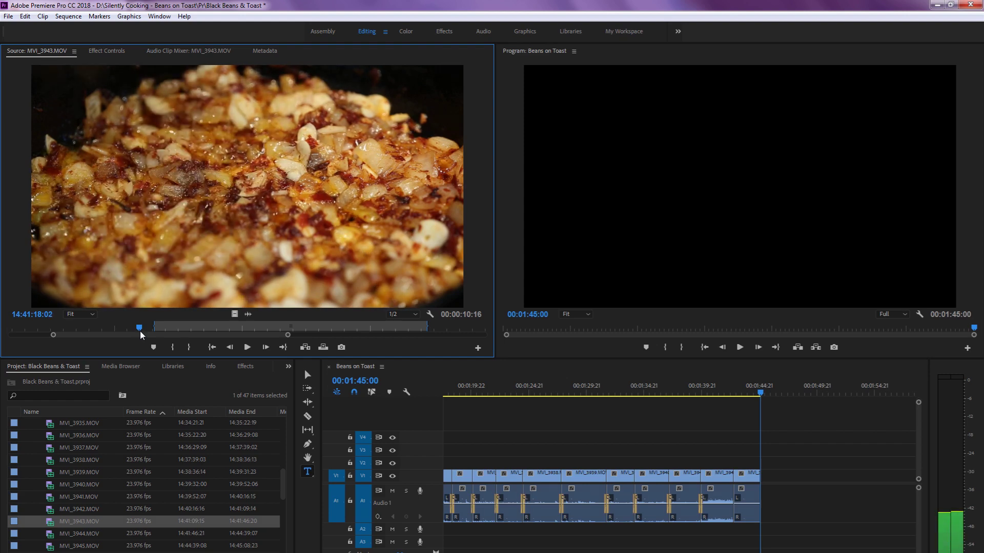
key("i")
key("space")
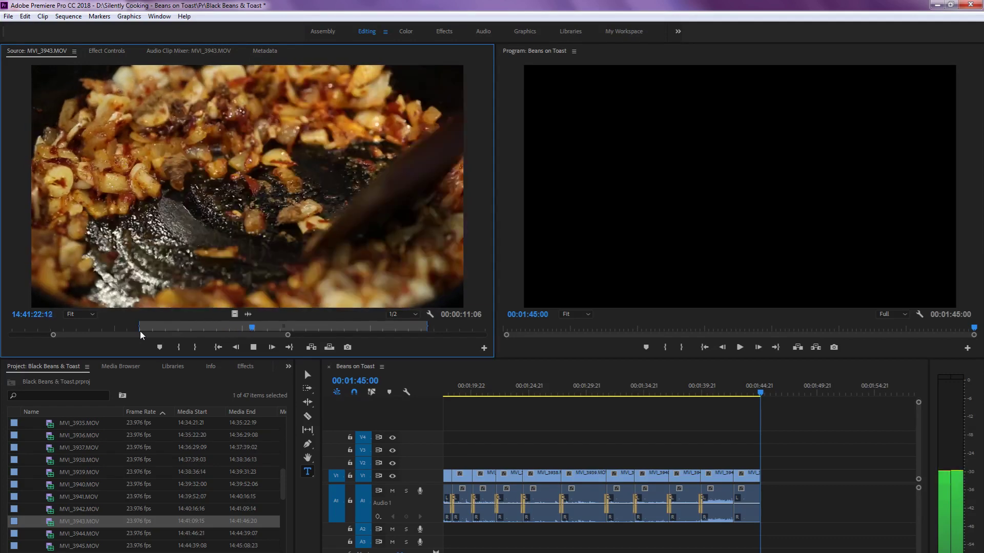
key("space")
key("shift+Left")
key("o")
key("period")
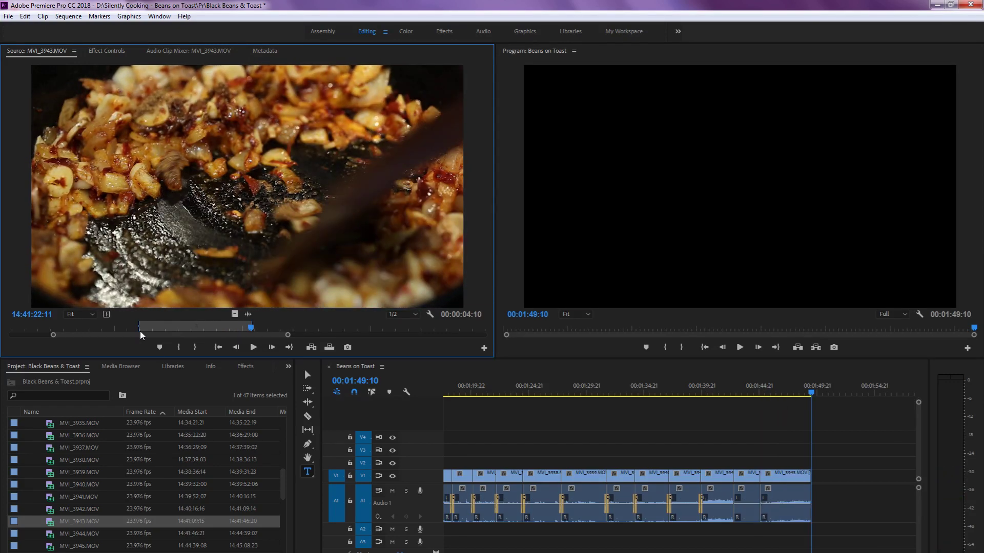
Apply the default audio transition at the cuts at 00:01:45:00 and 00:01:42:17, and return to the sequence end
left_click(639, 416)
key("Up")
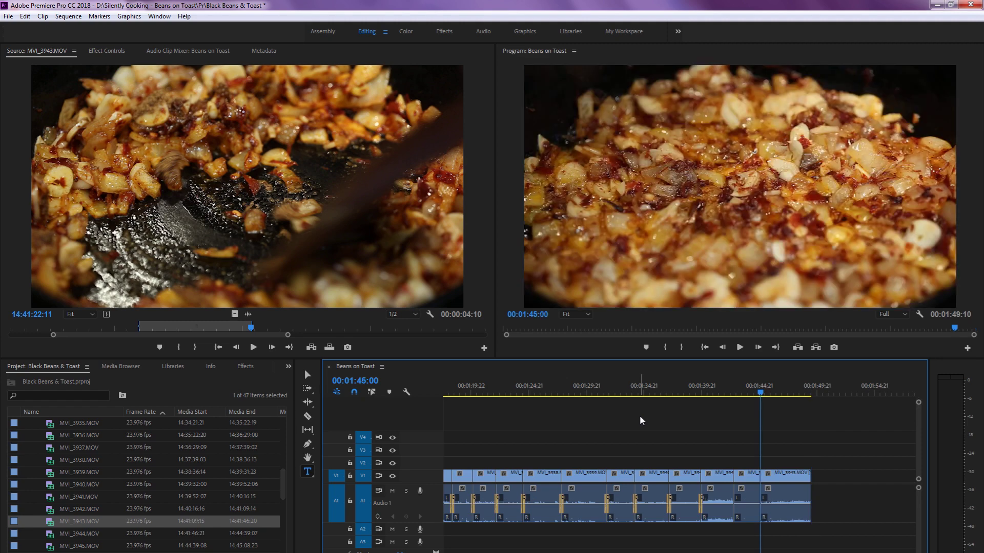
key("Up")
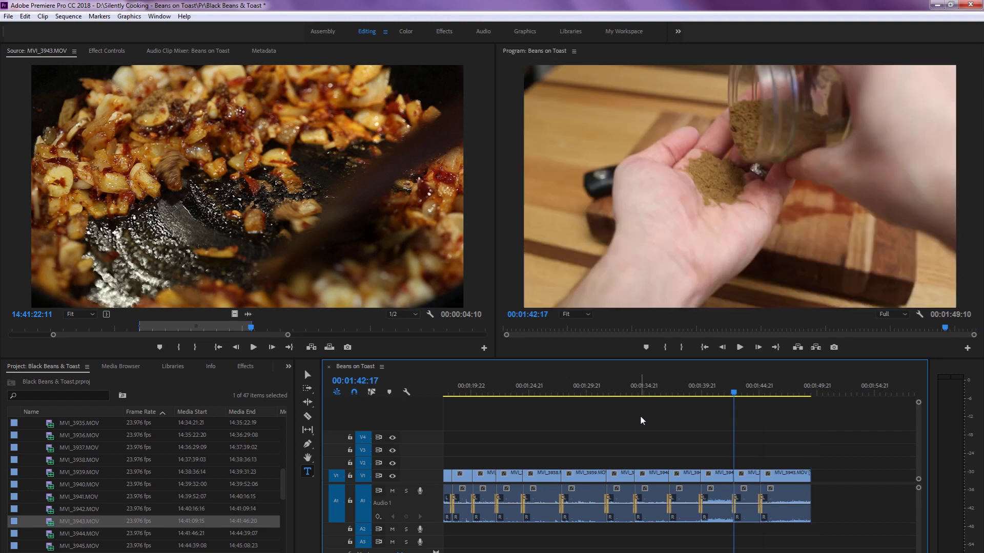
key("End")
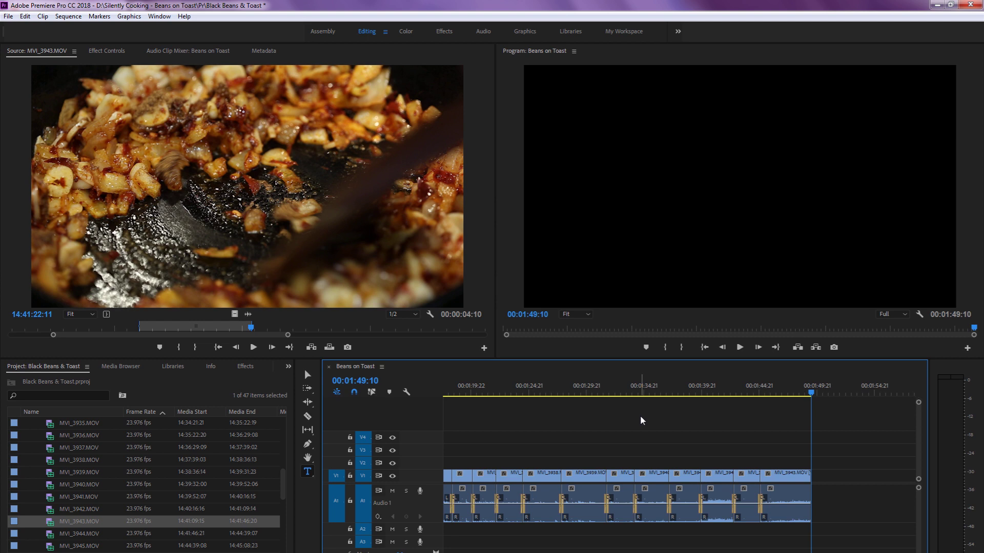
left_click(333, 306)
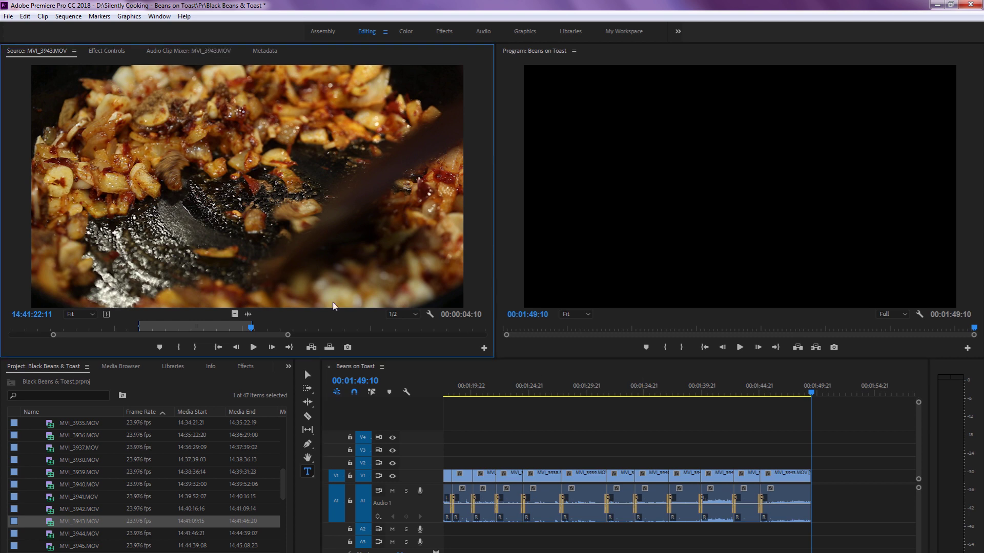
Load MVI_3945.MOV as the source clip, checking it against MVI_3944.MOV in the project's footage list
double_click(49, 533)
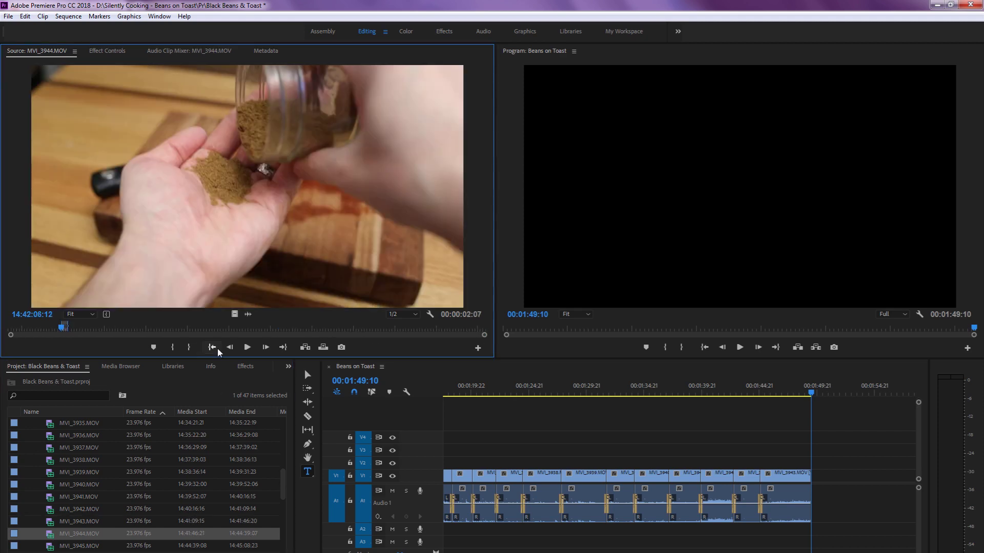
scroll(36, 503, "down", 3)
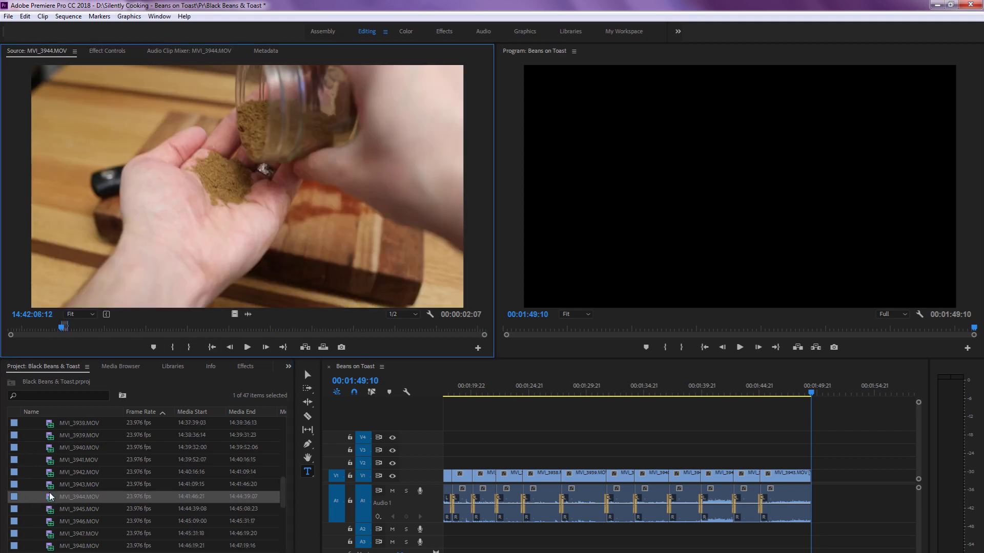
left_click(53, 497)
double_click(50, 509)
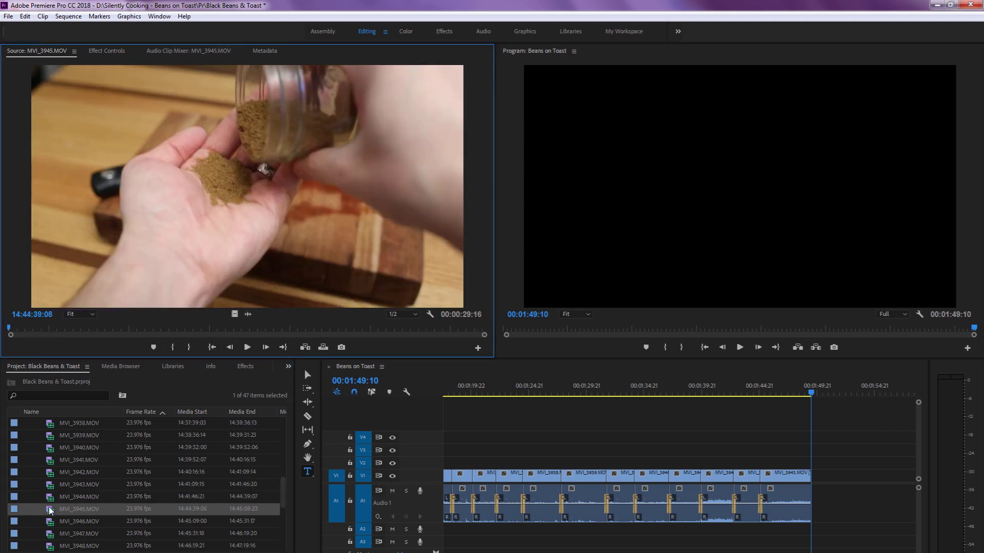
scroll(52, 505, "down", 2)
double_click(51, 472)
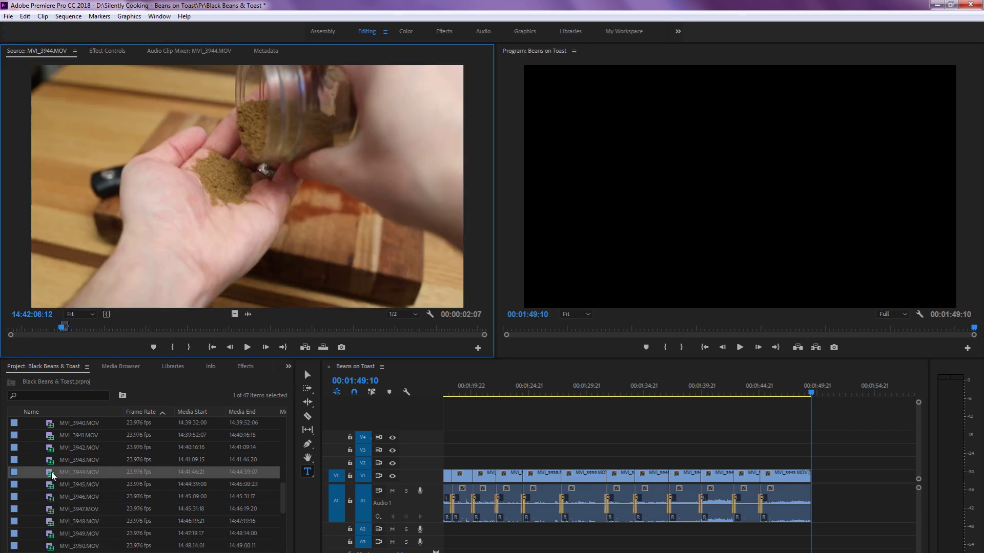
double_click(54, 484)
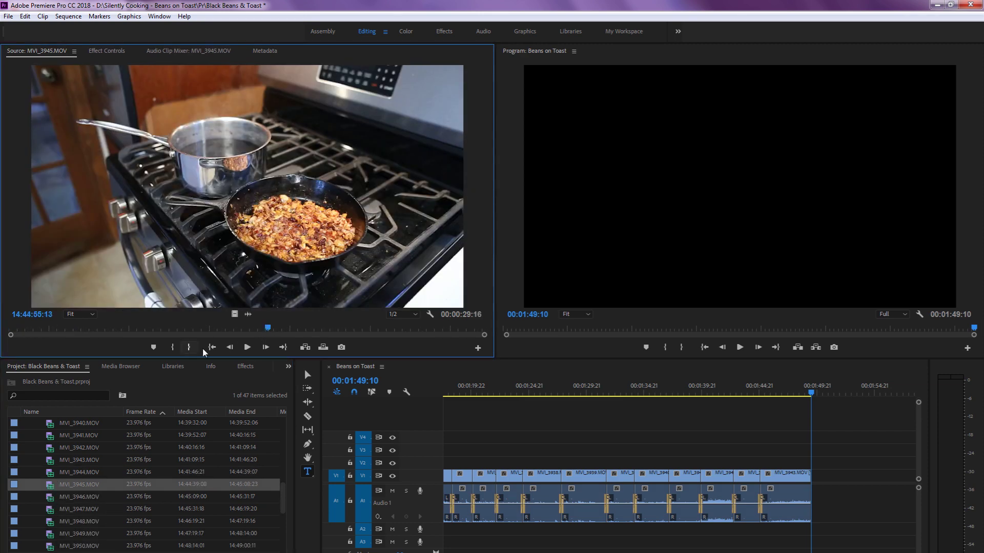
Review MVI_3945.MOV for the section where beans are scooped into the skillet, and cue the source to 14:44:56:06
left_click(117, 331)
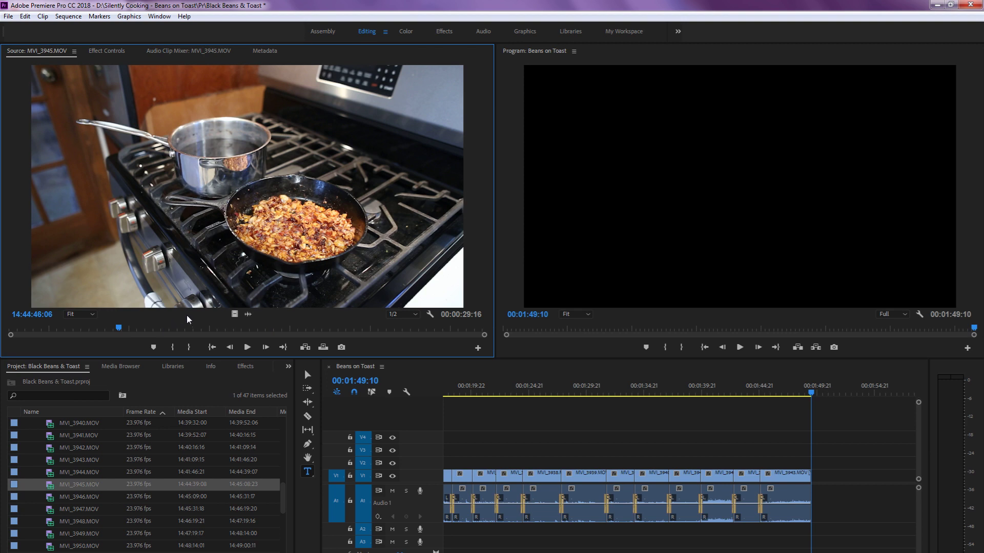
left_click(341, 325)
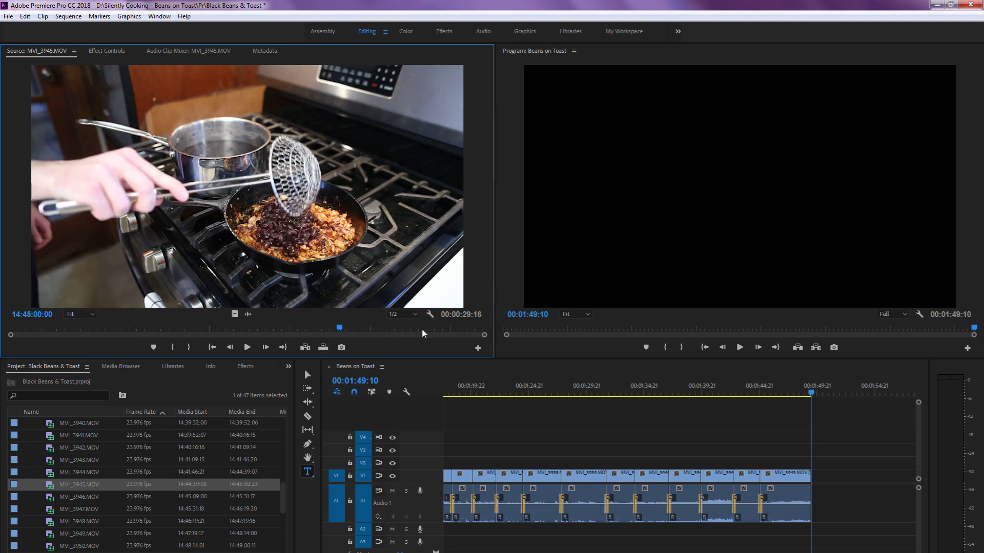
left_click(409, 330)
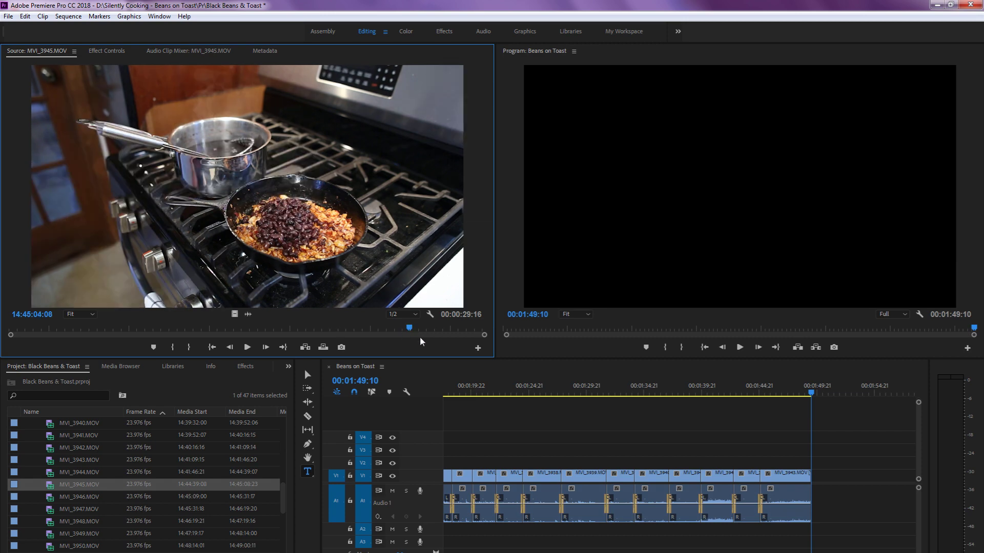
left_click(365, 328)
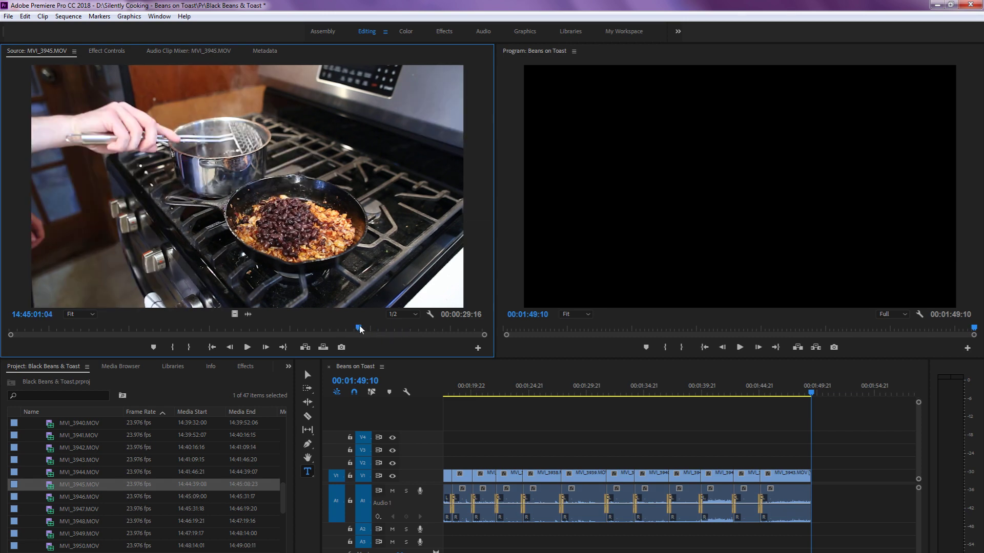
left_click(350, 329)
left_click_drag(350, 331, 311, 333)
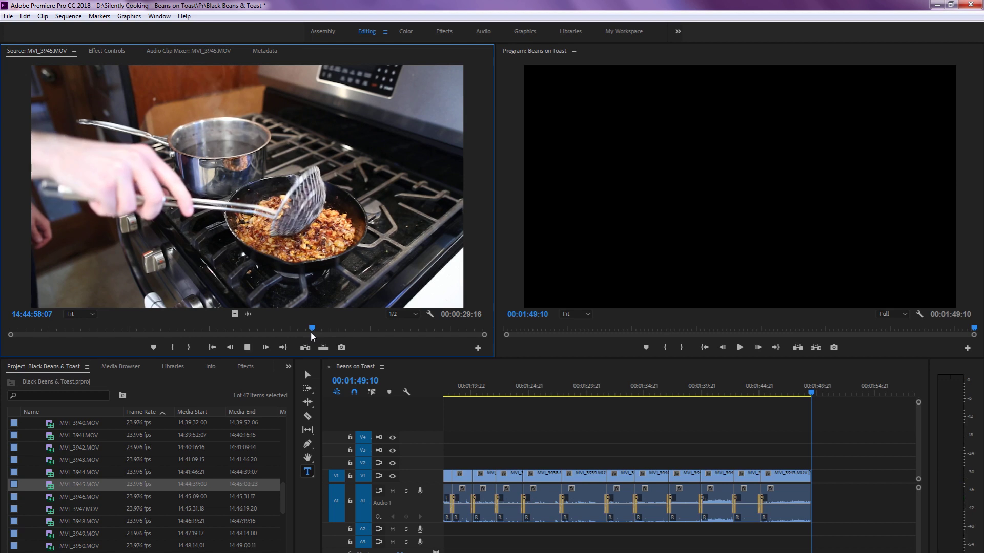
key("space")
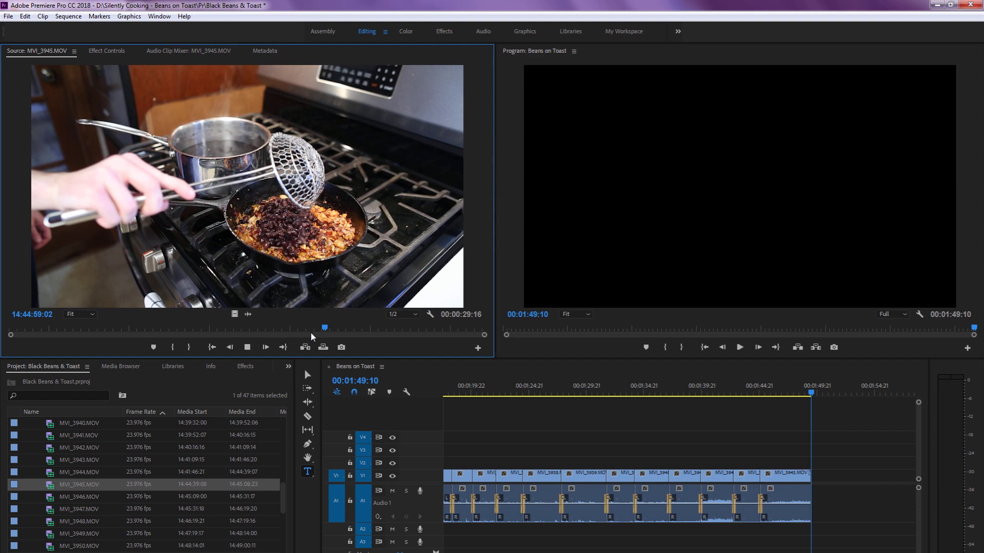
key("j")
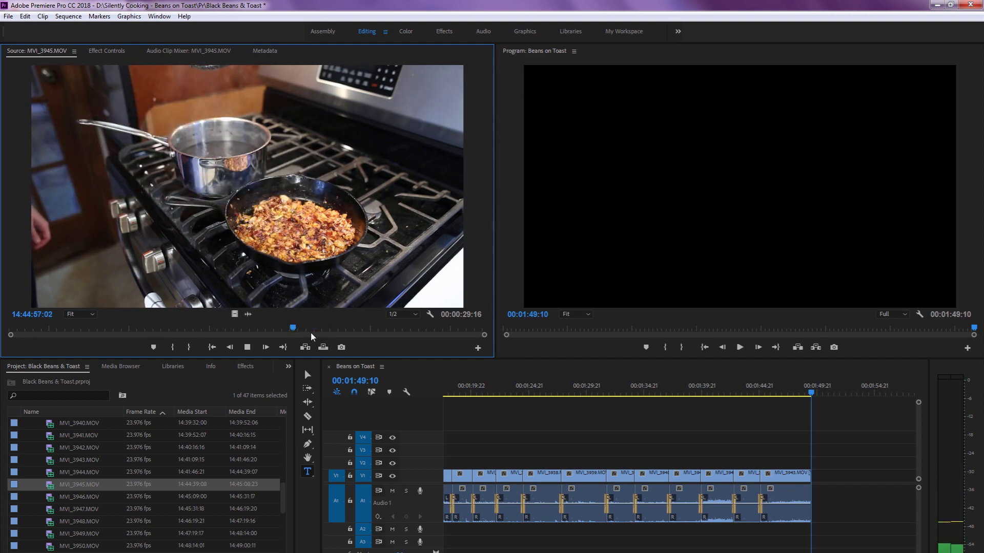
key("l")
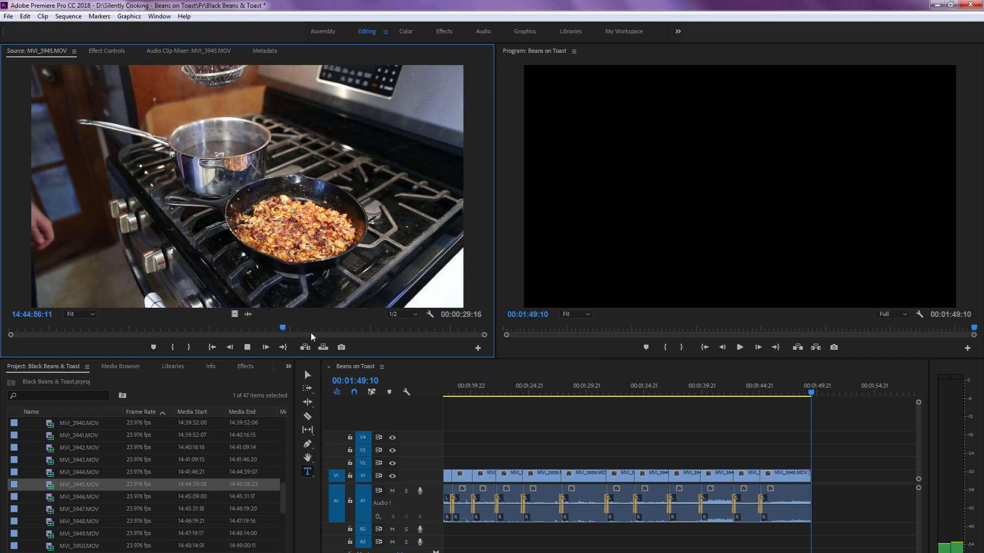
key("j")
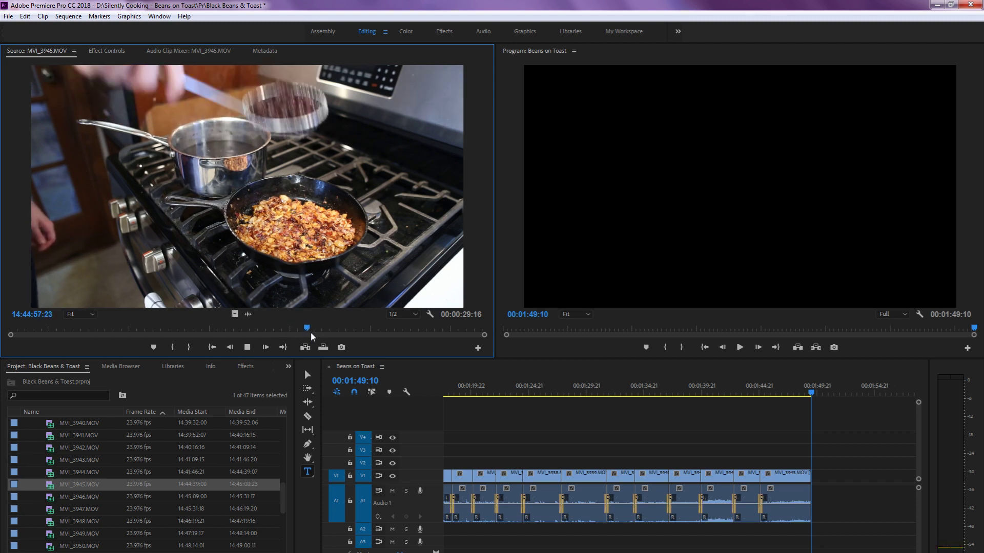
key("k")
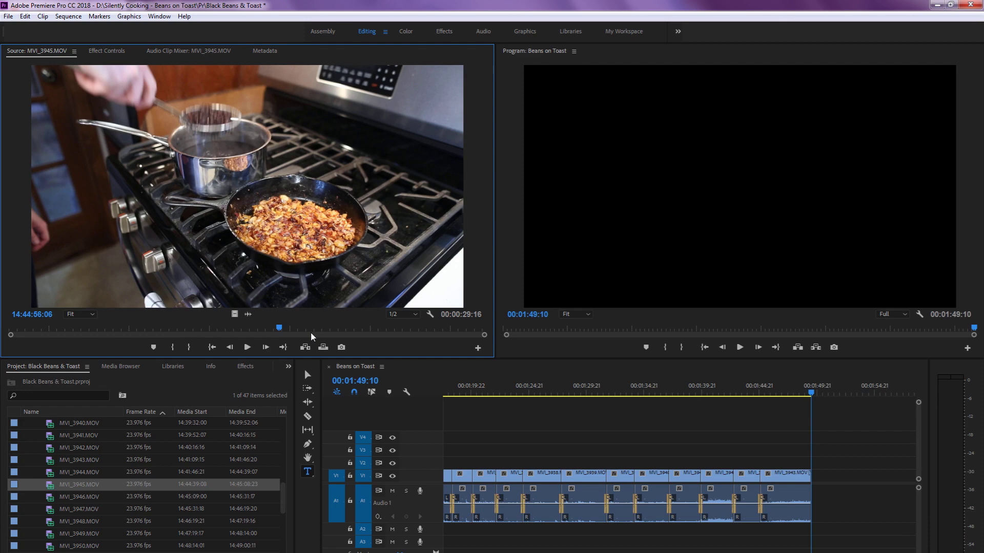
Mark MVI_3945.MOV from 14:44:56:06 to 14:45:00:23 and append that range to the end of the Beans on Toast sequence
key("i")
key("l")
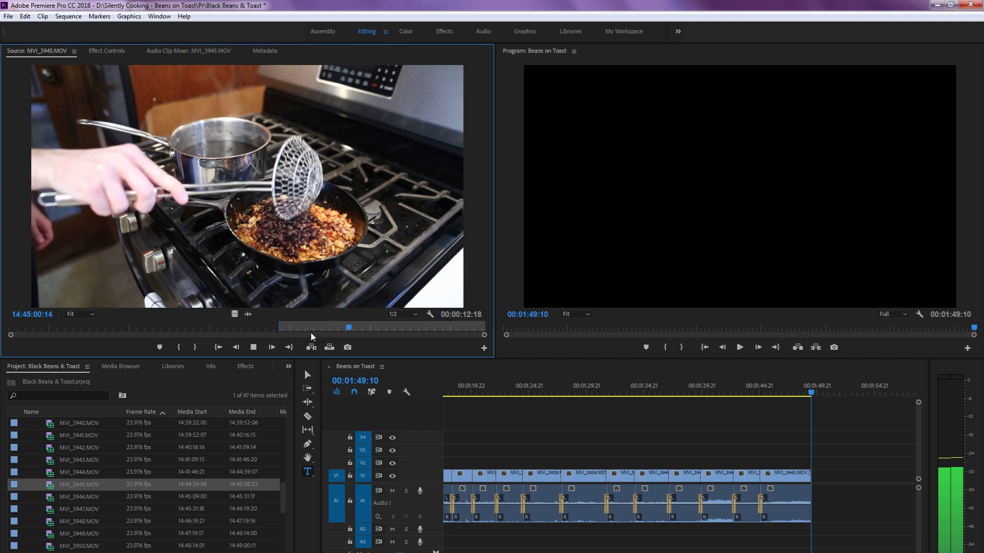
key("k")
key("o")
key("period")
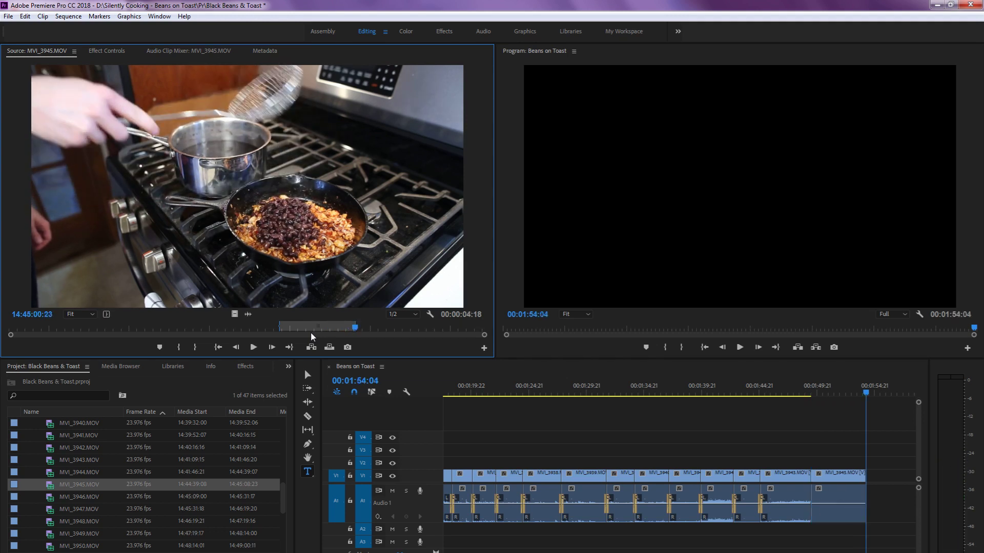
left_click(847, 392)
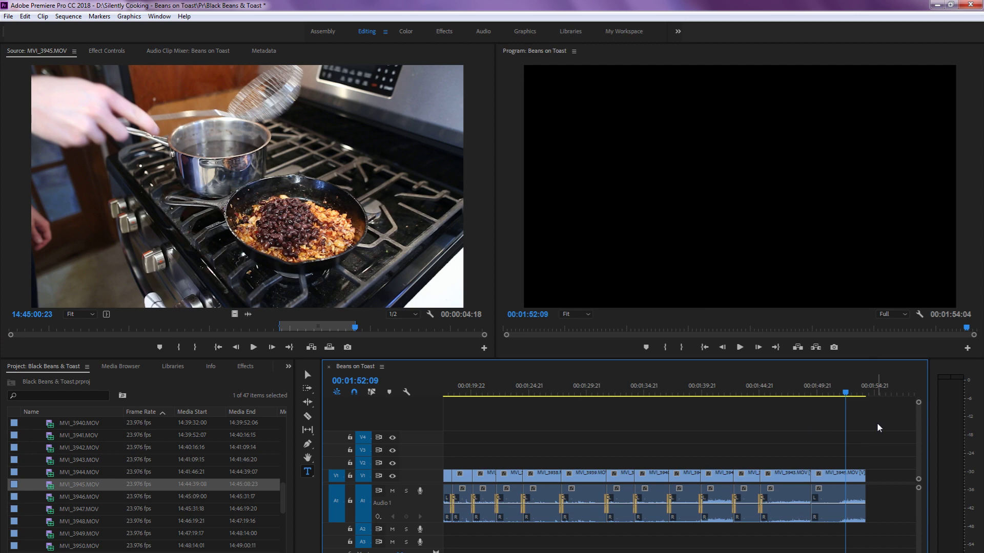
key("minus")
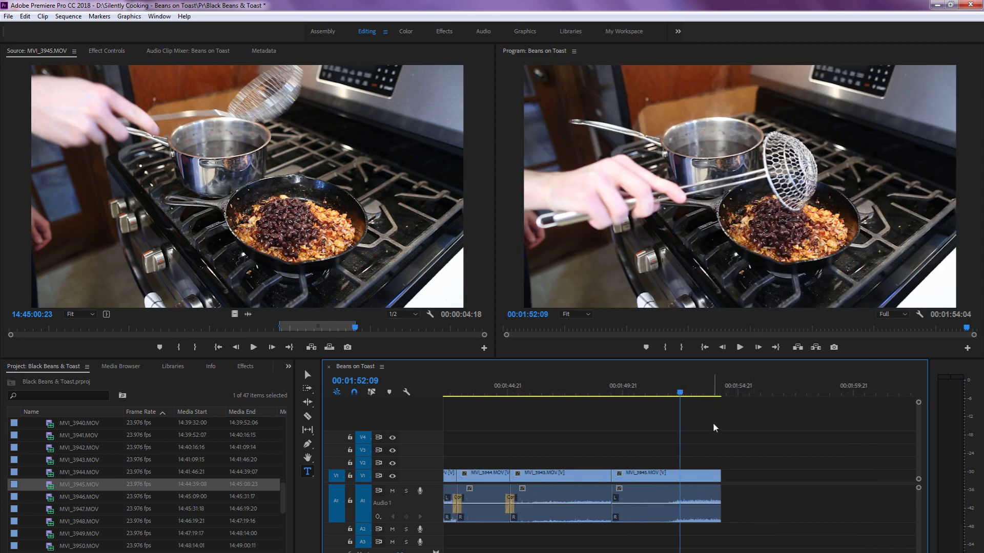
key("End")
Open MVI_3946.MOV, mark about three seconds of beans piling into the pan, ending at 14:45:24:21, and append it to the sequence
double_click(33, 482)
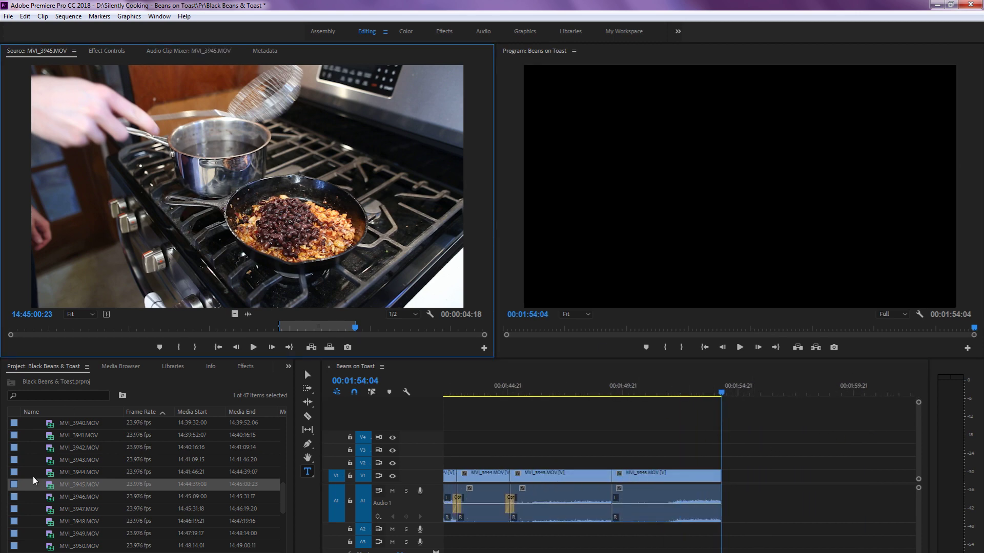
double_click(51, 473)
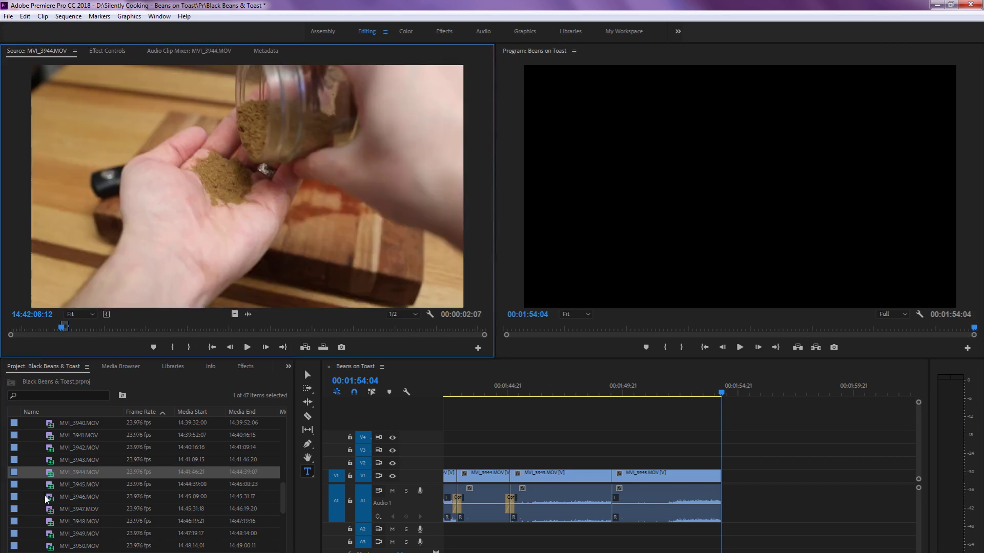
double_click(49, 497)
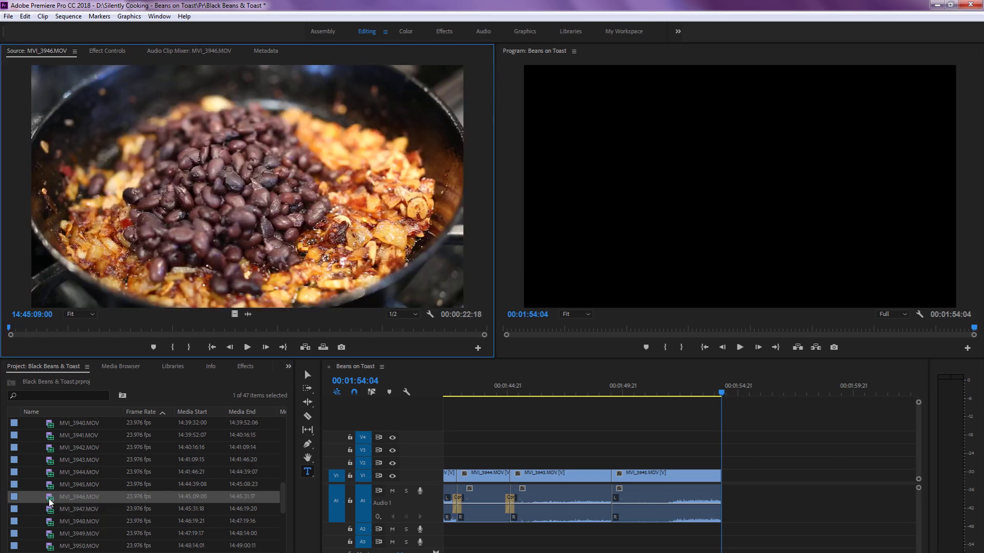
left_click_drag(161, 324, 276, 308)
key("i")
key("space")
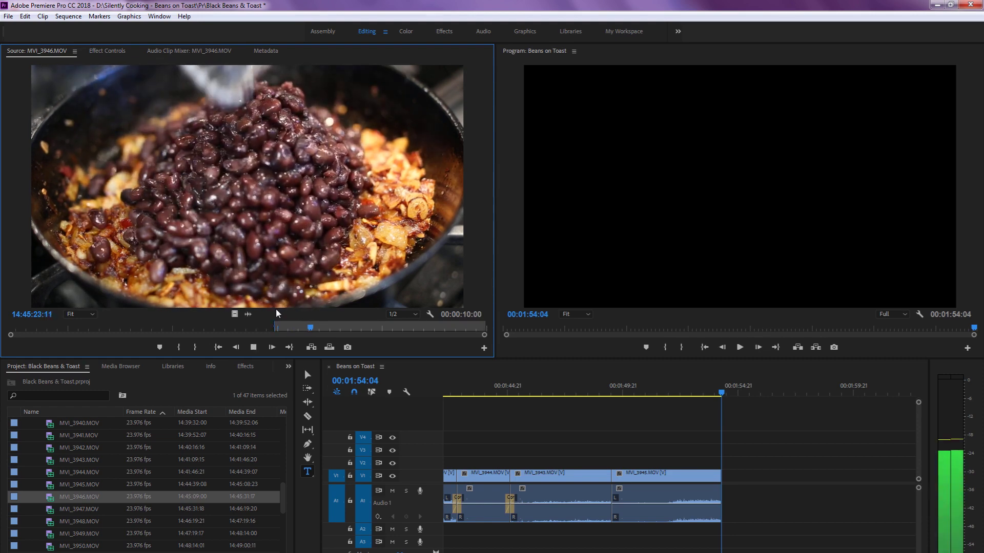
key("space")
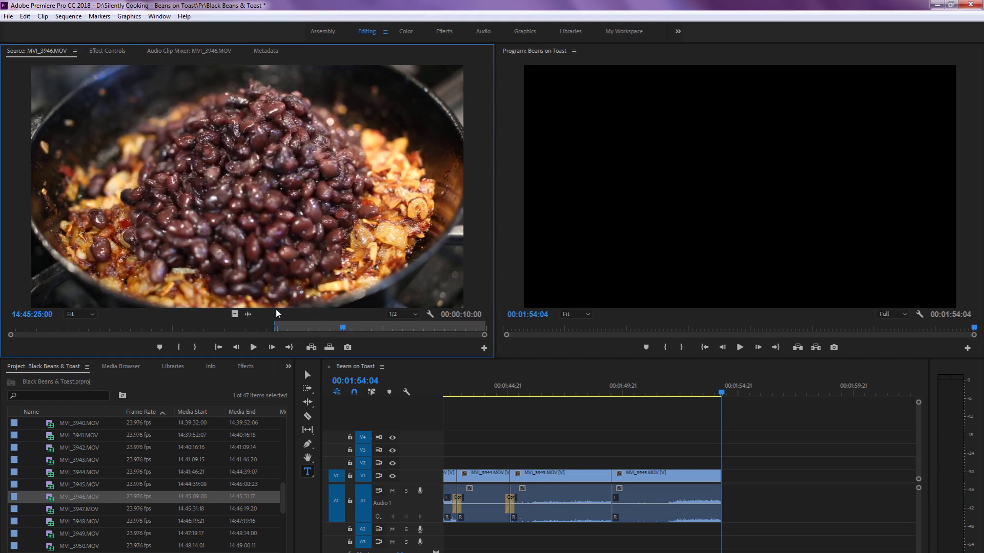
key("o")
key("period")
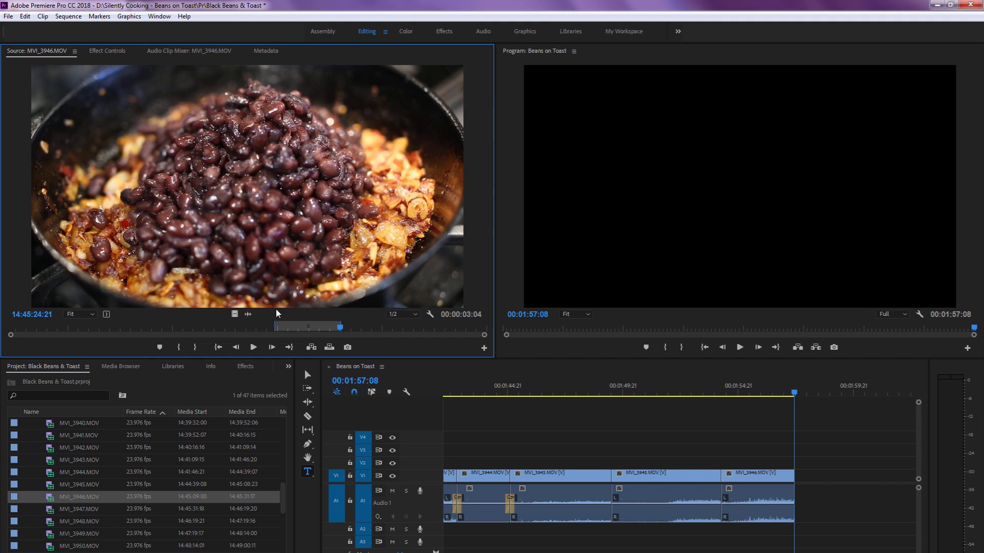
Open MVI_3947.MOV and mark the In point just as the strainer lifts beans from the pot, slightly before 14:45:55:07
double_click(51, 510)
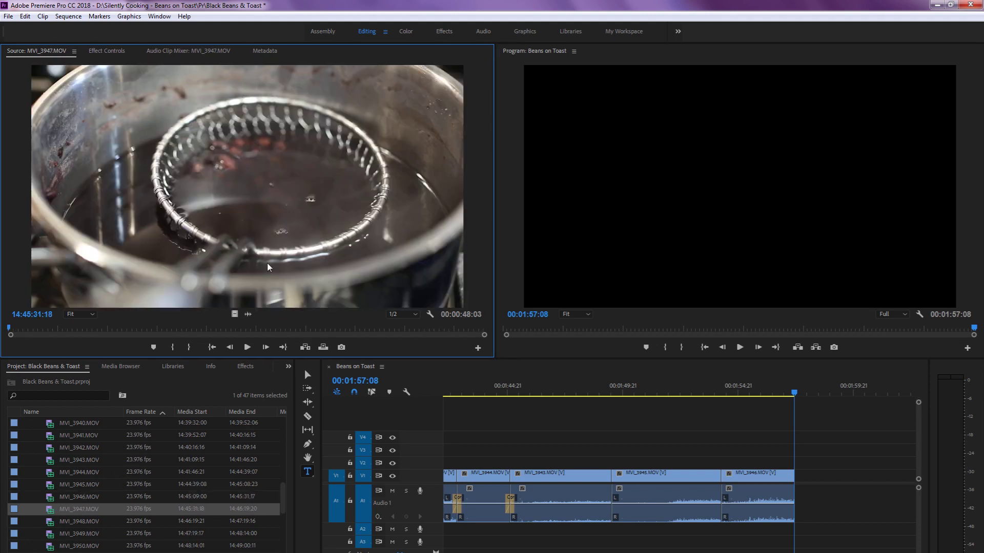
left_click_drag(127, 334, 235, 330)
key("i")
key("space")
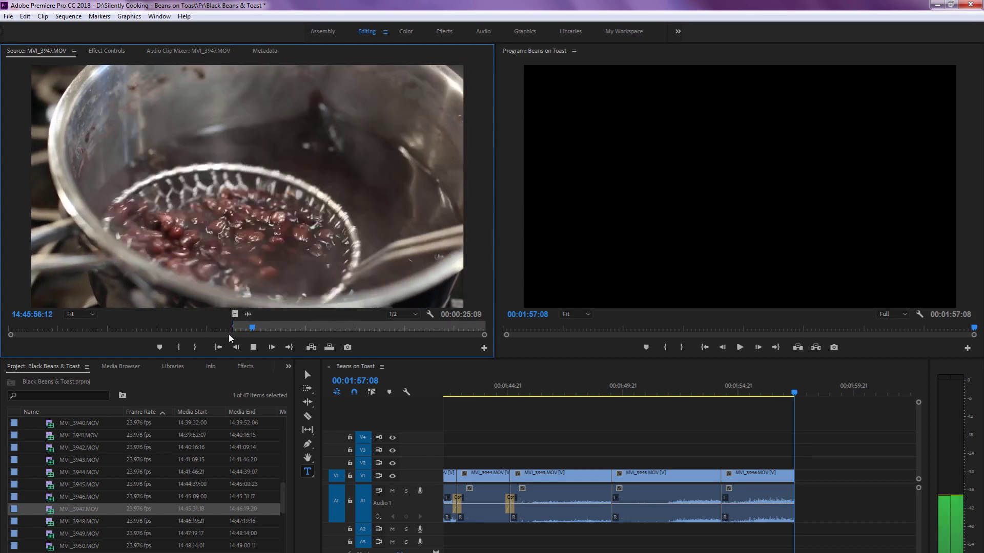
key("j")
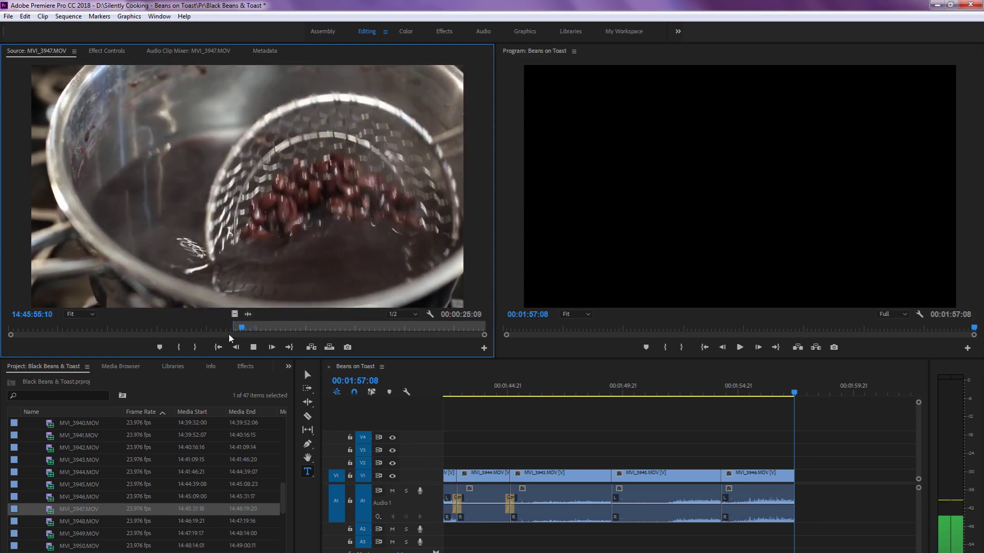
key("k")
key("Left")
key("Left")
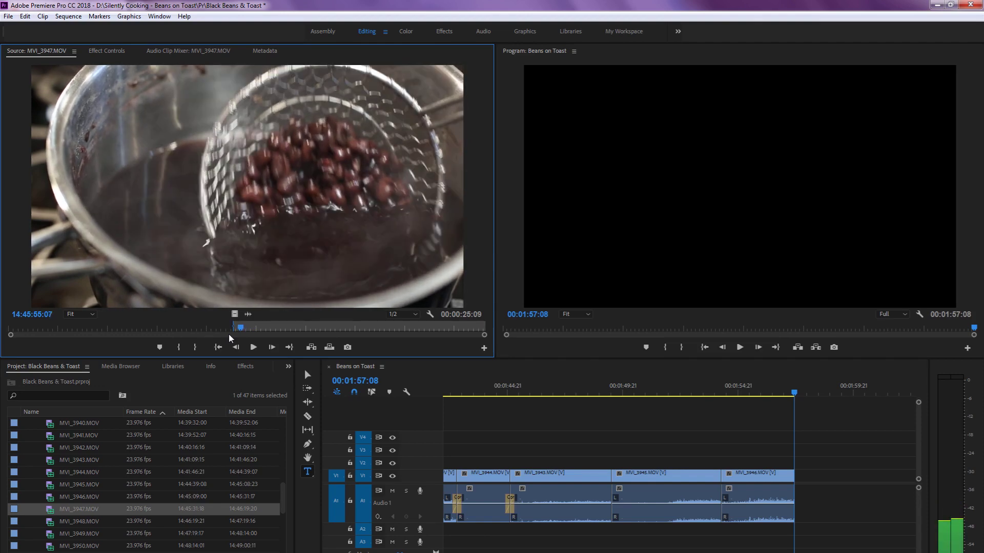
key("i")
key("Left")
key("i")
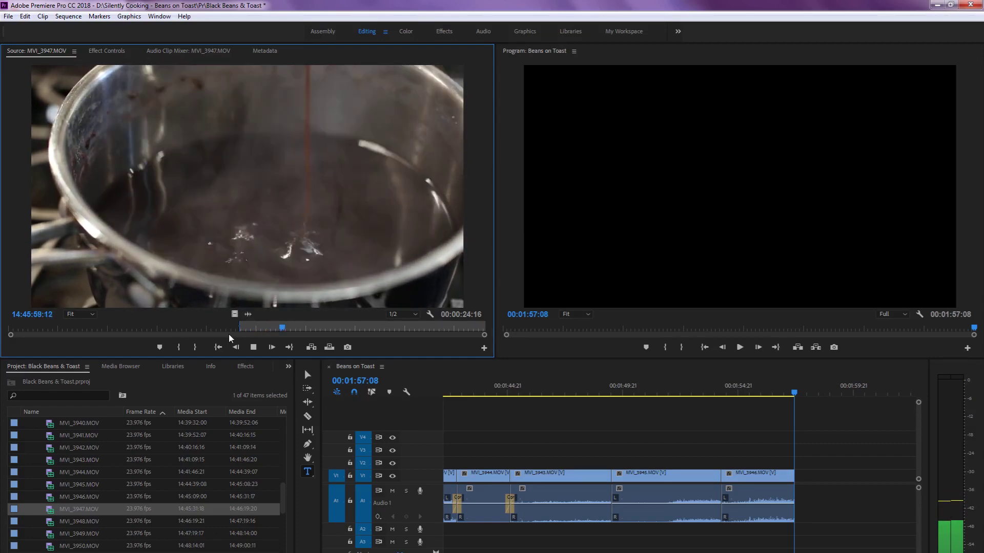
Mark the Out point of MVI_3947.MOV at 14:46:00:10 and append the range to the sequence
key("space")
key("o")
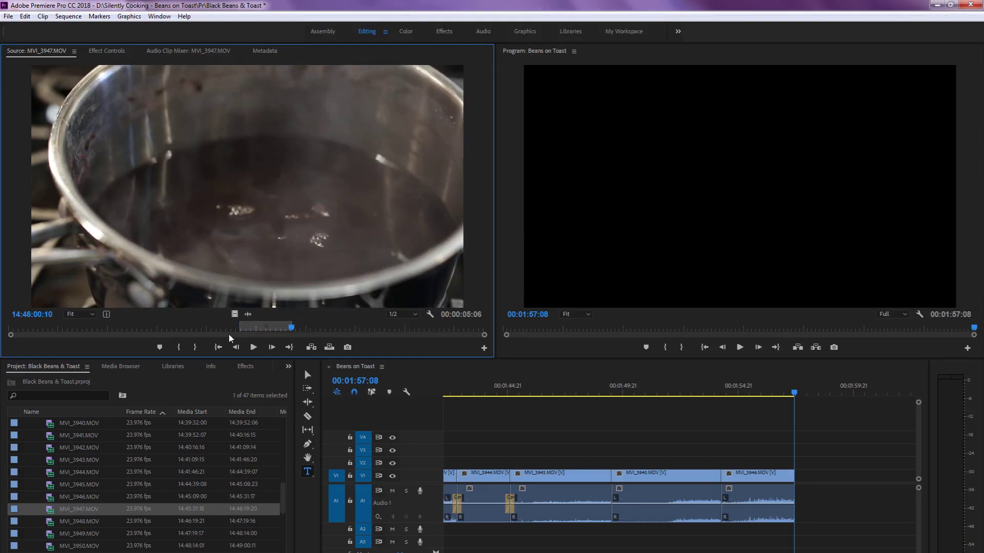
key("period")
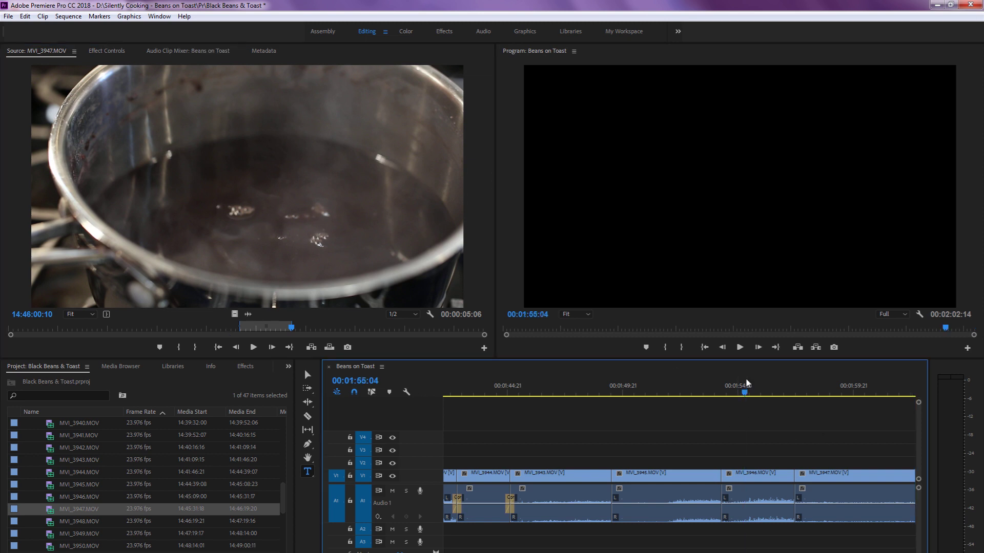
Move the MVI_3947 clip from the sequence end to 00:01:49:10, inserting it ahead of the stovetop MVI_3945 clip
left_click_drag(745, 389, 839, 393)
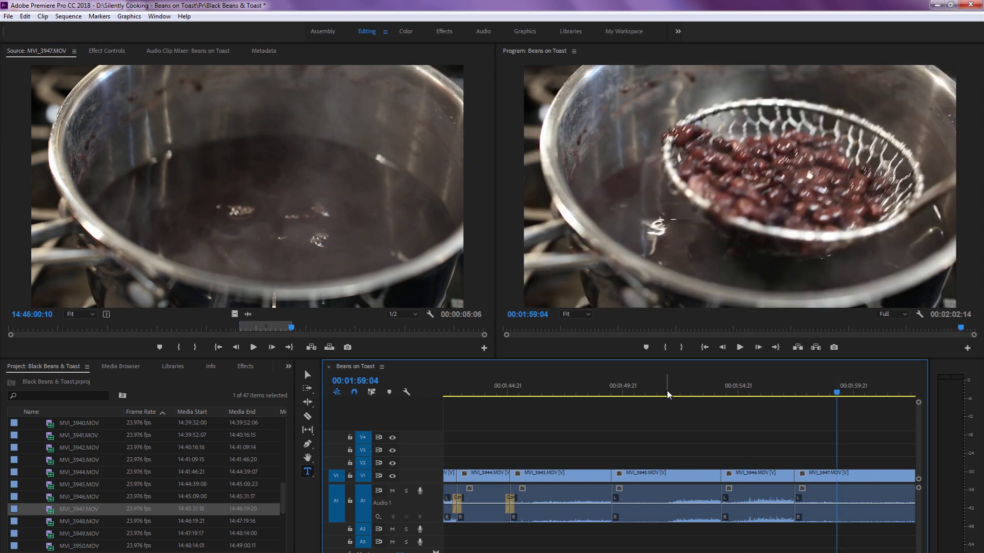
left_click_drag(667, 394, 636, 379)
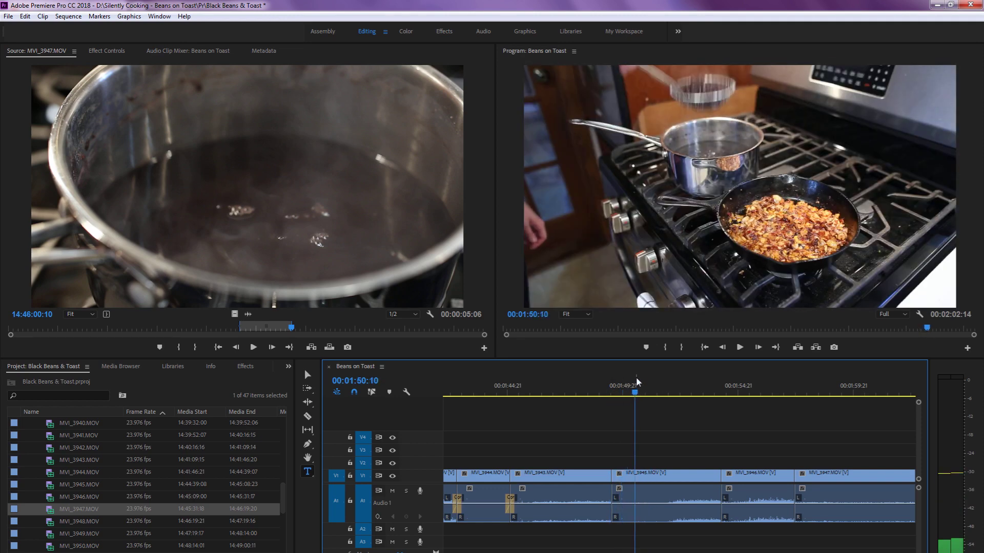
left_click(825, 389)
left_click(855, 504)
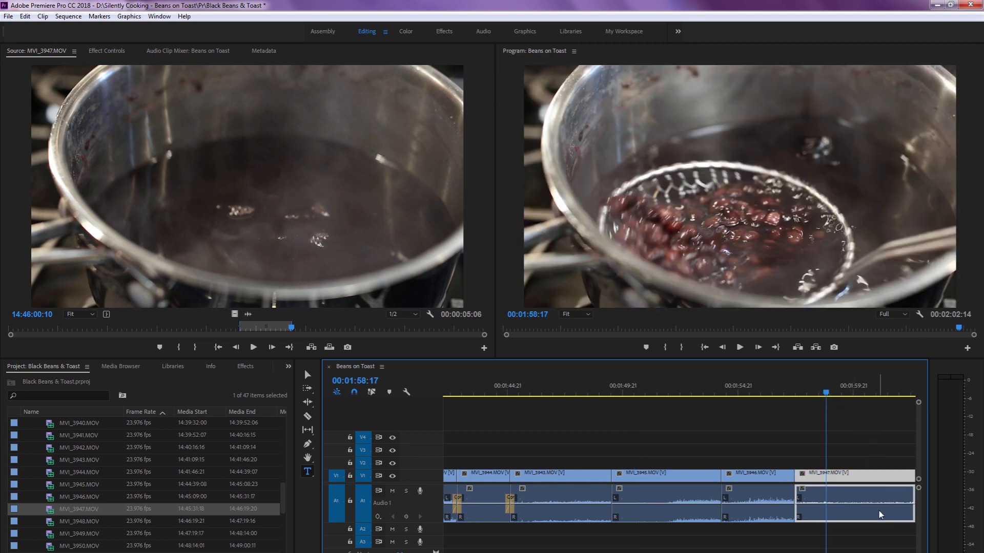
key("ctrl+x")
key("Up")
key("Up")
key("Up")
key("ctrl+shift+v")
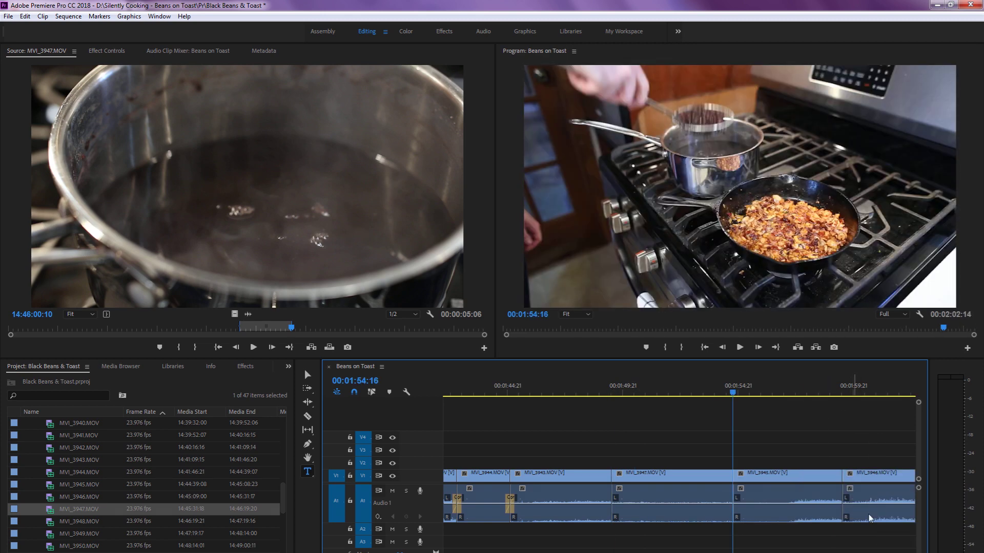
Play through the moved MVI_3947 clip and mark a sequence In point at 00:01:54:05, near the clip's end
mouse_move(576, 380)
left_mouse_down()
mouse_move(661, 398)
mouse_move(572, 394)
left_mouse_up()
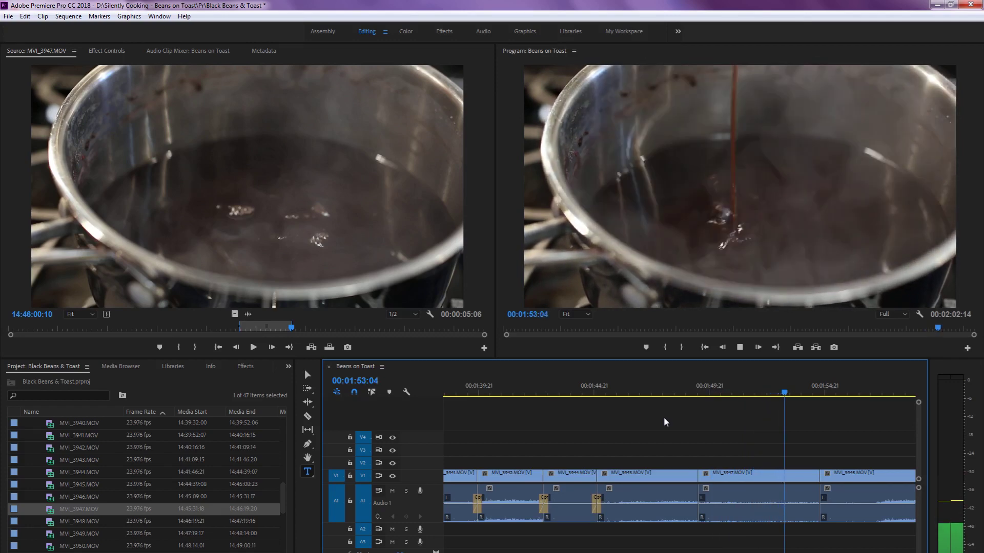
key("space")
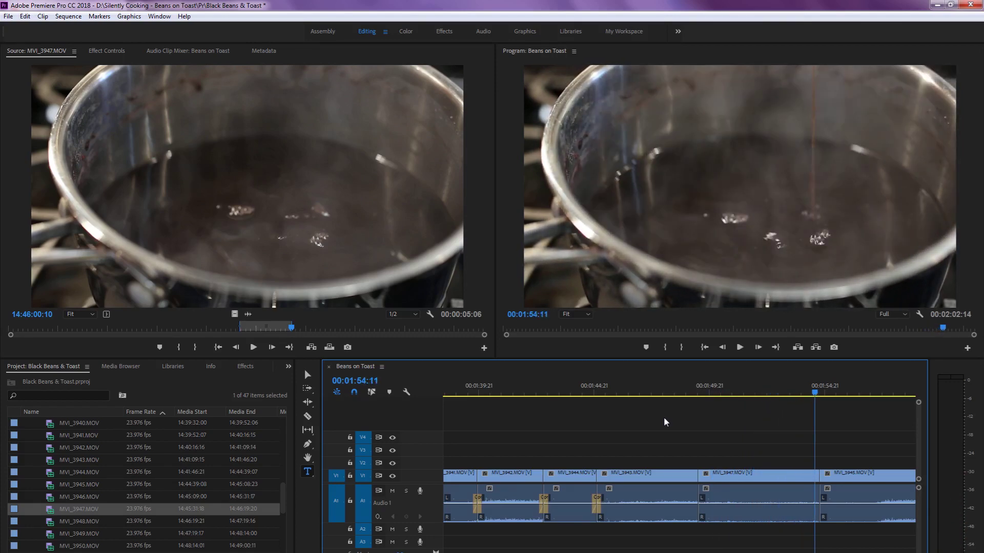
key("Left")
key("Left")
key("Left")
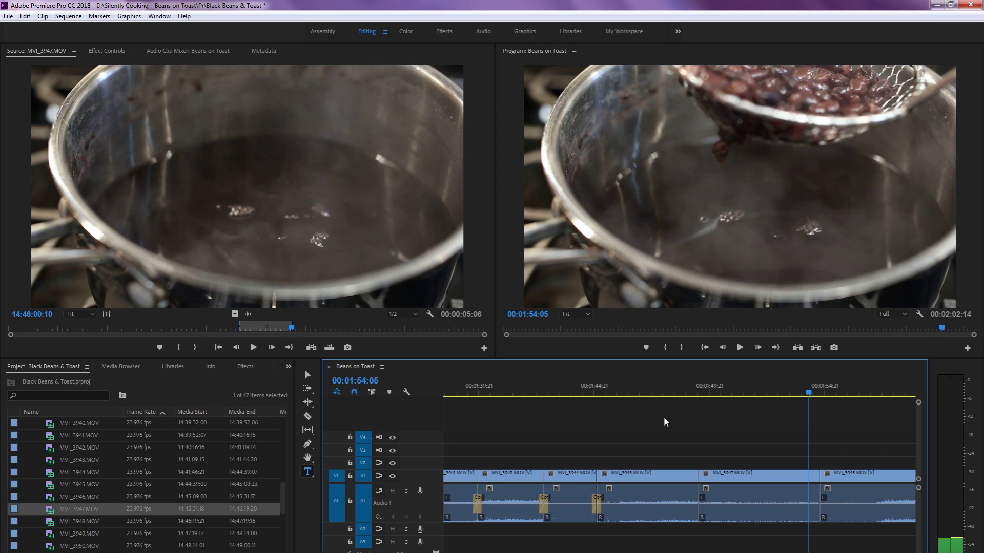
key("i")
key("space")
key("space")
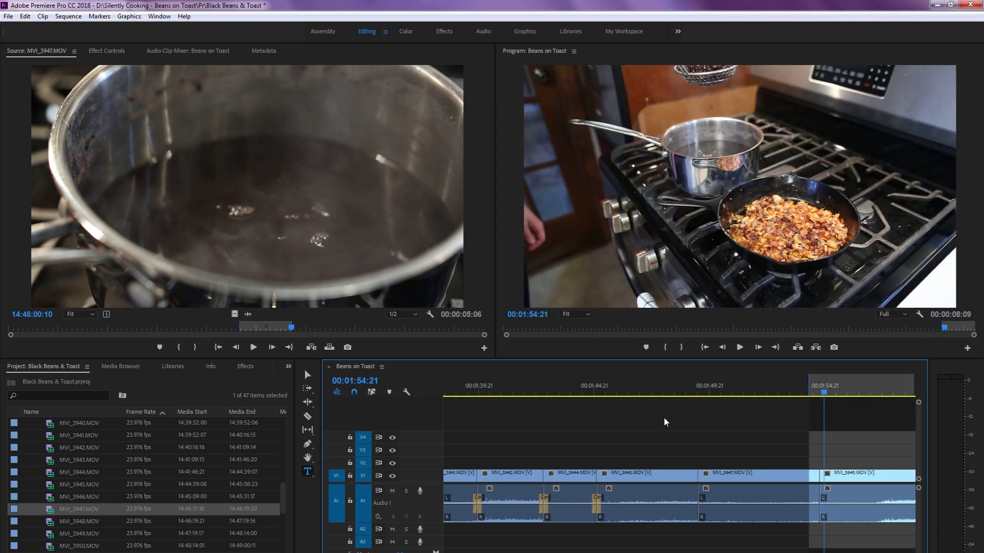
Mark the Out point at 00:01:54:15, lift the 11 marked frames from the end of MVI_3947, and close the gap
key("shift+Left")
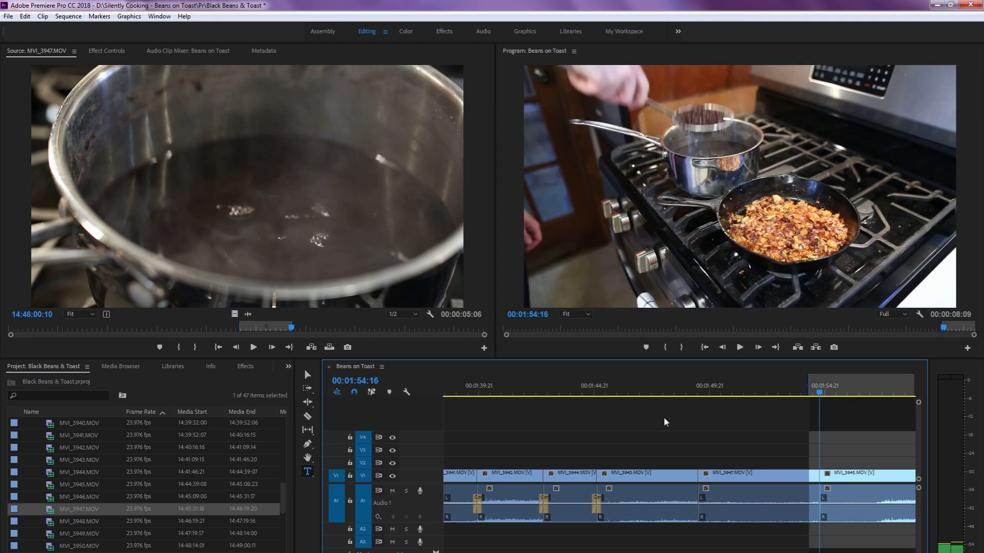
key("Right")
key("Right")
key("Left")
key("Left")
key("Left")
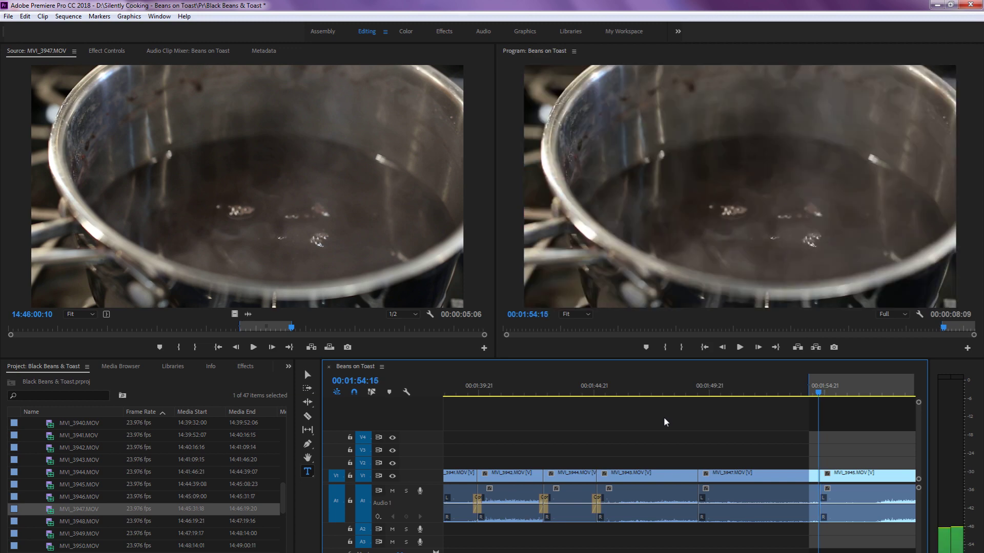
key("Right")
key("Left")
key("o")
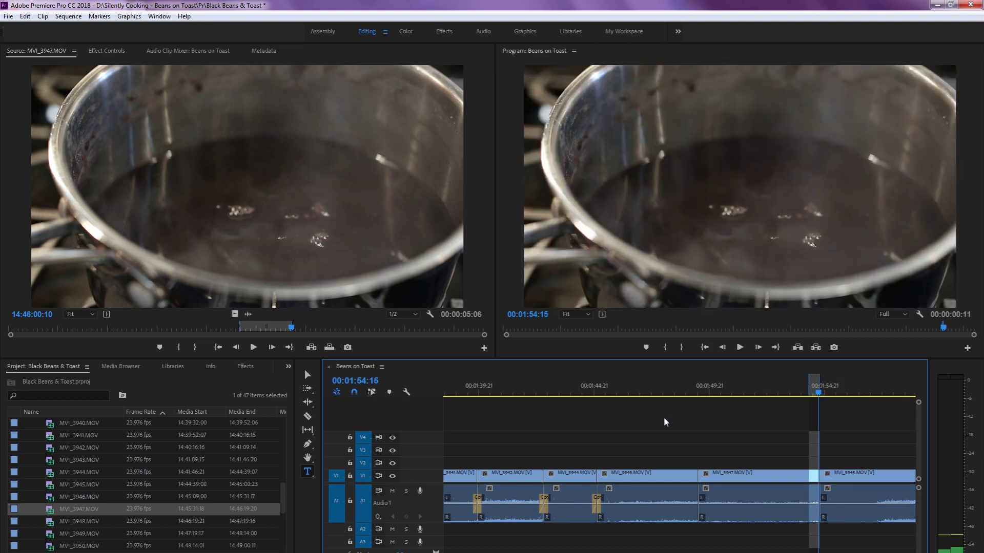
key("shift+k")
key("semicolon")
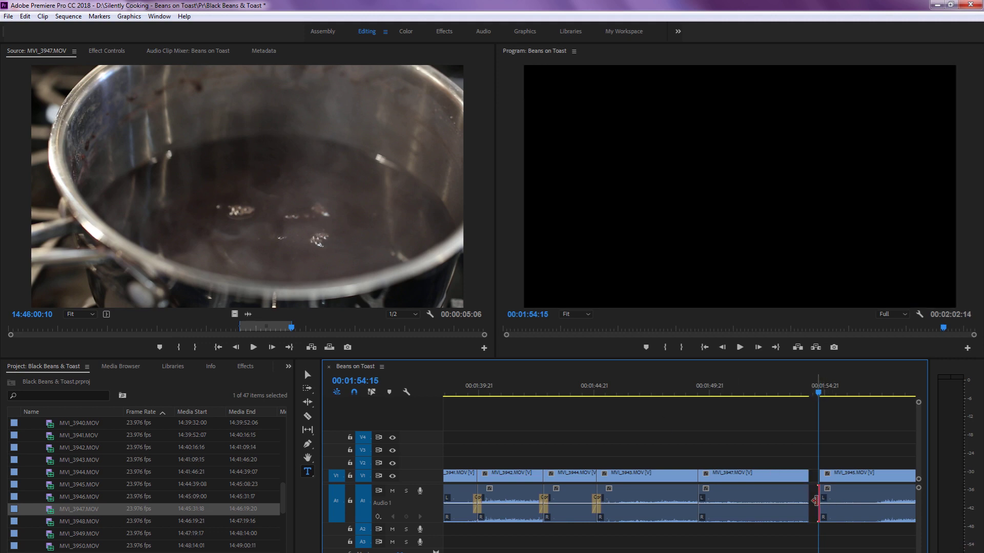
left_click(815, 501)
key("Delete")
Add audio transitions at the cuts before and after the MVI_3947 clip
key("j")
key("j")
key("j")
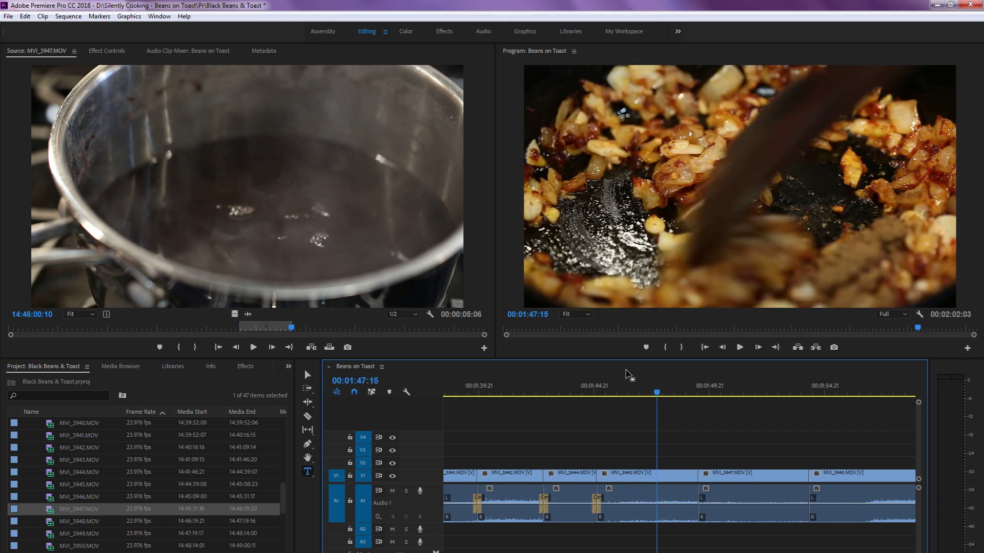
key("k")
key("Down")
key("Down")
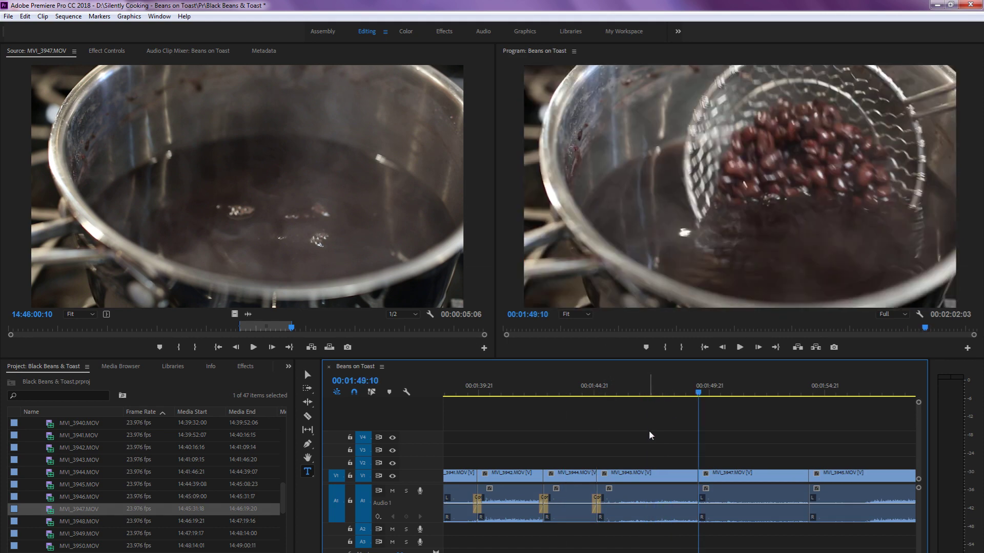
key("Down")
key("Down")
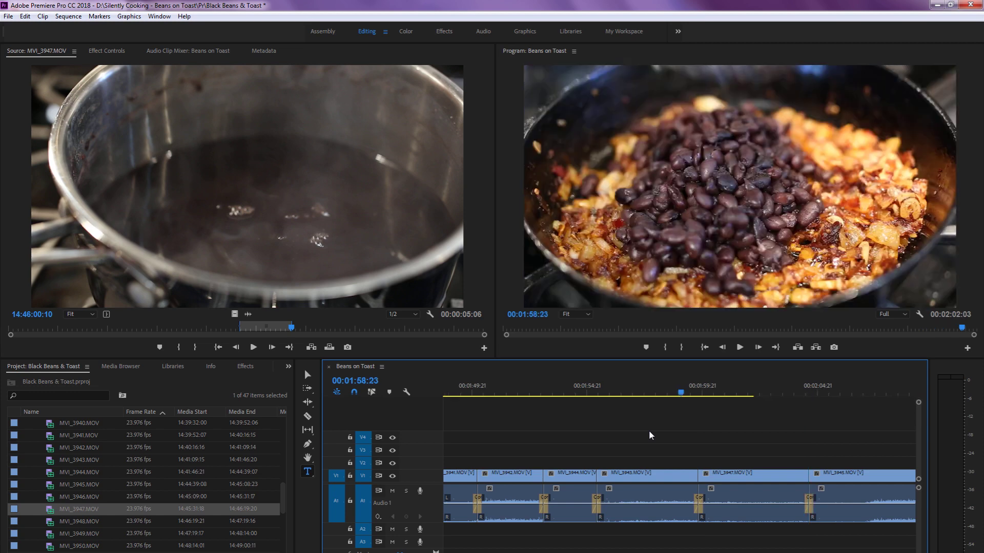
Play the sequence from 00:01:42:23 to its end with the Program monitor maximized to review the edits
key("Up")
key("Up")
key("Up")
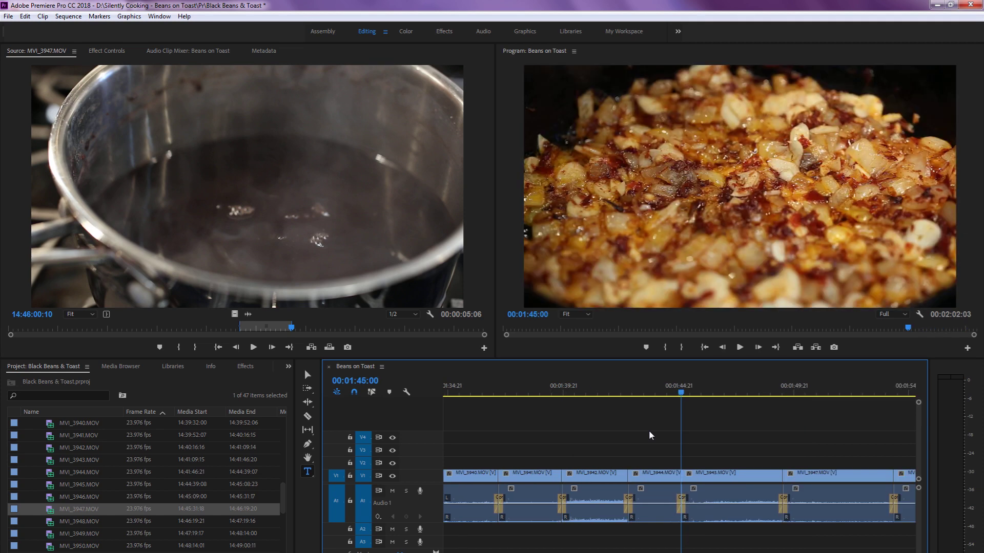
left_click(635, 392)
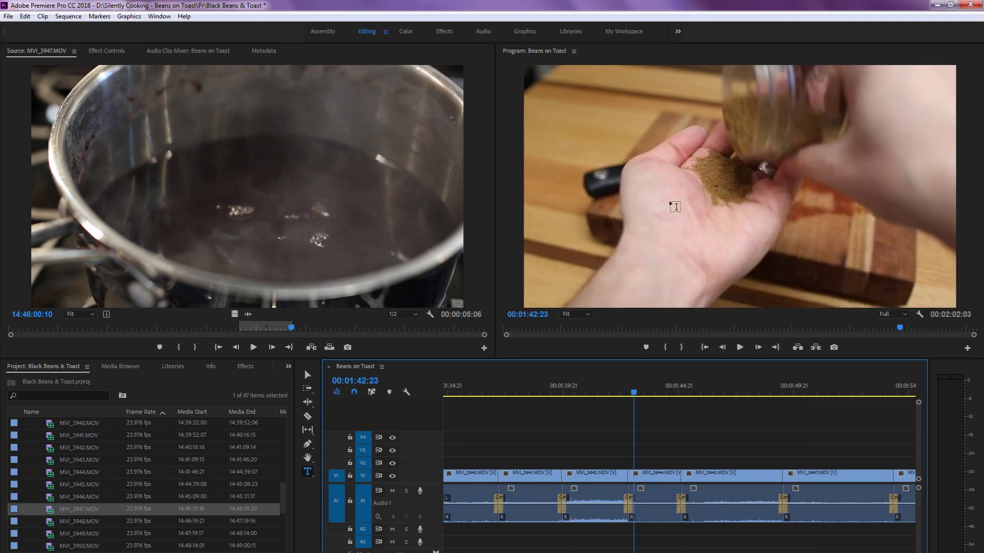
key("grave")
key("space")
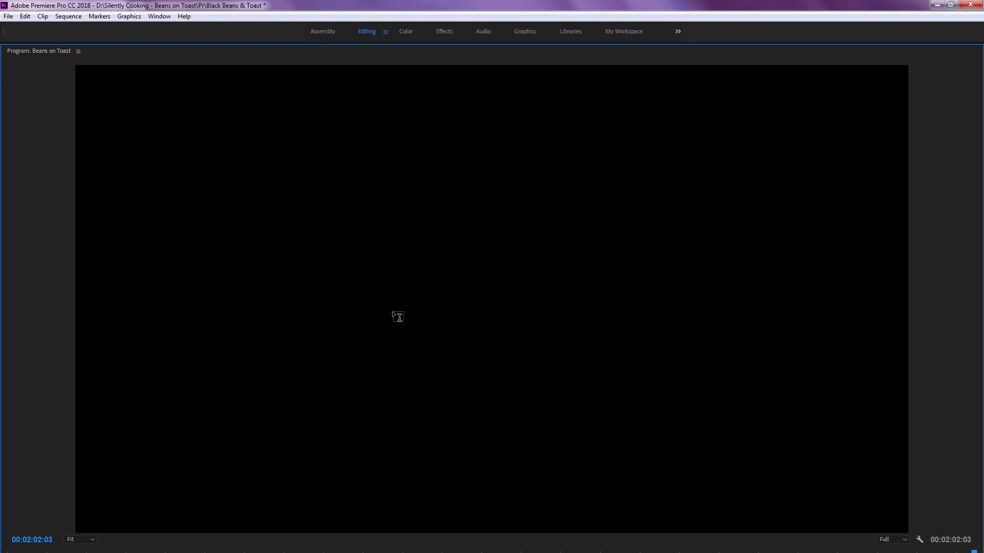
Restore the full panel layout, return the playhead to the sequence's end at 00:02:02:03, and save the project
key("grave")
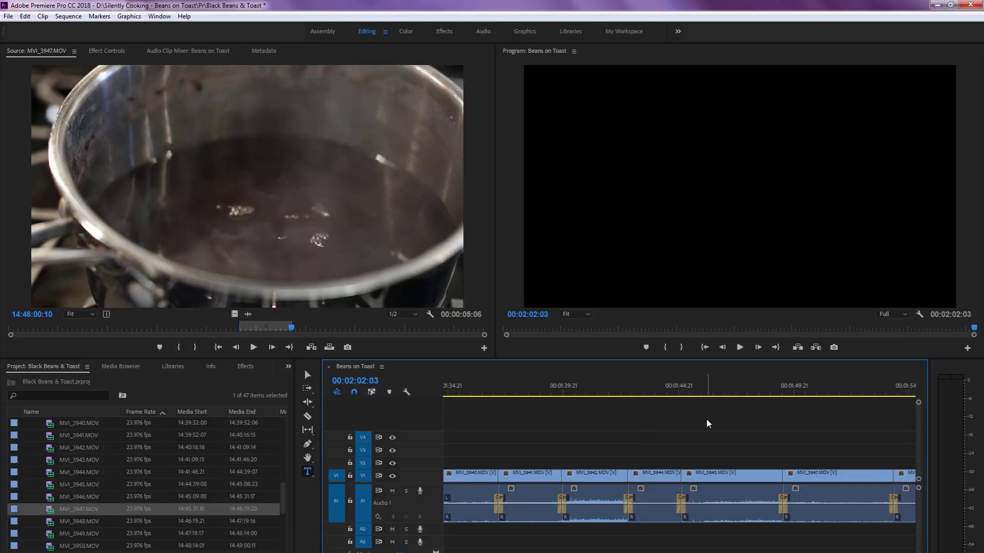
key("Up")
key("Up")
key("Down")
key("Down")
key("ctrl+s")
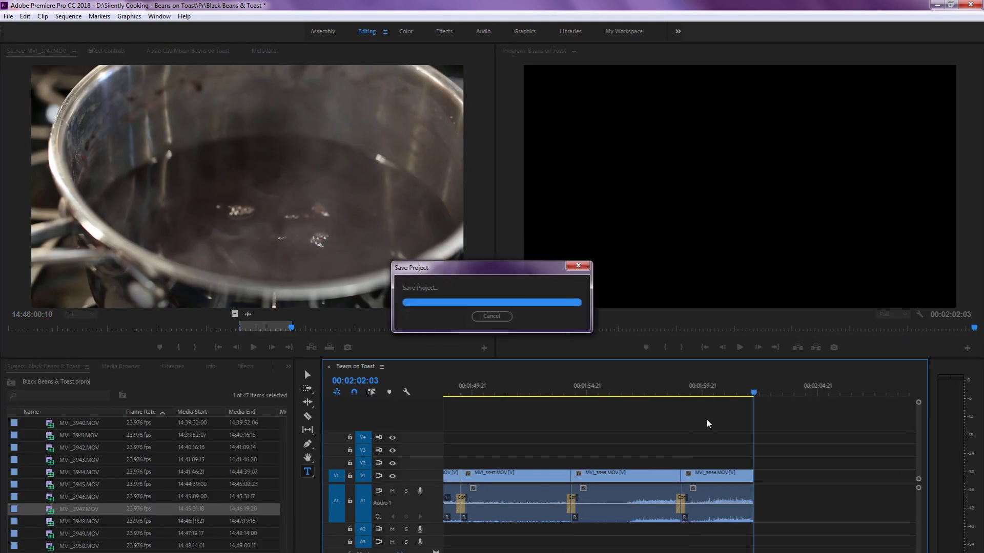
Open MVI_3948 as the source clip and check the last cuts of the sequence, ending at 00:02:02:03
double_click(58, 520)
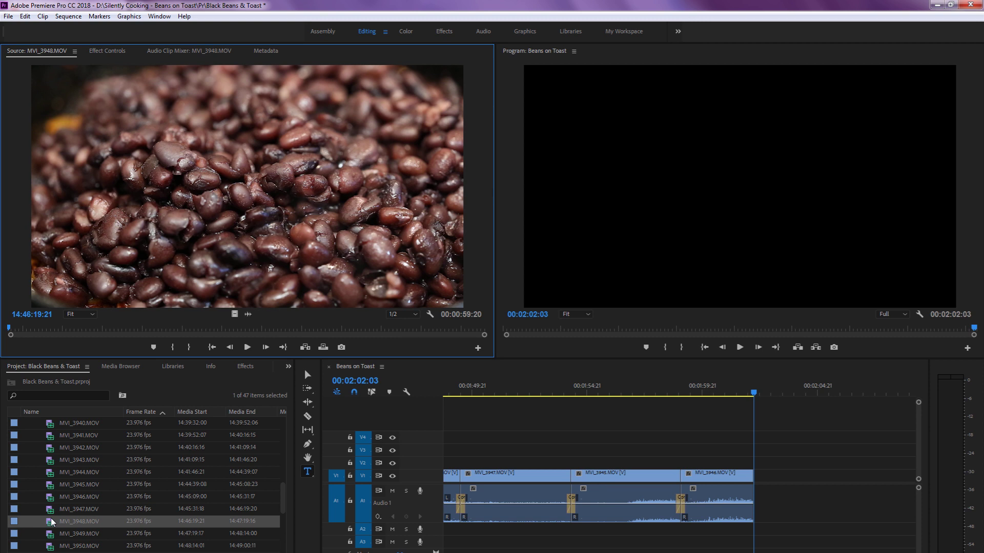
left_click(690, 415)
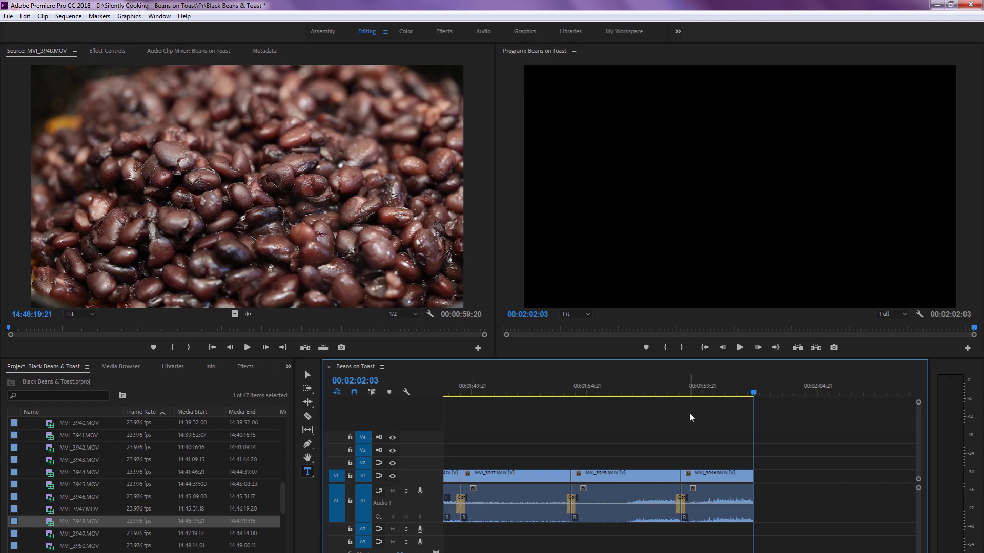
left_click(657, 395)
key("minus")
key("minus")
key("equal")
key("equal")
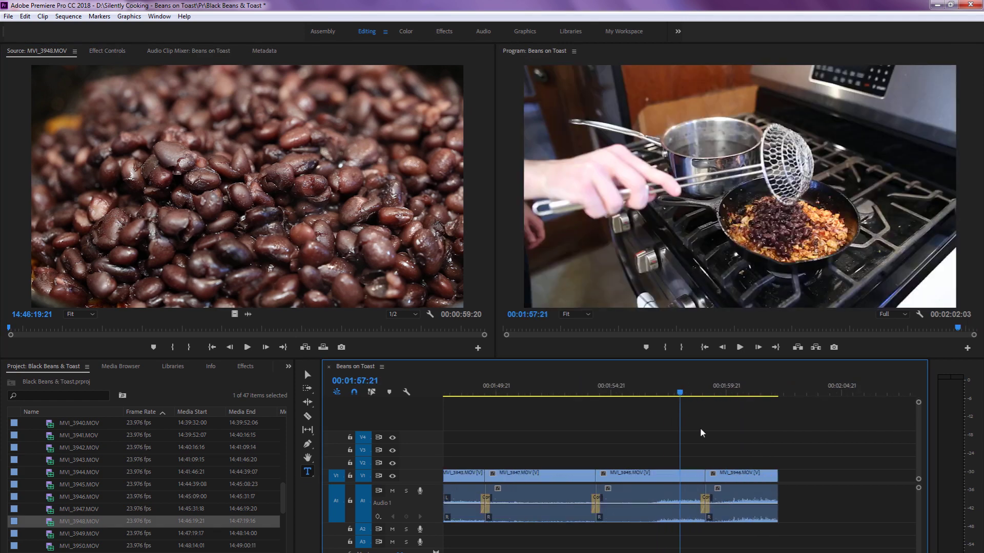
key("Down")
key("Up")
key("Up")
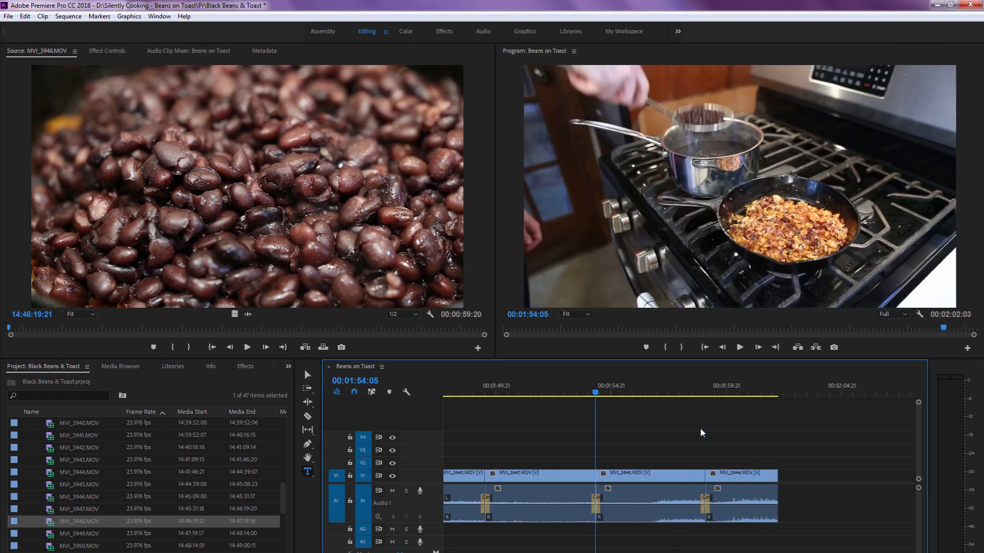
key("Down")
key("Down")
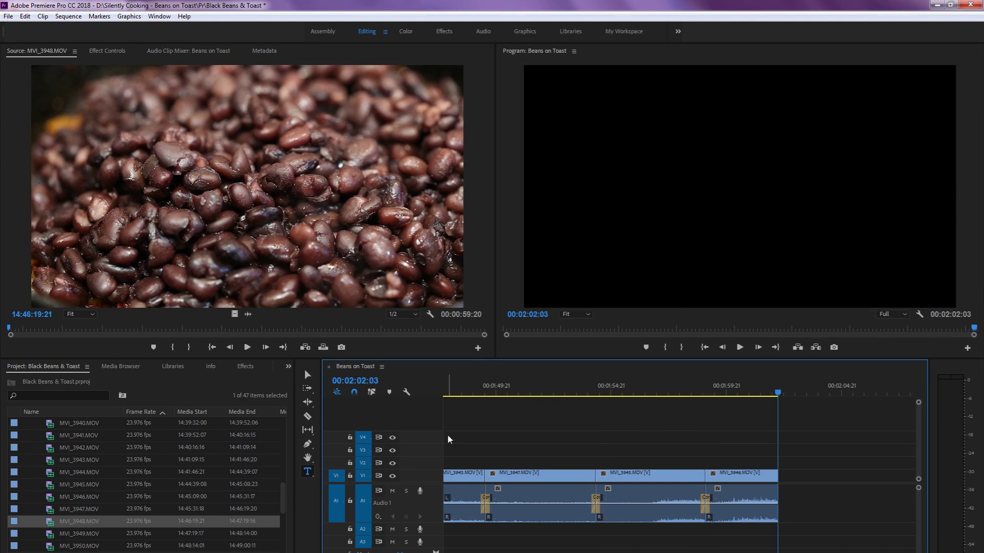
Compare the source clips MVI_3948 and MVI_3949, ending with MVI_3949 in the Source monitor
scroll(99, 491, "down", 1)
double_click(49, 499)
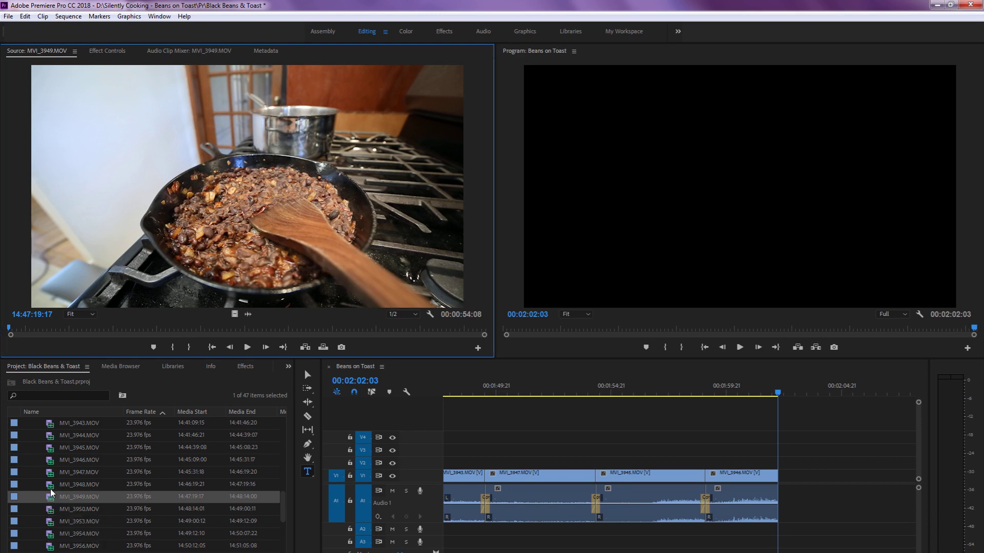
double_click(51, 485)
double_click(51, 496)
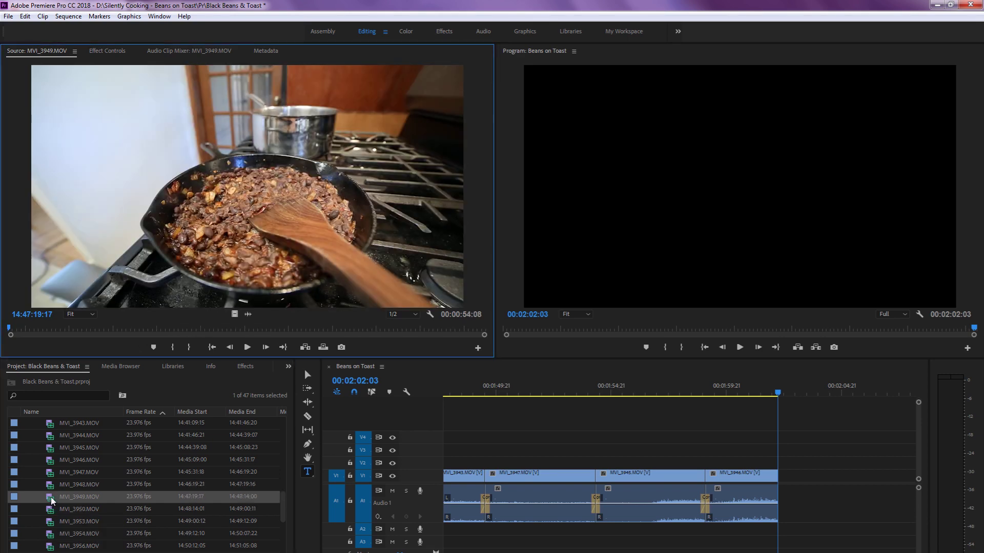
double_click(51, 485)
double_click(50, 499)
Review MVI_3949 around 14:47:44, including a maximized view, and play it from 14:47:26:03 to find a usable section
left_click_drag(245, 329, 220, 344)
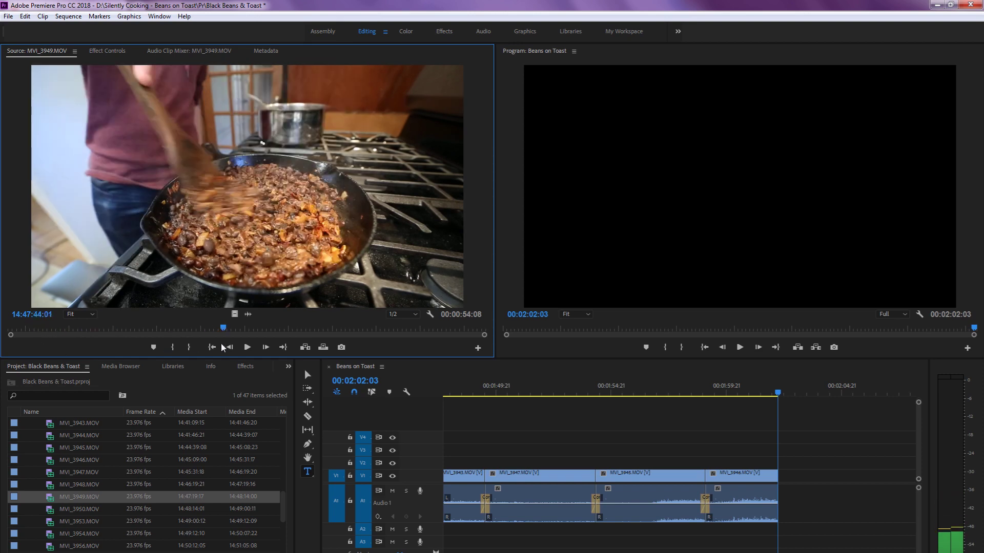
key("space")
key("grave")
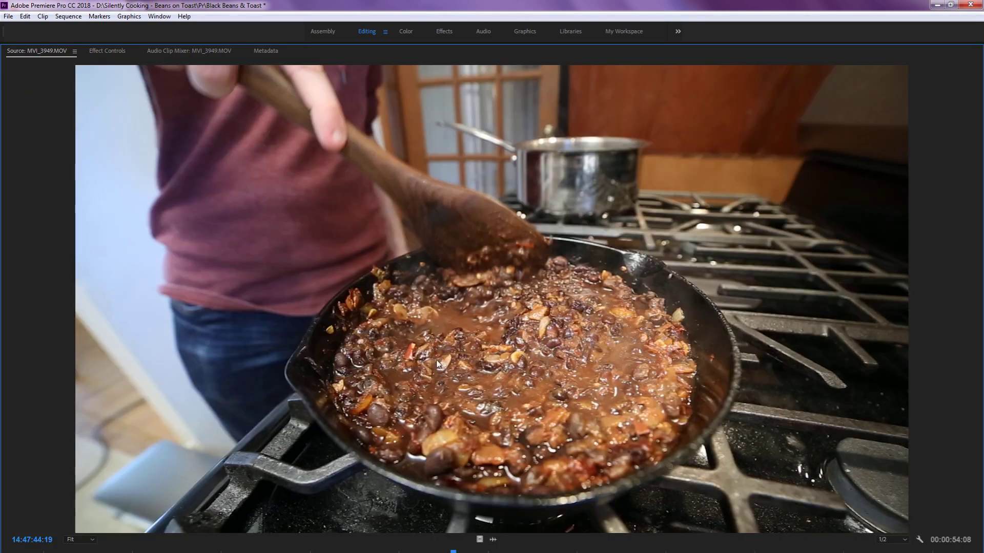
key("grave")
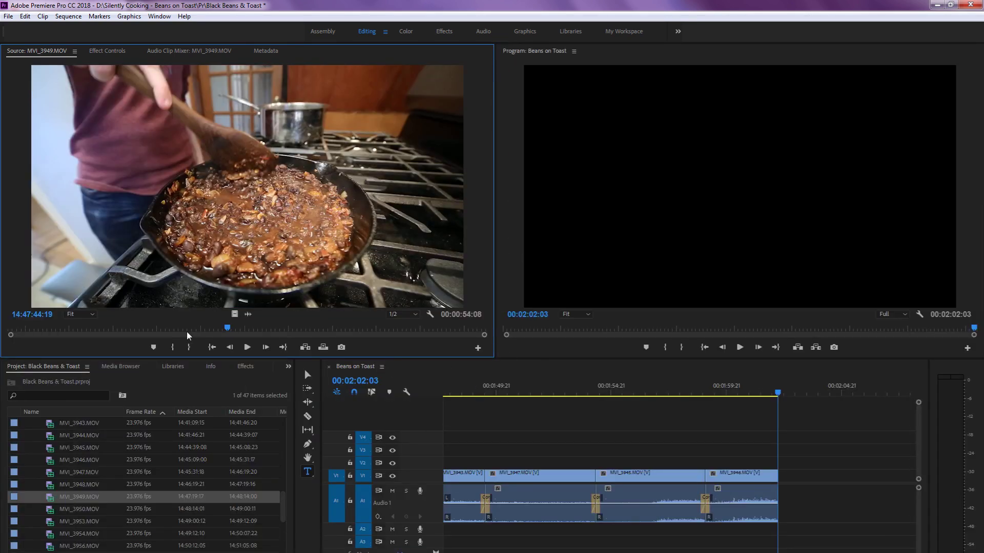
left_click_drag(191, 322, 106, 357)
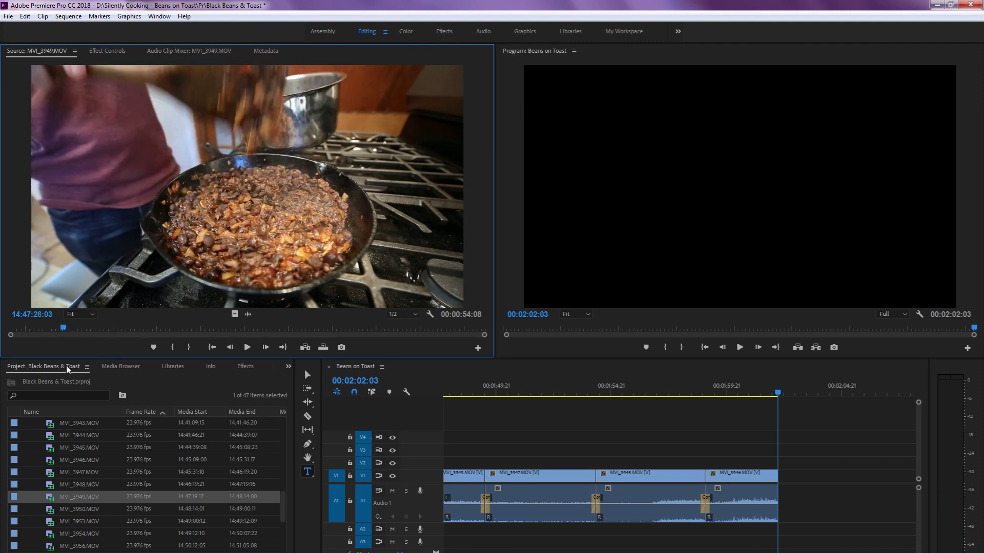
key("space")
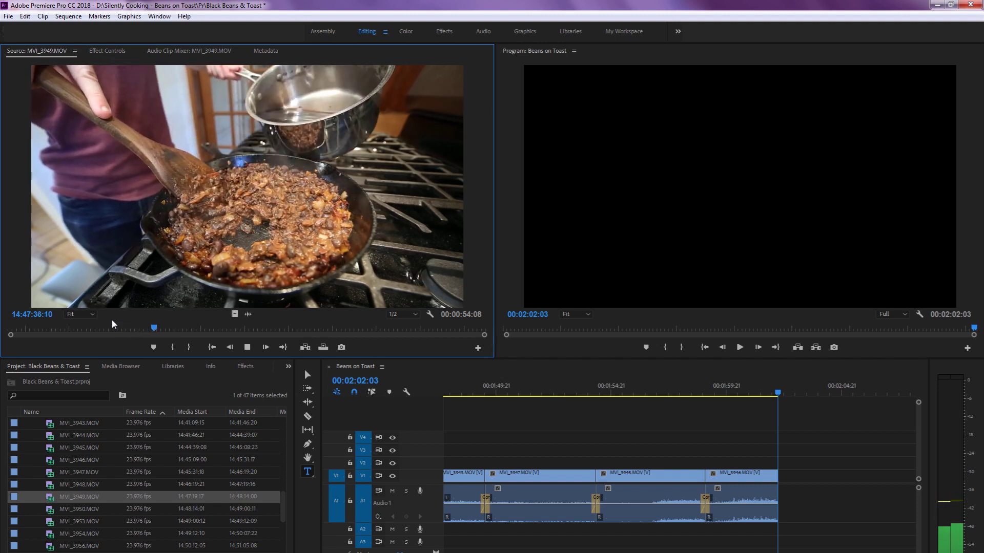
Mark MVI_3949 from about 14:47:32:21 to 14:47:41:13 and add that section to the sequence at 00:02:02:03
key("j")
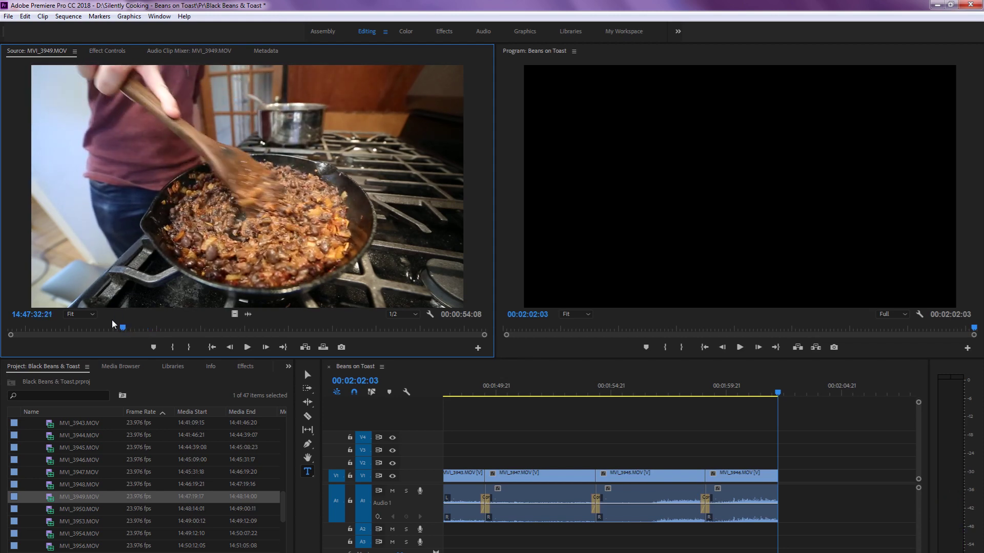
key("i")
key("l")
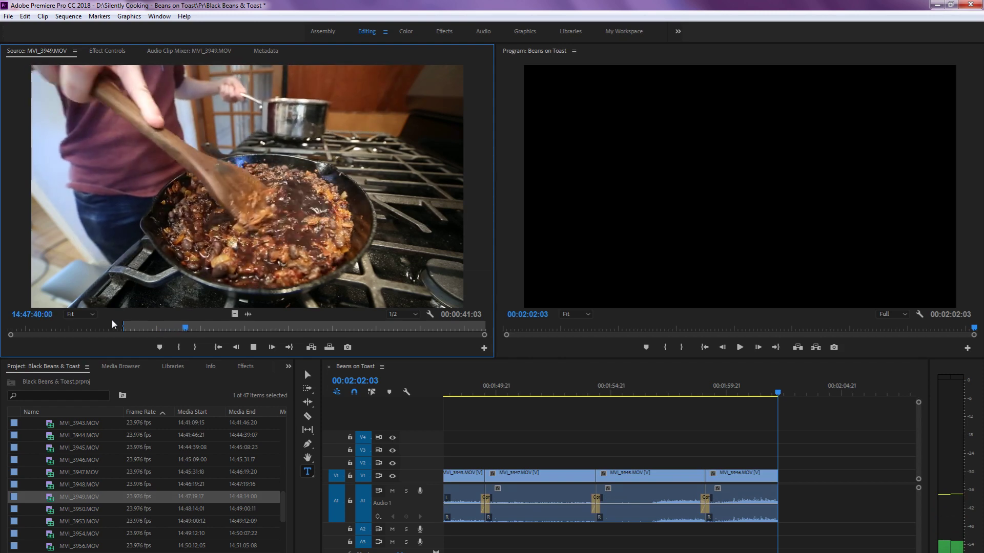
key("o")
key(".")
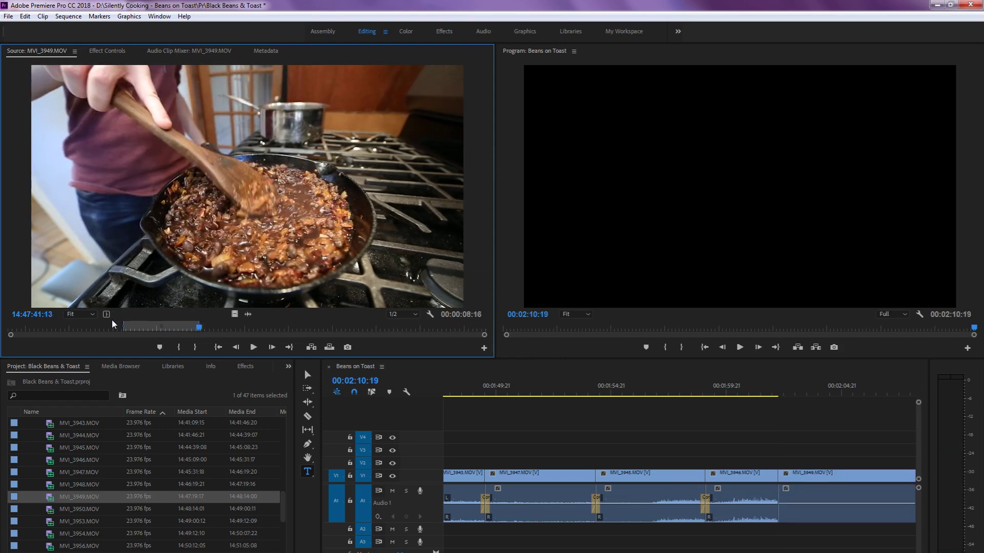
Move the sequence playhead to the start of the MVI_3949 clip at 00:02:02:03
left_click(516, 410)
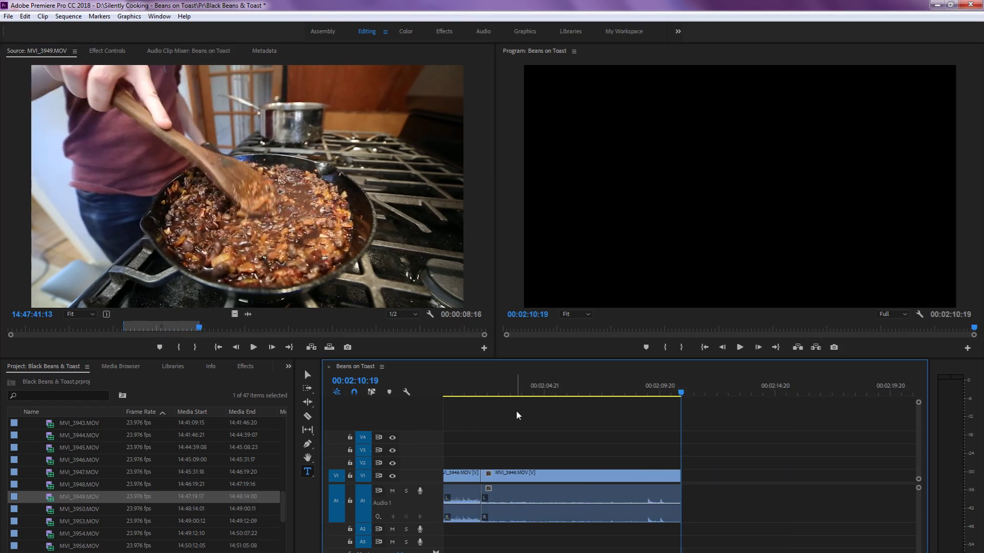
key("Up")
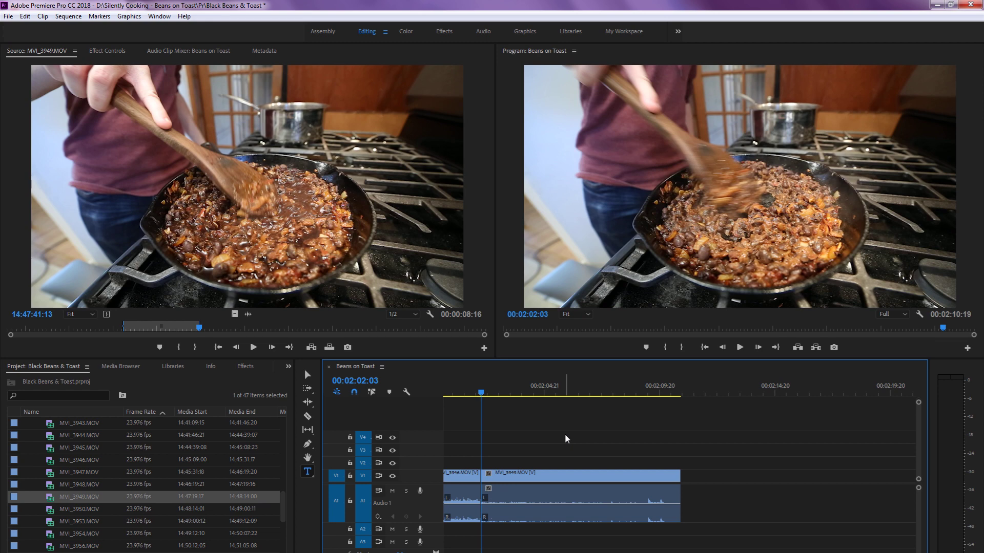
key("=")
key("=")
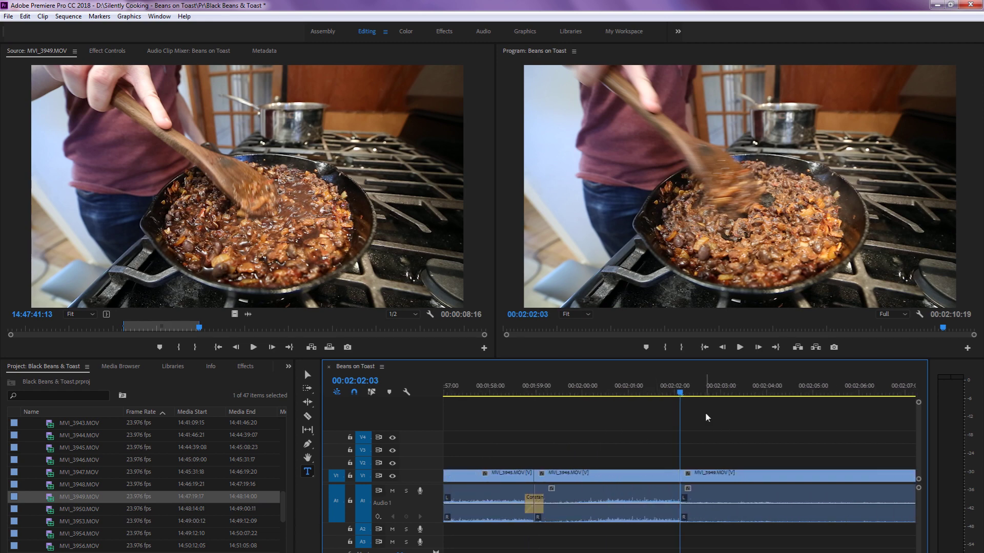
key("minus")
key("minus")
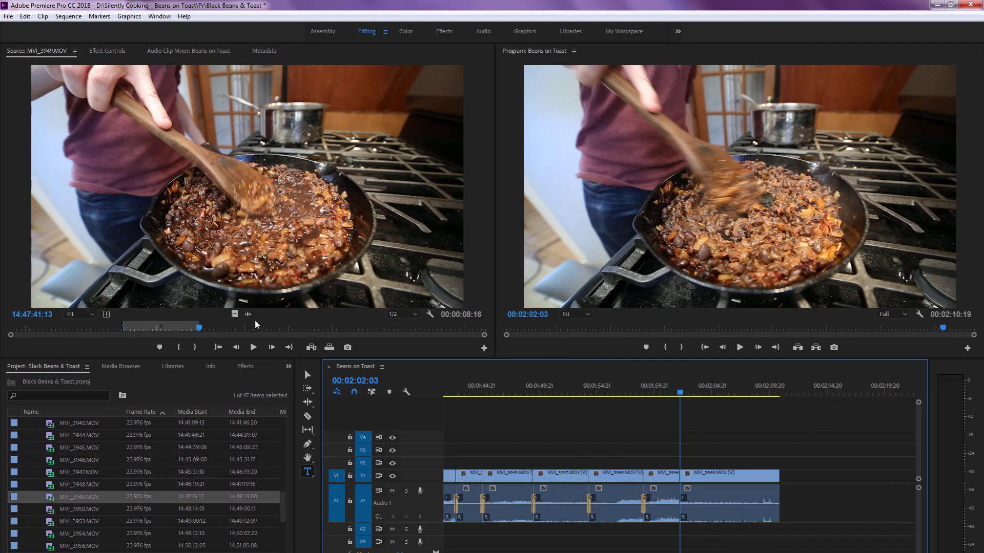
Load MVI_3948 in the Source monitor, mark an In point near its start, and play it from there
double_click(54, 484)
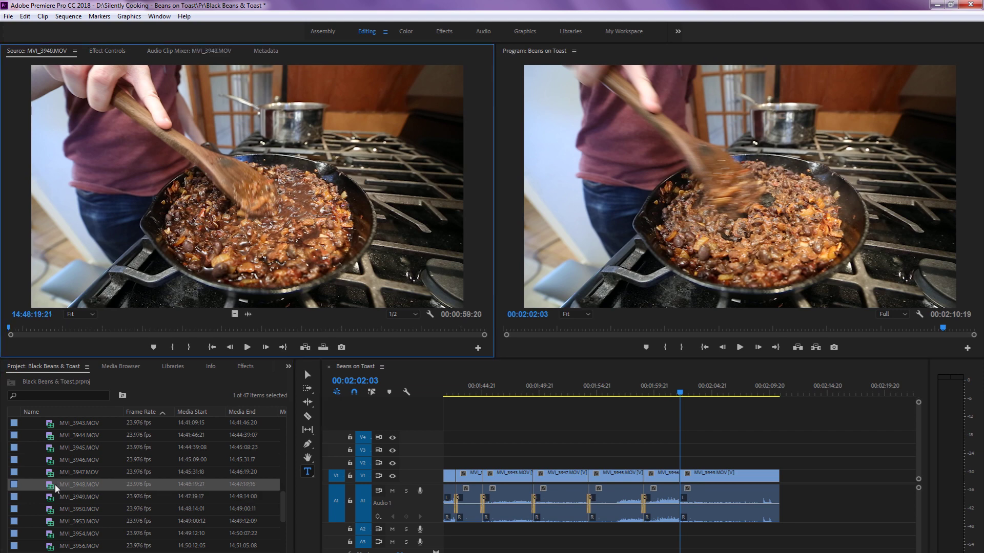
double_click(51, 476)
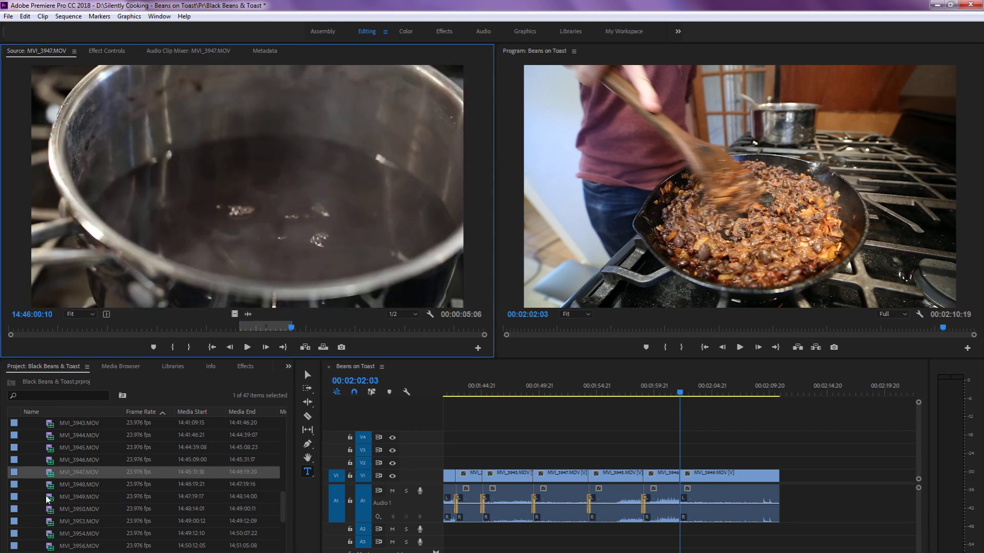
double_click(47, 488)
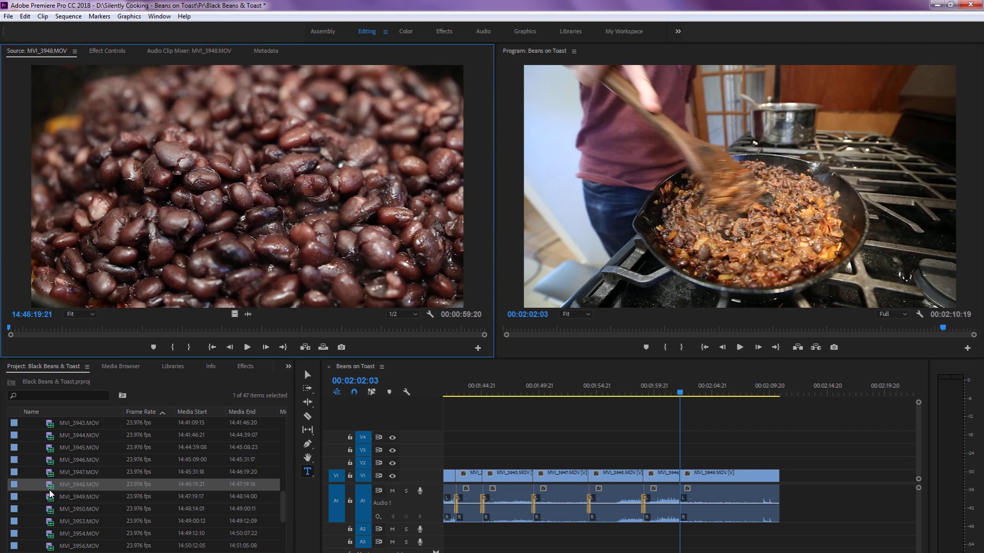
left_click_drag(190, 329, 27, 332)
key("i")
key("space")
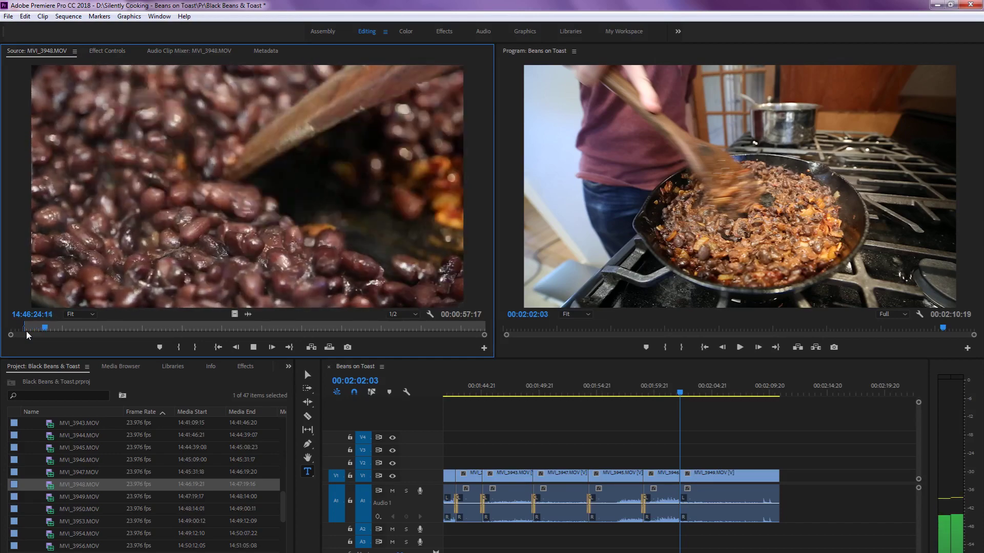
Move the In point of MVI_3948 to 14:46:24:01 and mark its Out point at 14:46:28:01
key("j")
key("k")
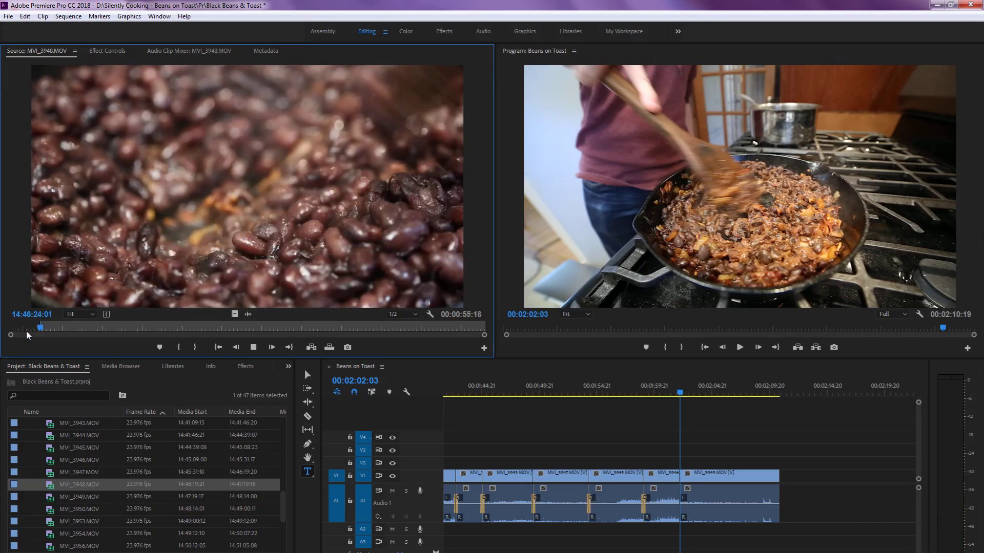
key("i")
key("l")
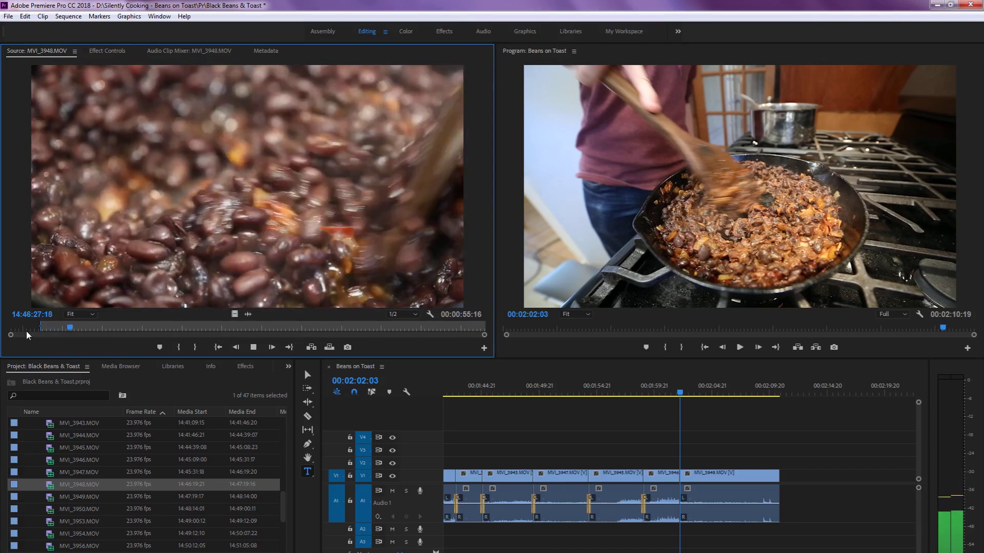
key("k")
key("o")
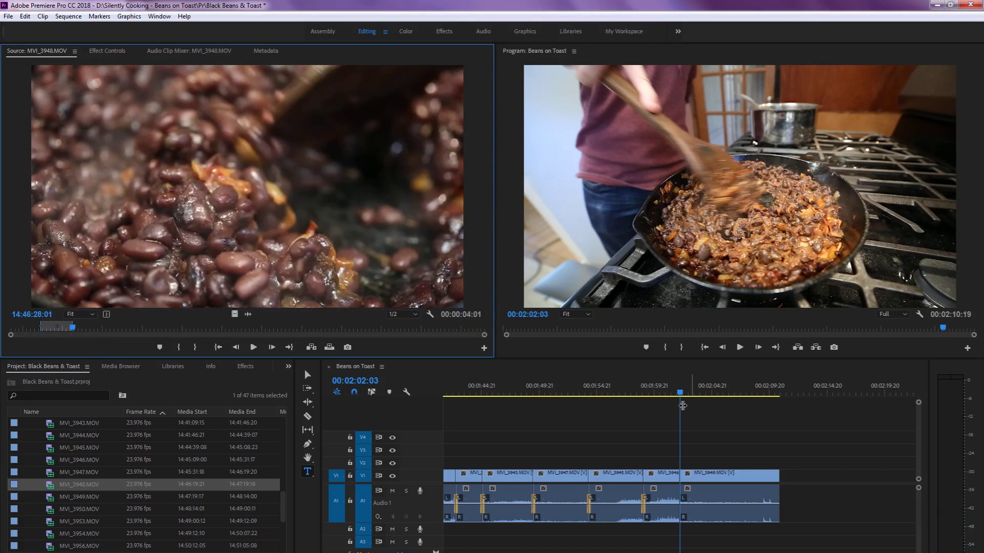
Insert the marked MVI_3948 section at 00:02:02:03, between the MVI_3946 and MVI_3949 clips
left_click(655, 392)
key("Up")
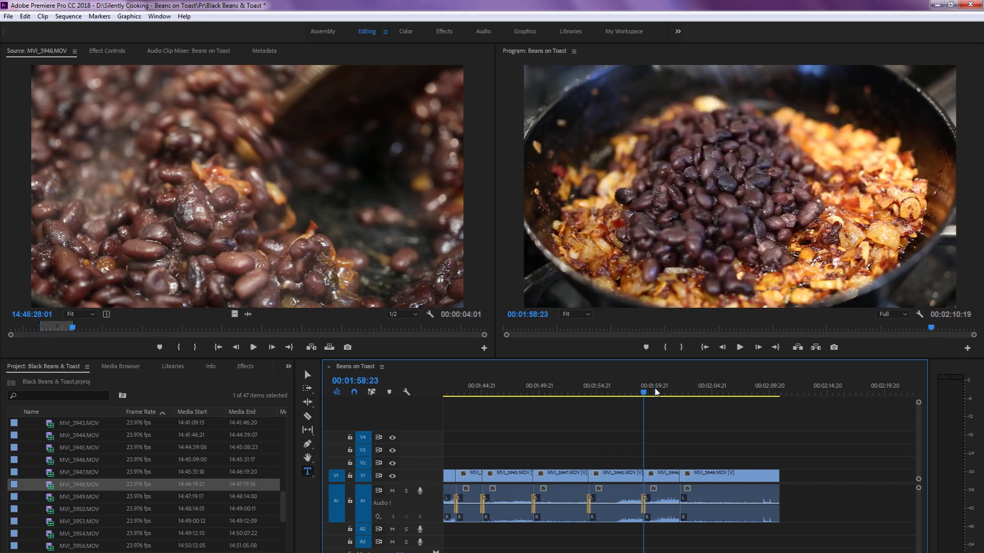
key("Down")
key("comma")
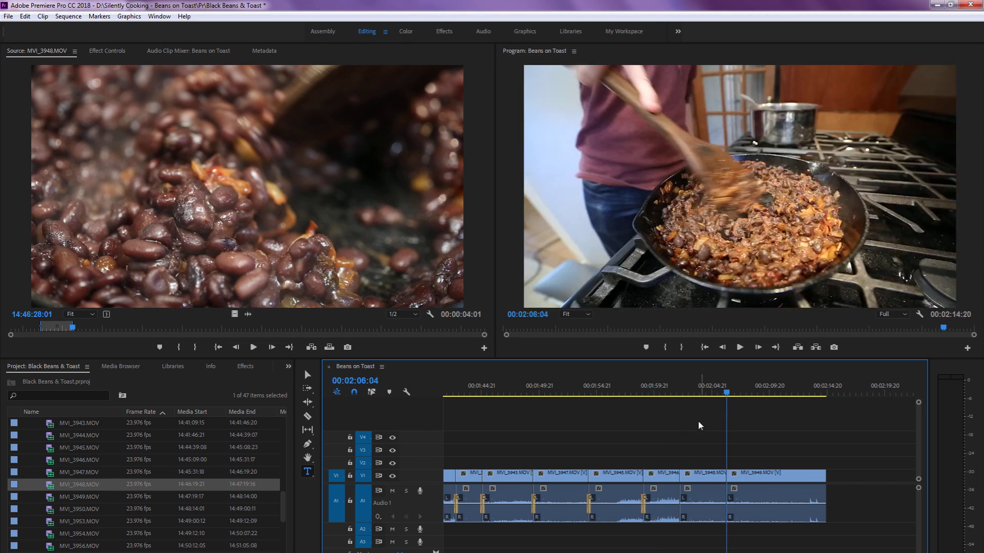
Add audio transitions at the cuts before and after the inserted MVI_3948 clip, and return to 00:01:58:23
key("Up")
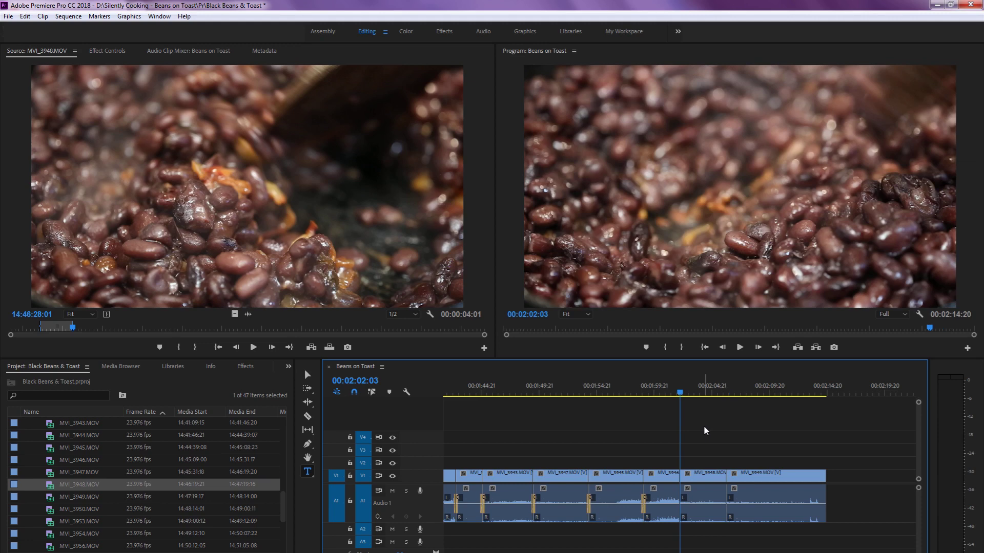
key("Down")
key("Up")
key("Up")
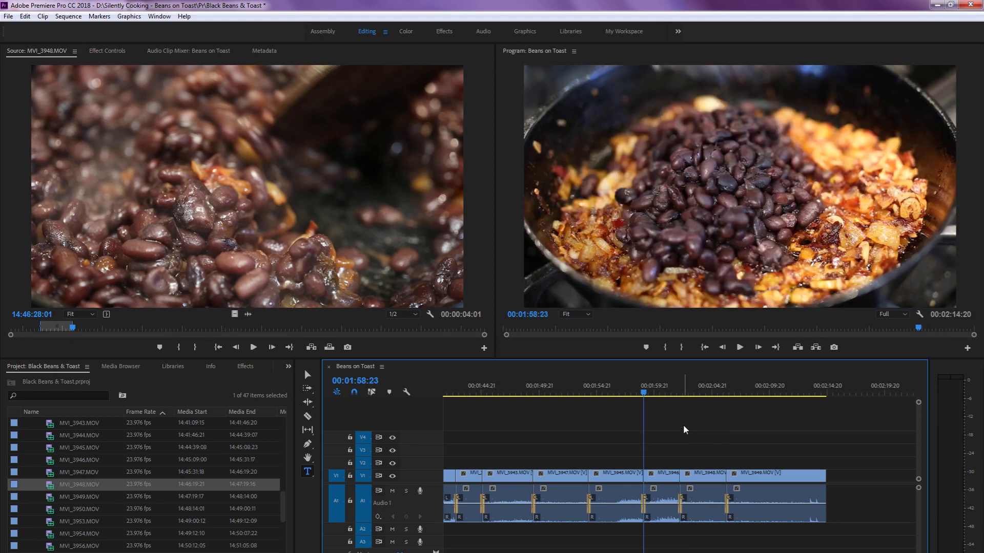
Play the sequence from 00:01:58:23 into the MVI_3948 clip, and go back to the start of MVI_3947 at 00:01:49:10
scroll(684, 429, "up", 1)
key("space")
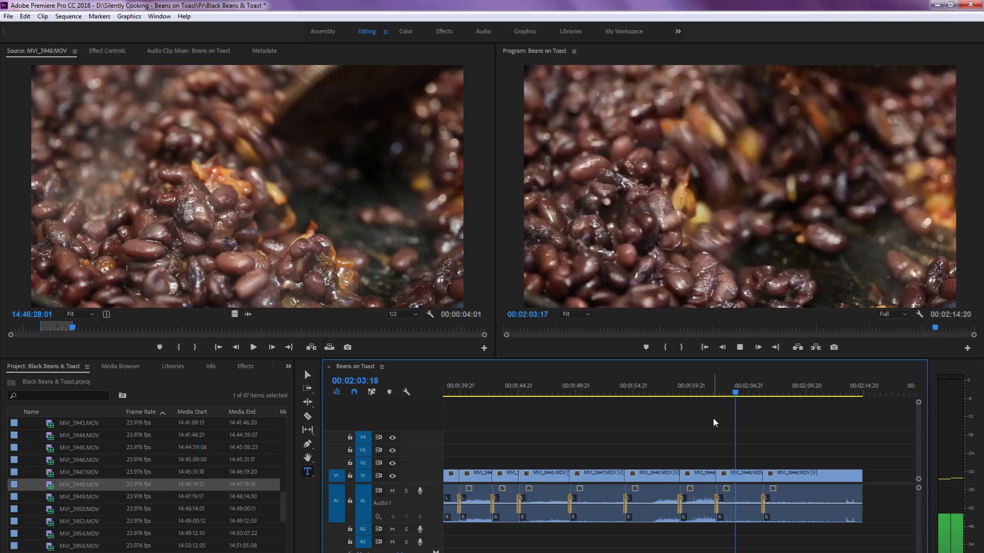
left_click(714, 420)
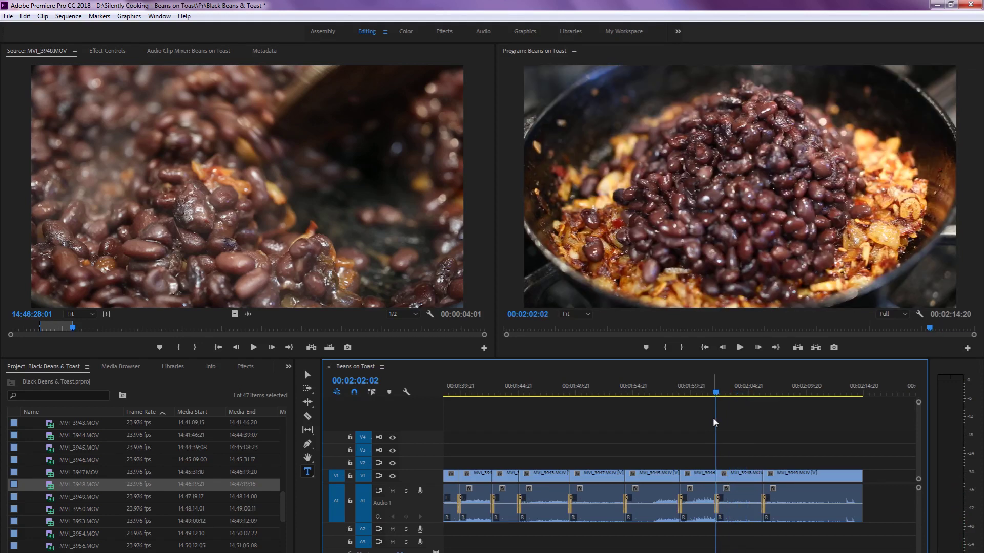
key("Up")
key("Up")
key("Up")
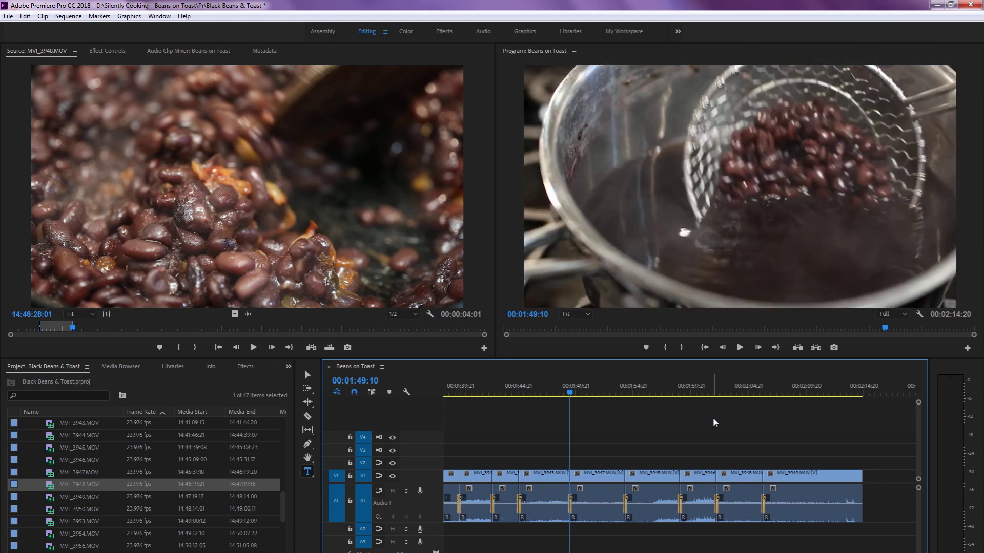
Examine the shots at the cuts from MVI_3947 through MVI_3949, and go to the sequence end at 00:02:14:20
key("Down")
key("Down")
key("Up")
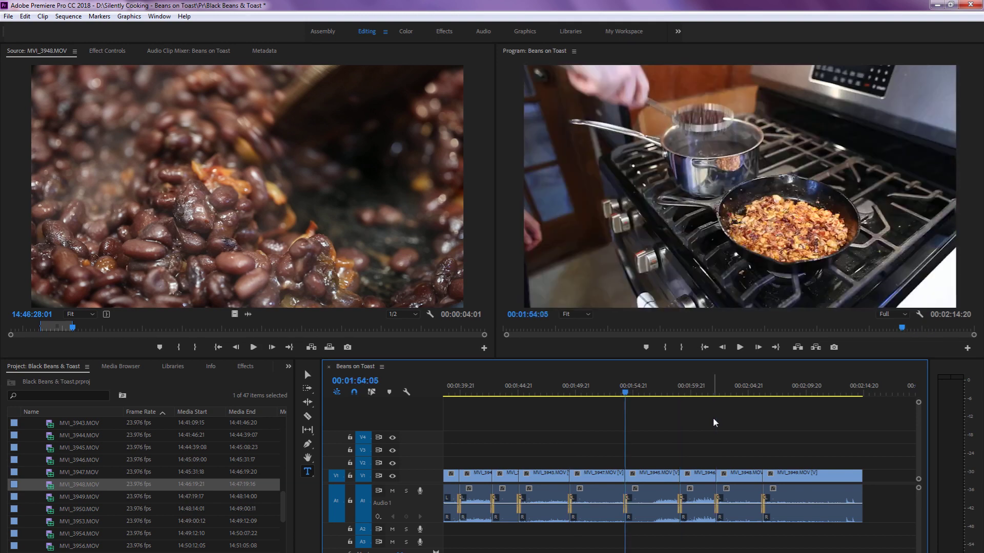
key("Up")
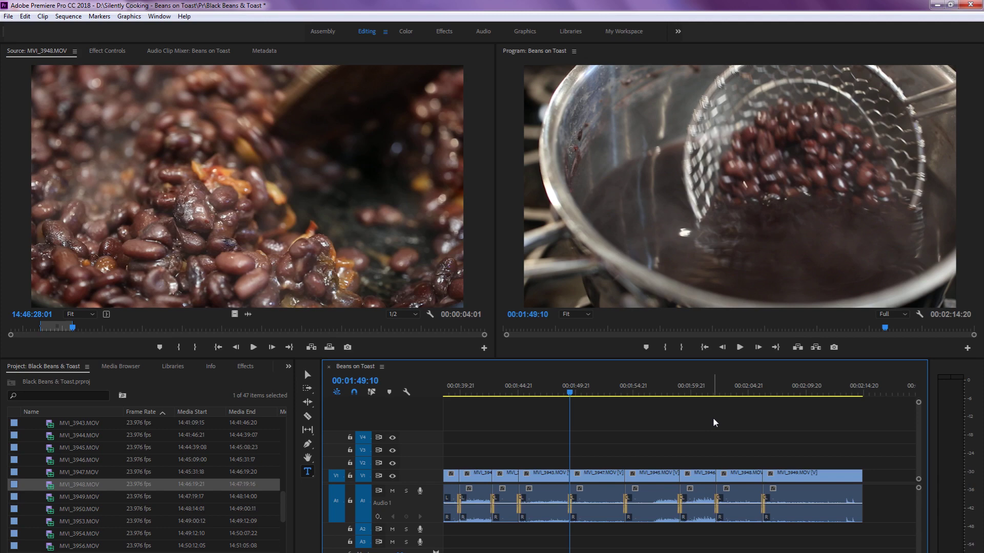
key("Down")
key("Up")
key("Down")
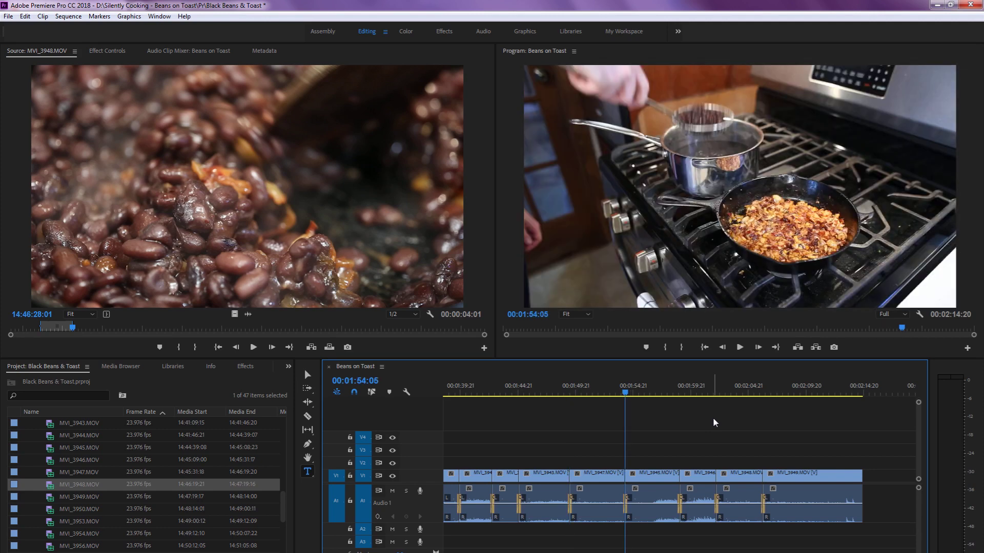
key("Down")
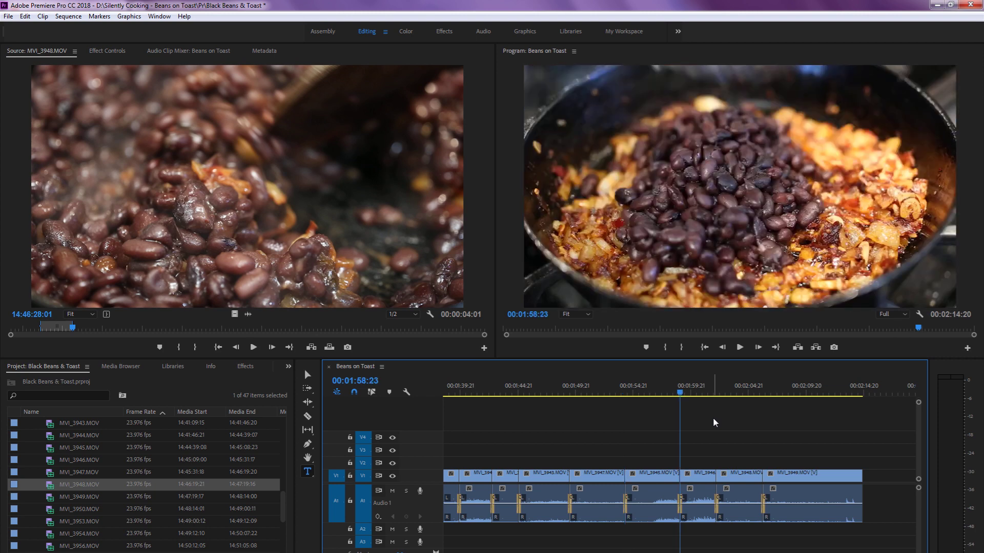
key("Down")
key("Down")
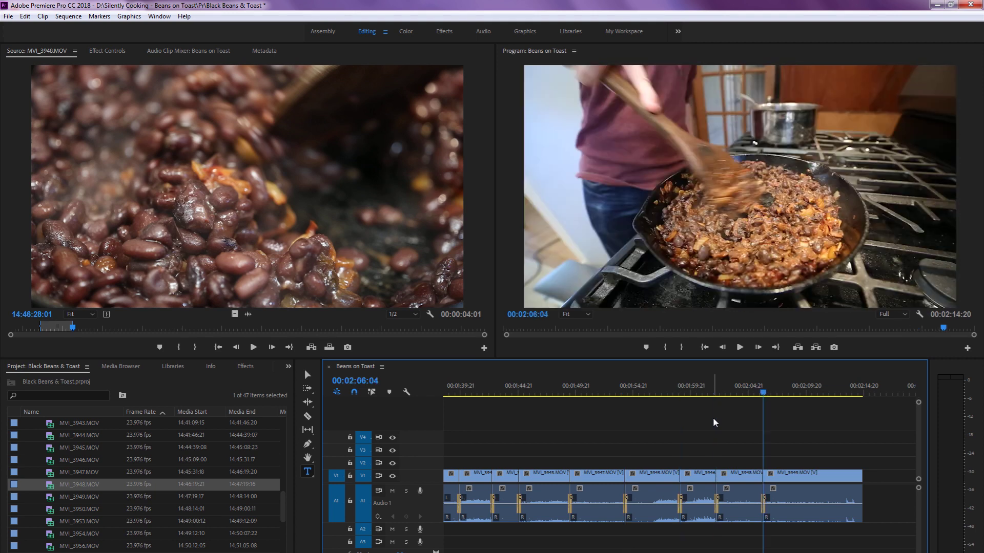
key("Up")
key("Up")
key("Down")
key("Up")
key("Down")
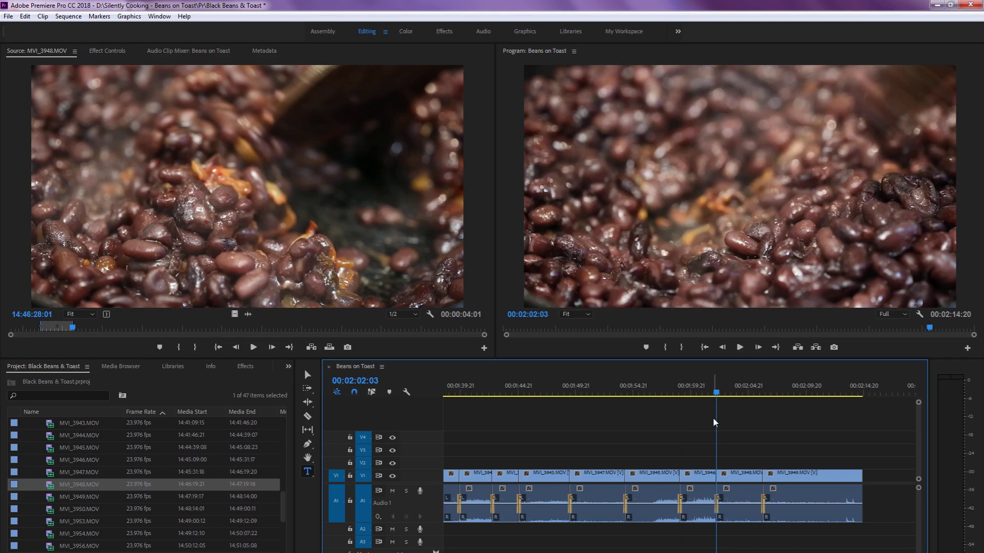
key("Up")
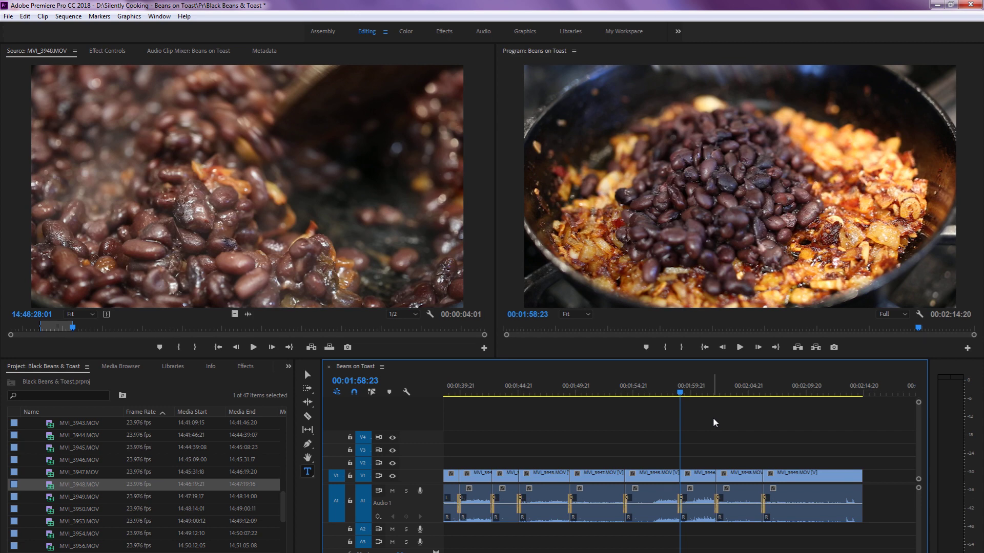
key("Up")
key("Down")
key("Down")
key("Up")
key("Down")
key("Up")
key("Down")
key("Up")
key("Down")
key("Up")
key("Down")
key("Up")
key("Up")
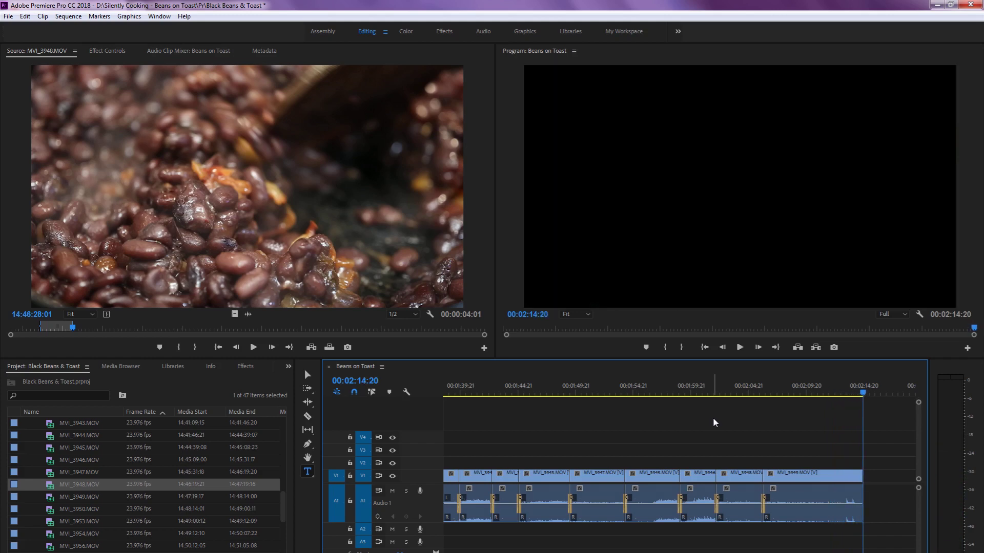
Compare the opening frames of MVI_3949 and the source clips after it, and load MVI_3950 as the source
double_click(48, 498)
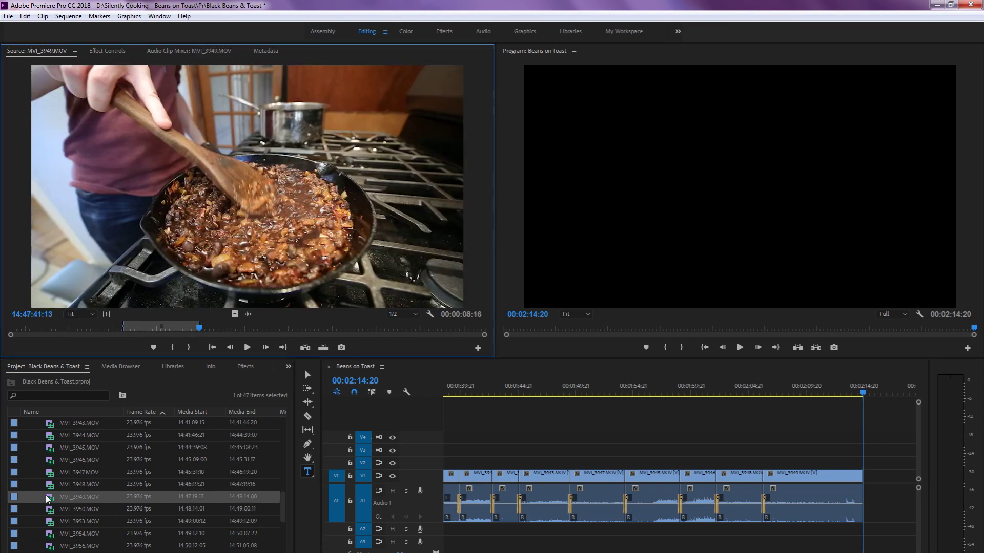
double_click(50, 509)
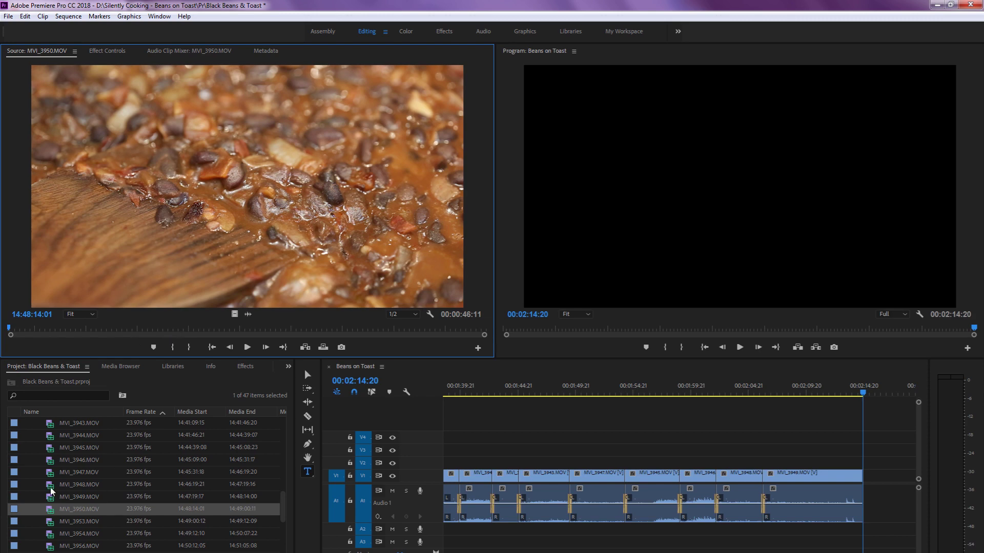
double_click(53, 497)
left_click(52, 509)
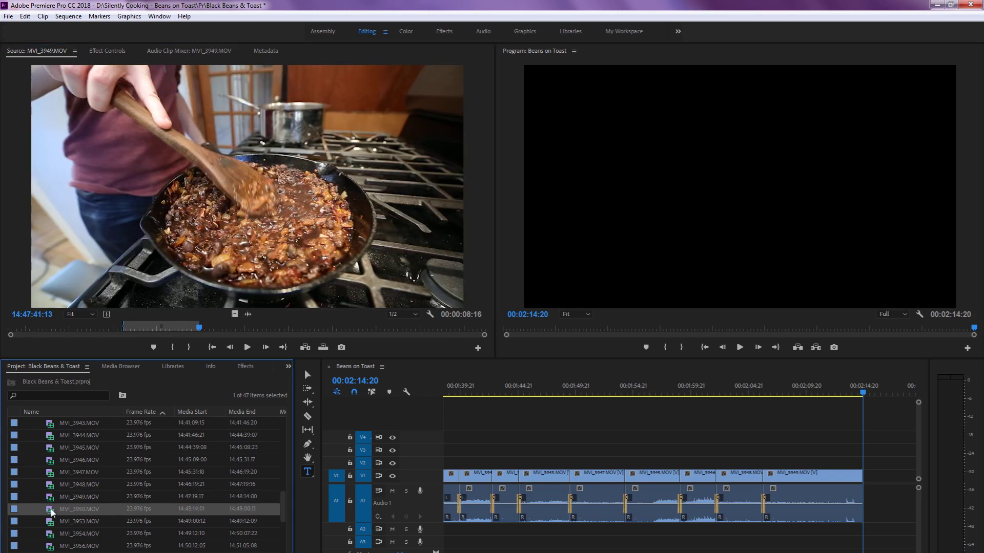
double_click(49, 512)
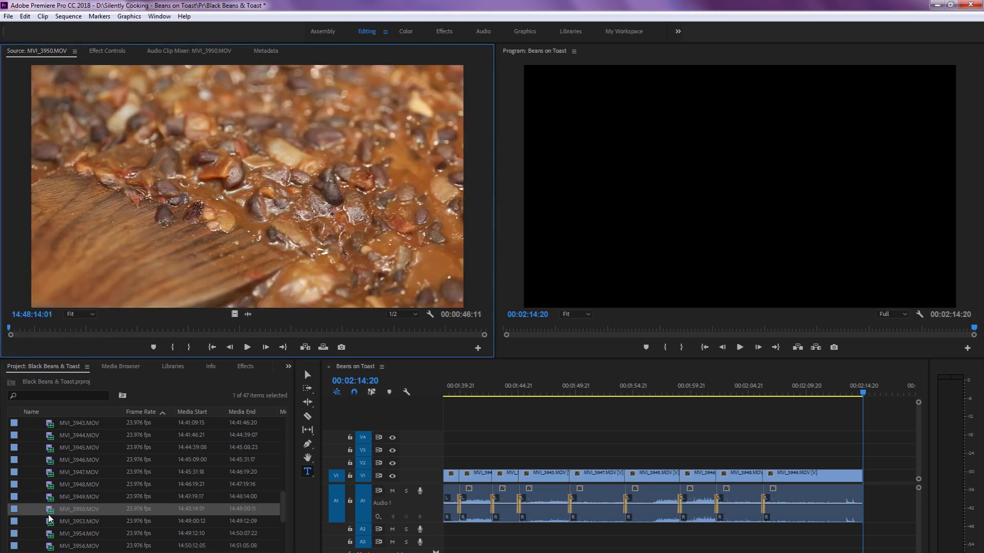
double_click(50, 521)
double_click(55, 507)
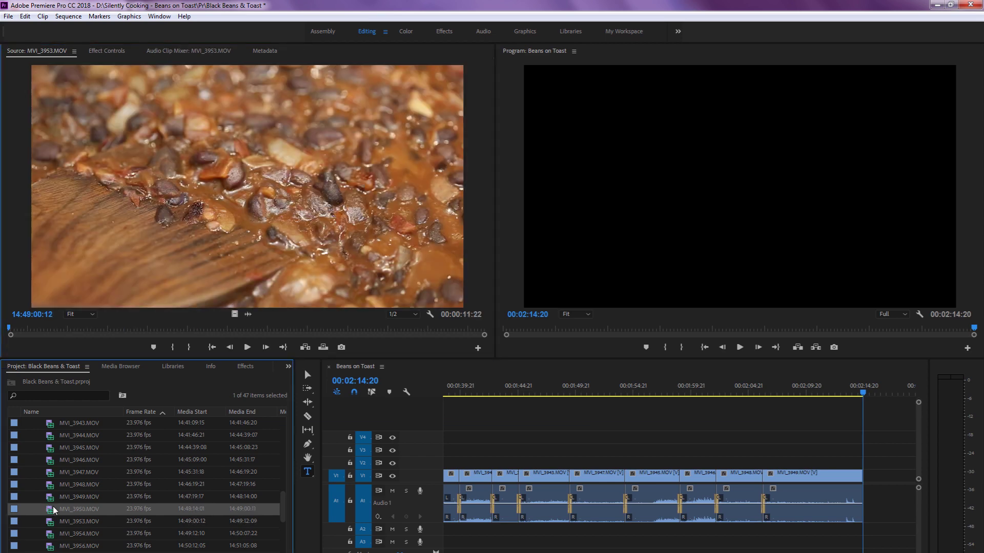
Mark the seasoning shot in MVI_3950 as a 00:00:03:17 section with its Out point at 14:48:26:04
left_click_drag(180, 335, 100, 336)
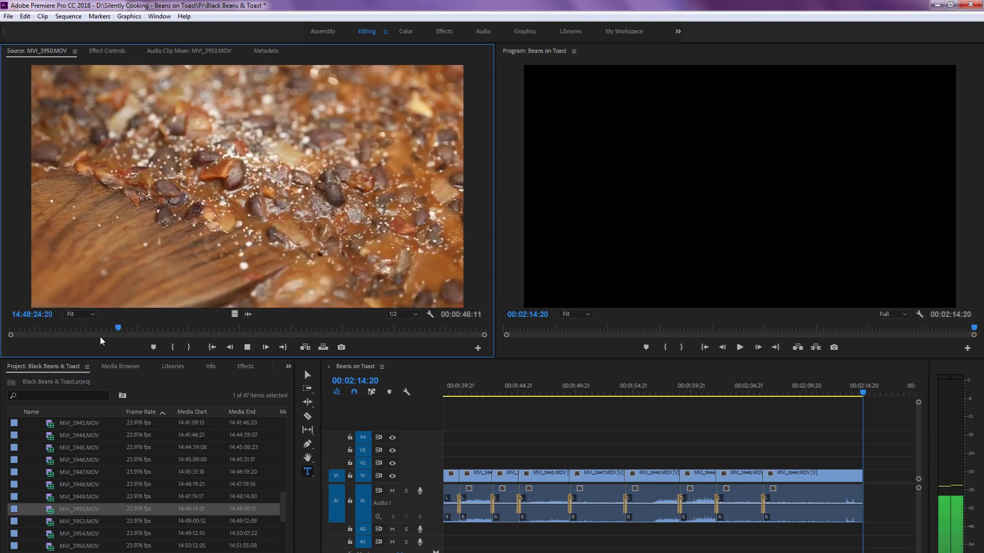
key("space")
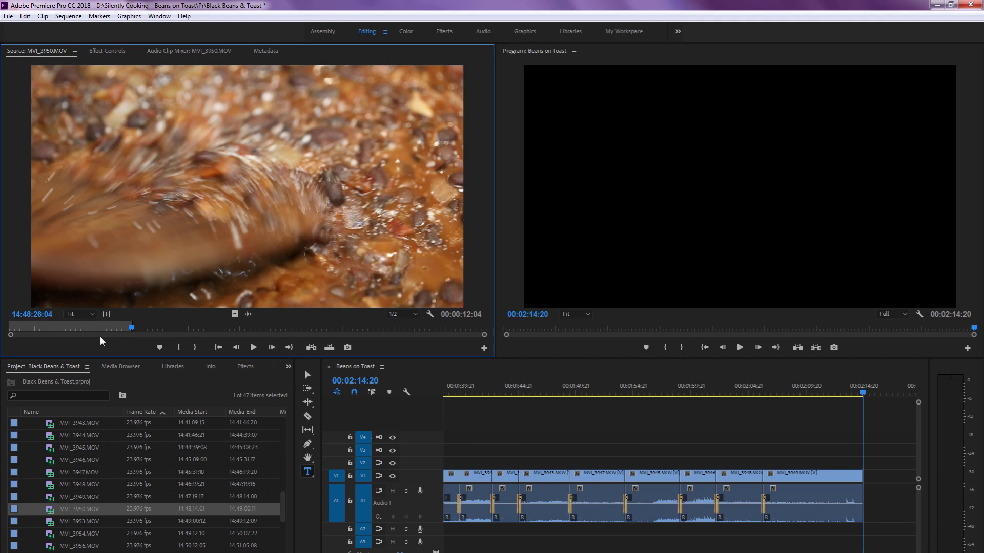
key("j")
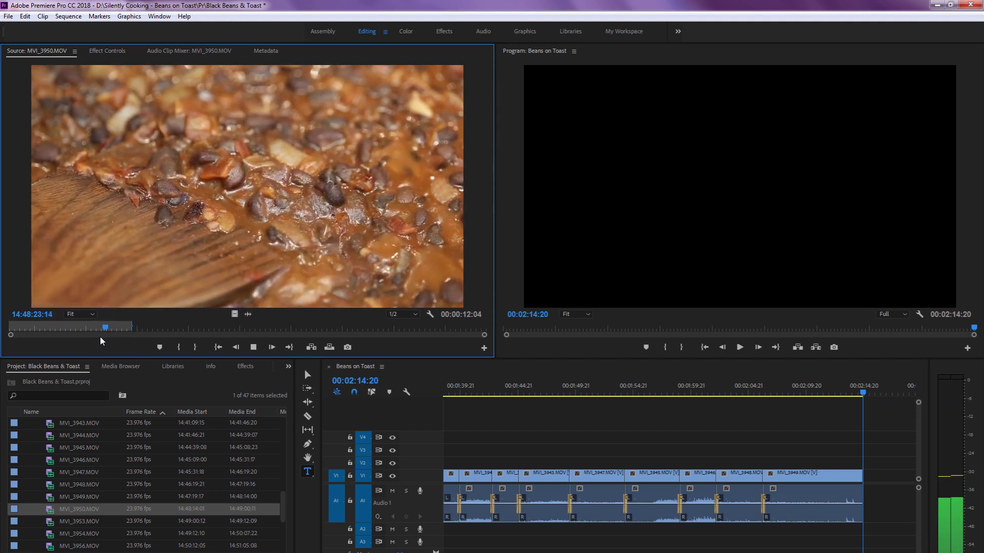
key("i")
key("l")
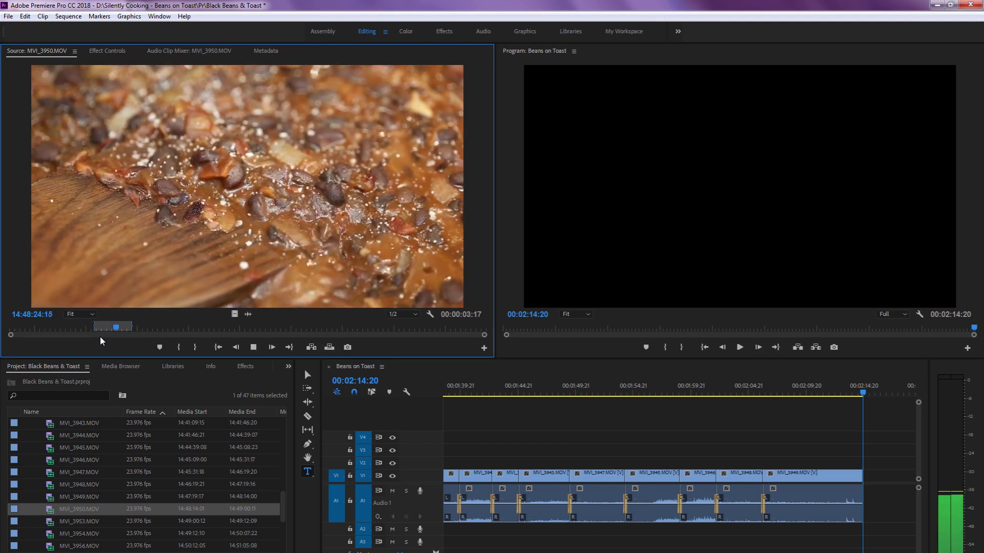
Append the marked MVI_3950 section at 00:02:14:20 and add an audio transition at its cut with MVI_3949
key(".")
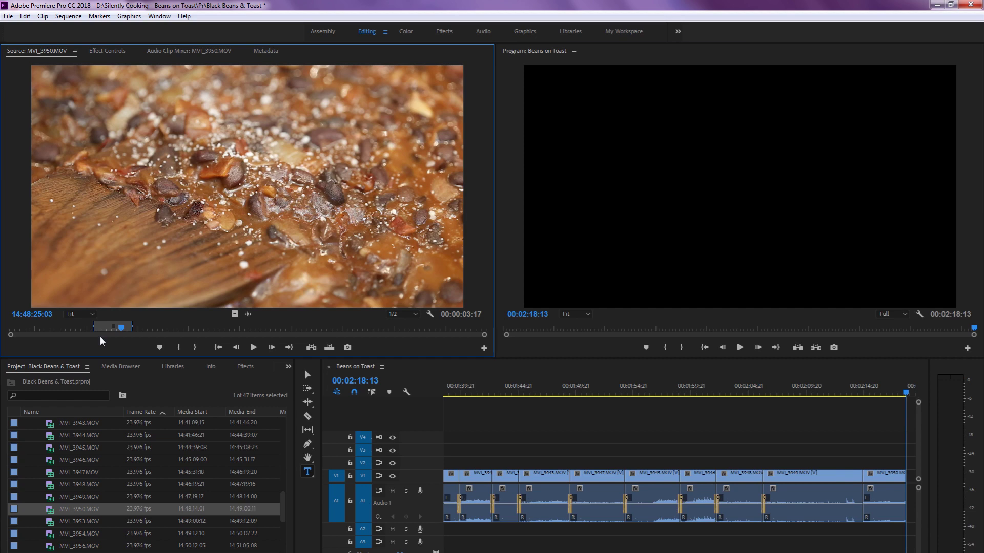
scroll(488, 406, "down", 5)
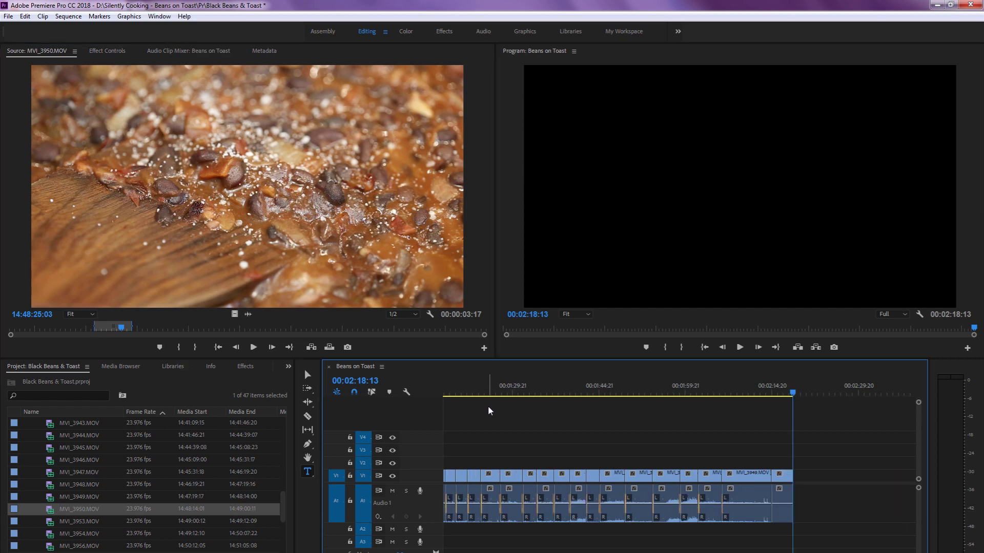
left_click(607, 382)
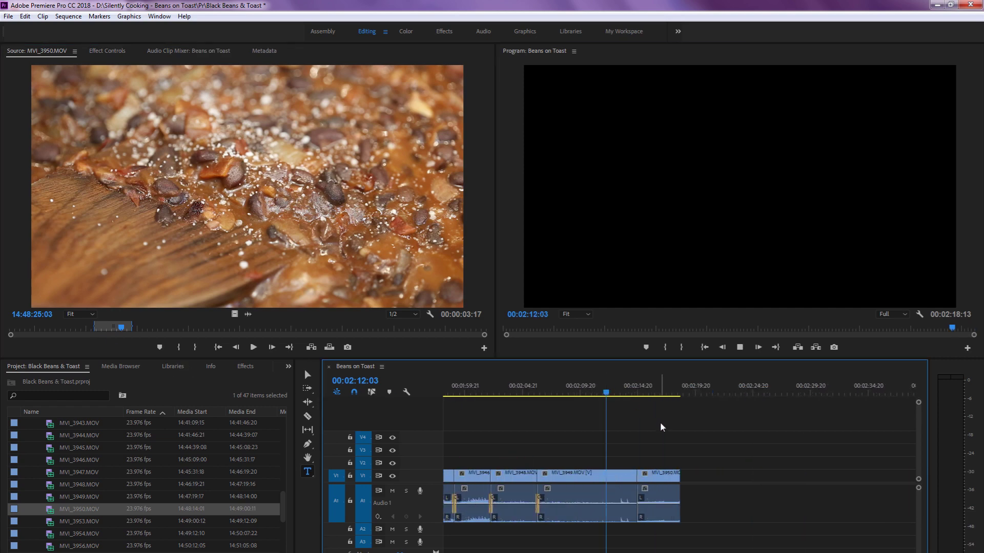
key("Down")
key("Up")
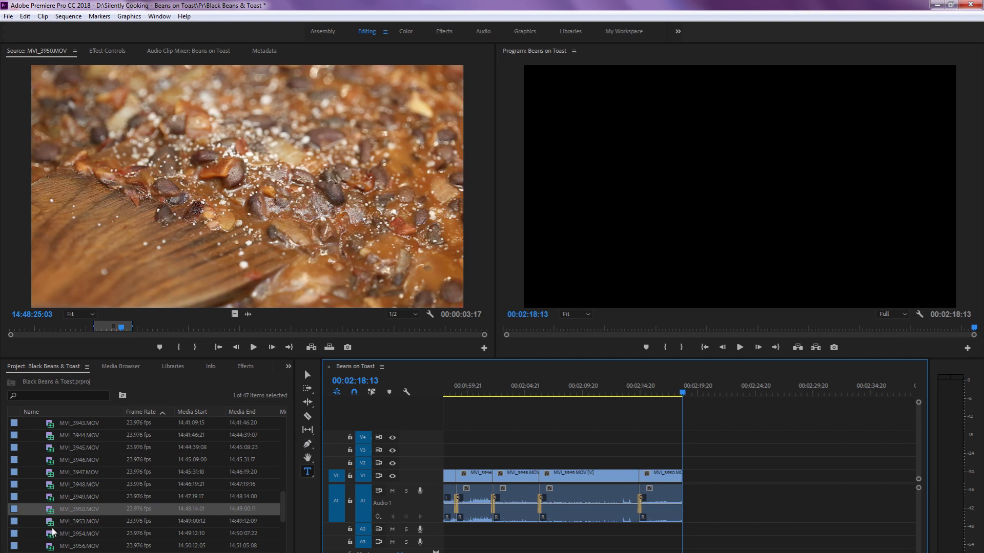
Review the seasoning action in the appended MVI_3950 clip, and return to the sequence end at 00:02:18:13
left_click(655, 389)
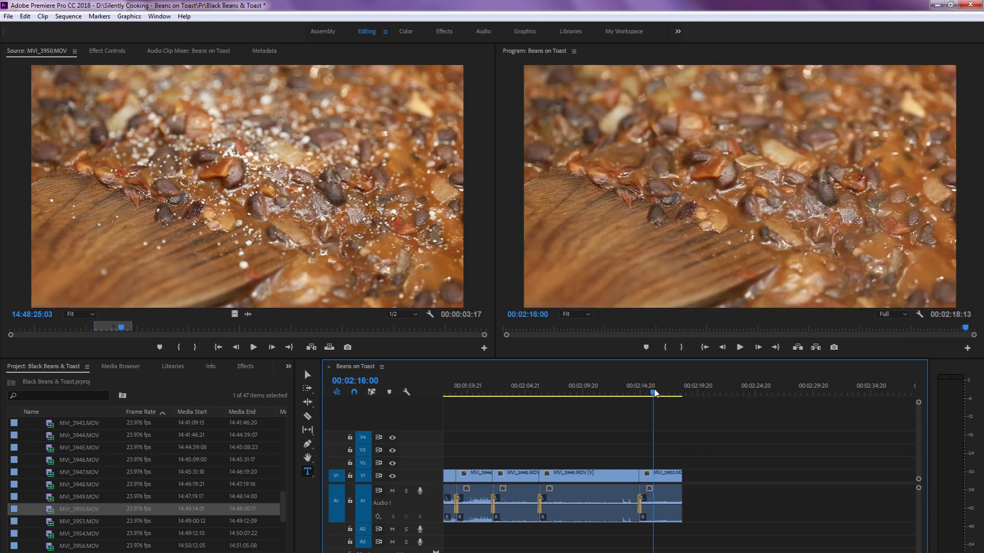
key("minus")
key("equal")
key("equal")
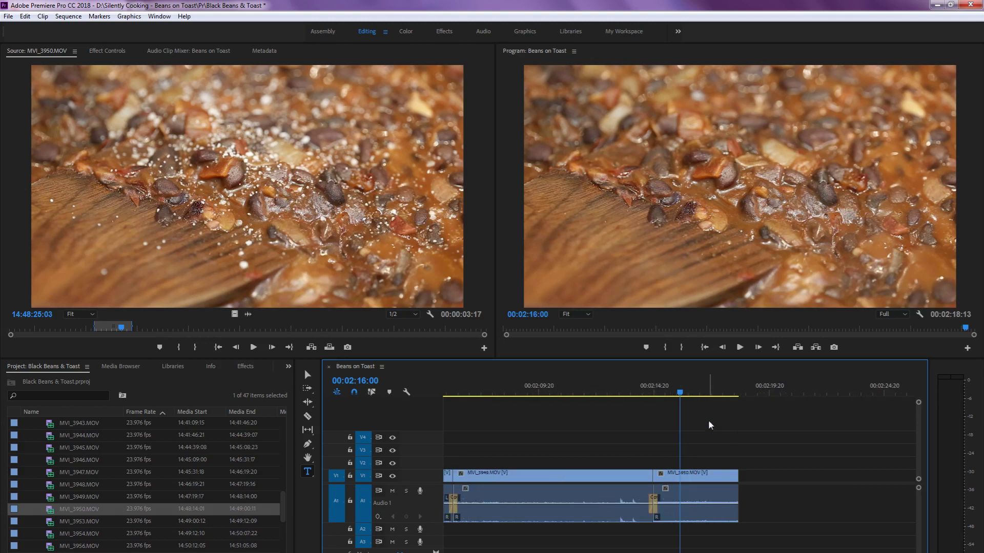
left_click(700, 396)
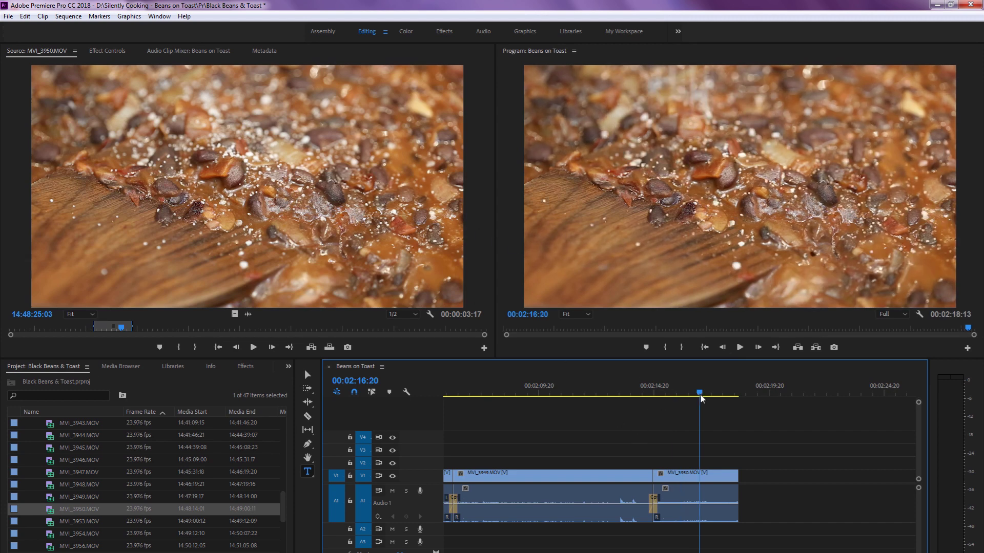
left_click_drag(701, 398, 674, 395)
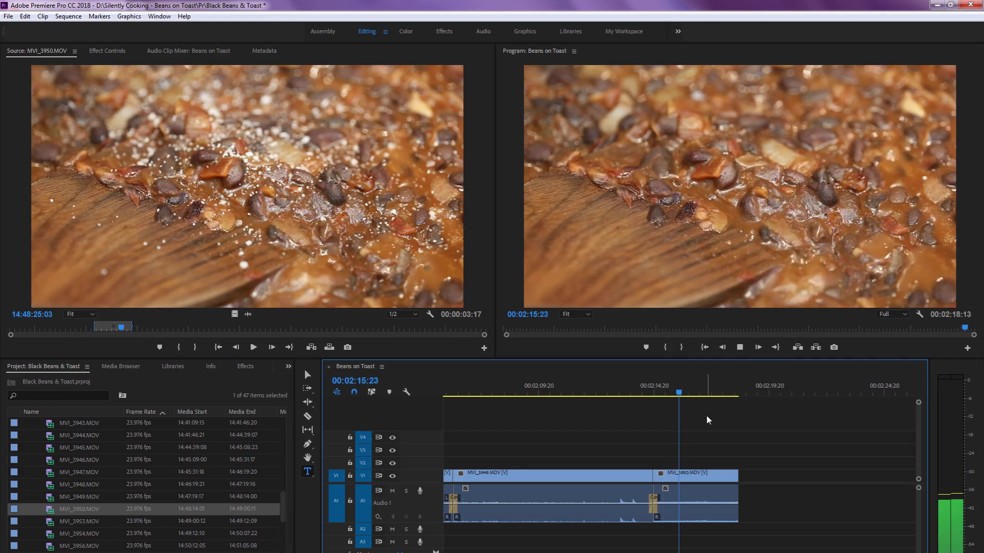
key("space")
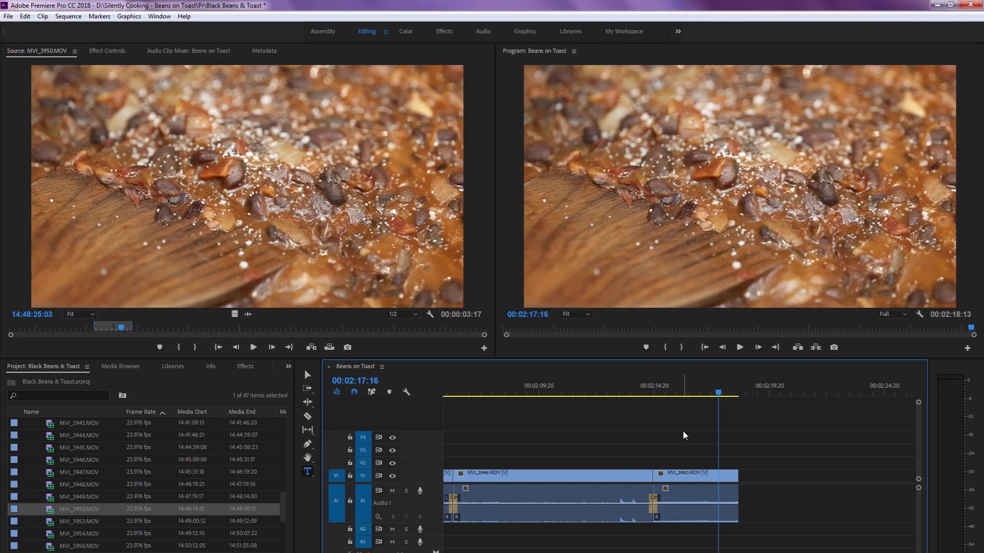
scroll(683, 436, "down", 3)
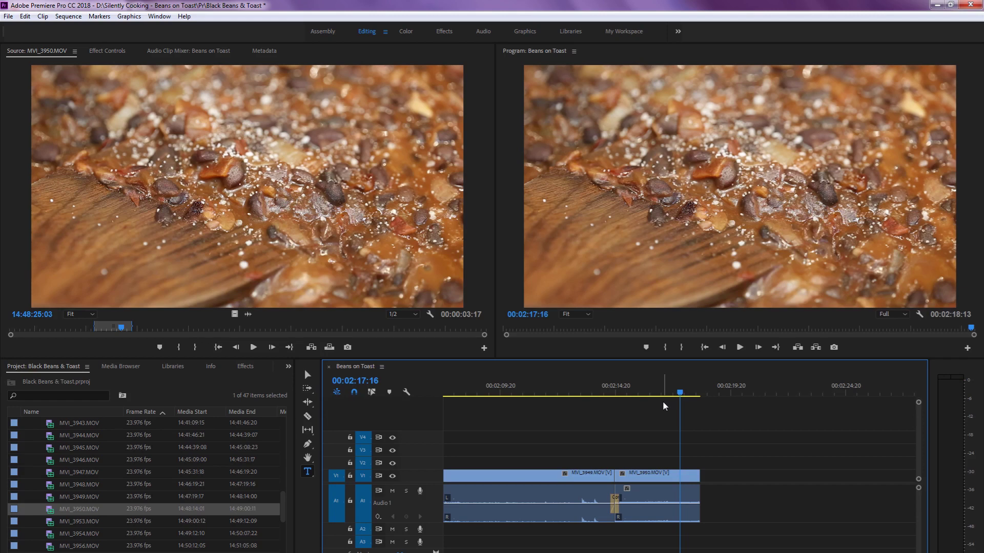
key("End")
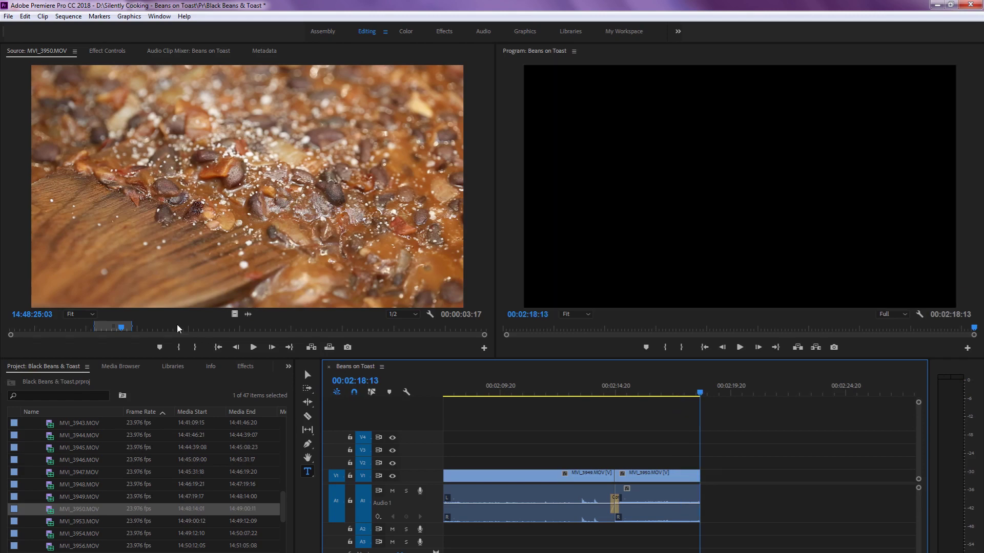
key("shift+k")
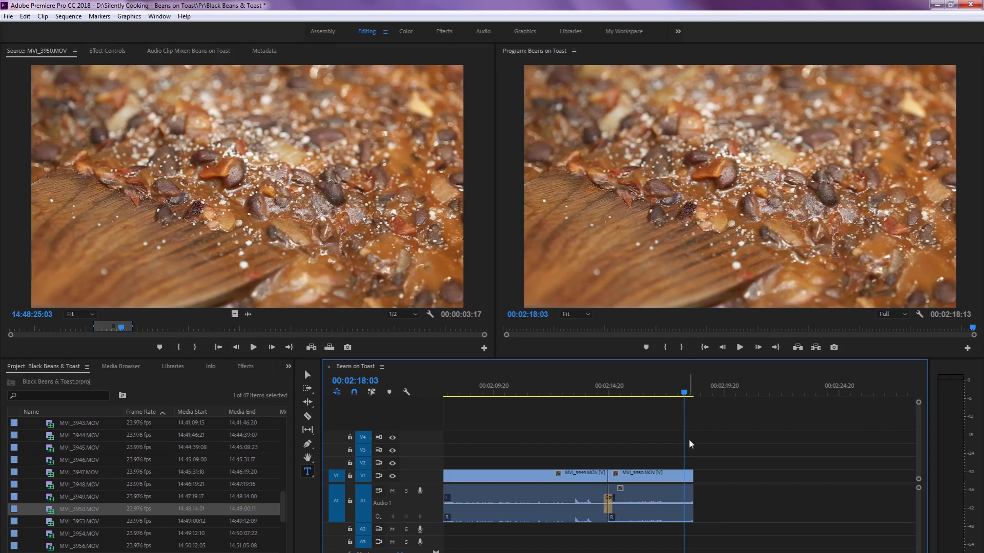
key("End")
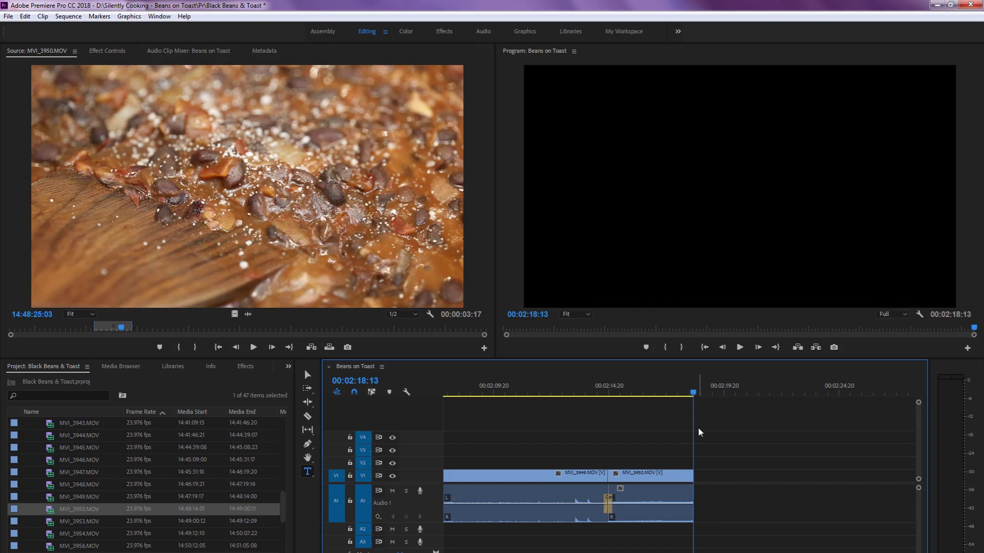
Load the MVI_3953 source clip and play it up to 14:49:07:00
double_click(56, 520)
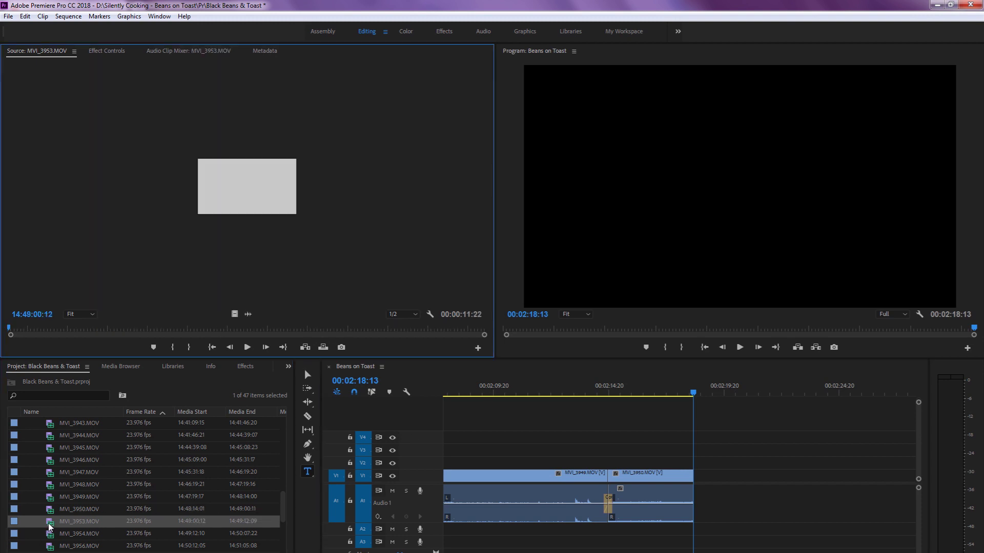
key("space")
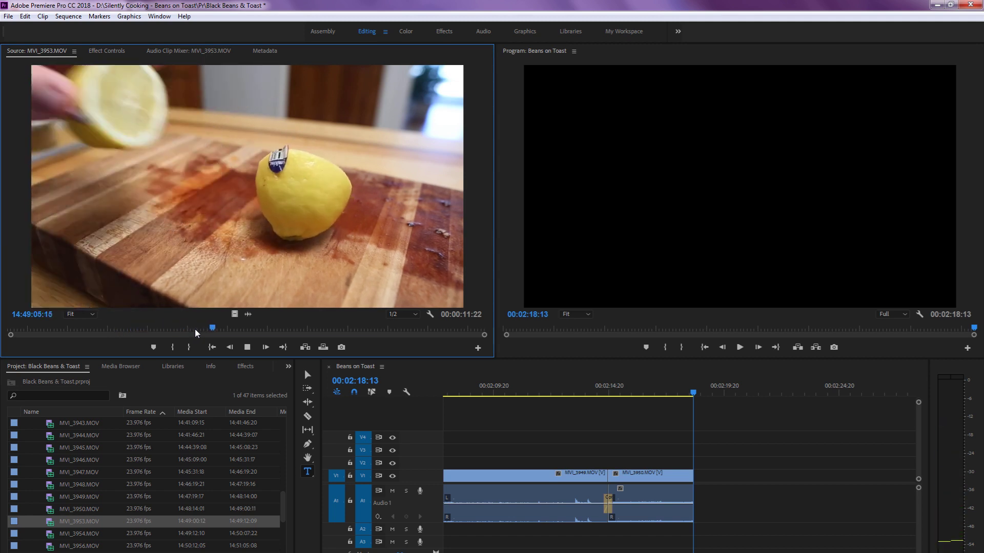
key("space")
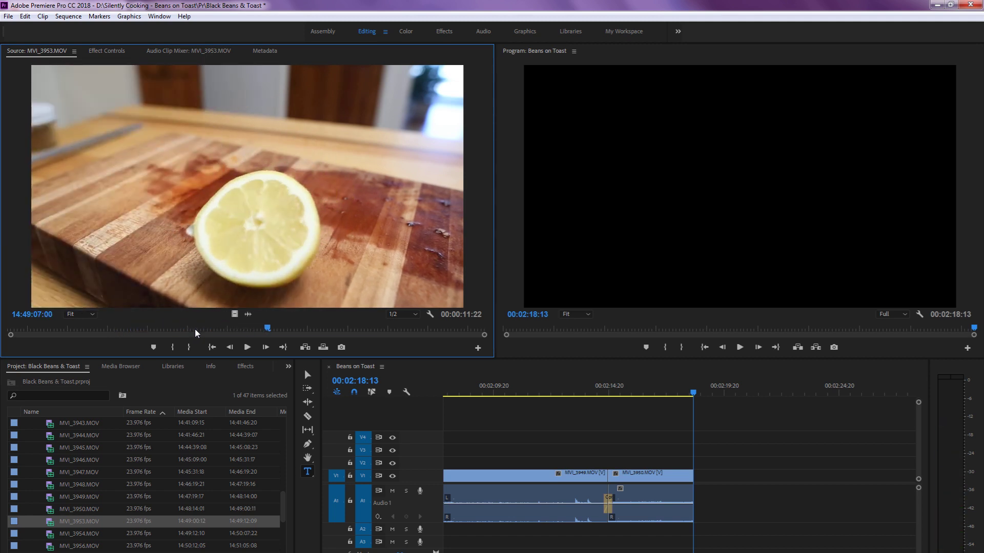
key("alt+Tab")
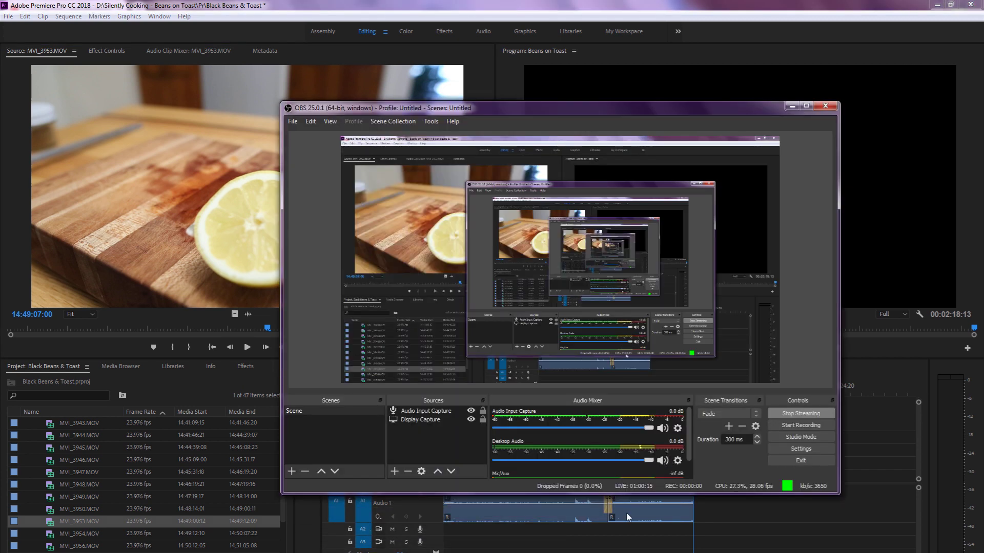
key("alt+Tab")
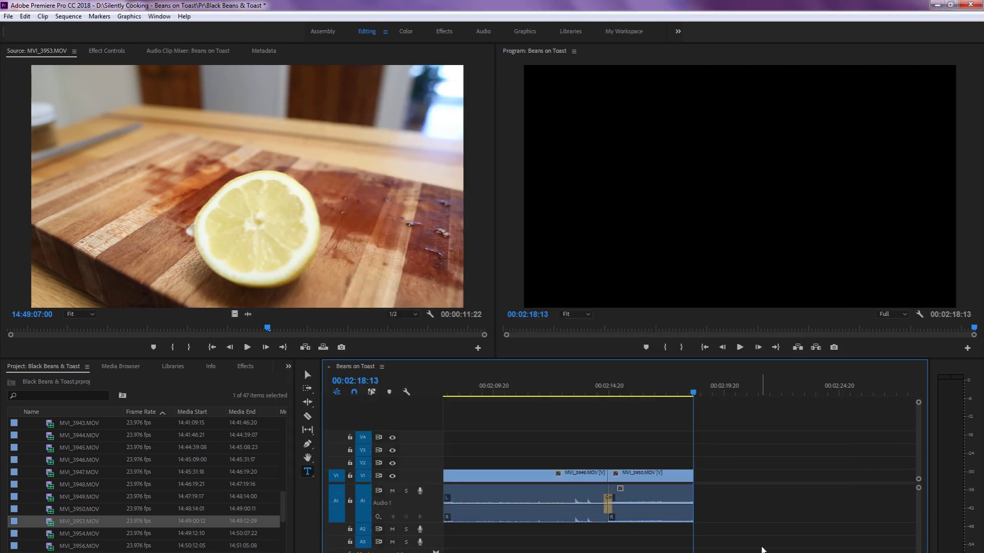
Play the seasoning clip in the sequence from 00:02:16:05 through to the sequence end
left_click(639, 395)
scroll(714, 415, "up", 1)
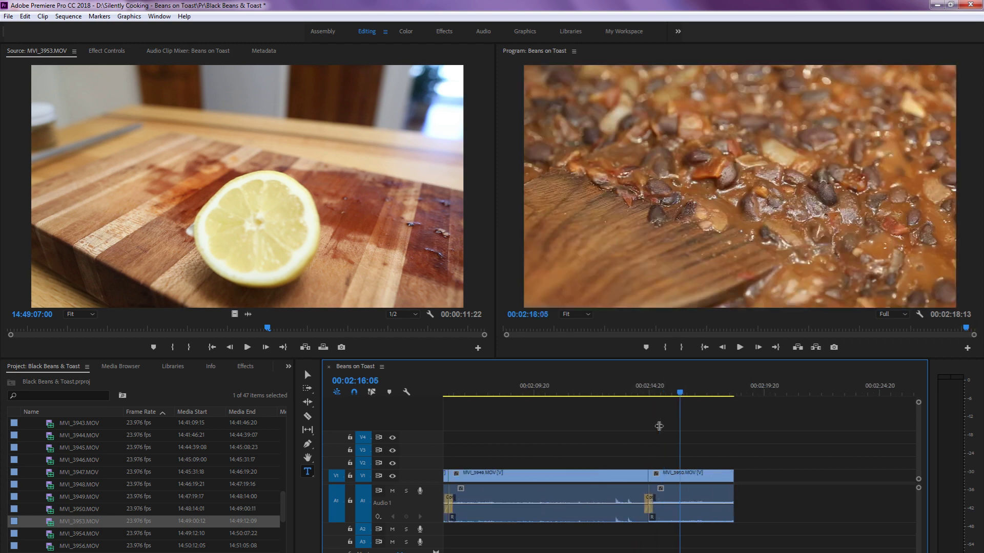
key("equal")
key("space")
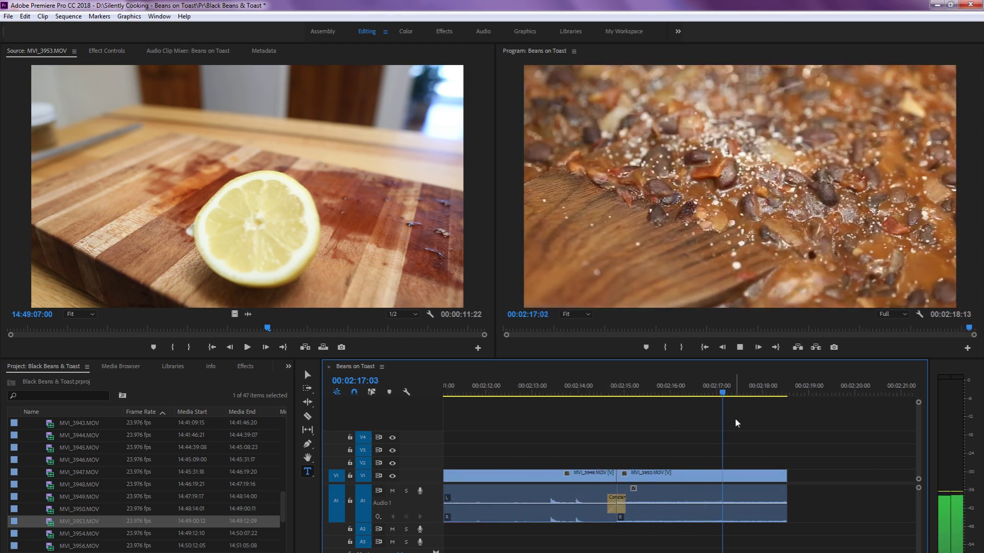
key("minus")
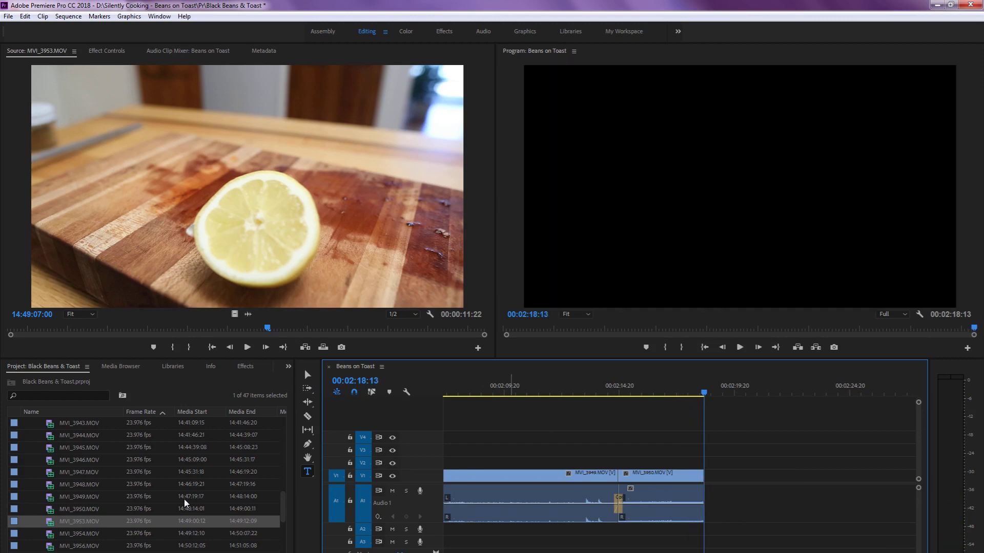
Reload the MVI_3953 source clip and mark its In point at 14:49:04:13, as the knife cuts into the lemon
double_click(53, 533)
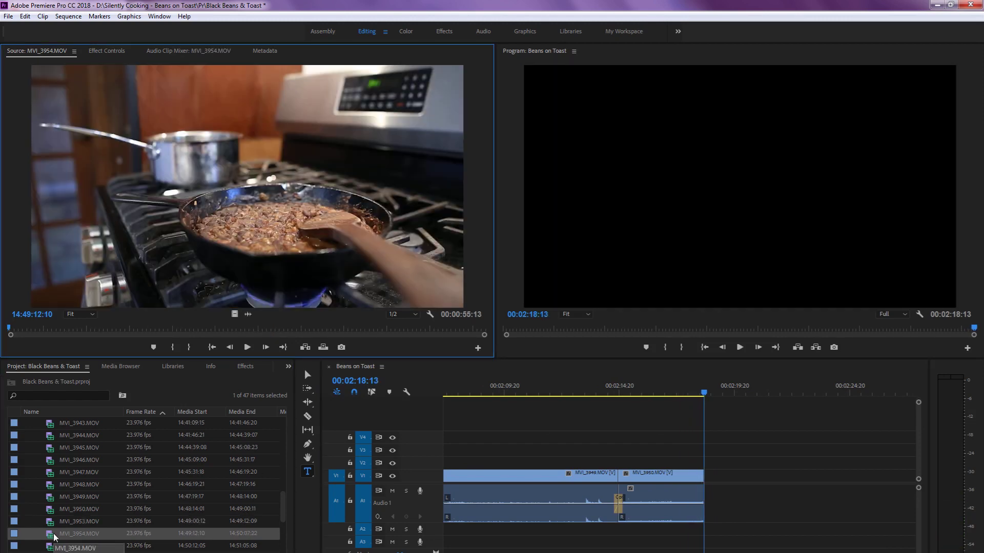
double_click(52, 521)
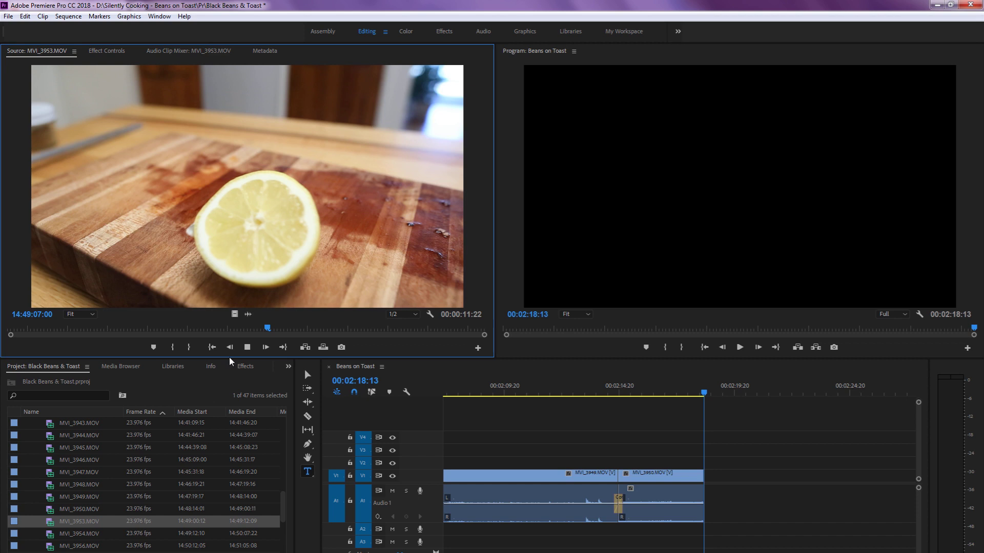
key("space")
left_click_drag(275, 326, 154, 325)
key("space")
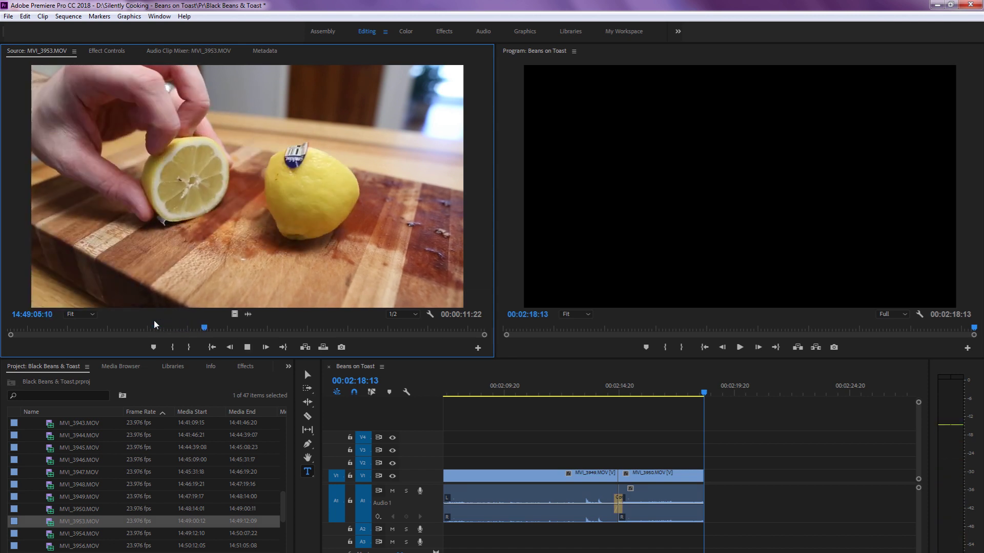
left_click(153, 321)
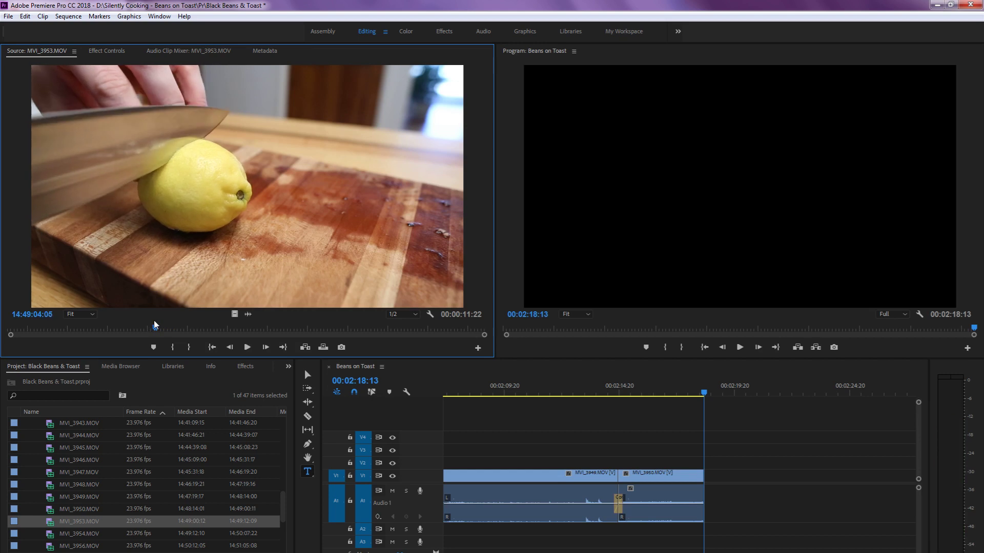
key("Right")
key("Right")
key("Right")
key("Right")
key("Right")
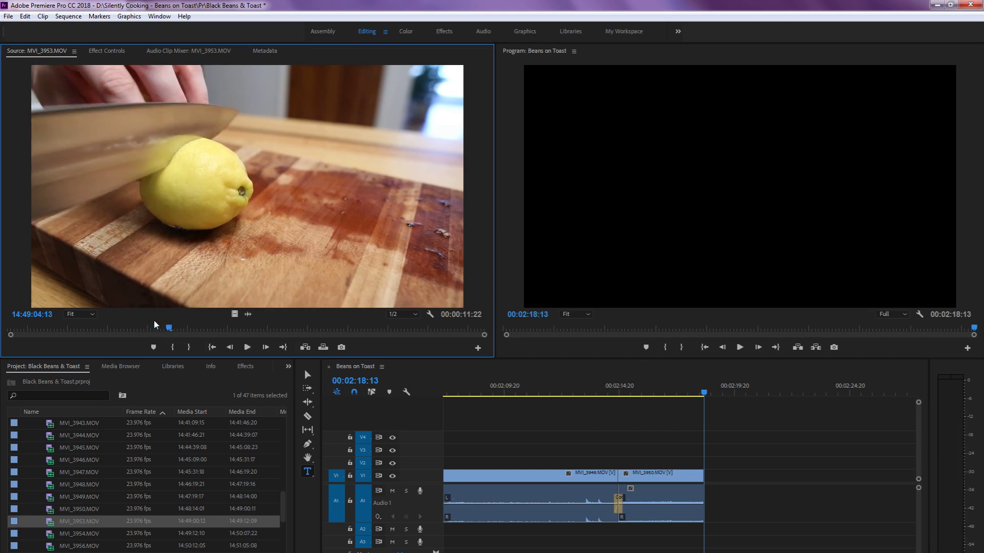
key("i")
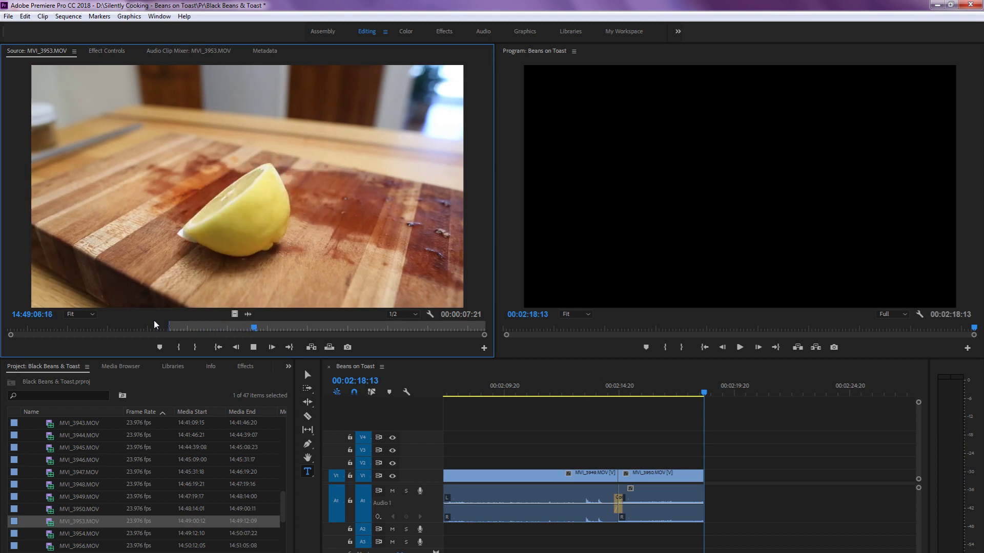
Mark the MVI_3953 Out point at 14:49:05:16 and append the lemon-cutting section to the sequence at 00:02:18:13
key("j")
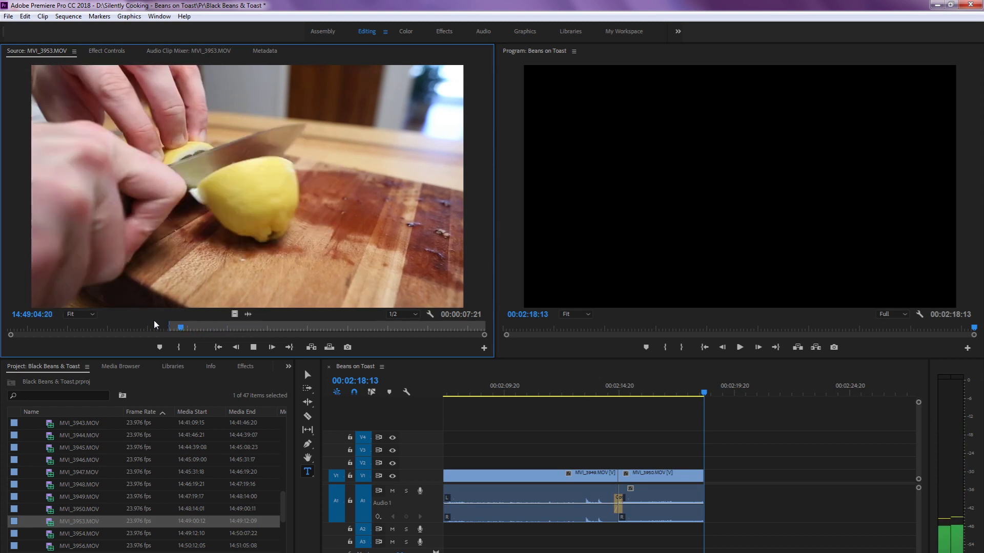
key("l")
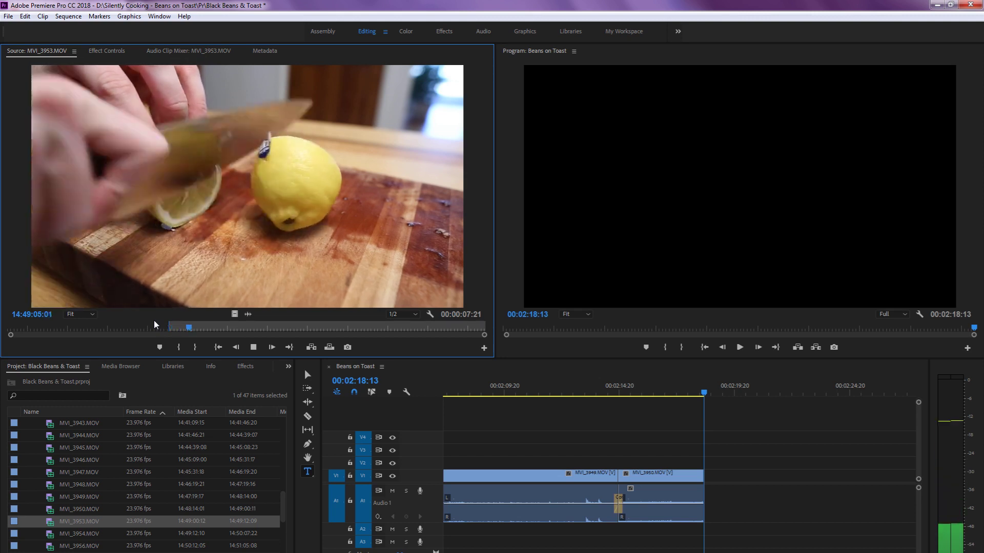
key("k")
key("Right")
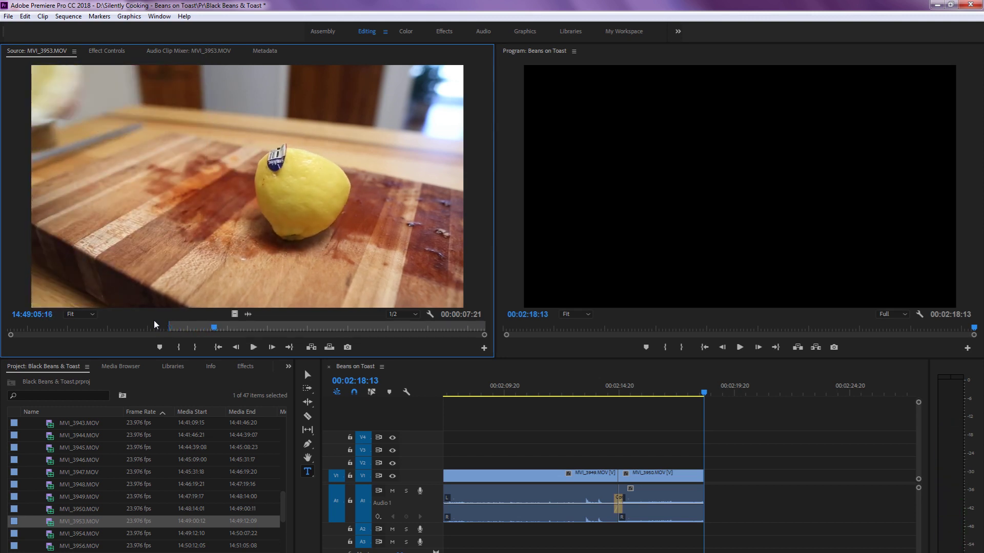
key("o")
key("period")
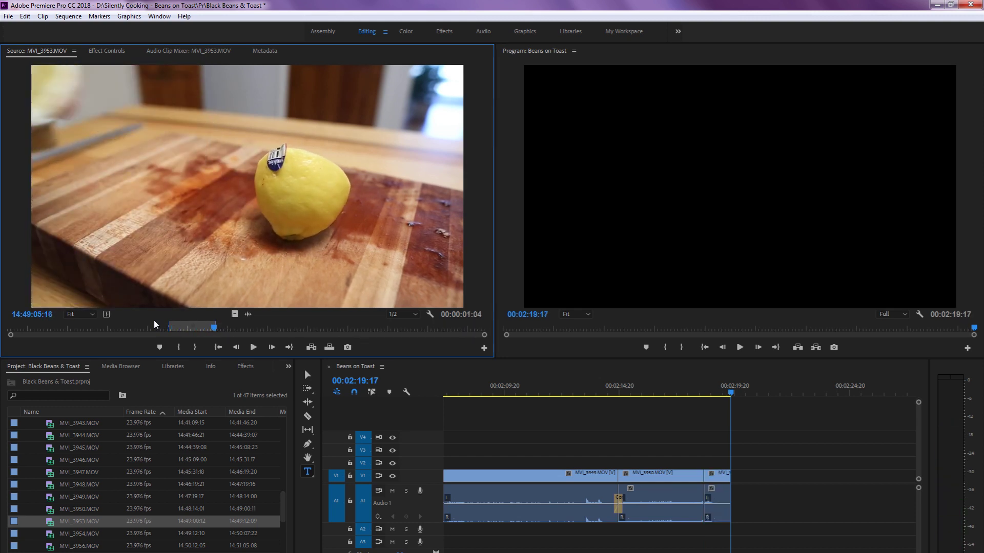
Check MVI_3954, MVI_3956 and MVI_3957, and load MVI_3958 with its In point at 14:51:46:18 for the lemon squeezing
left_click(48, 537)
double_click(48, 537)
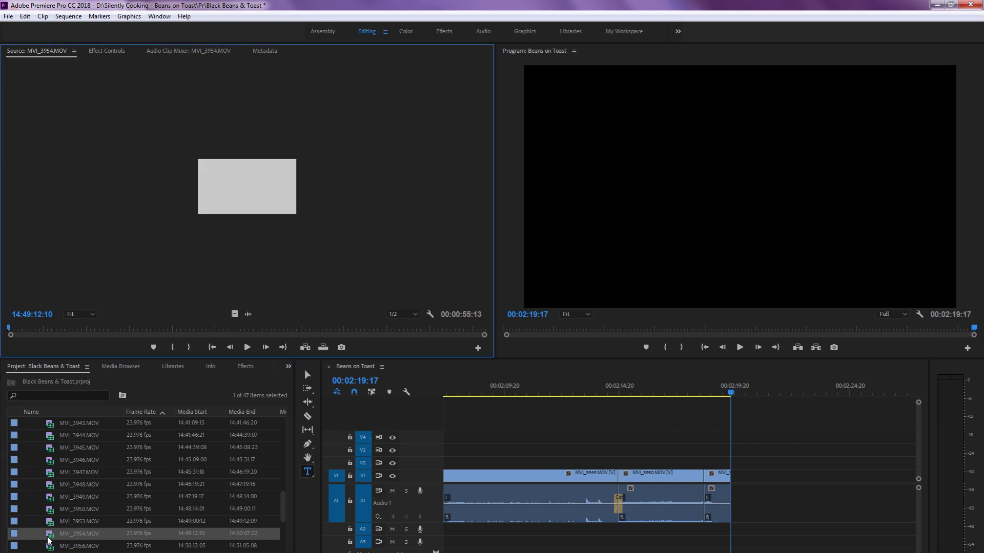
scroll(97, 469, "down", 2)
double_click(48, 522)
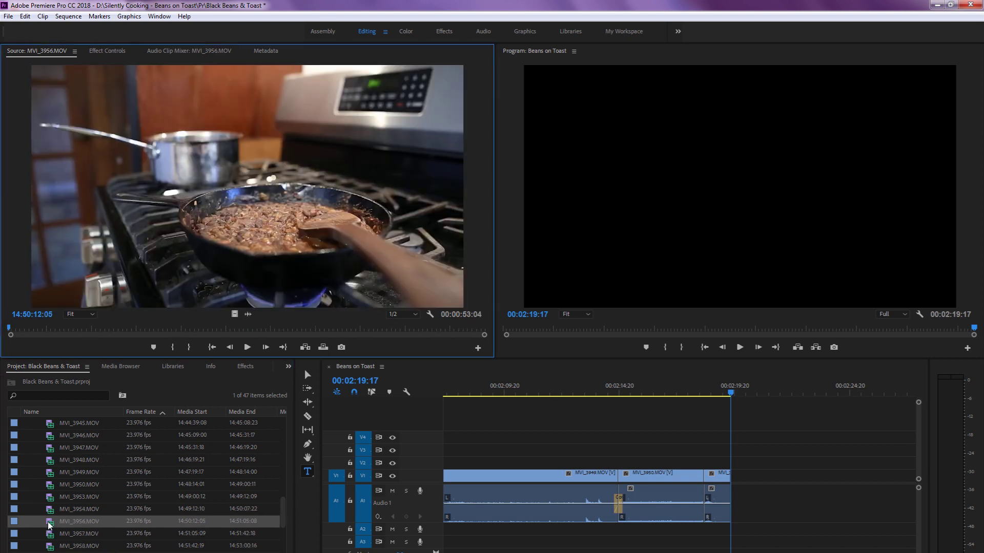
double_click(50, 533)
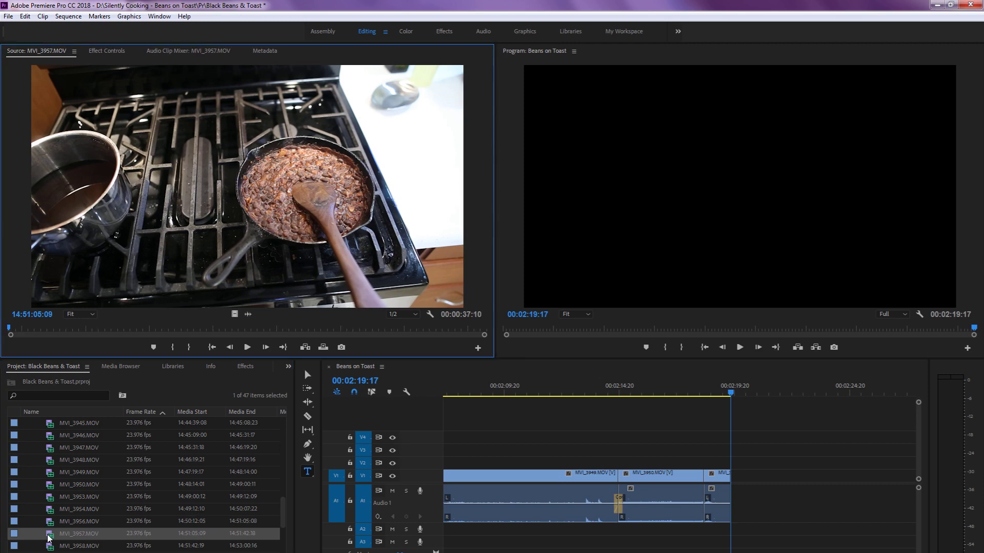
scroll(49, 527, "down", 2)
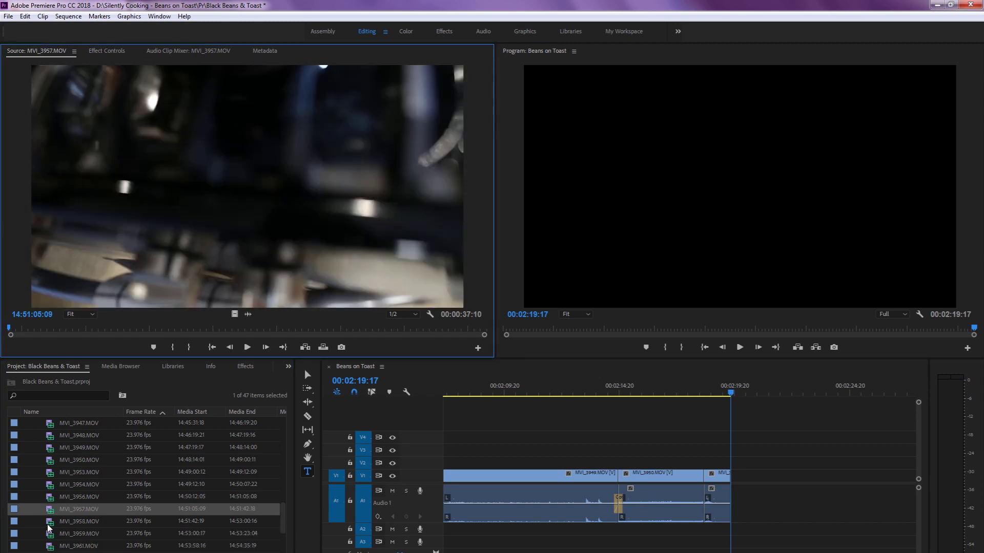
double_click(48, 526)
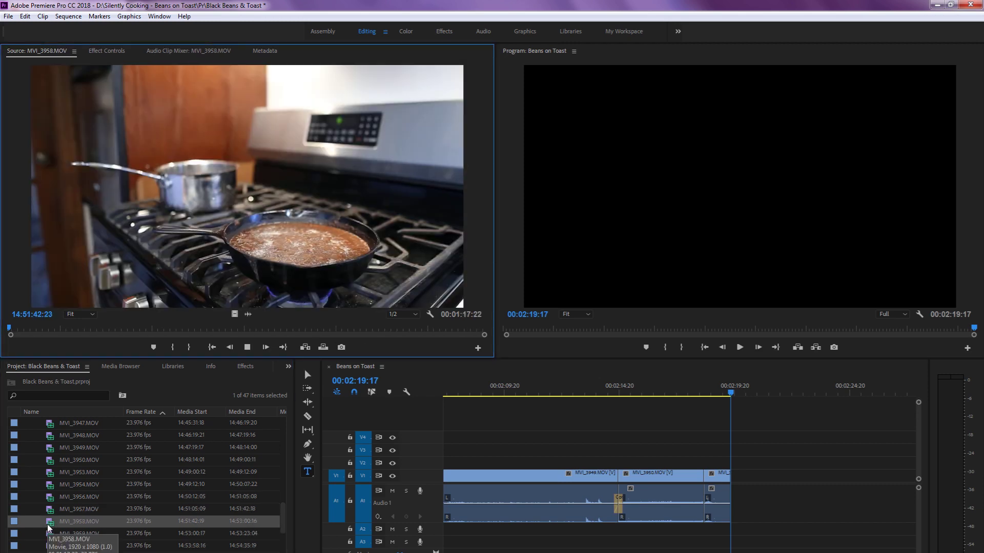
key("space")
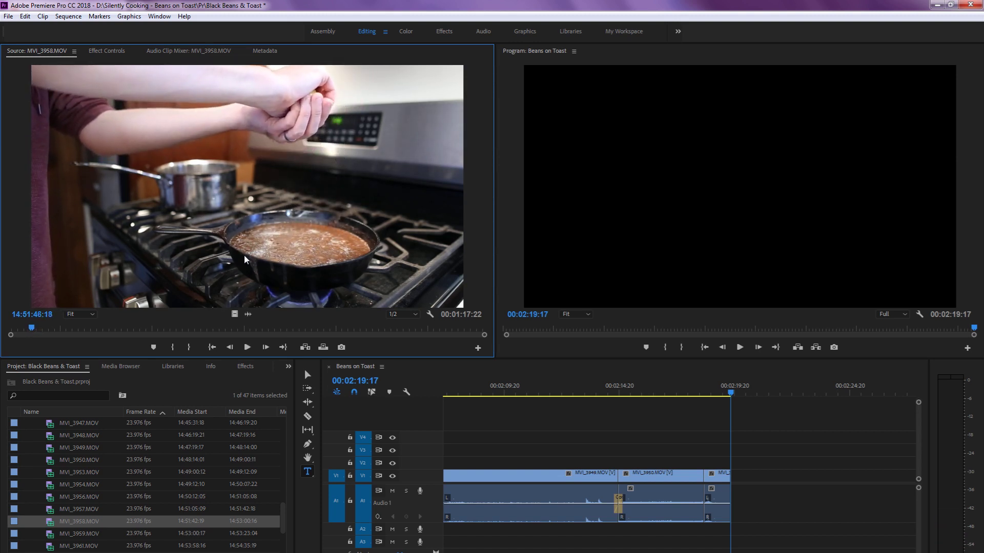
key("space")
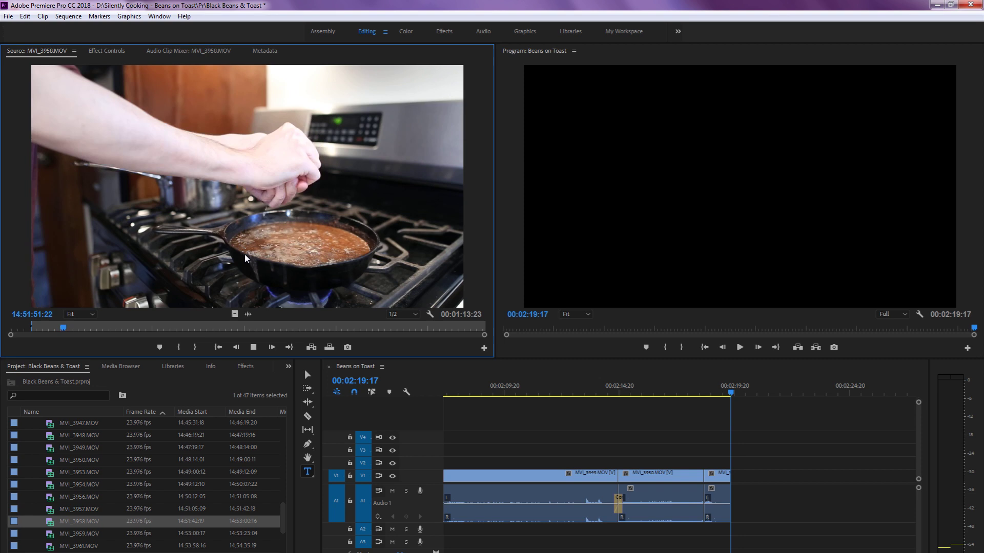
Mark the MVI_3958 Out point at 14:51:52:19 and append the lemon-squeezing section to the sequence at 00:02:19:17
key("o")
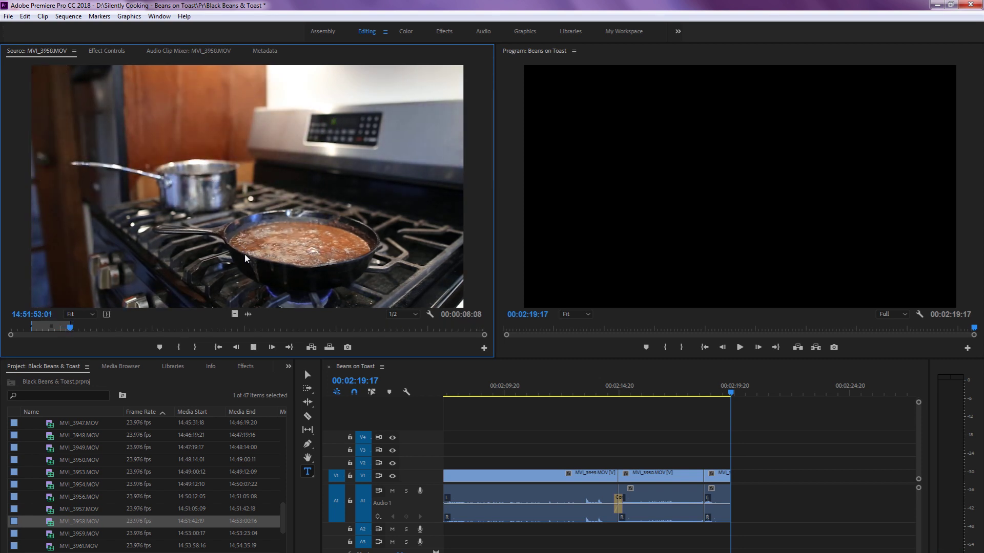
key("shift+k")
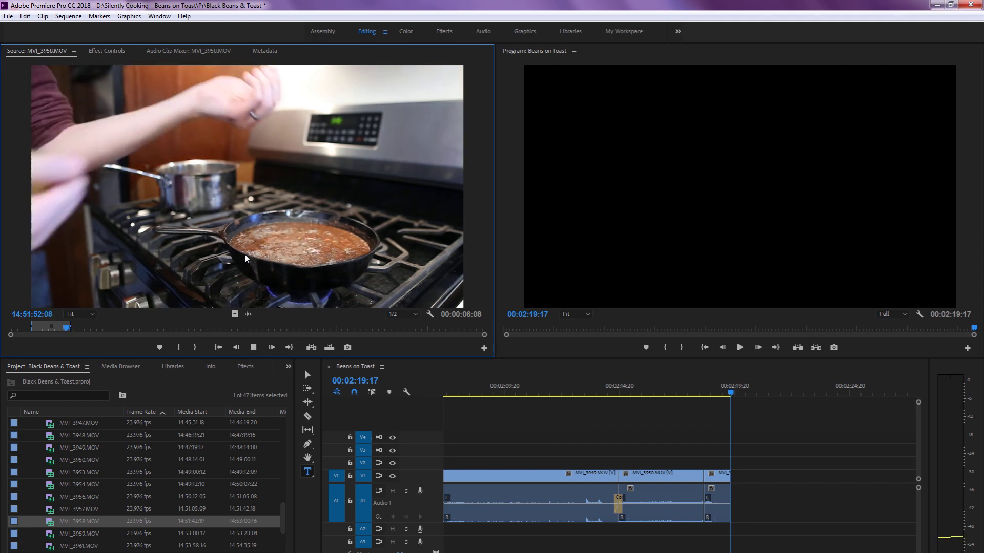
key("j")
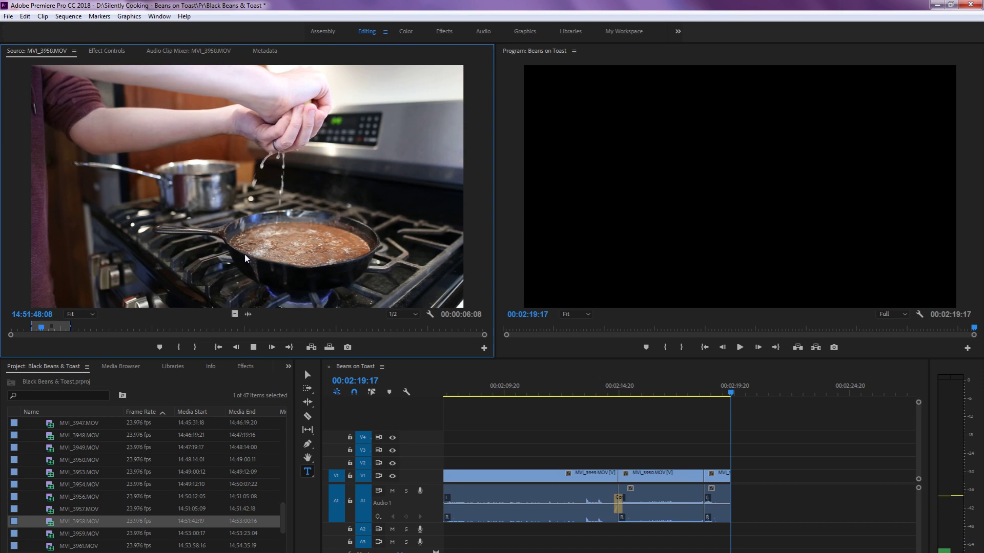
key("l")
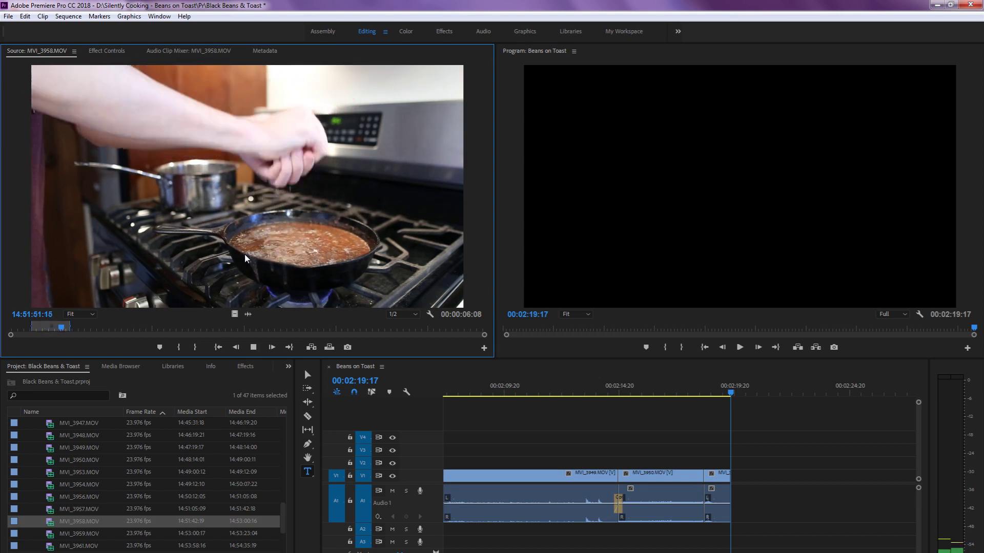
key("k")
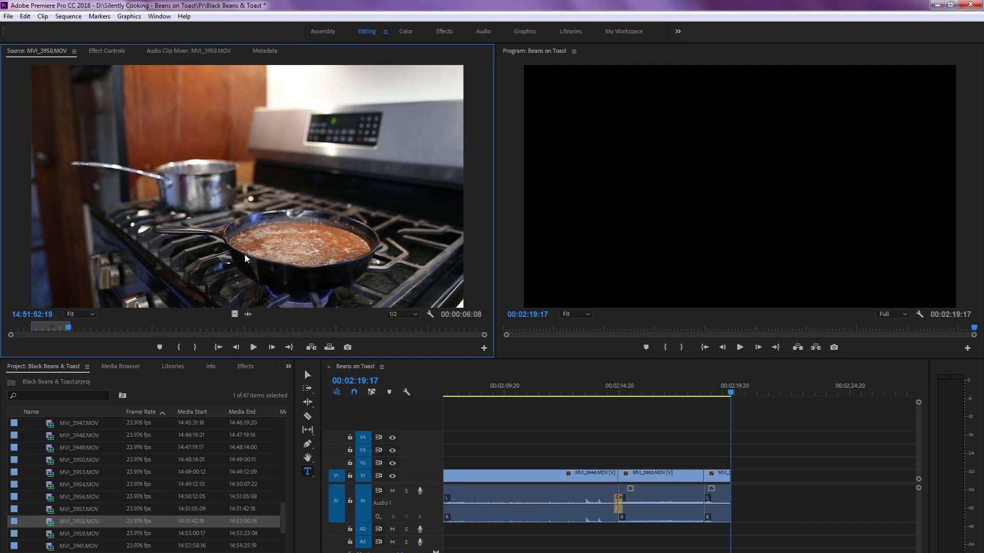
key("o")
key("period")
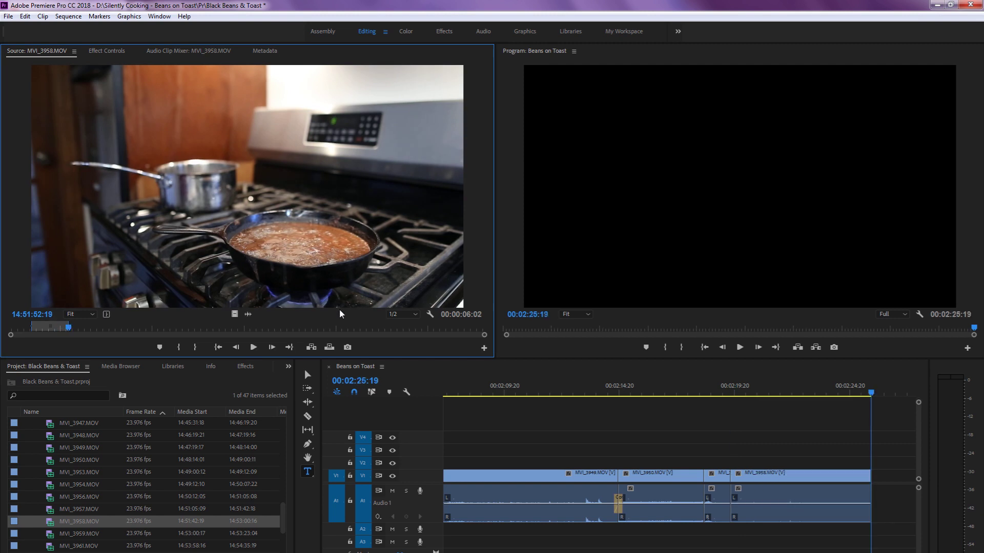
Move the sequence playhead to the start of MVI_3958 at 00:02:19:17 and load the MVI_3956 source clip
left_click(771, 426)
key("Up")
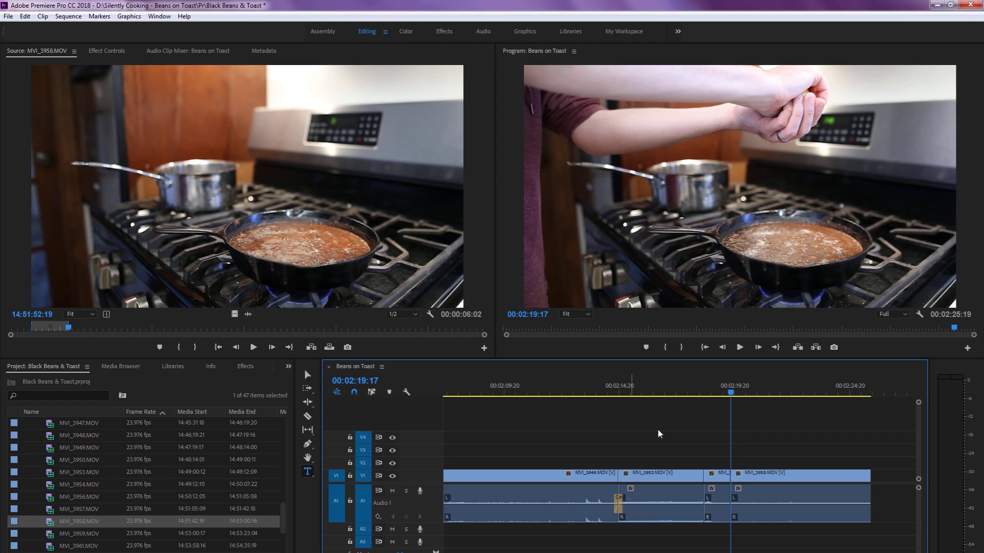
double_click(51, 508)
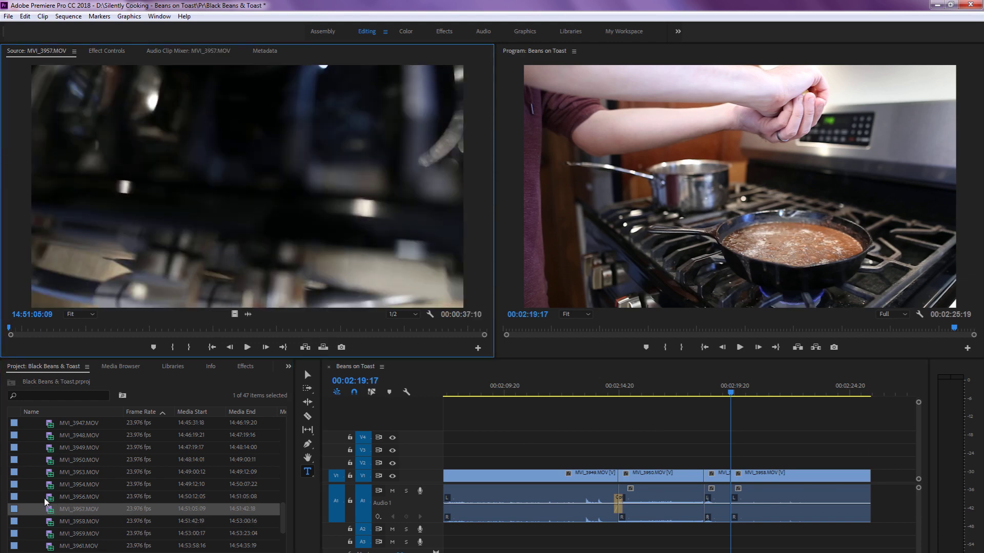
double_click(51, 498)
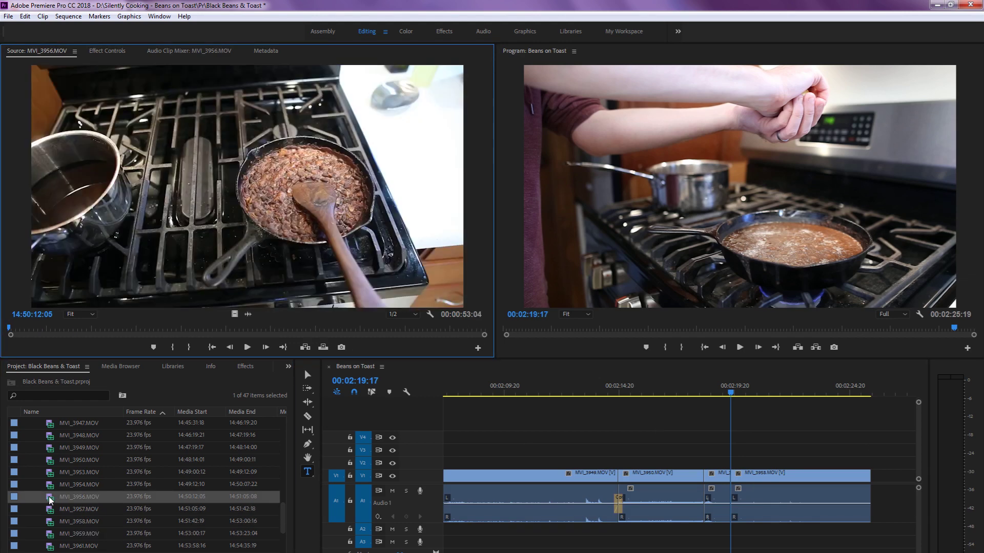
double_click(51, 484)
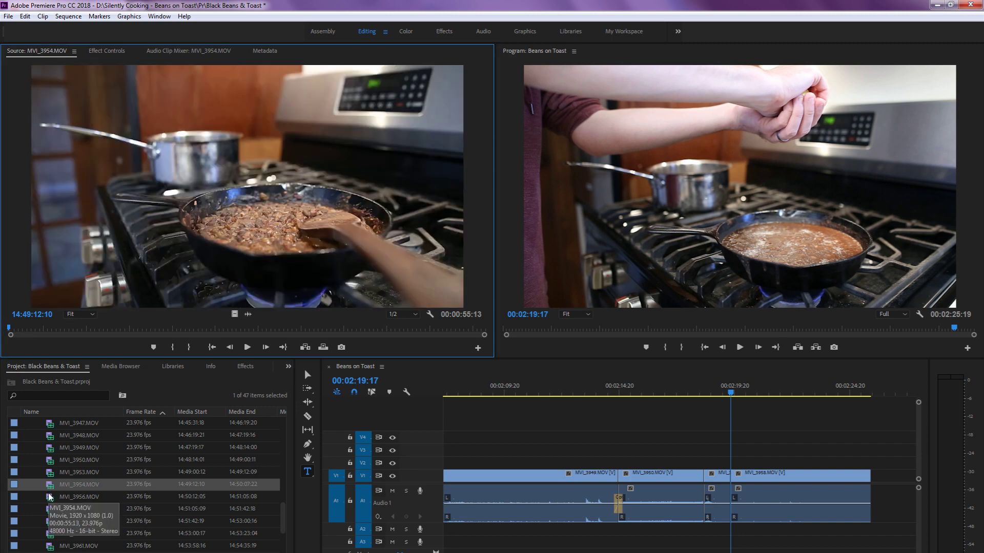
double_click(50, 497)
Find the pouring action in MVI_3956 and mark its In point at 14:50:20:03
left_click(125, 328)
key("space")
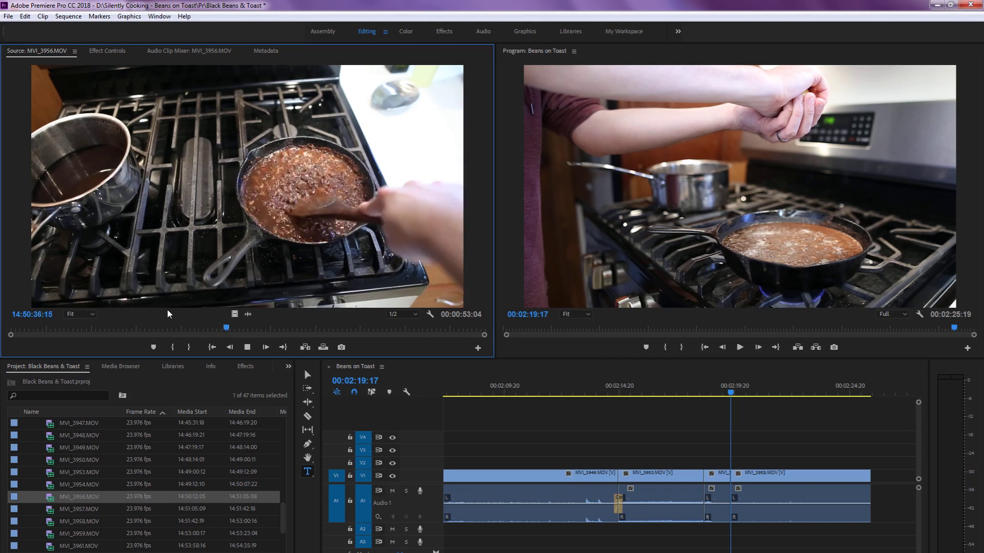
left_click(84, 331)
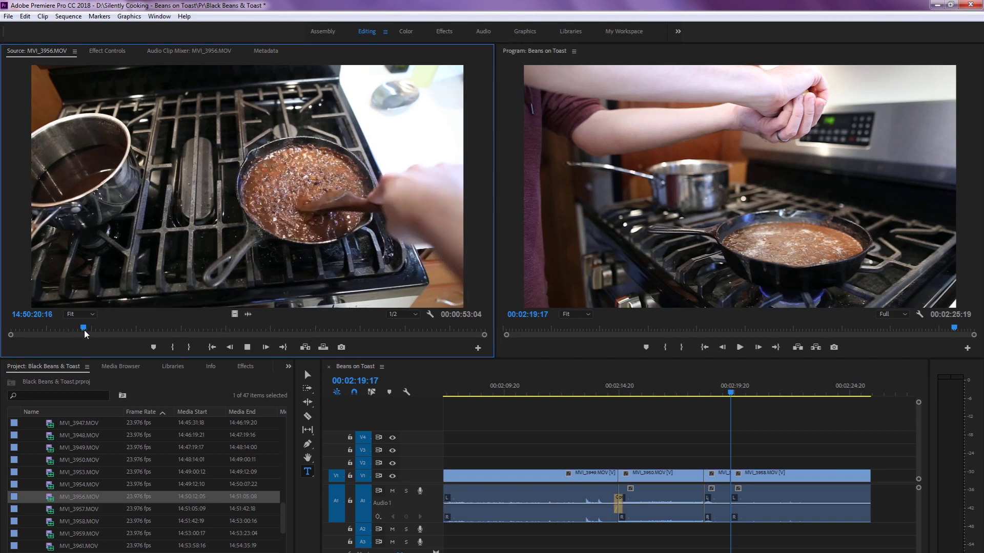
key("space")
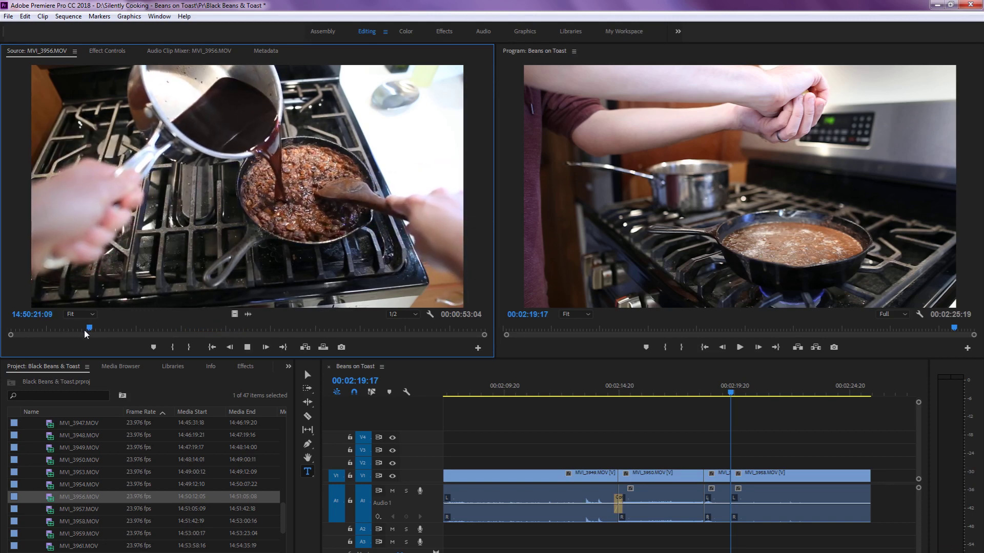
key("j")
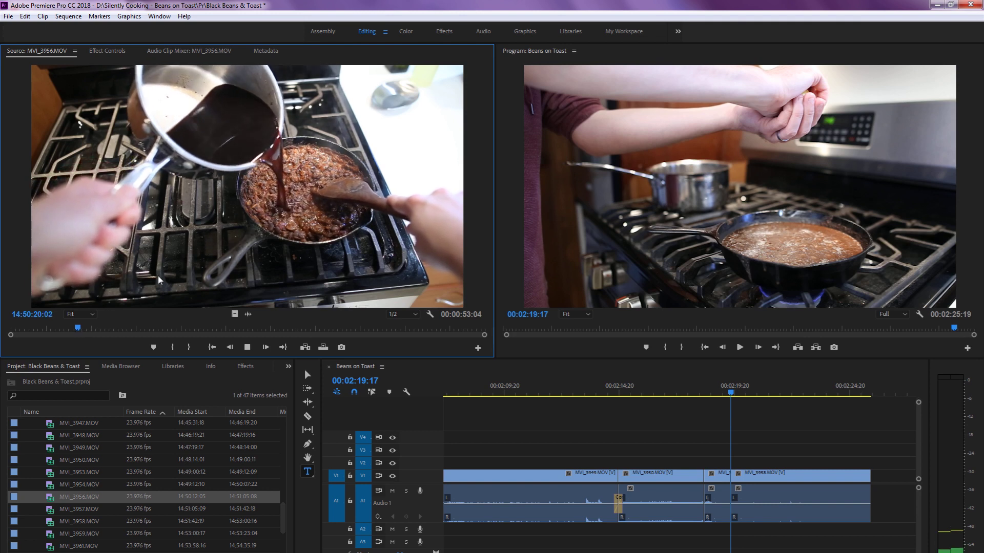
key("k")
key("i")
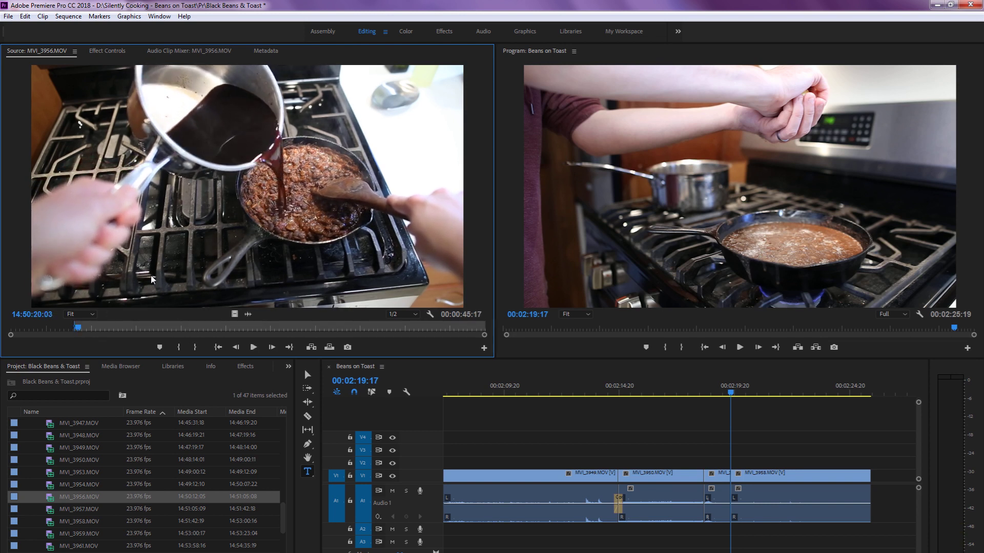
Play on through the pouring action in MVI_3956 and re-mark its In point at 14:50:20:08
key("l")
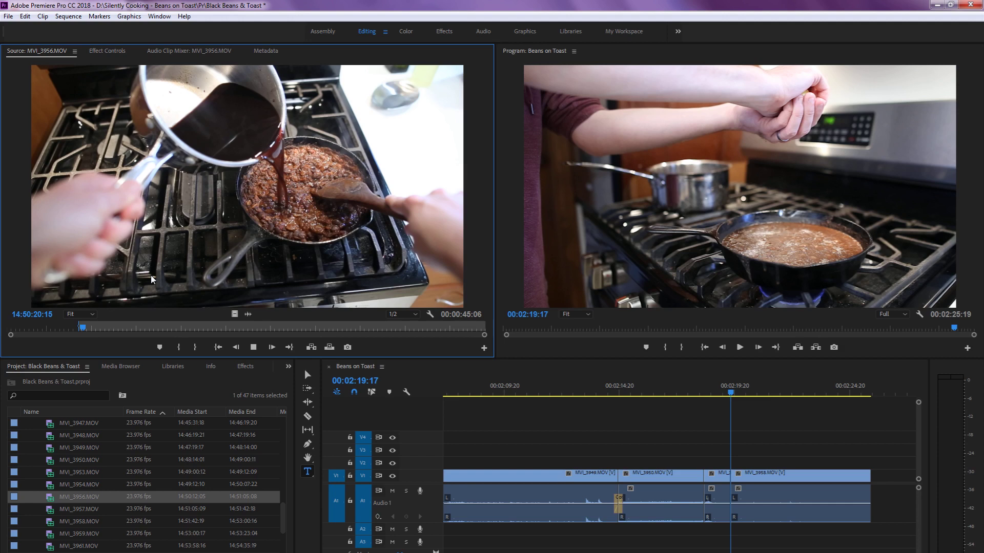
key("k")
key("Left")
key("Left")
key("Left")
key("Left")
key("Left")
key("Left")
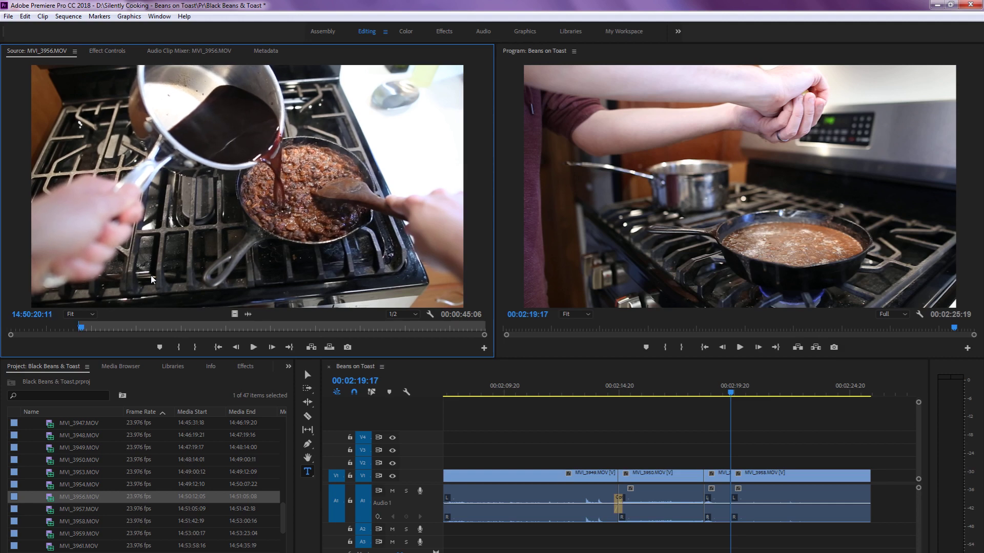
key("Left")
key("i")
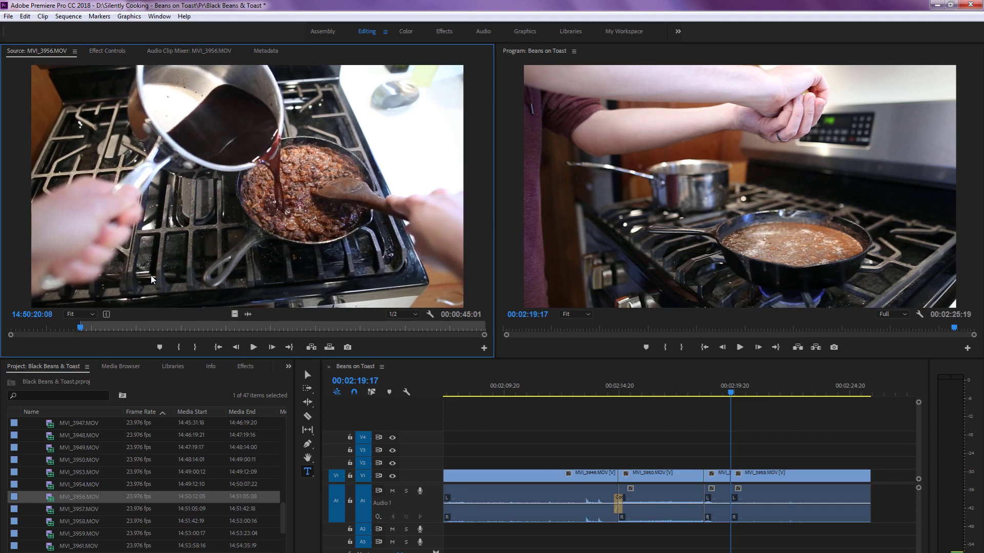
Mark the MVI_3956 Out point at 14:50:26:16 and append the pouring section at the end of the sequence
key("space")
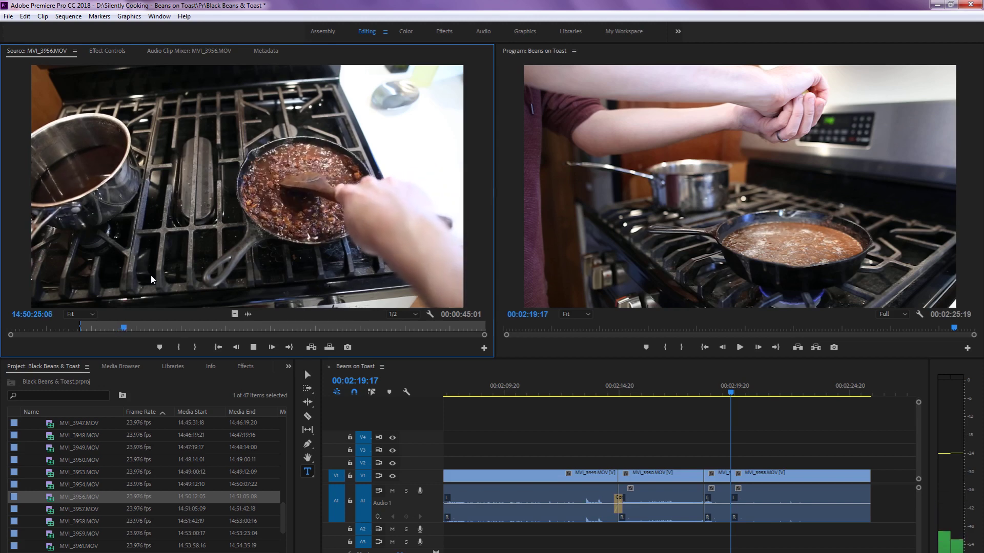
key("h")
key("space")
key("o")
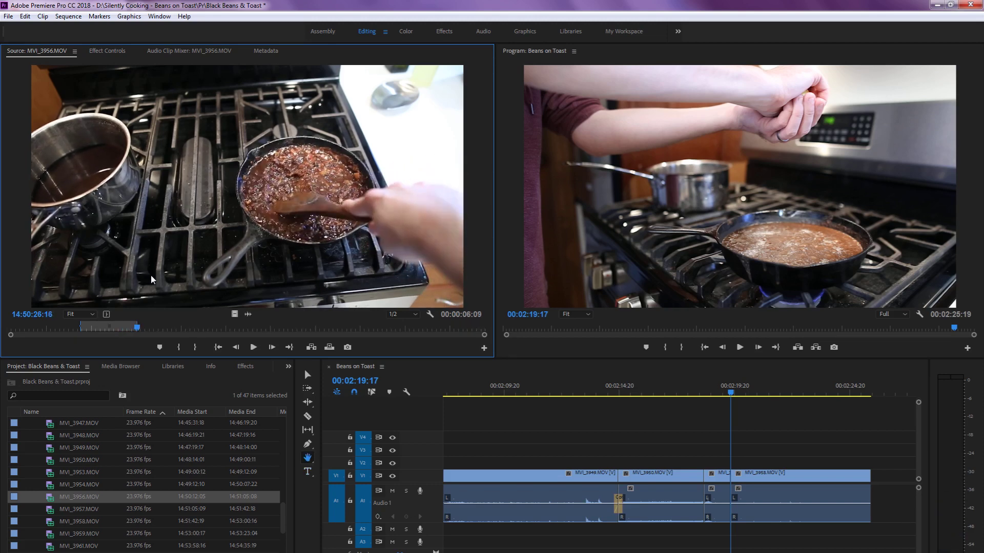
left_click(561, 439)
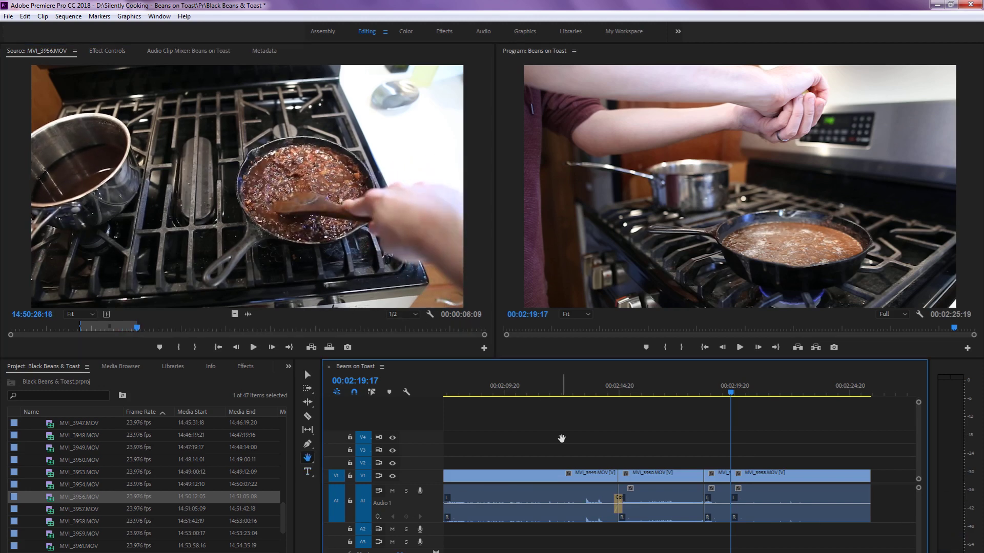
key("v")
key("End")
Add audio transitions at the 00:02:19:17 and 00:02:25:19 cuts and return the playhead to the sequence end
key("Up")
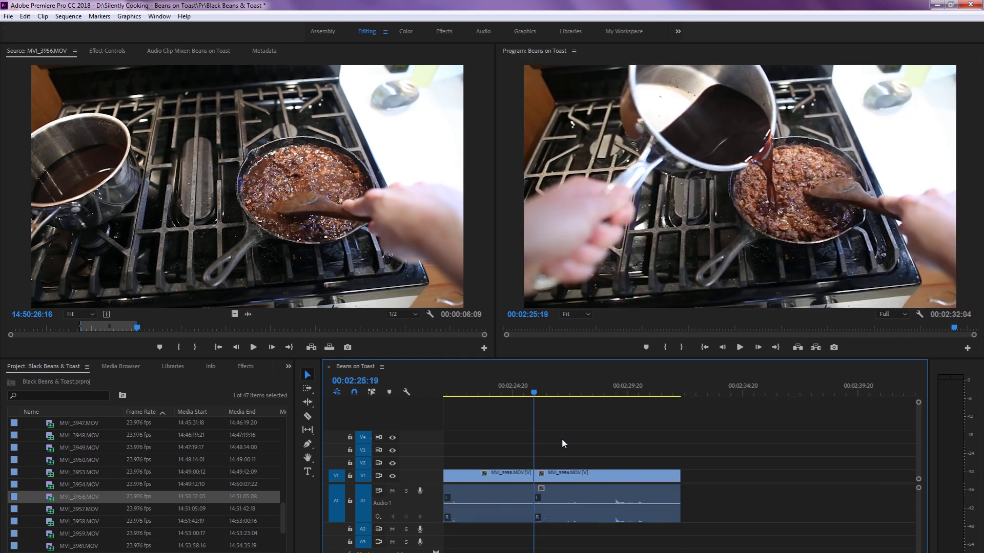
key("Up")
key("Up")
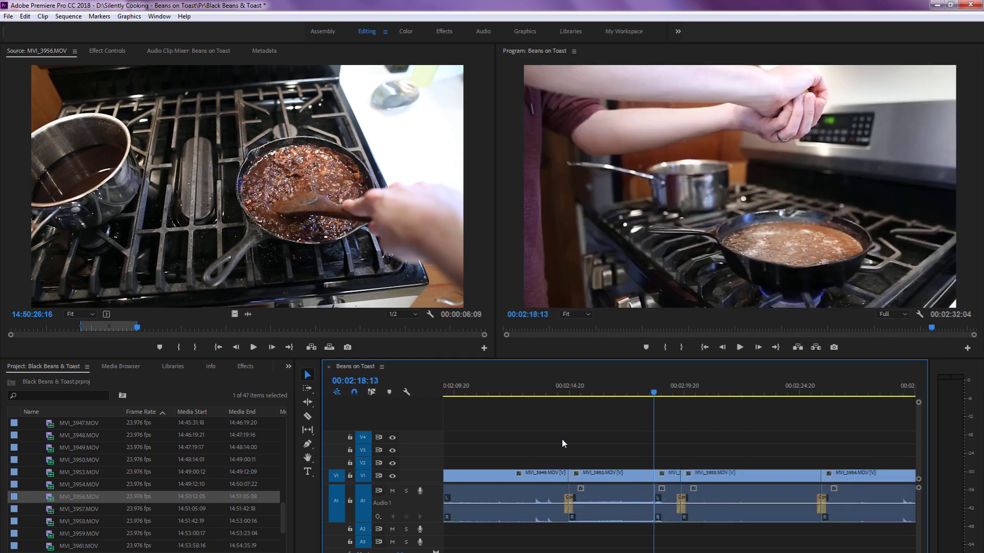
key("Down")
key("Down")
key("Down")
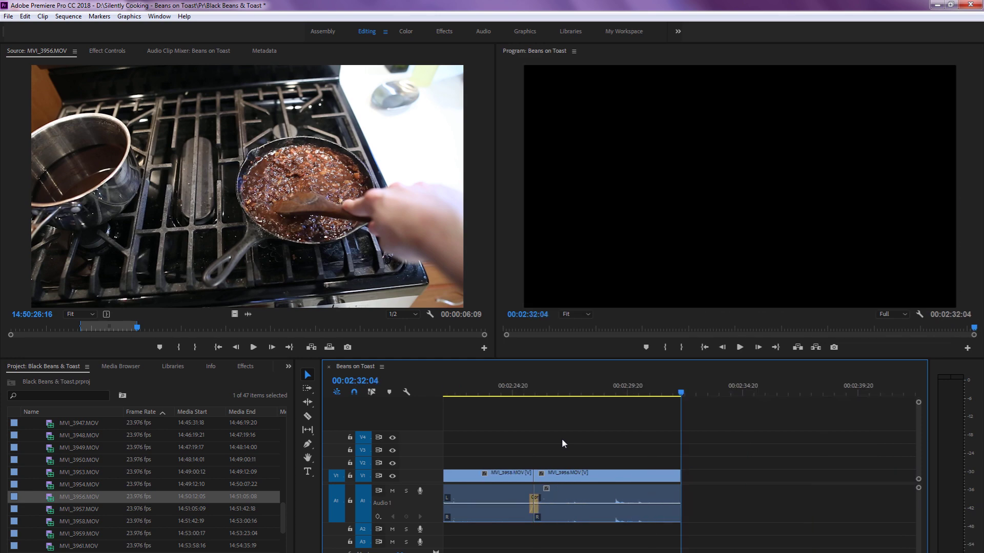
key("Up")
key("Down")
Check the remaining footage in MVI_3956 and look through the MVI_3957 source clip
left_click(288, 328)
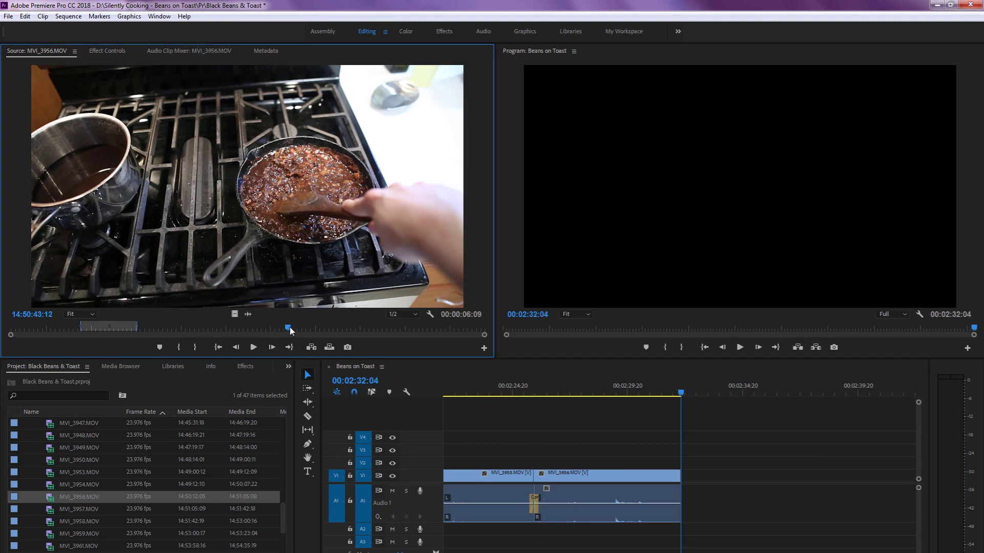
key("ctrl+i")
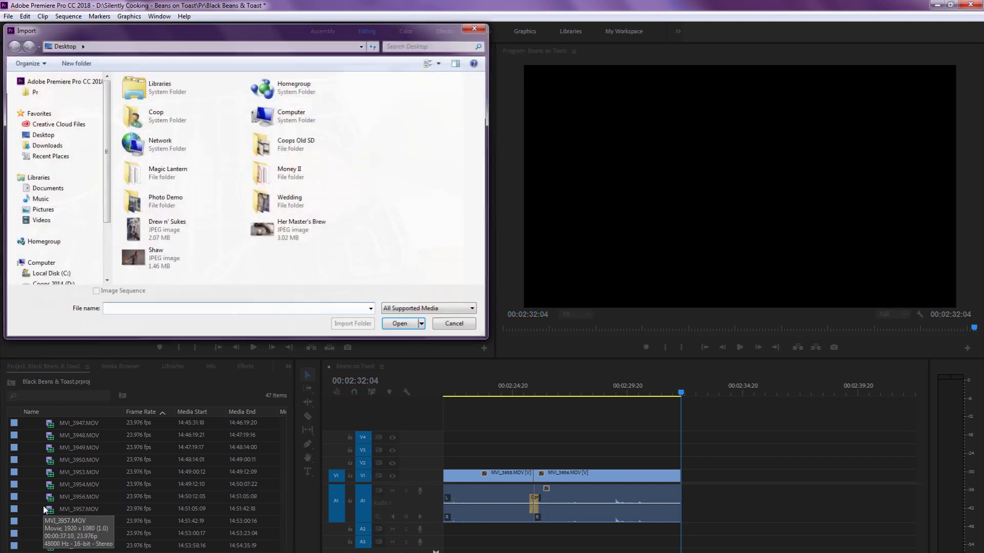
left_click(467, 326)
double_click(52, 512)
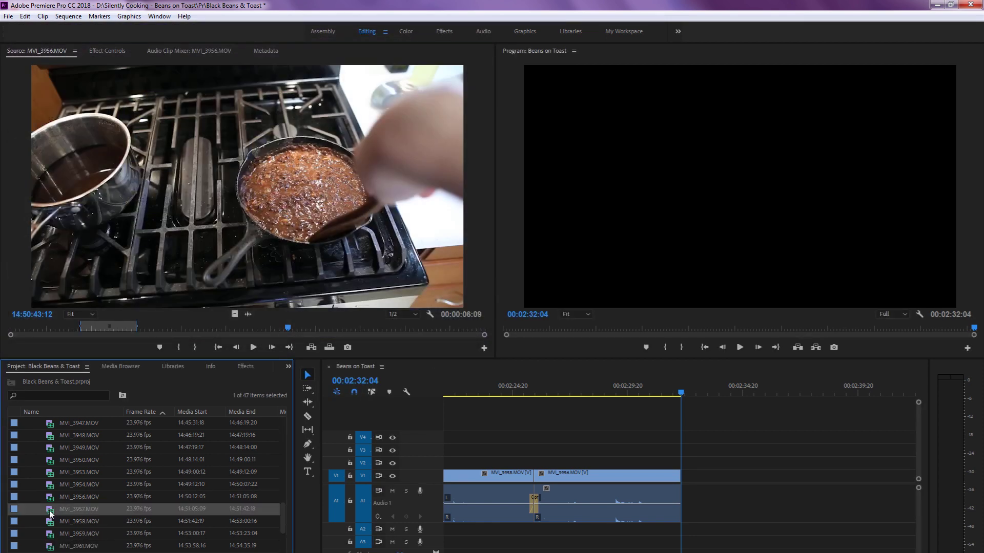
left_click(218, 329)
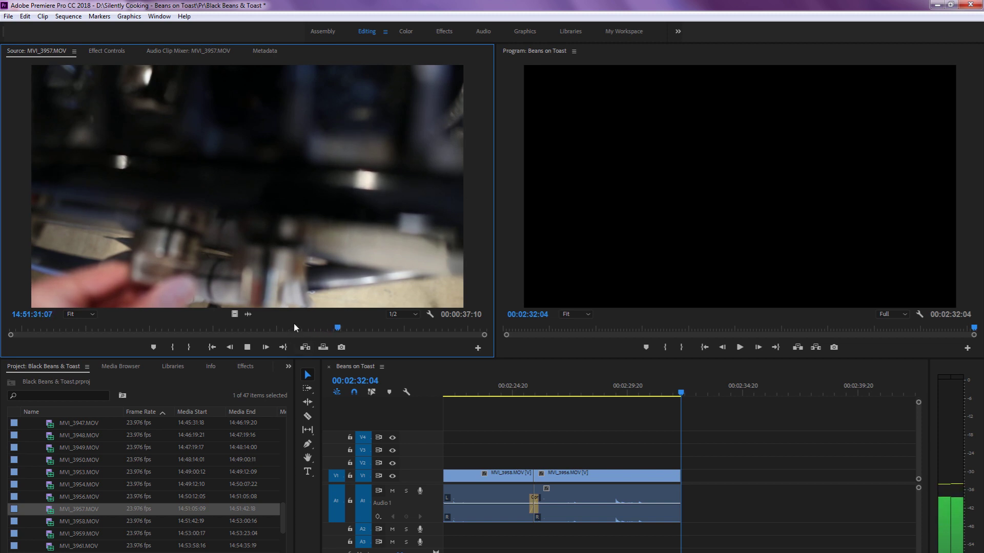
left_click(257, 328)
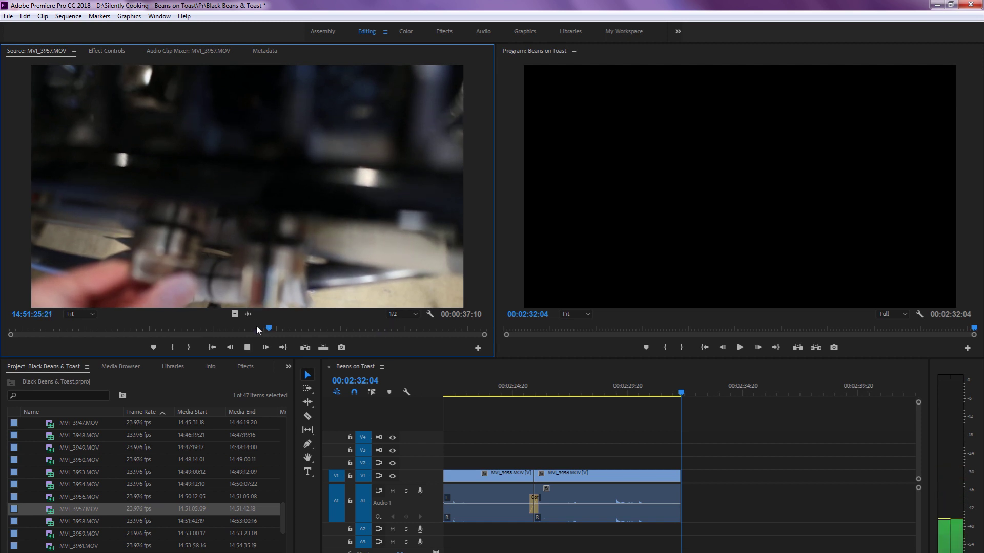
scroll(65, 479, "down", 1)
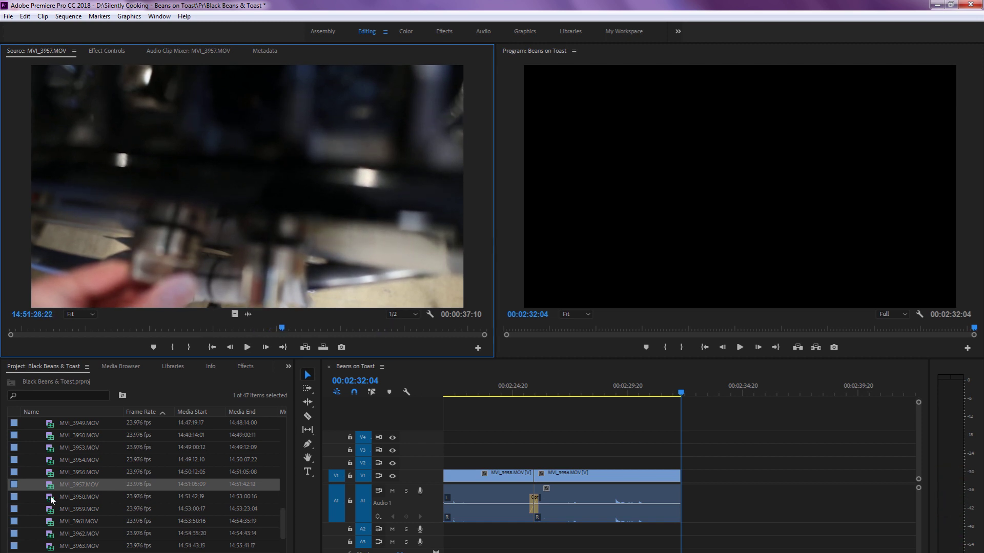
Load the MVI_3959 source clip and play its close-up of the simmering beans
double_click(53, 498)
double_click(54, 509)
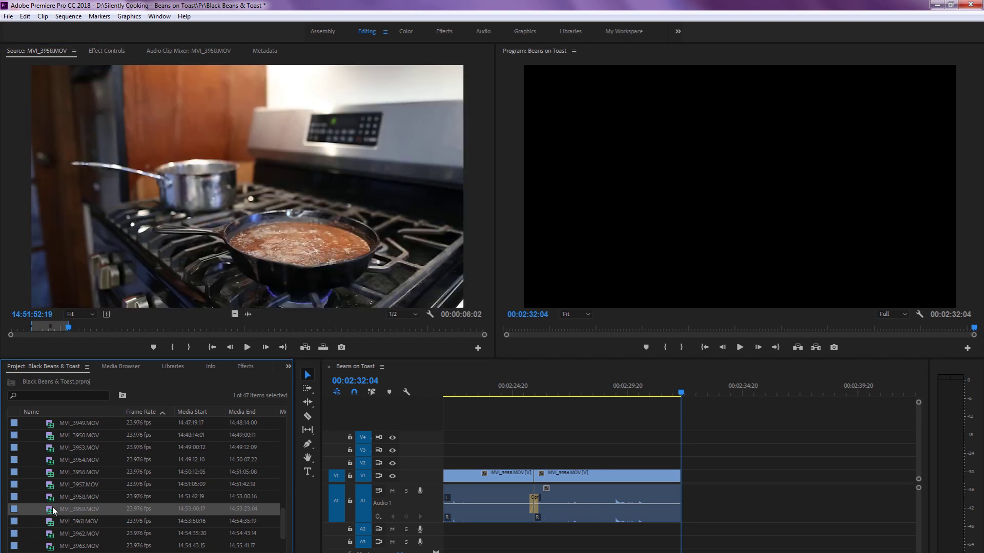
scroll(53, 509, "down", 1)
key("space")
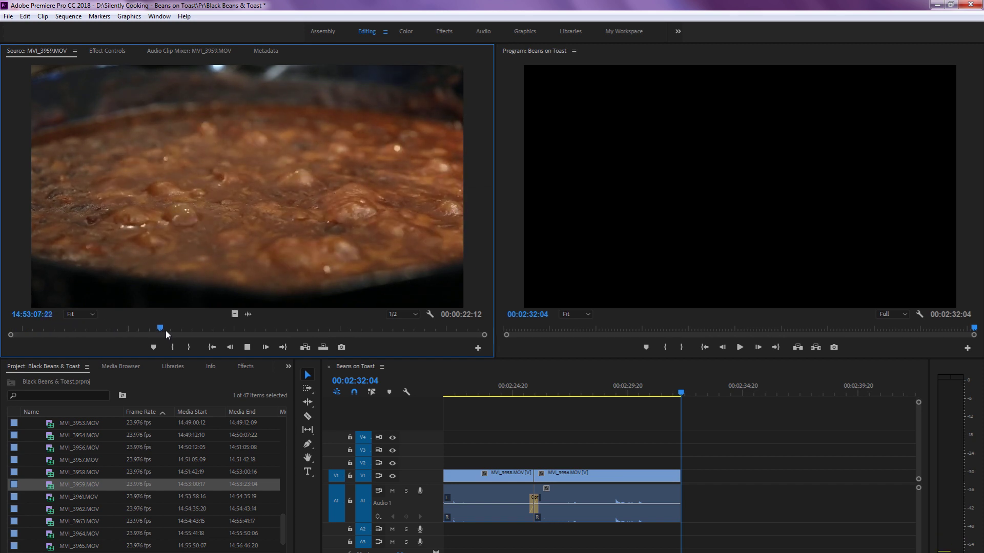
key("space")
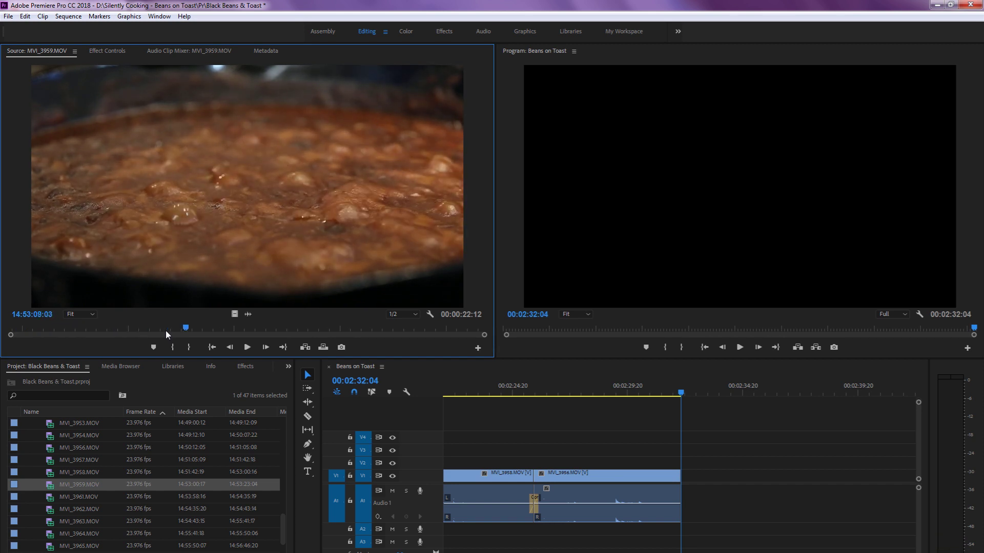
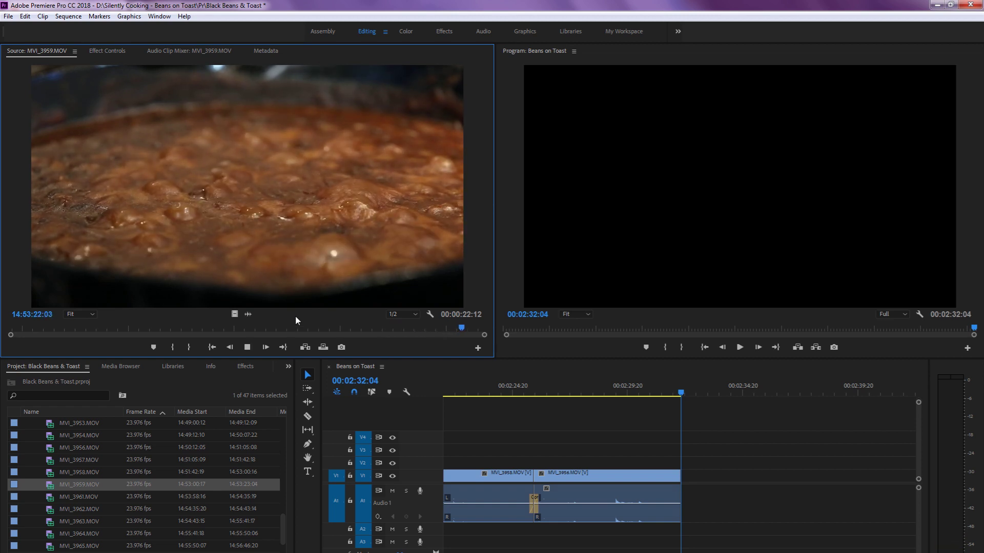
Review MVI_3959 and mark its In point at 14:53:09:11 and Out point at 14:53:13:19
key("j")
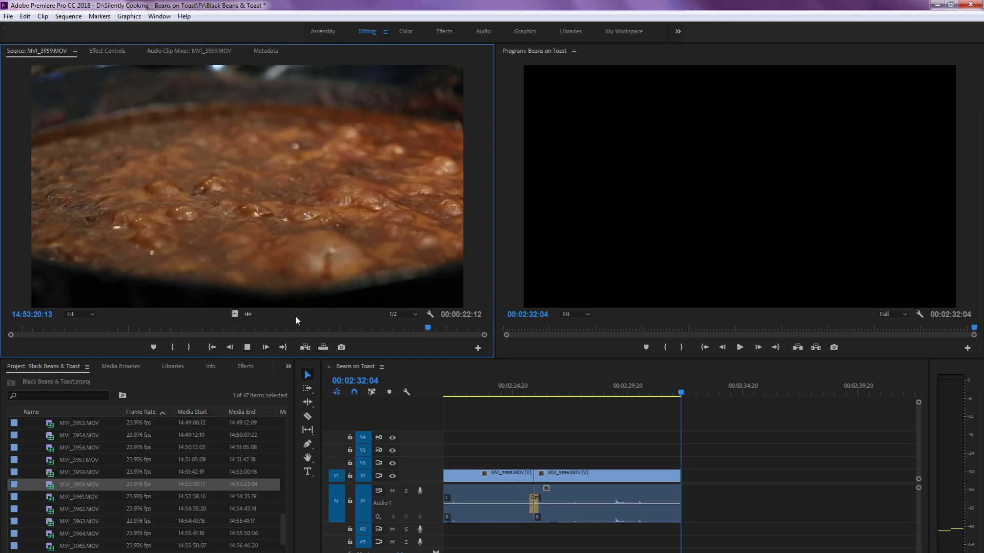
key("j")
key("j")
key("j")
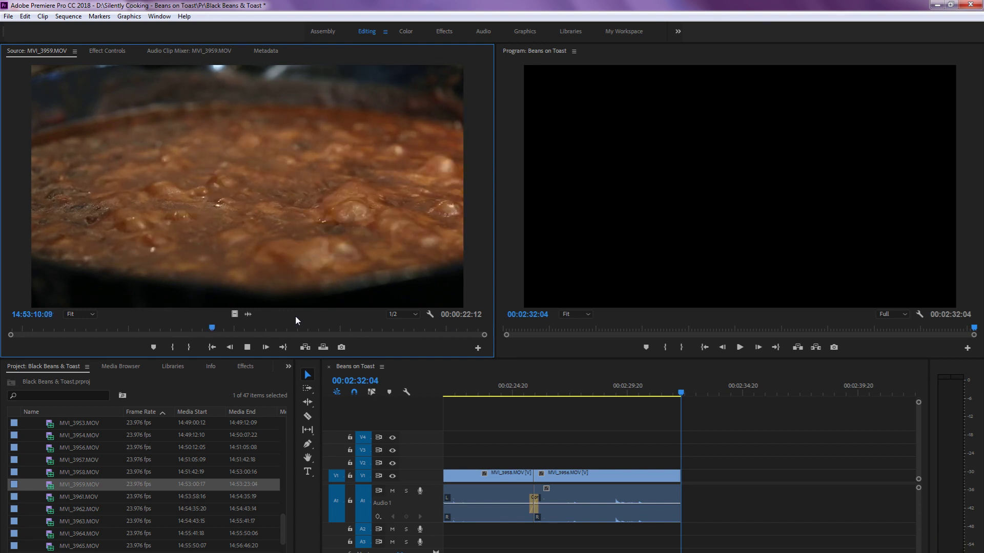
key("l")
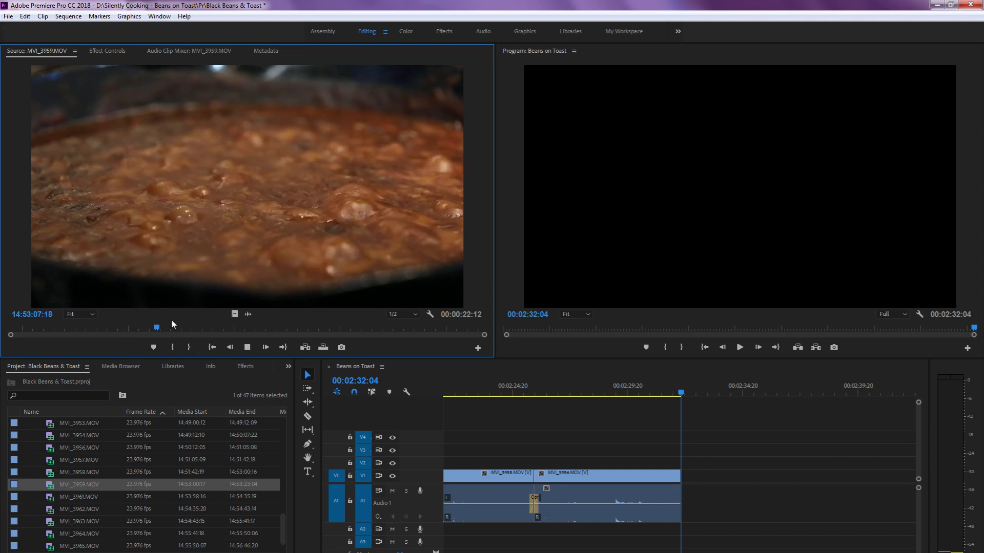
key("k")
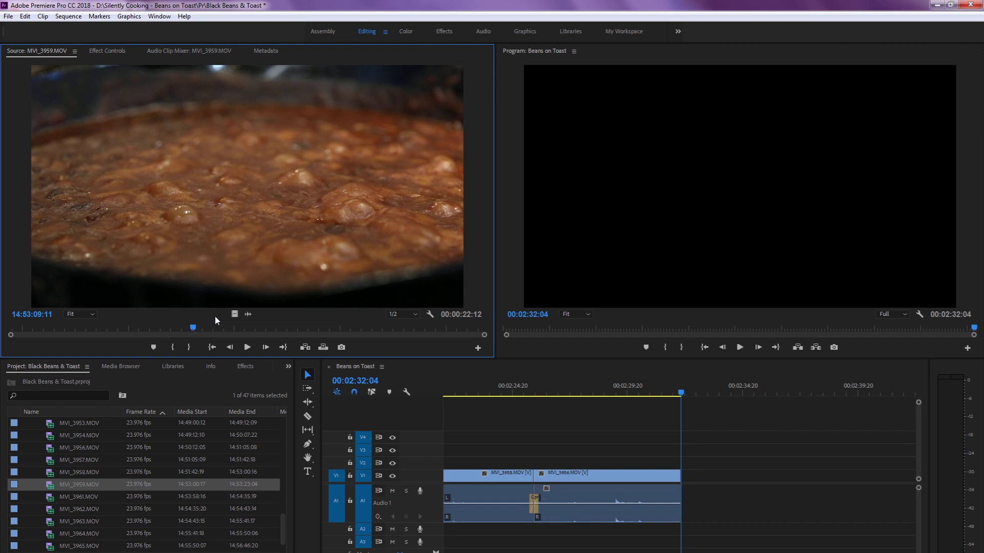
key("space")
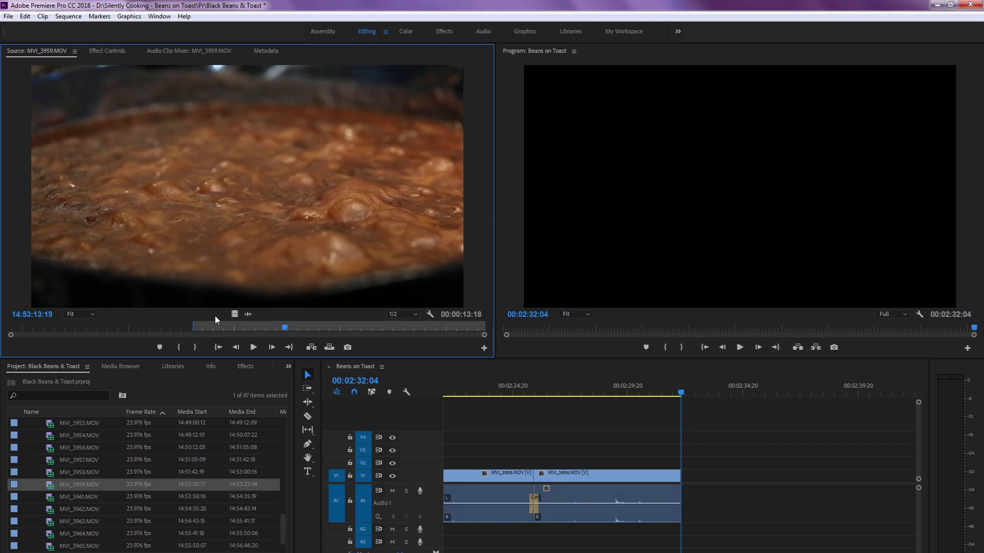
key("o")
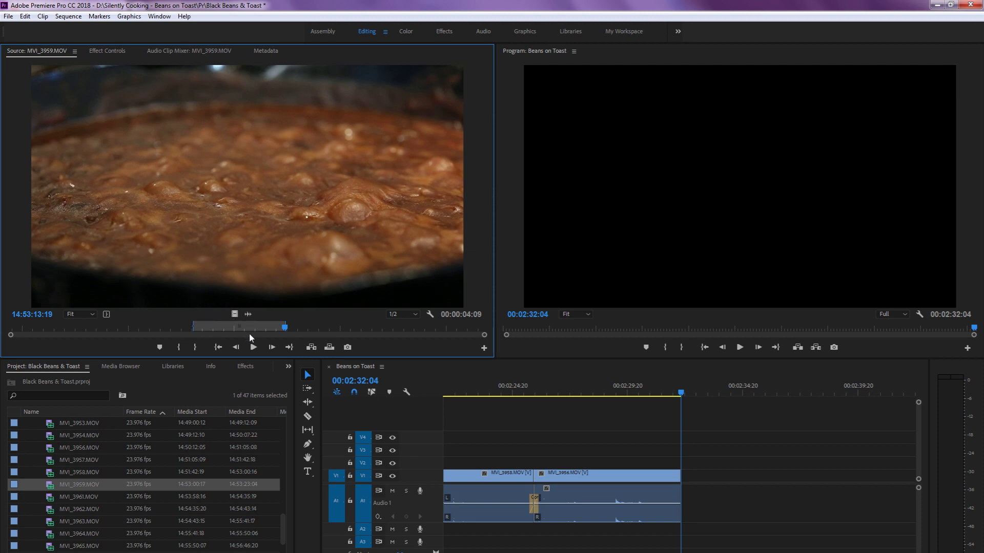
Adjust the MVI_3959 range to run from 14:53:10:09 to 14:53:14:21 and append it at the sequence end
left_click(306, 325)
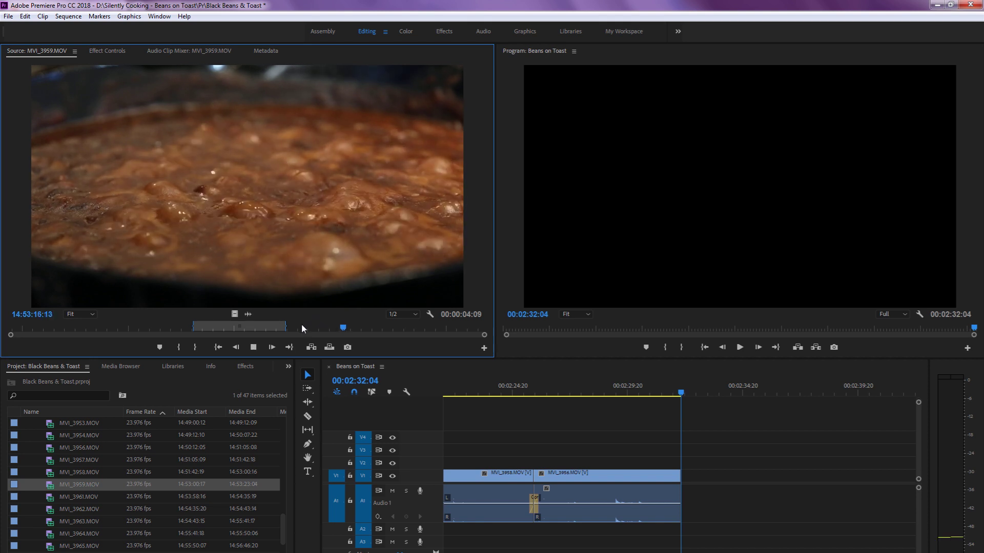
left_click(306, 327)
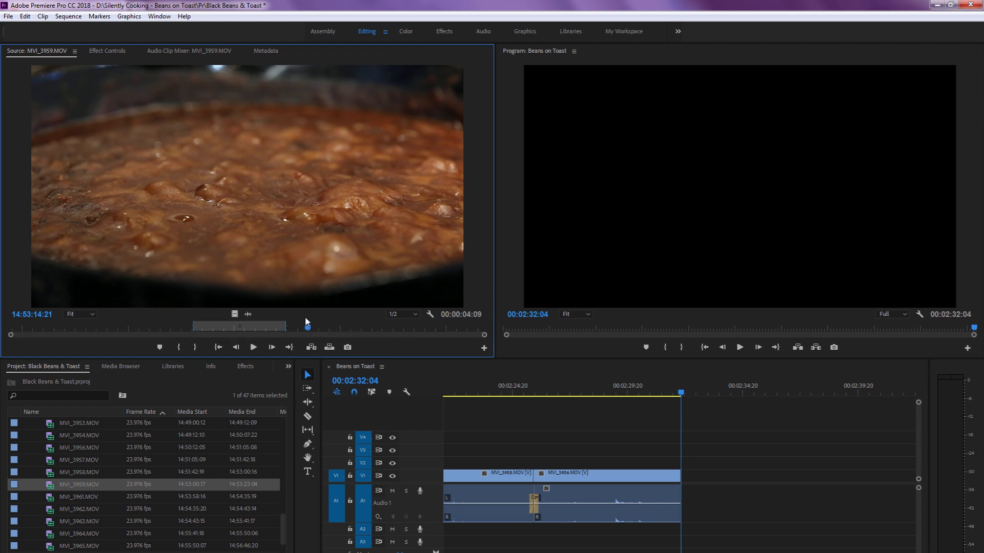
key("o")
key("shift+k")
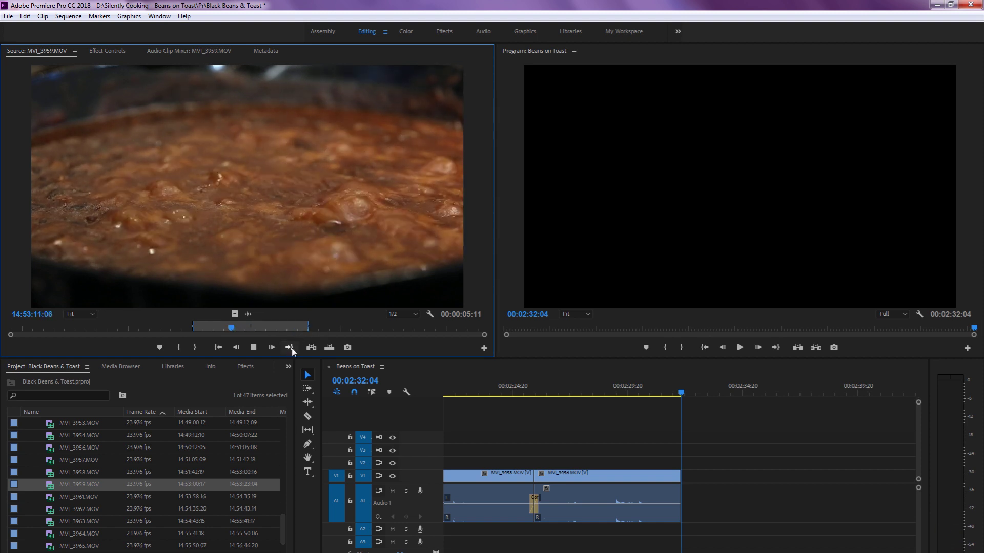
key("k")
key("i")
key(".")
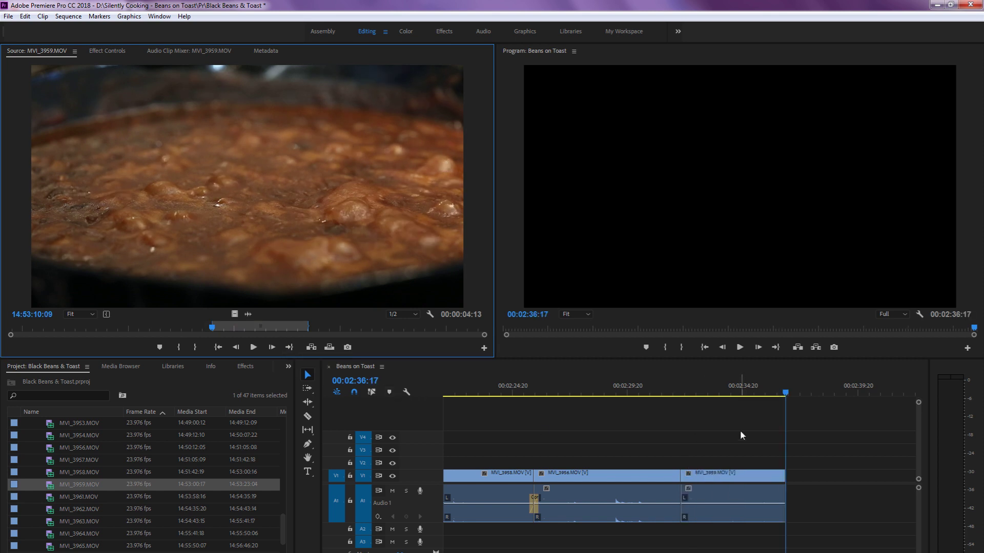
Add an audio transition at the start of MVI_3959 at 00:02:32:04 and play back across the cut
left_click(712, 413)
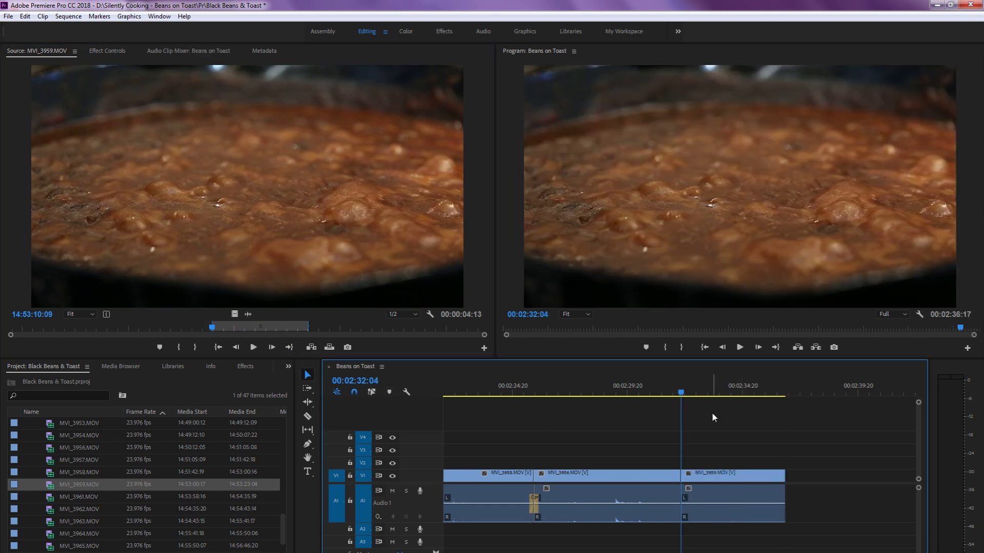
key("ctrl+shift+d")
left_click(650, 393)
key("space")
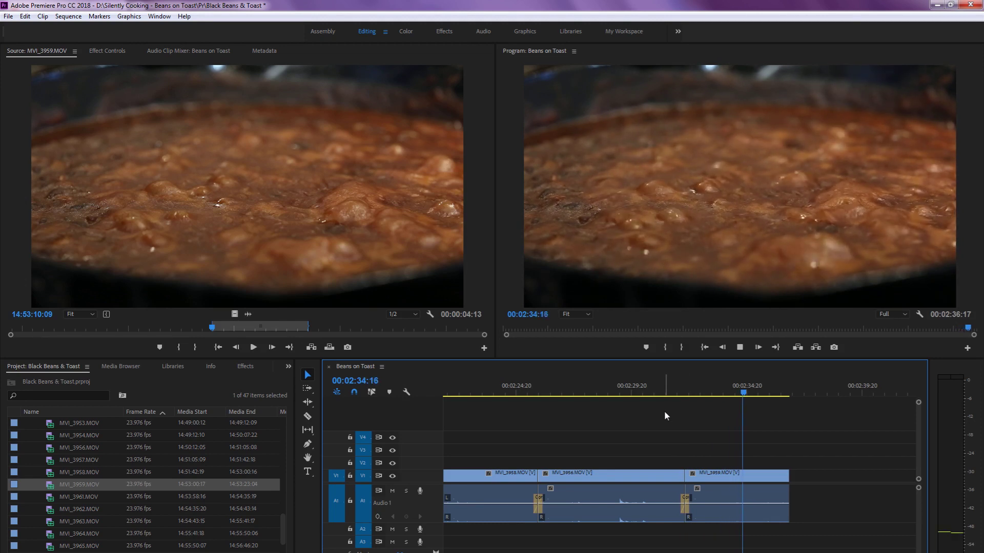
Recheck MVI_3959 and load the MVI_3961 bread footage as the source clip
double_click(53, 495)
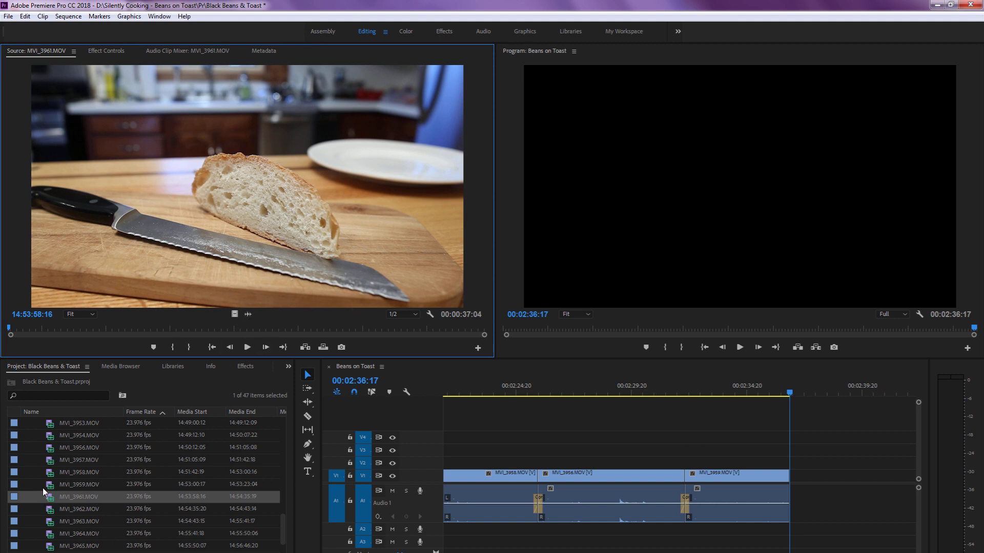
double_click(56, 484)
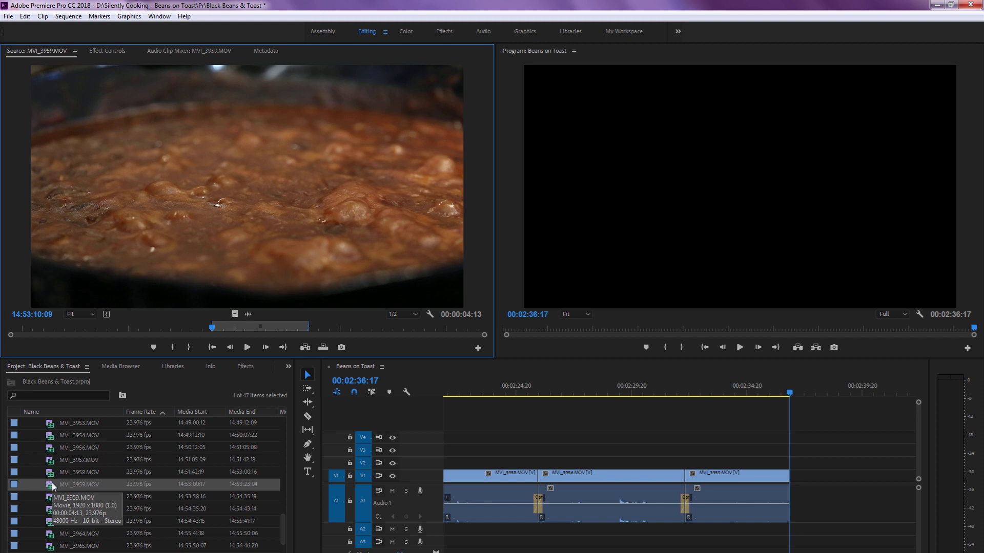
left_click(54, 497)
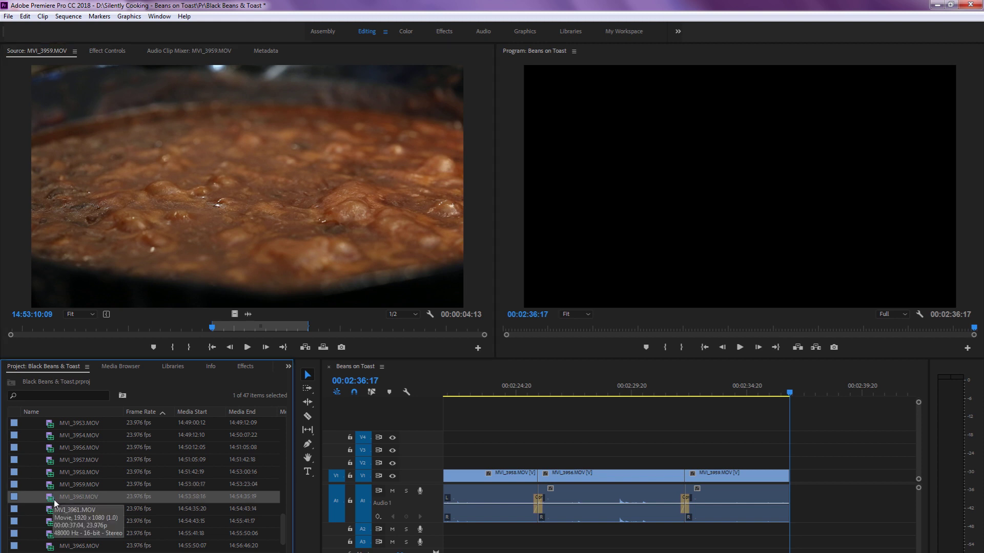
double_click(54, 499)
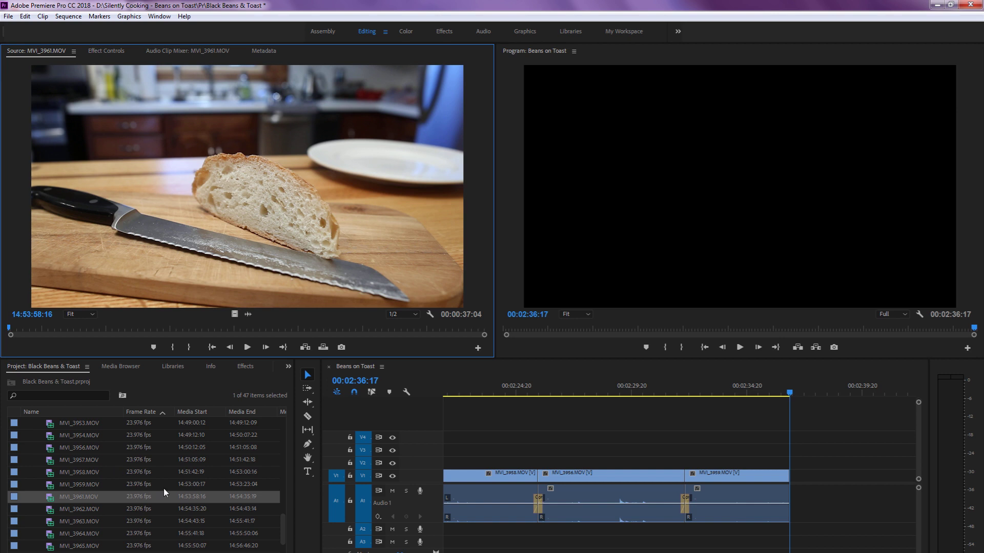
Compare the source clips MVI_3959, MVI_3961, MVI_3962 and MVI_3963, and finish with MVI_3961 loaded as the source
double_click(57, 509)
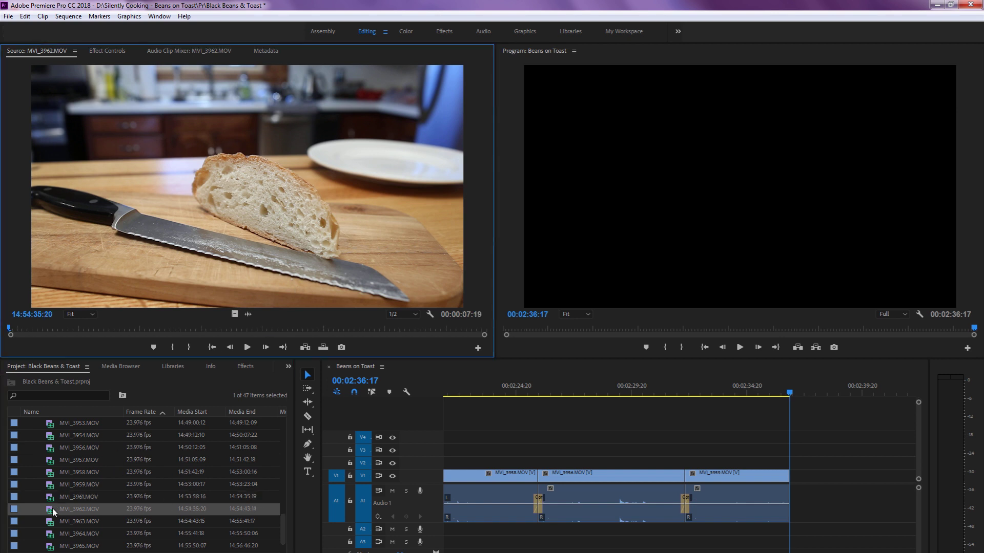
left_click(51, 496)
double_click(51, 495)
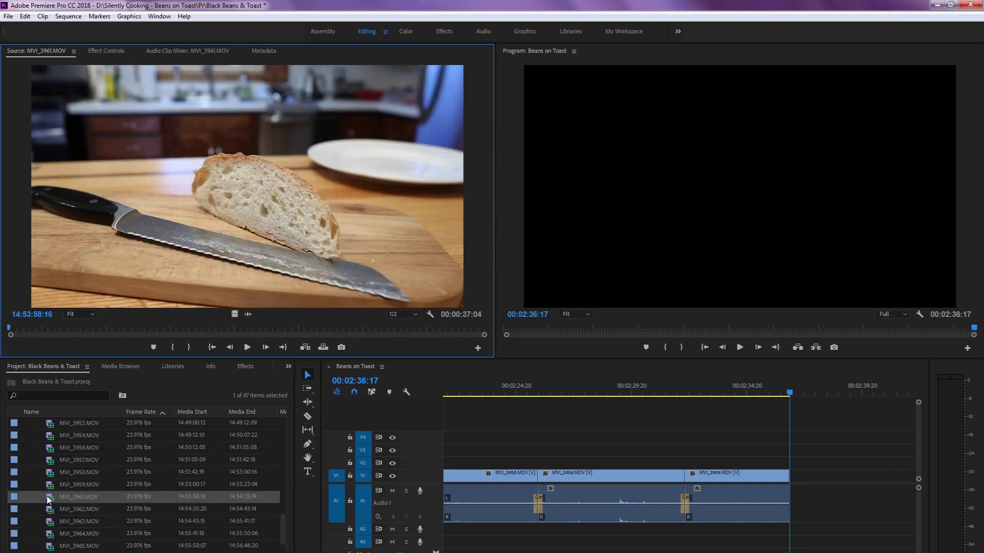
double_click(48, 487)
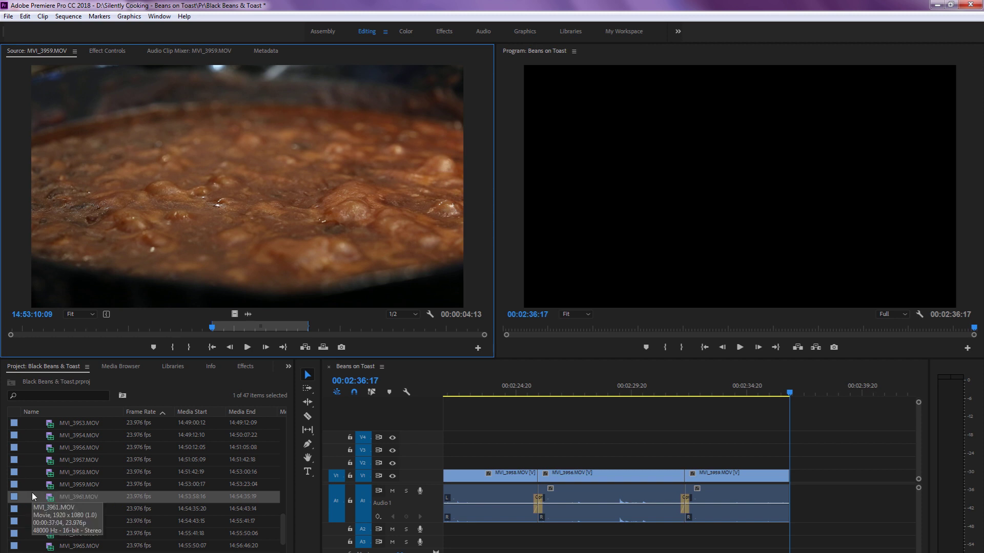
double_click(48, 512)
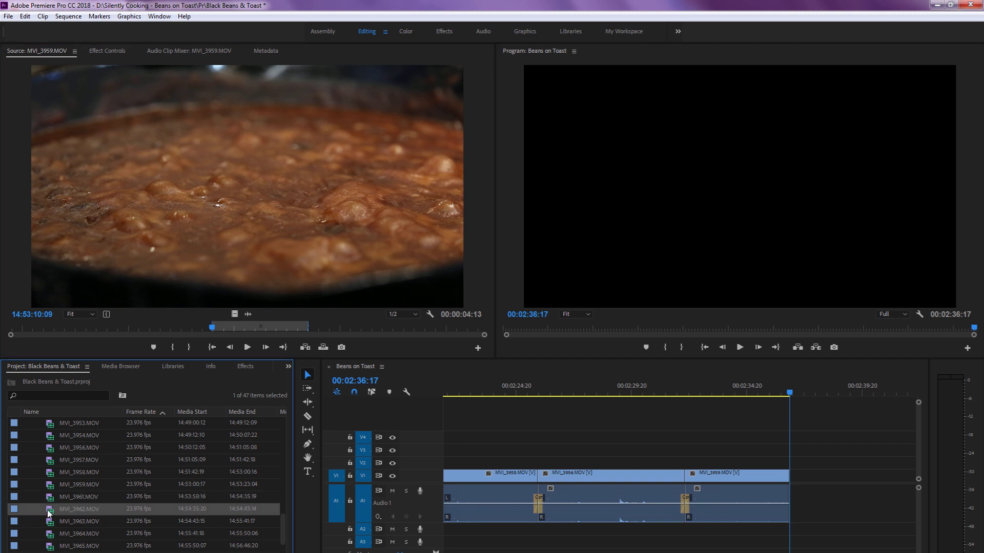
double_click(50, 521)
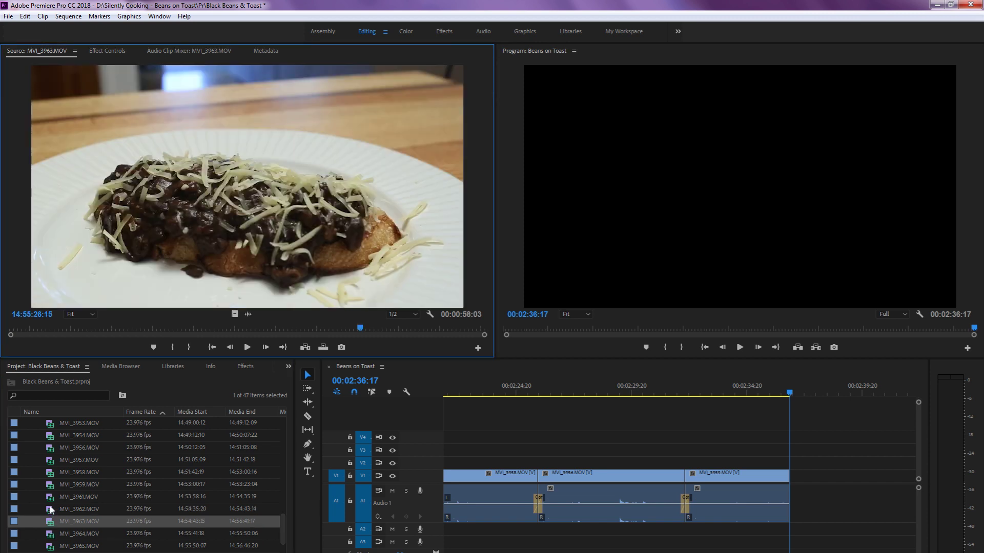
double_click(50, 497)
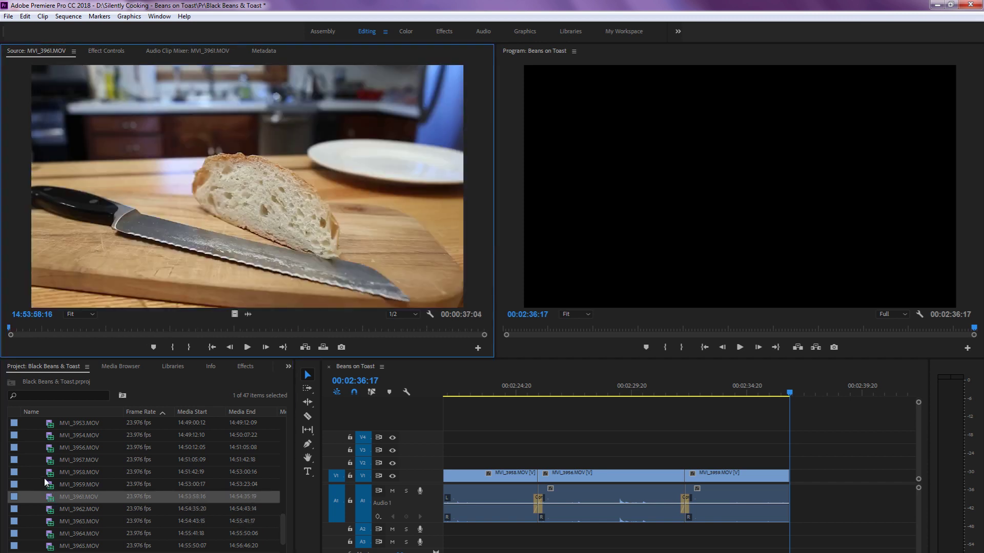
double_click(46, 483)
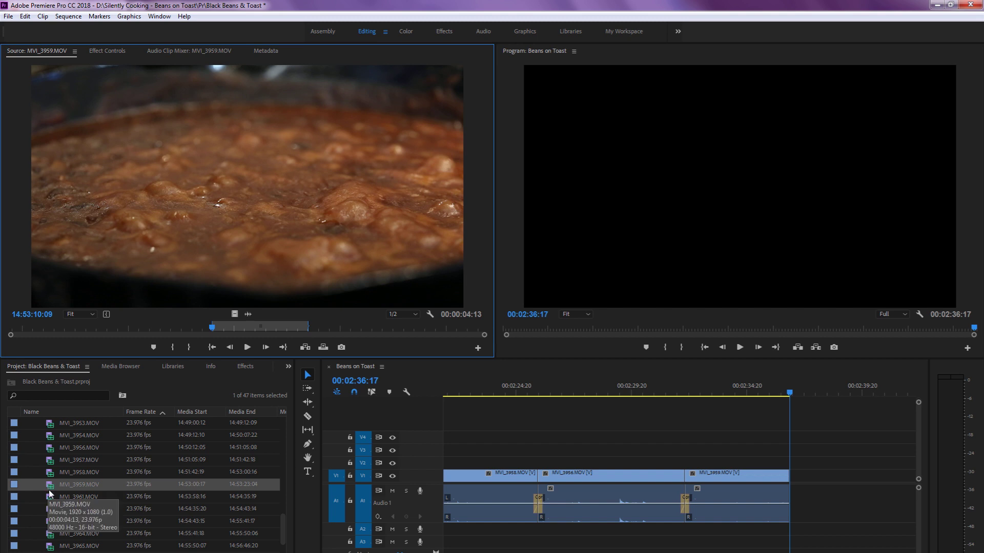
double_click(50, 497)
double_click(50, 491)
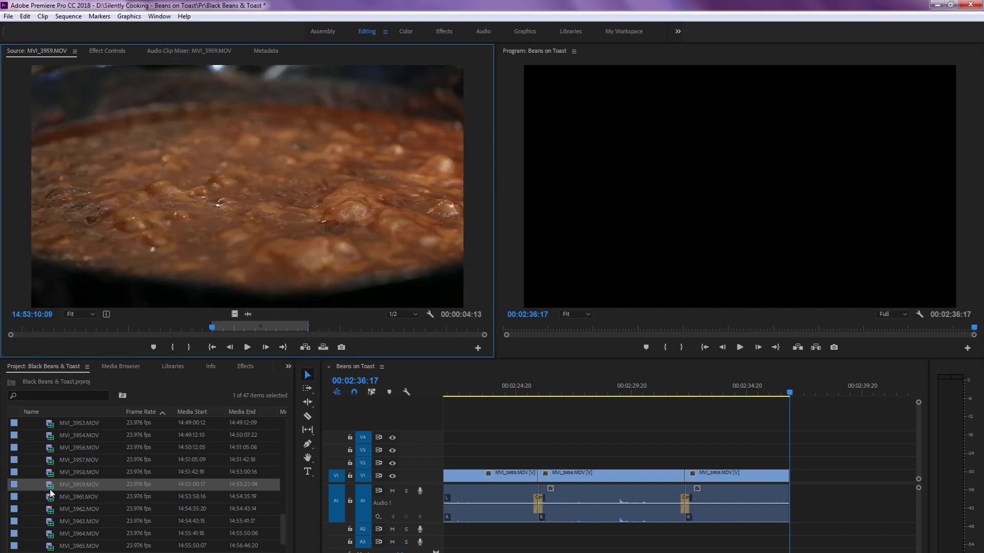
double_click(49, 497)
double_click(50, 489)
double_click(51, 497)
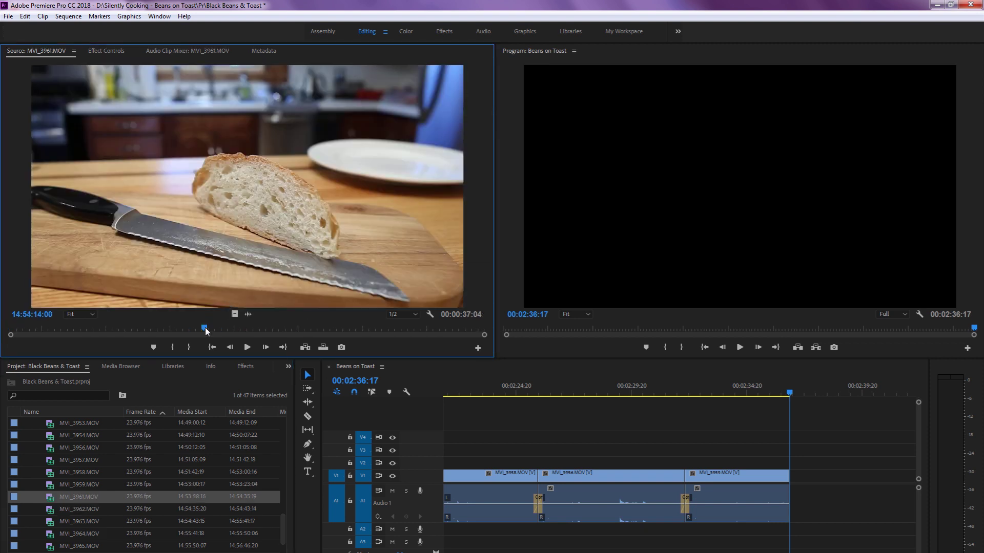
Mark a one-second bread-slicing range of MVI_3961 starting at 14:54:06:21 and append it at the sequence end
left_click_drag(204, 329, 112, 328)
key("i")
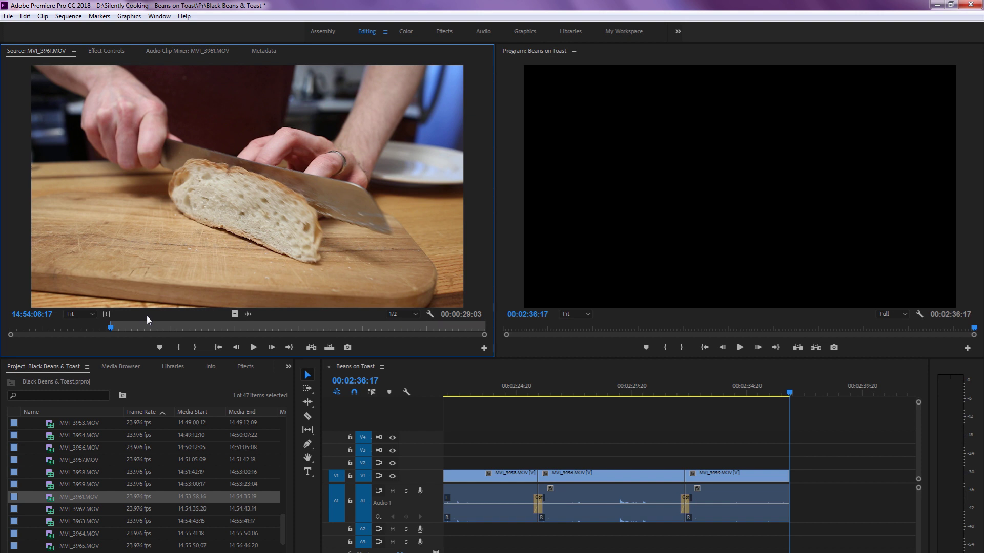
key("i")
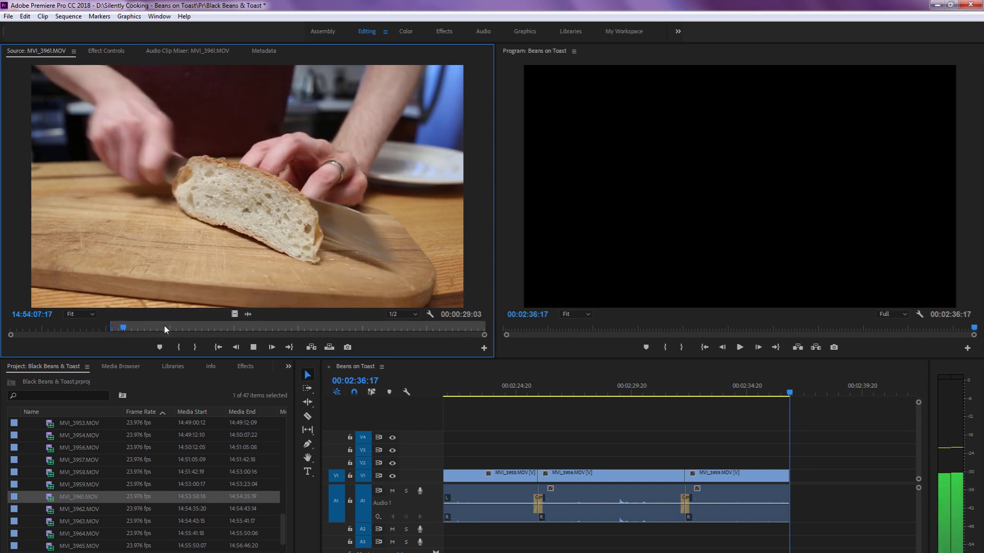
key("o")
key("space")
key("j")
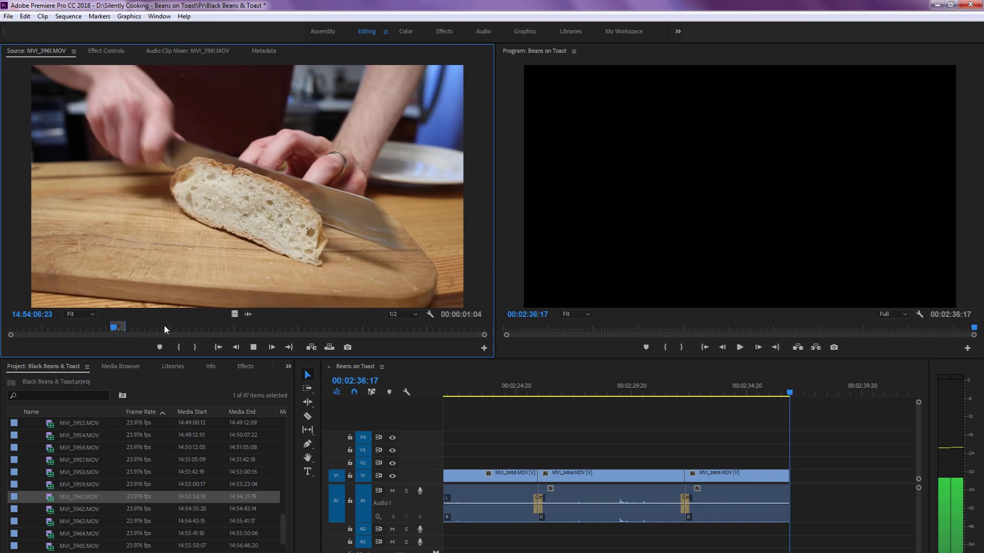
key("k")
key("i")
key(".")
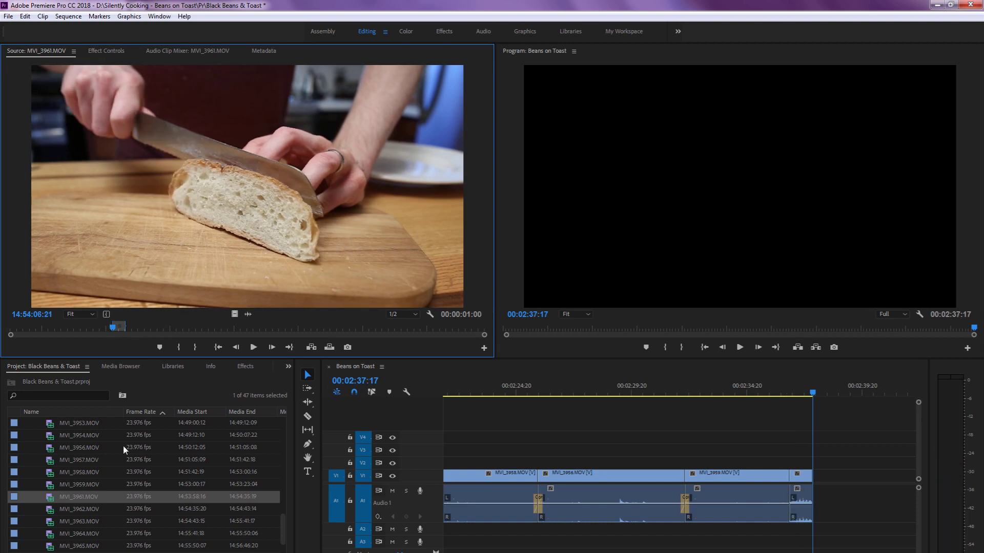
Mark a 17-frame range of the MVI_3962 toaster clip ending at 14:54:41:07 and append it at the sequence end
double_click(48, 510)
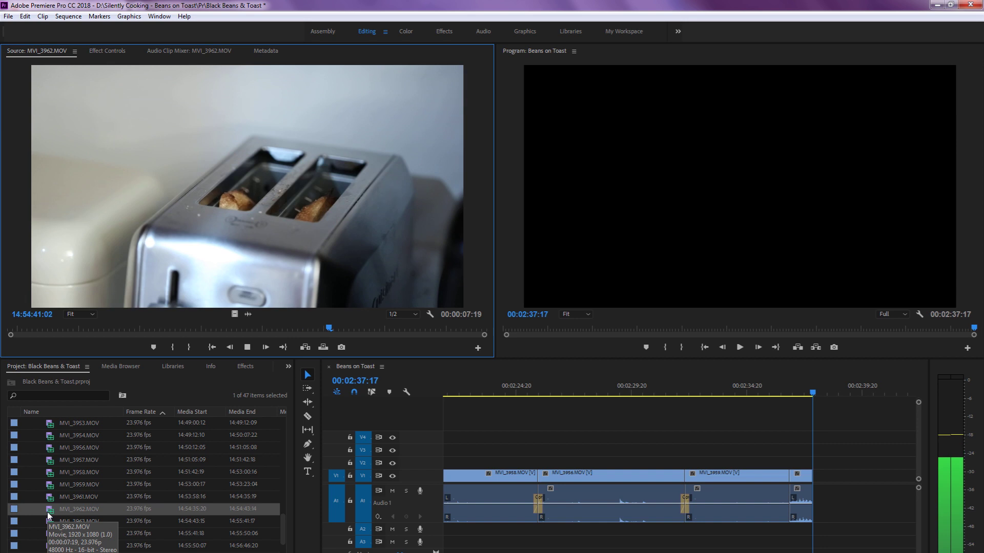
key("j")
key("k")
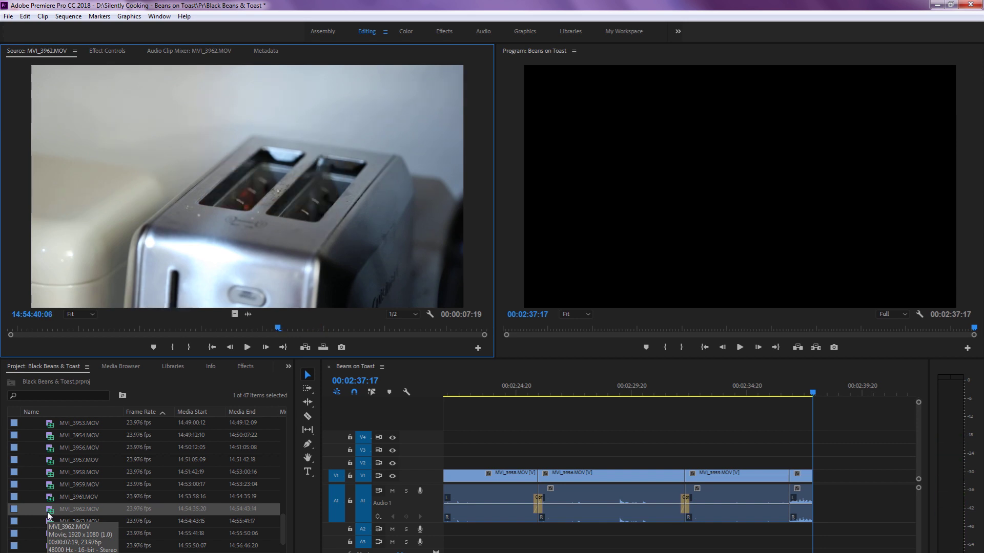
key("k")
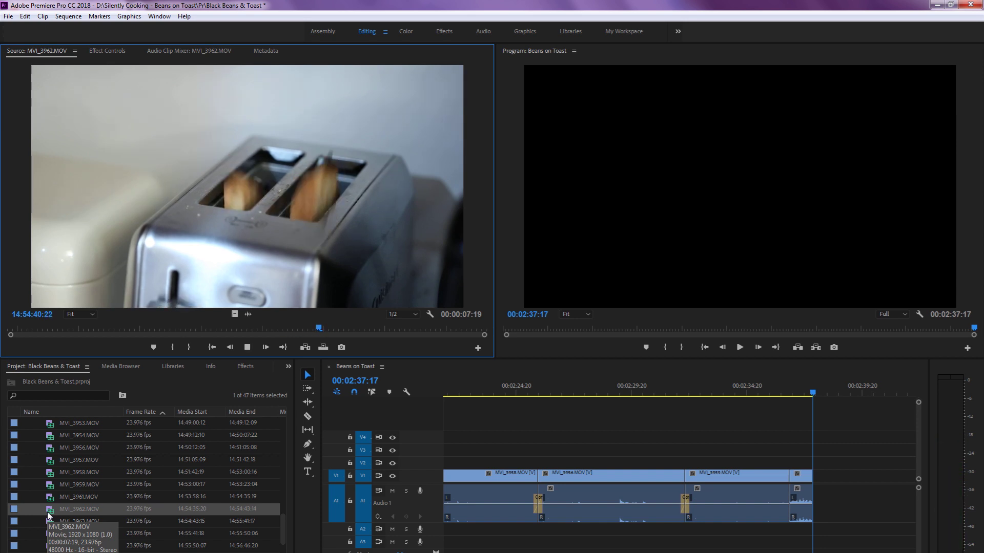
key("j")
key("k")
key("i")
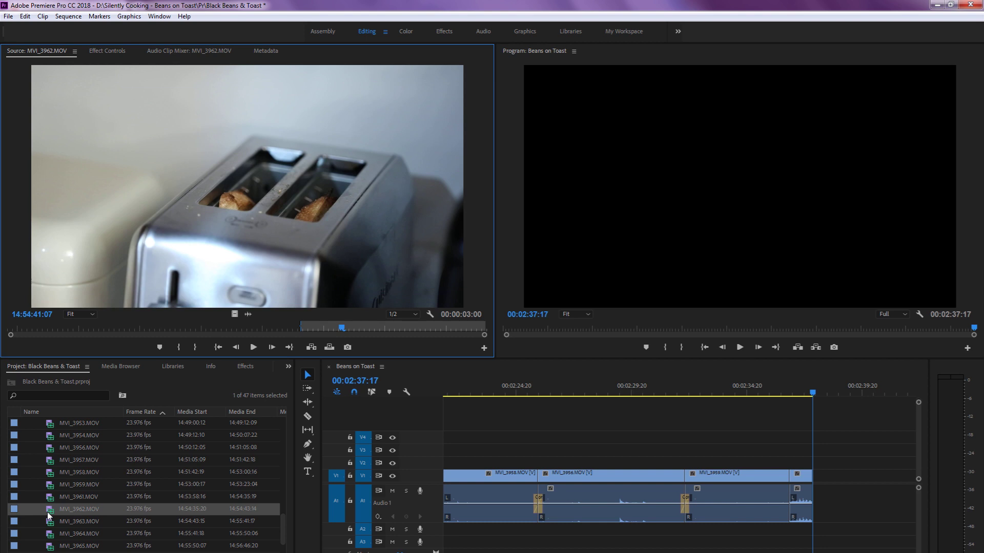
key("o")
key("period")
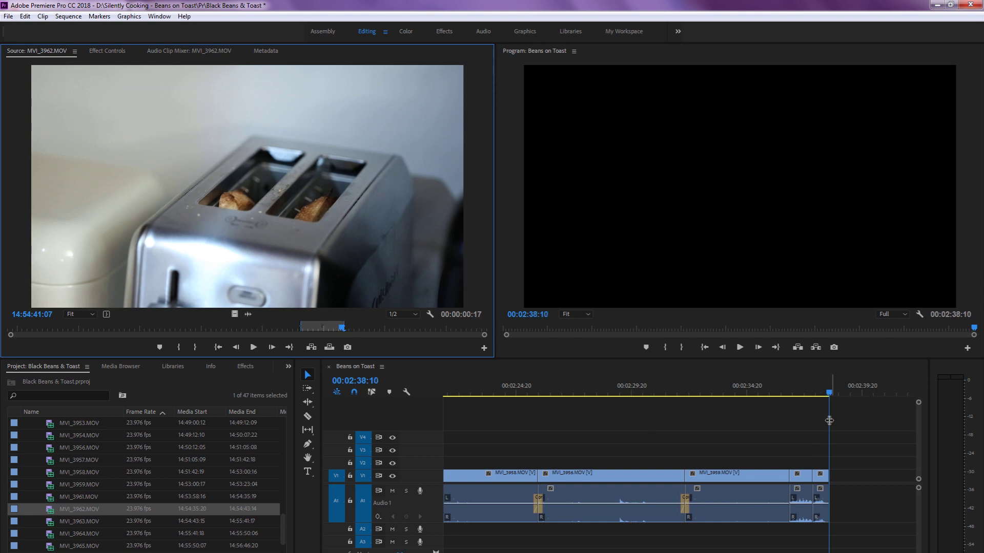
Try moving the MVI_3962 sequence clip six frames later, and close the gap left before it
left_click(813, 419)
key("equal")
key("equal")
key("equal")
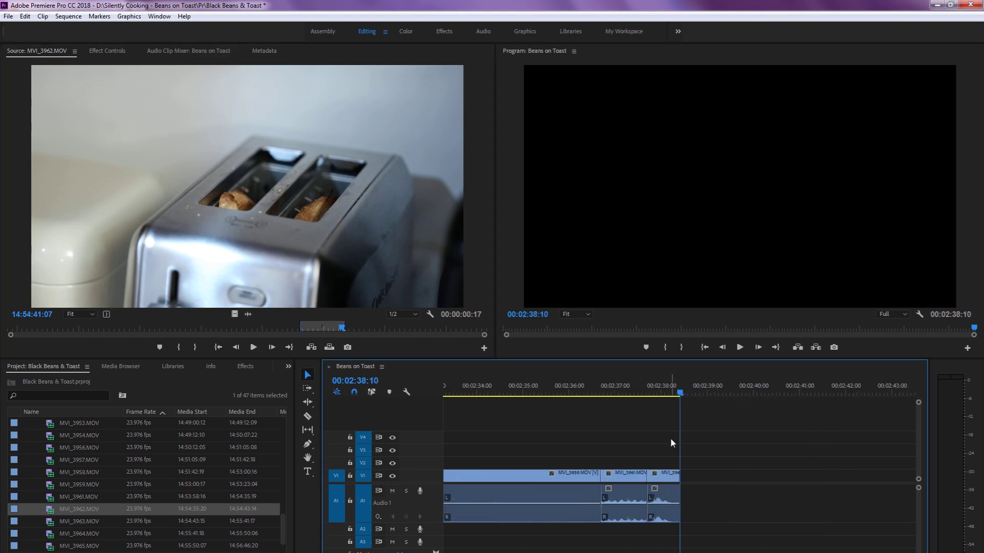
key("equal")
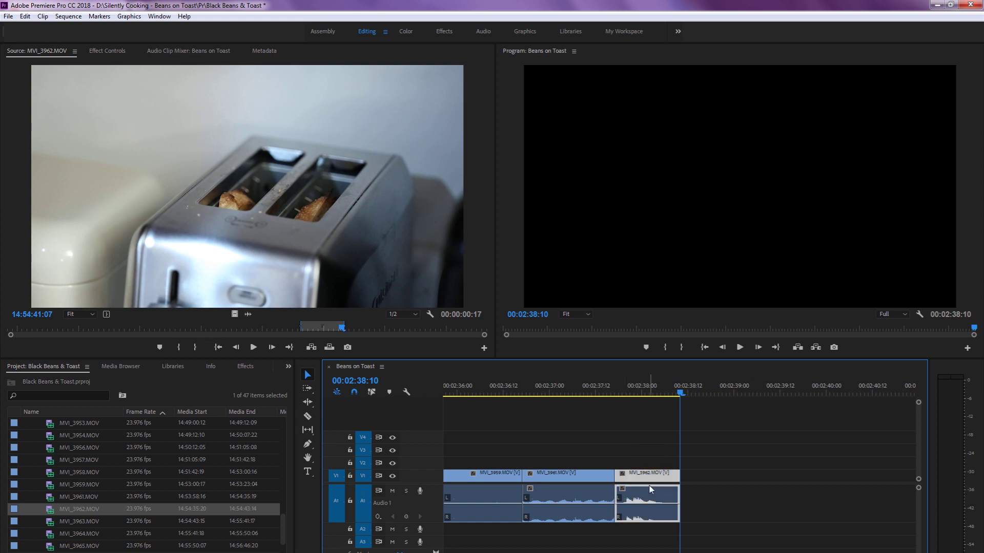
left_click_drag(656, 505, 679, 504)
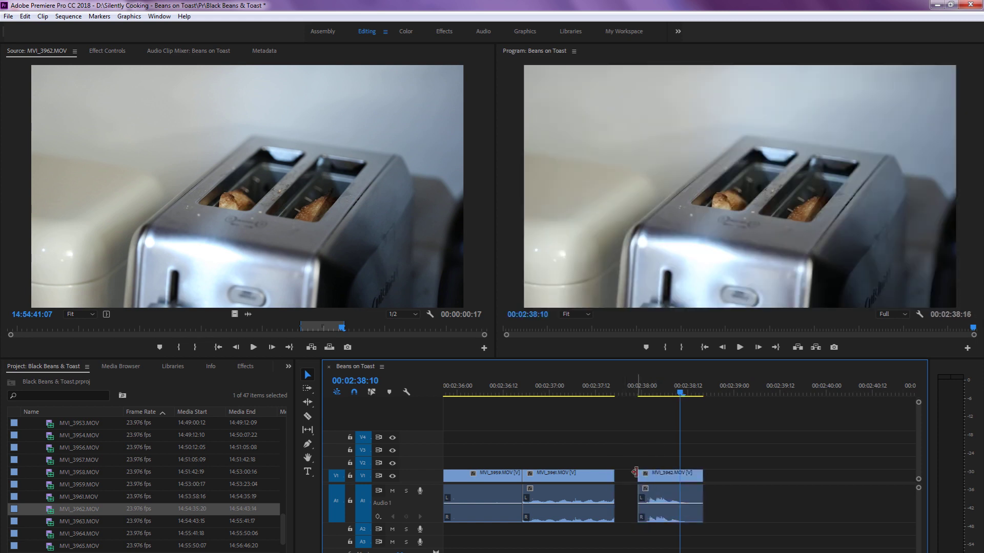
left_click_drag(658, 459, 648, 489)
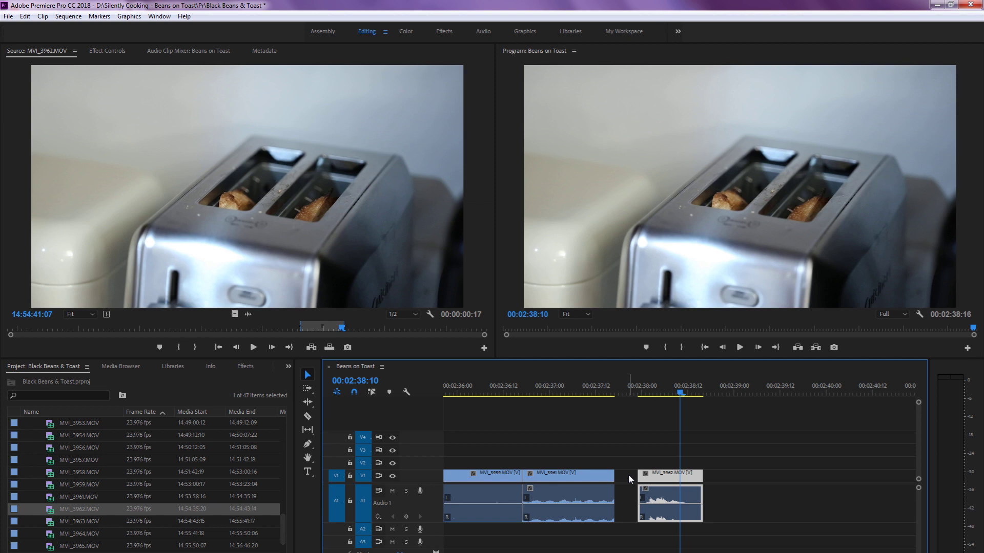
key("Delete")
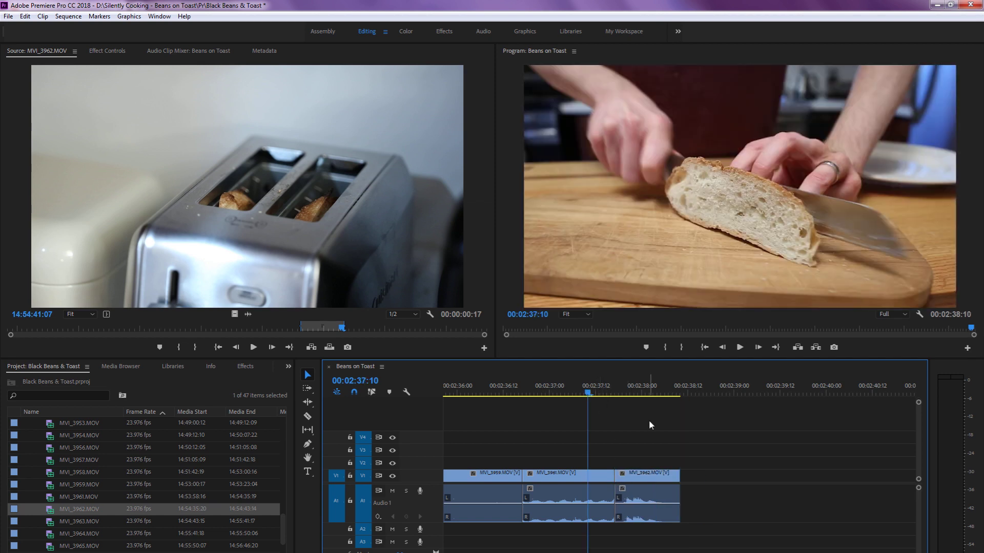
Add Constant Power audio transitions at the start of MVI_3961 at 00:02:36:17 and of MVI_3962 at 00:02:37:17
scroll(648, 417, "up", 2)
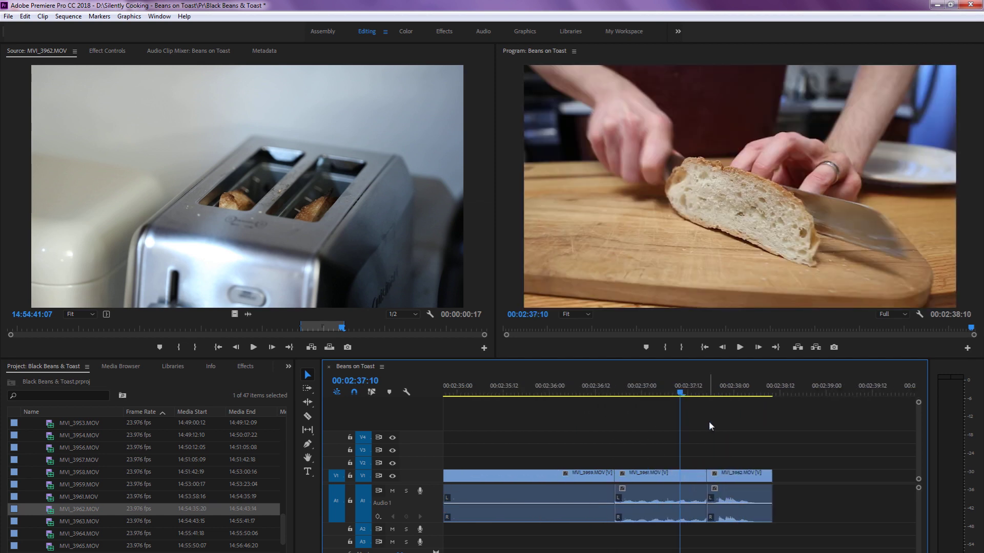
key("Up")
key("ctrl+shift+d")
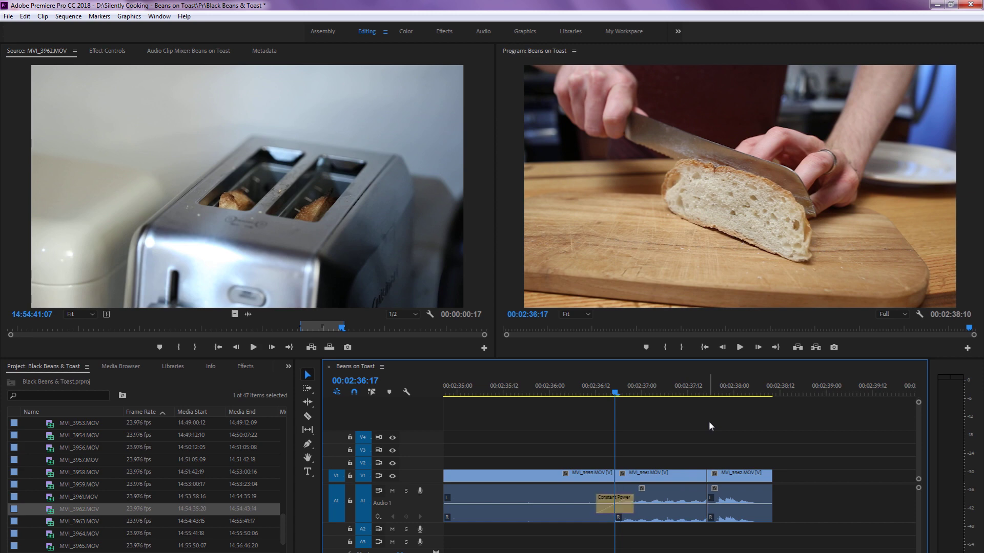
key("Down")
key("ctrl+shift+d")
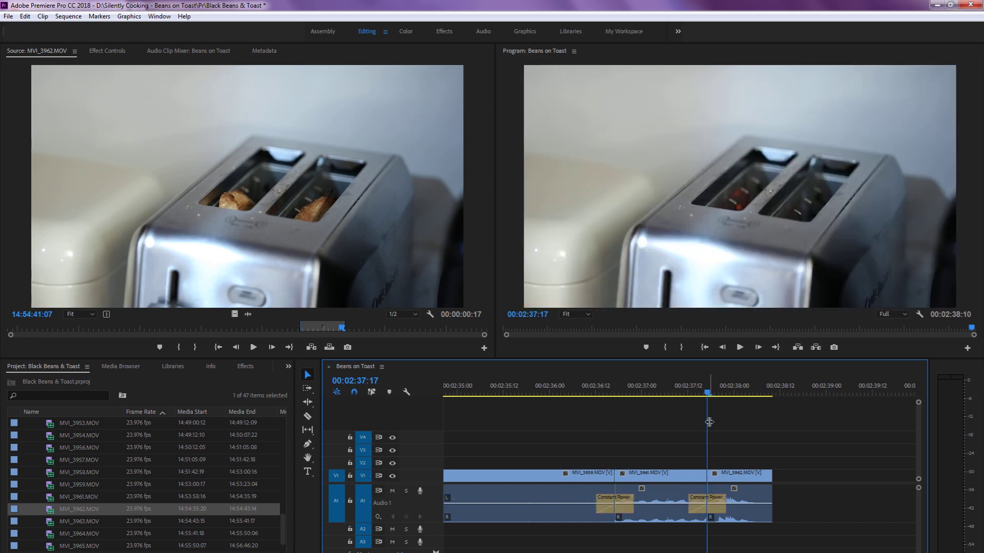
Play back the sequence from the cut at 00:02:25:19 through the new bread and toaster clips to the end
key("Up")
key("Up")
key("Up")
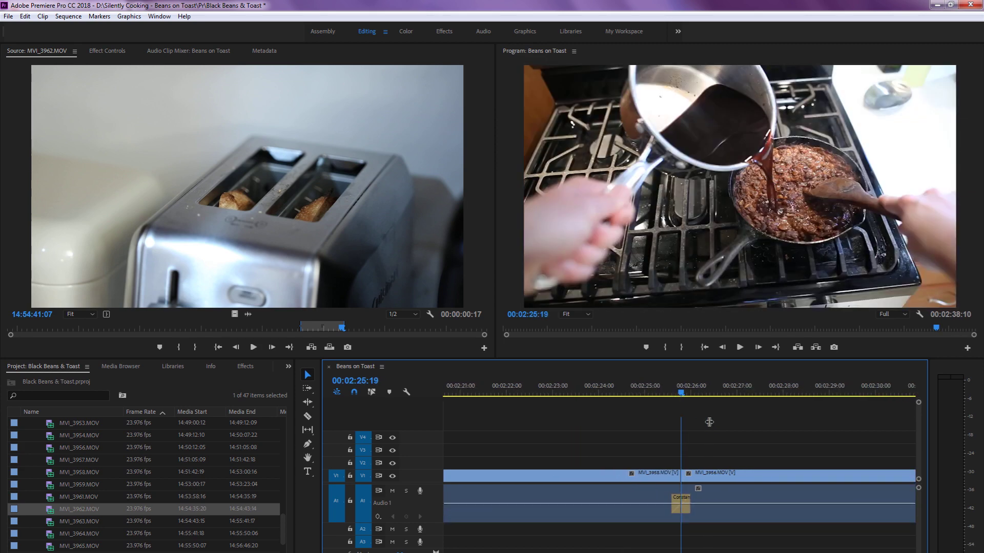
key("minus")
key("minus")
key("minus")
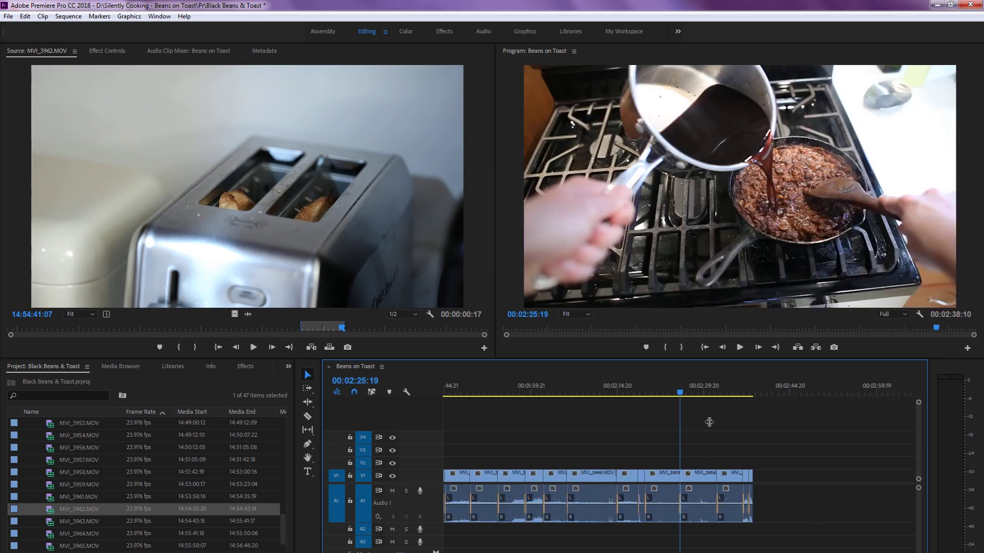
key("space")
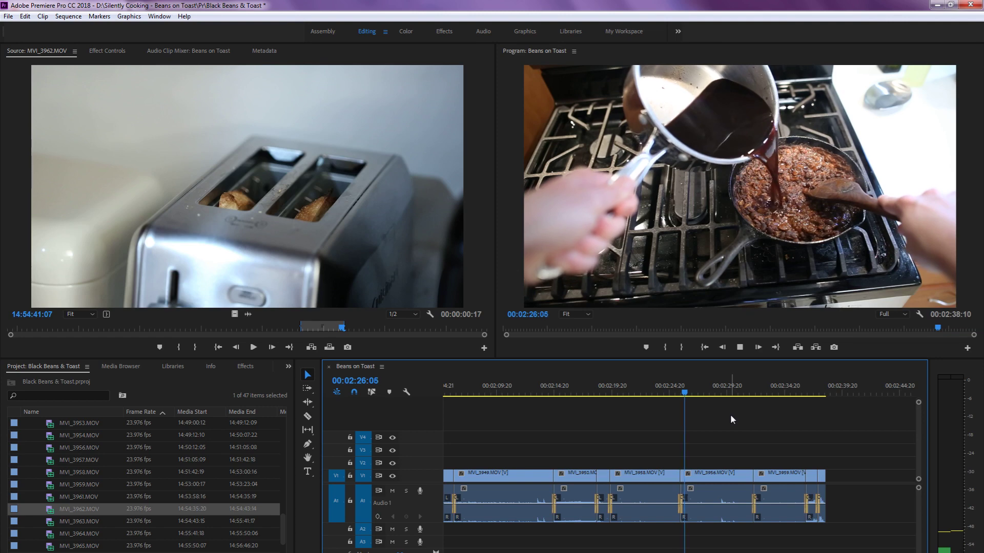
key("equal")
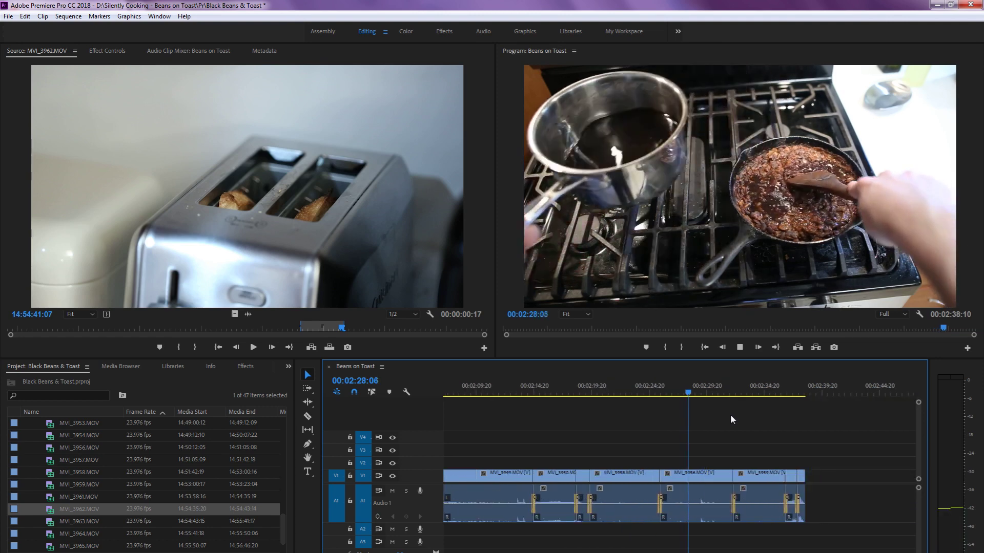
key("minus")
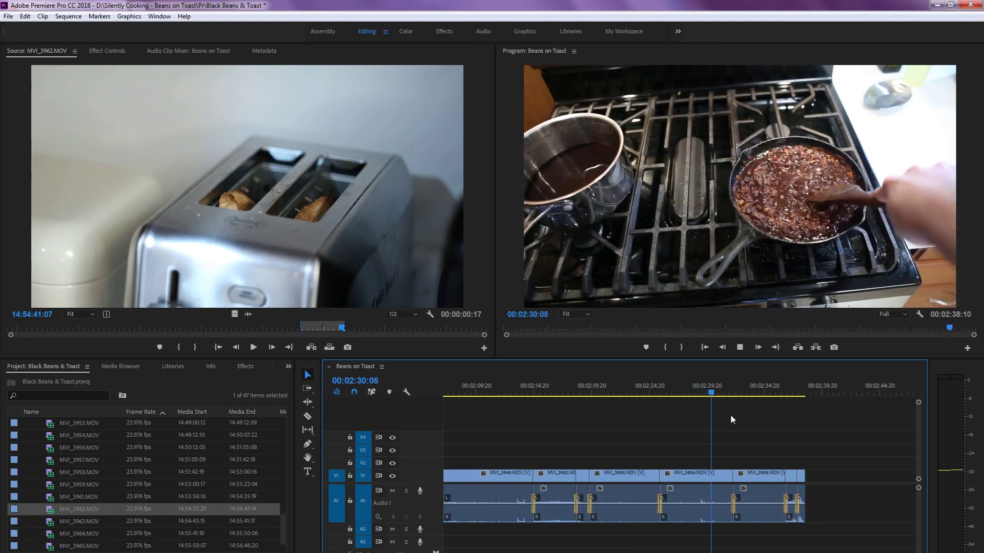
key("minus")
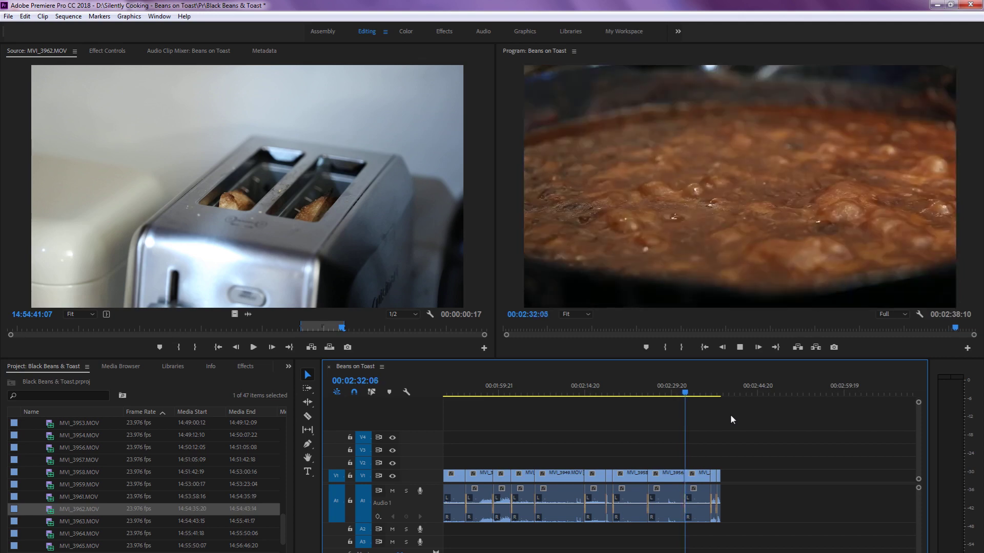
key("minus")
key("minus")
key("equal")
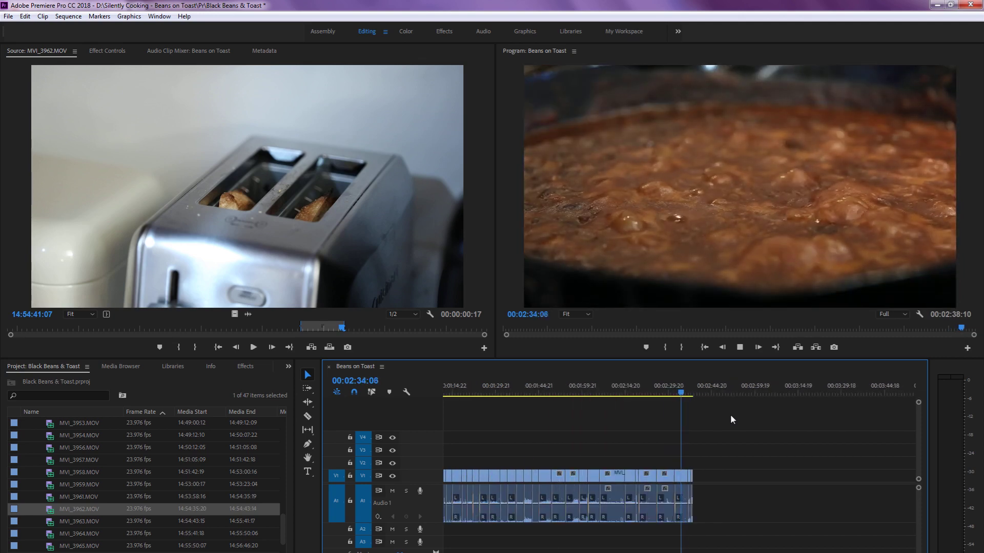
key("minus")
key("equal")
key("equal")
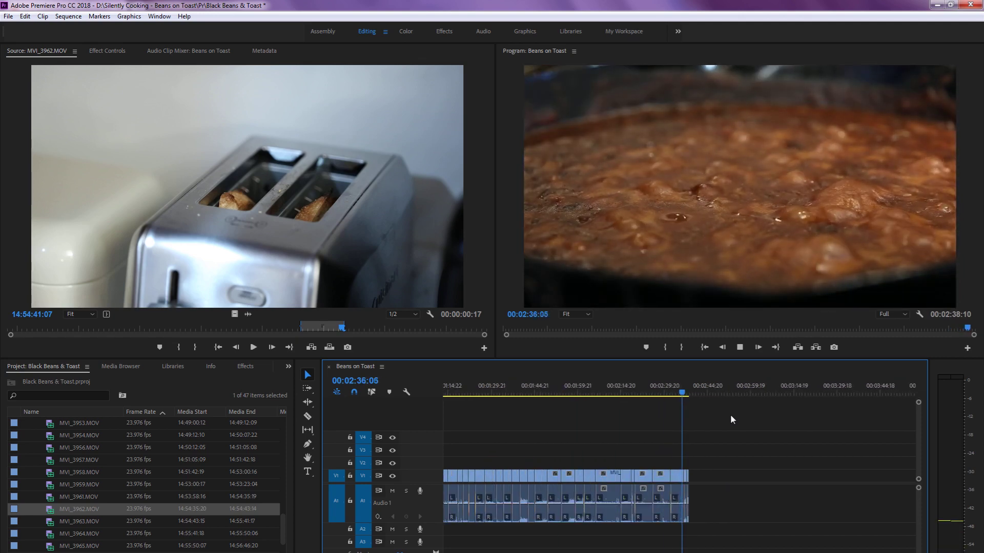
key("equal")
key("equal")
key("equal")
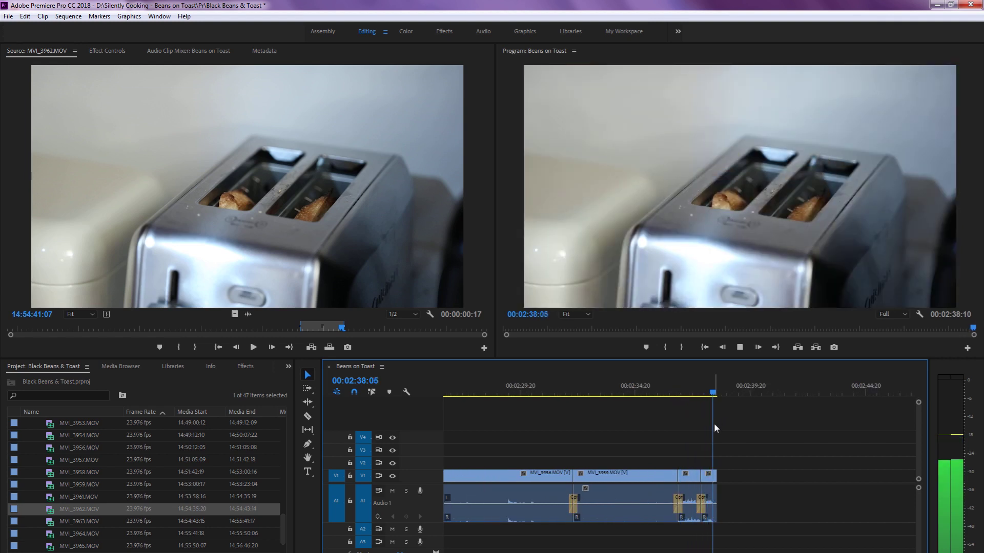
Mark the sequence range spanning the MVI_3959 clip, ending at 00:02:36:16, and exclude source video by unpatching V1
left_click(677, 393)
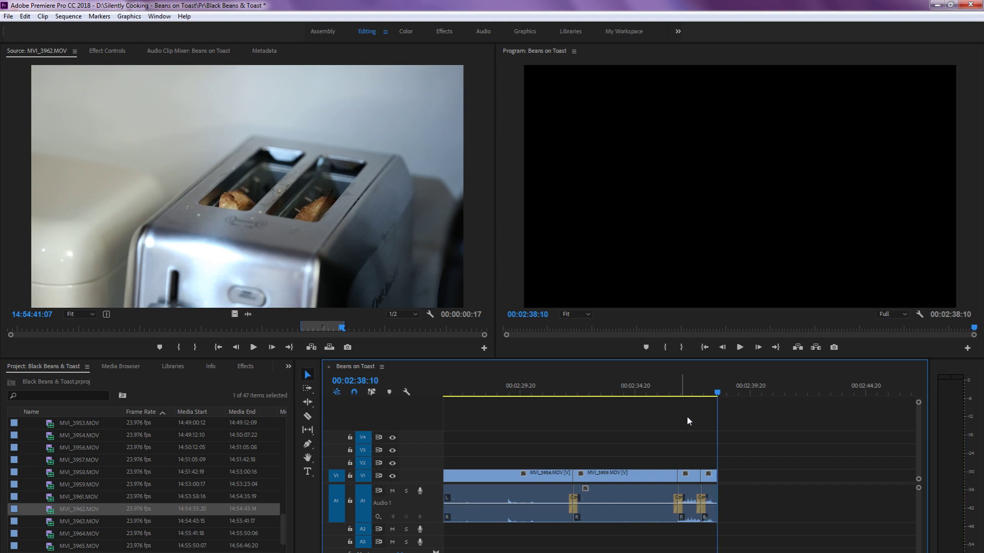
left_click(613, 393)
key("x")
key("shift+o")
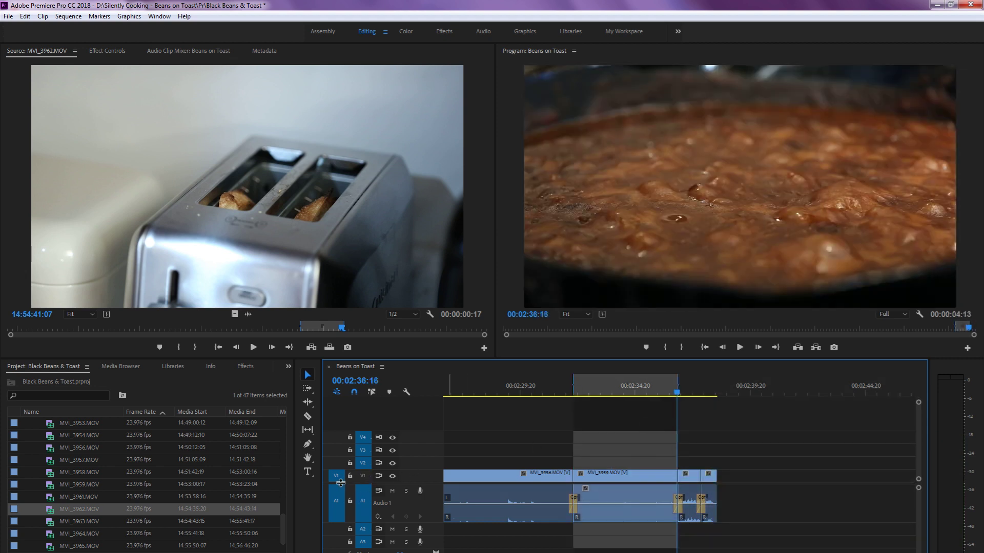
Open MVI_3957 as the source clip and mark its In point at 14:51:21:07
double_click(52, 471)
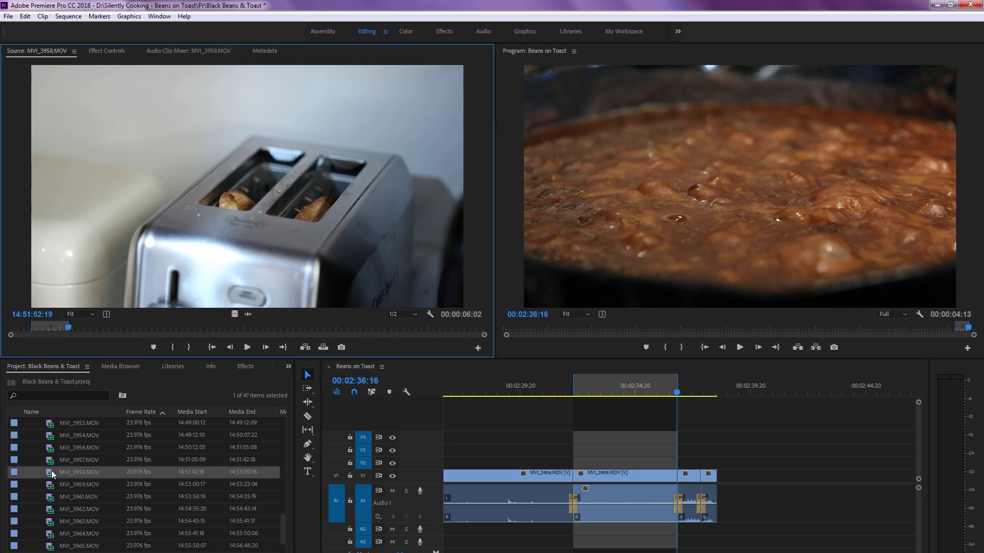
double_click(54, 460)
key("space")
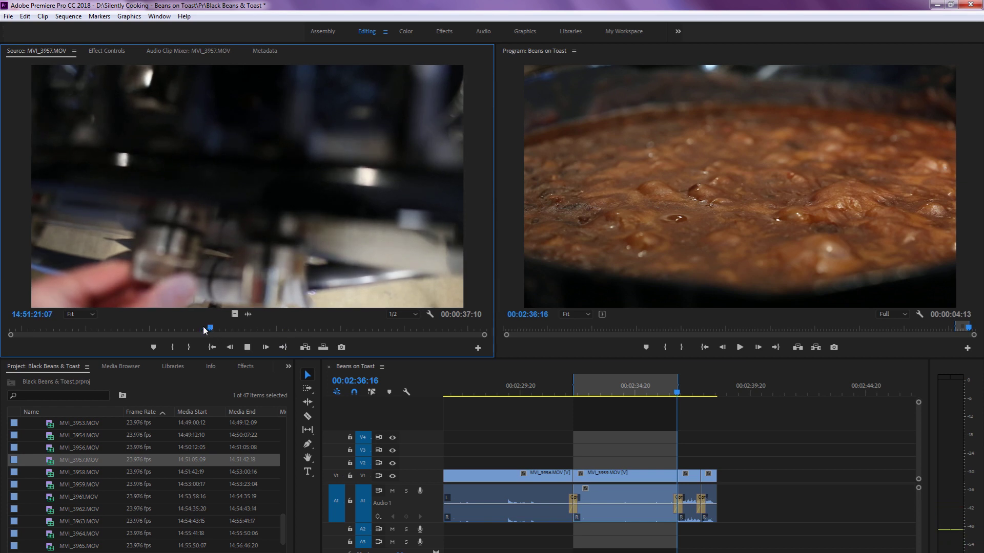
key("i")
key("space")
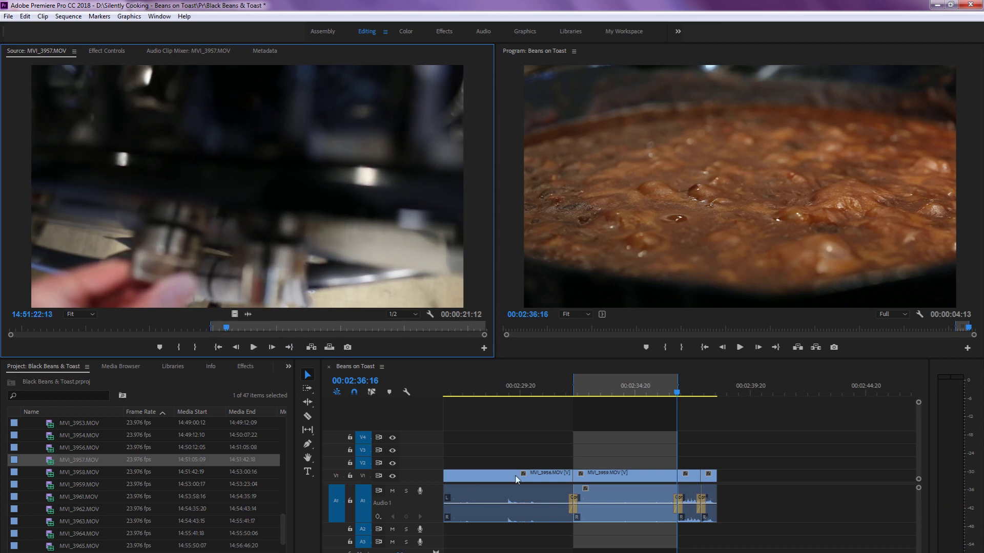
Untarget the sequence's video tracks and overwrite only the audio under MVI_3959 with the marked MVI_3957 sound
left_click(364, 462)
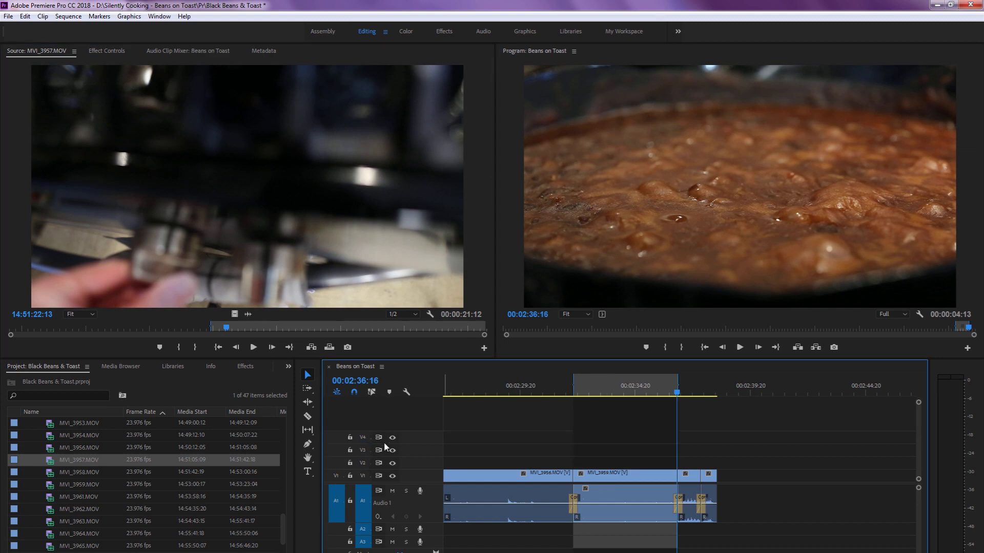
left_click(361, 476)
key("ctrl+z")
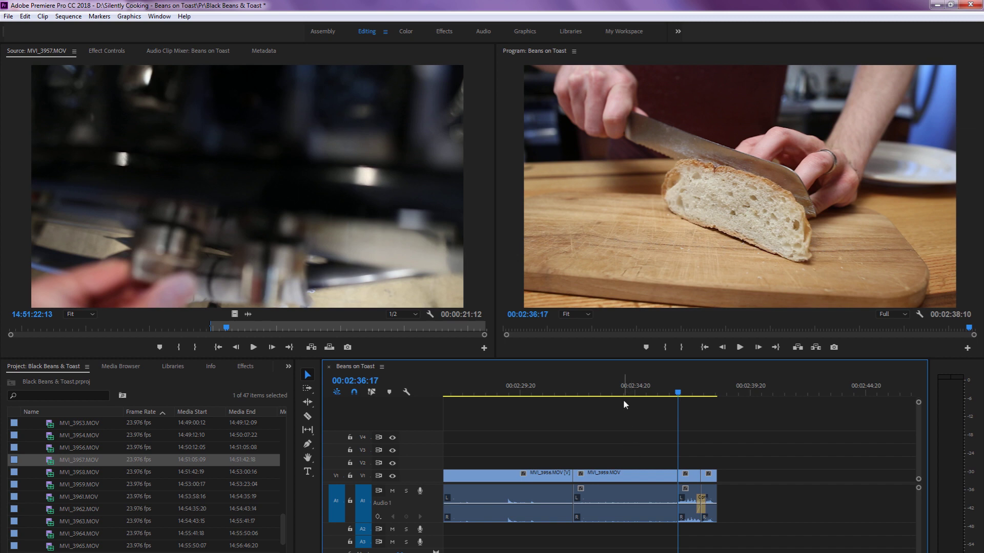
Add Constant Power audio transitions at the start and end of the replaced audio under MVI_3959, and play back the result
key("Up")
key("ctrl+shift+d")
key("Down")
key("ctrl+shift+d")
key("Up")
key("space")
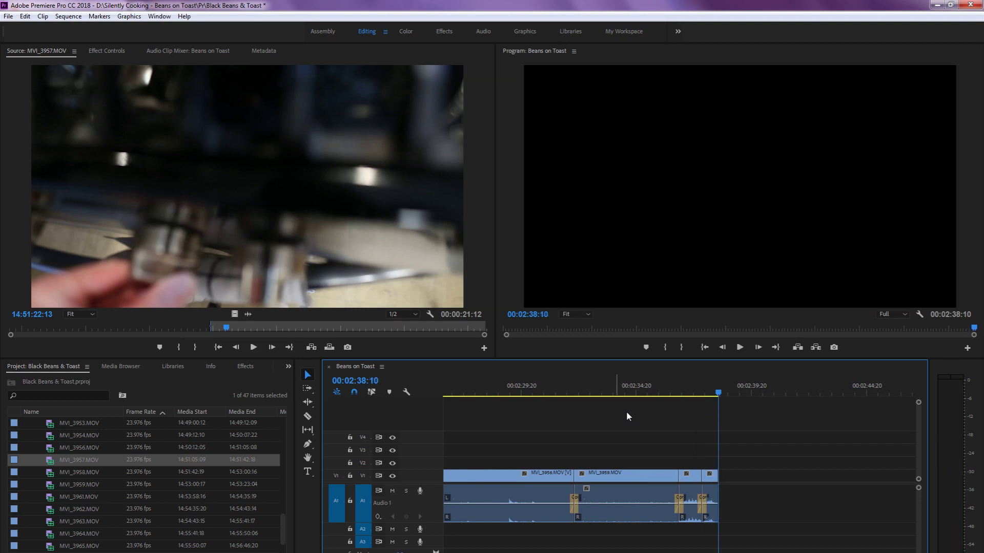
Check source clips MVI_3958, MVI_3962, MVI_3963 and MVI_3964, and load MVI_3963, the beans-on-toast plating shot
double_click(47, 474)
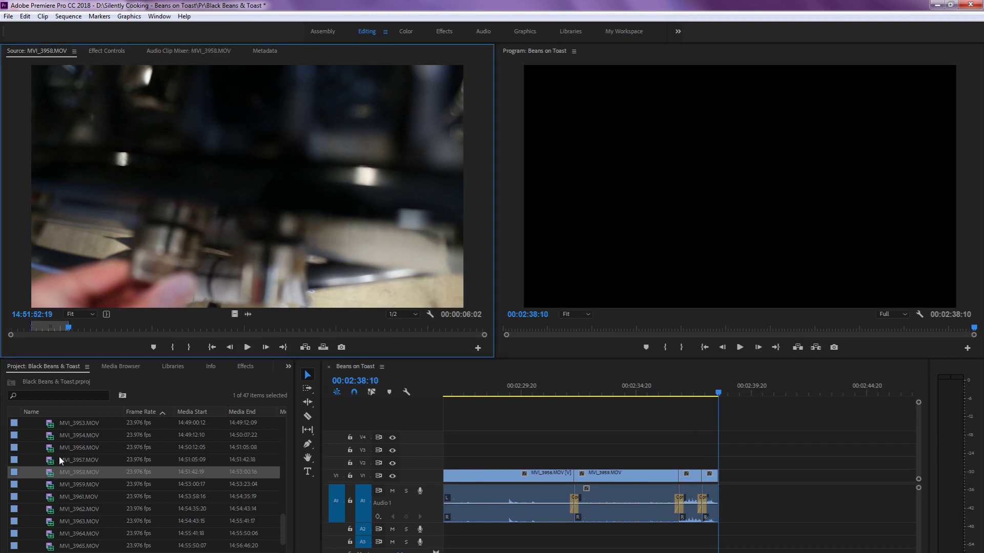
double_click(45, 504)
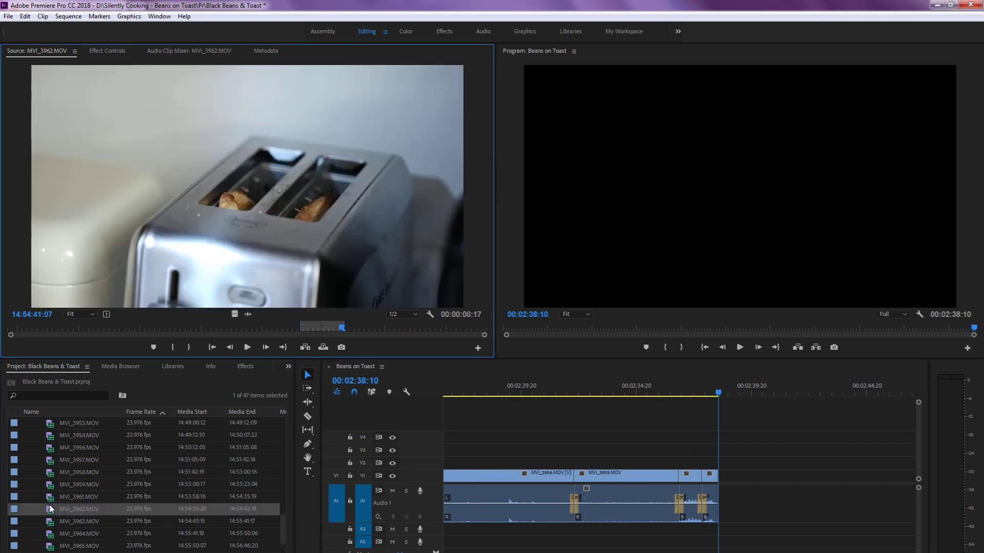
scroll(49, 507, "down", 1)
double_click(49, 501)
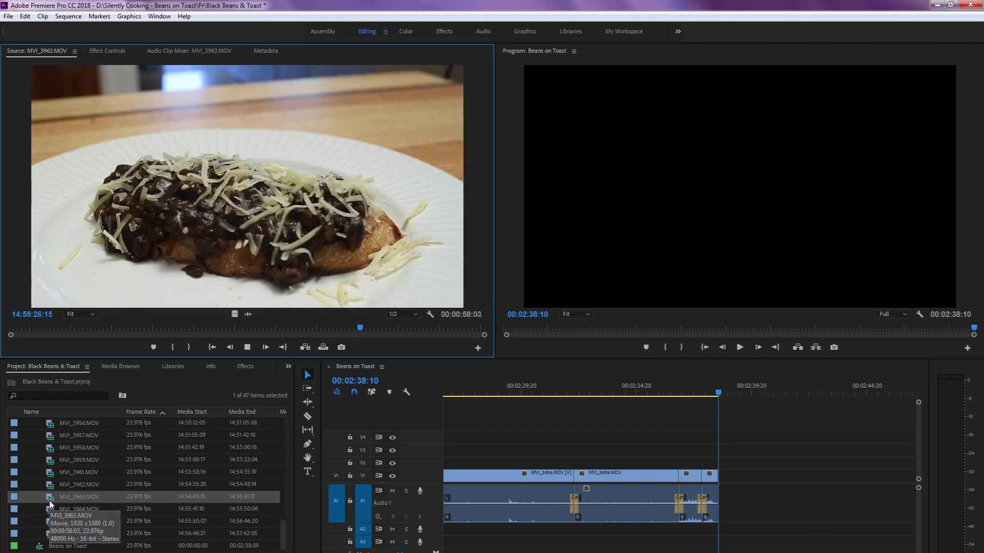
left_click(52, 510)
double_click(52, 510)
double_click(51, 496)
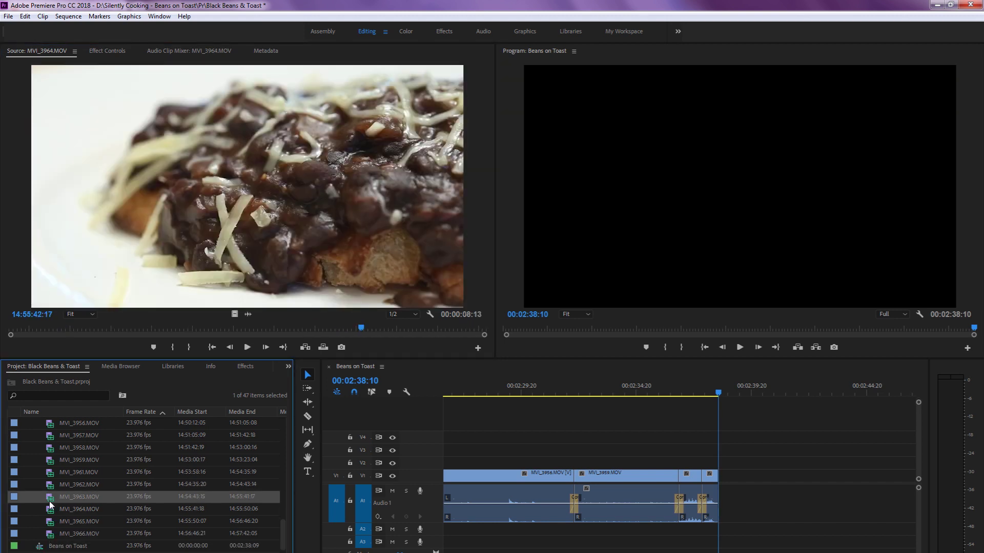
Mark MVI_3963 from 14:55:05:02 to 14:55:15:18 and append it with V1 patched so both video and audio are included
left_click_drag(266, 328, 184, 349)
key("i")
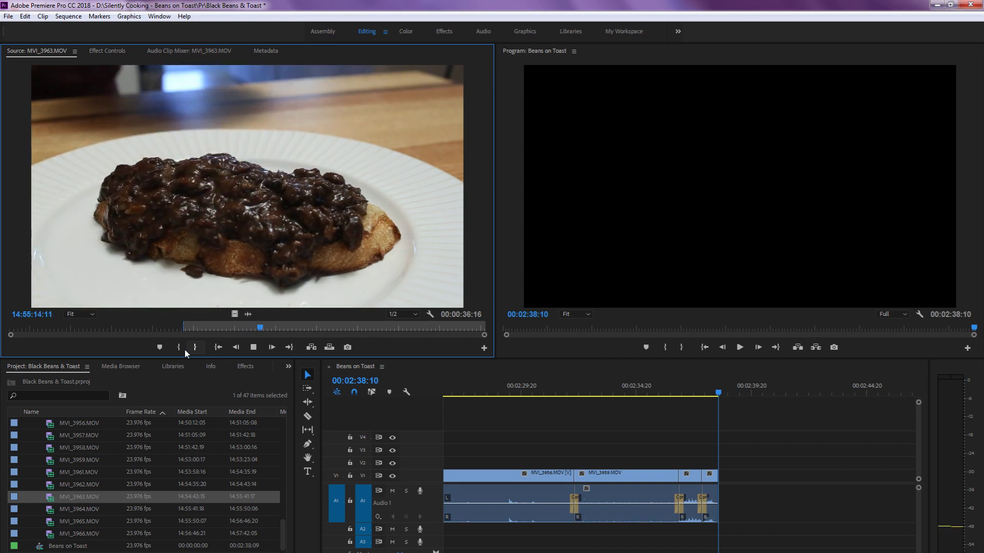
left_click(185, 349)
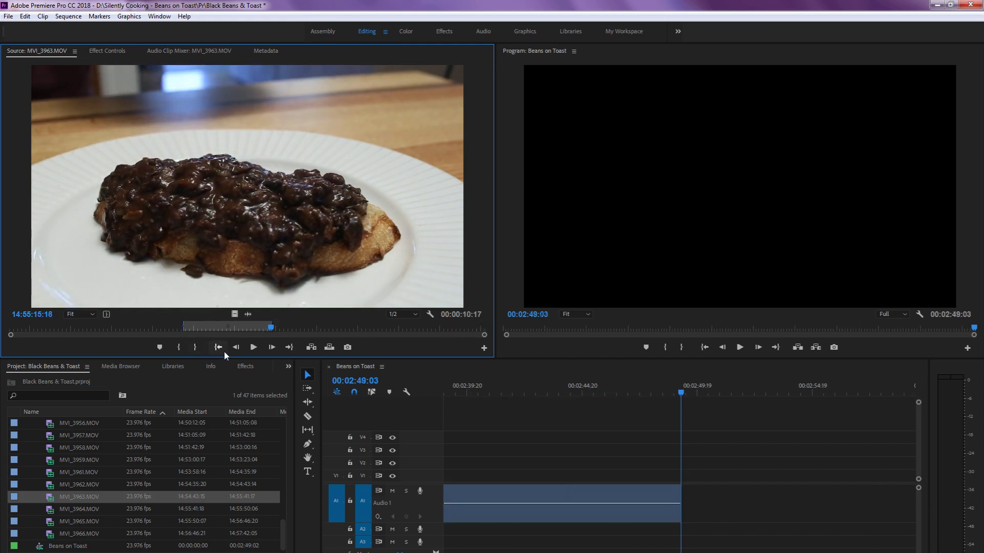
left_click(365, 476)
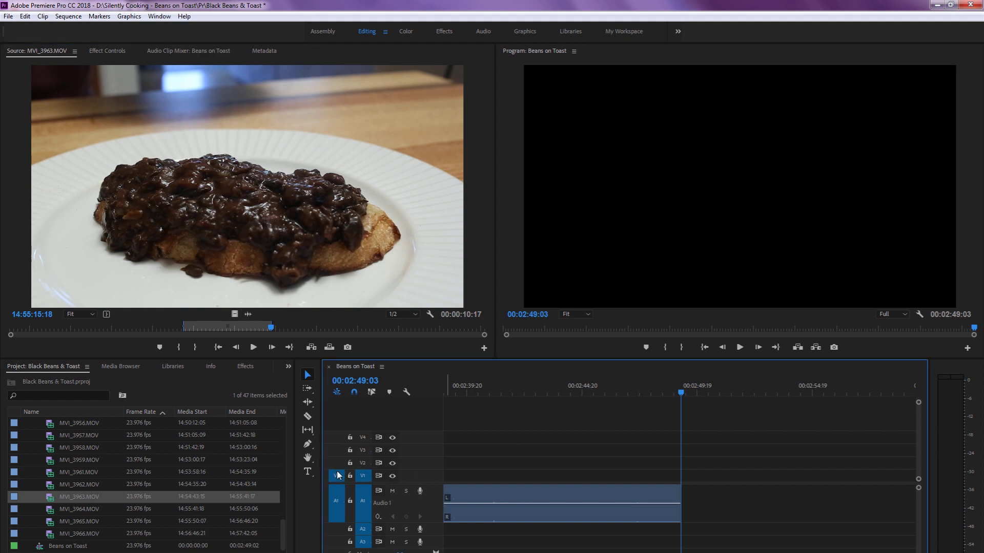
key("ctrl+z")
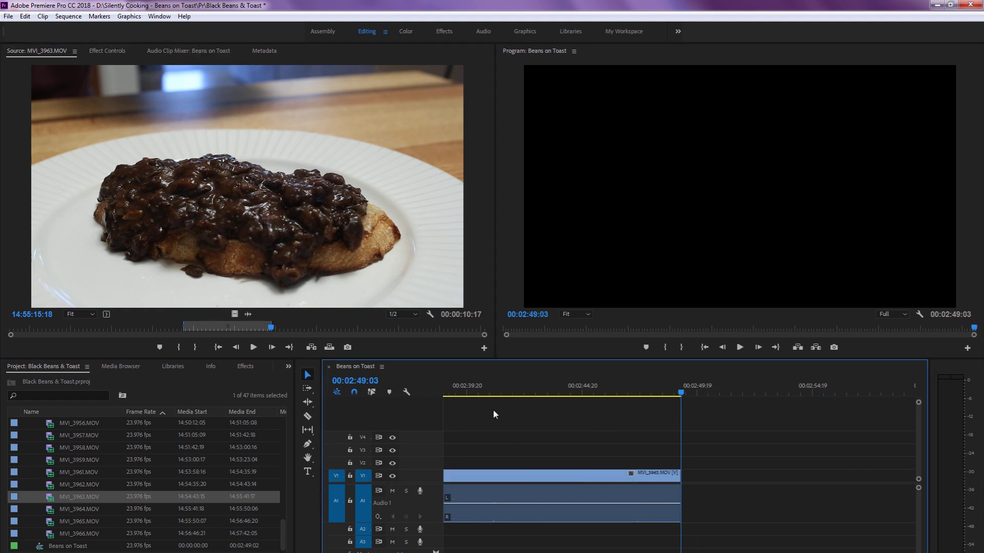
Add an audio transition at the start of MVI_3963 at 00:02:38:10 and play the sequence through to its end
key("Up")
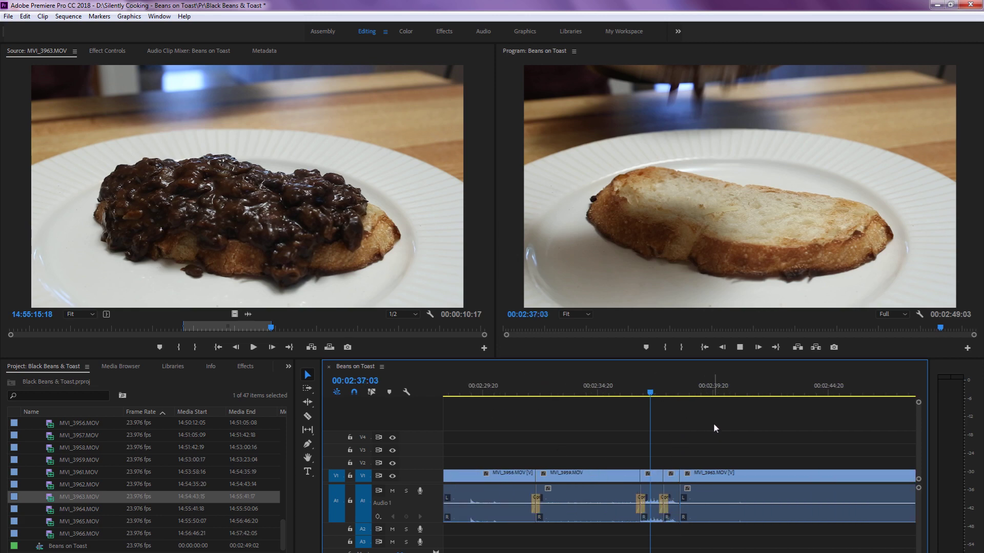
key("ctrl+shift+d")
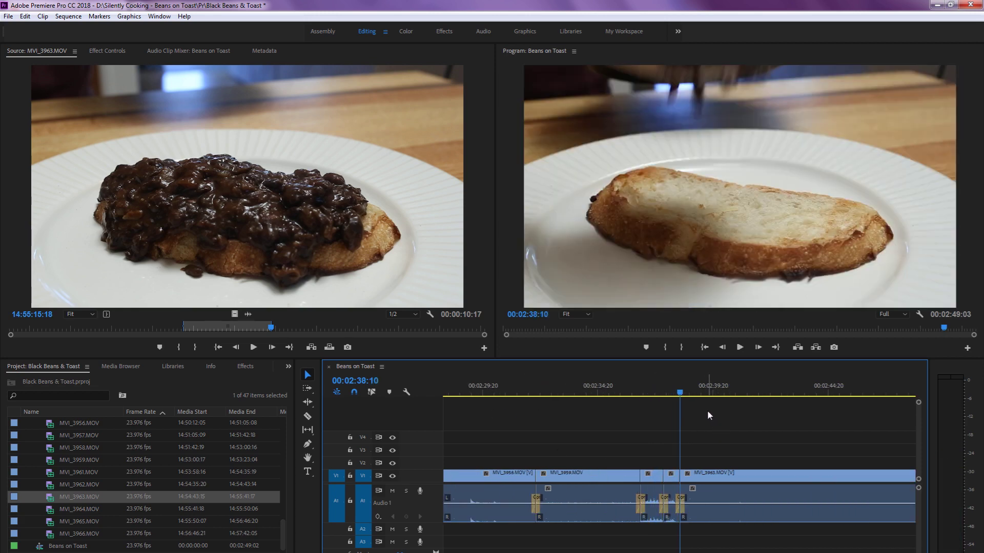
key("space")
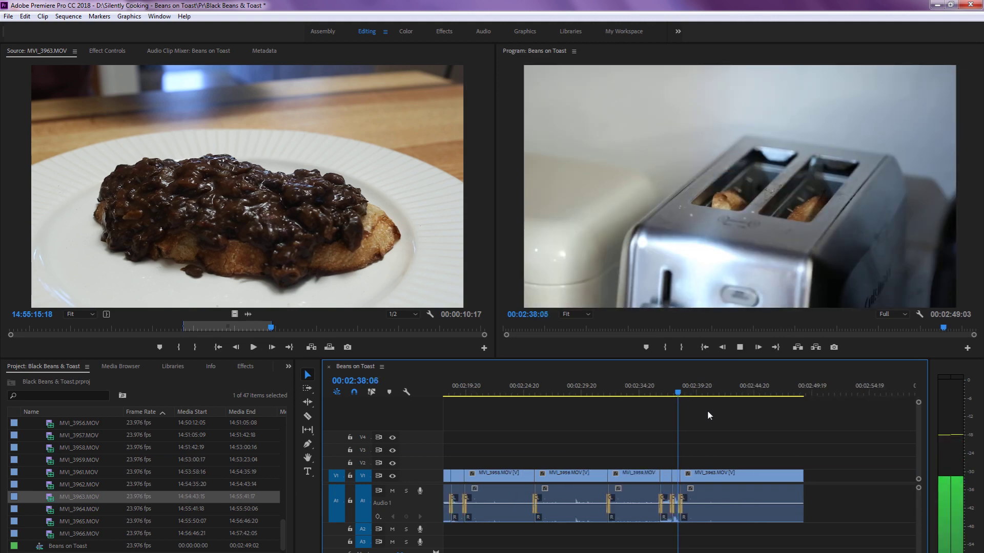
key("minus")
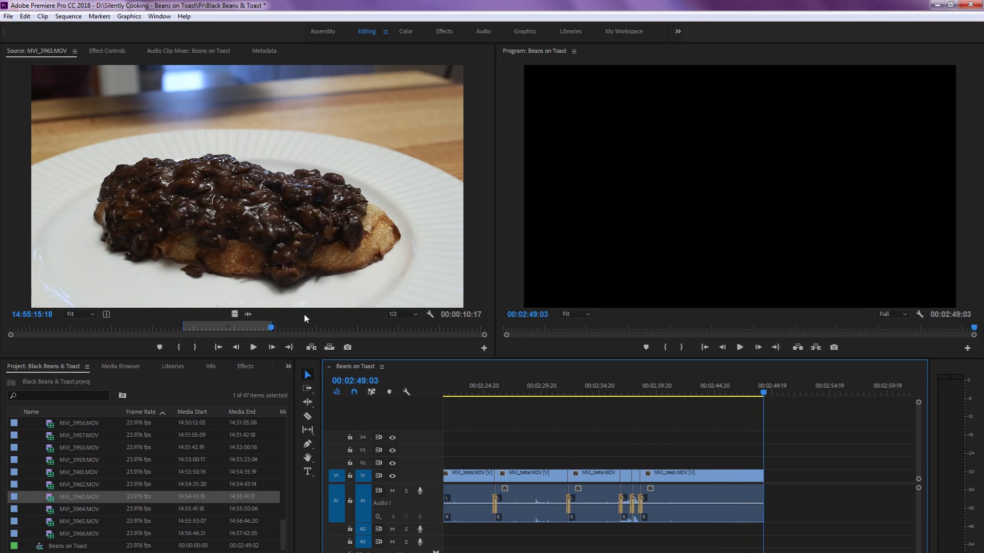
Mark the cheese-sprinkling part of MVI_3963 from 14:55:16:15 to 14:55:22:18 and append it at the sequence end
mouse_move(291, 328)
left_mouse_down()
mouse_move(333, 327)
mouse_move(281, 330)
left_mouse_up()
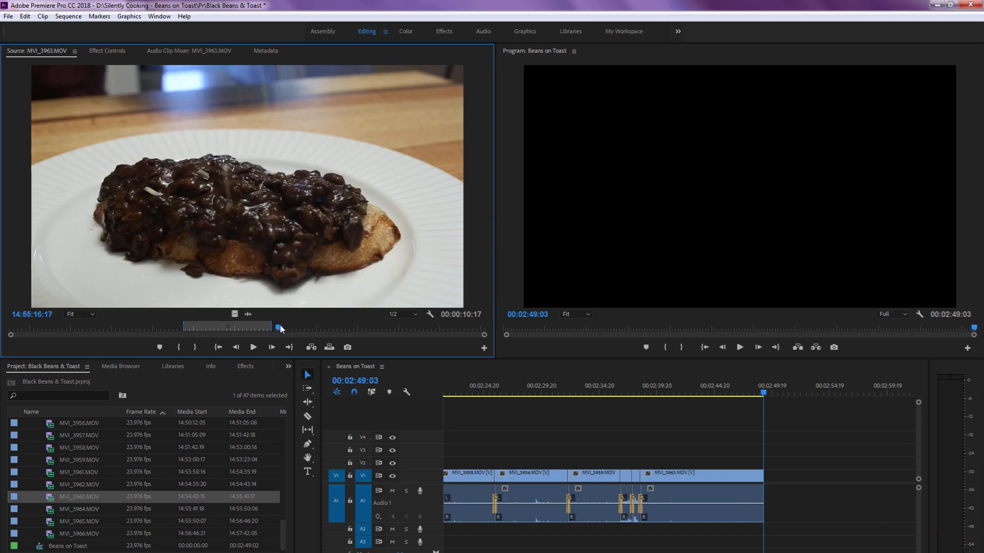
key("Left")
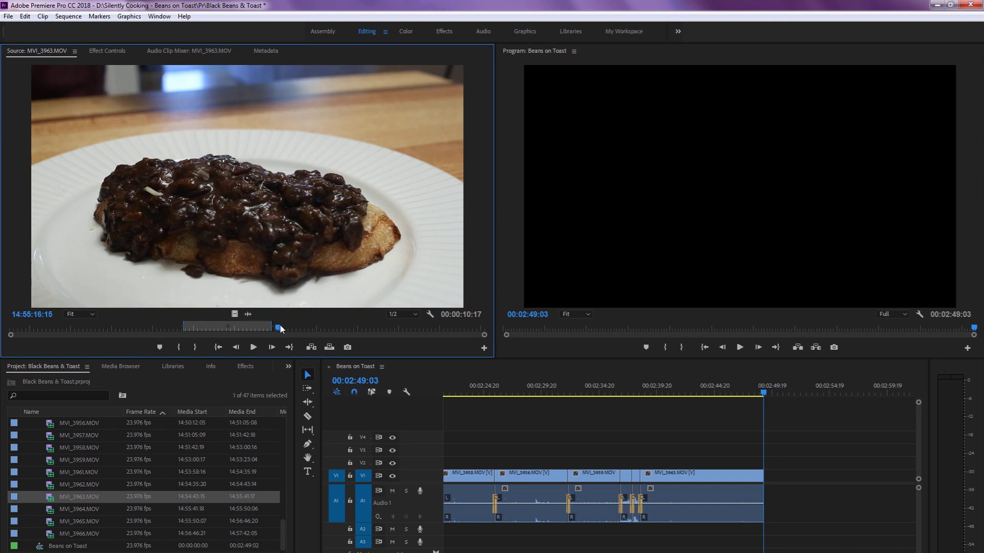
key("i")
key("space")
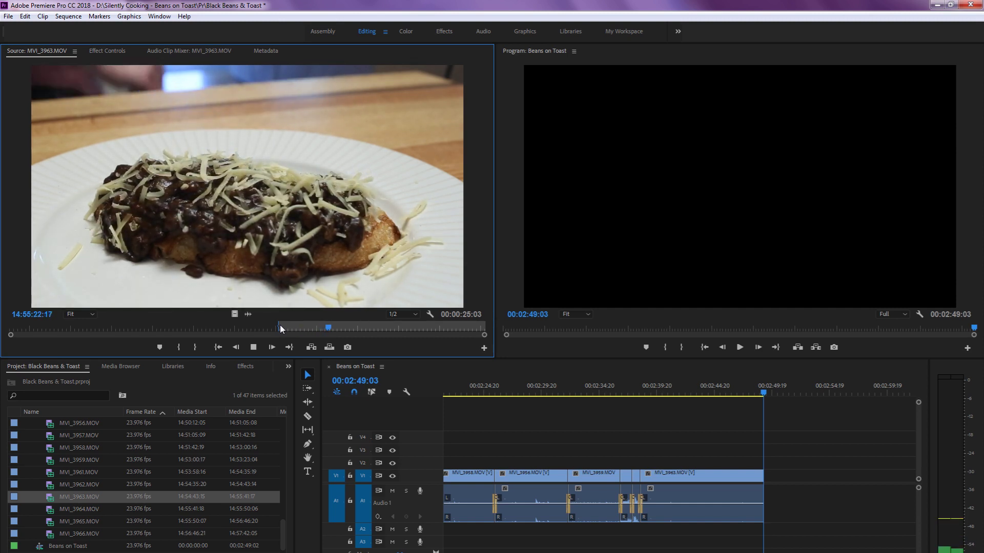
key("space")
key("o")
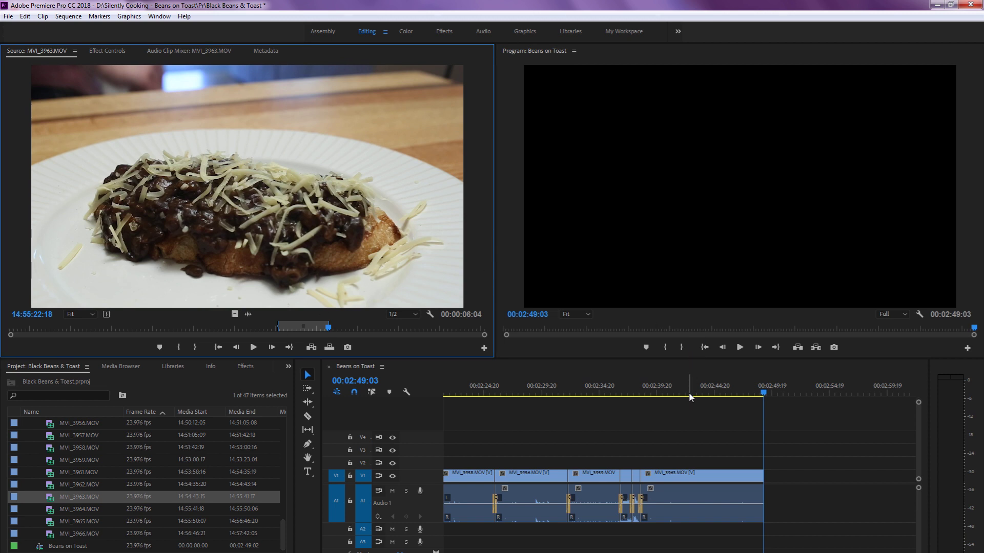
left_click(684, 408)
key("period")
Add an audio transition at the cut between the two MVI_3963 clips at 00:02:49:03, and play back around it
left_click(755, 393)
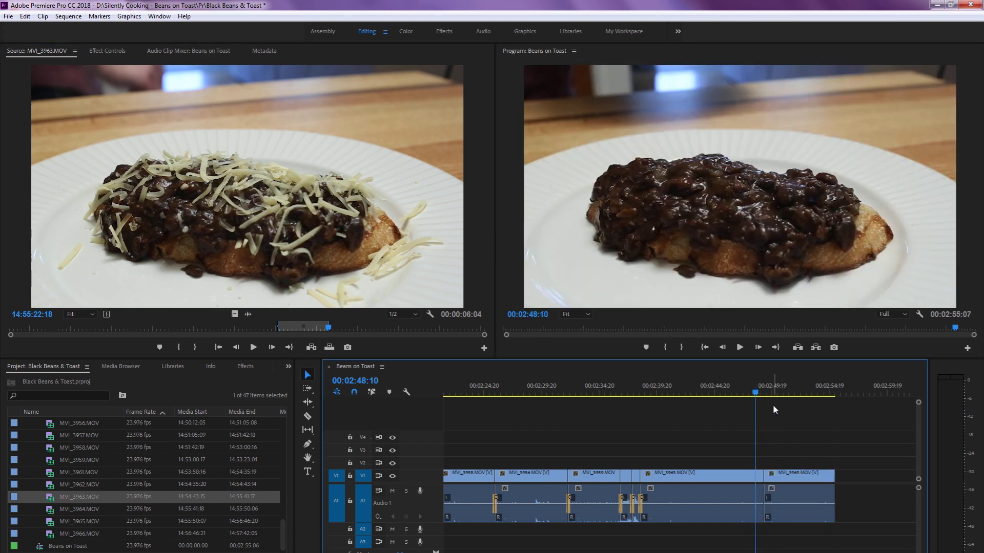
key("equal")
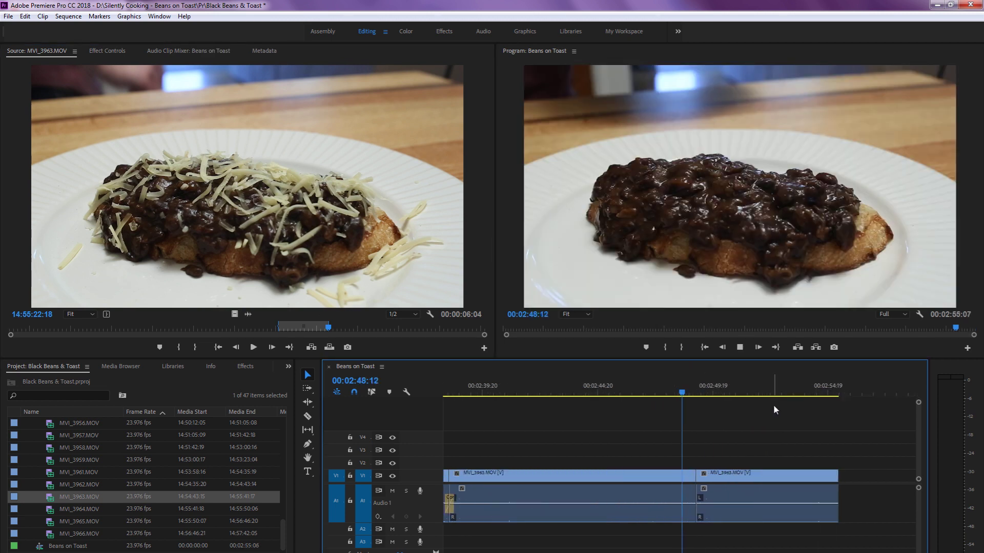
key("space")
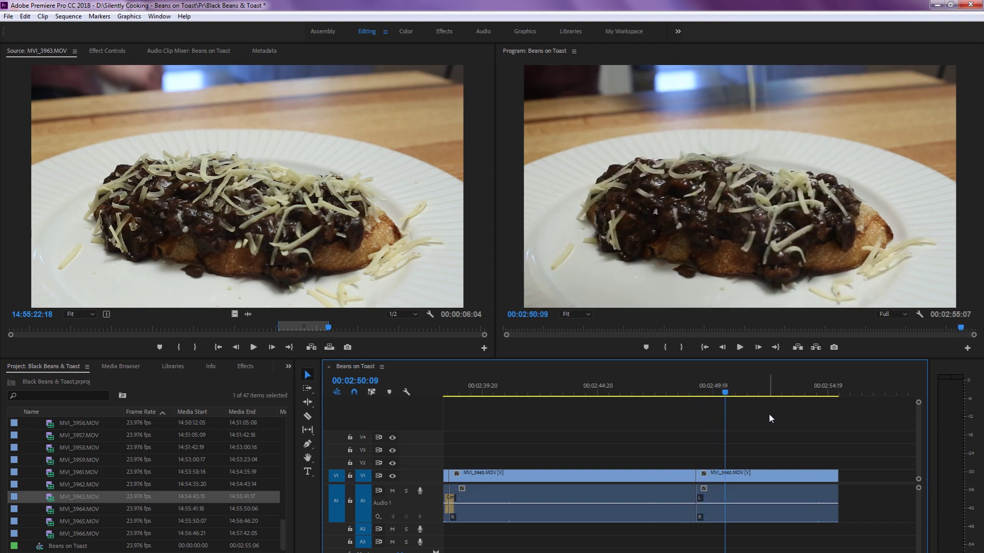
key("Up")
key("ctrl+shift+d")
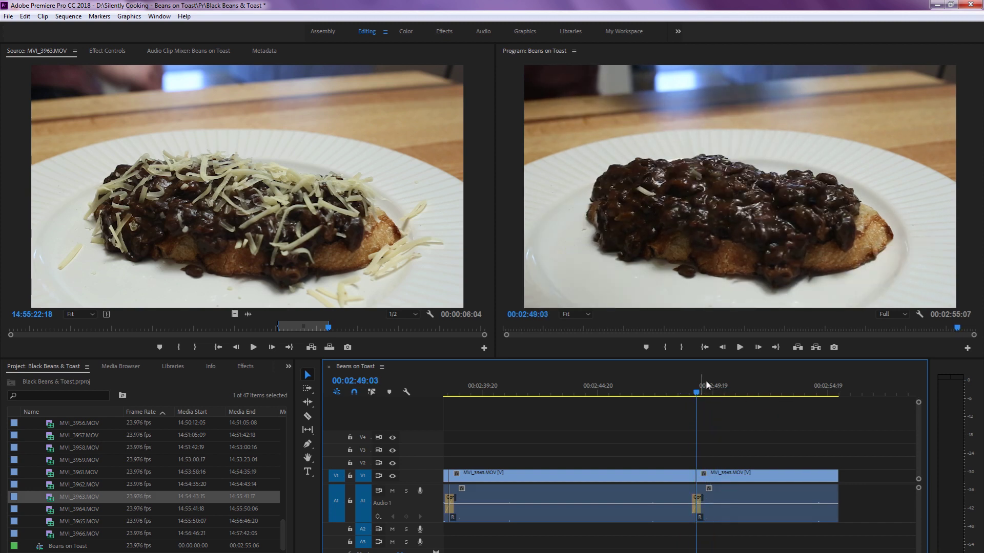
key("j")
key("minus")
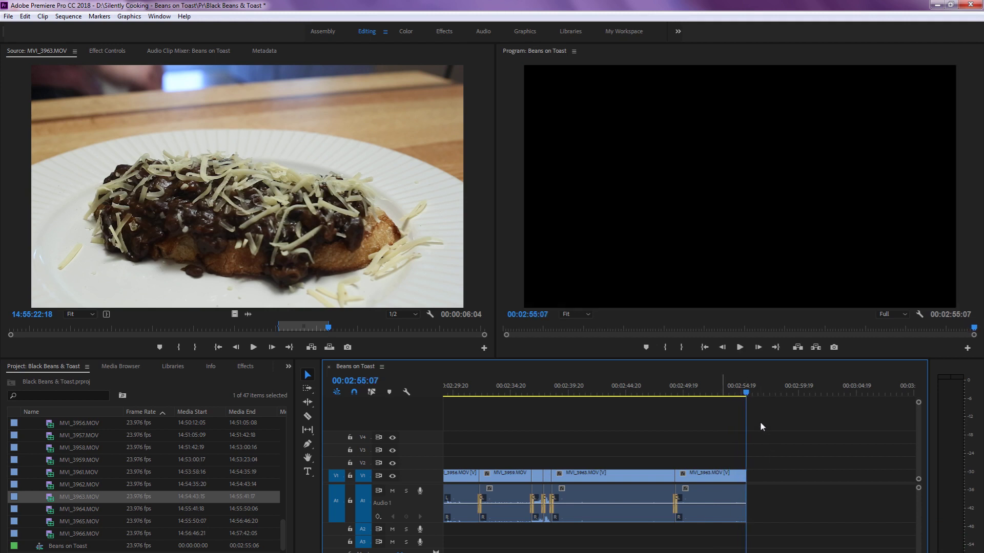
Append MVI_3966 from 14:57:27:05 to 14:57:34:00 at the sequence end and add an audio transition at its start, 00:02:55:07
left_click_drag(347, 324, 391, 341)
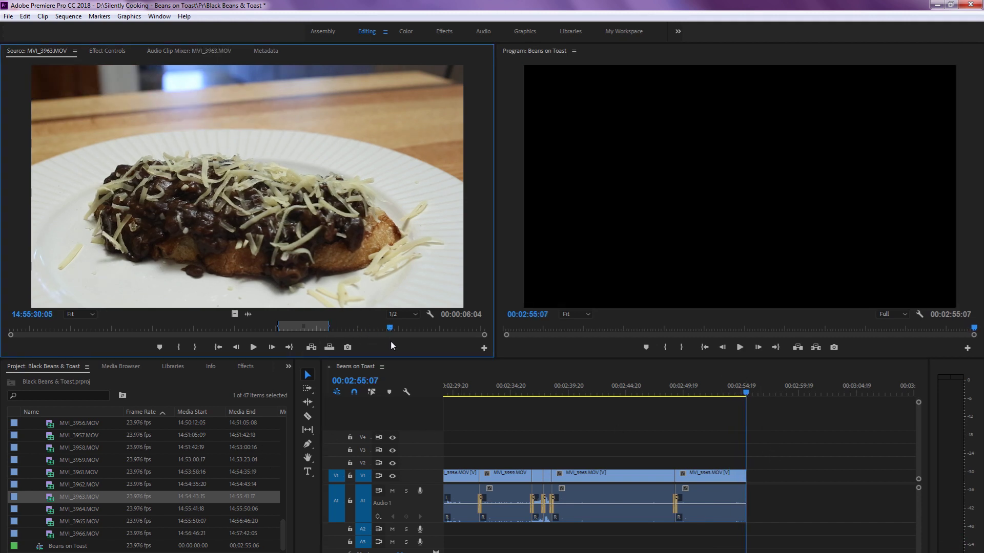
left_click(47, 537)
double_click(47, 535)
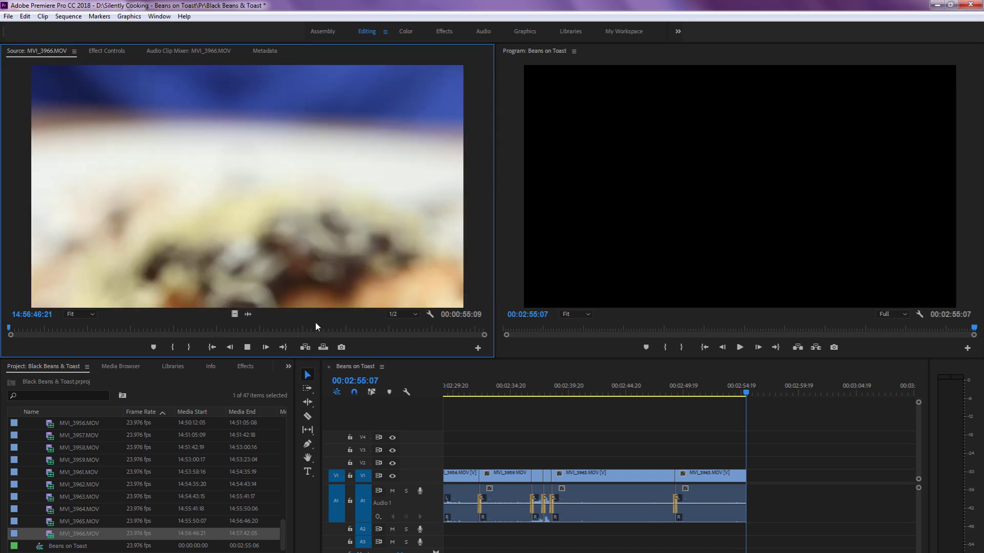
mouse_move(321, 328)
left_mouse_down()
mouse_move(323, 342)
mouse_move(351, 337)
mouse_move(342, 340)
mouse_move(365, 348)
mouse_move(355, 342)
left_mouse_up()
key("i")
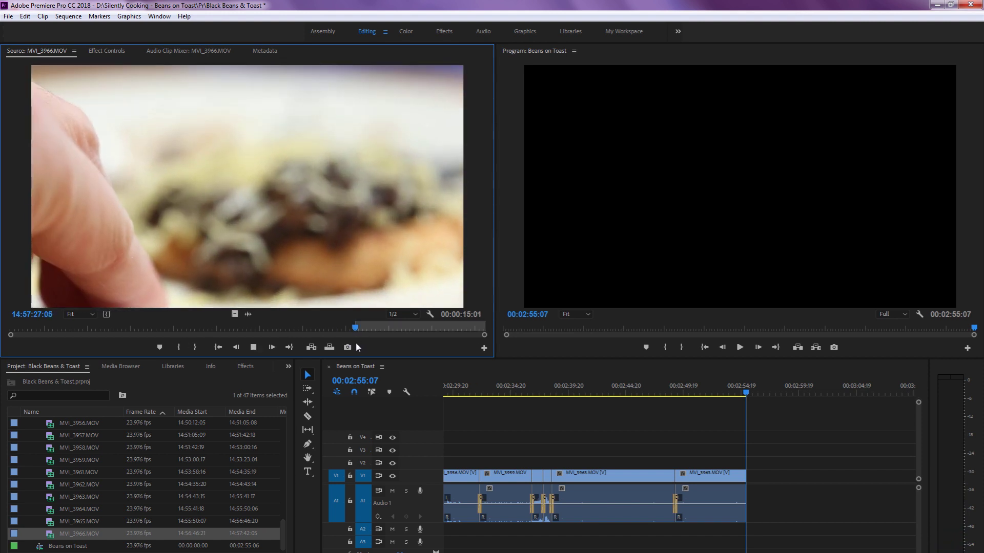
key("space")
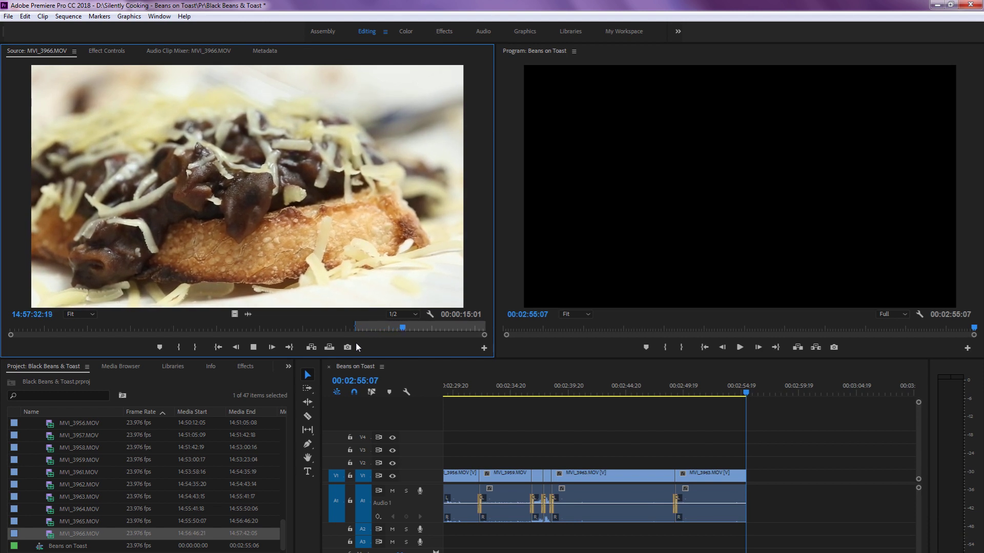
key("o")
key("period")
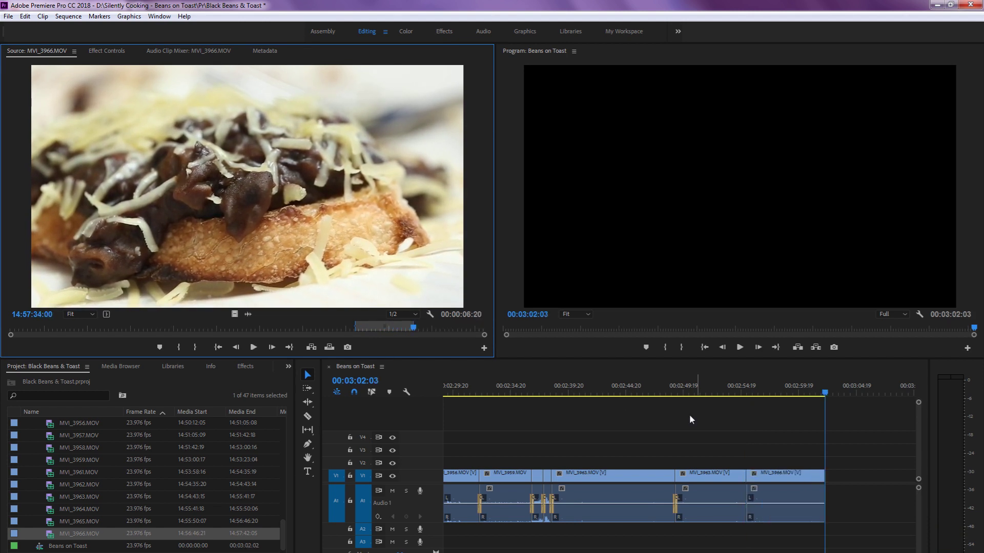
left_click(780, 411)
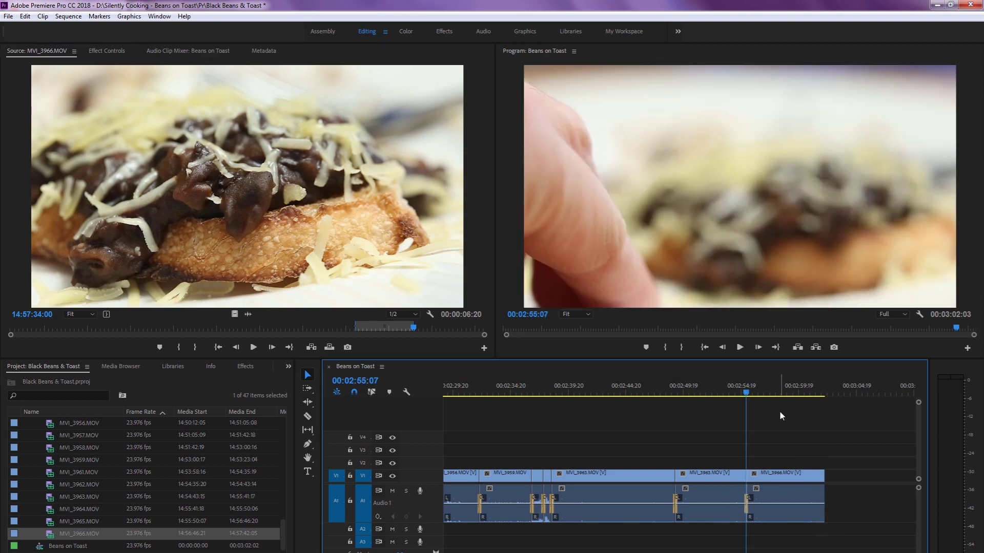
Find the Warp Stabilizer VFX effect by searching for "WARP" and apply it to the last clip, MVI_3966
left_click_drag(784, 393, 790, 420)
left_click(791, 475)
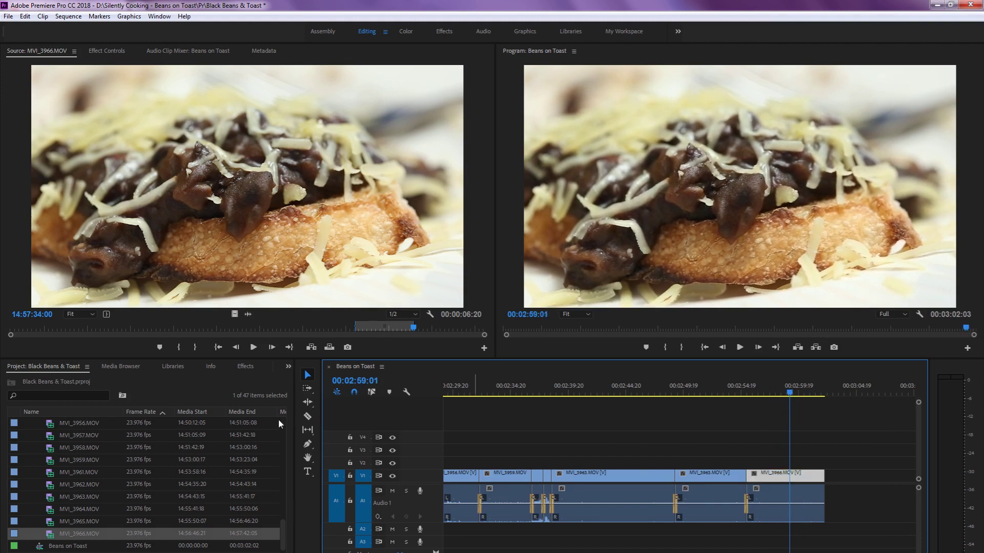
left_click(238, 367)
left_click(56, 390)
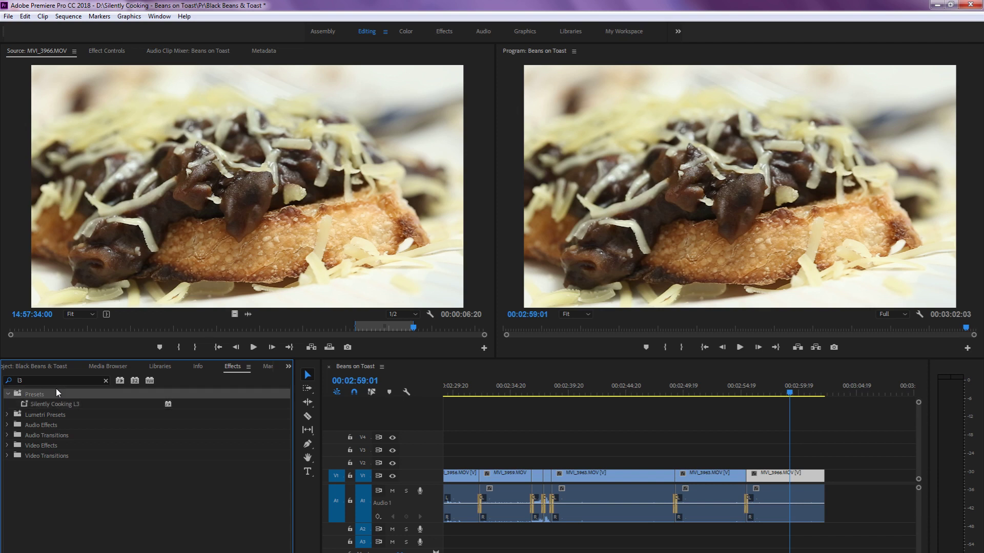
left_click(56, 380)
type("W")
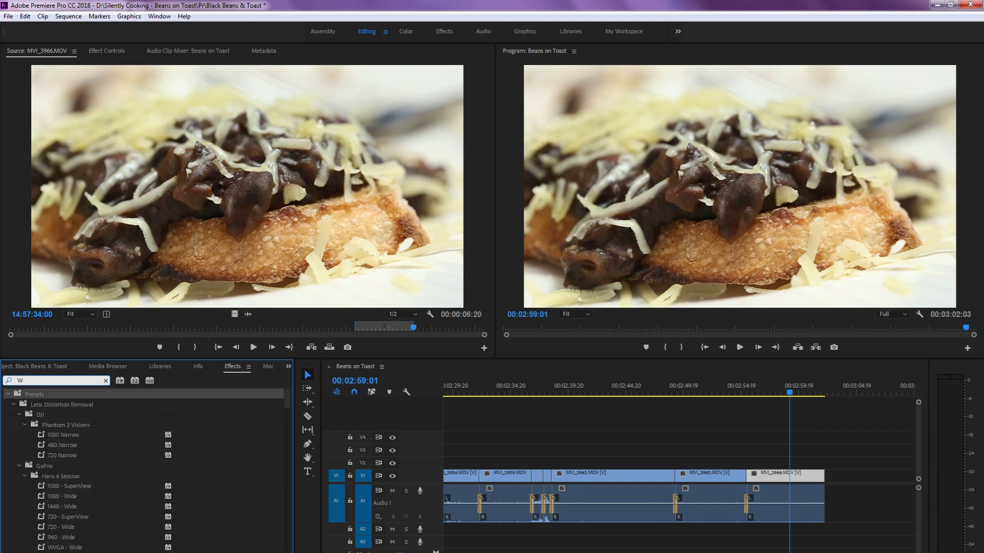
type("ARP")
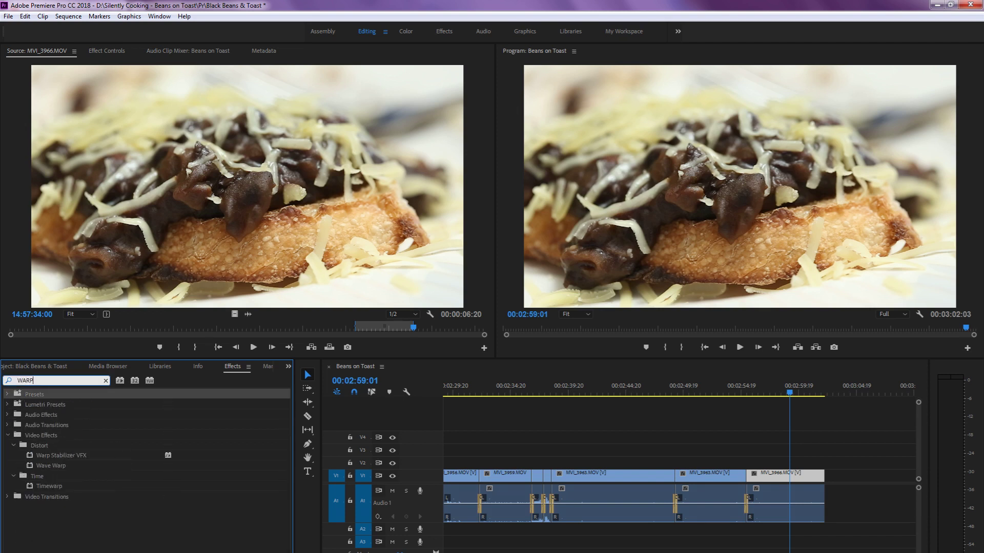
left_click(34, 467)
left_click(32, 456)
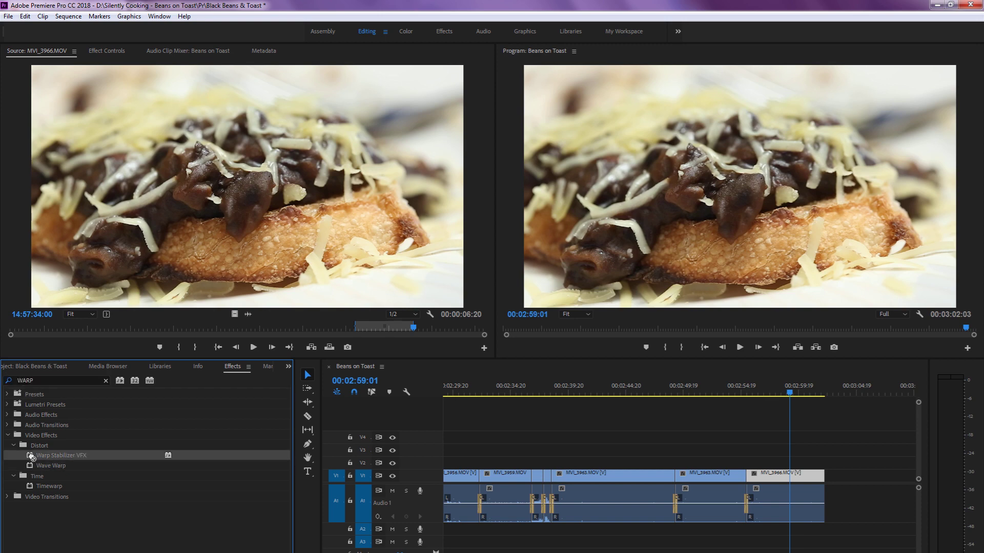
left_click_drag(786, 473, 788, 474)
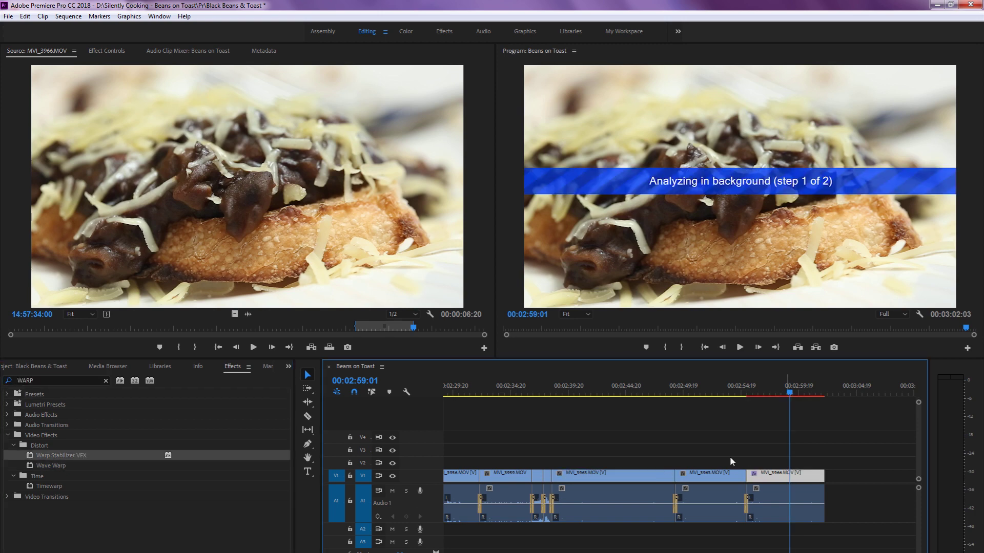
Set the Warp Stabilizer smoothness on MVI_3966 to 5%, keeping Smooth Motion as the result
left_click(115, 53)
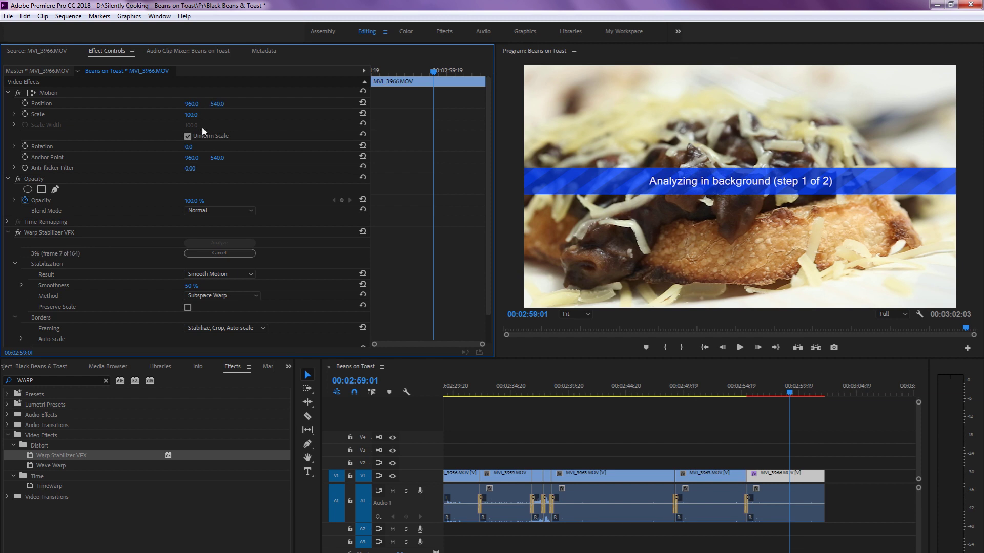
left_click(8, 93)
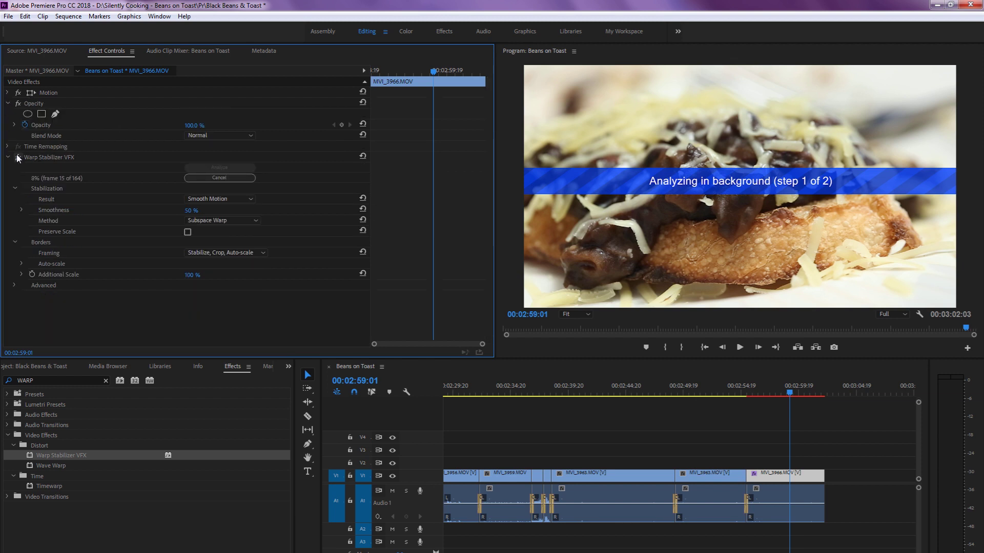
left_click(229, 200)
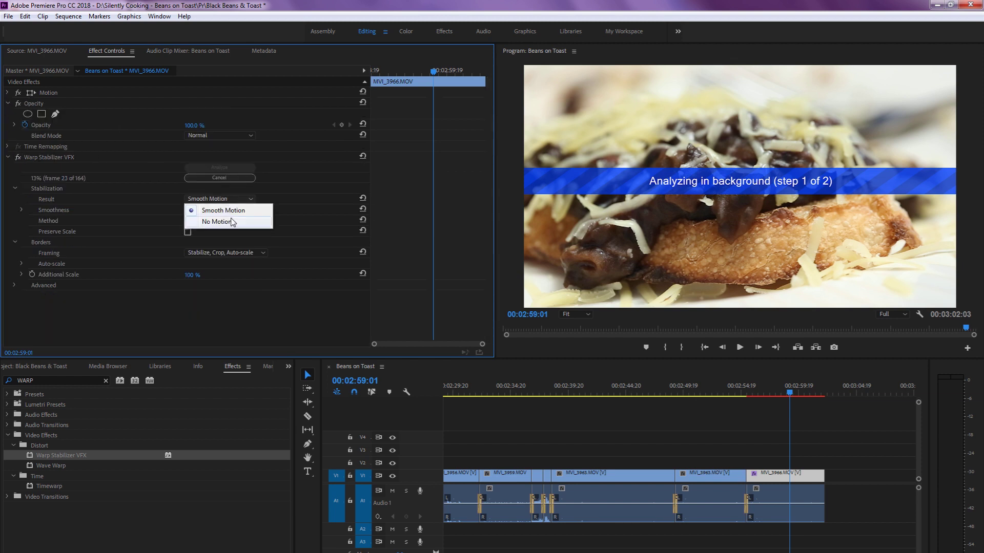
left_click(307, 198)
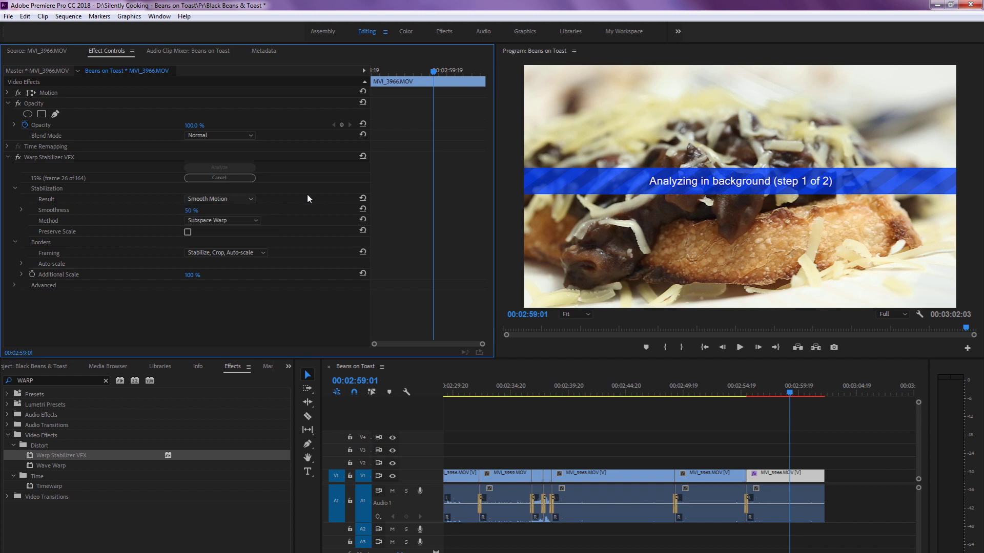
left_click(197, 208)
key("Return")
left_click(806, 414)
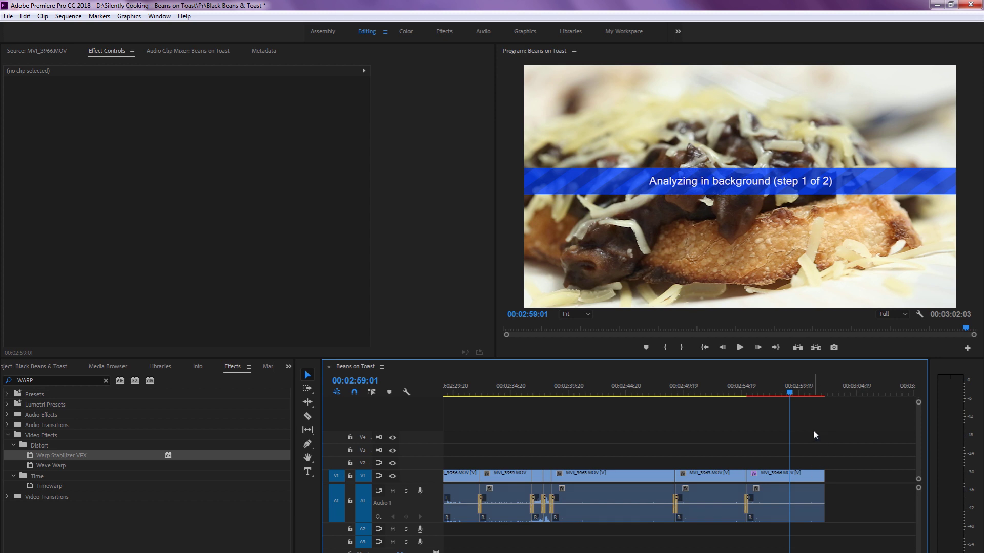
Check the Warp Stabilizer settings on MVI_3966 and play the stabilized clip through to the sequence end
scroll(815, 425, "down", 4)
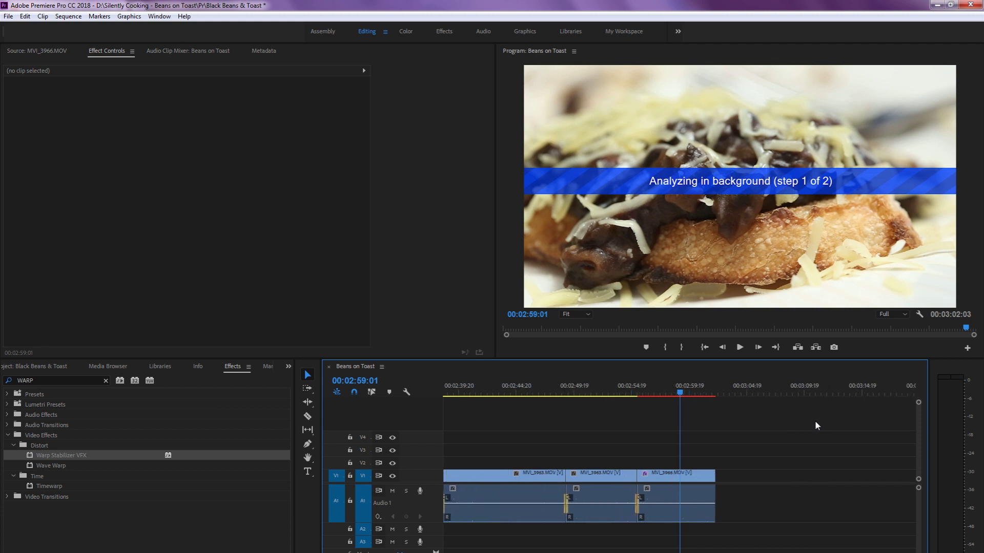
key("equal")
key("equal")
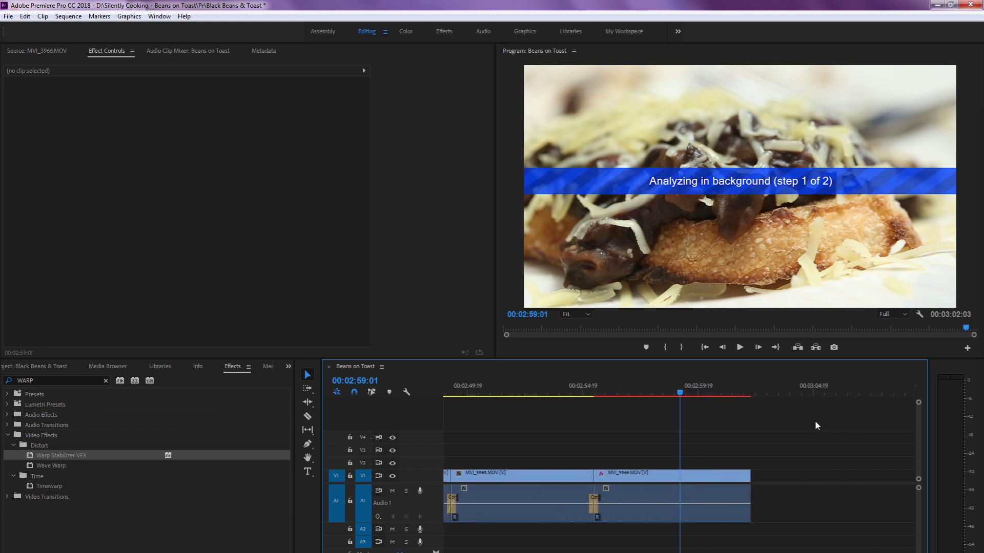
key("minus")
key("minus")
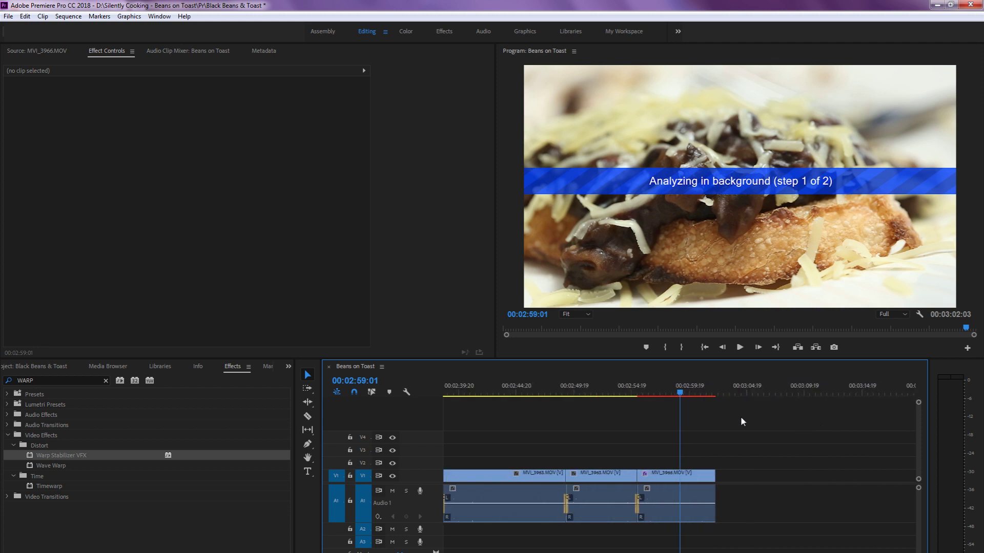
left_click(705, 474)
left_click(711, 452)
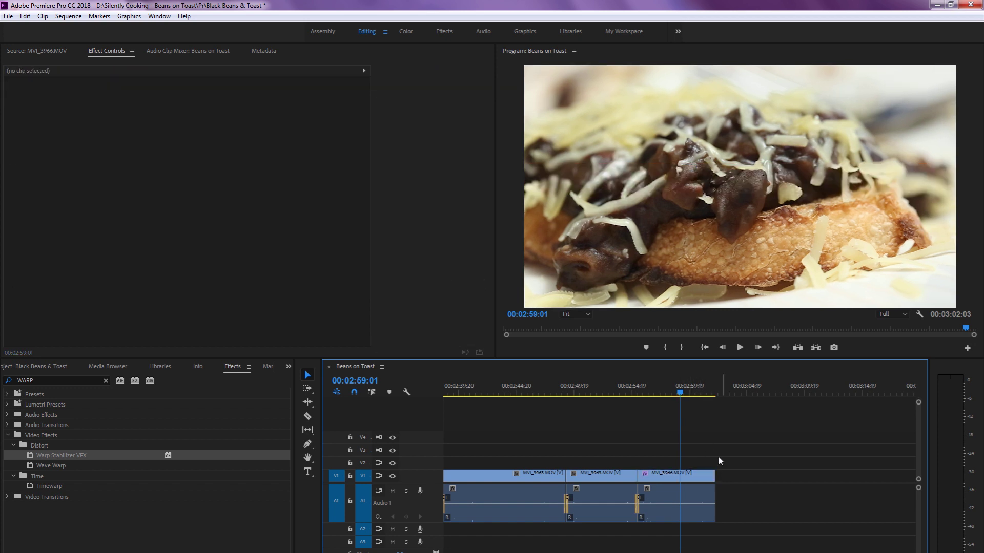
left_click(699, 479)
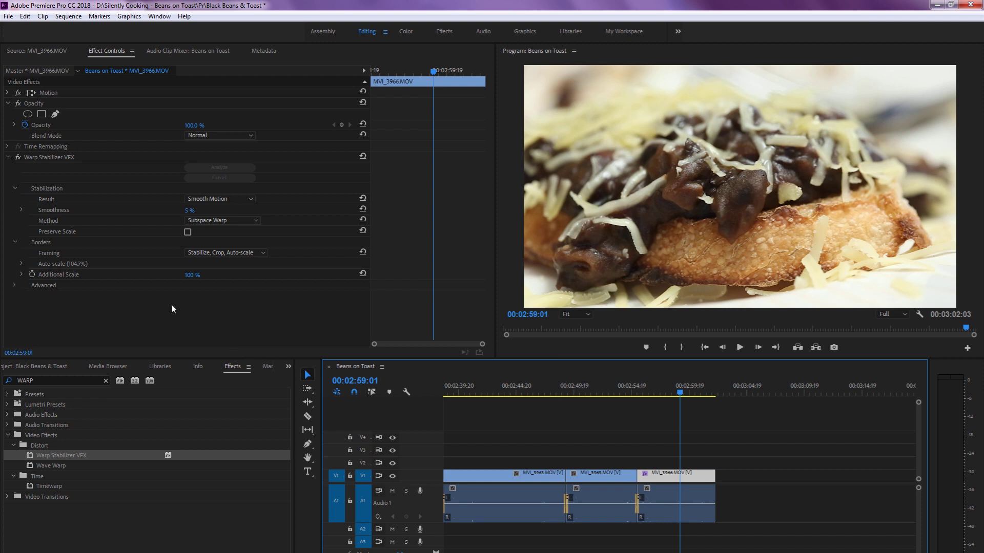
left_click(699, 429)
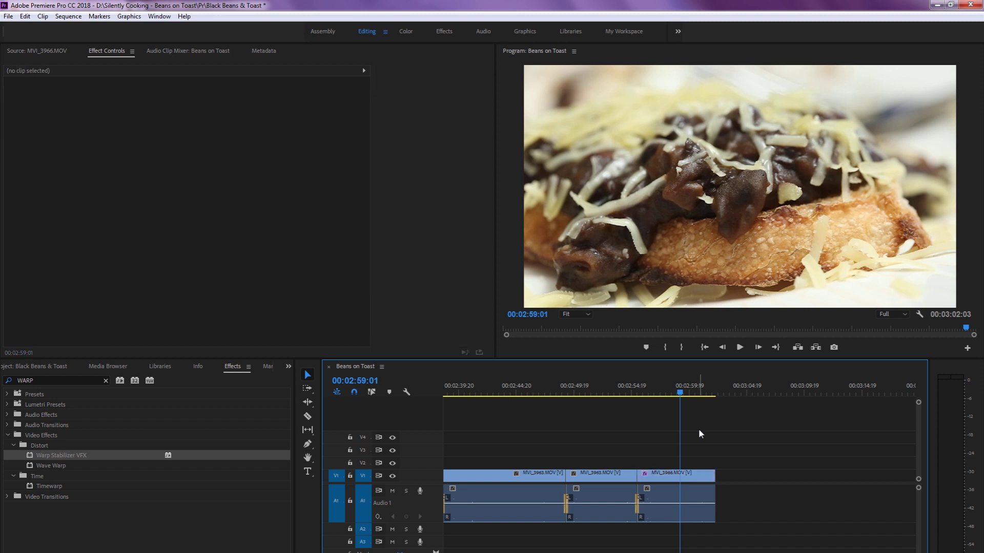
left_click(704, 474)
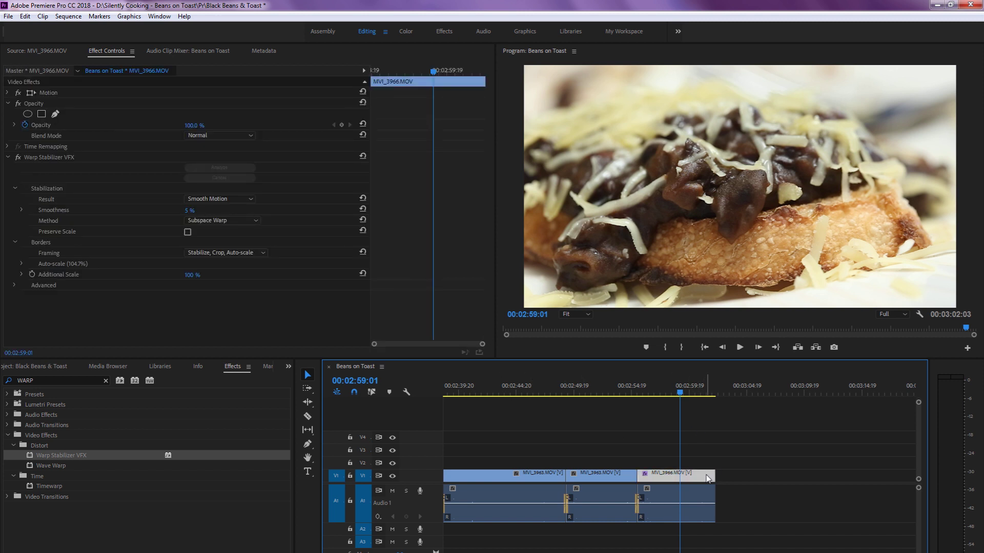
left_click(652, 390)
key("space")
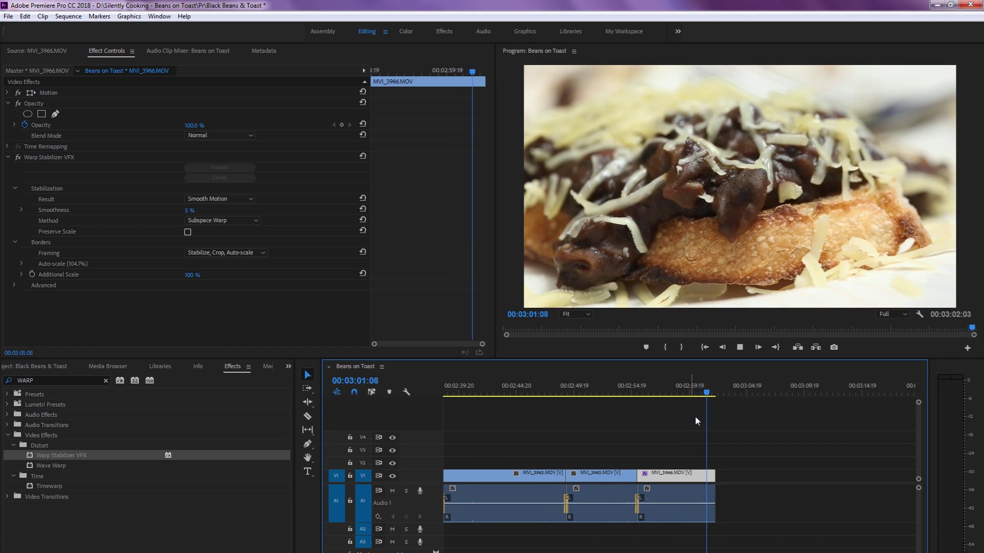
Look over the final clips at the sequence end and the layout of the whole edit
key("backslash")
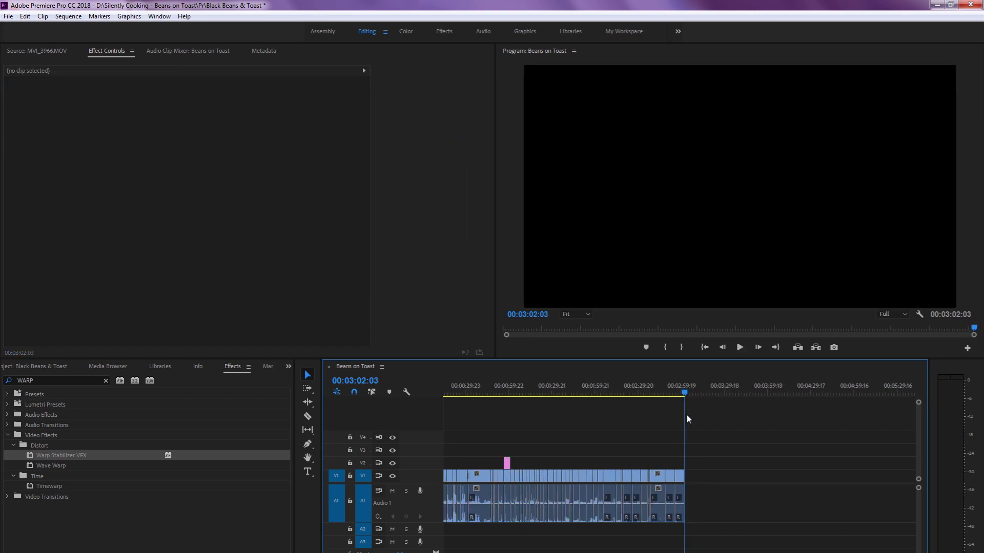
key("backslash")
key("backslash")
key("backslash")
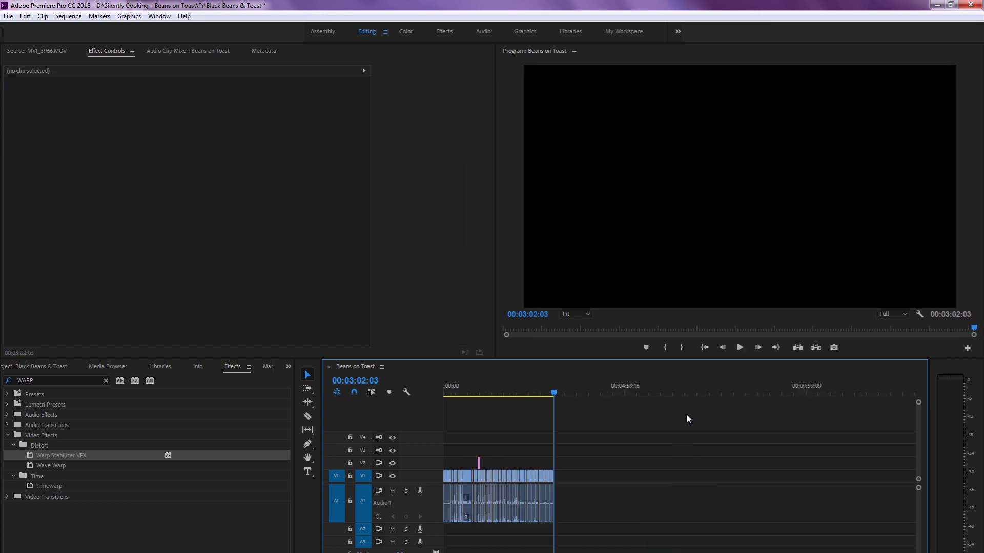
key("equal")
key("equal")
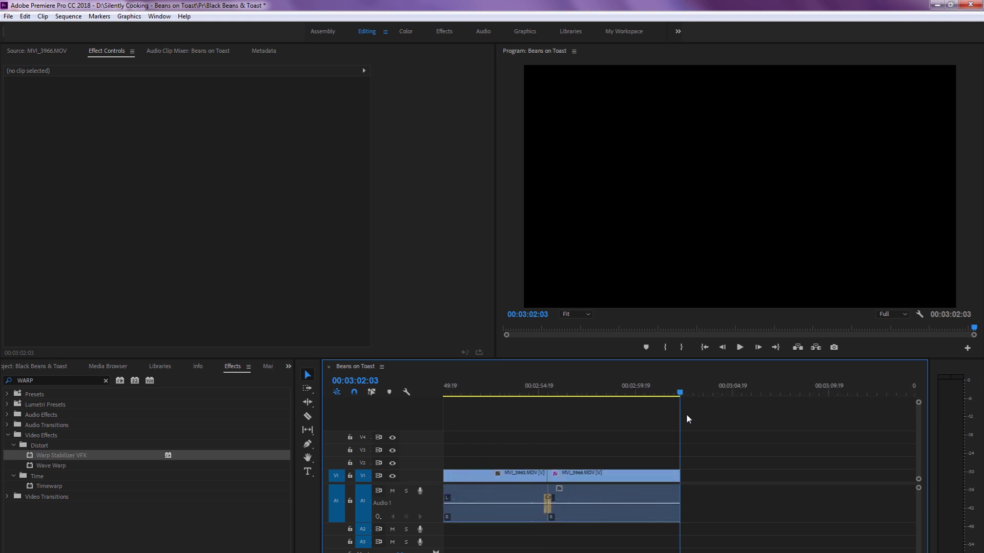
key("Up")
key("equal")
key("Up")
key("Down")
key("Down")
key("Down")
key("Down")
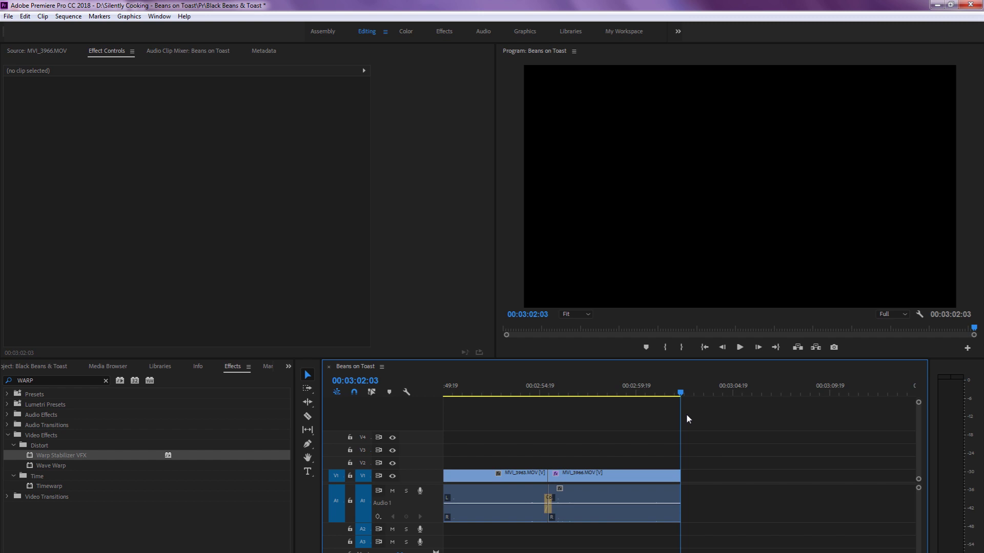
key("minus")
key("backslash")
key("backslash")
key("backslash")
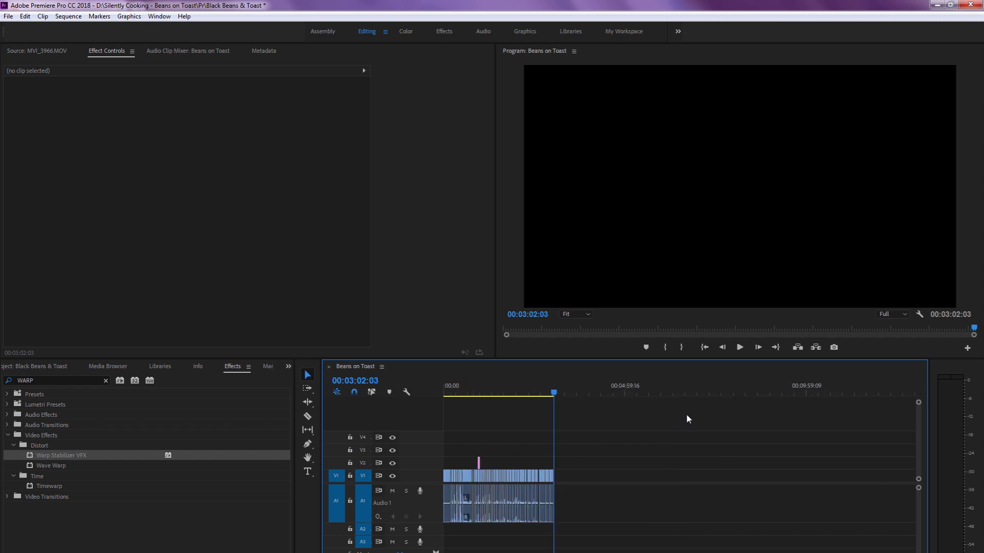
Return to the sequence start and fit the complete edit into view
key("Home")
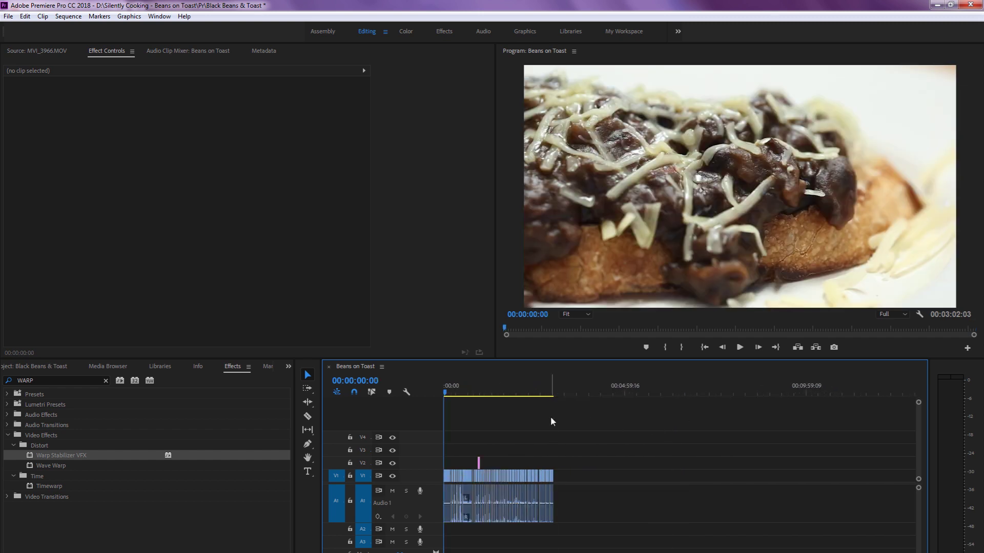
key("equal")
key("equal")
key("equal")
key("equal")
key("equal")
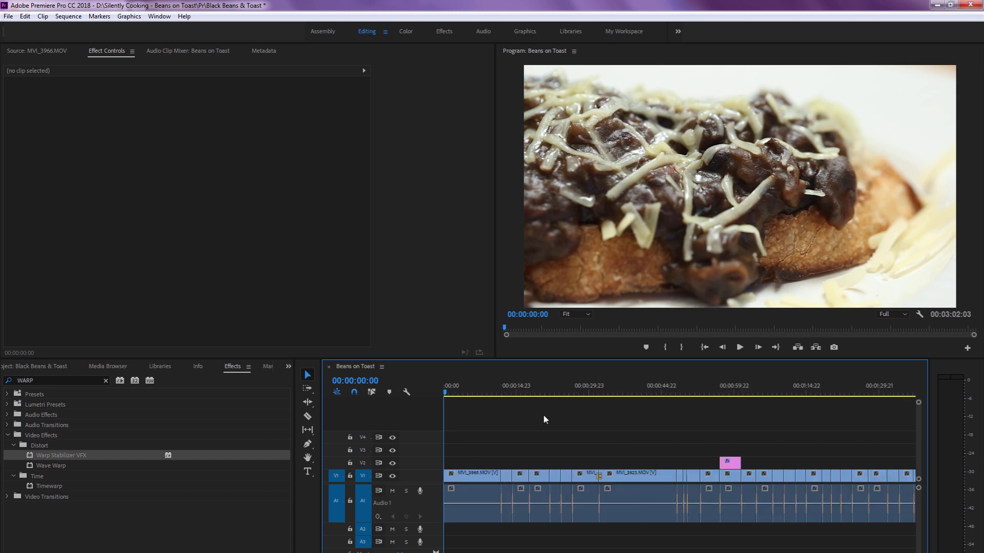
key("minus")
key("minus")
key("minus")
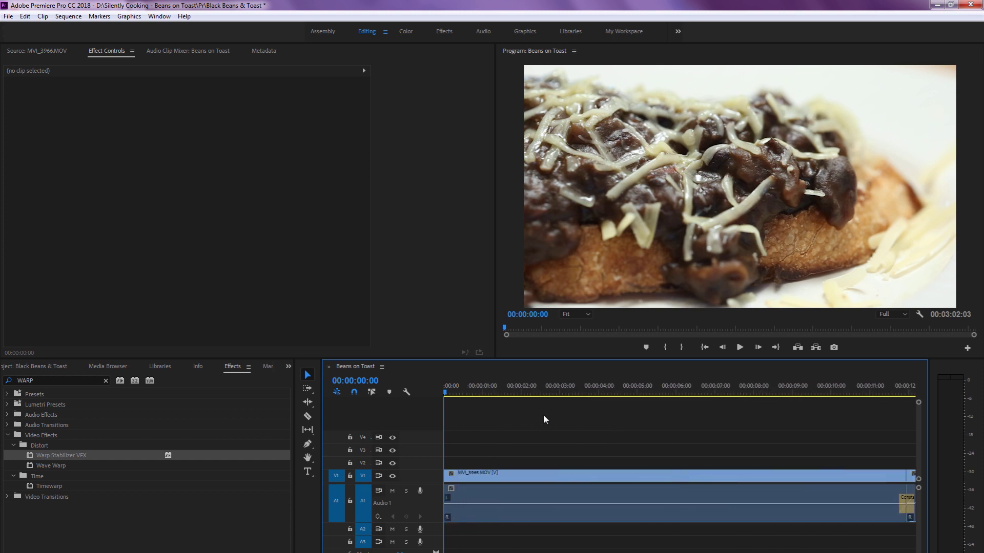
key("minus")
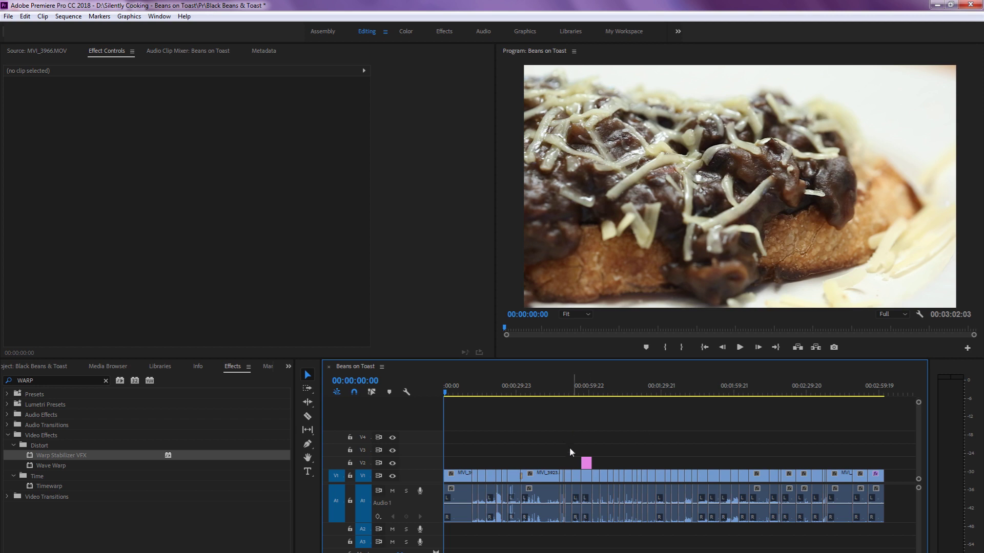
Inspect the "BOIL FOR 1 HOUR" title graphic on V2 at 00:00:58:20 and its text settings
left_click(587, 464)
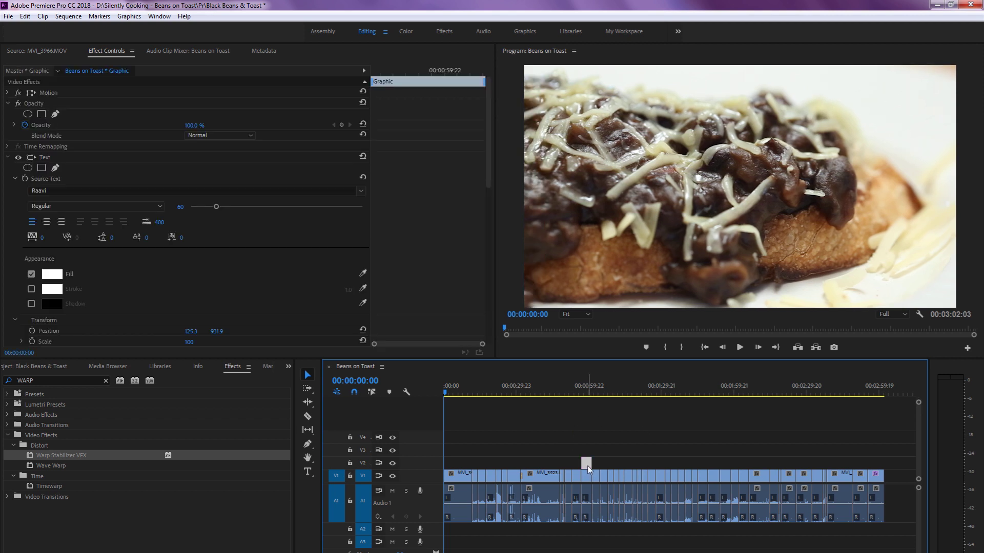
left_click(594, 435)
left_click(587, 464)
left_click(587, 399)
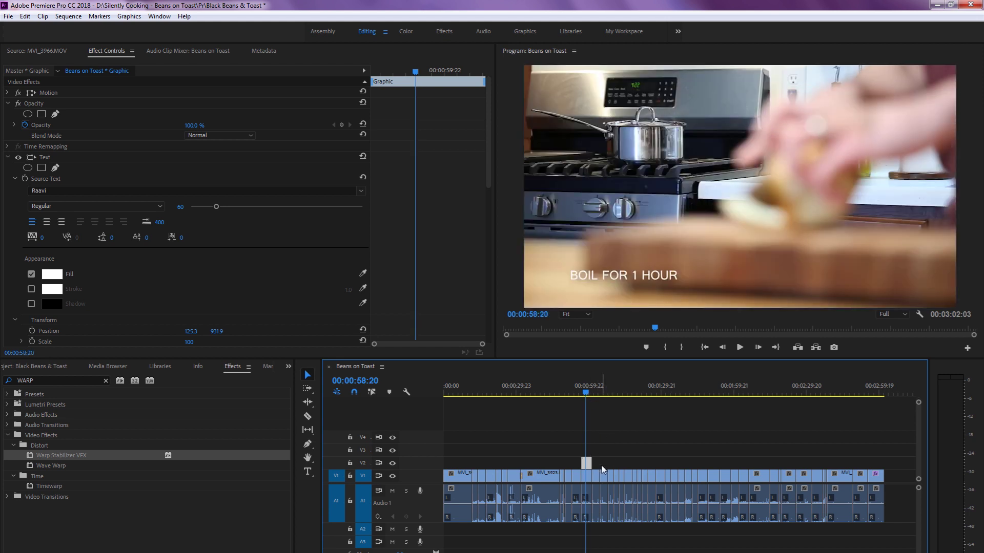
left_click(607, 277)
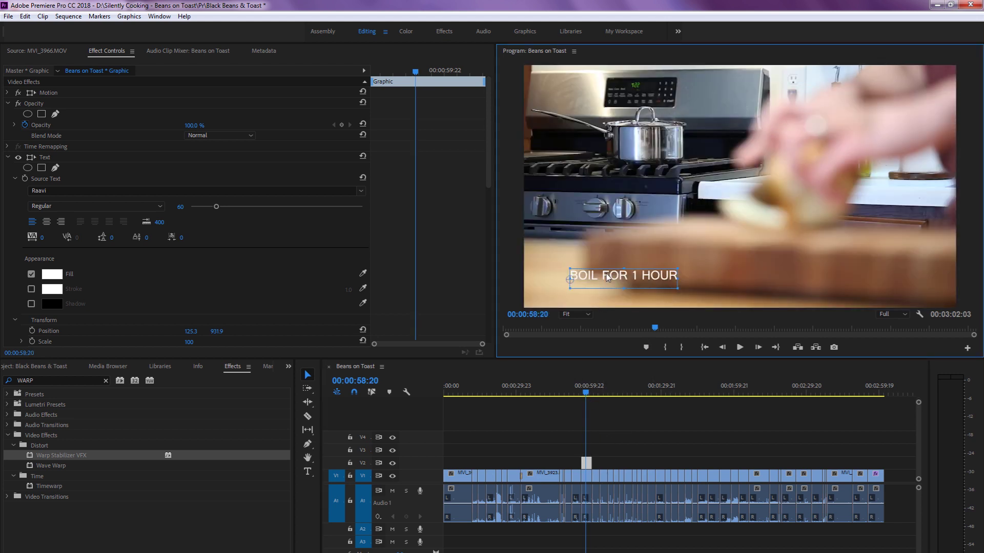
left_click(631, 430)
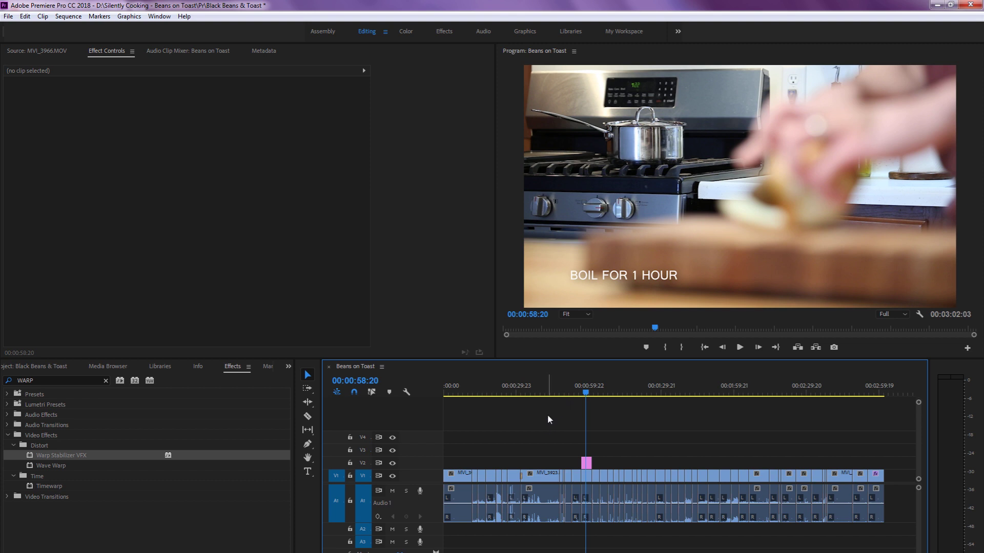
Skim the opening plated shot up to 00:00:10:19 and return to the sequence start
left_click(455, 392)
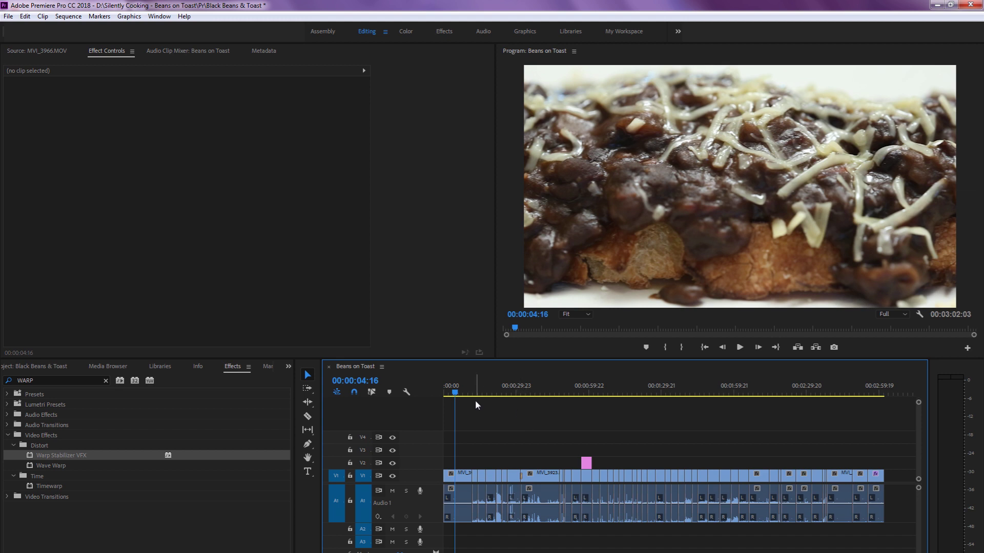
left_click_drag(464, 392, 469, 393)
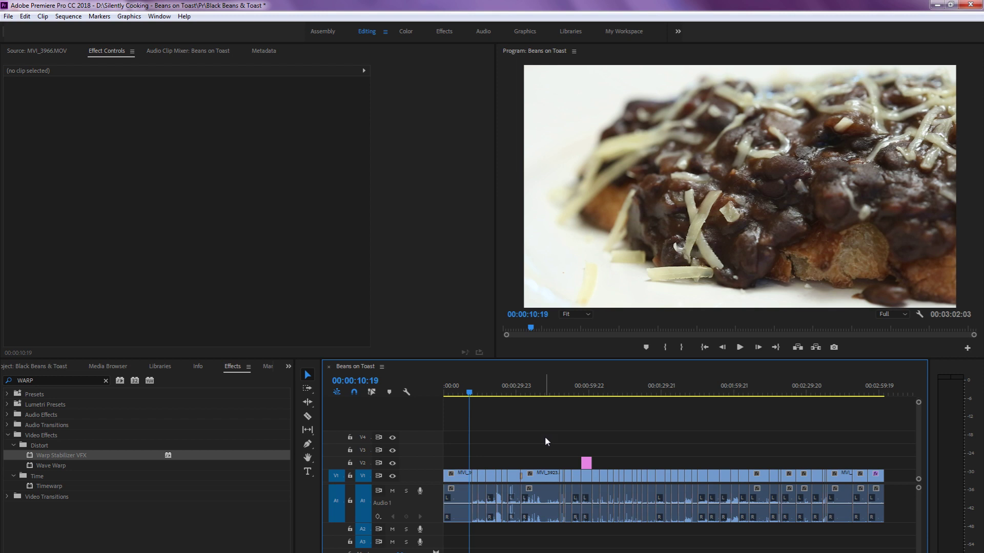
key("Home")
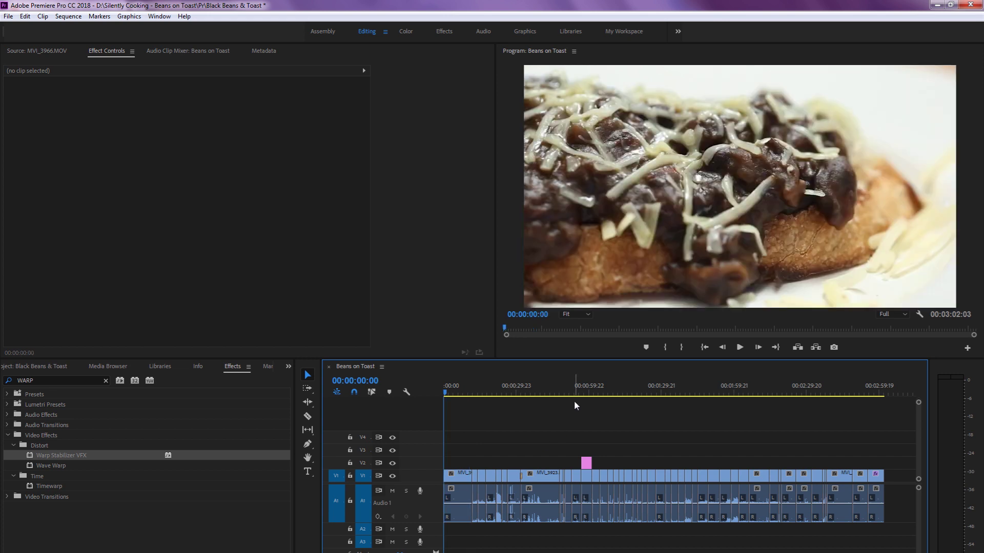
Review the complete edit in a maximized Program monitor, restore the layout, and return to the sequence start with the whole edit fitted in view
key("grave")
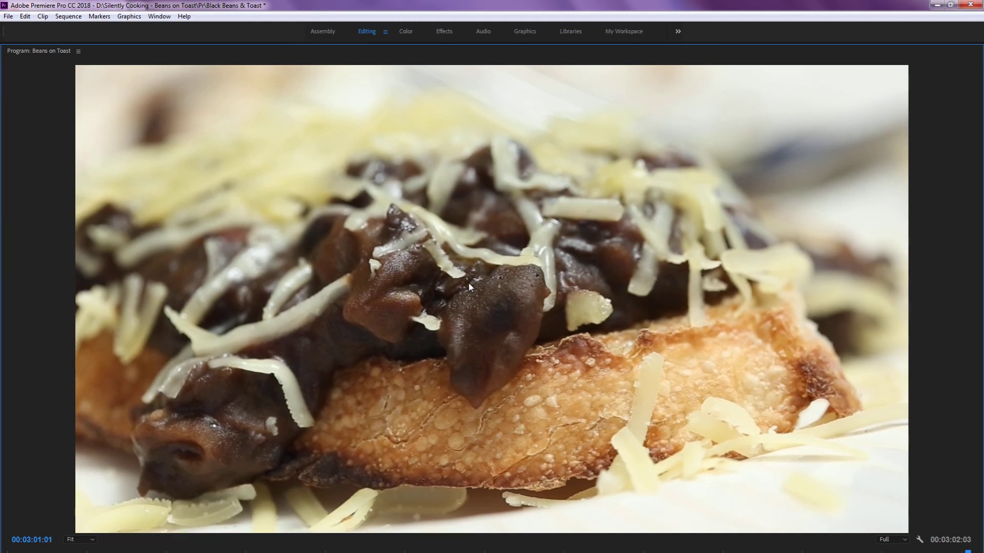
key("grave")
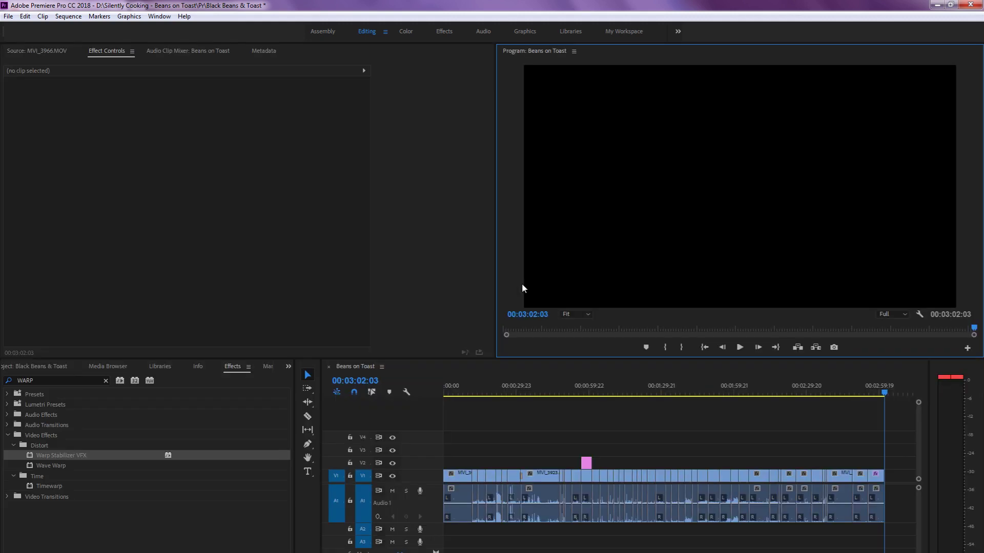
scroll(629, 415, "down", 3)
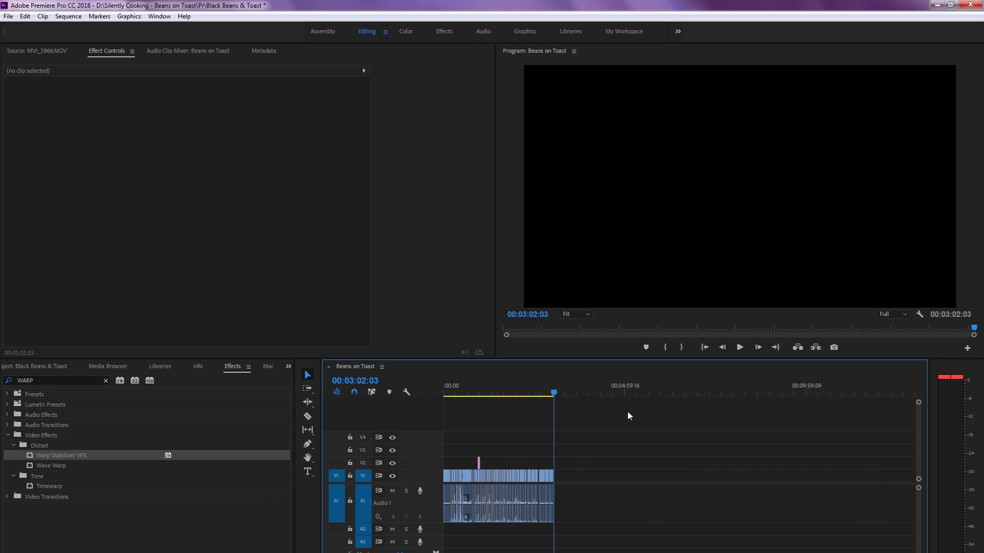
key("Home")
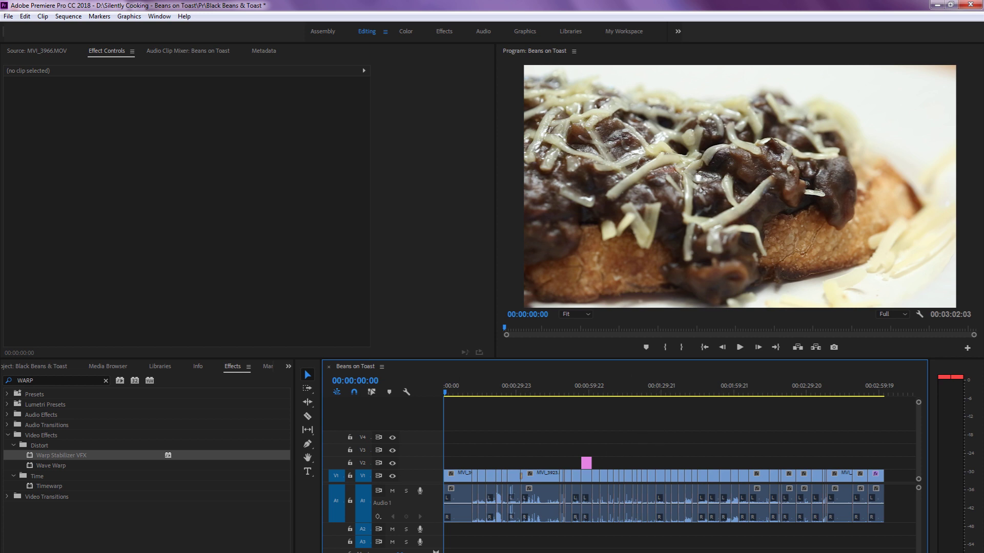
Switch to OBS and start a local recording, pausing and stopping it right away
mouse_move(363, 552)
left_click(362, 552)
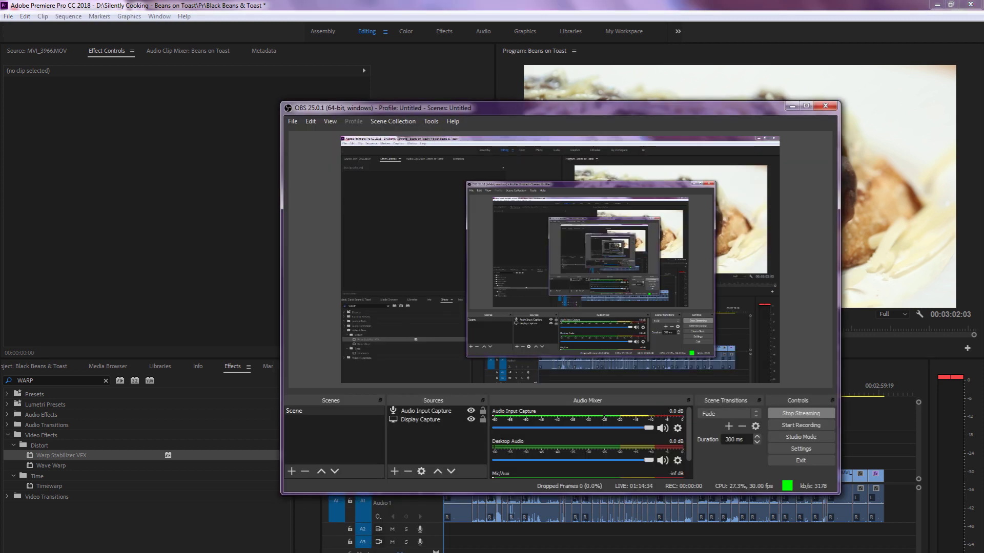
left_click(804, 426)
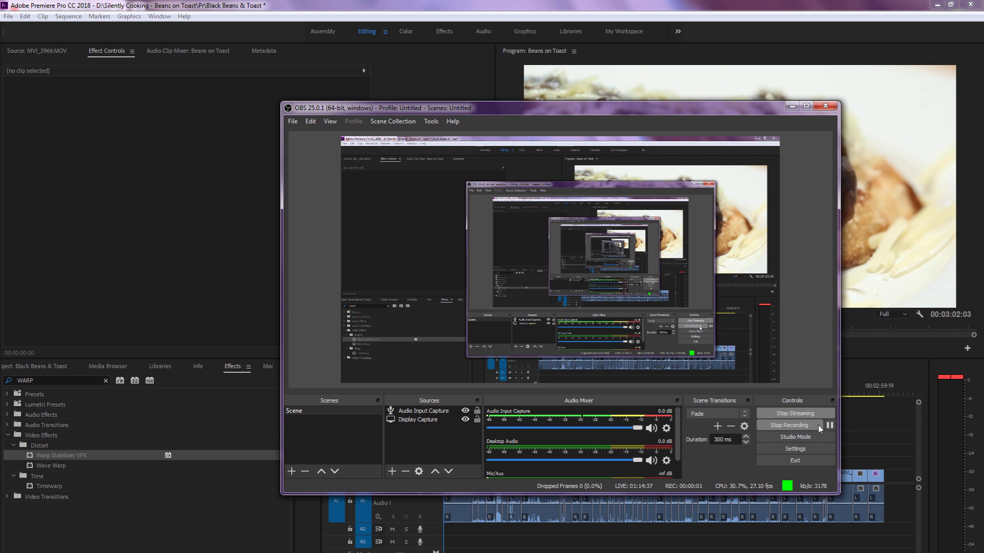
left_click(830, 425)
left_click(817, 428)
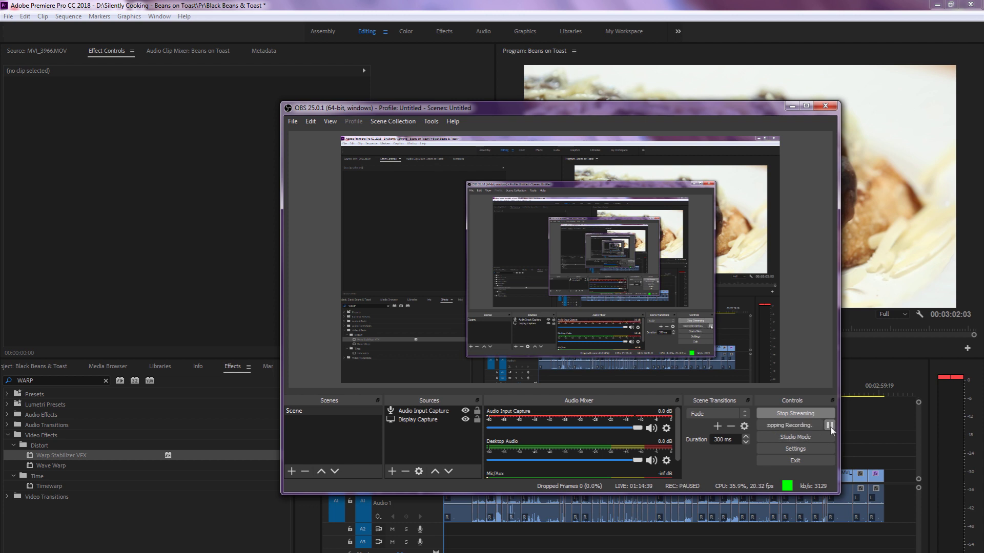